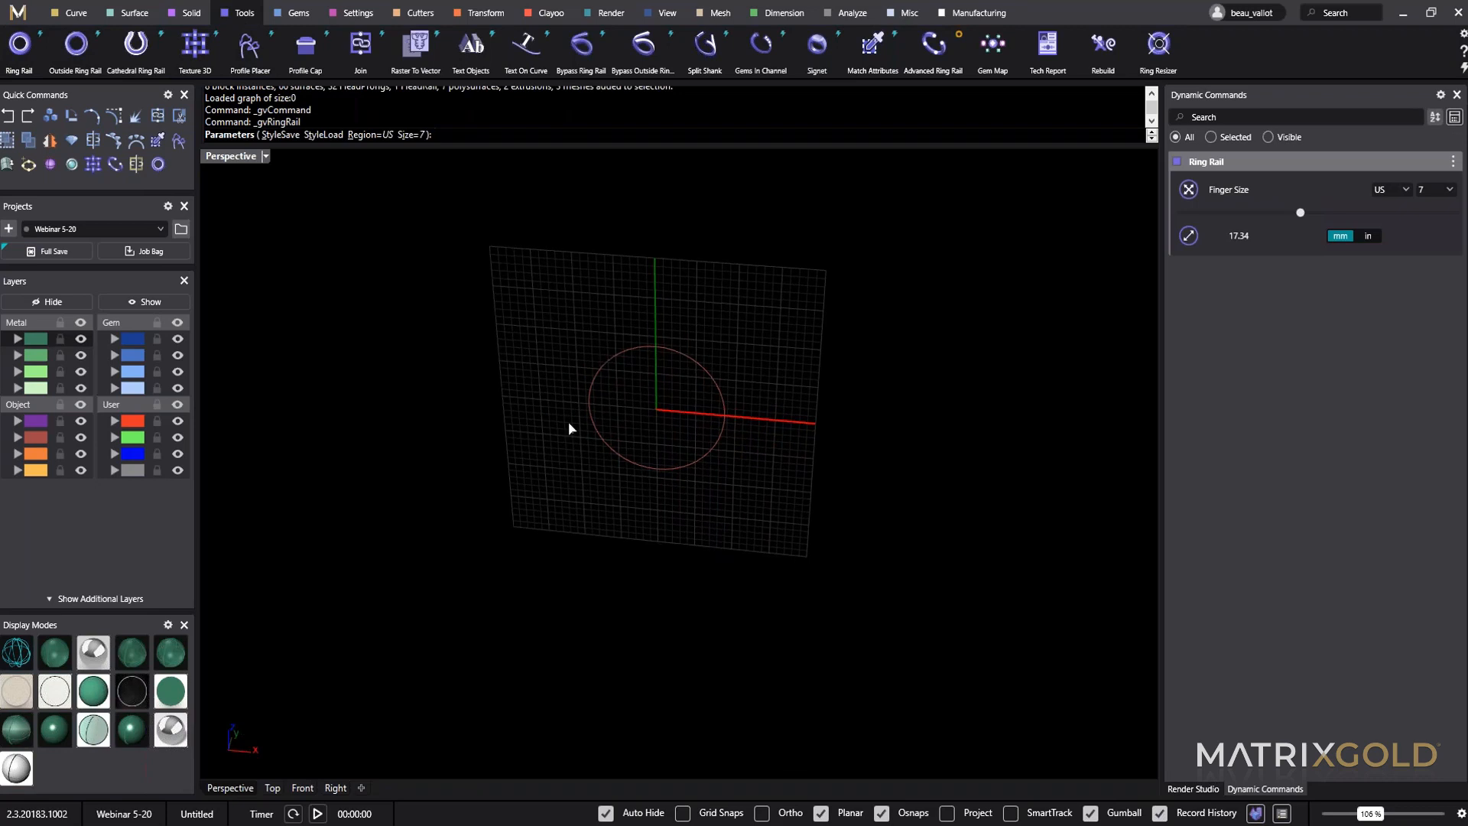
# Create a ring rail with US finger size 6 1/4.
pyautogui.moveTo(760, 460); pyautogui.dragTo(926, 306, button='right')
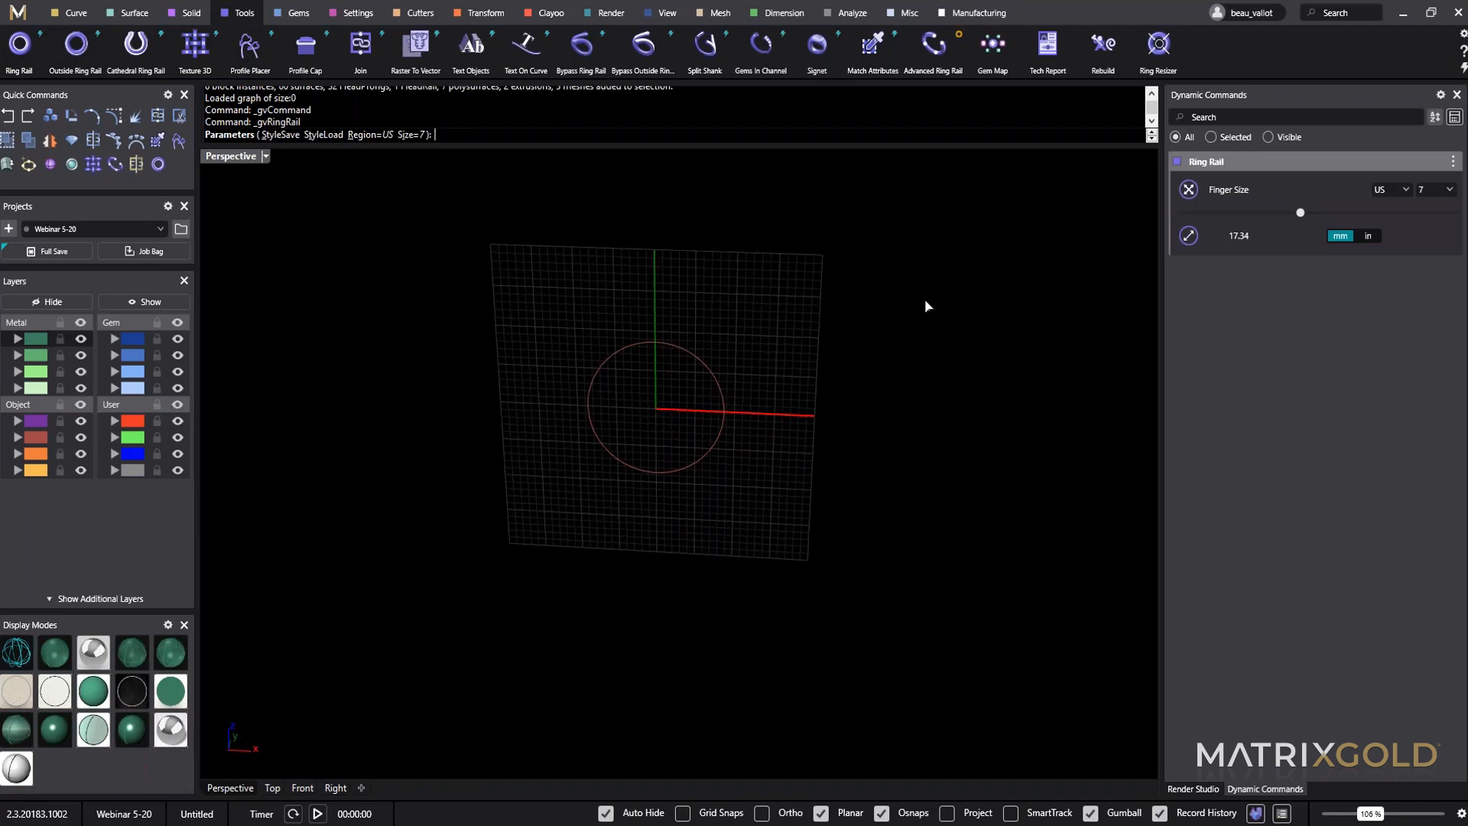
pyautogui.click(1450, 190)
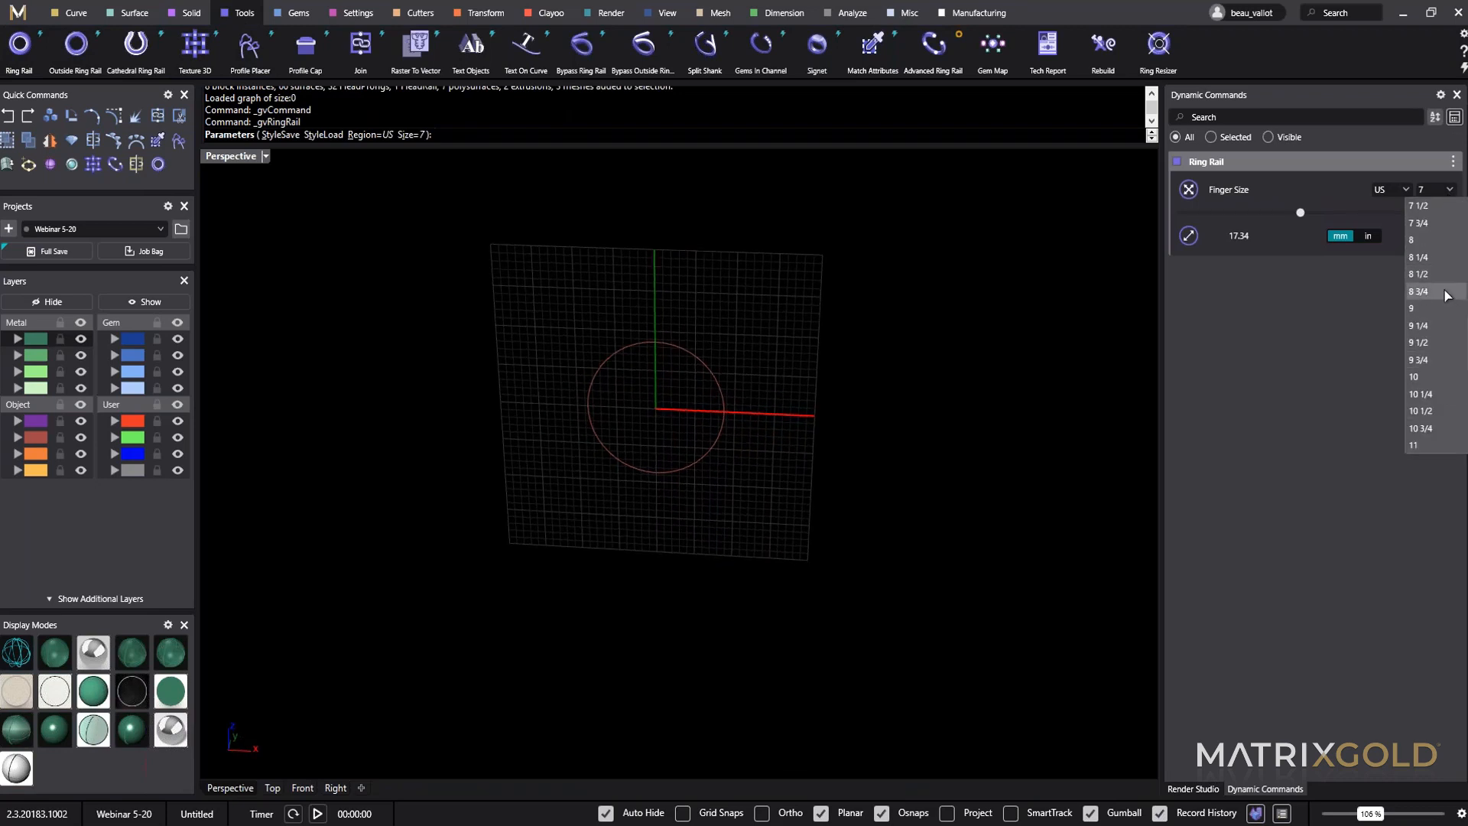
pyautogui.scroll(-3, 1435, 347)
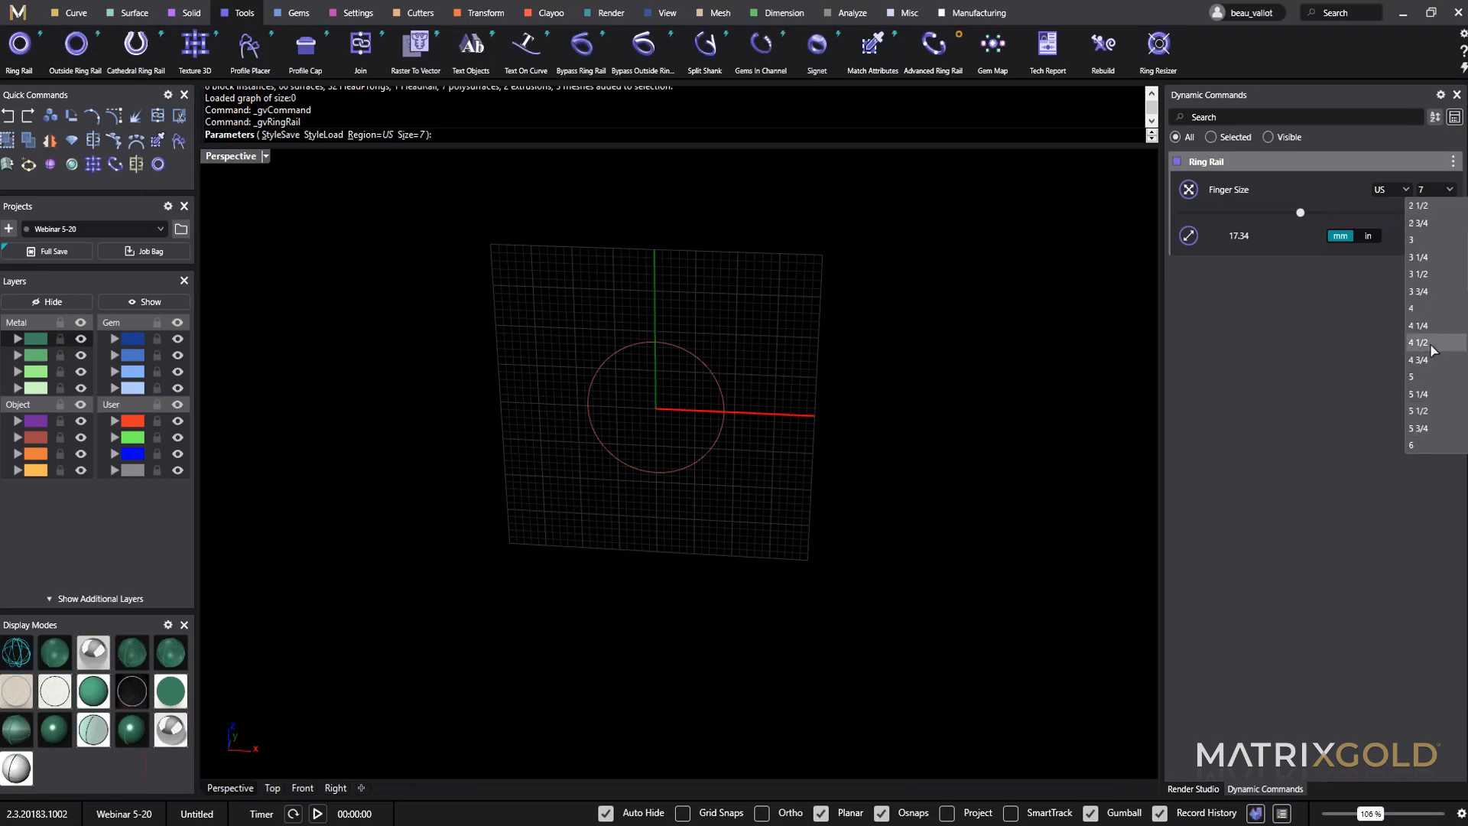
pyautogui.click(1420, 438)
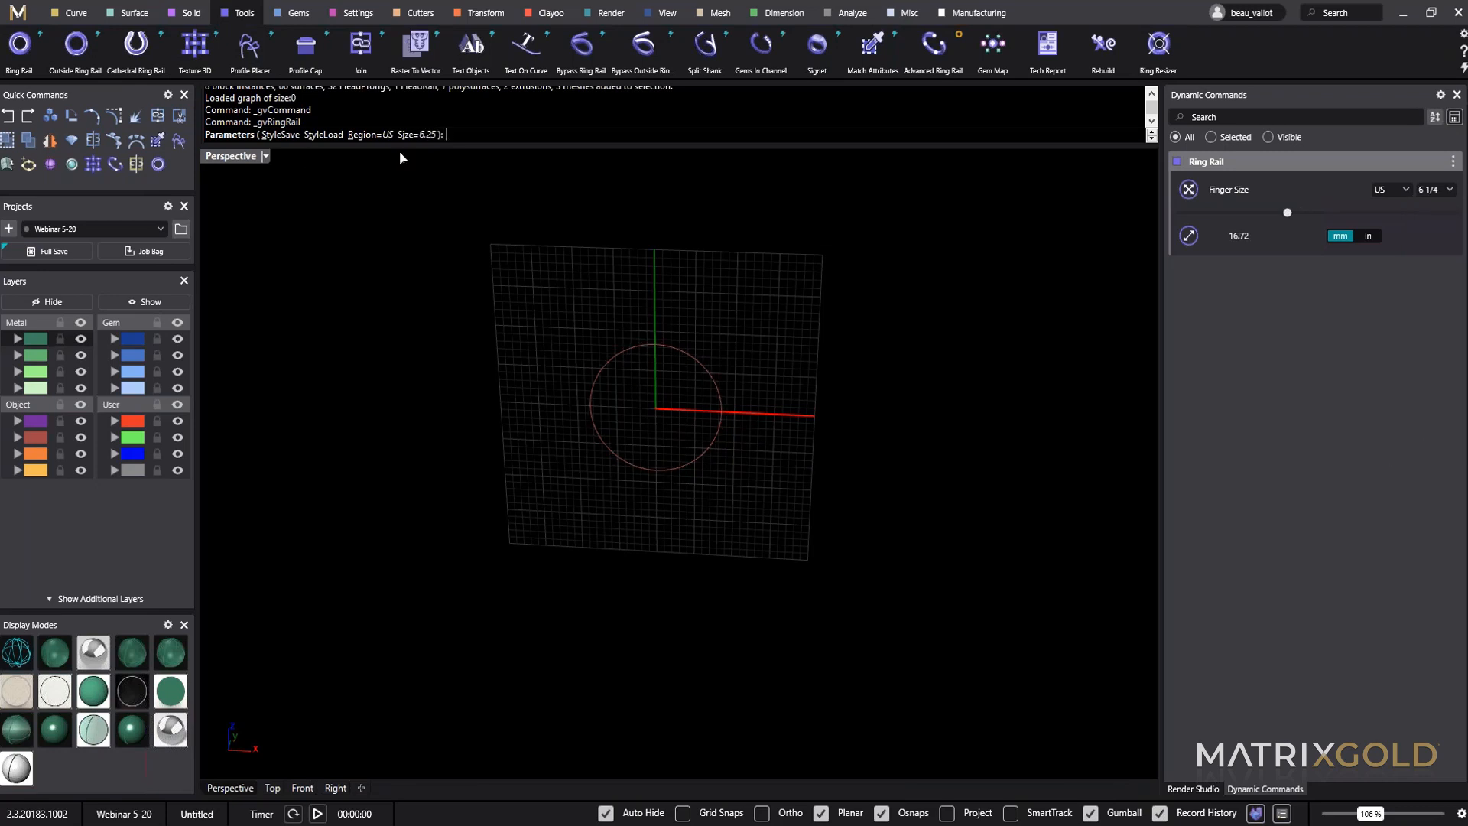
pyautogui.rightClick(683, 258)
pyautogui.moveTo(704, 489); pyautogui.dragTo(634, 420, button='right')
pyautogui.moveTo(800, 431); pyautogui.dragTo(667, 393)
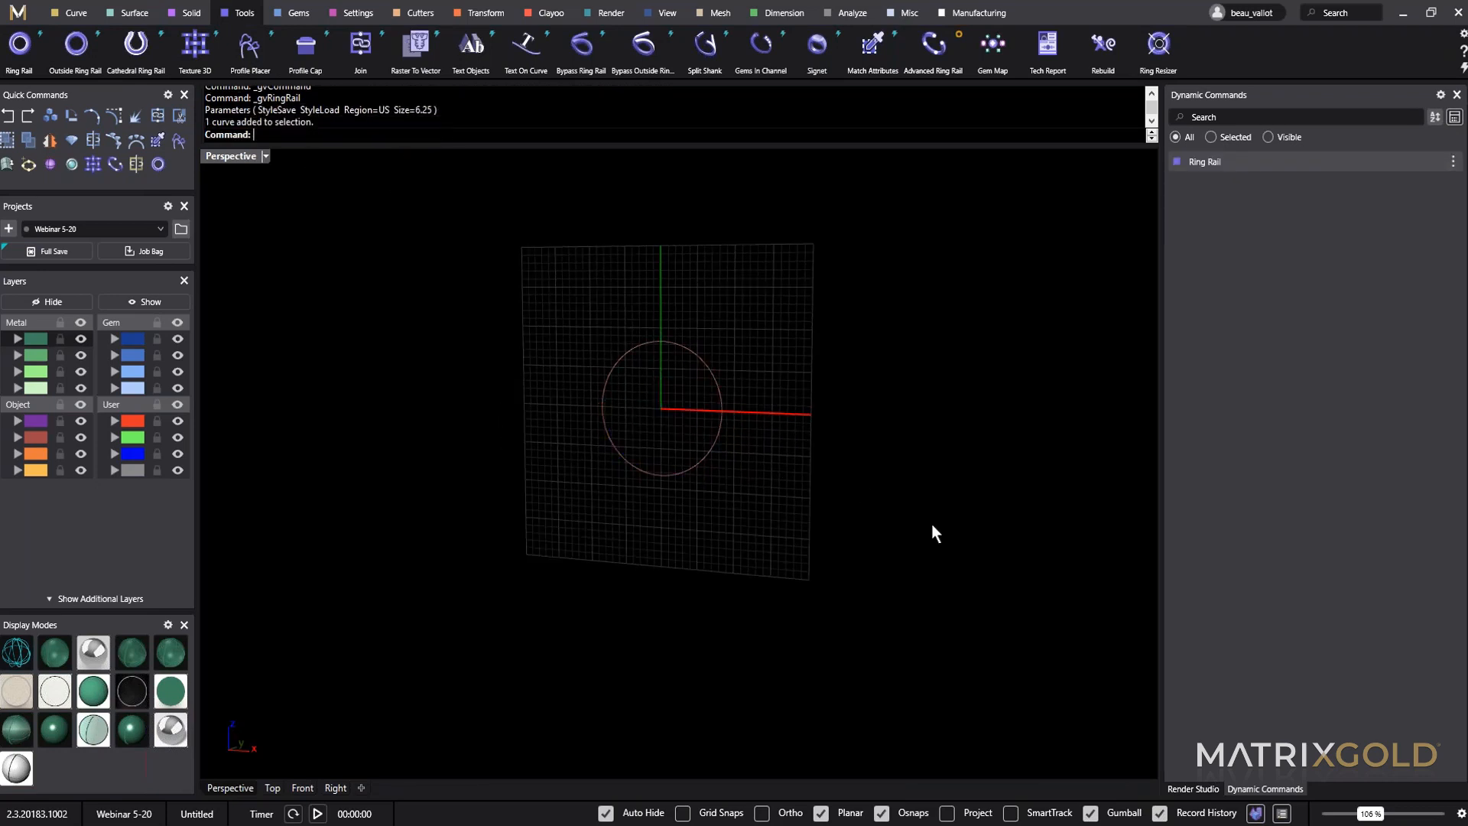
pyautogui.click(688, 354)
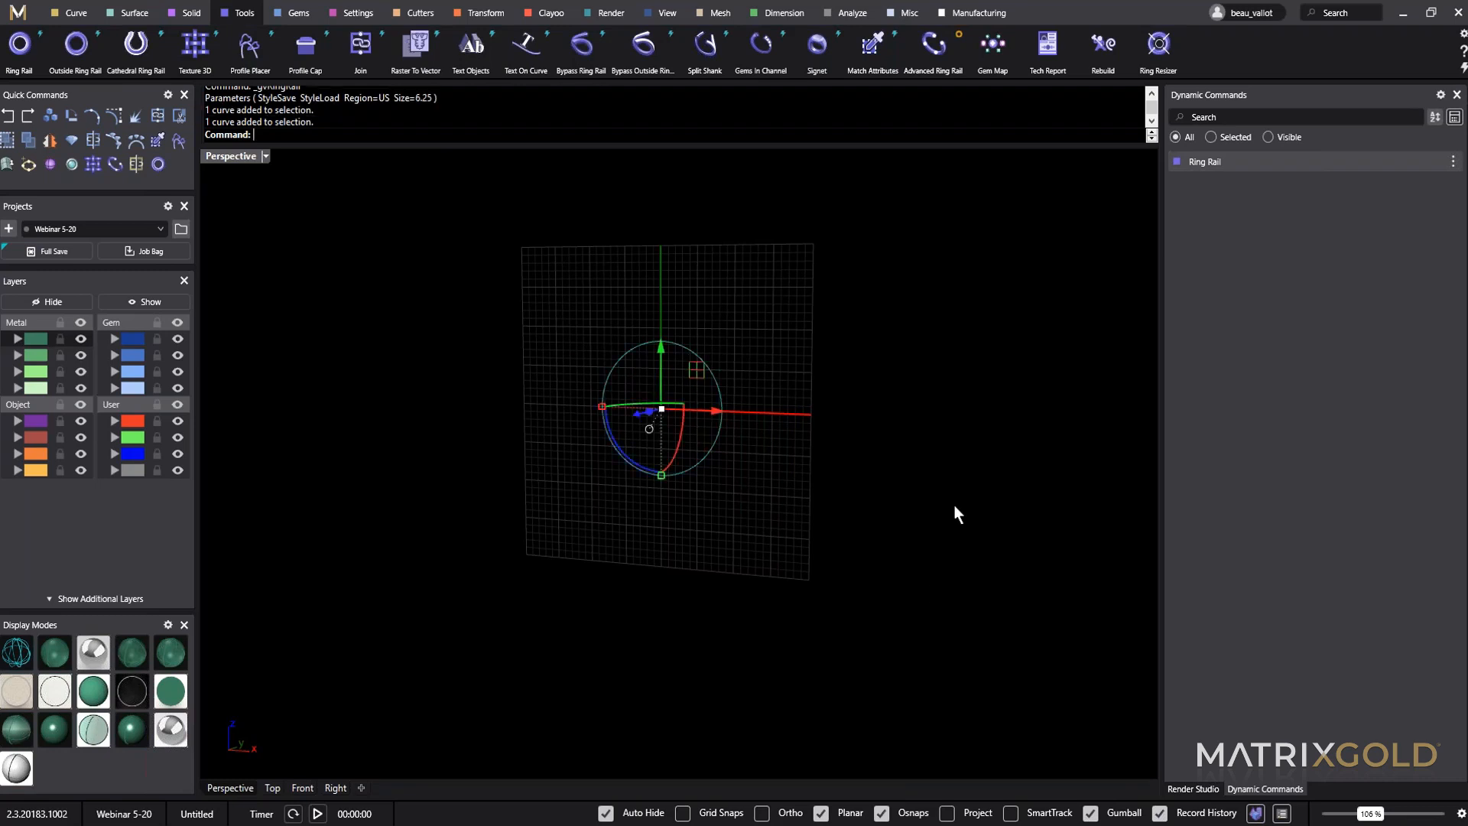
pyautogui.click(527, 494)
pyautogui.keyDown('shift'); pyautogui.moveTo(575, 507); pyautogui.dragTo(704, 522, button='right'); pyautogui.keyUp('shift')
pyautogui.moveTo(704, 522); pyautogui.dragTo(914, 572, button='right')
pyautogui.keyDown('shift'); pyautogui.moveTo(914, 572); pyautogui.dragTo(852, 553, button='right'); pyautogui.keyUp('shift')
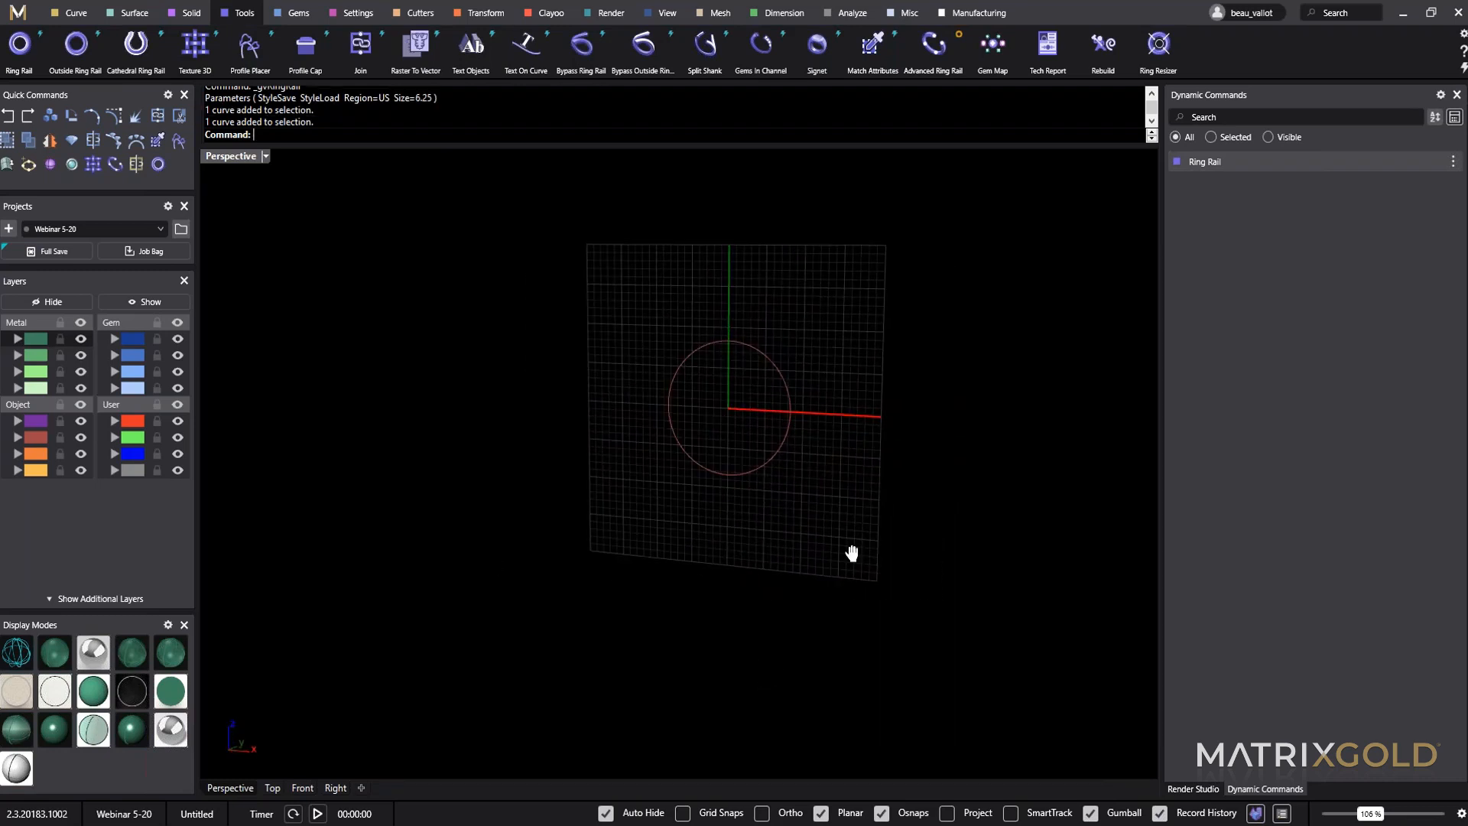
pyautogui.moveTo(1068, 457); pyautogui.dragTo(755, 447, button='right')
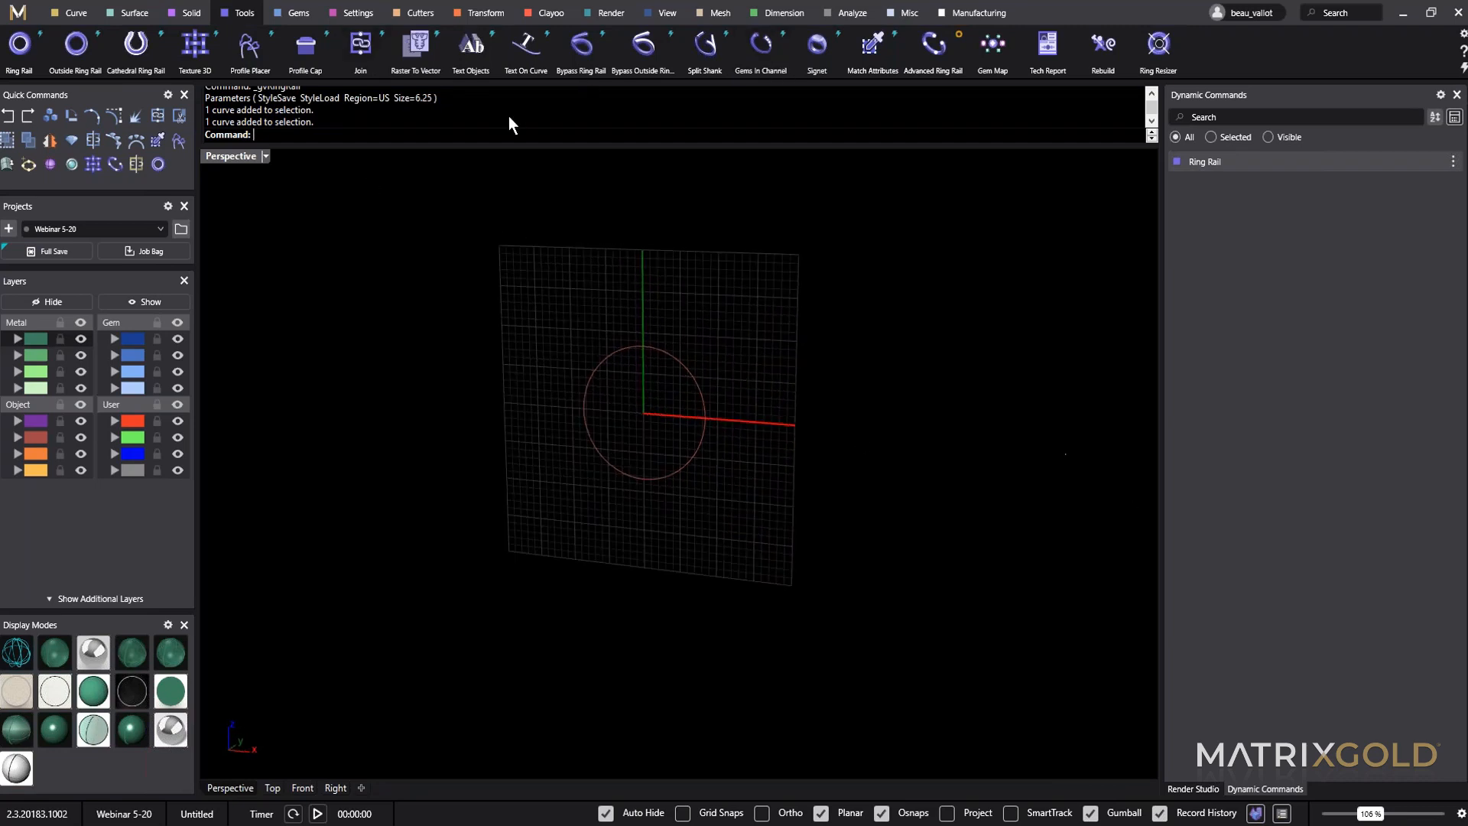
# Place a profile at the top of the ring rail with Profile Placer, at position 1 and 3.2 mm high.
pyautogui.click(261, 51)
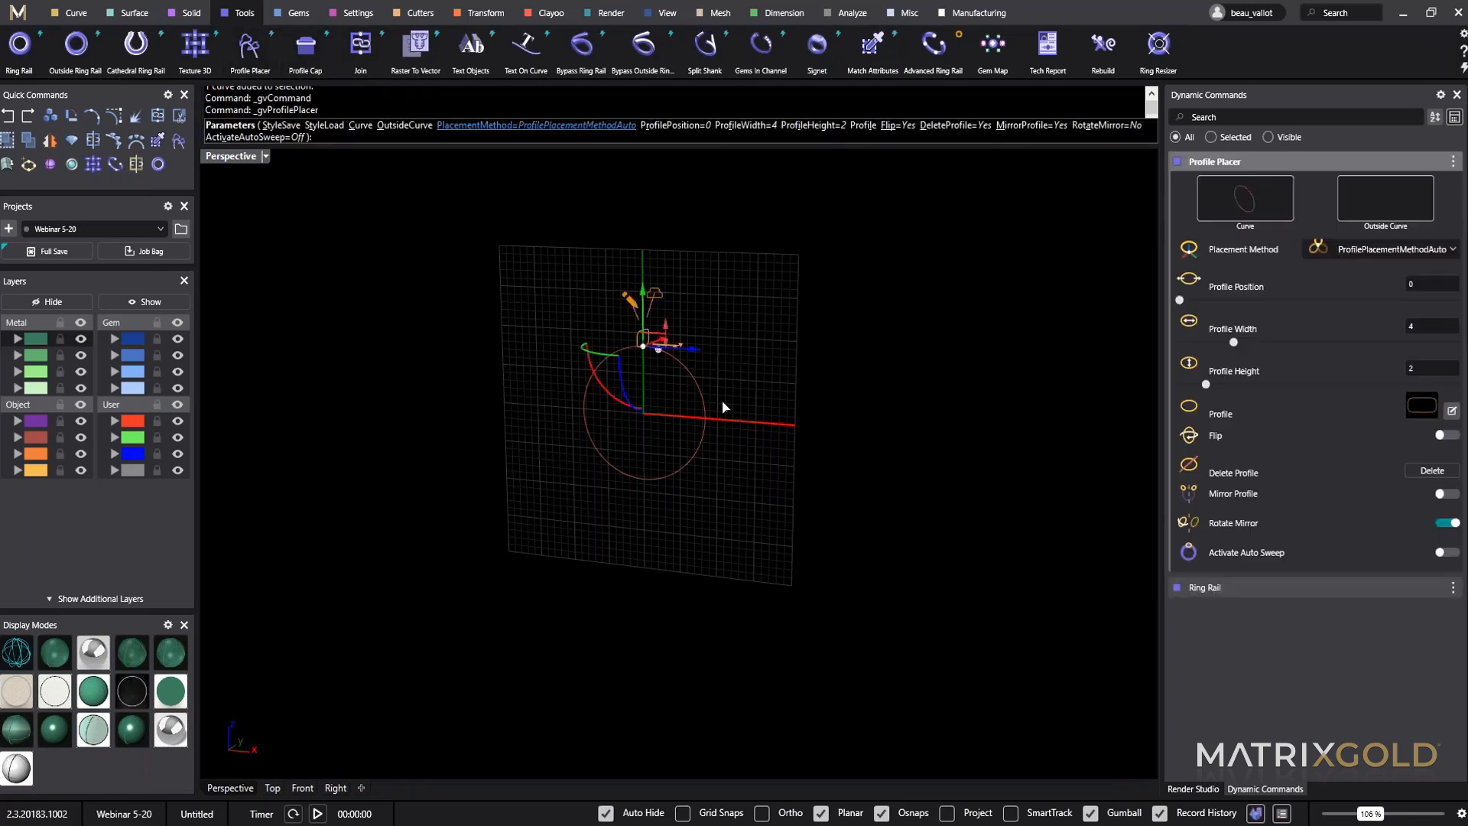
pyautogui.scroll(5, 666, 364)
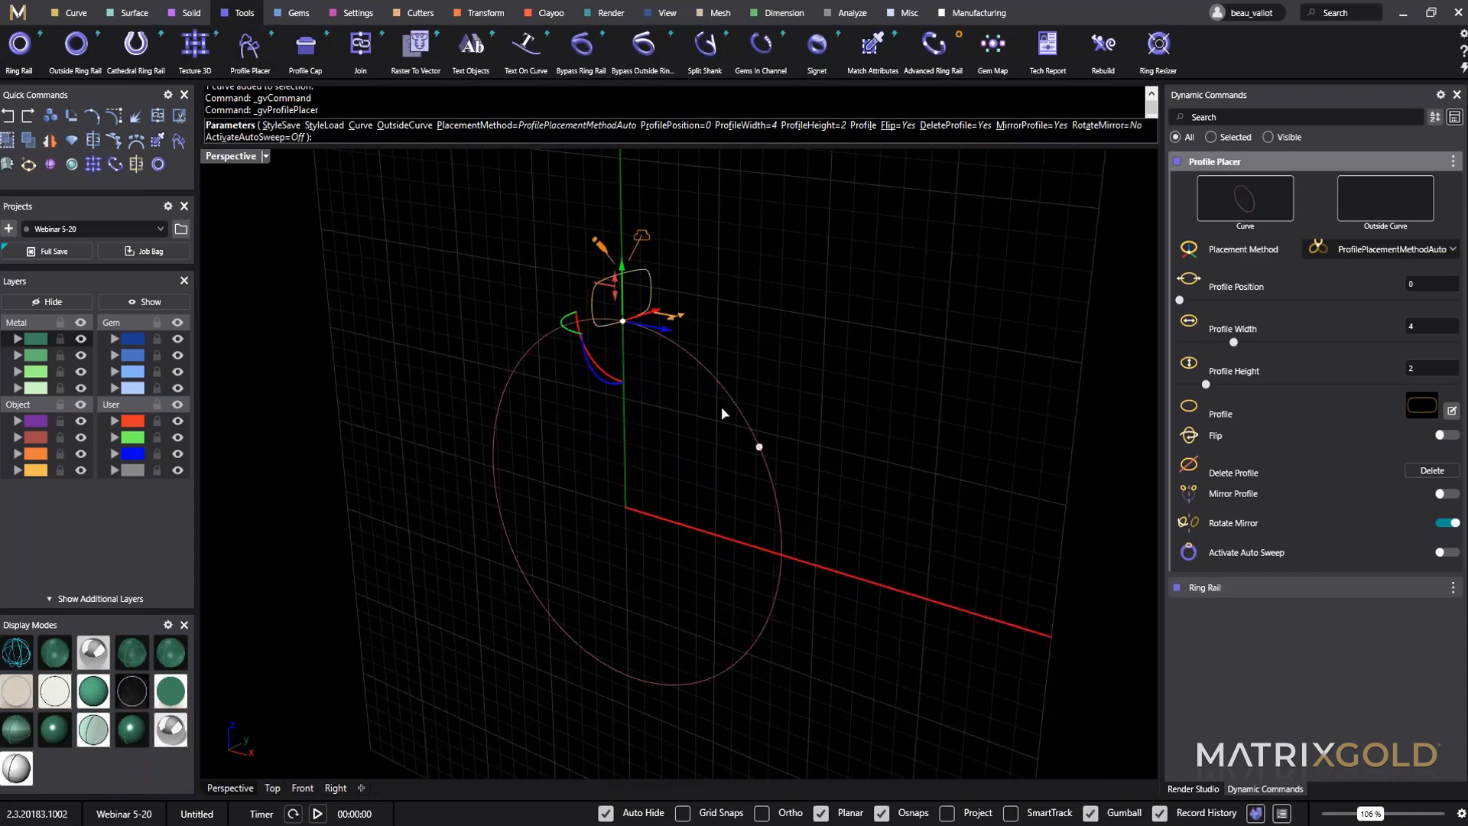
pyautogui.moveTo(628, 309); pyautogui.dragTo(569, 290, button='right')
pyautogui.scroll(6, 588, 291)
pyautogui.moveTo(597, 274); pyautogui.dragTo(597, 214)
pyautogui.scroll(-4, 646, 335)
pyautogui.moveTo(718, 397); pyautogui.dragTo(663, 310, button='right')
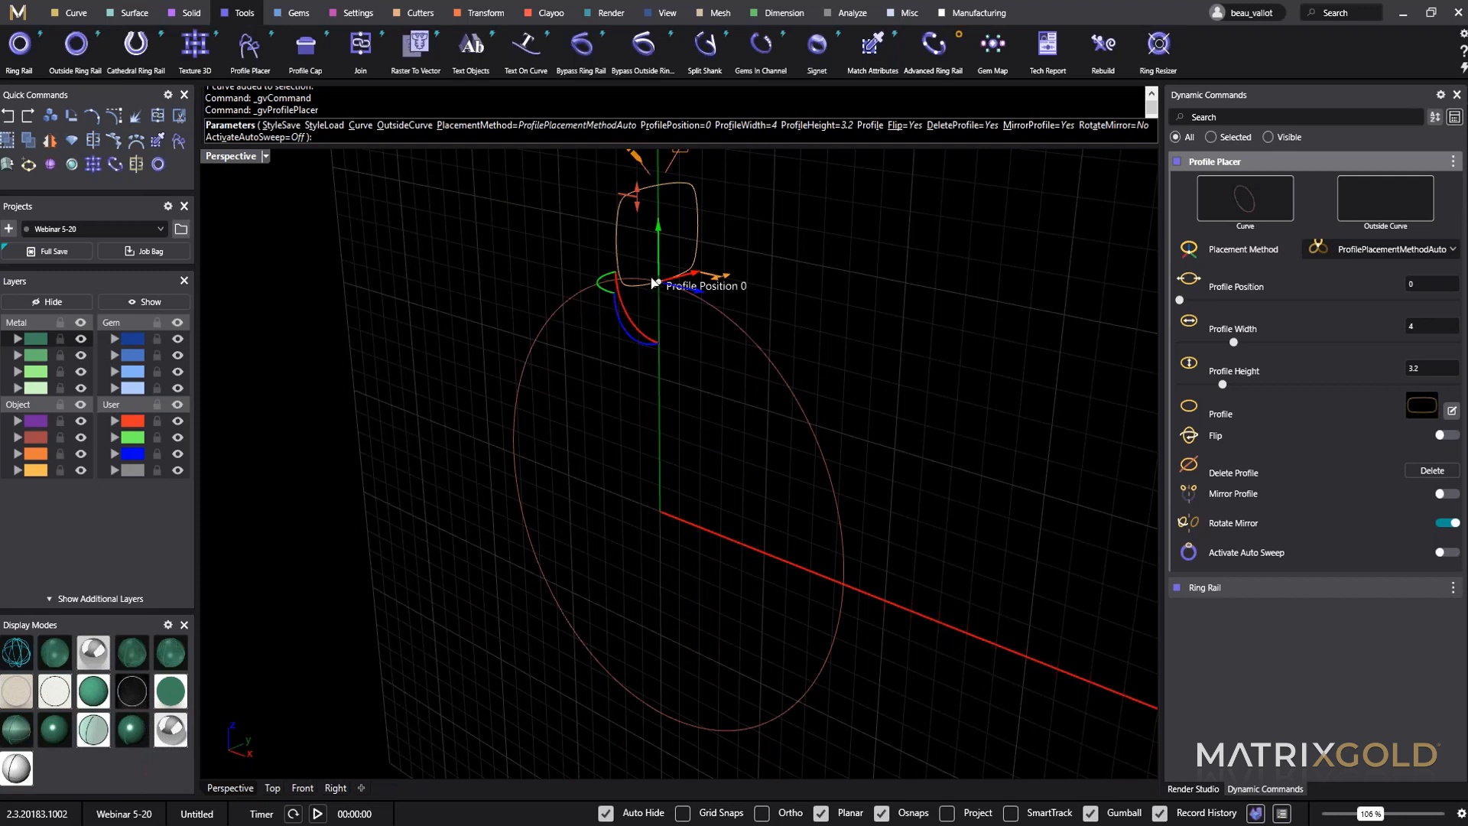
pyautogui.moveTo(654, 284)
pyautogui.mouseDown()
pyautogui.moveTo(584, 292)
pyautogui.moveTo(493, 393)
pyautogui.moveTo(539, 585)
pyautogui.moveTo(749, 700)
pyautogui.moveTo(833, 436)
pyautogui.moveTo(645, 289)
pyautogui.mouseUp()
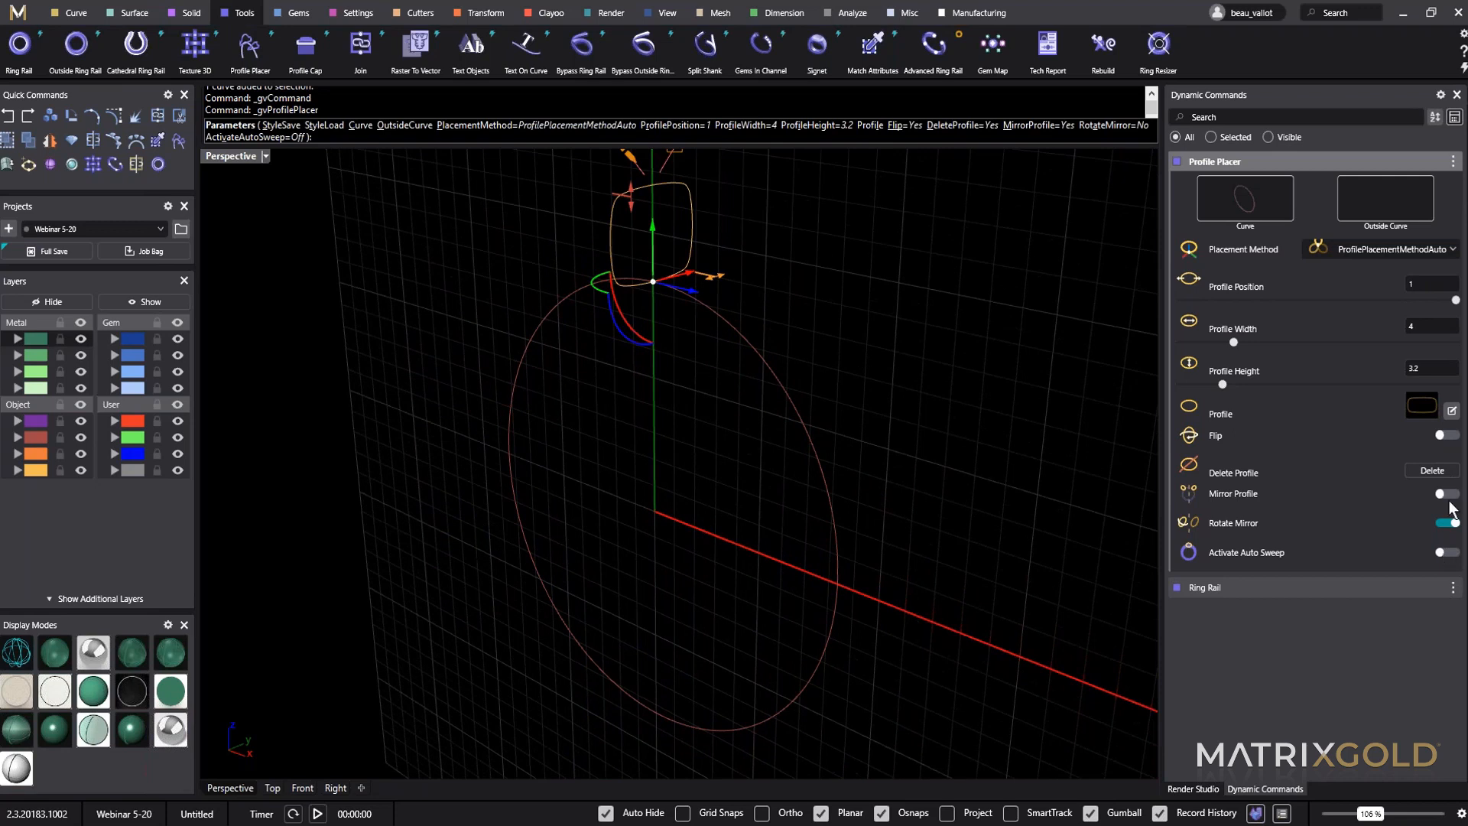
# Activate auto sweep and size the top profile 2.5 mm wide and 3.1 mm high.
pyautogui.click(1442, 555)
pyautogui.moveTo(793, 480); pyautogui.dragTo(672, 441, button='right')
pyautogui.moveTo(735, 291); pyautogui.dragTo(688, 295)
pyautogui.moveTo(688, 295); pyautogui.dragTo(900, 448, button='right')
pyautogui.scroll(-3, 900, 447)
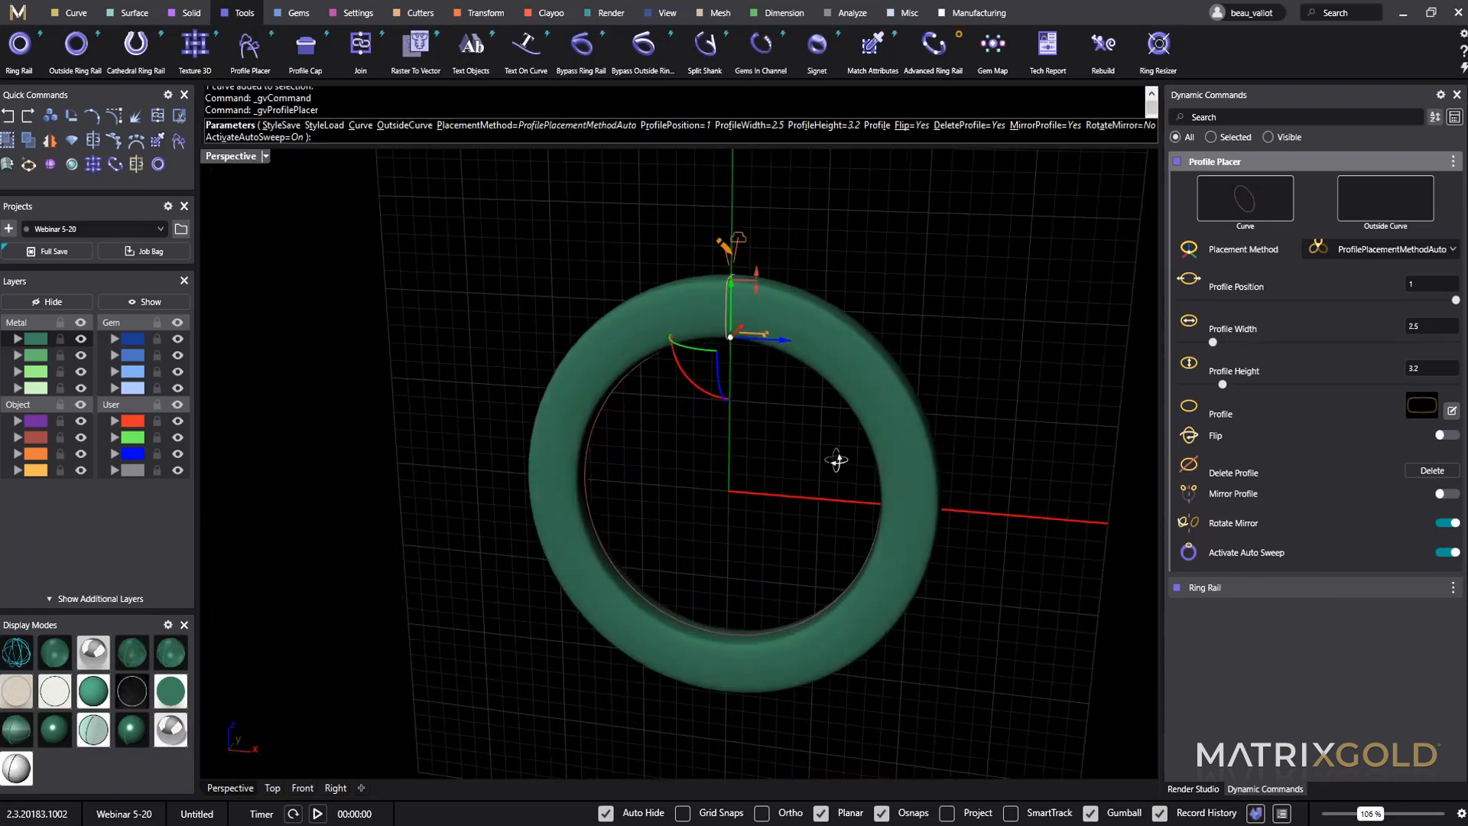
pyautogui.moveTo(734, 253)
pyautogui.mouseDown()
pyautogui.moveTo(754, 306)
pyautogui.moveTo(756, 259)
pyautogui.mouseUp()
pyautogui.moveTo(682, 598); pyautogui.dragTo(704, 436, button='right')
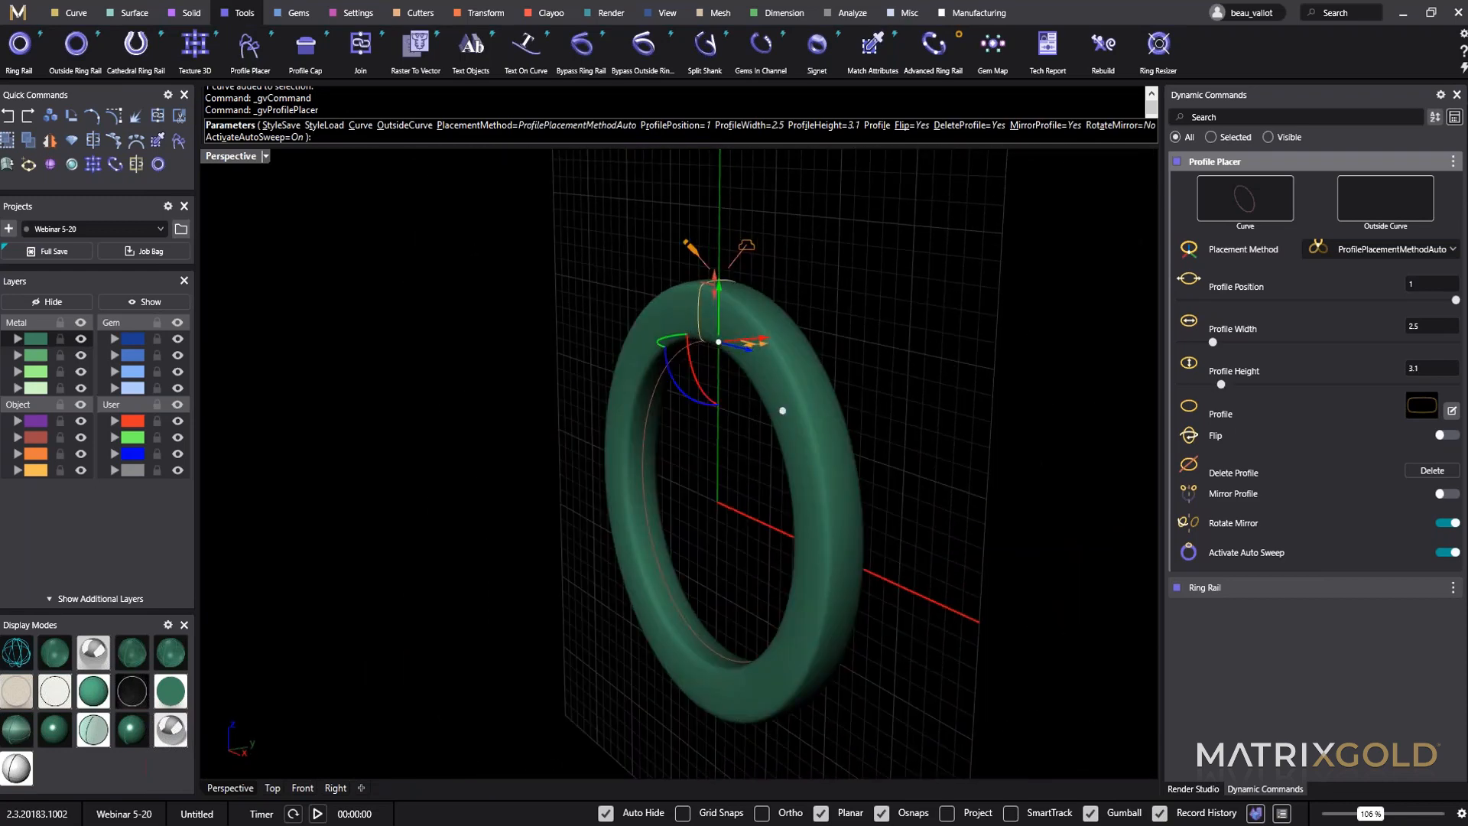
# Move the profile to the bottom of the rail at position 0.5 and change its shape to shank profile 03.
pyautogui.moveTo(782, 411); pyautogui.dragTo(879, 394, button='right')
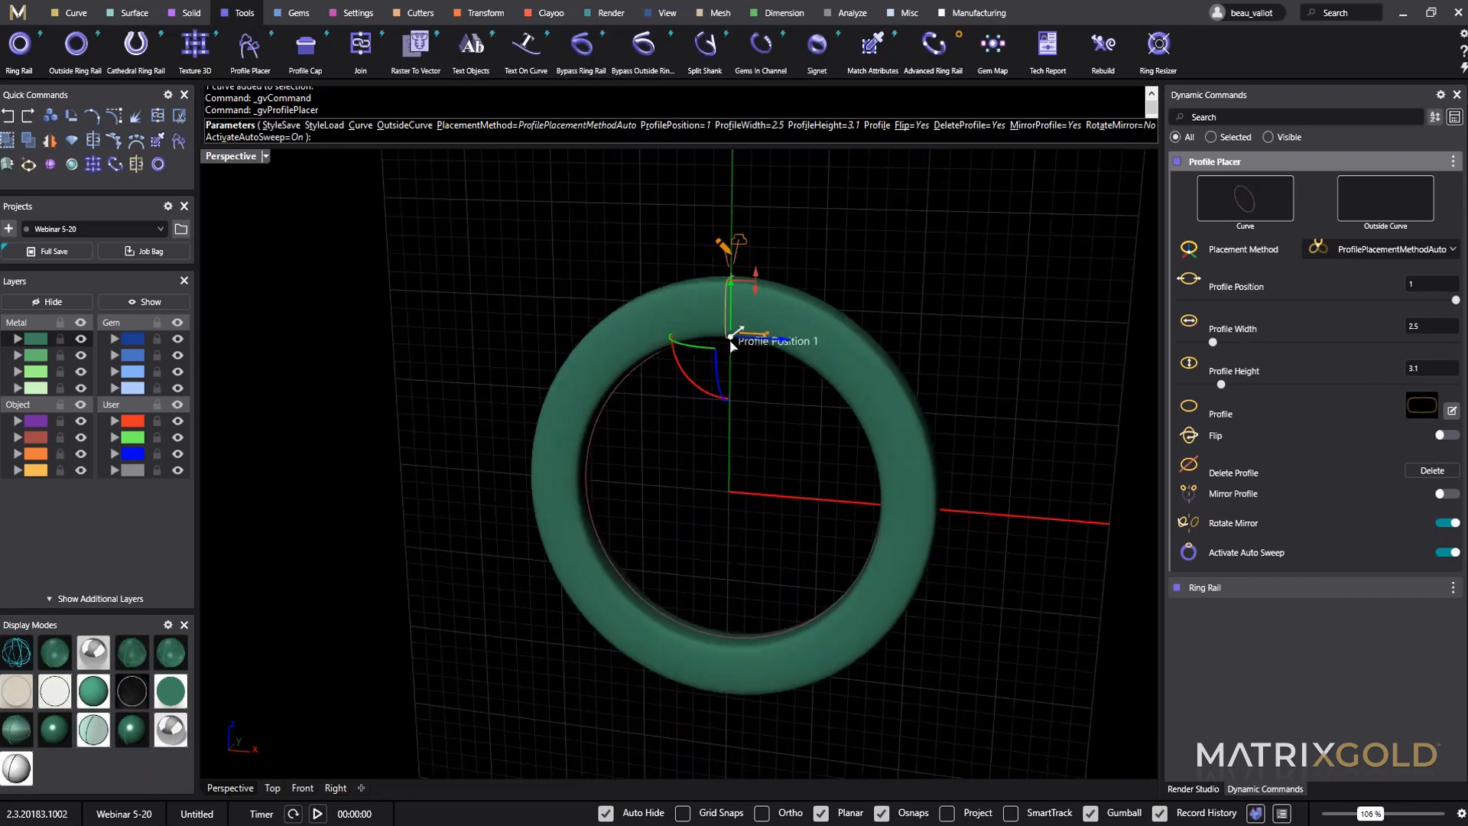
pyautogui.moveTo(738, 339); pyautogui.dragTo(686, 646)
pyautogui.moveTo(686, 646); pyautogui.dragTo(819, 573, button='right')
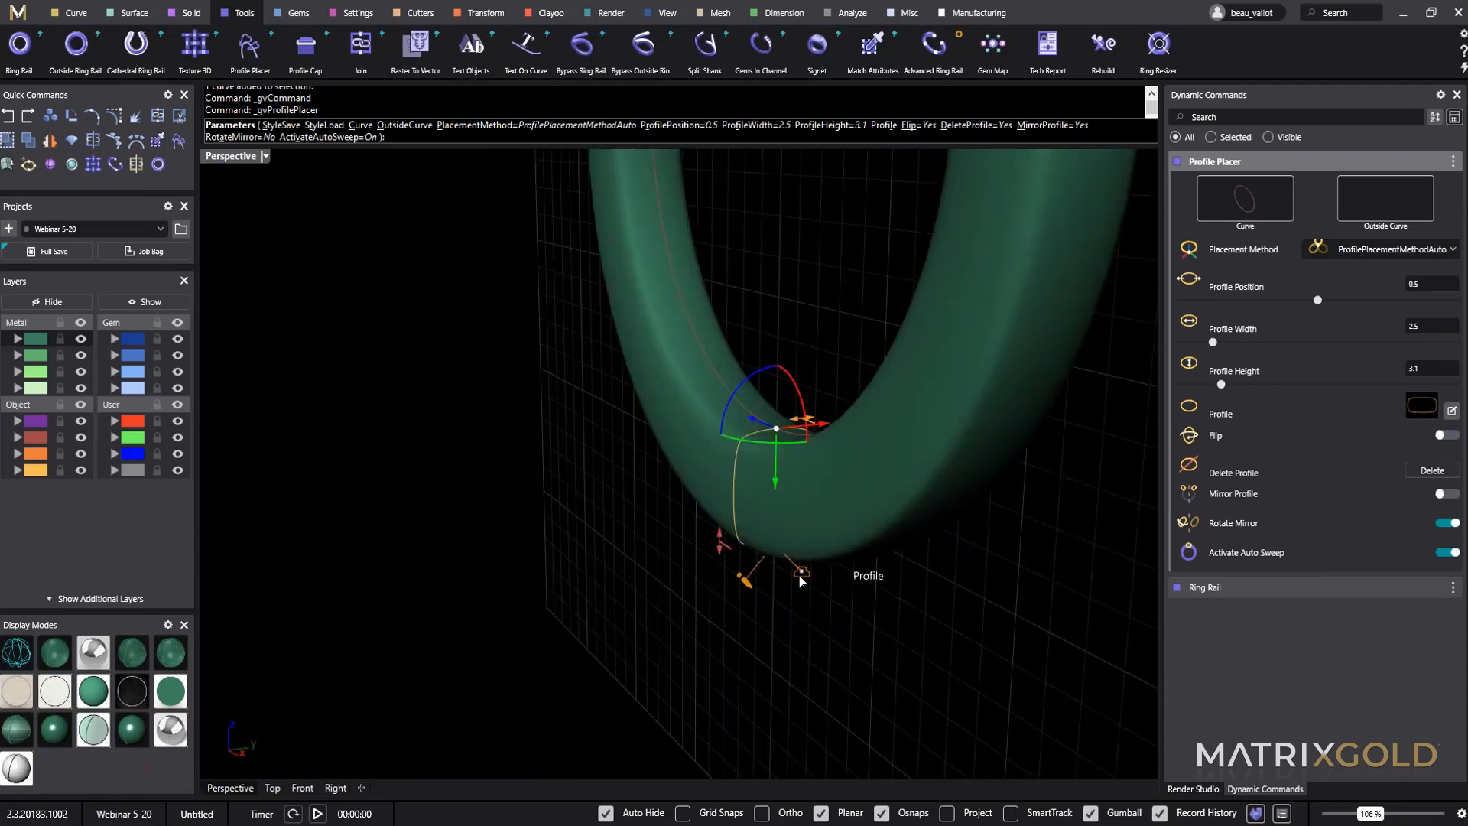
pyautogui.click(800, 574)
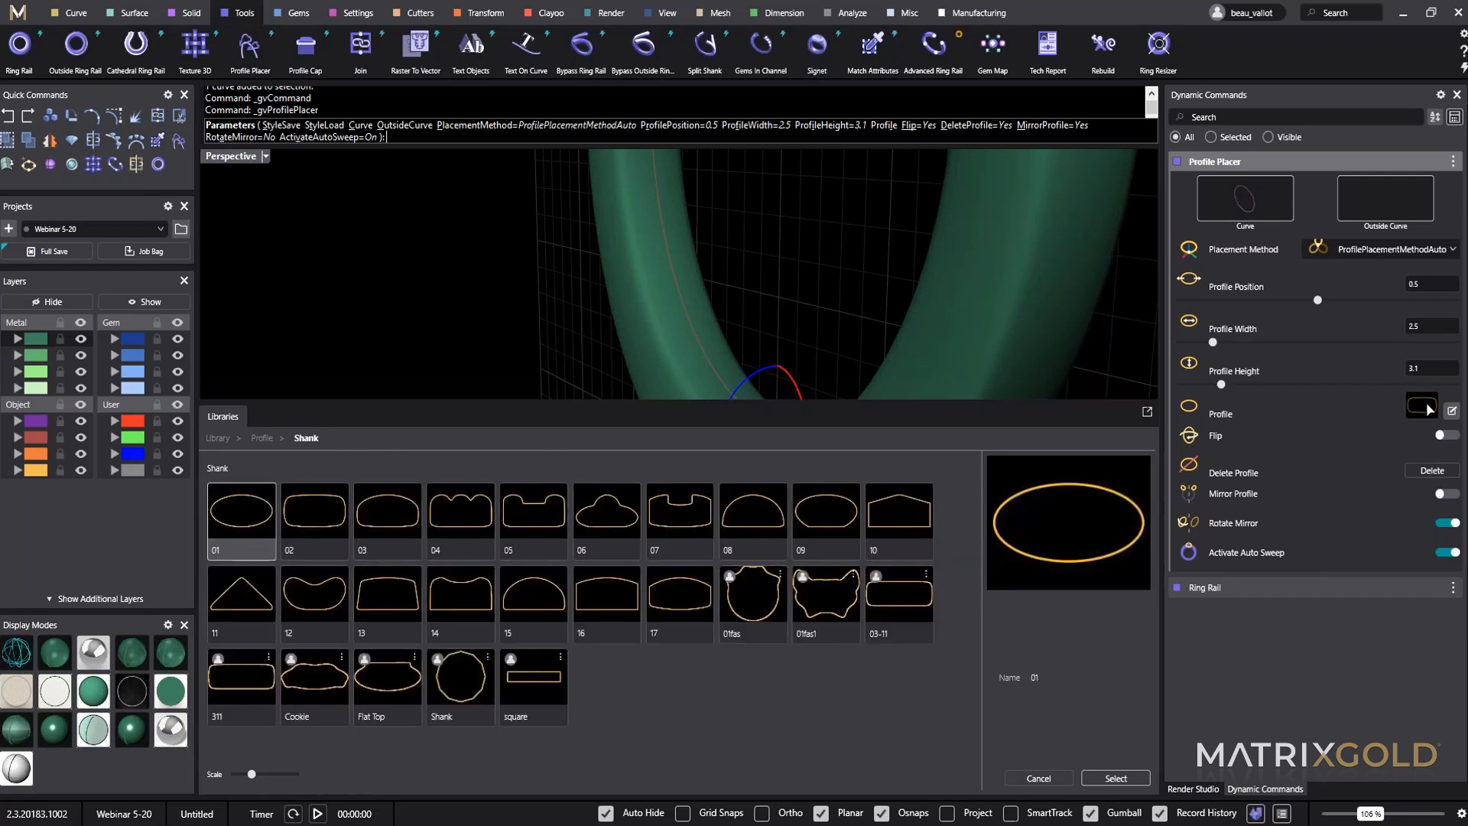
pyautogui.click(390, 528)
pyautogui.click(1114, 784)
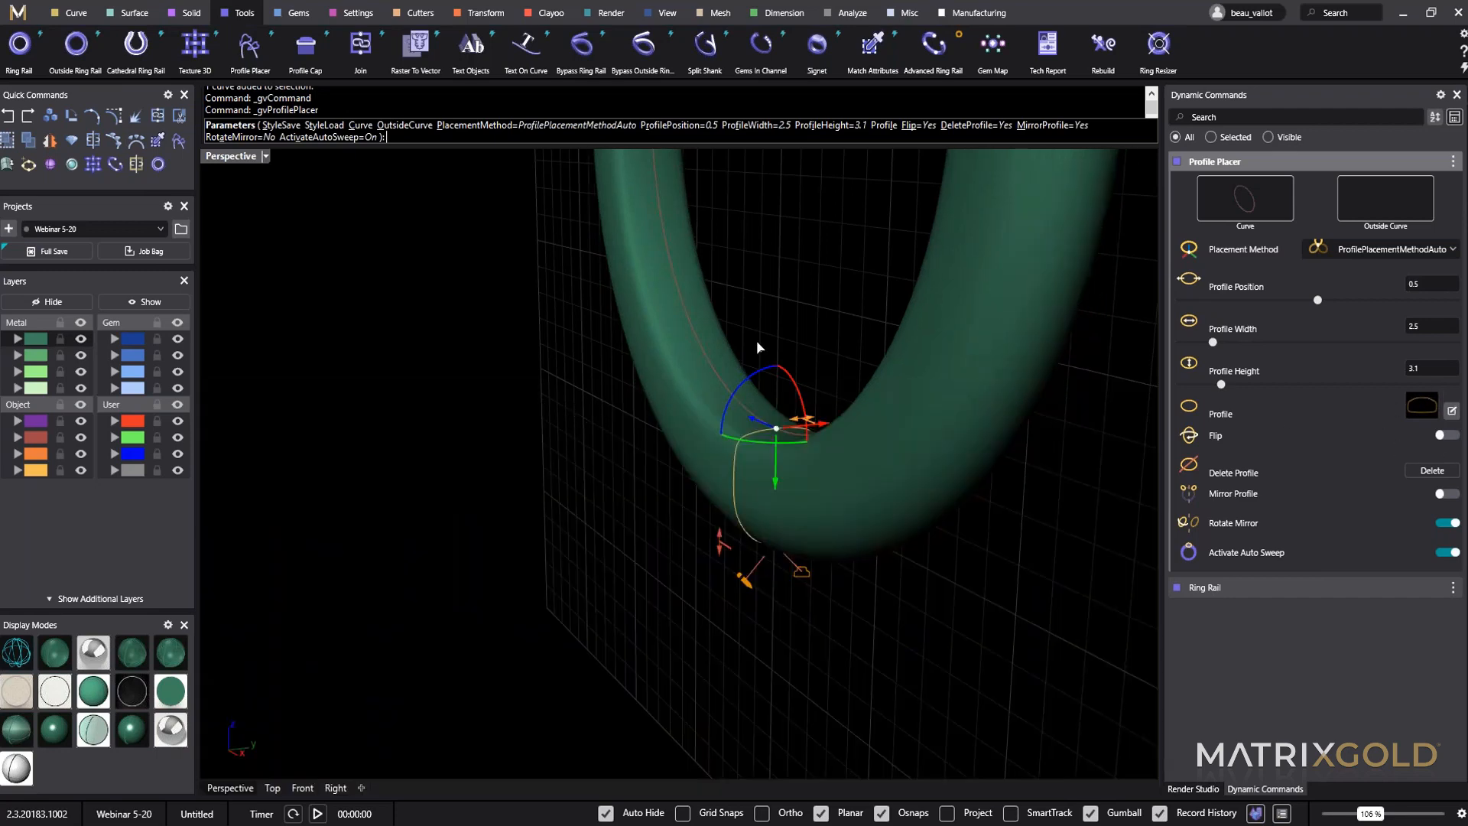
# Set the bottom profile's height to 1.8 mm.
pyautogui.moveTo(945, 407); pyautogui.dragTo(790, 411, button='right')
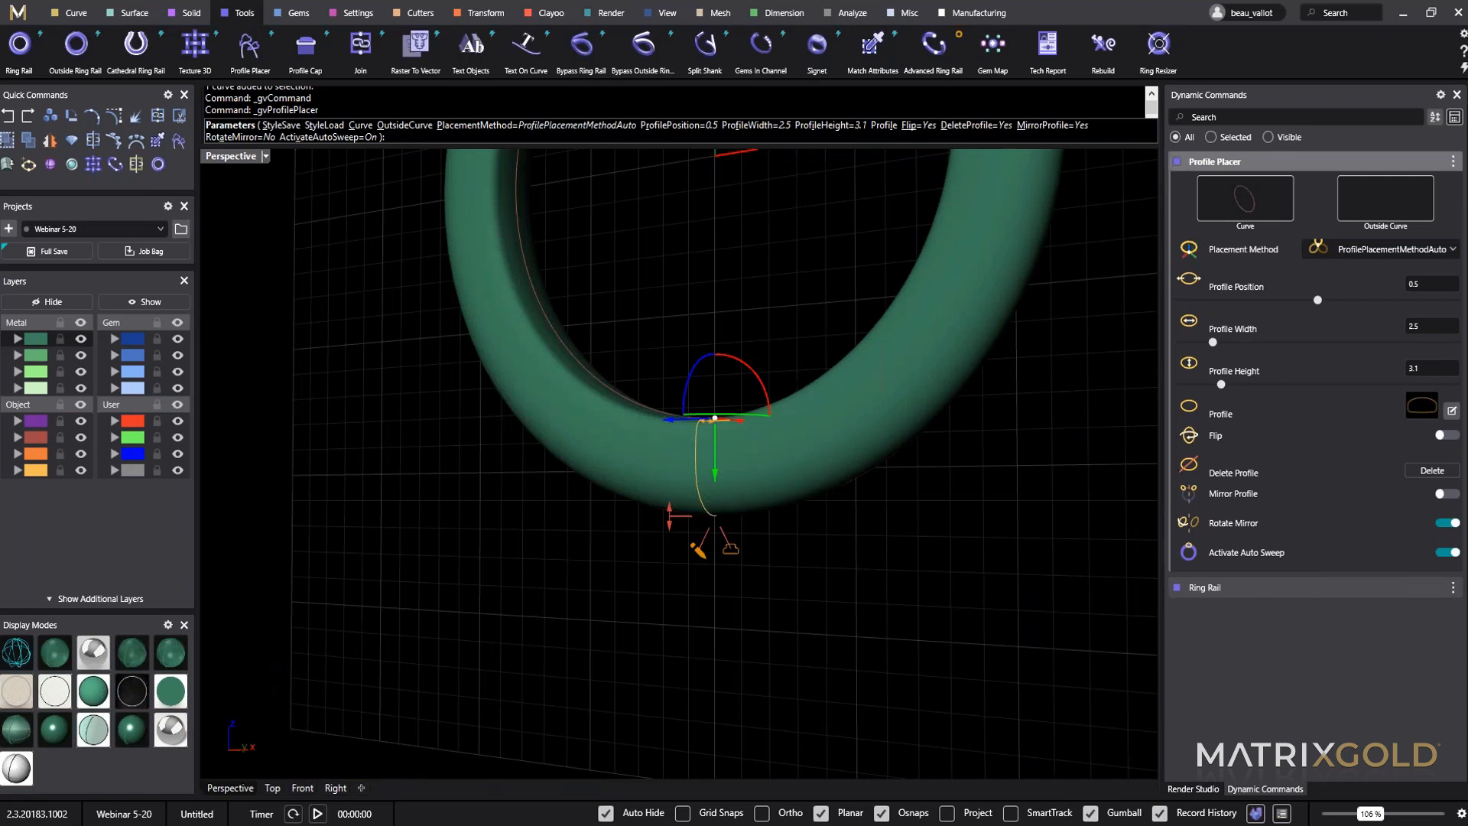
pyautogui.moveTo(1318, 302)
pyautogui.mouseDown()
pyautogui.moveTo(1288, 314)
pyautogui.moveTo(1318, 313)
pyautogui.mouseUp()
pyautogui.moveTo(739, 436); pyautogui.dragTo(722, 462, button='right')
pyautogui.moveTo(720, 466)
pyautogui.mouseDown()
pyautogui.moveTo(810, 463)
pyautogui.moveTo(719, 466)
pyautogui.mouseUp()
pyautogui.moveTo(707, 577); pyautogui.dragTo(637, 594, button='right')
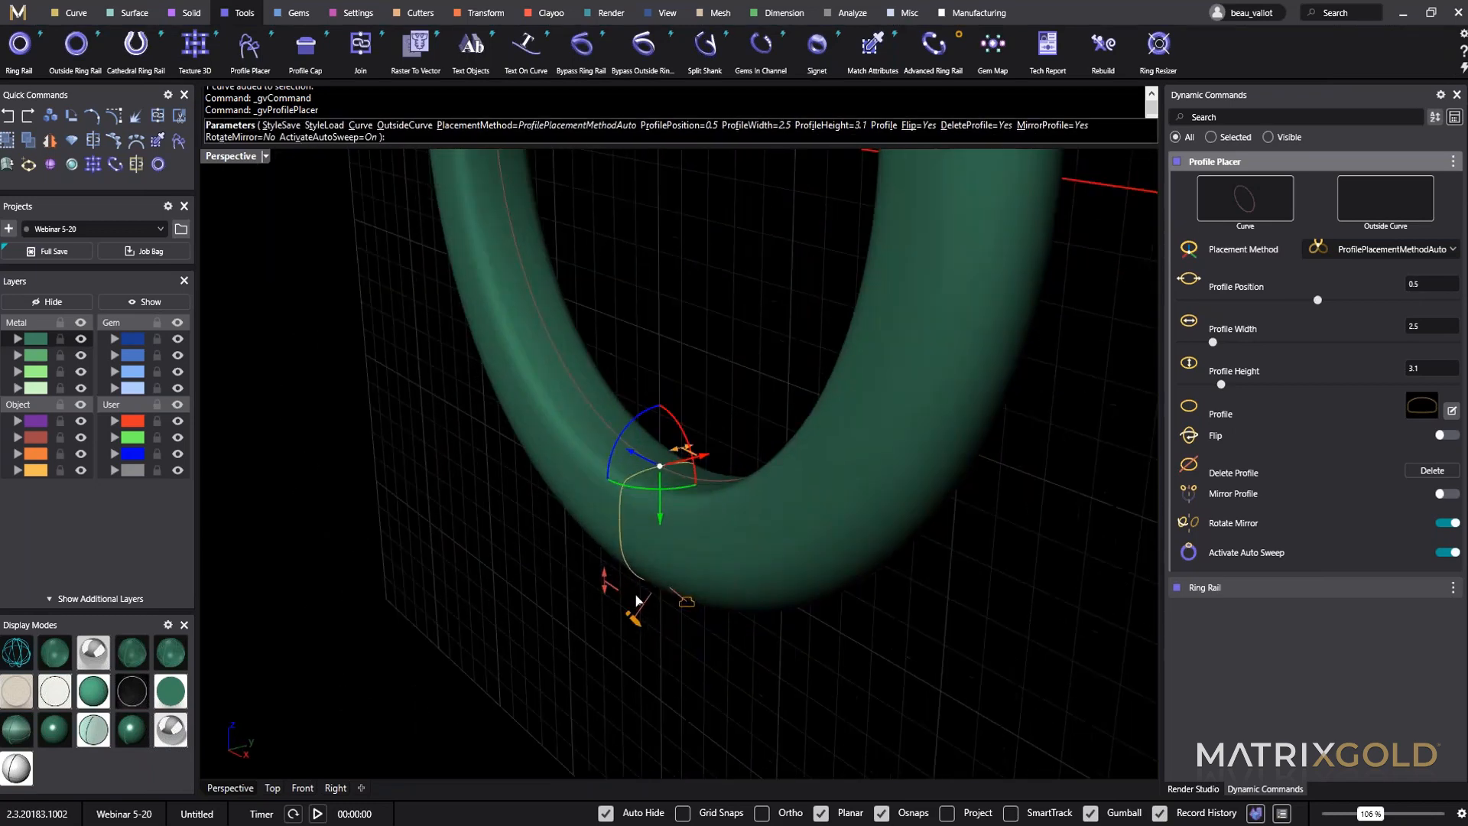
pyautogui.moveTo(609, 584); pyautogui.dragTo(604, 535)
# Set the bottom profile's width to 1.8 mm.
pyautogui.scroll(10, 681, 475)
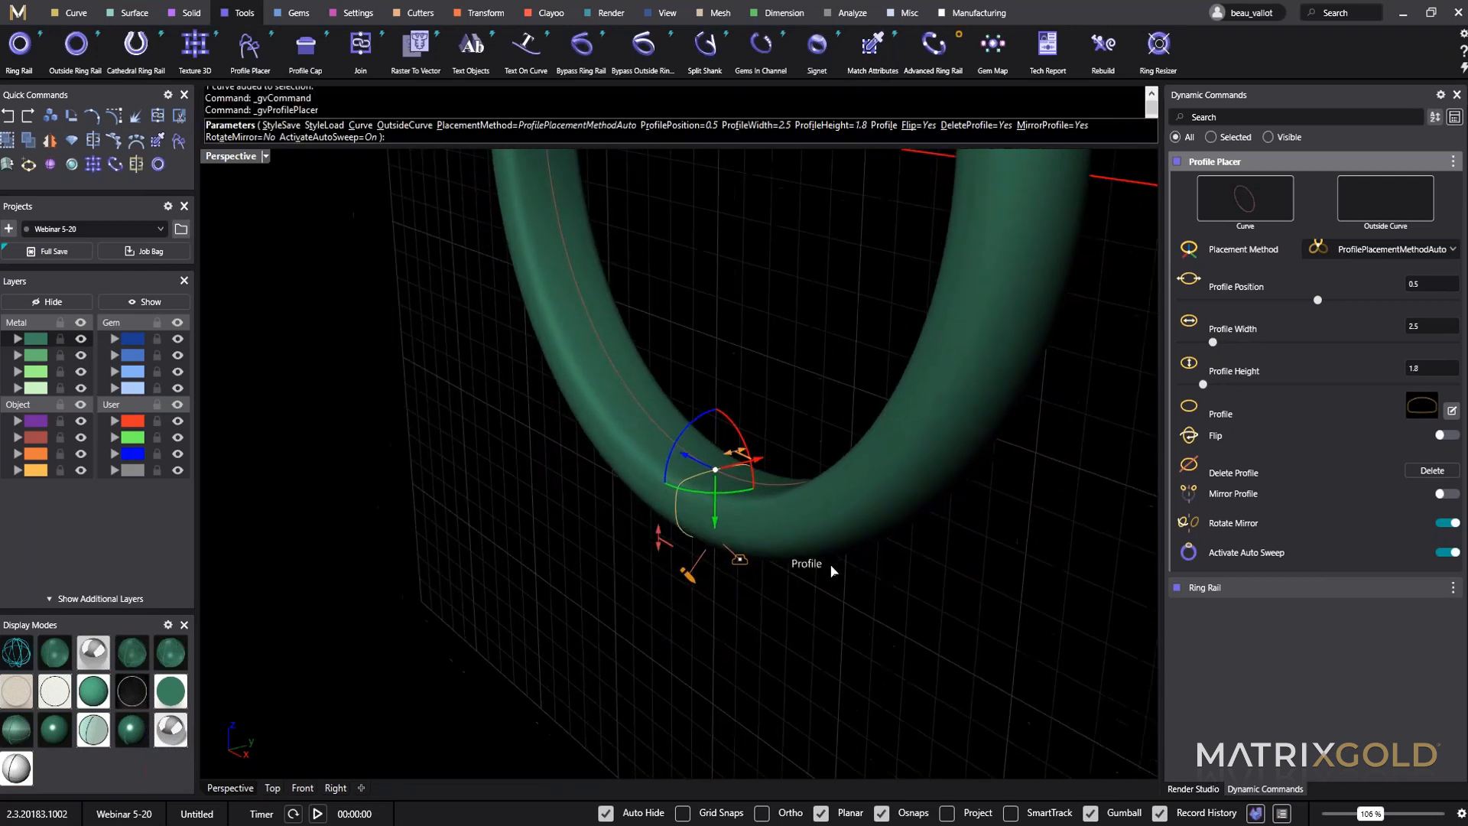
pyautogui.moveTo(673, 463)
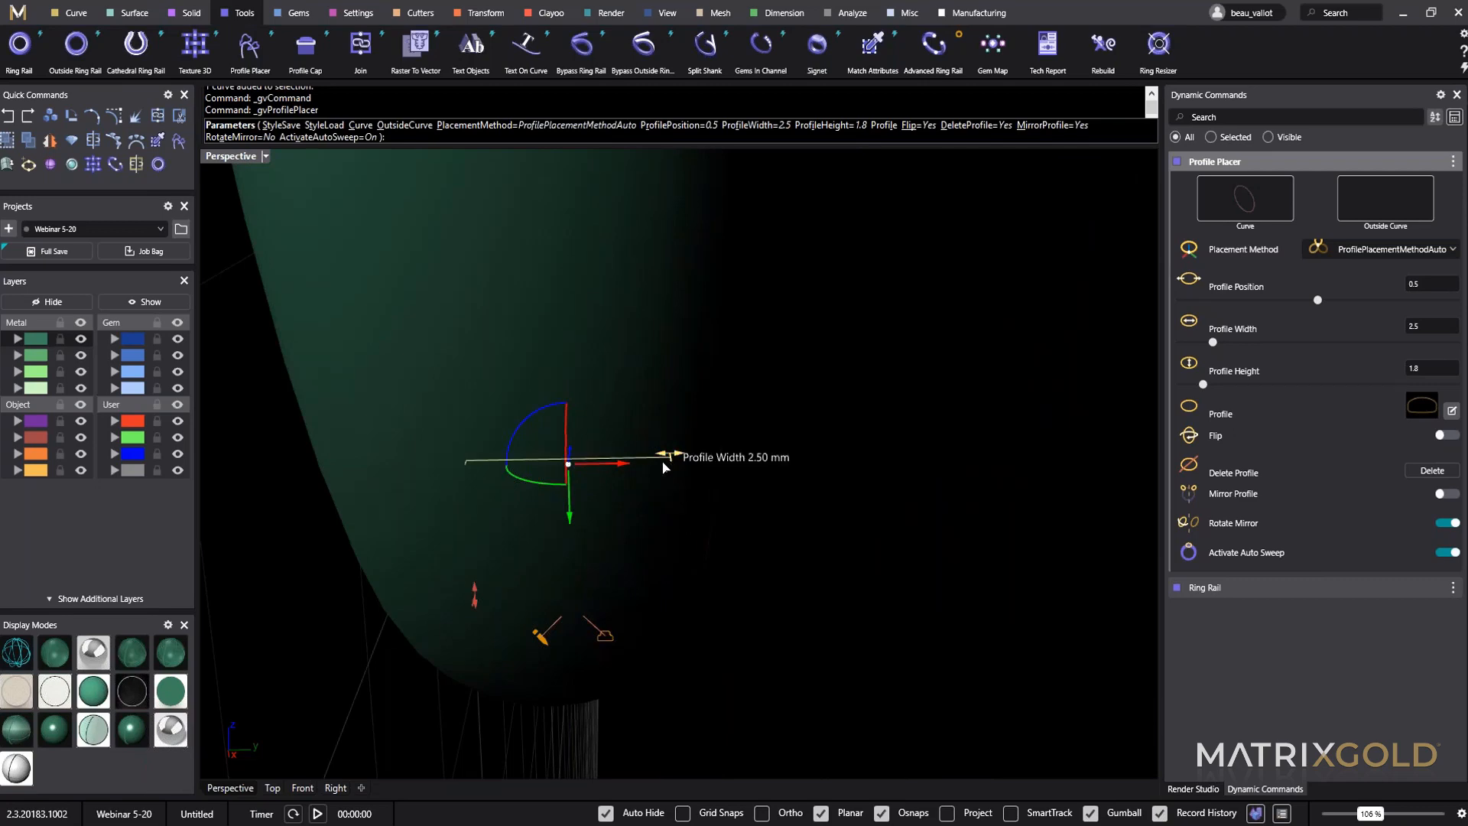
pyautogui.moveTo(663, 466); pyautogui.dragTo(616, 456)
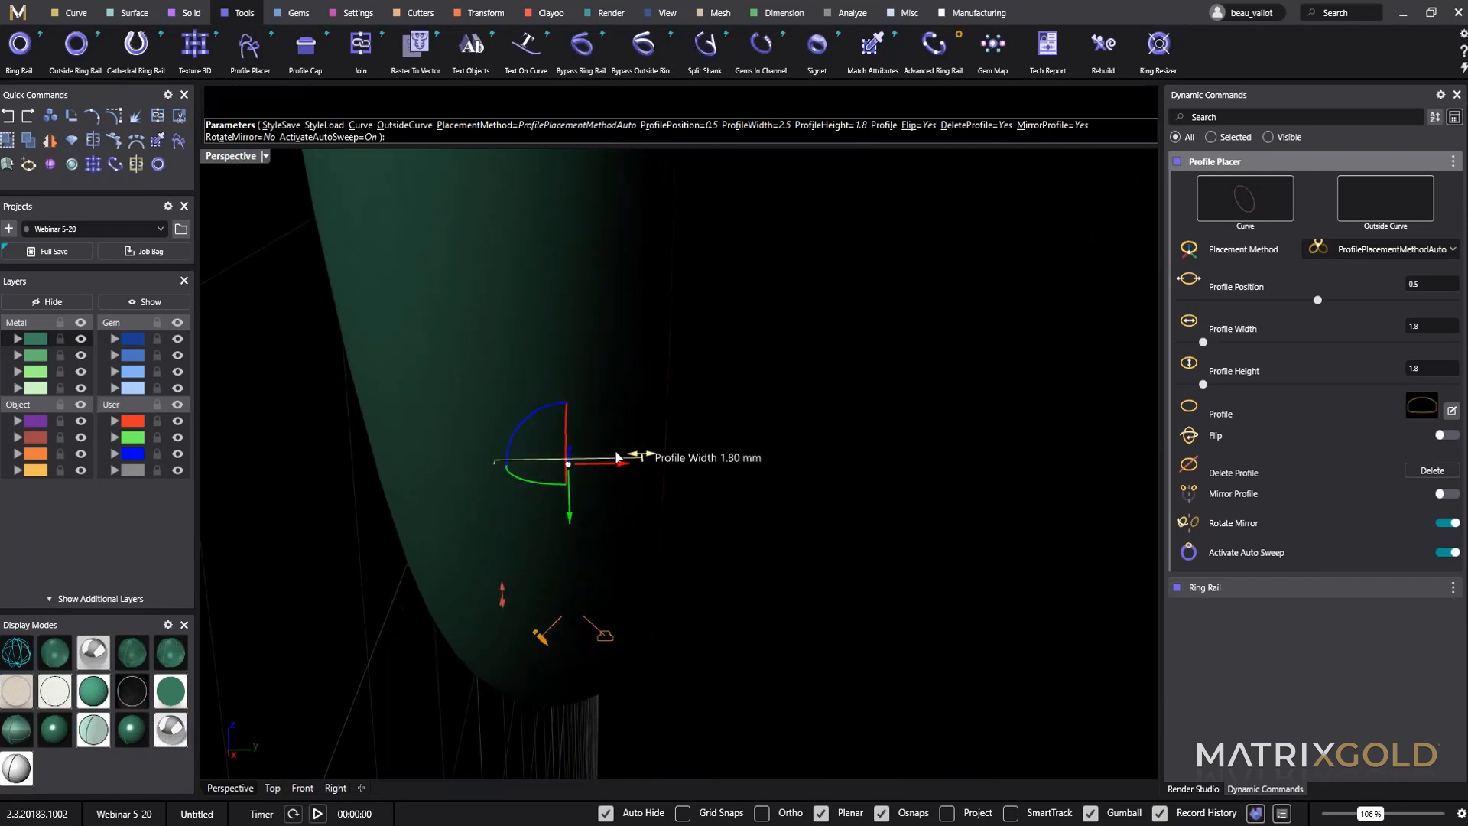
pyautogui.scroll(-10, 617, 457)
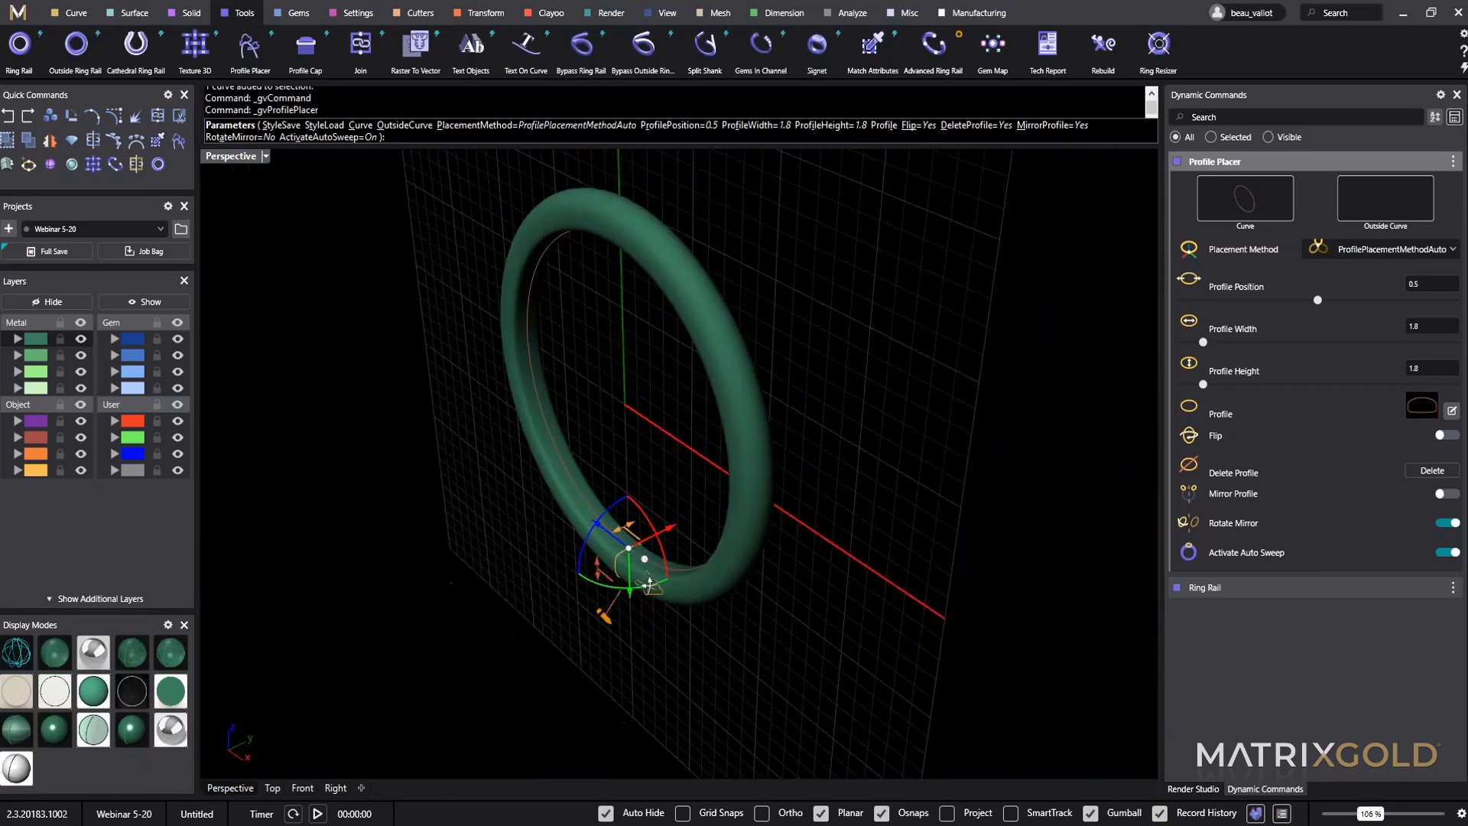
pyautogui.moveTo(649, 585); pyautogui.dragTo(870, 410, button='right')
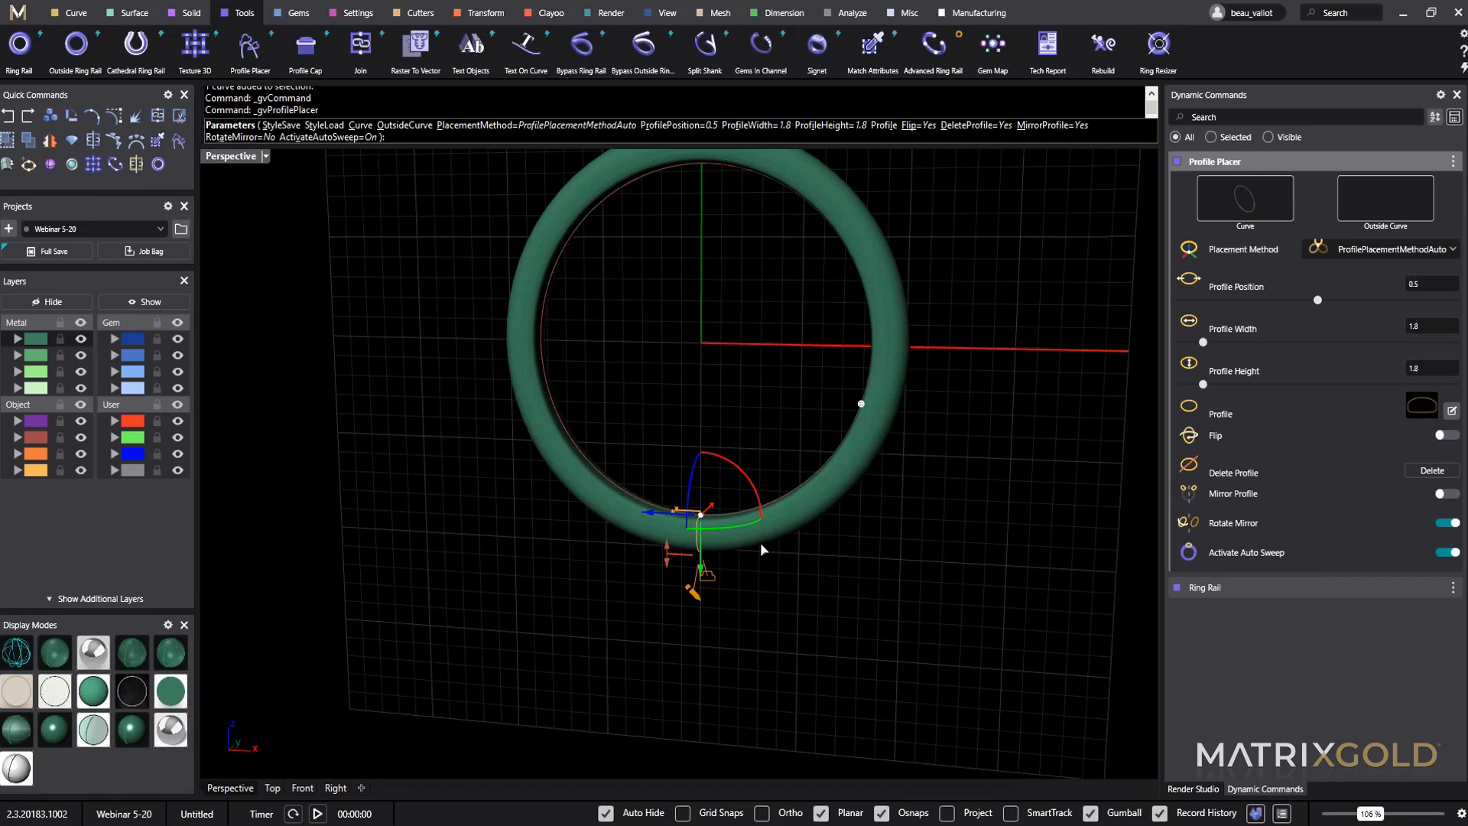
# Circle the spot where the two bands meet on both reference ring photos in Paint, and return to MatrixGold.
pyautogui.moveTo(617, 773)
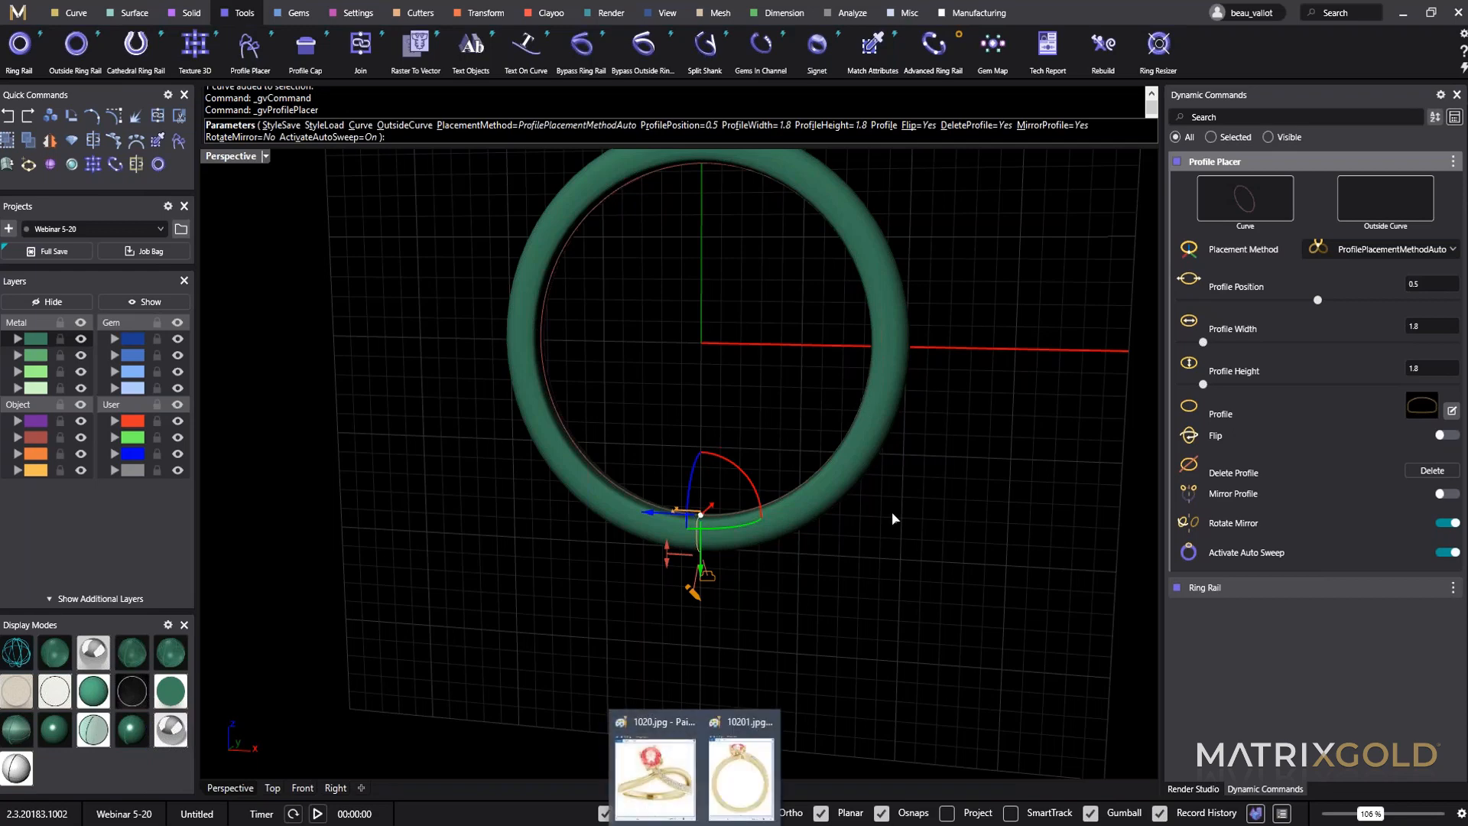
pyautogui.click(733, 771)
pyautogui.moveTo(1038, 446)
pyautogui.mouseDown()
pyautogui.moveTo(1024, 423)
pyautogui.moveTo(990, 461)
pyautogui.moveTo(1008, 409)
pyautogui.mouseUp()
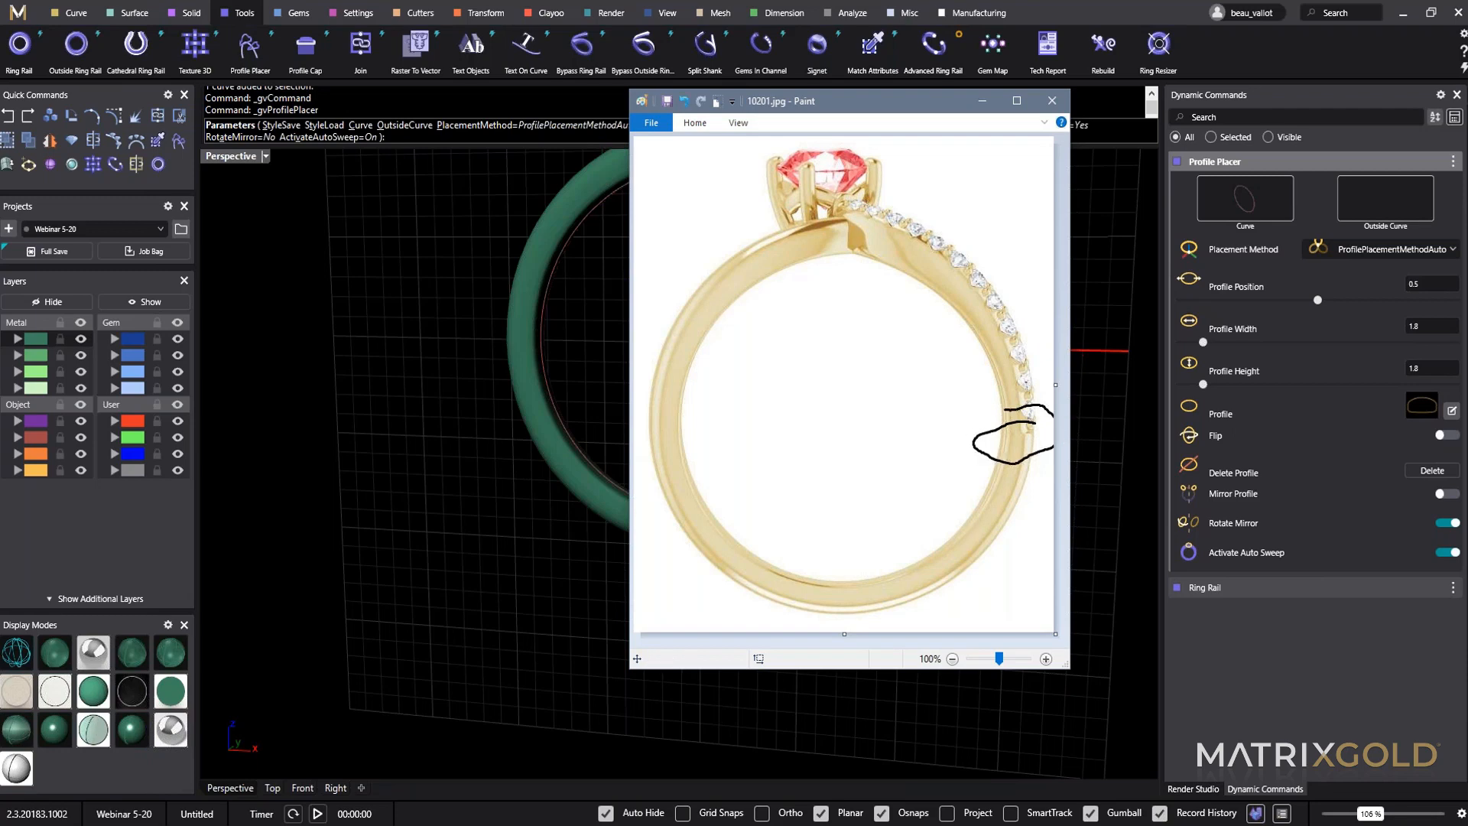
pyautogui.click(659, 764)
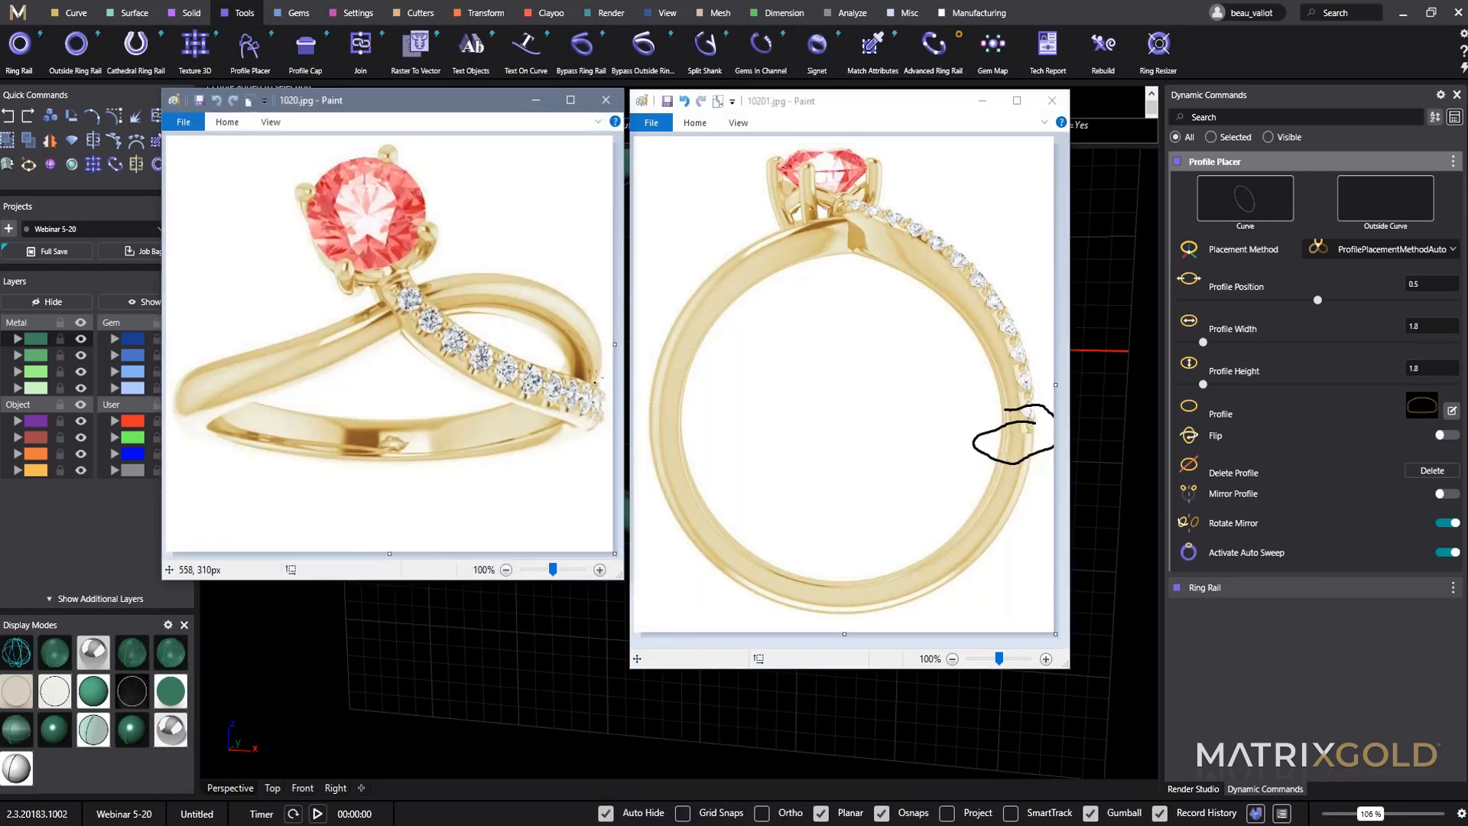
pyautogui.moveTo(587, 380)
pyautogui.mouseDown()
pyautogui.moveTo(546, 407)
pyautogui.moveTo(612, 386)
pyautogui.moveTo(567, 375)
pyautogui.moveTo(554, 432)
pyautogui.mouseUp()
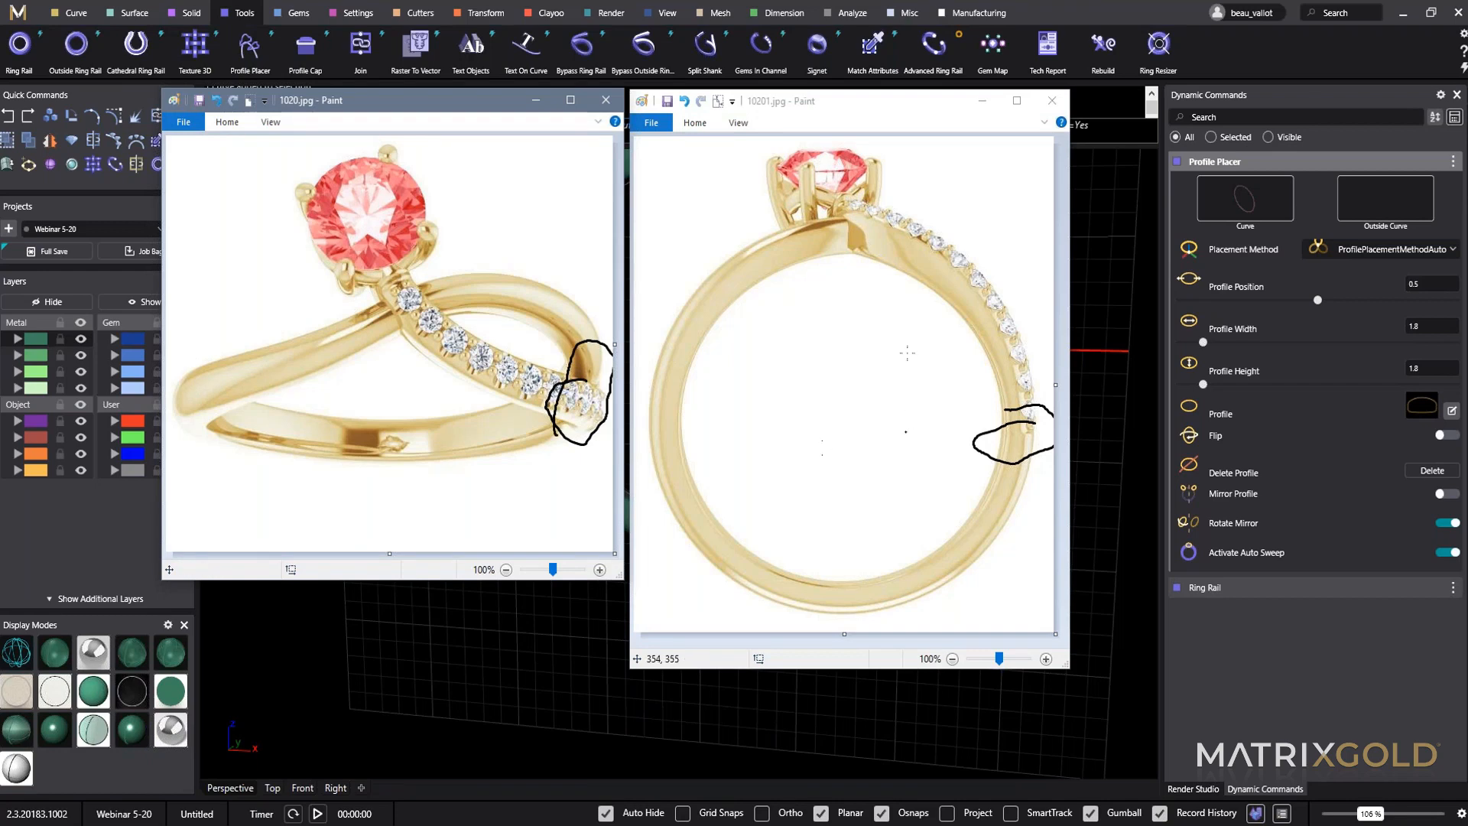
pyautogui.click(981, 100)
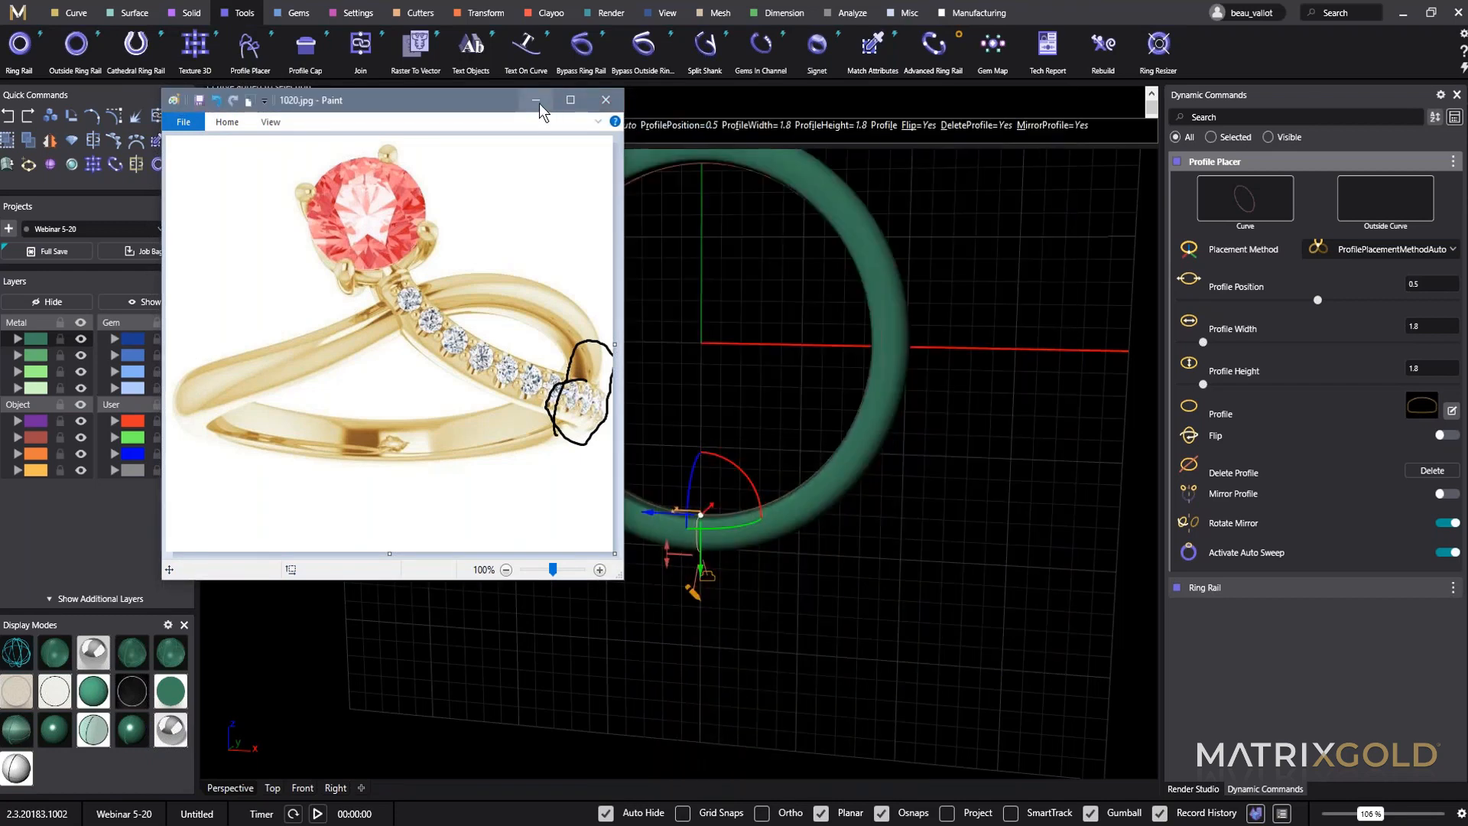
pyautogui.click(537, 100)
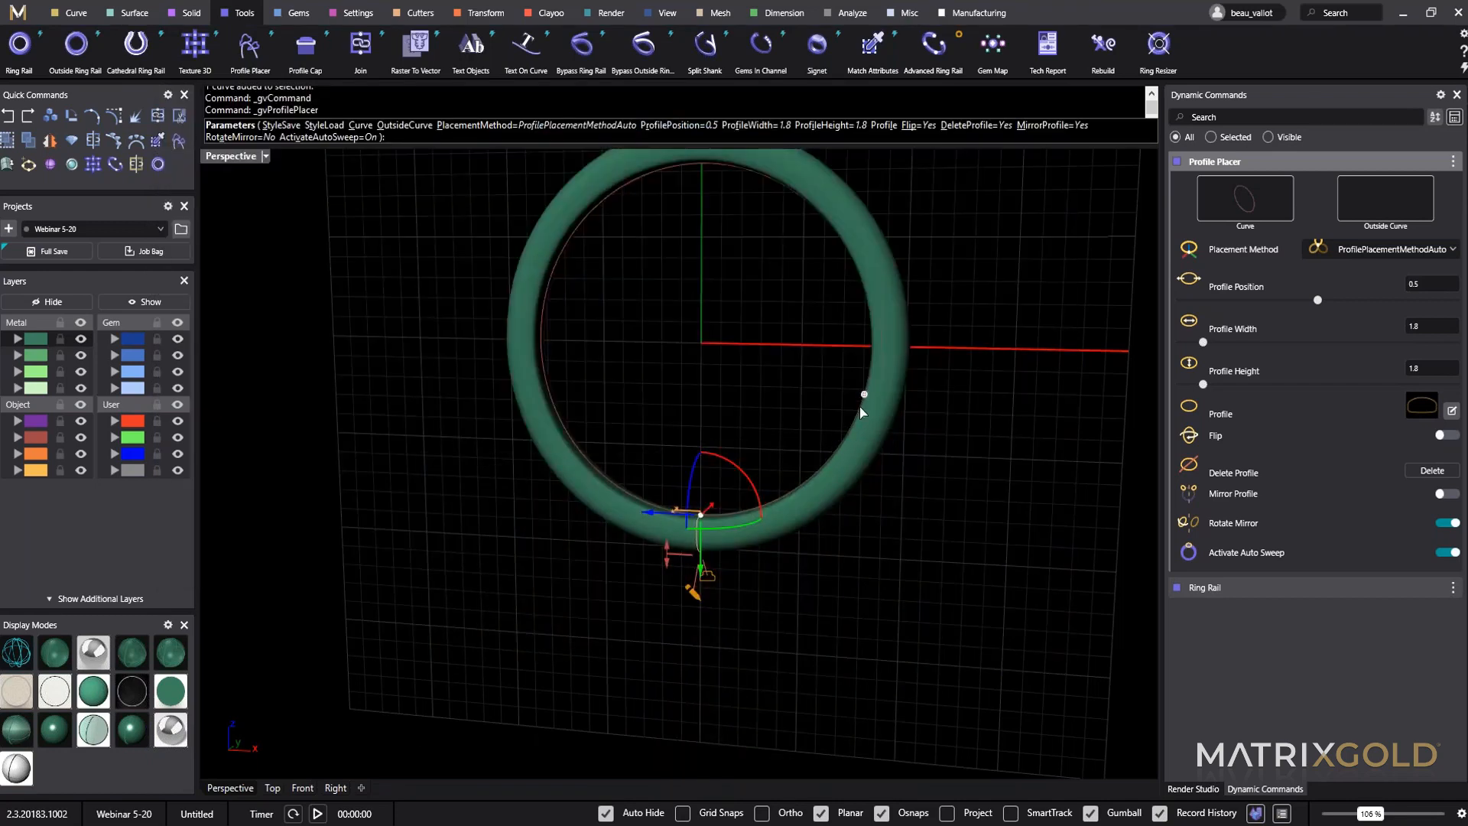
# Add a second profile on the lower right of the ring rail at about position 0.3 and mirror it to the opposite side.
pyautogui.click(861, 405)
pyautogui.moveTo(924, 462); pyautogui.dragTo(686, 502, button='right')
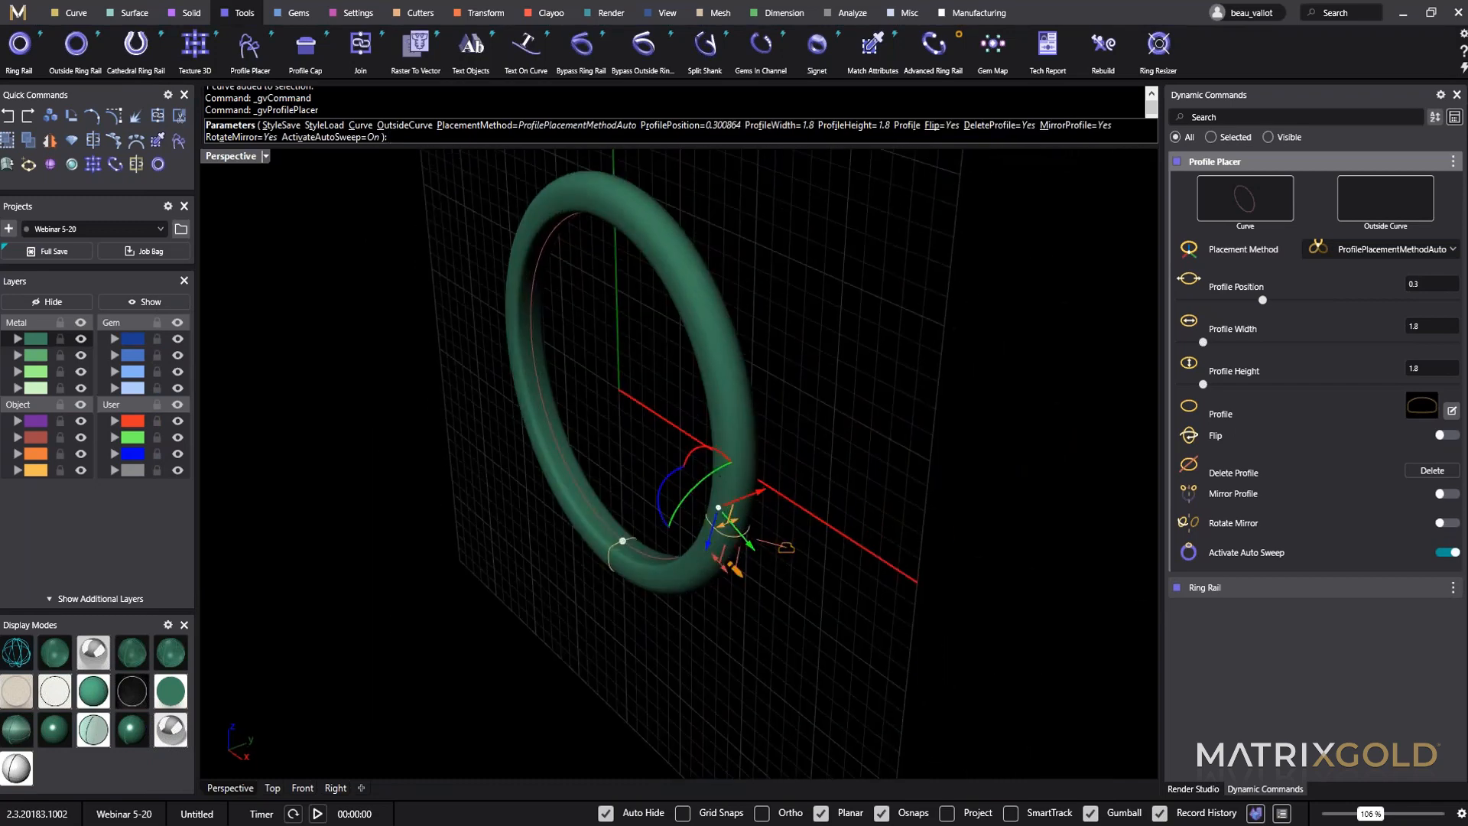
pyautogui.click(1445, 498)
pyautogui.moveTo(727, 351); pyautogui.dragTo(943, 402, button='right')
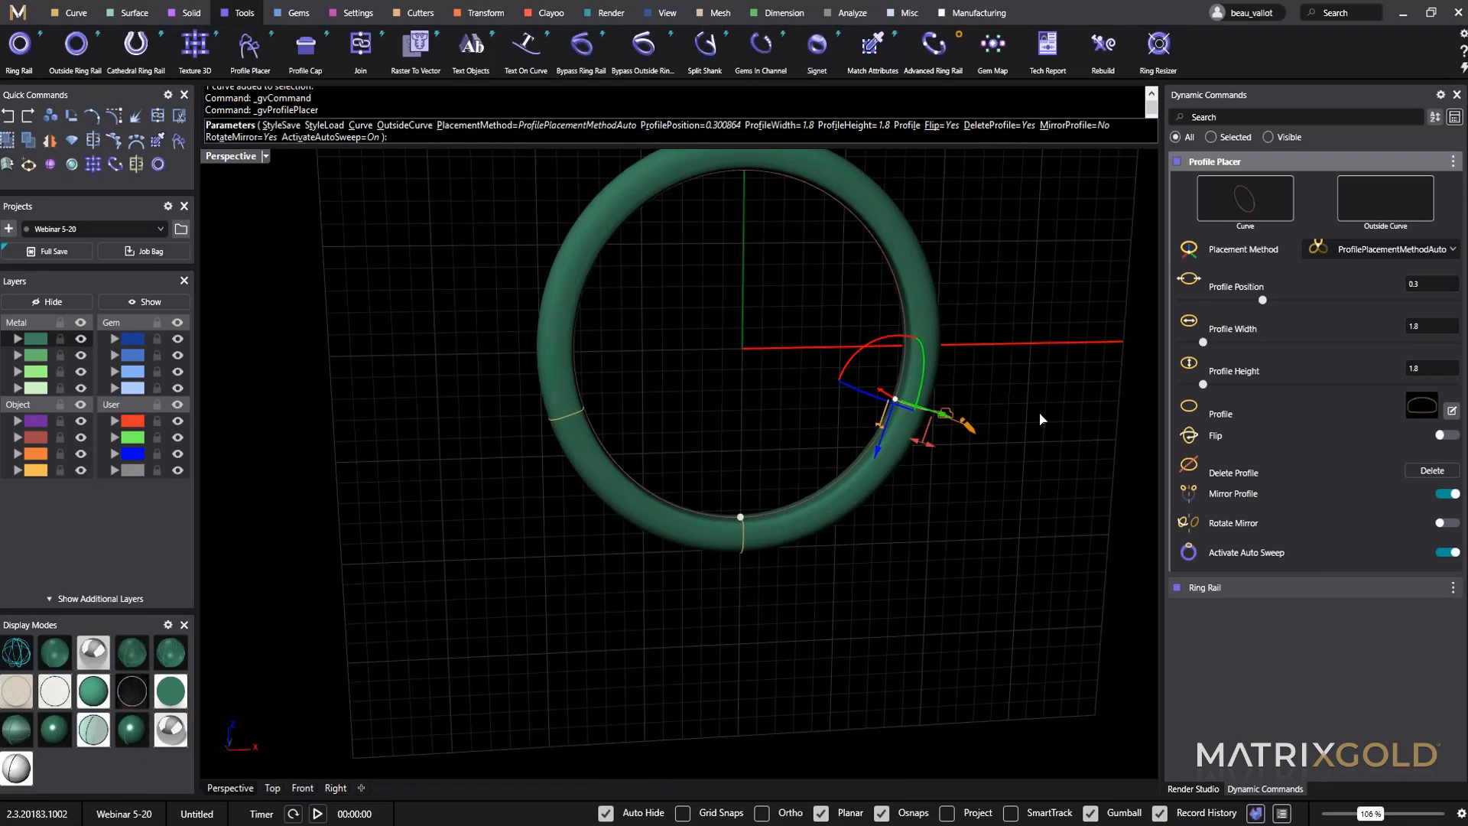
pyautogui.moveTo(1040, 419); pyautogui.dragTo(918, 413, button='right')
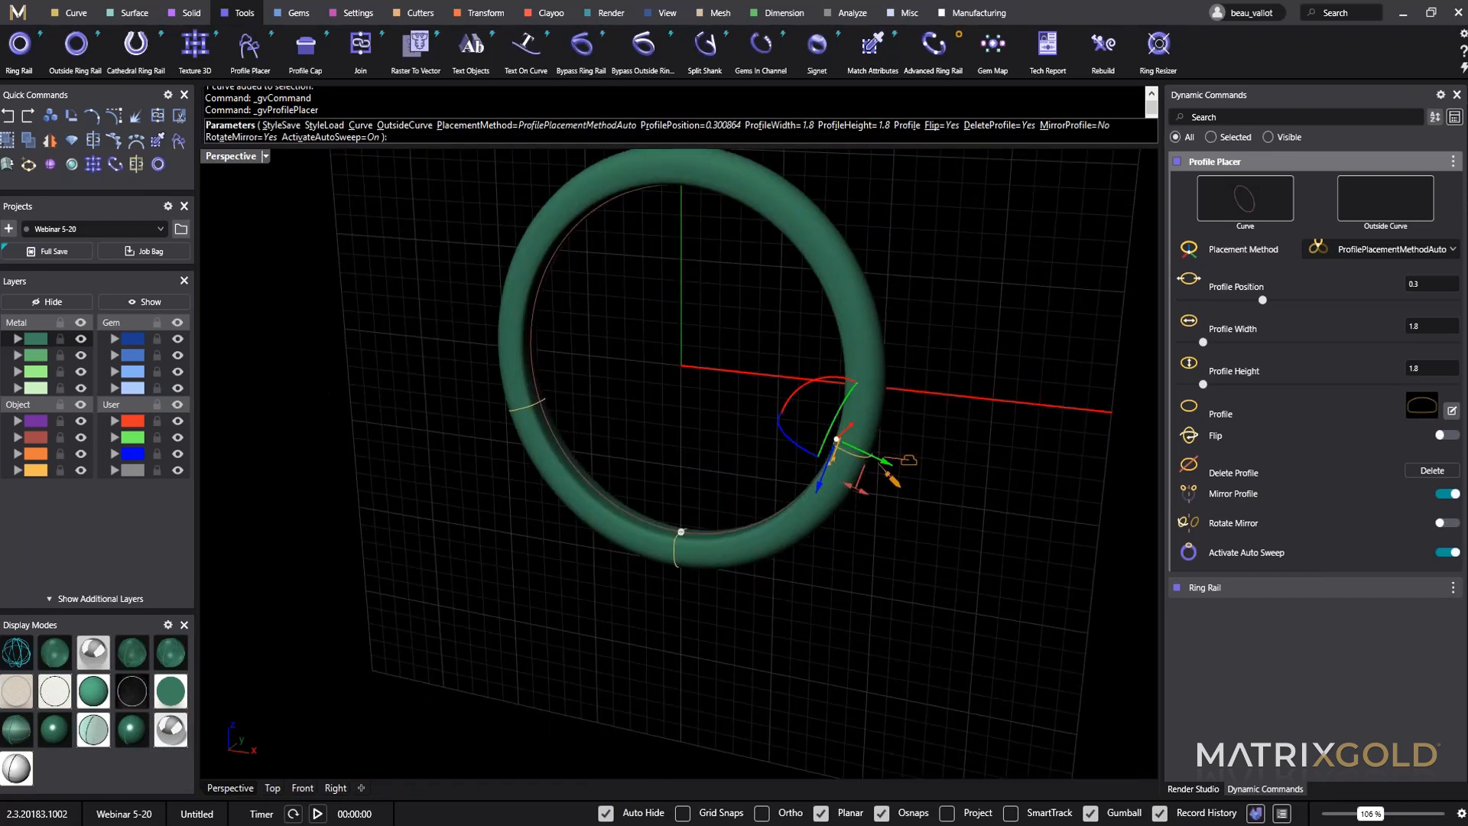
# In Paint, circle the band crossing on the ring photo, trace the plain band from the junction over and around the opposite side, and return to MatrixGold.
pyautogui.click(669, 785)
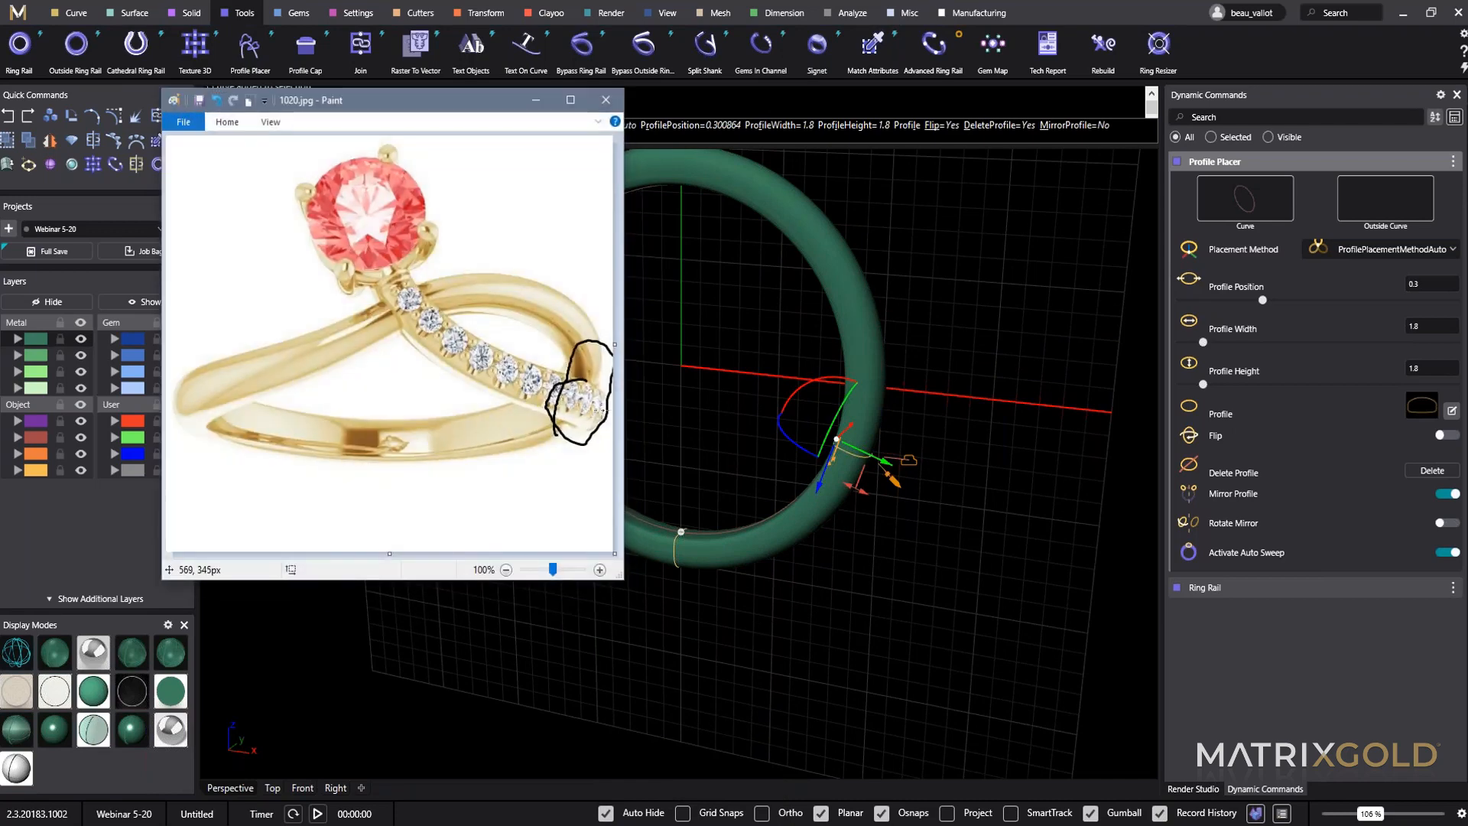
pyautogui.moveTo(604, 401)
pyautogui.mouseDown()
pyautogui.moveTo(572, 315)
pyautogui.moveTo(426, 280)
pyautogui.mouseUp()
pyautogui.moveTo(192, 461)
pyautogui.mouseDown()
pyautogui.moveTo(211, 381)
pyautogui.moveTo(410, 307)
pyautogui.moveTo(416, 332)
pyautogui.moveTo(384, 310)
pyautogui.mouseUp()
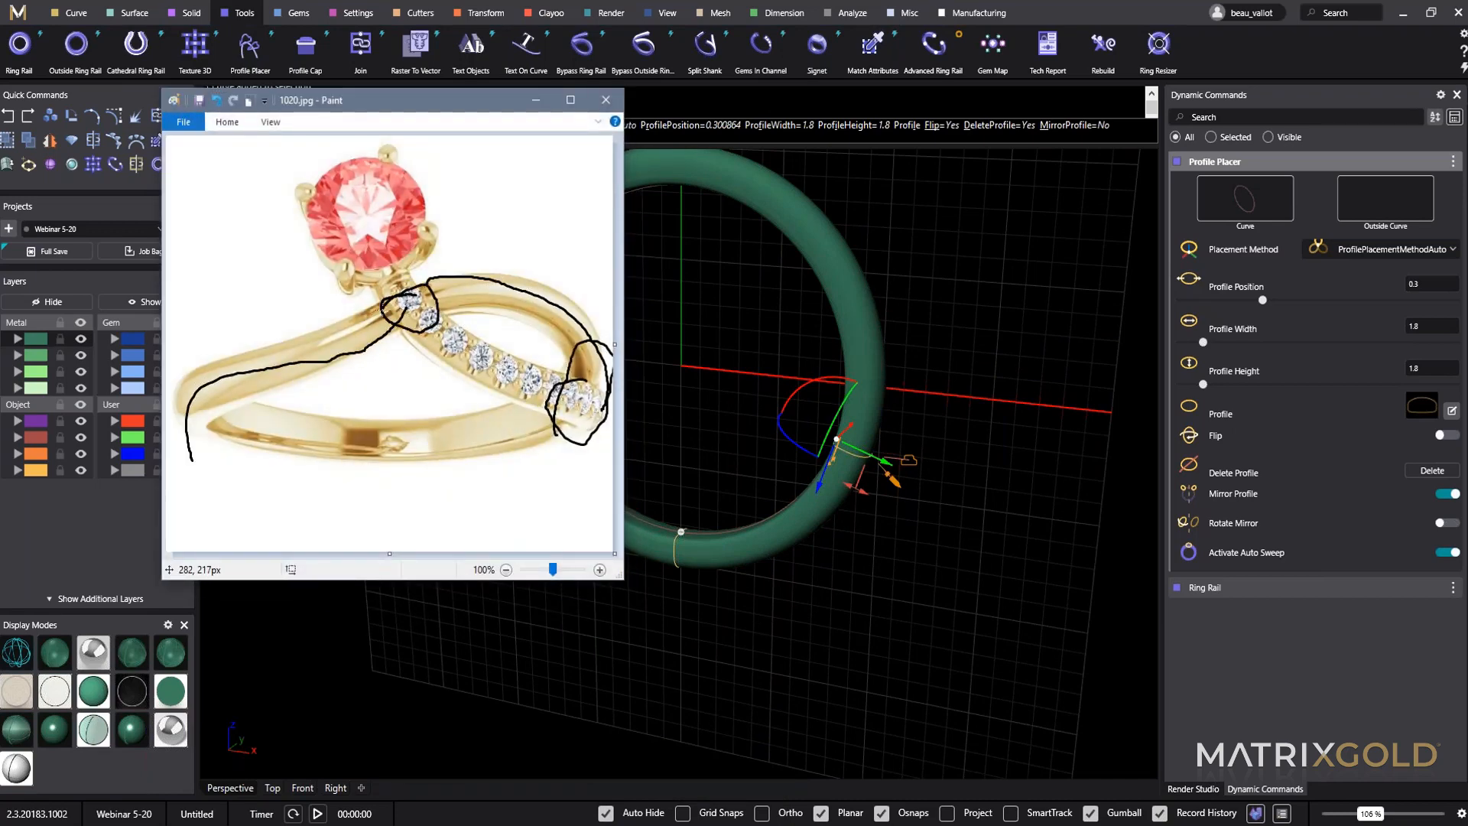
pyautogui.click(539, 95)
# Add a profile on the upper right of the ring rail at about position 0.13 and move it sideways off the rail's plane.
pyautogui.moveTo(764, 382); pyautogui.dragTo(813, 439, button='right')
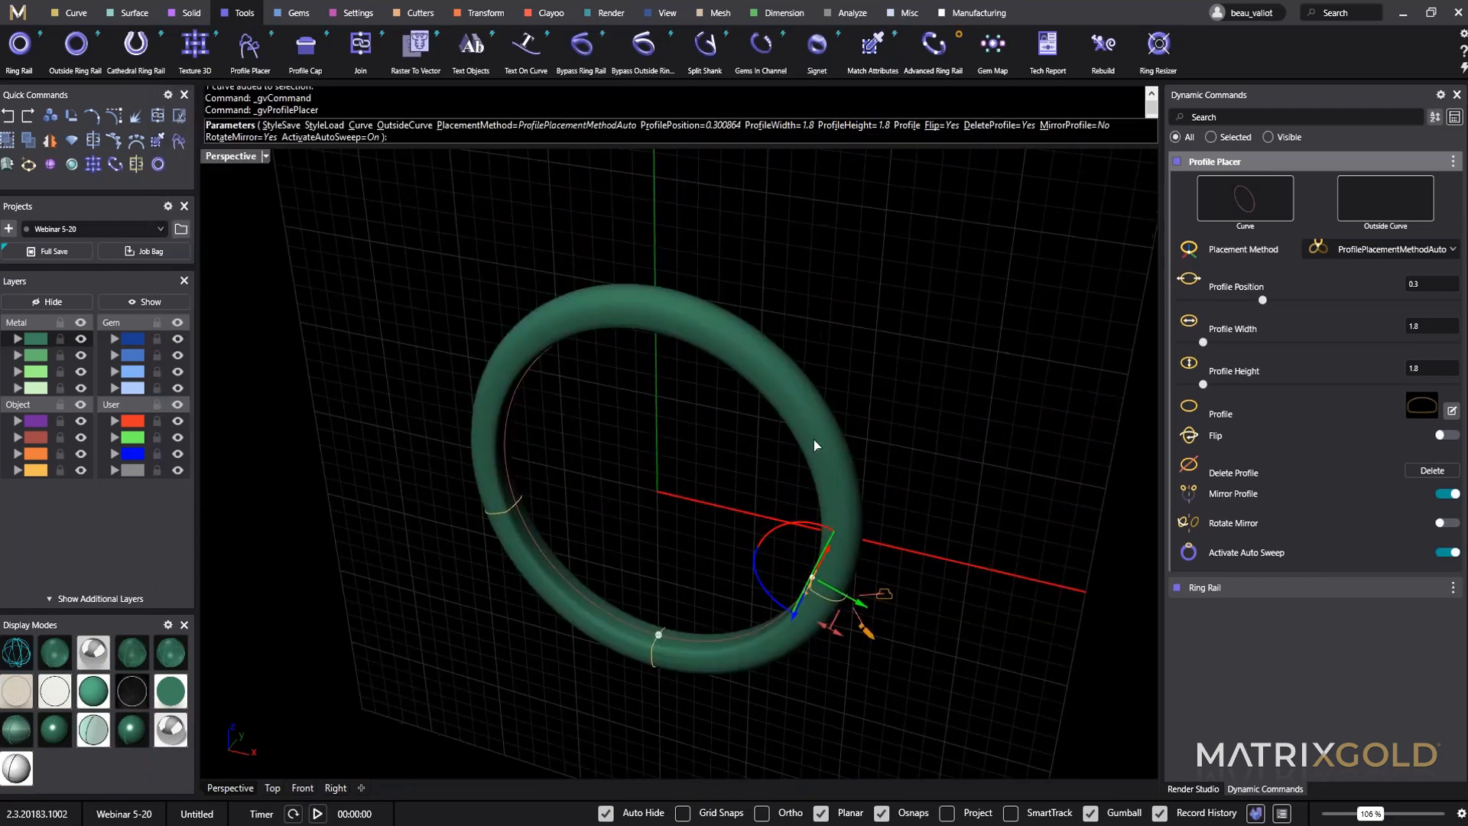
pyautogui.click(780, 406)
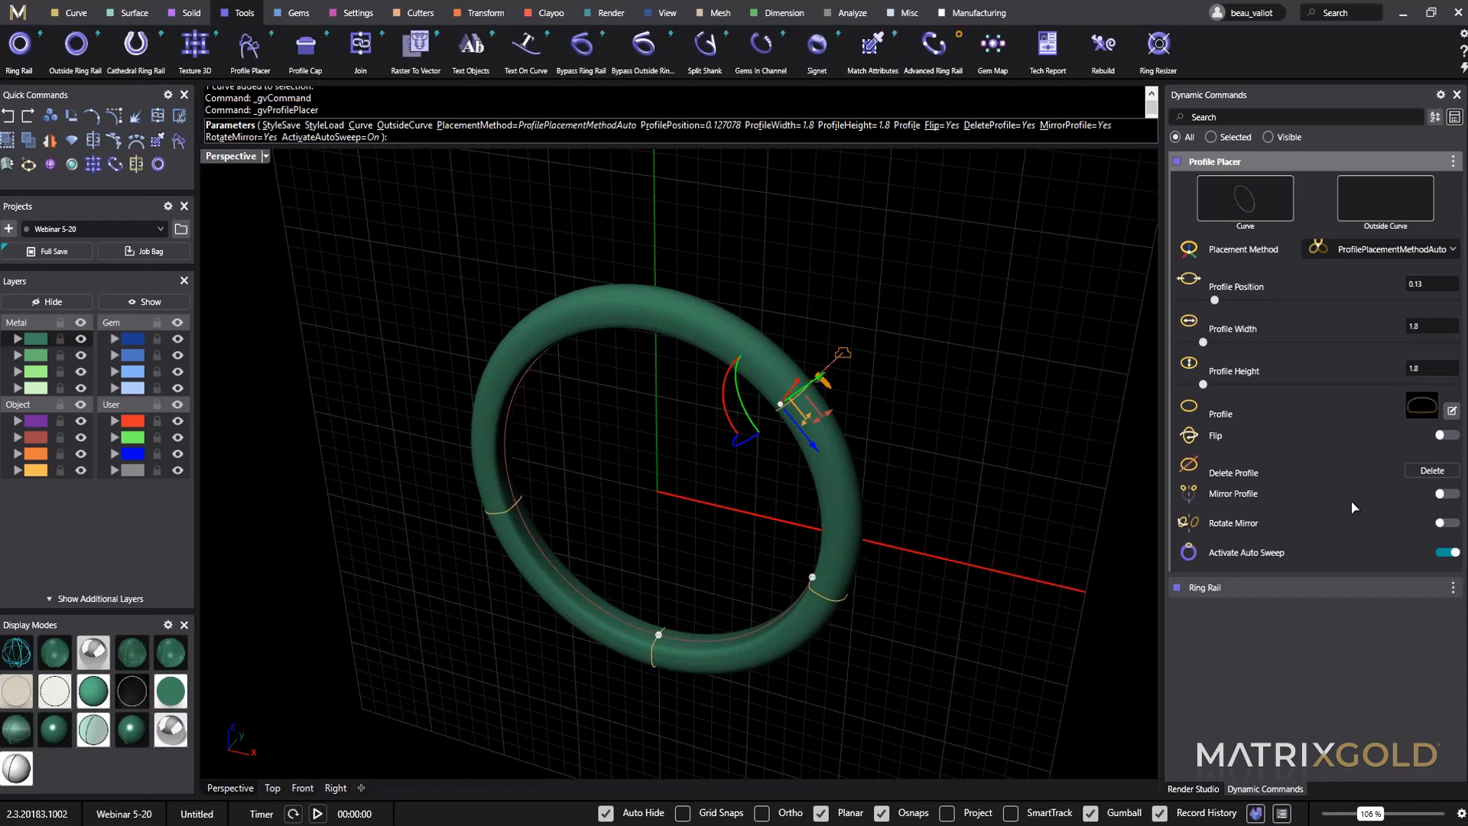
pyautogui.moveTo(791, 421); pyautogui.dragTo(636, 349, button='right')
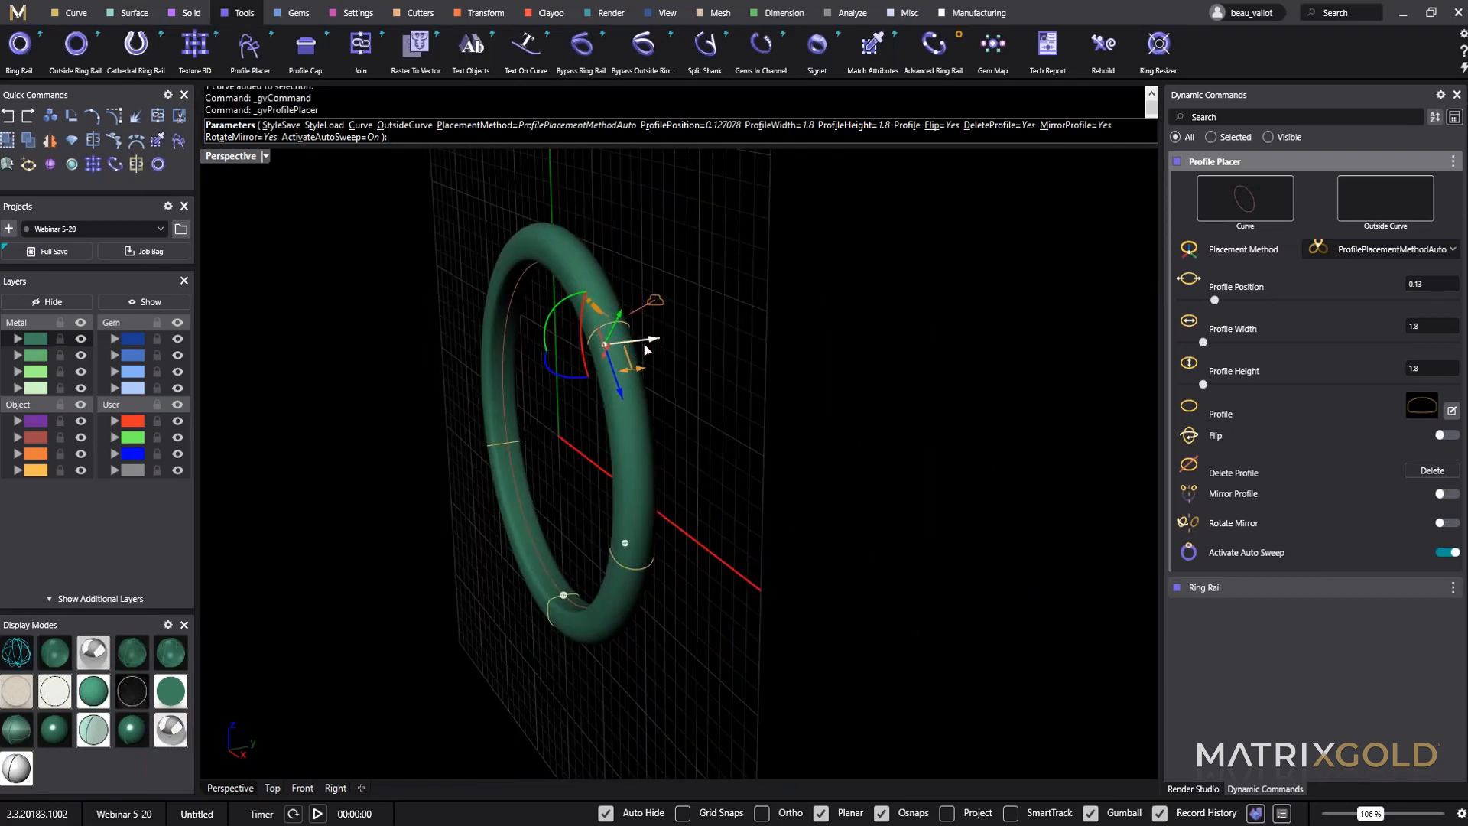
pyautogui.moveTo(645, 349); pyautogui.dragTo(714, 339)
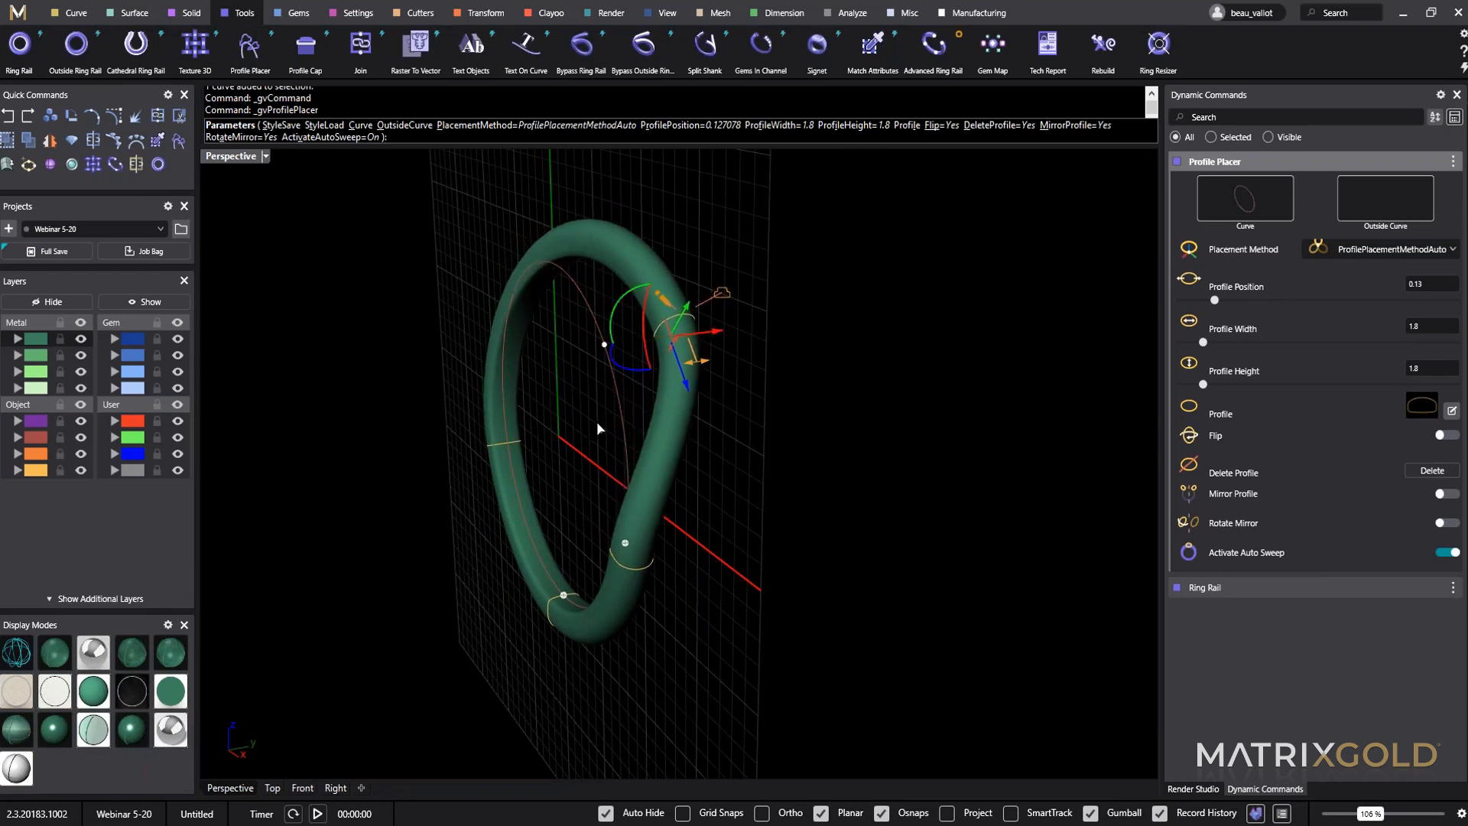
# Mirror the upper profile with Rotate Mirror on, so its copy is offset in the opposite direction.
pyautogui.moveTo(598, 428); pyautogui.dragTo(932, 564, button='right')
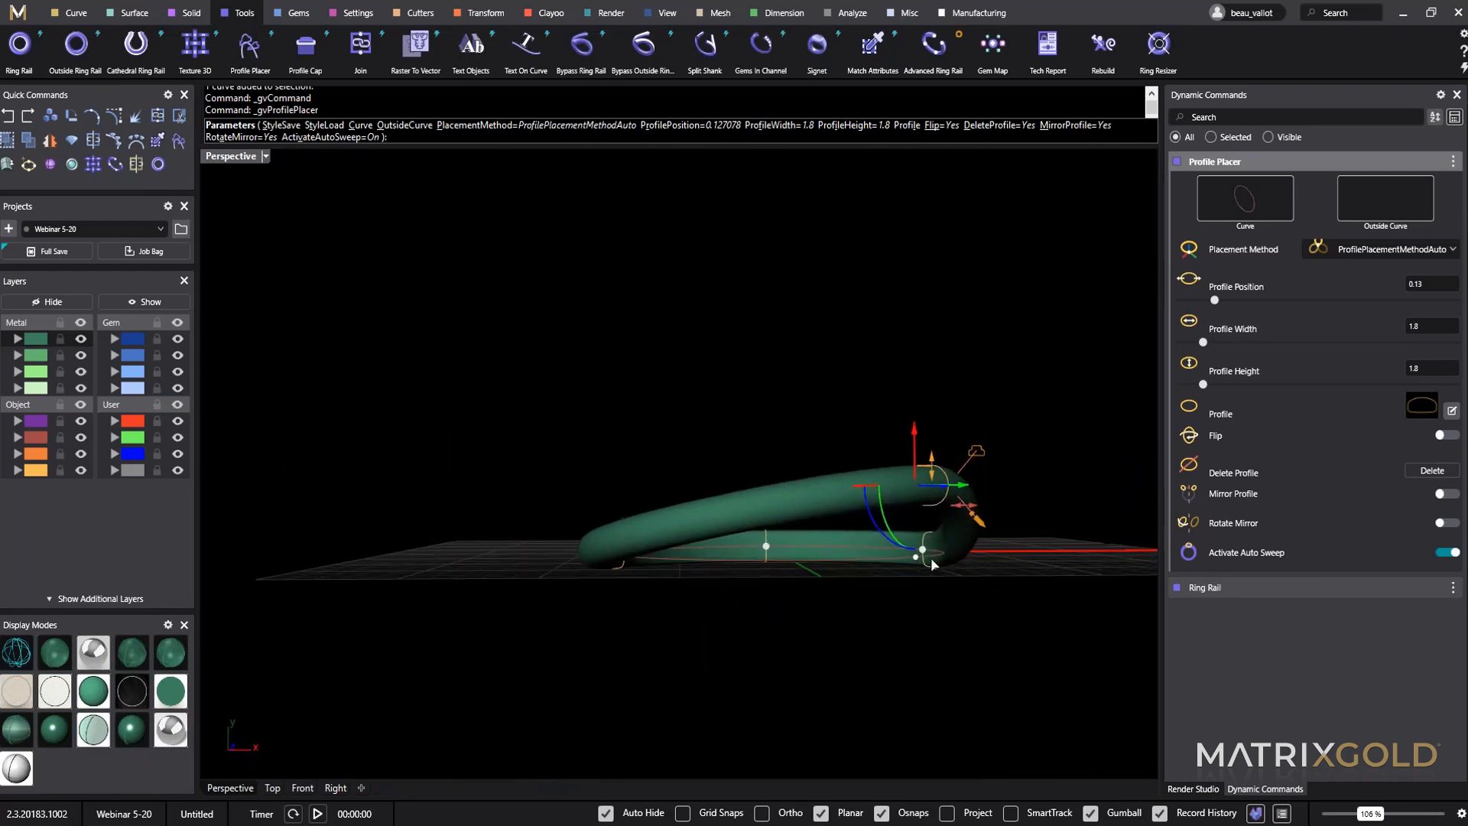
pyautogui.moveTo(819, 569); pyautogui.dragTo(905, 399, button='right')
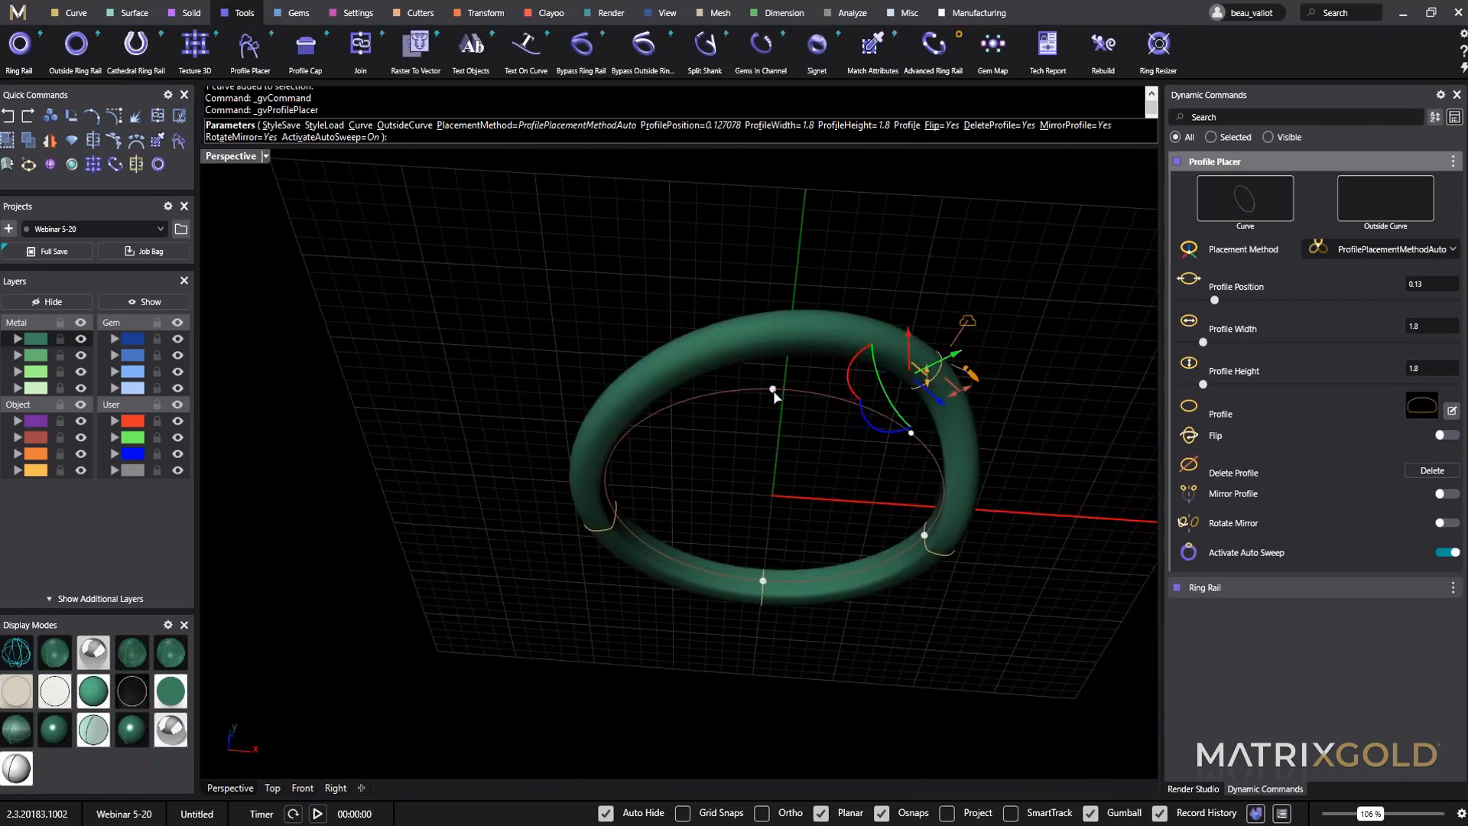
pyautogui.moveTo(725, 462); pyautogui.dragTo(735, 548, button='right')
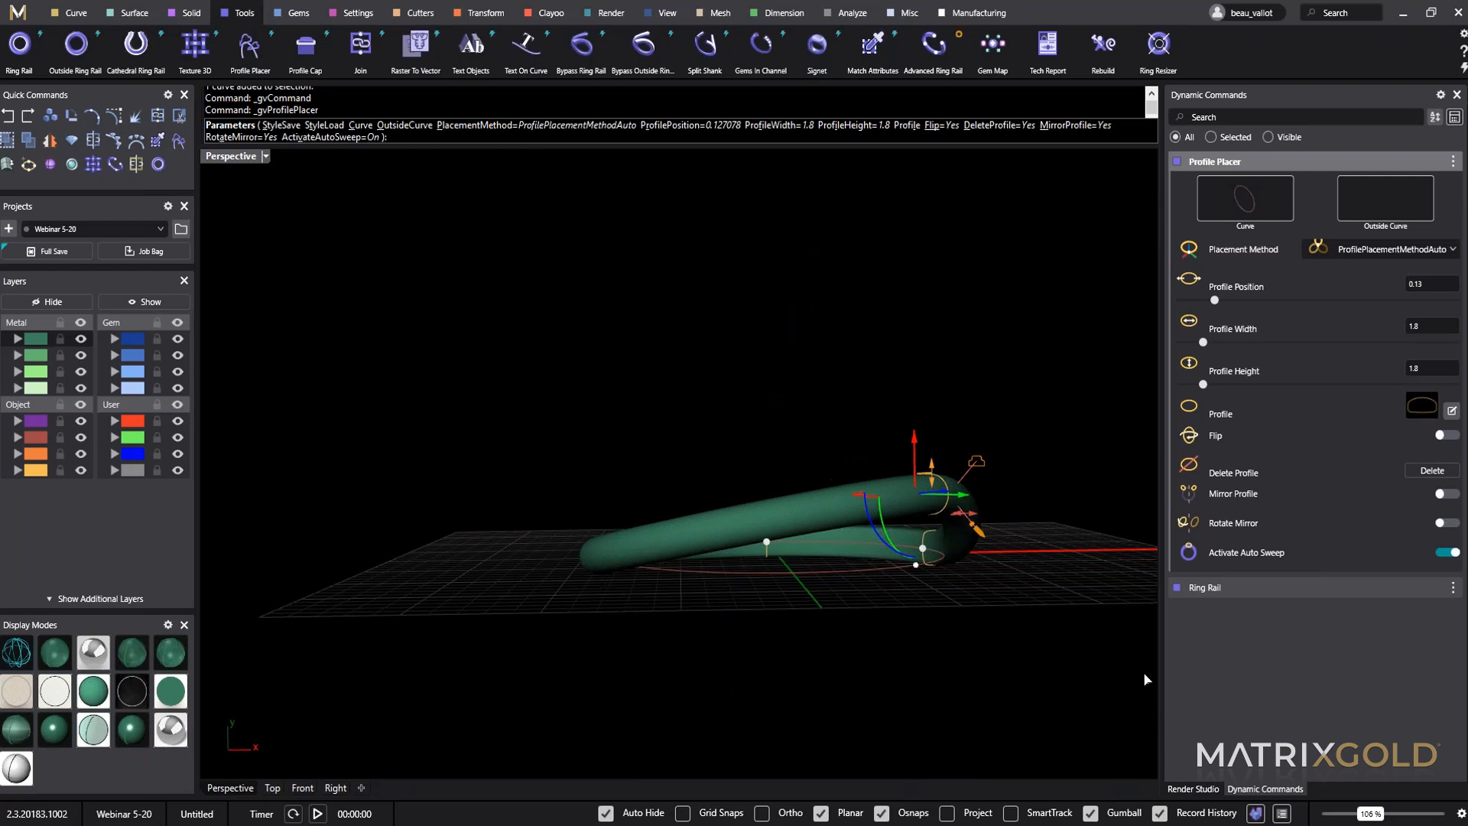
pyautogui.click(1443, 495)
pyautogui.moveTo(864, 536); pyautogui.dragTo(863, 454, button='right')
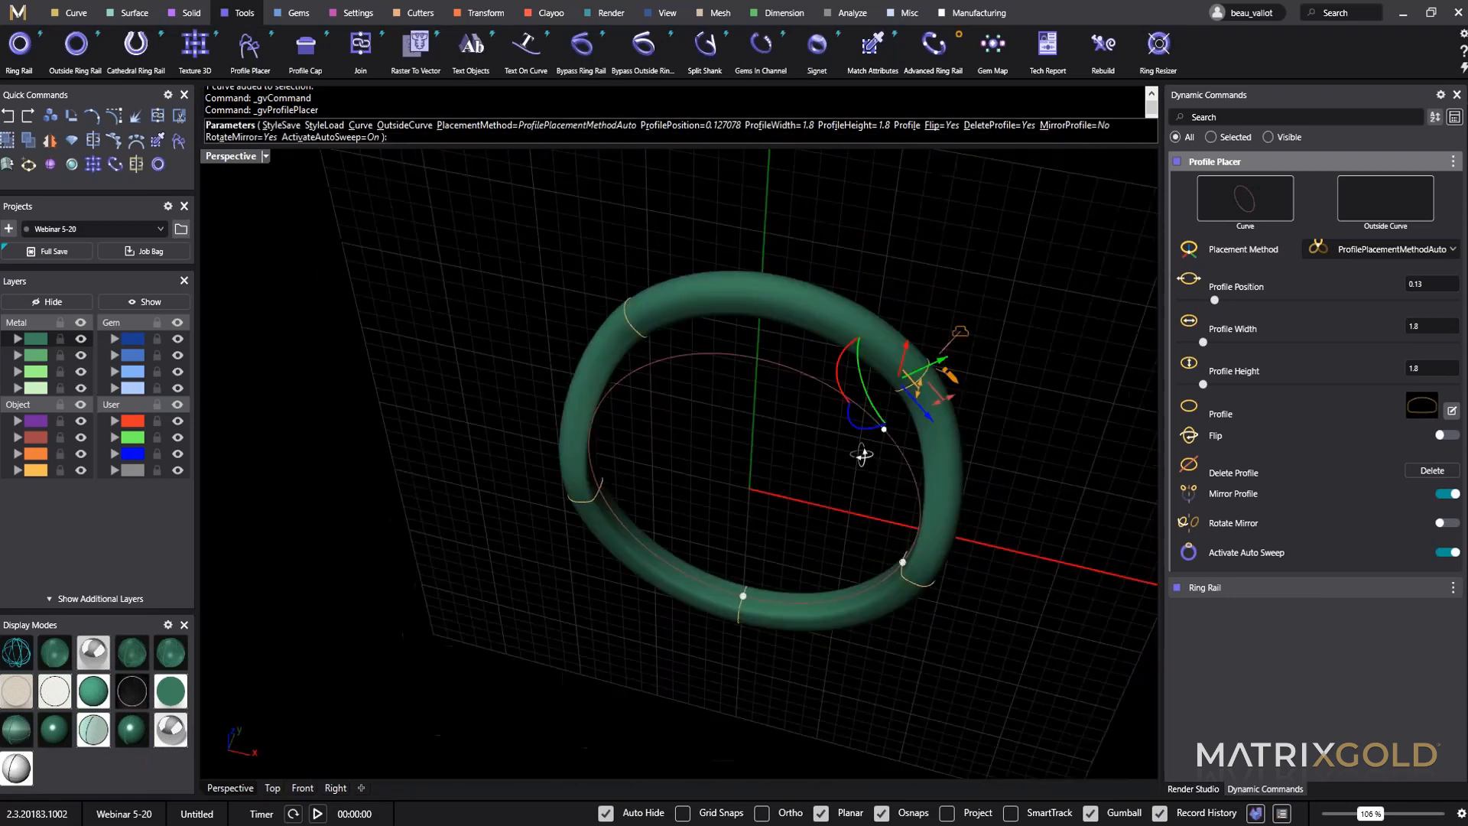
pyautogui.click(1440, 523)
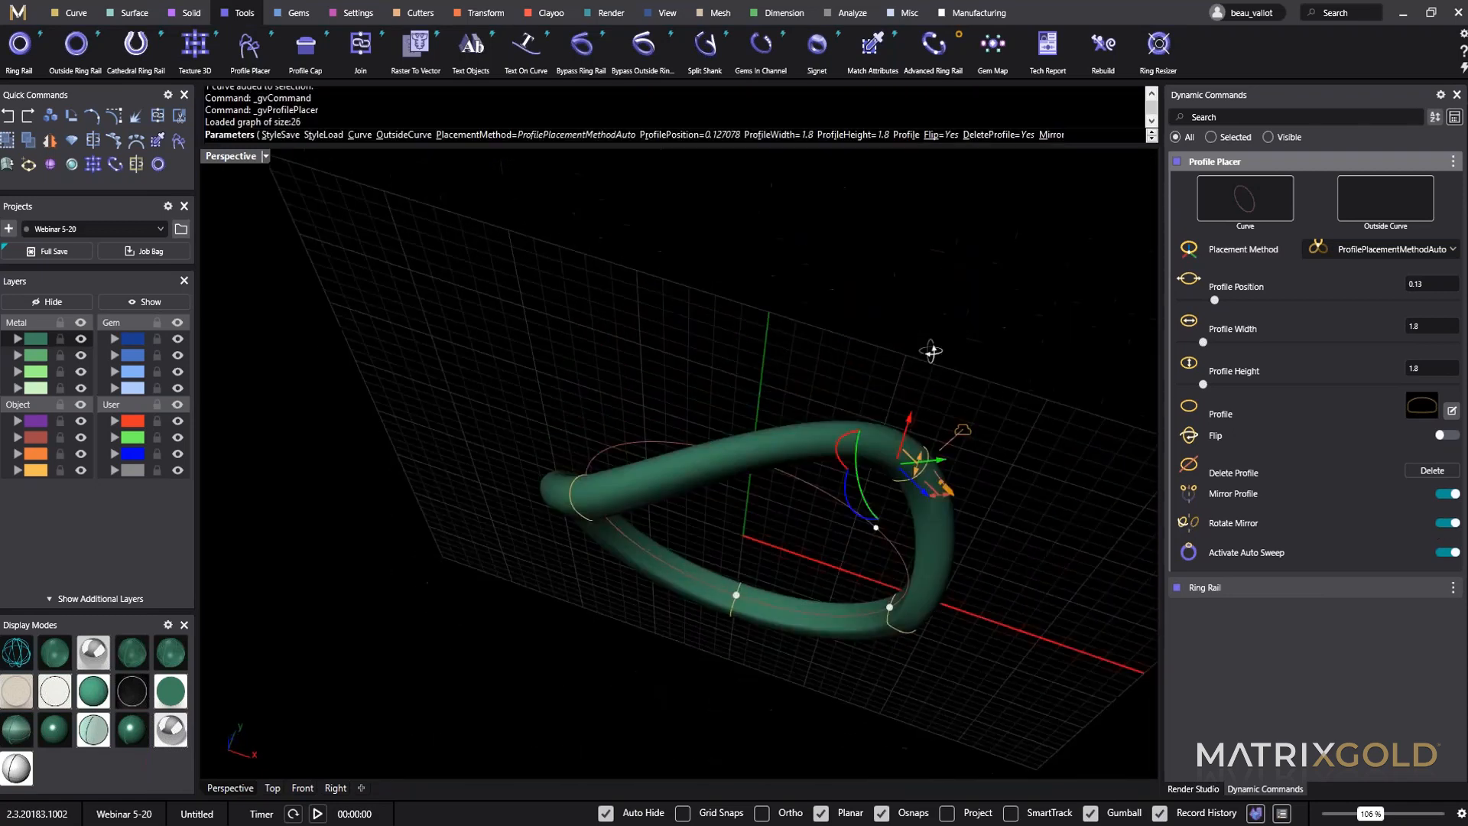
# In the top view, compare the shank with the Paint reference photo and move the upper profile closer to the rail's plane.
pyautogui.doubleClick(231, 156)
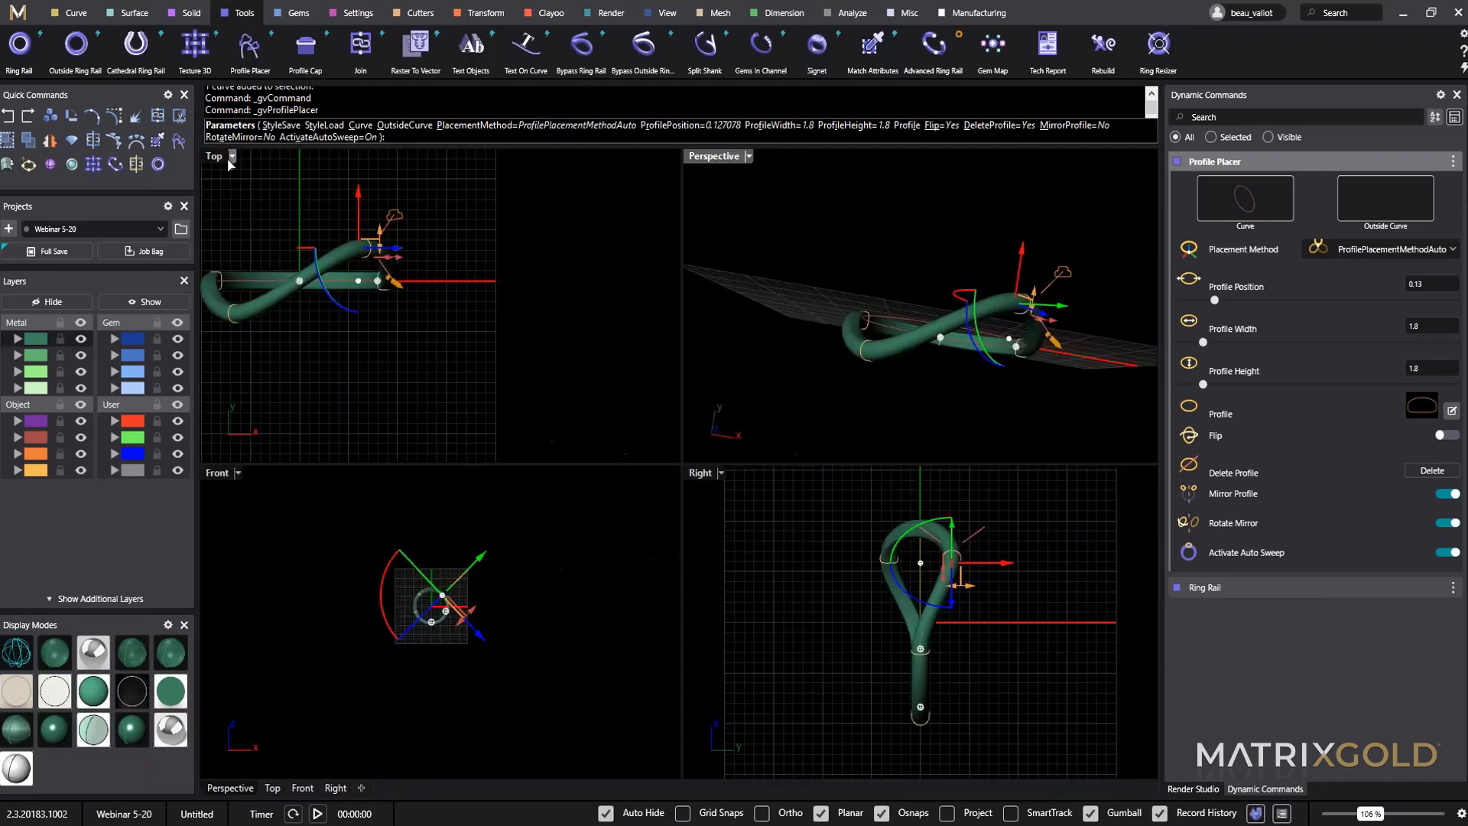
pyautogui.doubleClick(212, 156)
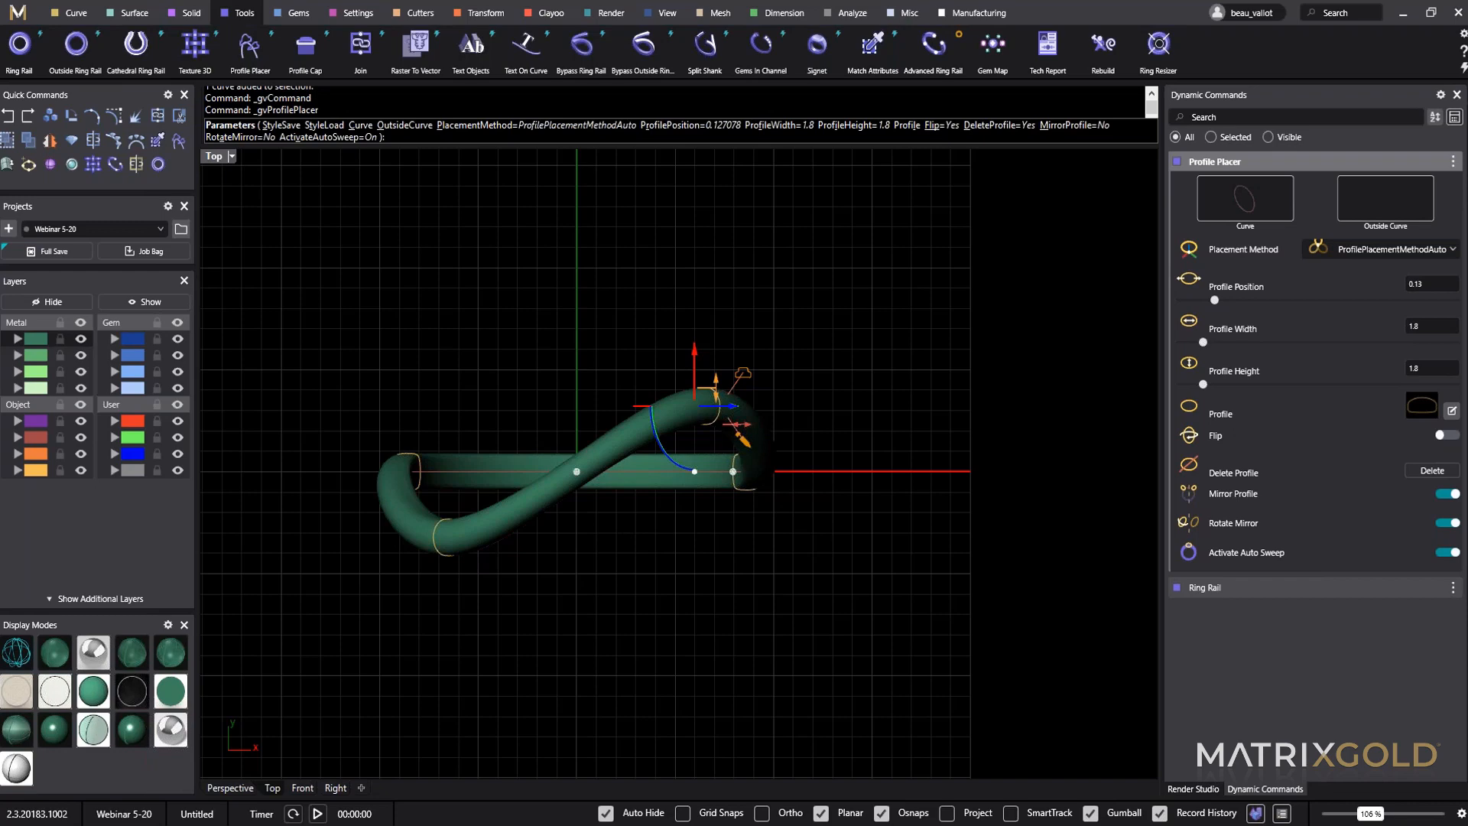
pyautogui.click(658, 768)
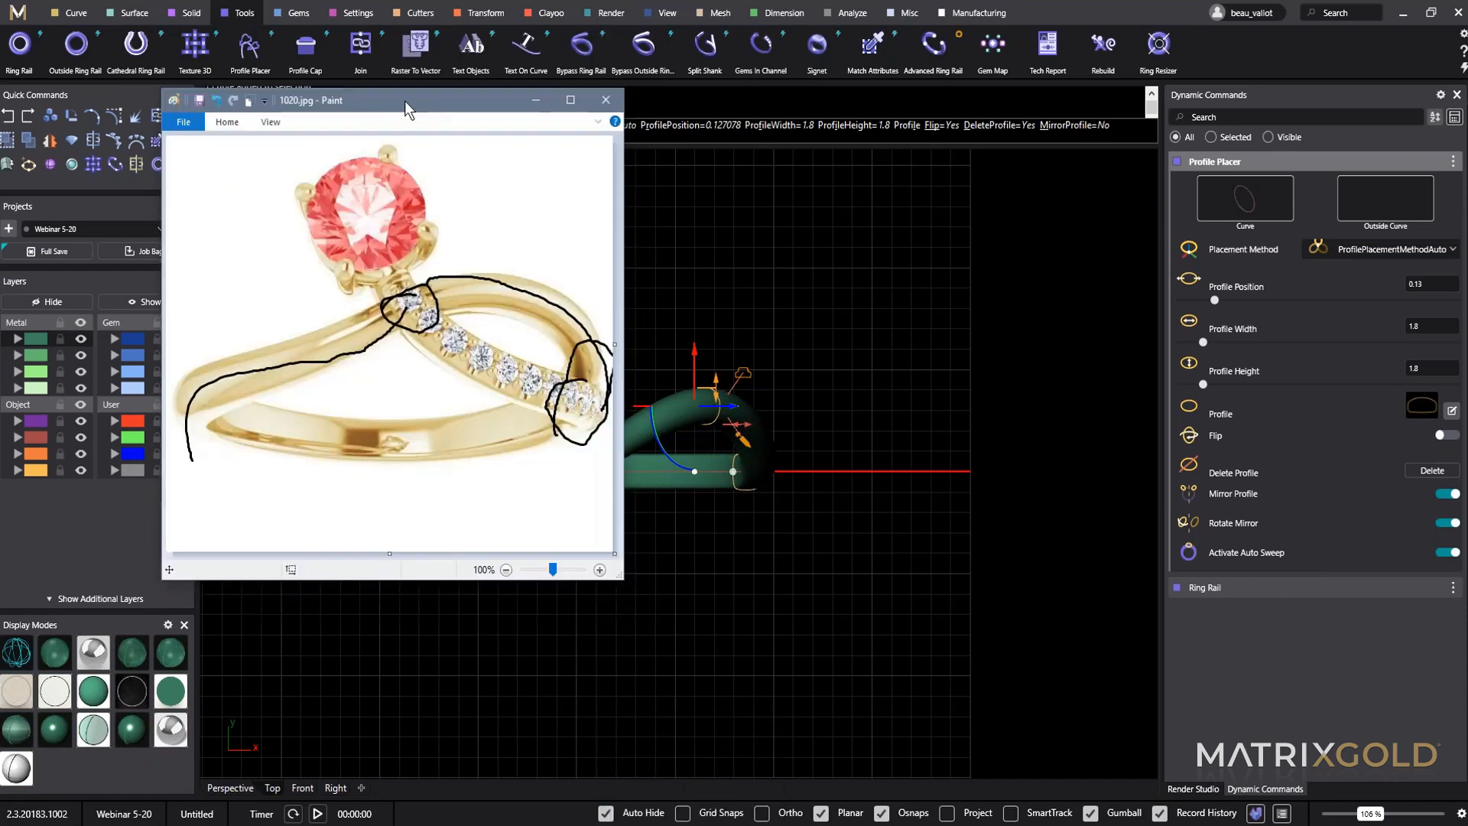
pyautogui.moveTo(405, 109)
pyautogui.mouseDown()
pyautogui.moveTo(1007, 284)
pyautogui.moveTo(1161, 298)
pyautogui.mouseUp()
pyautogui.moveTo(697, 358); pyautogui.dragTo(691, 382)
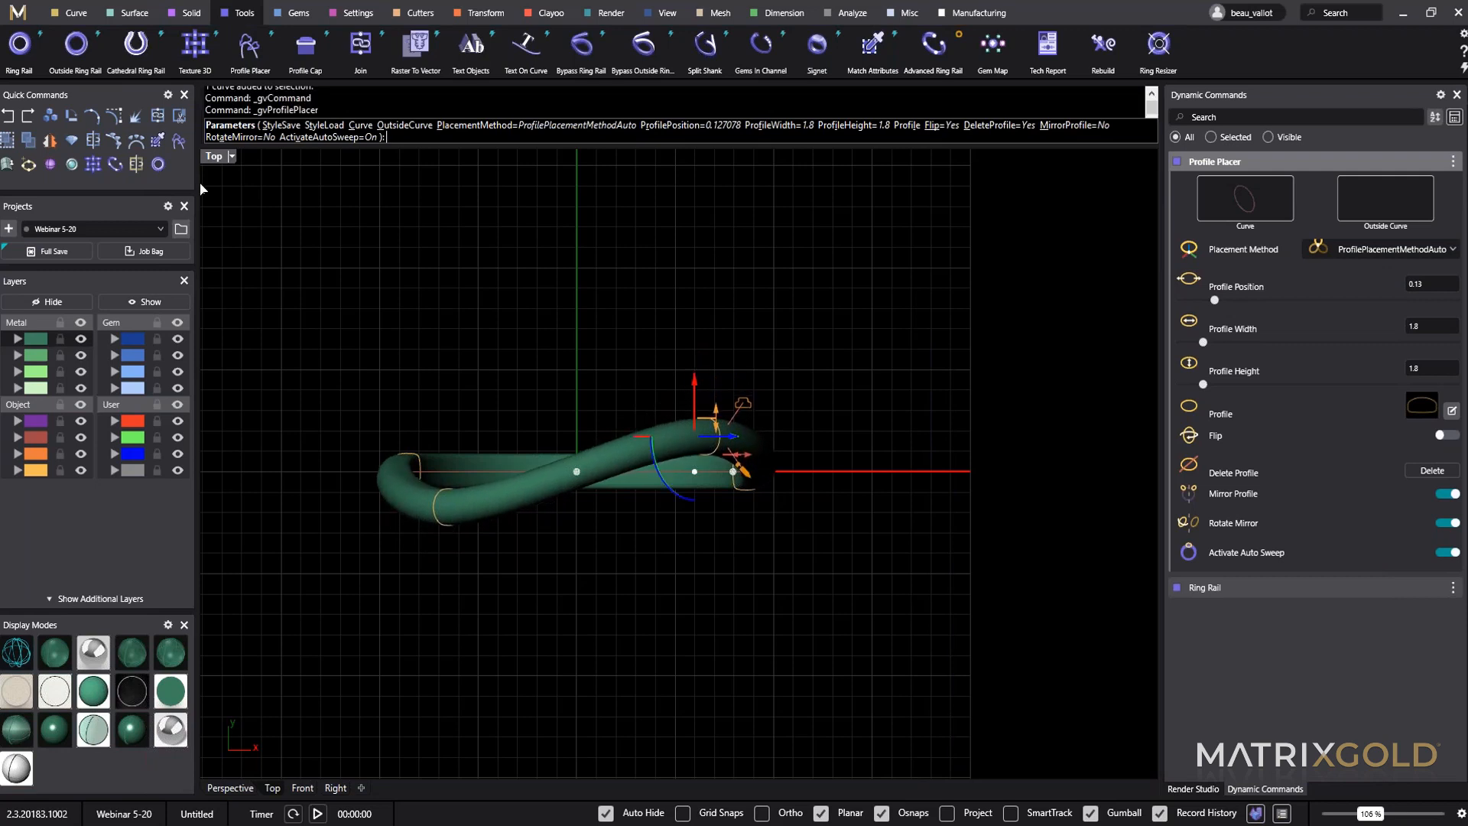
# Examine the twist of the swept shank and its offset, mirrored profiles from several angles in the perspective view.
pyautogui.click(230, 788)
pyautogui.moveTo(910, 581); pyautogui.dragTo(666, 497, button='right')
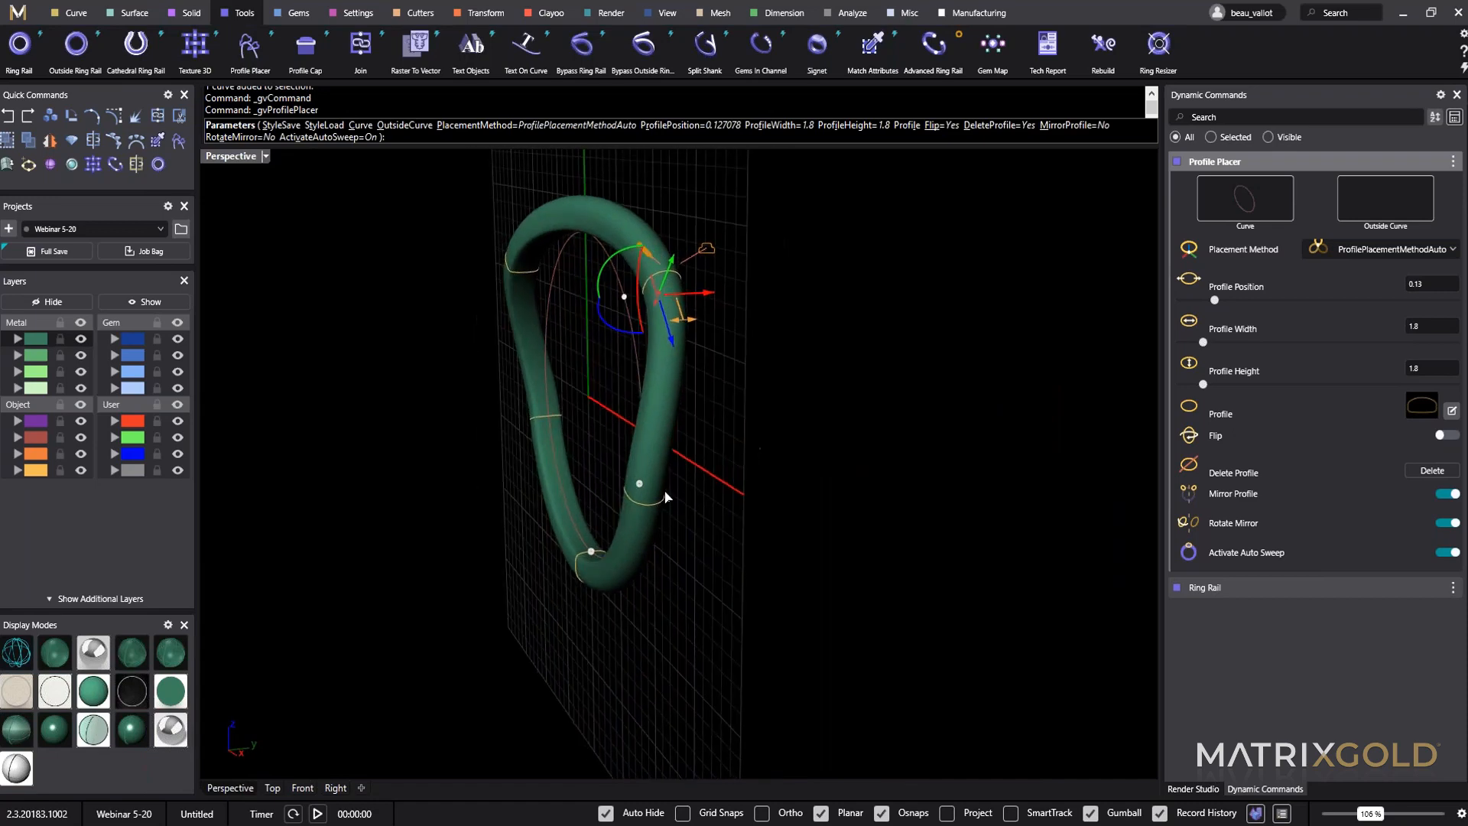
pyautogui.moveTo(613, 288); pyautogui.dragTo(772, 497, button='right')
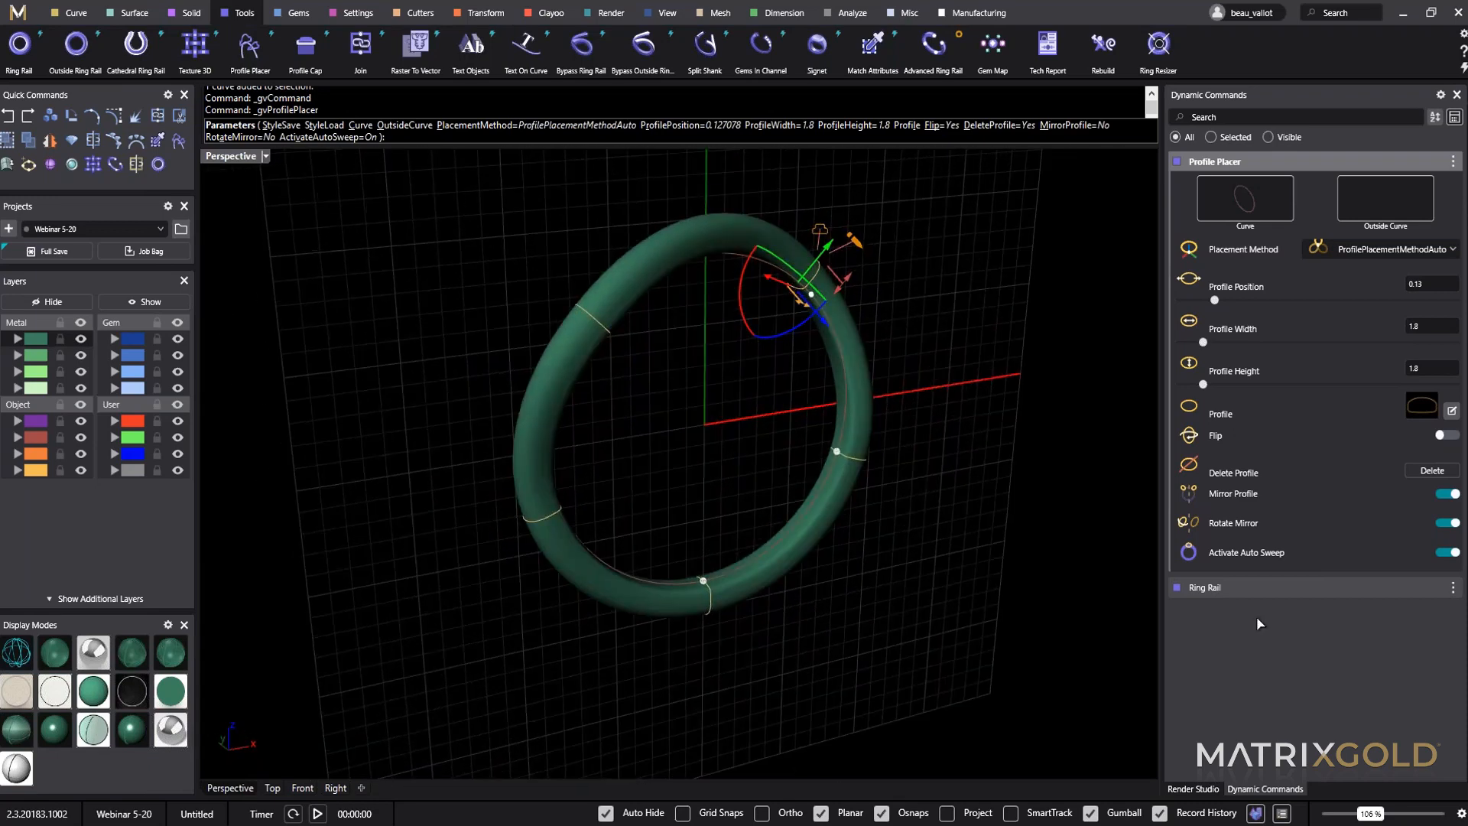
pyautogui.moveTo(880, 374); pyautogui.dragTo(716, 393, button='right')
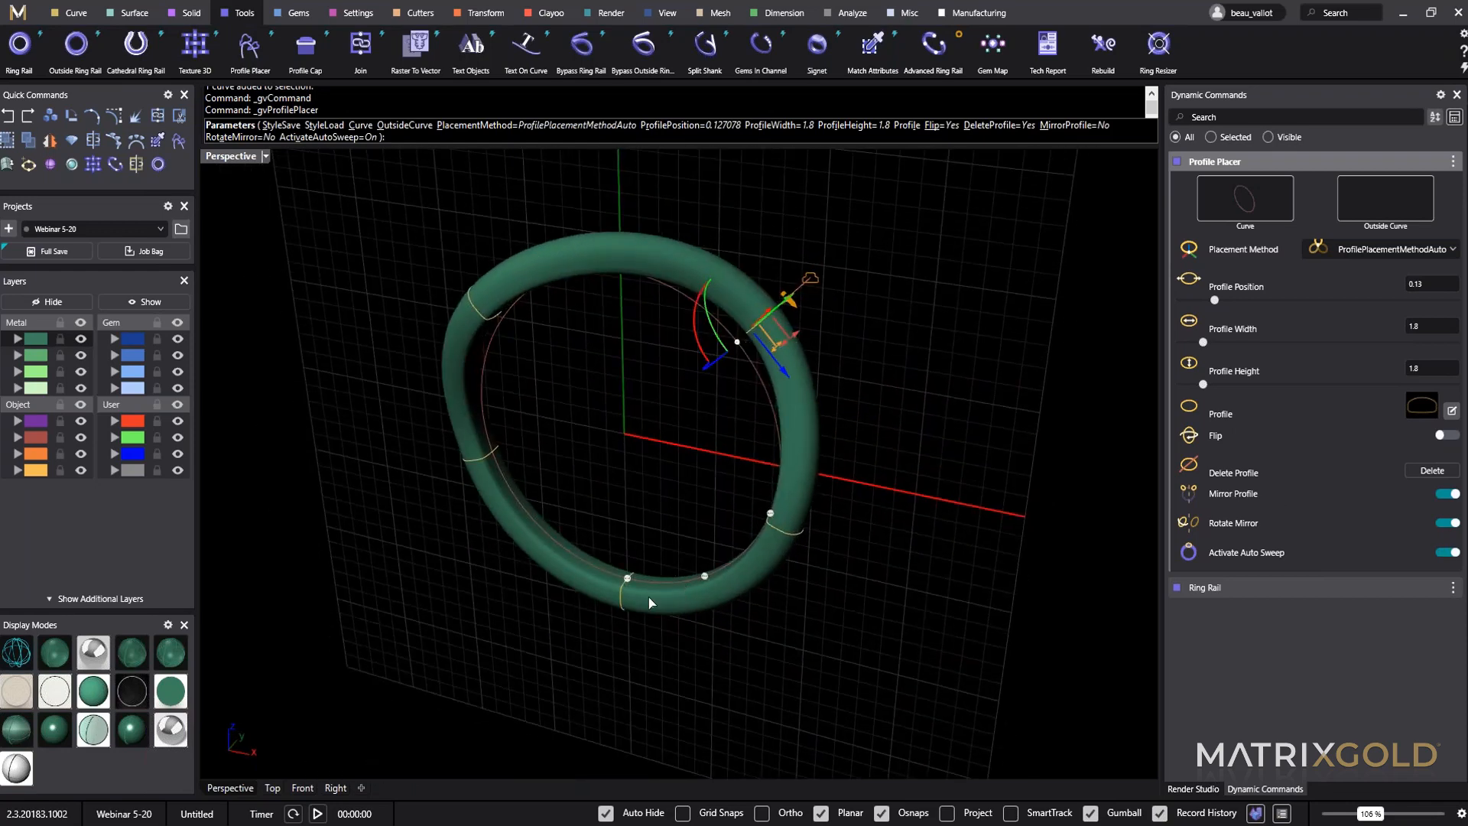
pyautogui.moveTo(650, 602); pyautogui.dragTo(801, 665, button='right')
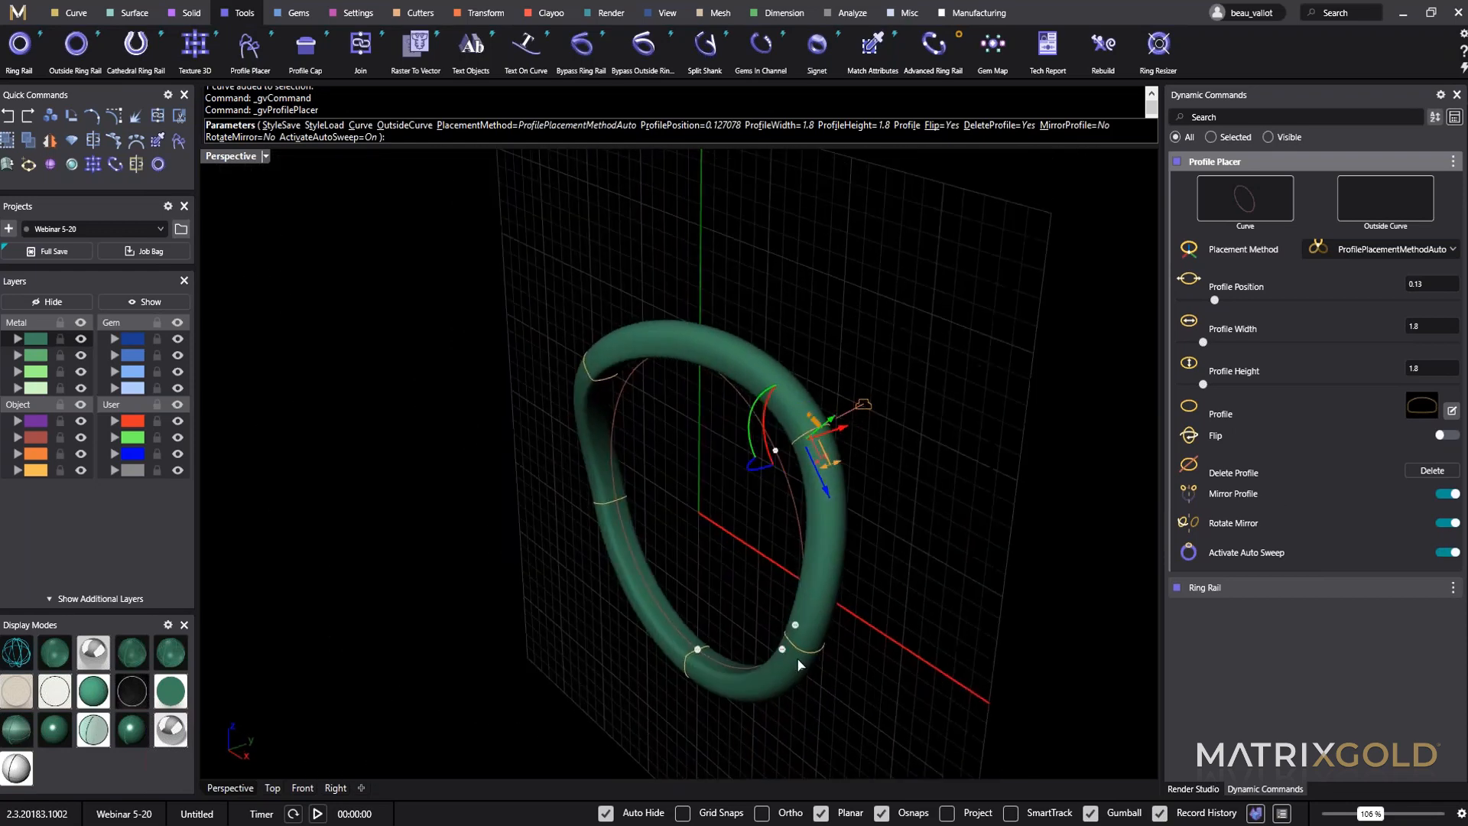
pyautogui.moveTo(824, 480); pyautogui.dragTo(1004, 546, button='right')
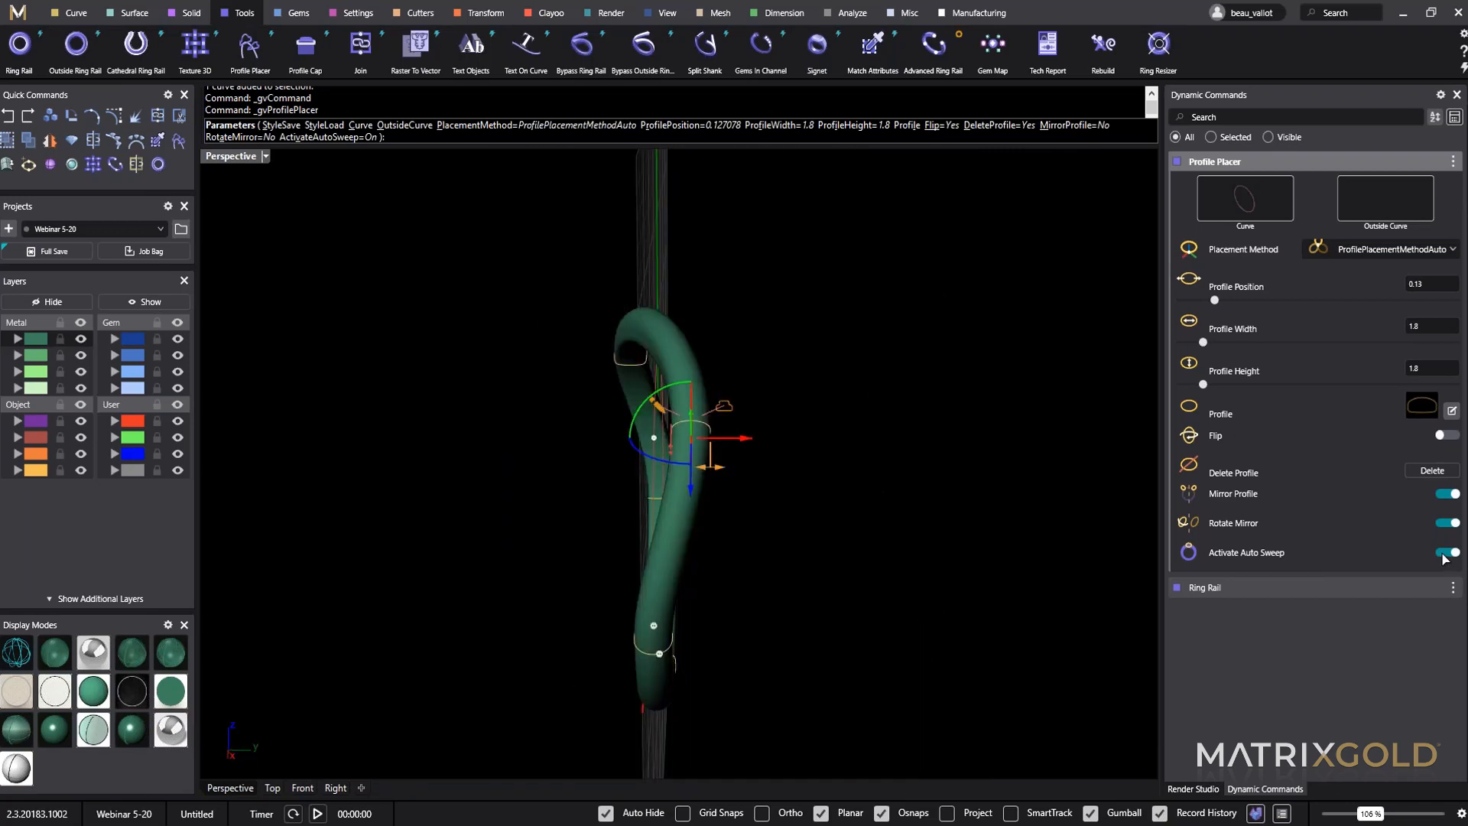
pyautogui.moveTo(813, 443); pyautogui.dragTo(879, 439, button='right')
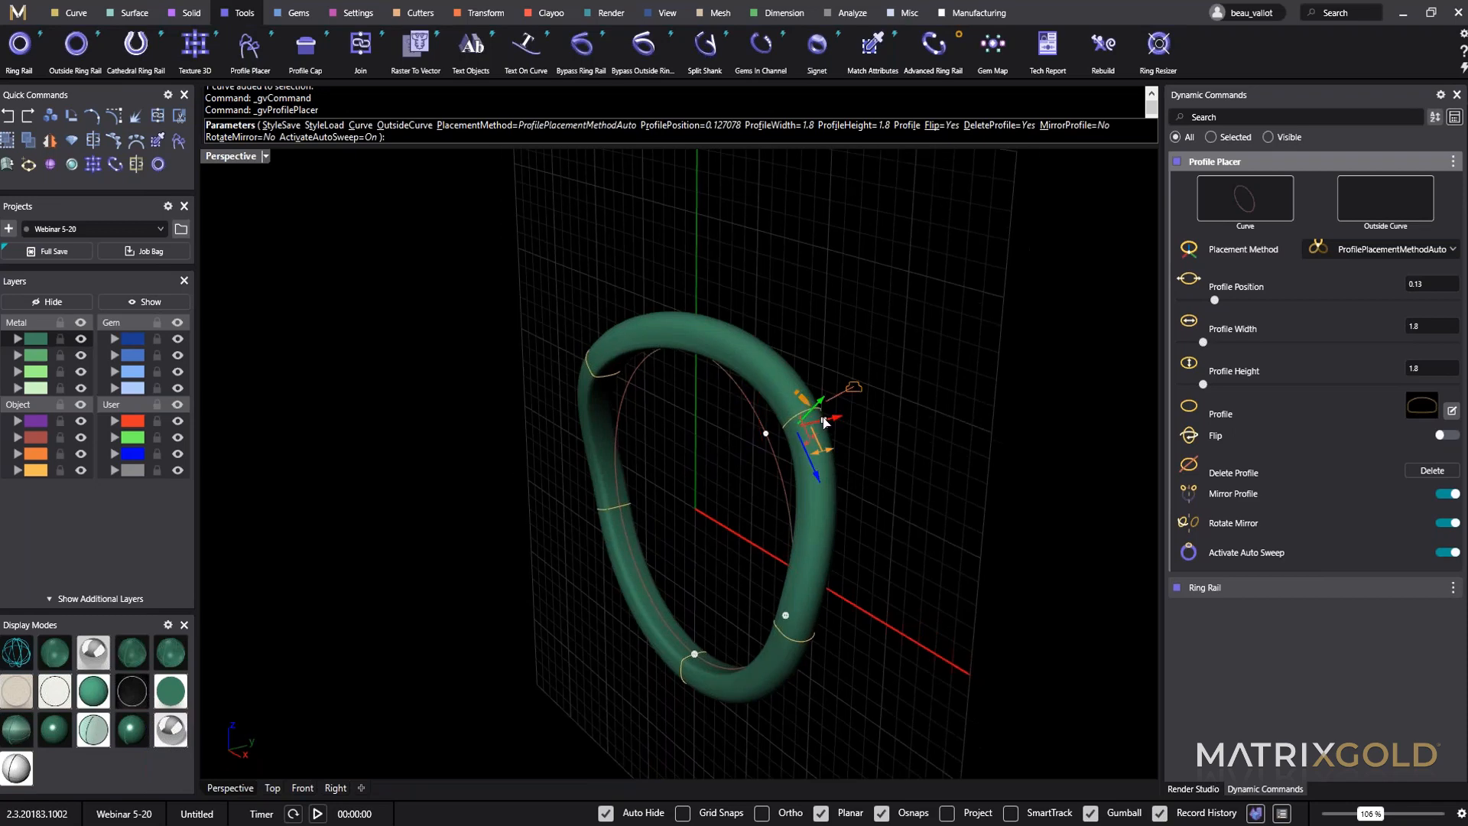
pyautogui.moveTo(825, 421)
pyautogui.mouseDown()
pyautogui.moveTo(802, 425)
pyautogui.moveTo(841, 428)
pyautogui.moveTo(811, 435)
pyautogui.moveTo(827, 441)
pyautogui.mouseUp()
pyautogui.moveTo(678, 436); pyautogui.dragTo(874, 491, button='right')
pyautogui.moveTo(862, 445)
pyautogui.mouseDown()
pyautogui.moveTo(858, 433)
pyautogui.moveTo(854, 447)
pyautogui.mouseUp()
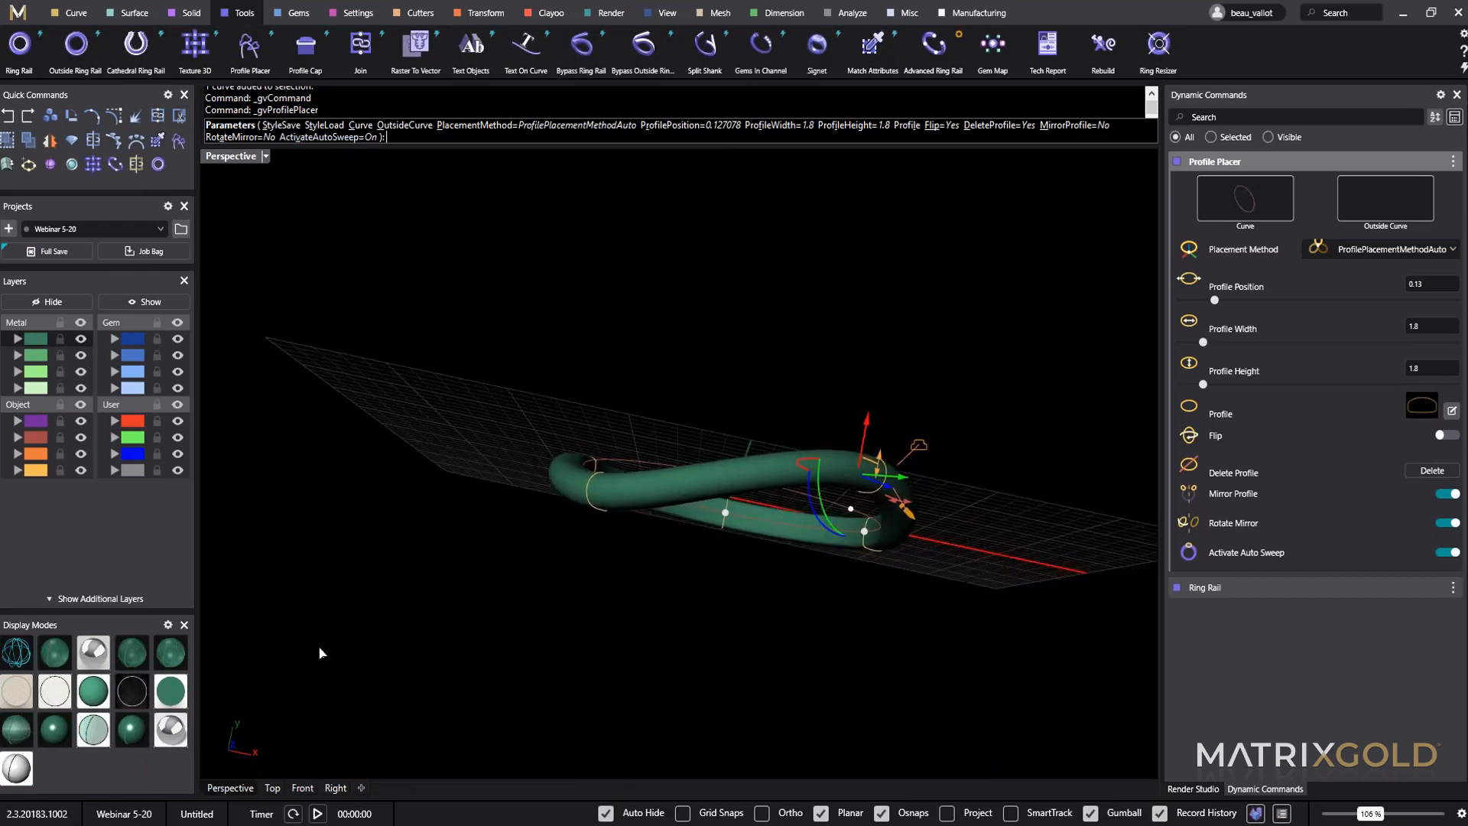
# Check the swept shank in the top view and finish the profile placement from the perspective view.
pyautogui.click(272, 788)
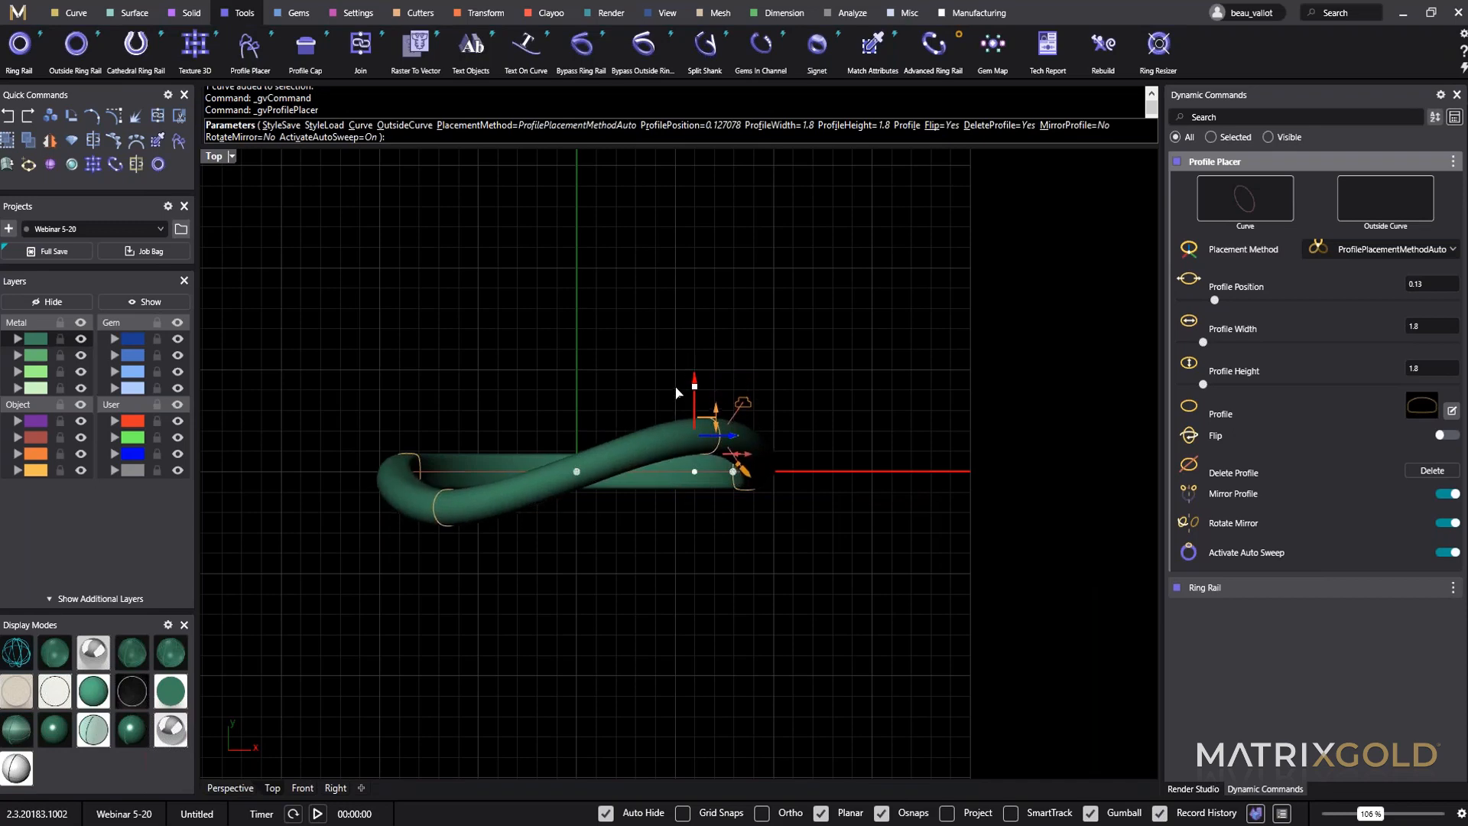
pyautogui.doubleClick(215, 157)
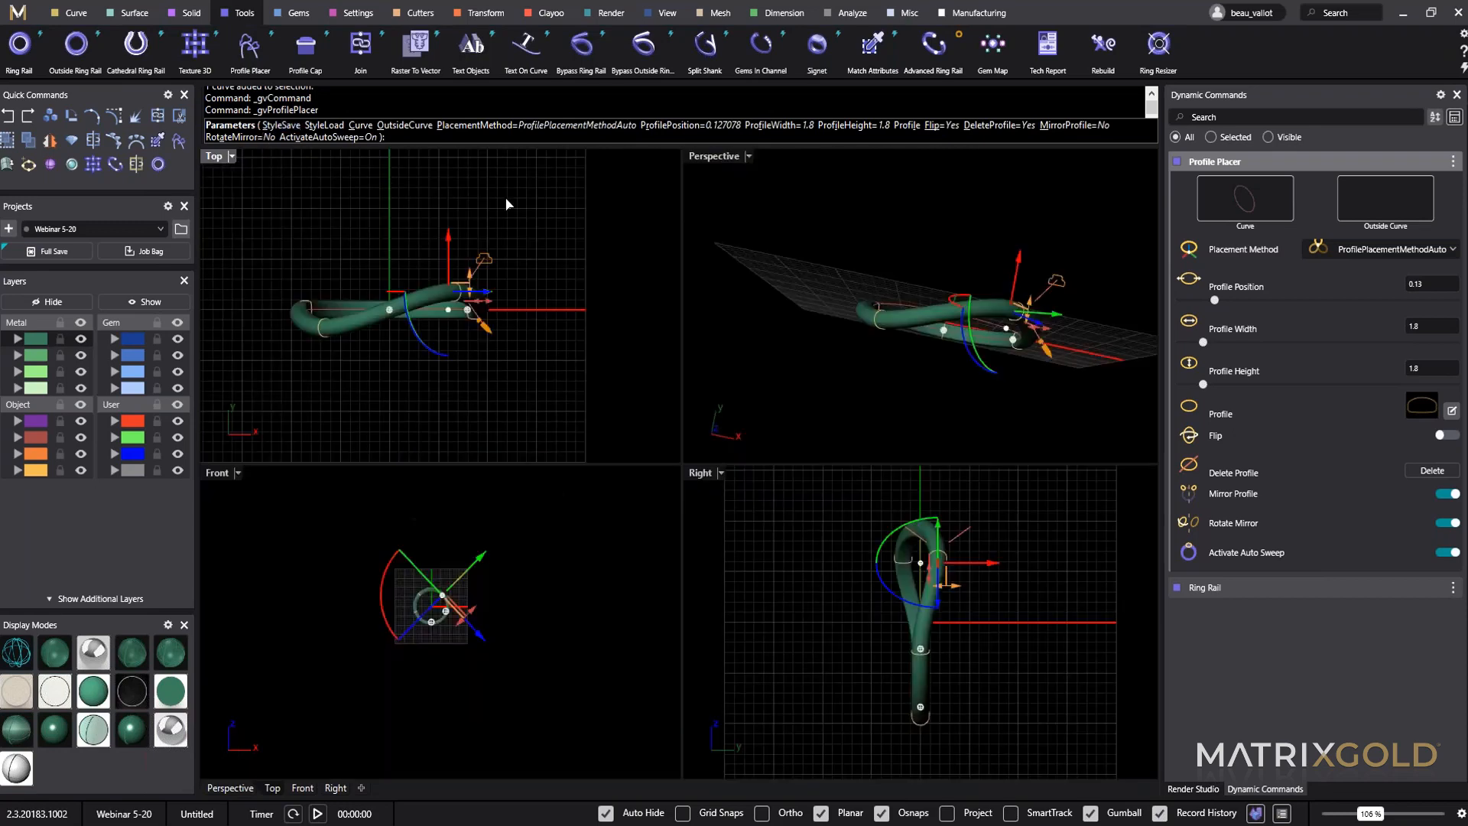
pyautogui.doubleClick(702, 159)
pyautogui.moveTo(764, 428); pyautogui.dragTo(943, 265, button='right')
pyautogui.rightClick(945, 266)
pyautogui.moveTo(952, 419); pyautogui.dragTo(855, 806, button='right')
# Remove the earlier marks from the ring photo in Paint, trace the gem-set band down its stones, and return to MatrixGold.
pyautogui.moveTo(648, 795)
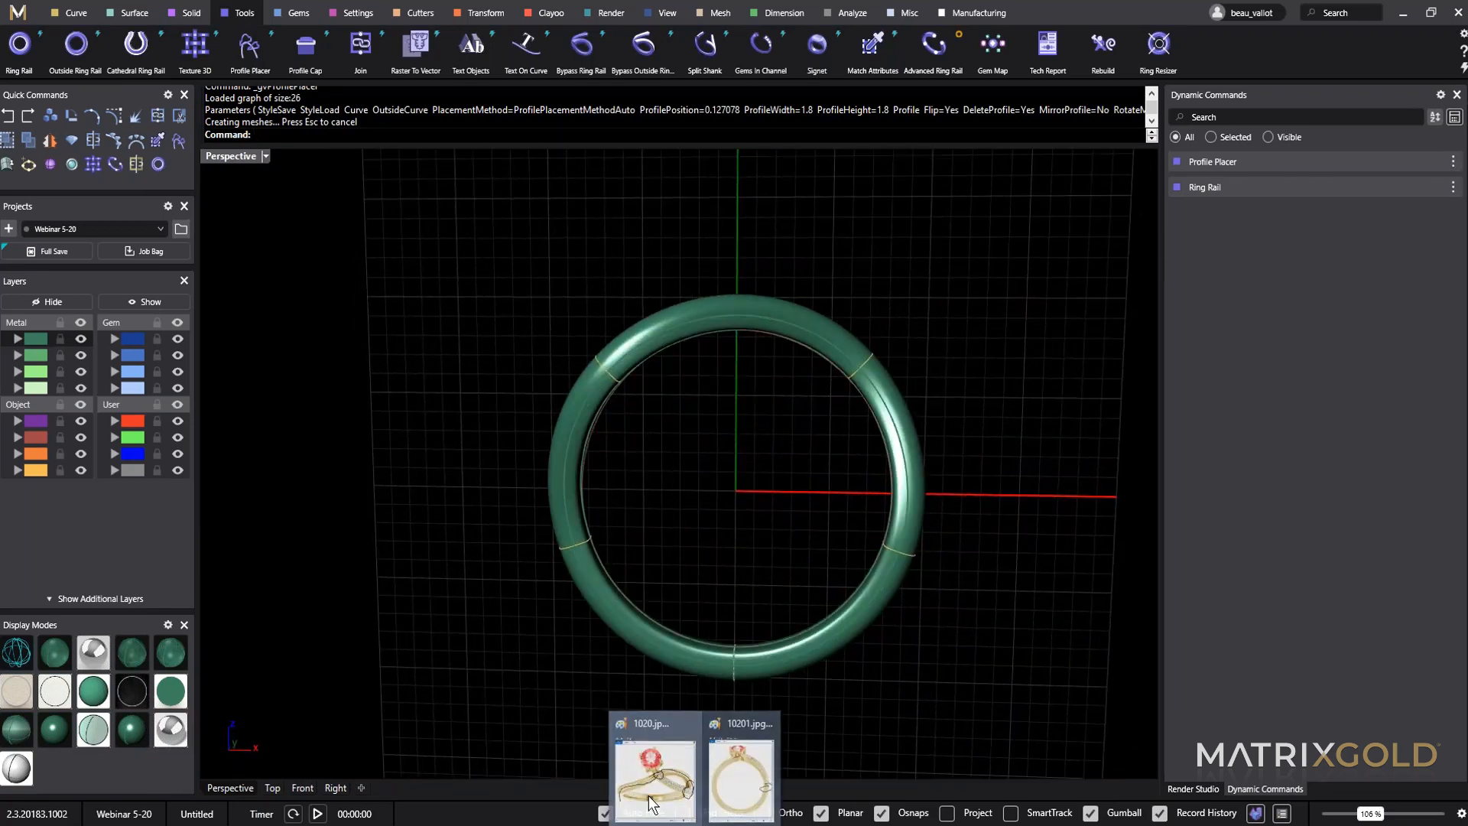
pyautogui.click(633, 752)
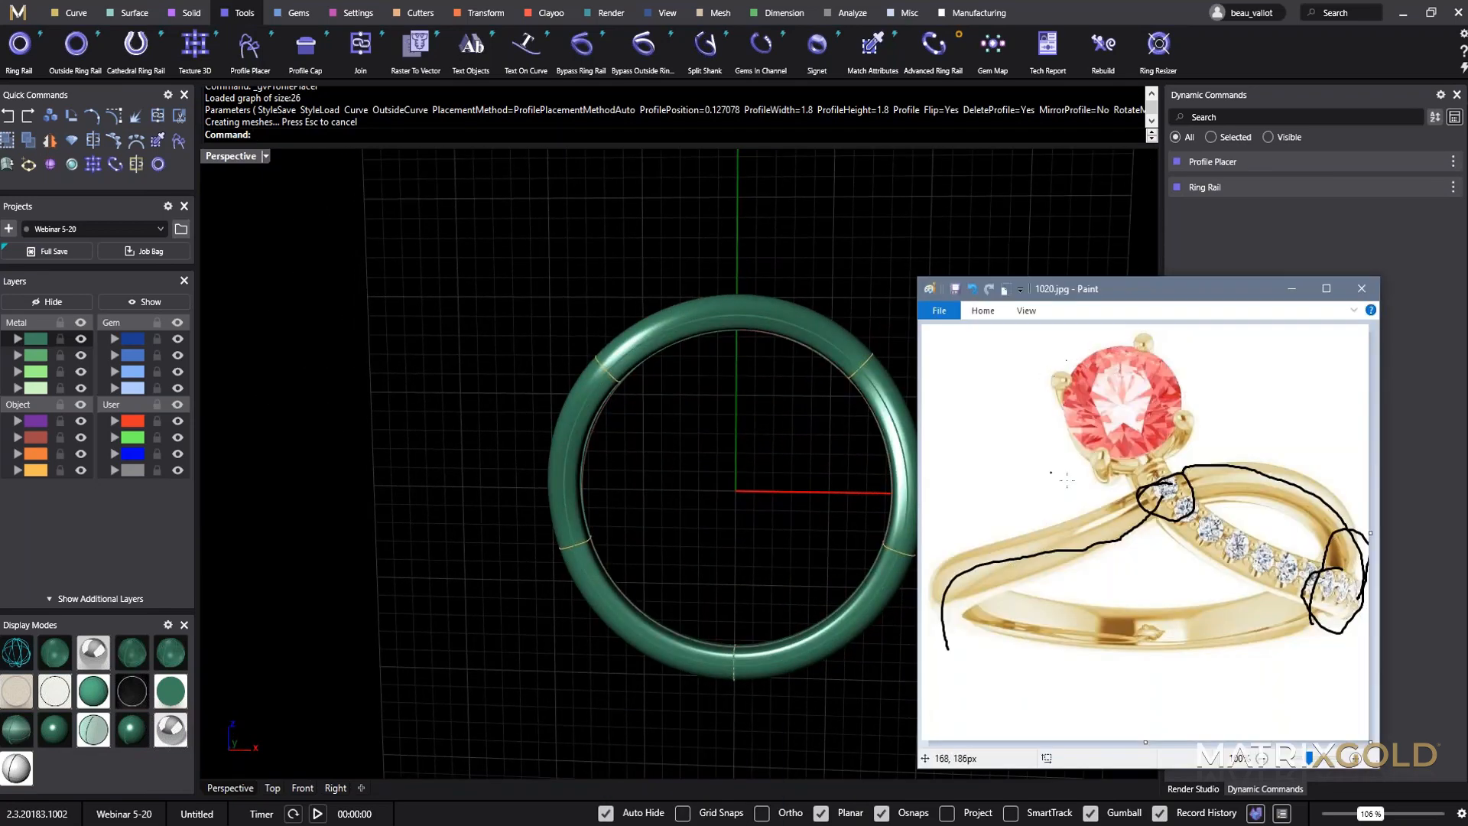
pyautogui.click(1291, 291)
pyautogui.moveTo(754, 558)
pyautogui.mouseDown(button='right')
pyautogui.moveTo(717, 349)
pyautogui.moveTo(887, 604)
pyautogui.mouseUp(button='right')
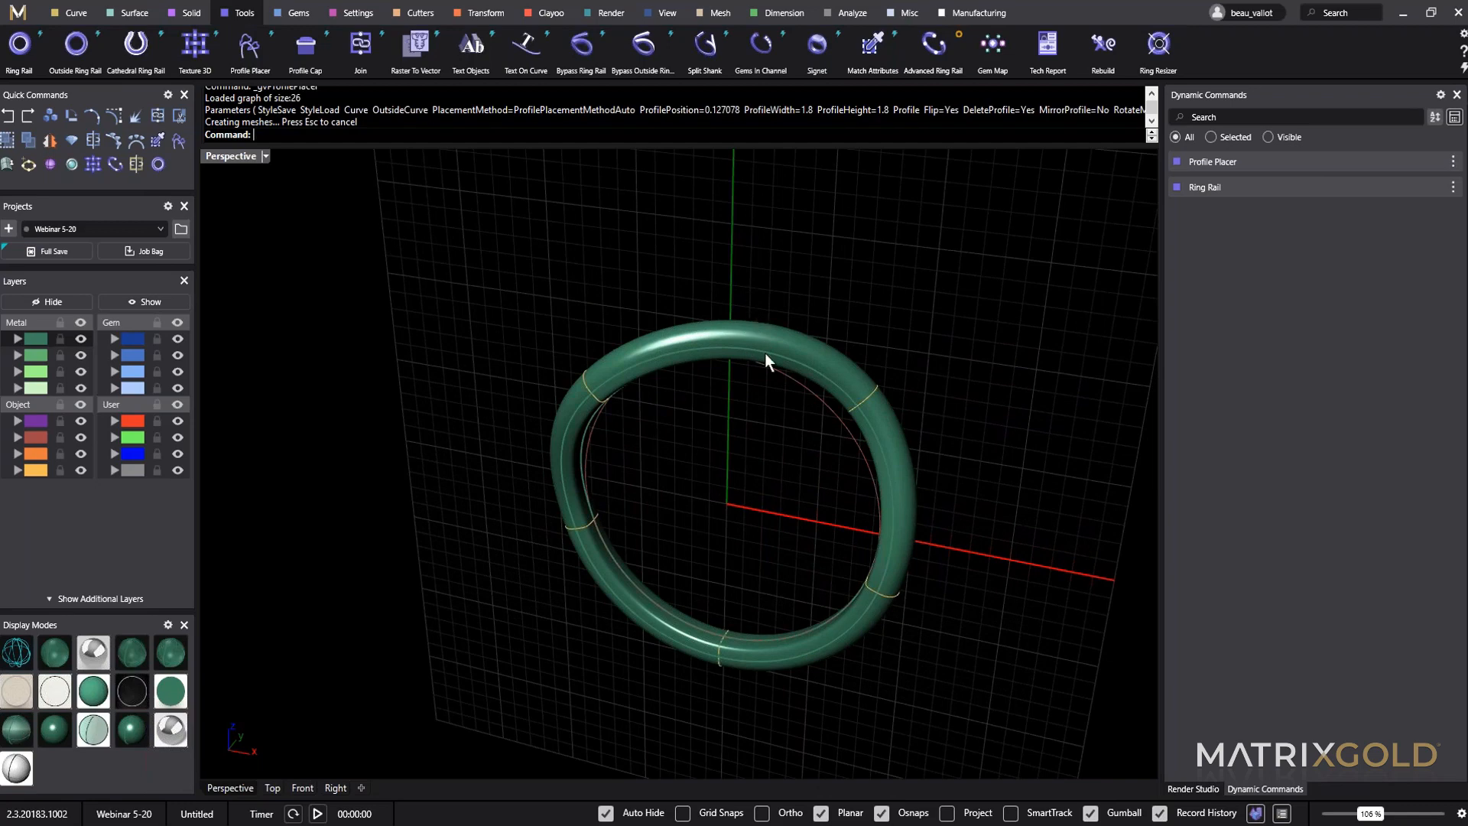
pyautogui.click(685, 773)
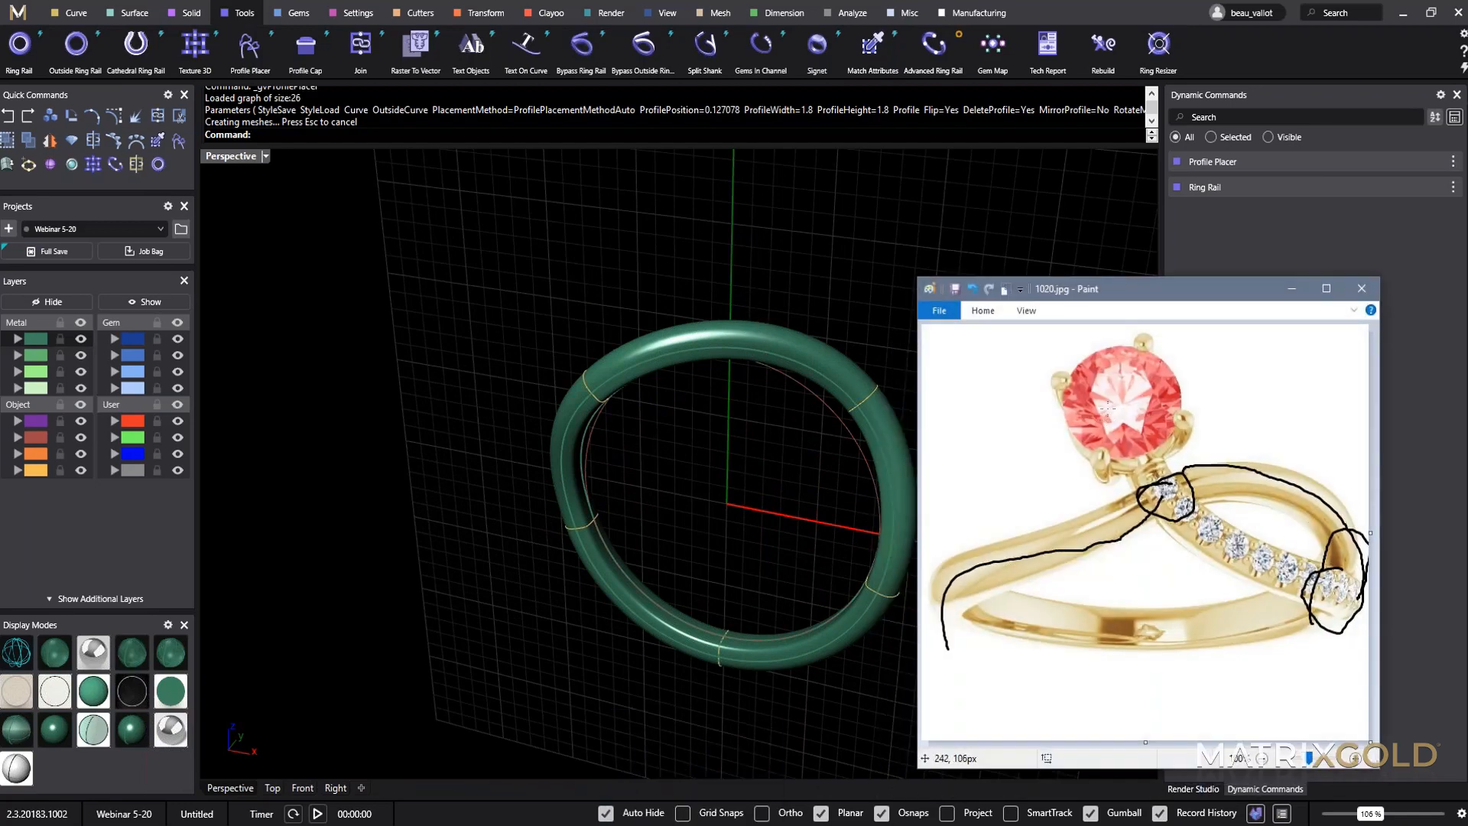
pyautogui.hotkey('ctrl', 'z')
pyautogui.hotkey('ctrl', 'z')
pyautogui.hotkey('ctrl', 'z')
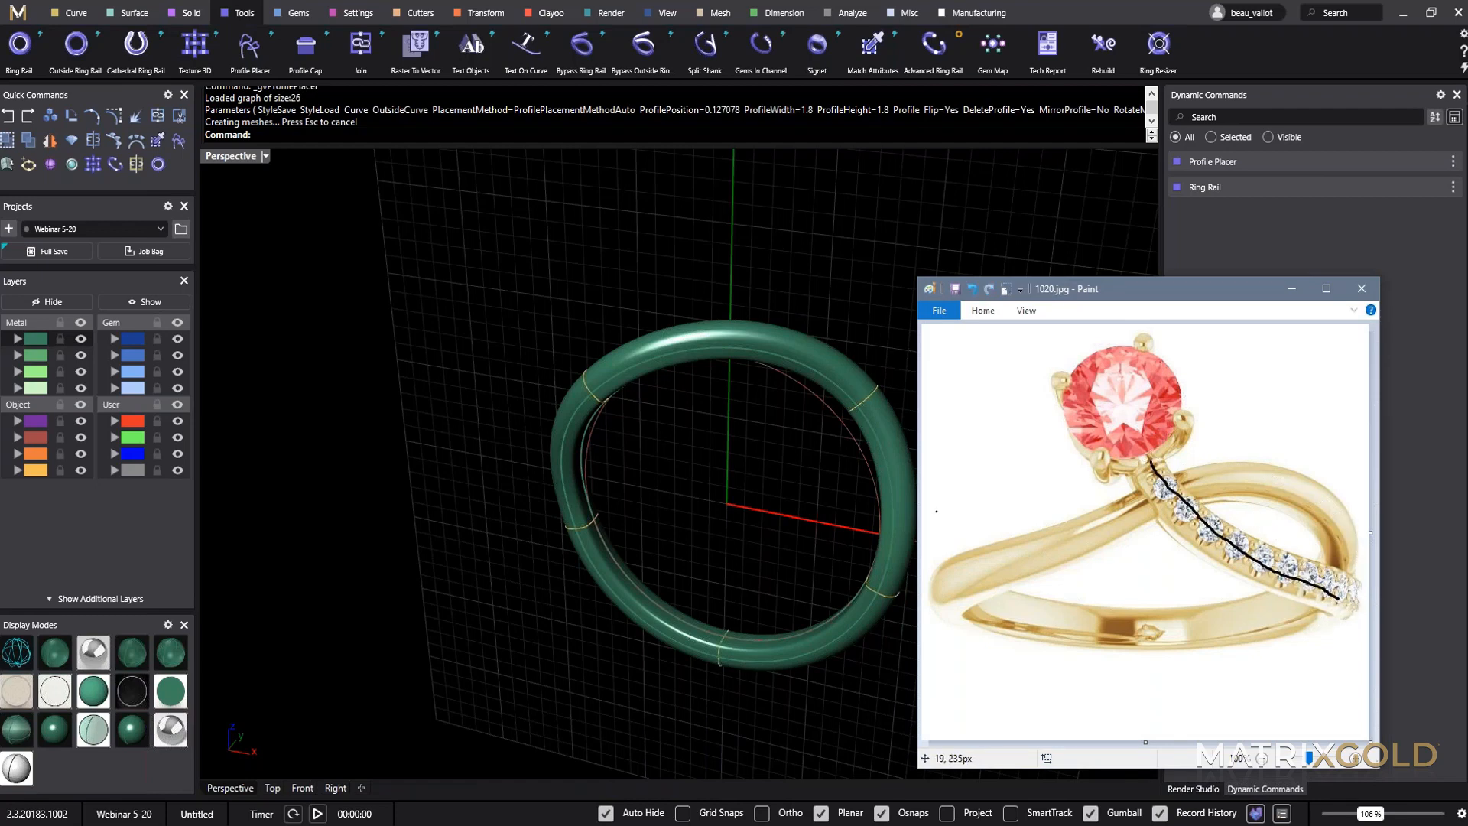
pyautogui.click(1292, 289)
# Select the inner ring rail curve and place a round gem above it with Gem on Ring Rail.
pyautogui.moveTo(803, 344)
pyautogui.mouseDown(button='right')
pyautogui.moveTo(800, 448)
pyautogui.moveTo(796, 403)
pyautogui.moveTo(732, 315)
pyautogui.mouseUp(button='right')
pyautogui.click(800, 448)
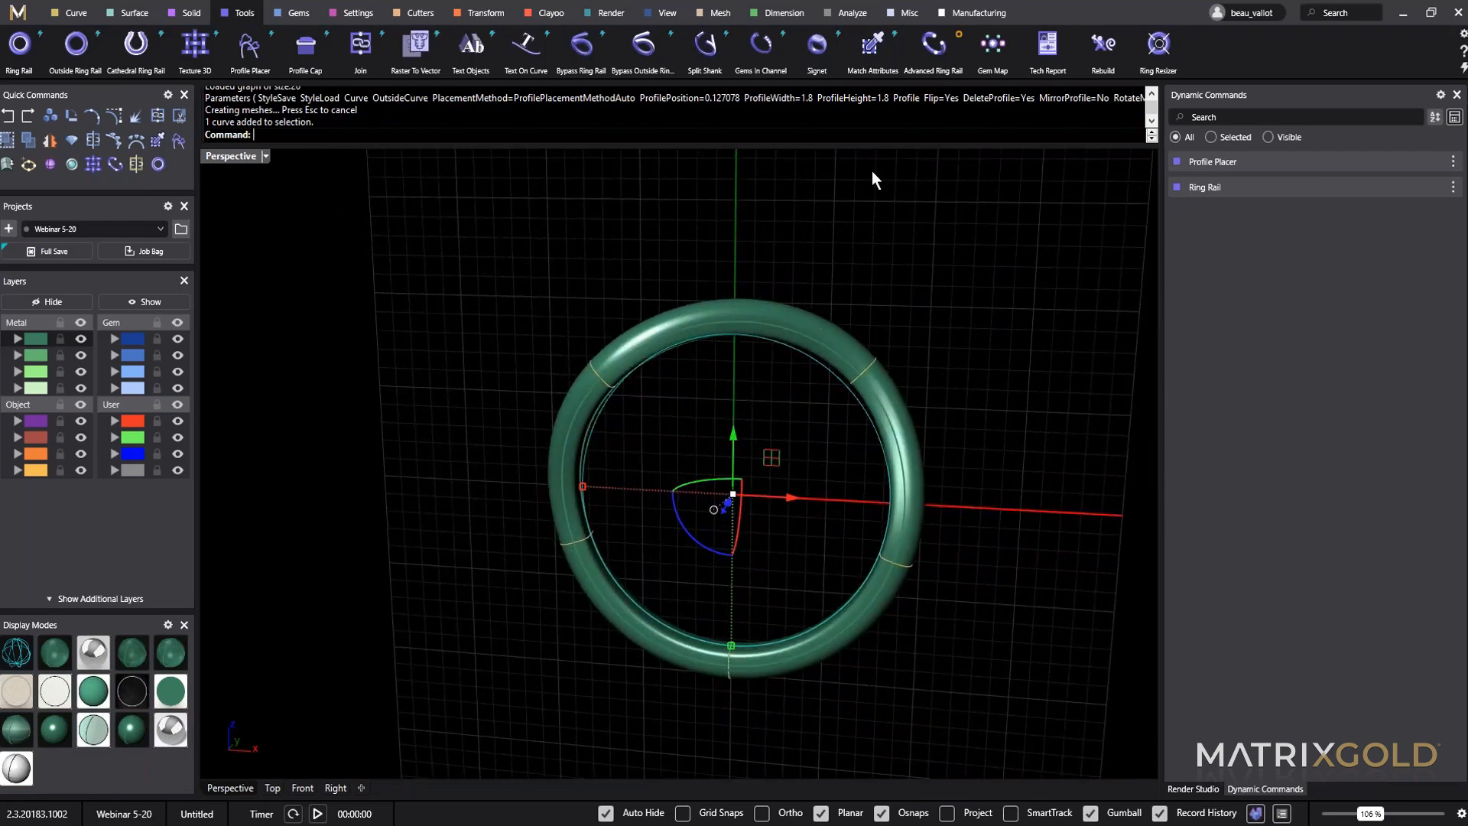
pyautogui.click(290, 17)
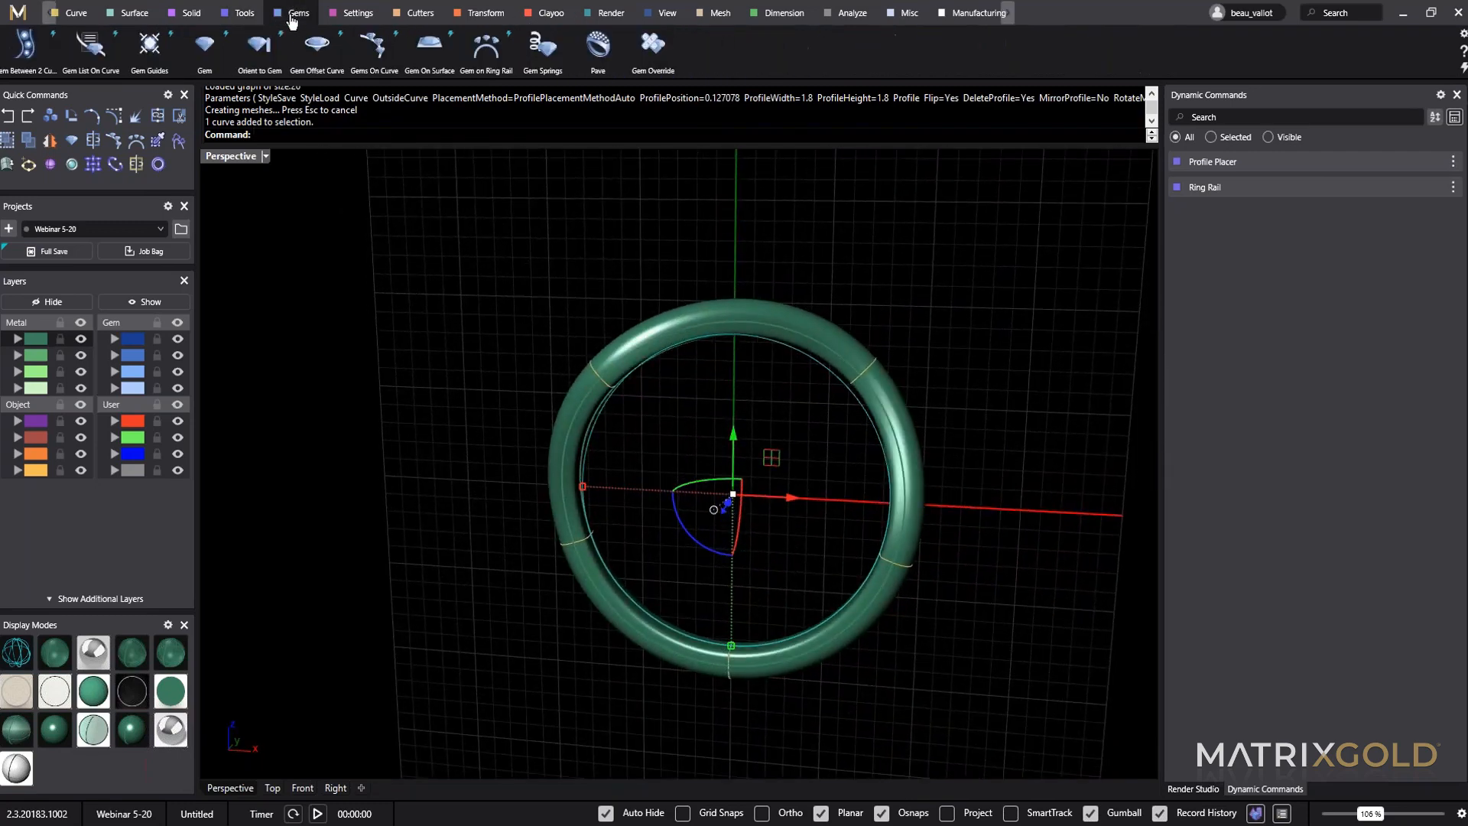
pyautogui.click(485, 48)
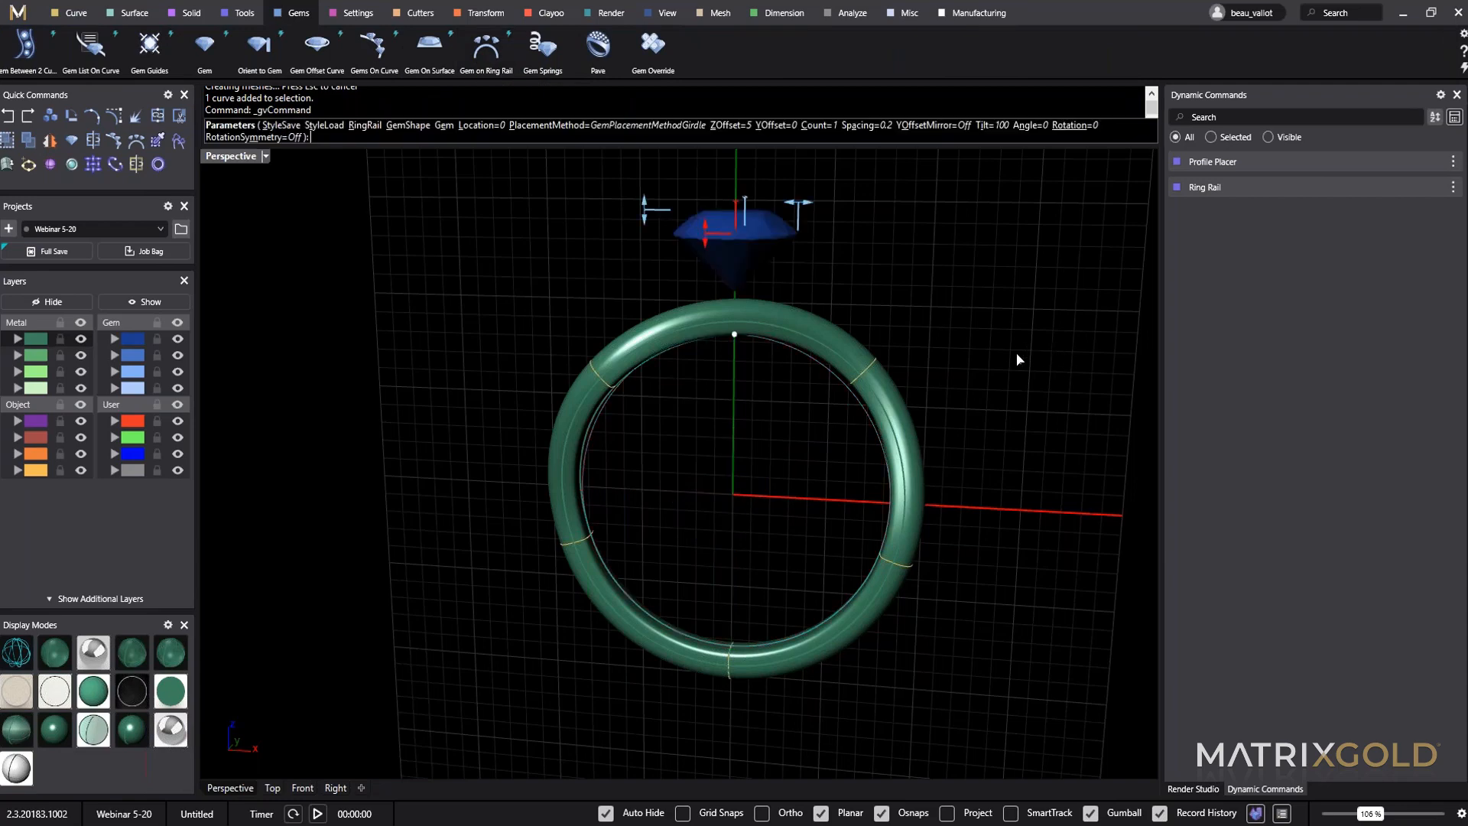
pyautogui.moveTo(806, 360); pyautogui.dragTo(865, 383, button='right')
pyautogui.scroll(5, 718, 458)
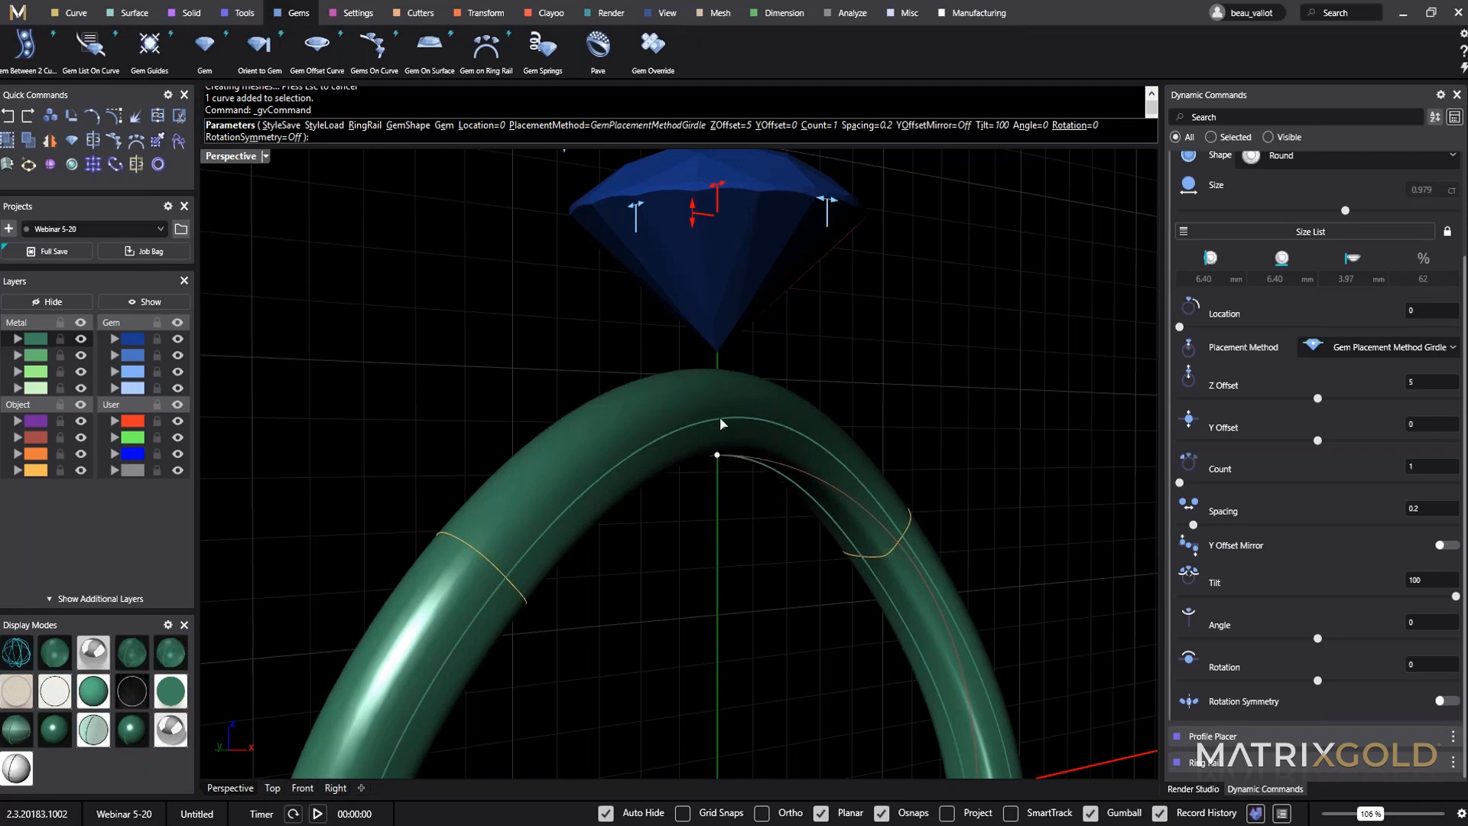
pyautogui.scroll(-5, 700, 490)
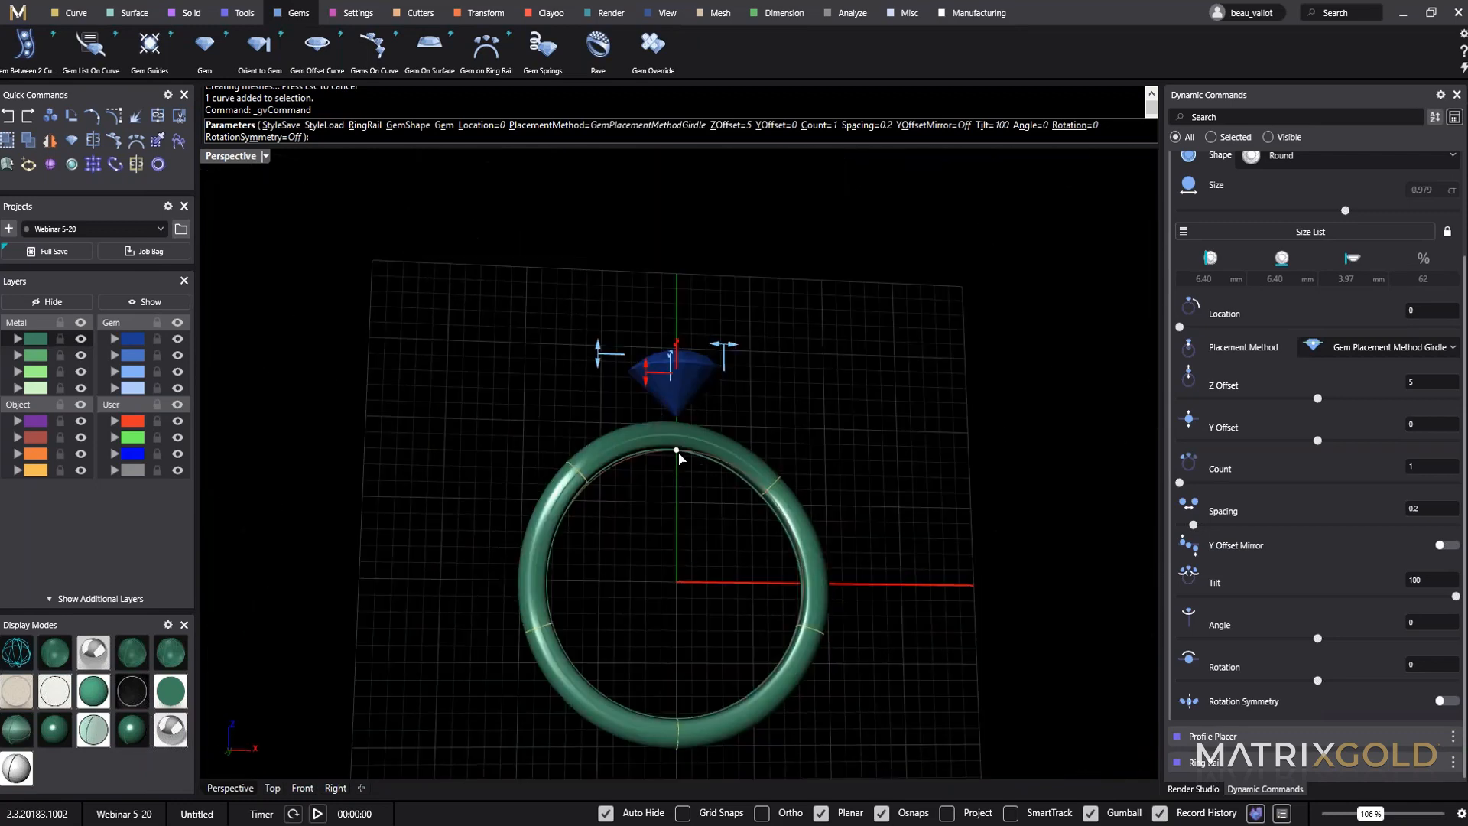
# Move the gem's location on the ring rail to 1 and resize the round gem to 5.00 mm wide.
pyautogui.moveTo(677, 454)
pyautogui.mouseDown()
pyautogui.moveTo(562, 523)
pyautogui.moveTo(676, 451)
pyautogui.mouseUp()
pyautogui.moveTo(696, 541); pyautogui.dragTo(734, 497, button='right')
pyautogui.scroll(4, 765, 334)
pyautogui.moveTo(760, 347); pyautogui.dragTo(748, 363)
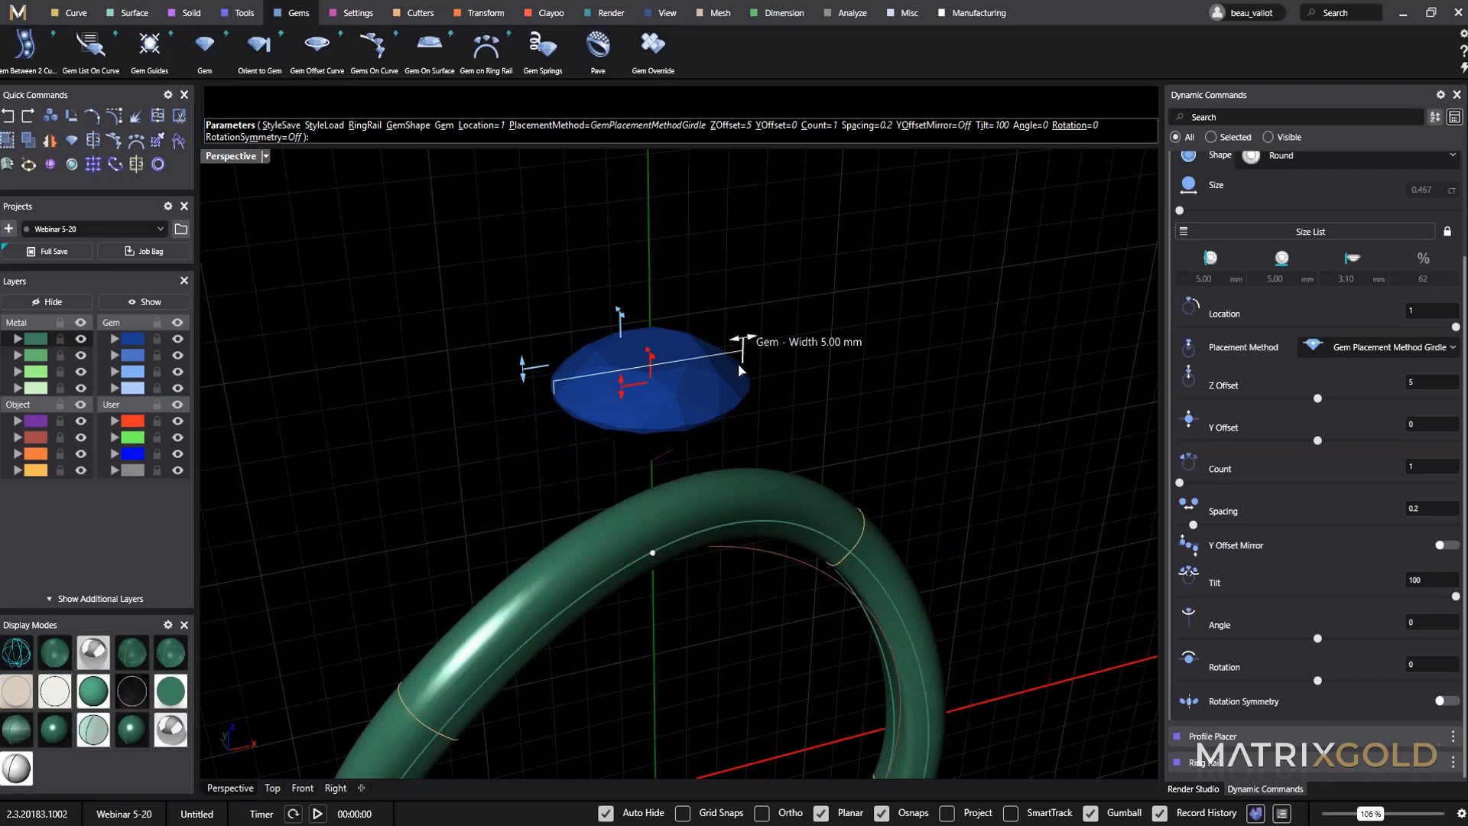
# Resize the round center gem to 4.50 mm wide and set its Z offset to 3.4.
pyautogui.moveTo(737, 364); pyautogui.dragTo(711, 505, button='right')
pyautogui.moveTo(673, 486); pyautogui.dragTo(679, 496)
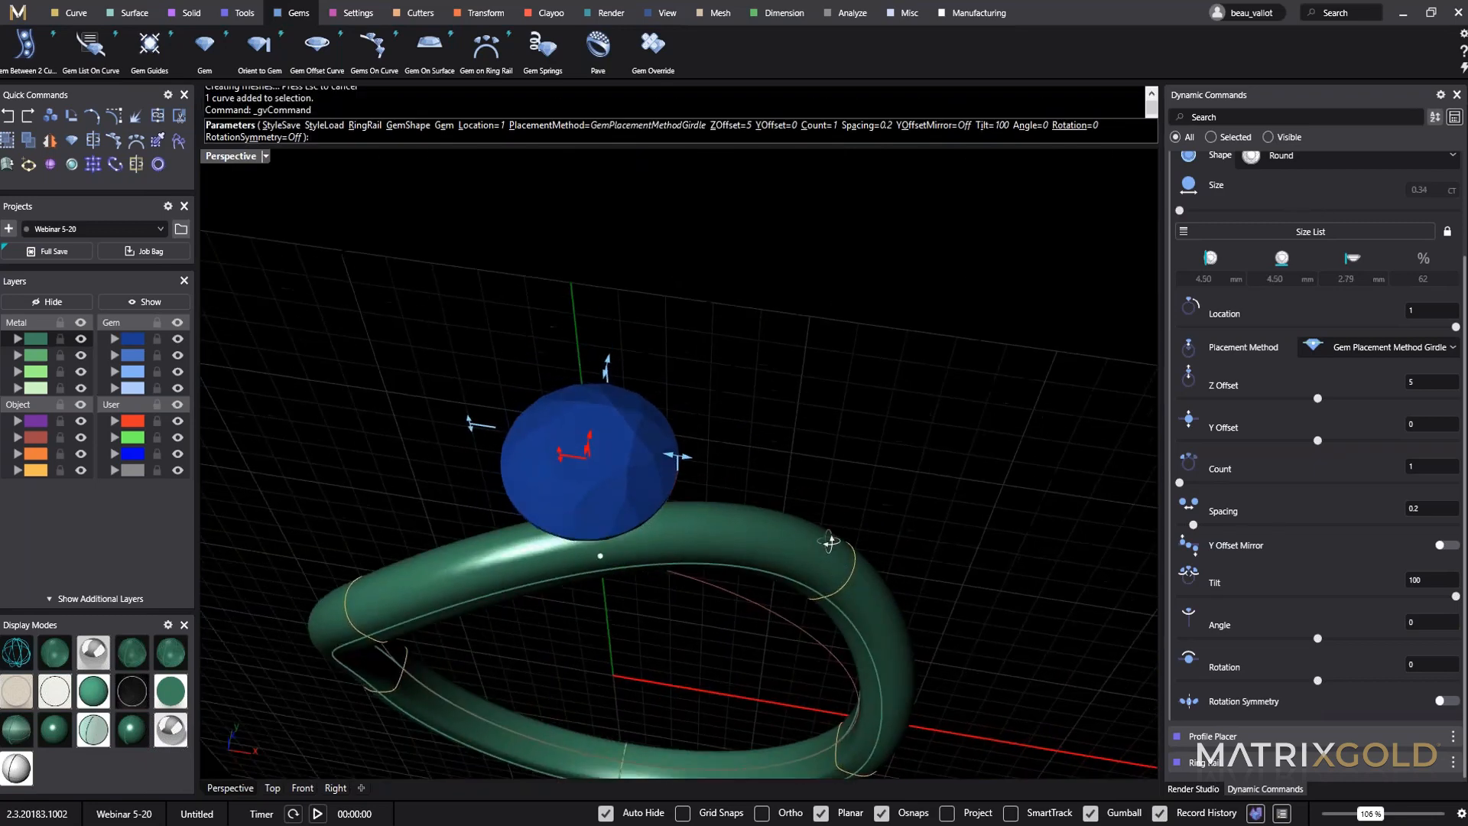
pyautogui.moveTo(829, 542); pyautogui.dragTo(819, 460, button='right')
pyautogui.moveTo(566, 334); pyautogui.dragTo(557, 391)
pyautogui.moveTo(556, 391); pyautogui.dragTo(604, 506, button='right')
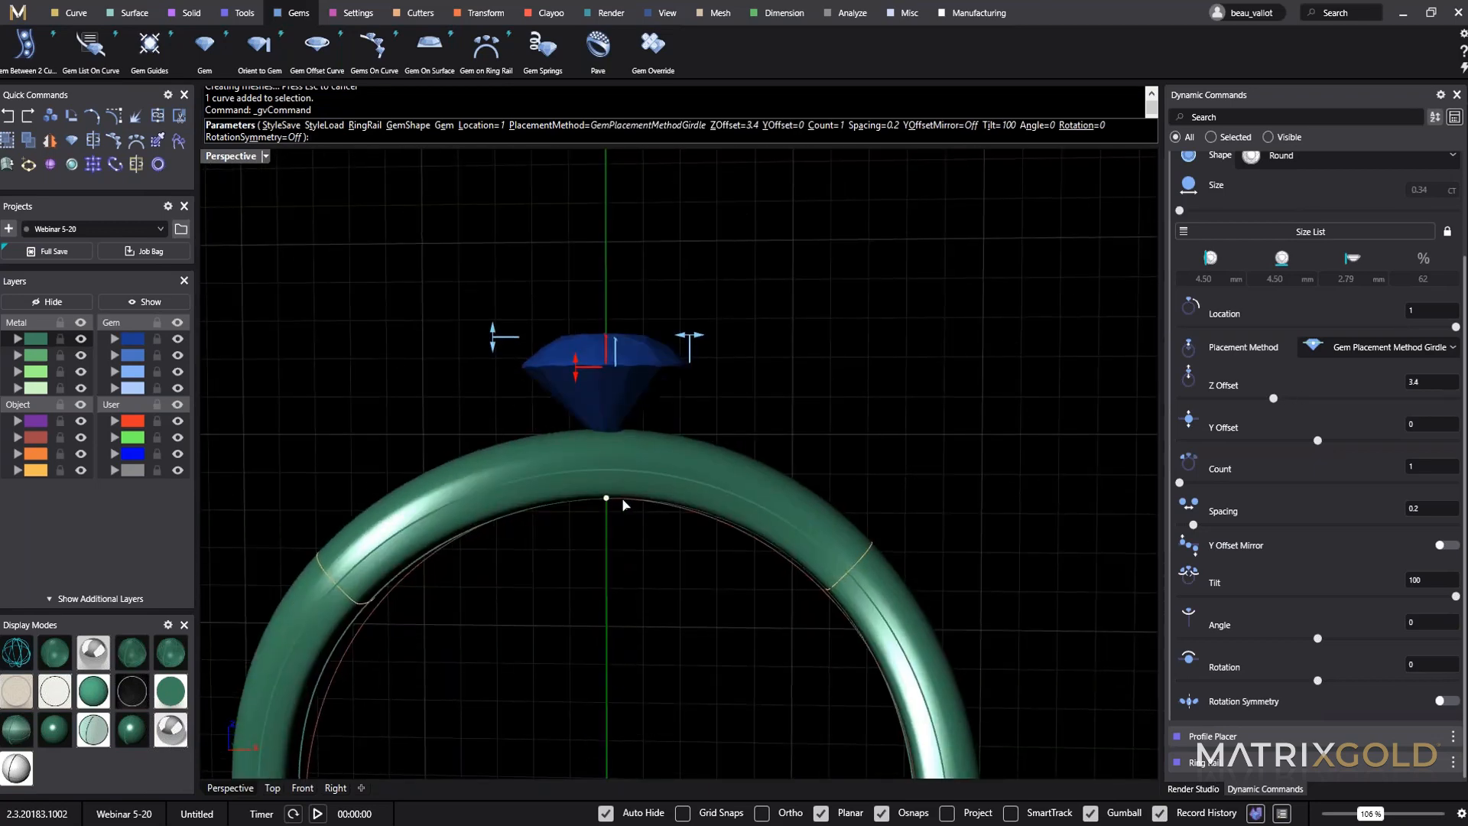
# Shift the center gem along the ring rail to location 0.98 and set its tilt to 0.
pyautogui.moveTo(602, 500); pyautogui.dragTo(563, 503)
pyautogui.moveTo(644, 464); pyautogui.dragTo(649, 520, button='right')
pyautogui.moveTo(746, 459); pyautogui.dragTo(734, 375, button='right')
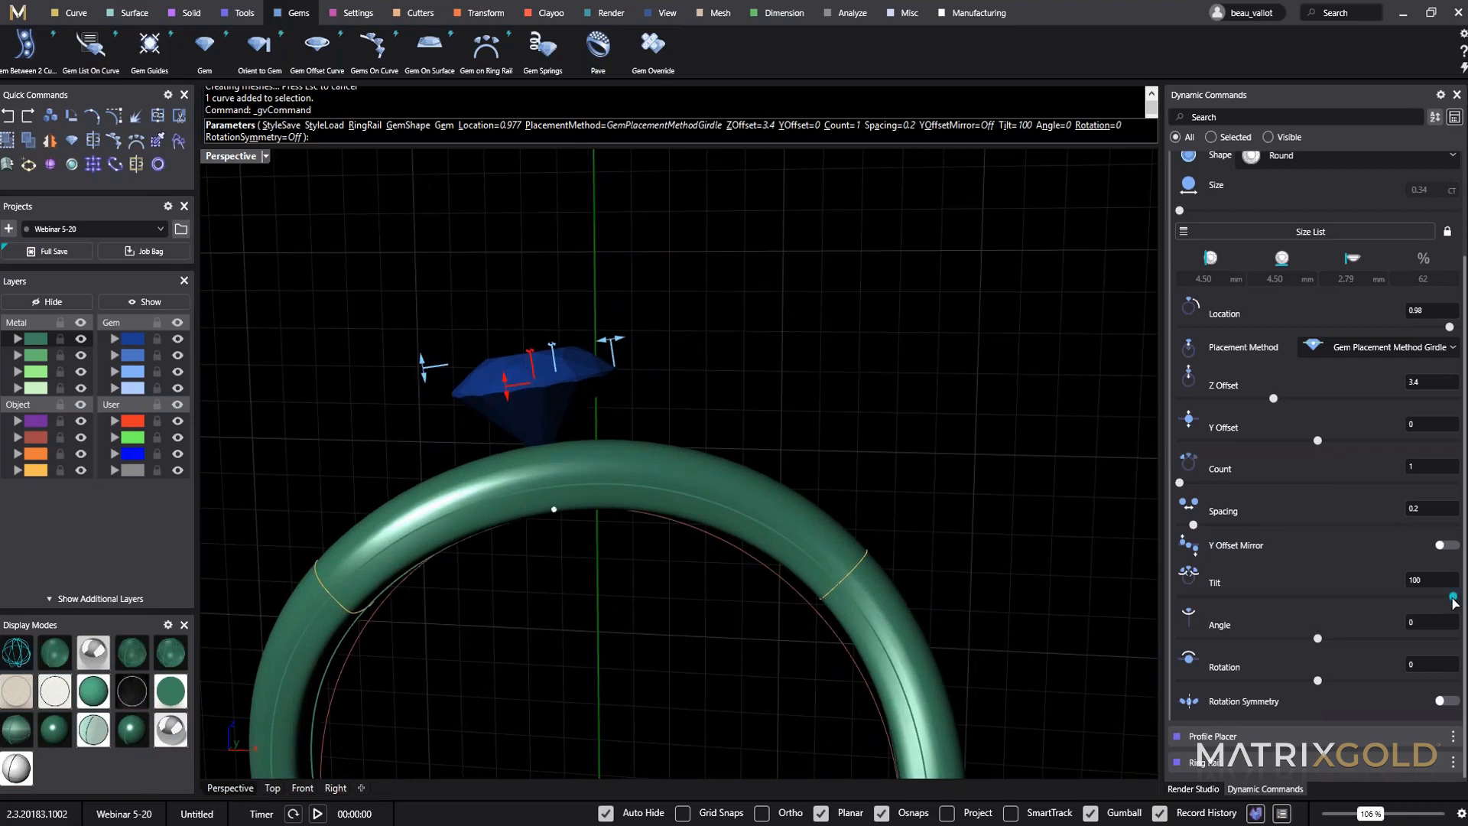
pyautogui.moveTo(1331, 602); pyautogui.dragTo(1264, 605)
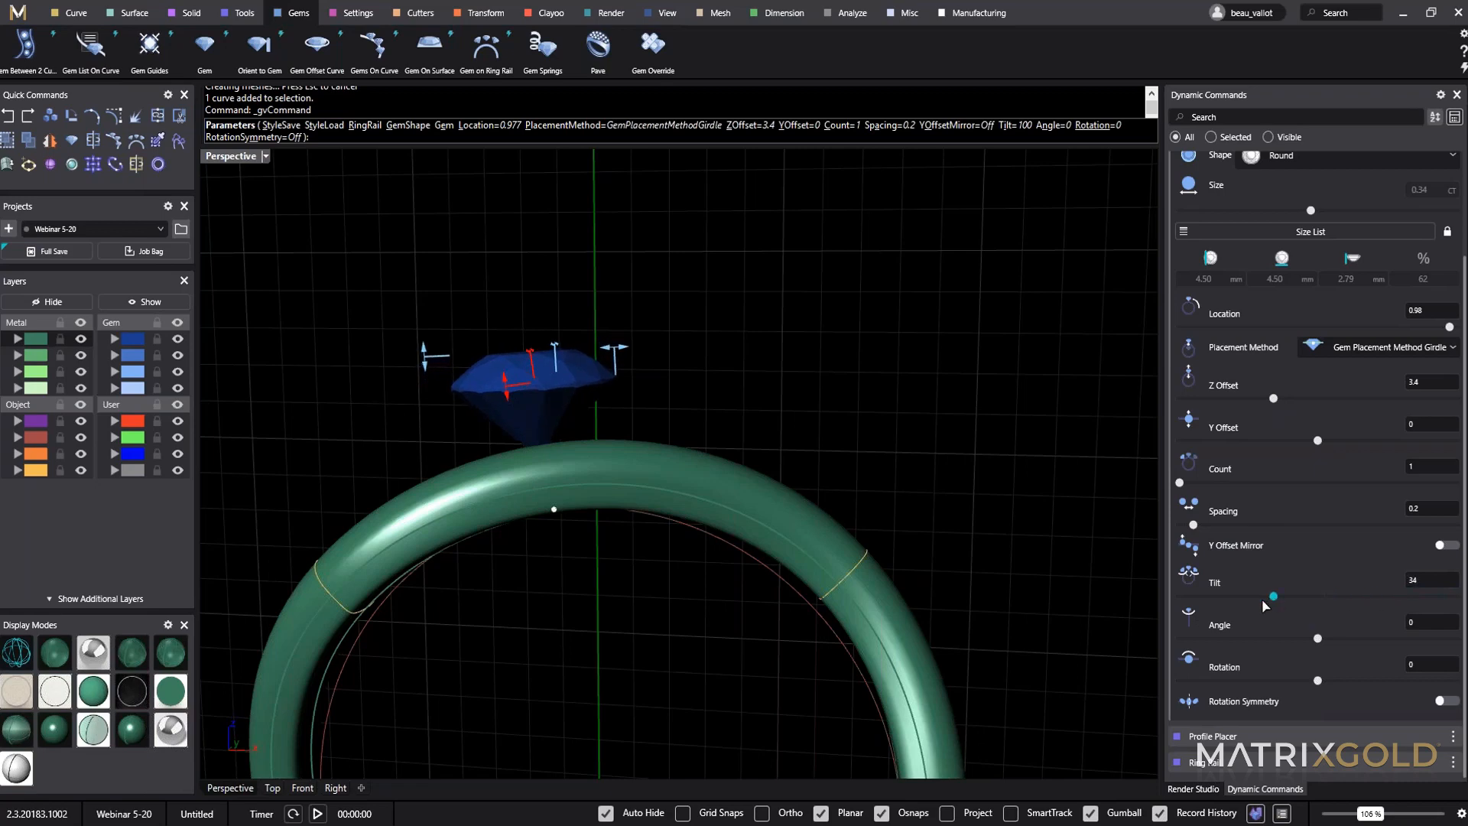
pyautogui.moveTo(677, 390); pyautogui.dragTo(563, 596, button='right')
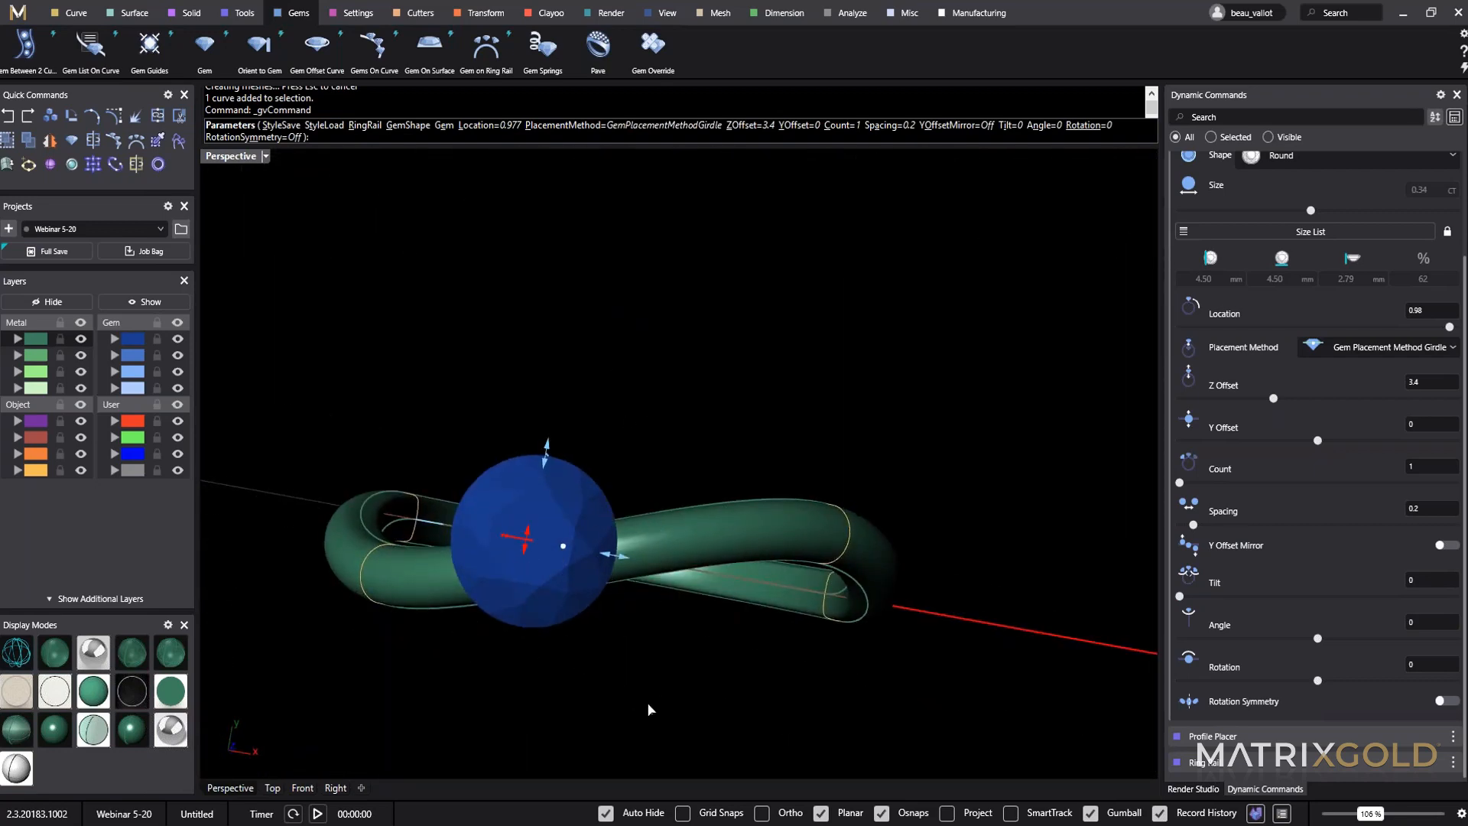
# Check the gem's position against the ring photo in Paint and return to MatrixGold.
pyautogui.moveTo(695, 823)
pyautogui.click(684, 797)
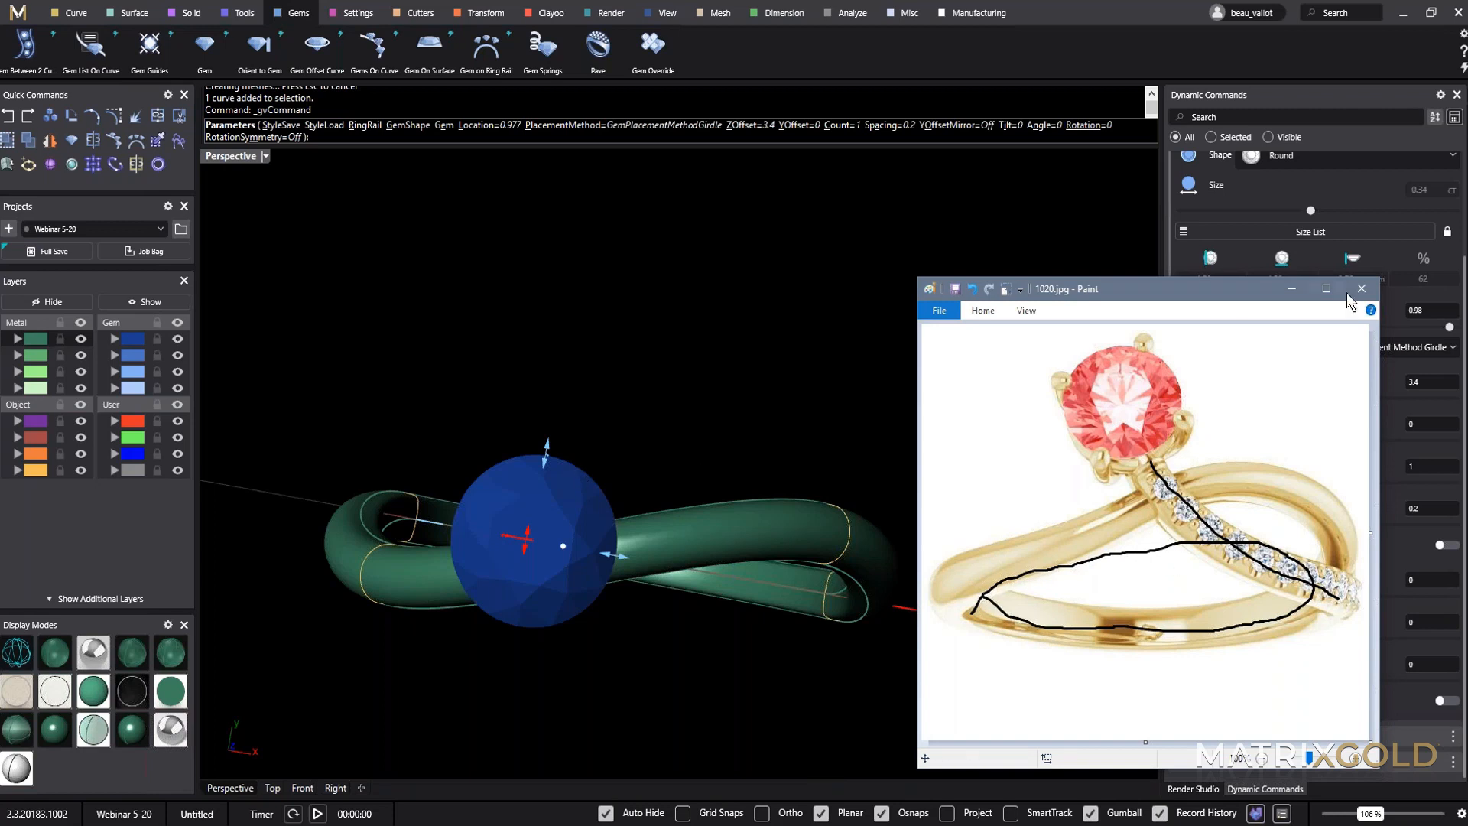
pyautogui.click(1292, 289)
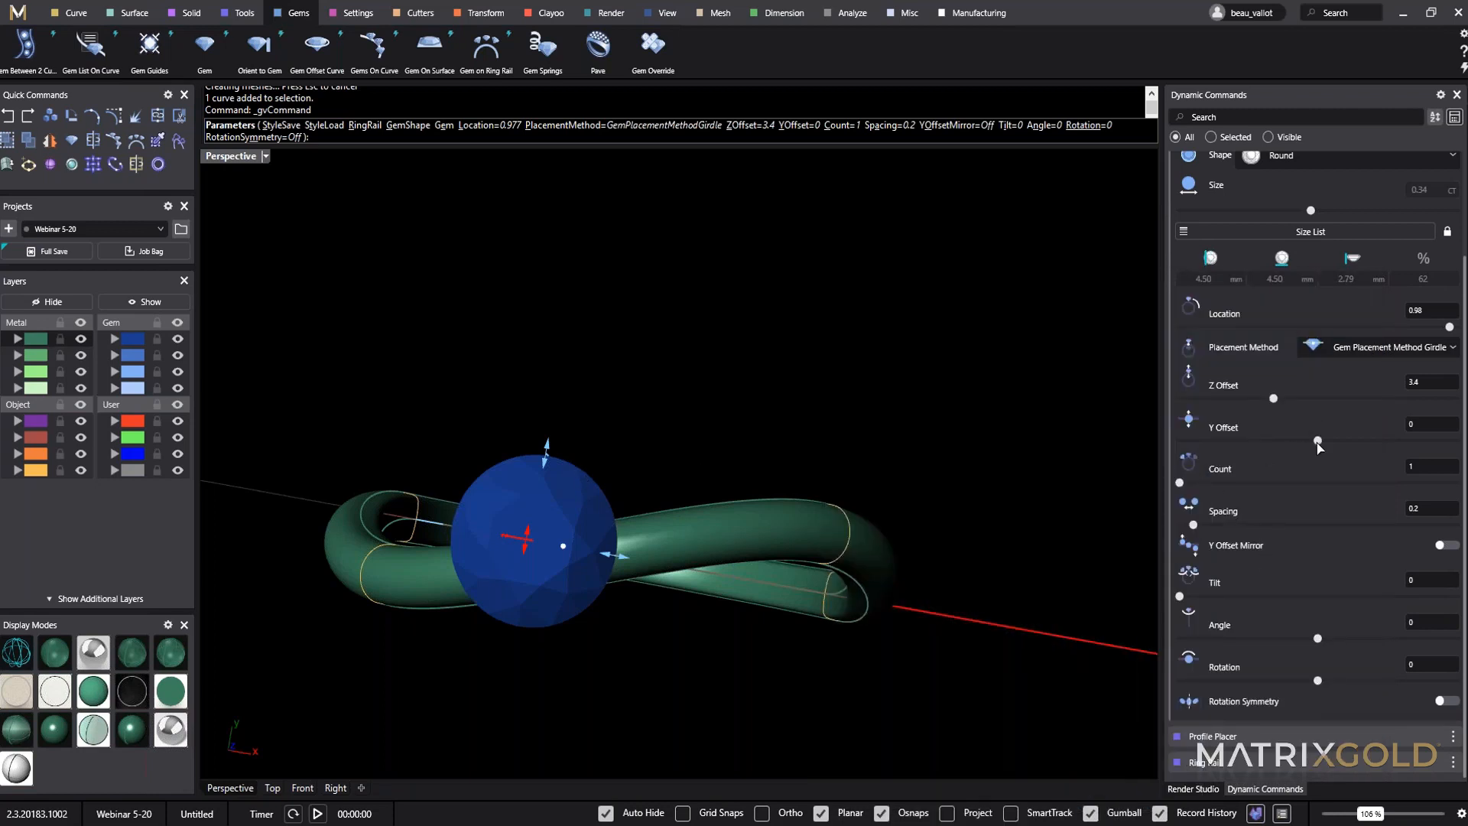
# Offset the center gem sideways with a Y offset of 3.4 and raise its Z offset to 3.8.
pyautogui.moveTo(1318, 442); pyautogui.dragTo(1412, 441)
pyautogui.moveTo(648, 426); pyautogui.dragTo(658, 205, button='right')
pyautogui.moveTo(510, 389); pyautogui.dragTo(512, 380)
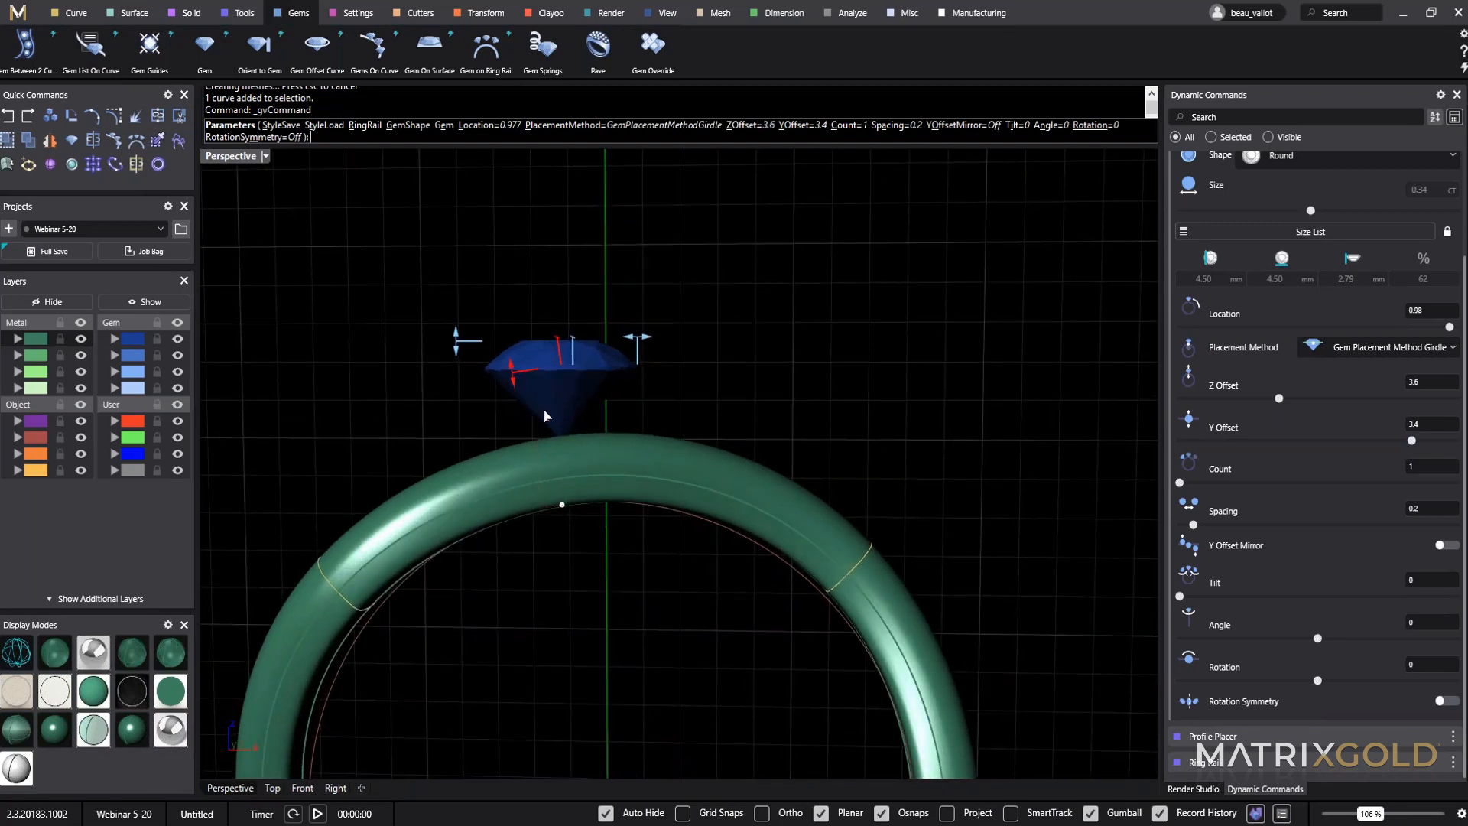
pyautogui.moveTo(510, 417); pyautogui.dragTo(681, 397, button='right')
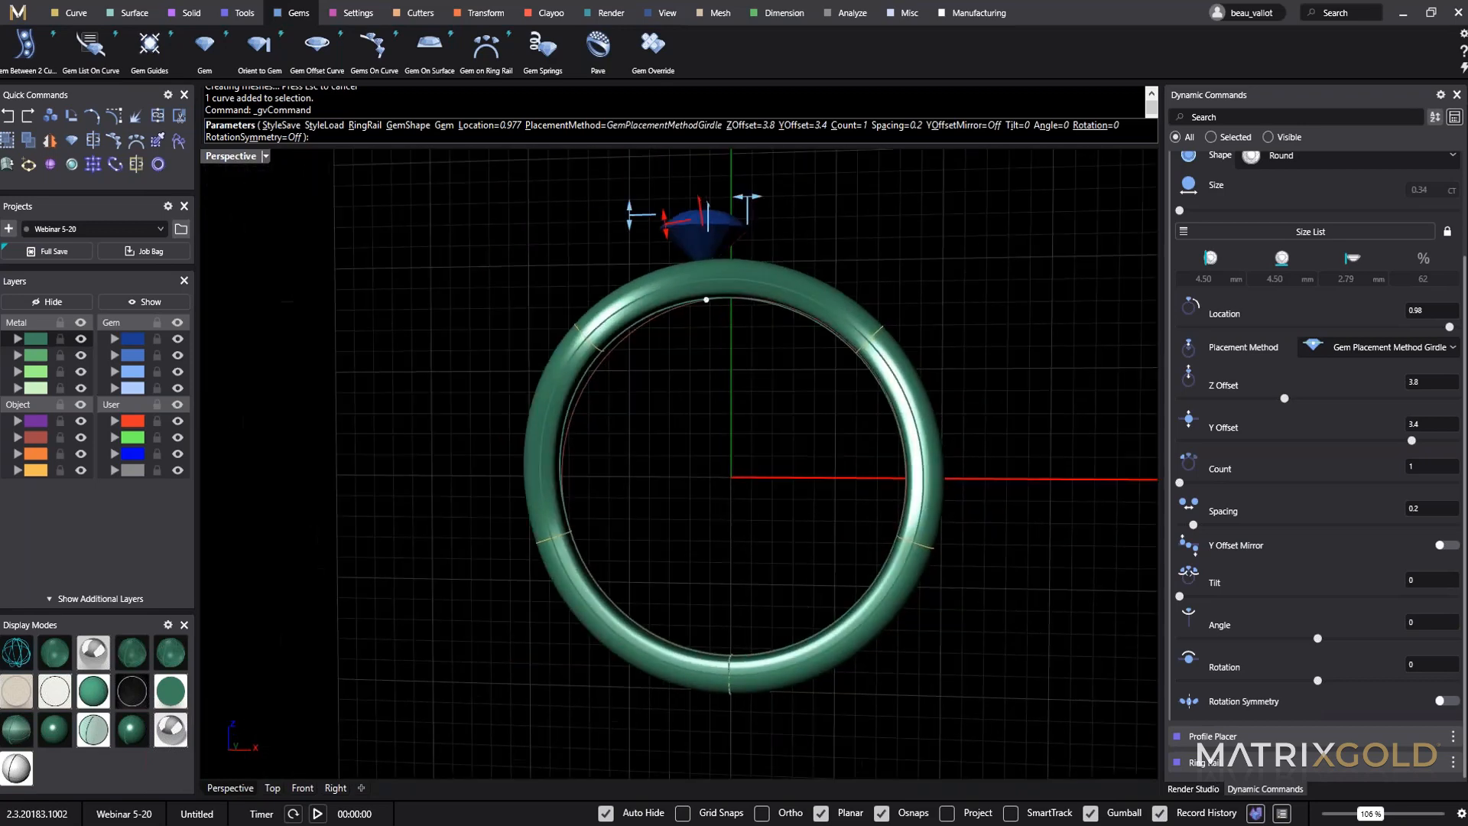
# Set the center gem's Y offset to 3 and finish Gem on Ring Rail.
pyautogui.keyDown('shift'); pyautogui.moveTo(785, 443); pyautogui.dragTo(792, 443, button='right'); pyautogui.keyUp('shift')
pyautogui.moveTo(741, 366); pyautogui.dragTo(826, 527, button='right')
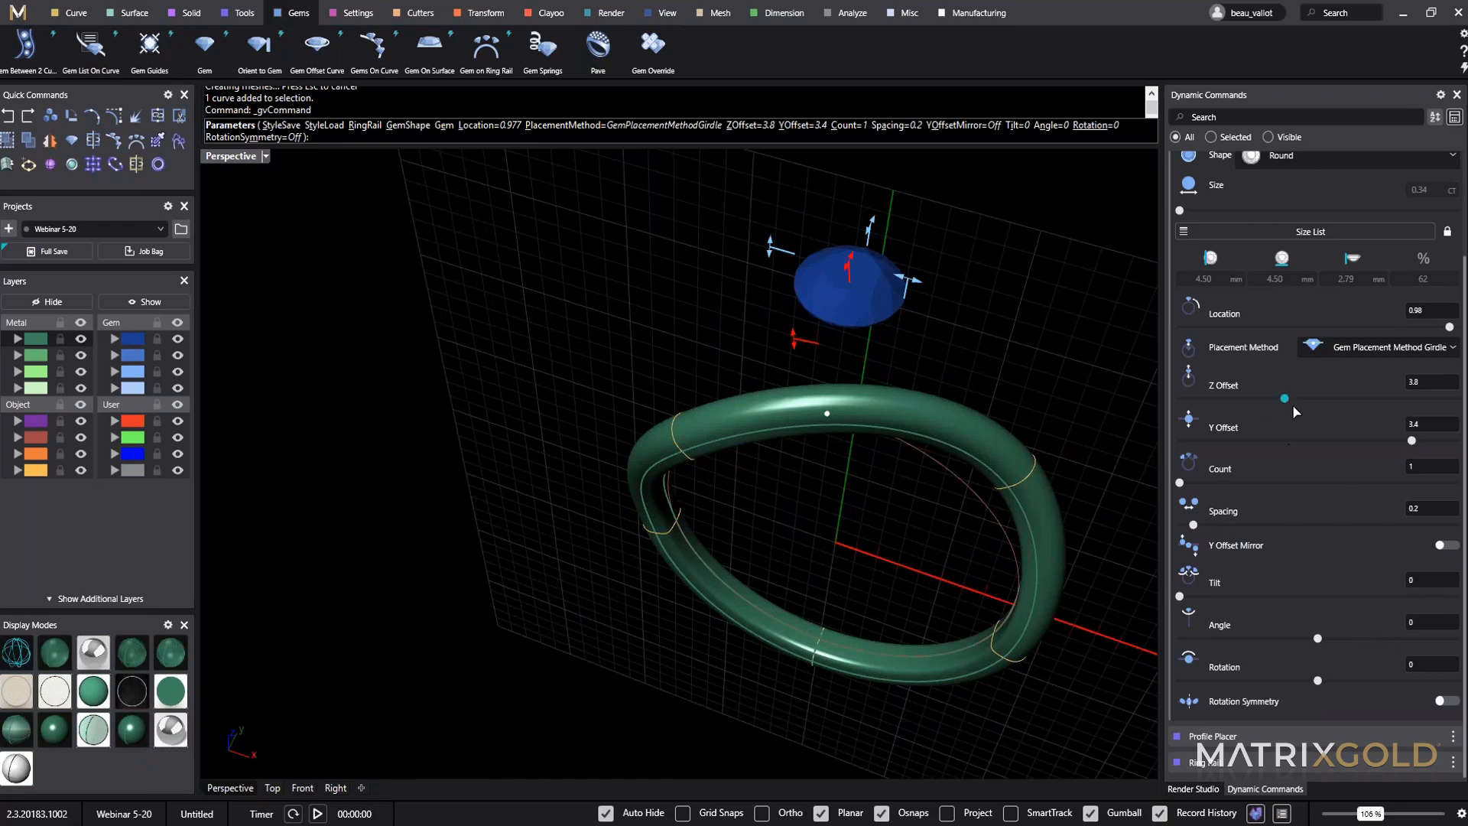
pyautogui.moveTo(1416, 446); pyautogui.dragTo(1402, 451)
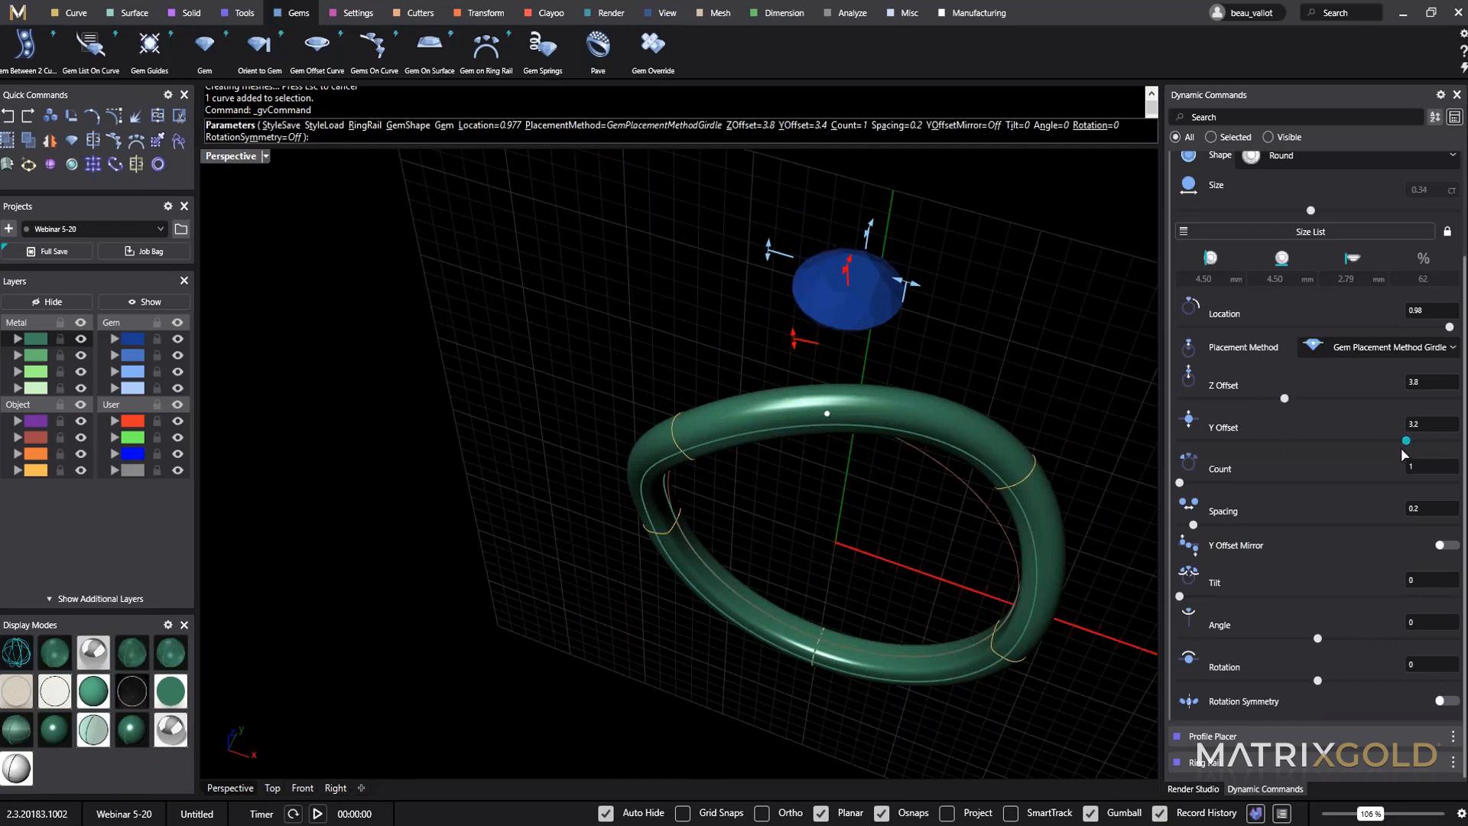
pyautogui.moveTo(870, 456); pyautogui.dragTo(979, 336, button='right')
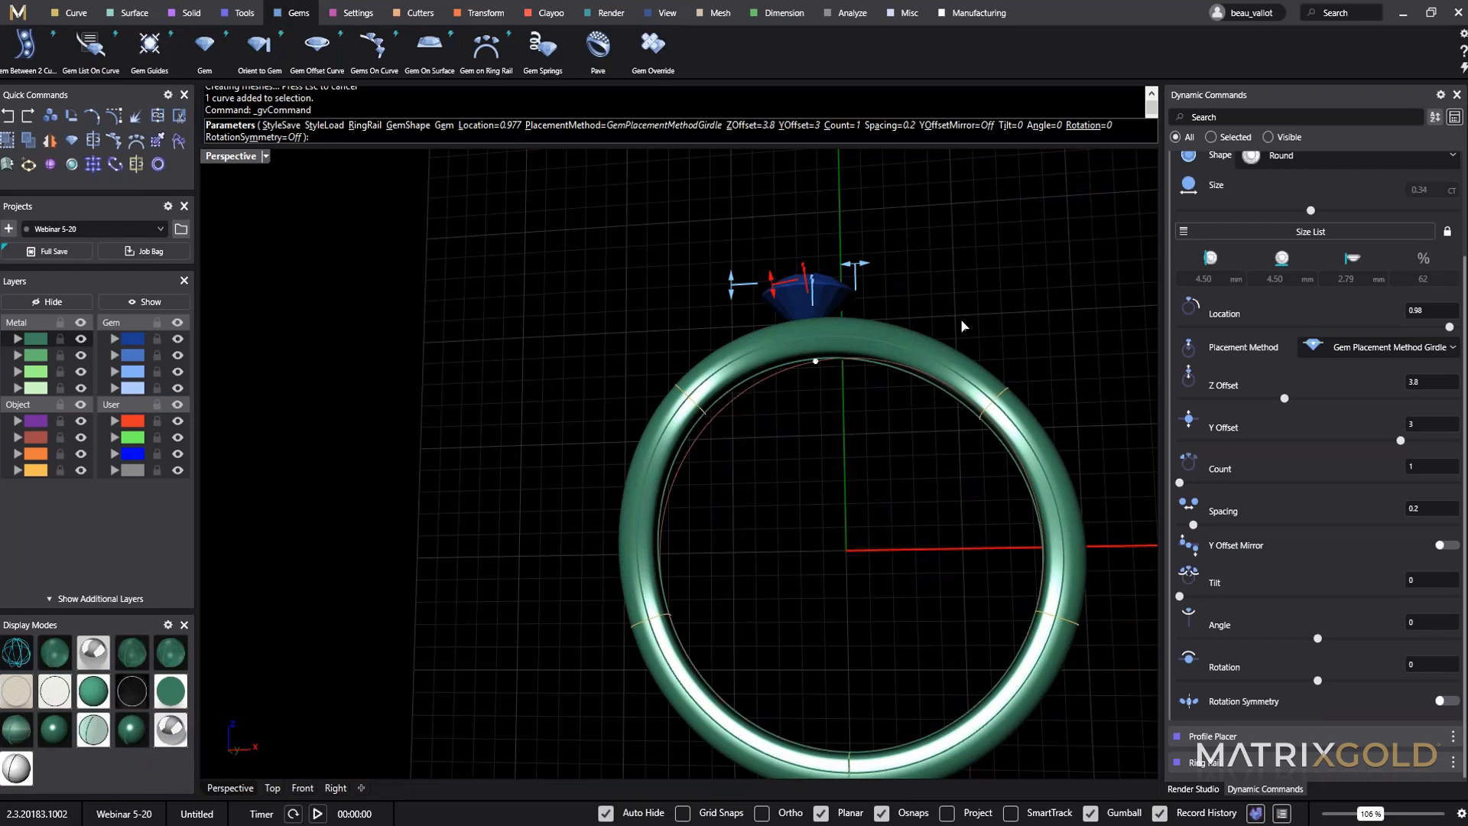
pyautogui.rightClick(962, 327)
pyautogui.keyDown('shift'); pyautogui.moveTo(962, 326); pyautogui.dragTo(834, 337, button='right'); pyautogui.keyUp('shift')
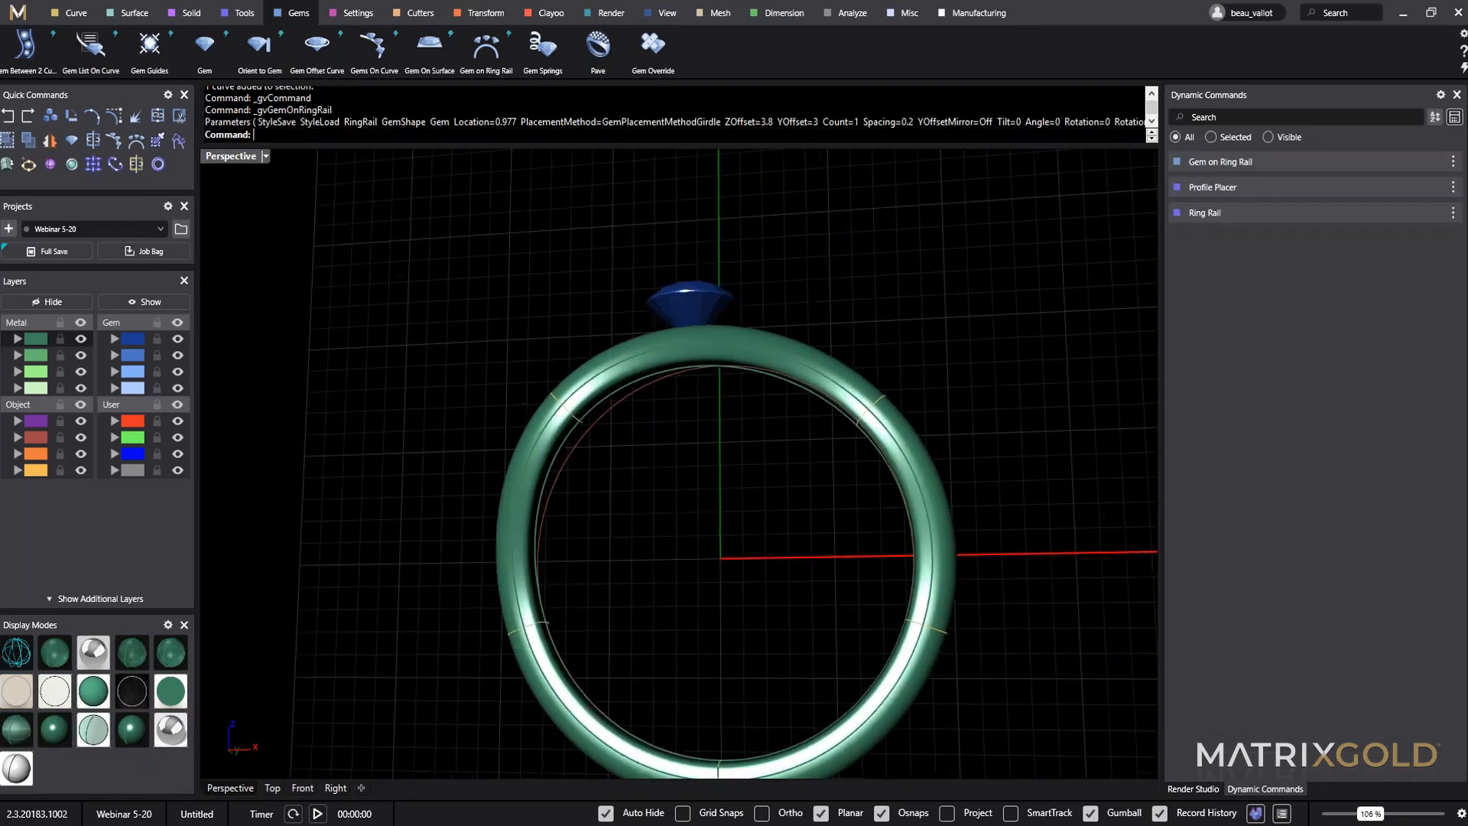
# Select the center gem and build a prong Head setting on it.
pyautogui.moveTo(822, 413); pyautogui.dragTo(783, 474, button='right')
pyautogui.click(681, 268)
pyautogui.moveTo(483, 456); pyautogui.dragTo(668, 465, button='right')
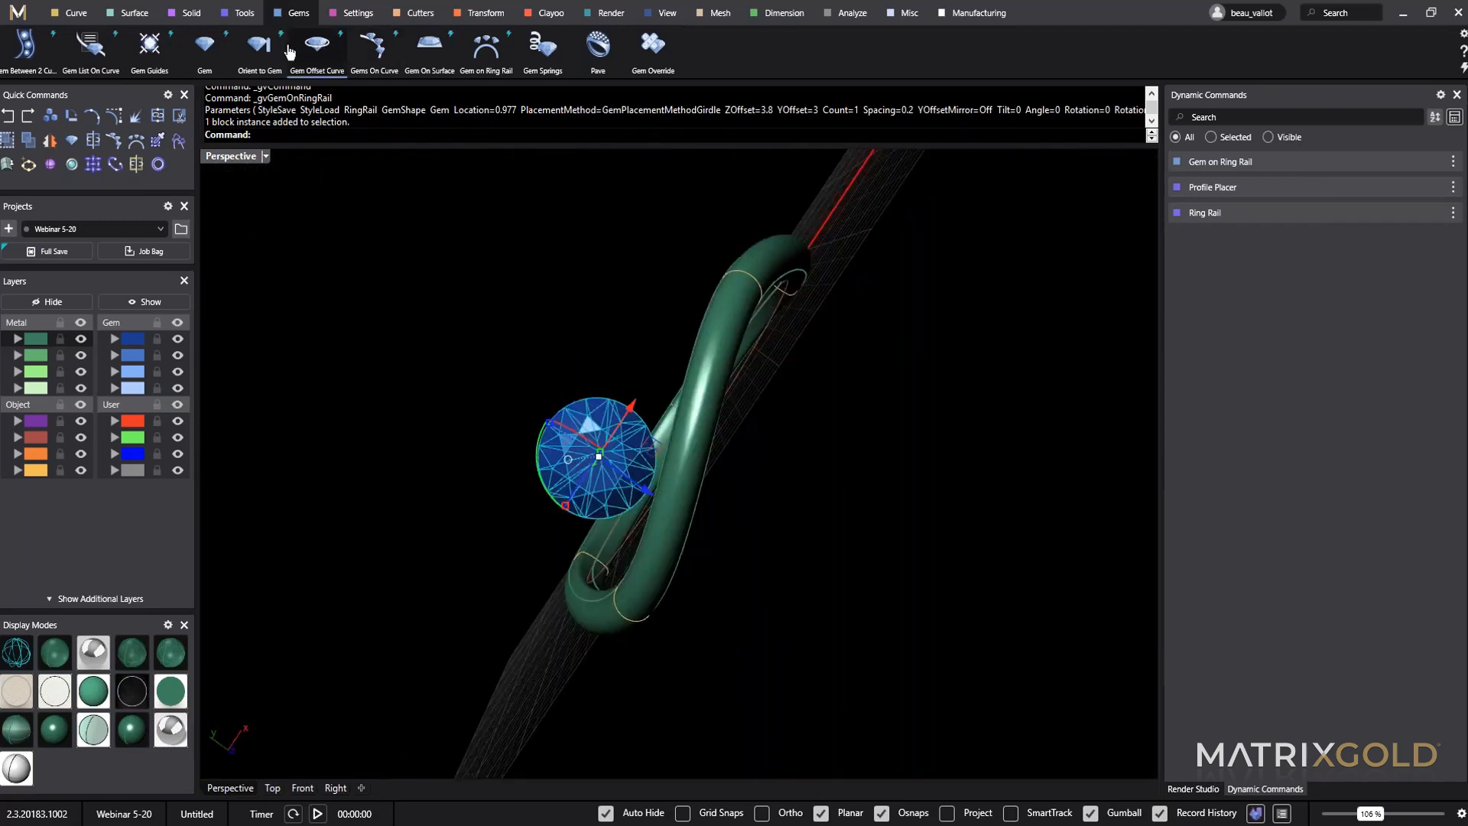
pyautogui.click(354, 14)
pyautogui.moveTo(791, 470); pyautogui.dragTo(693, 241, button='right')
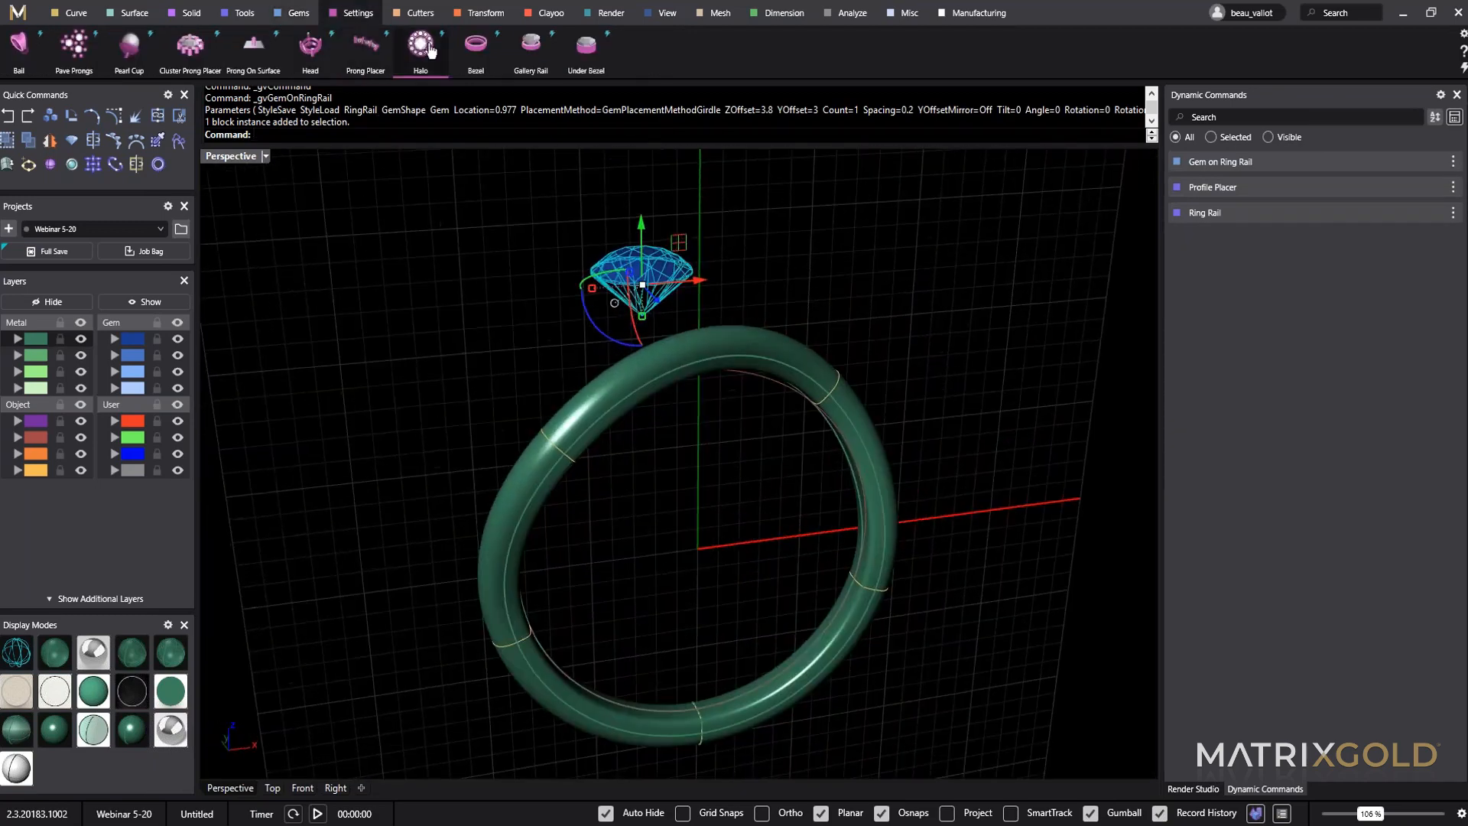
pyautogui.click(314, 50)
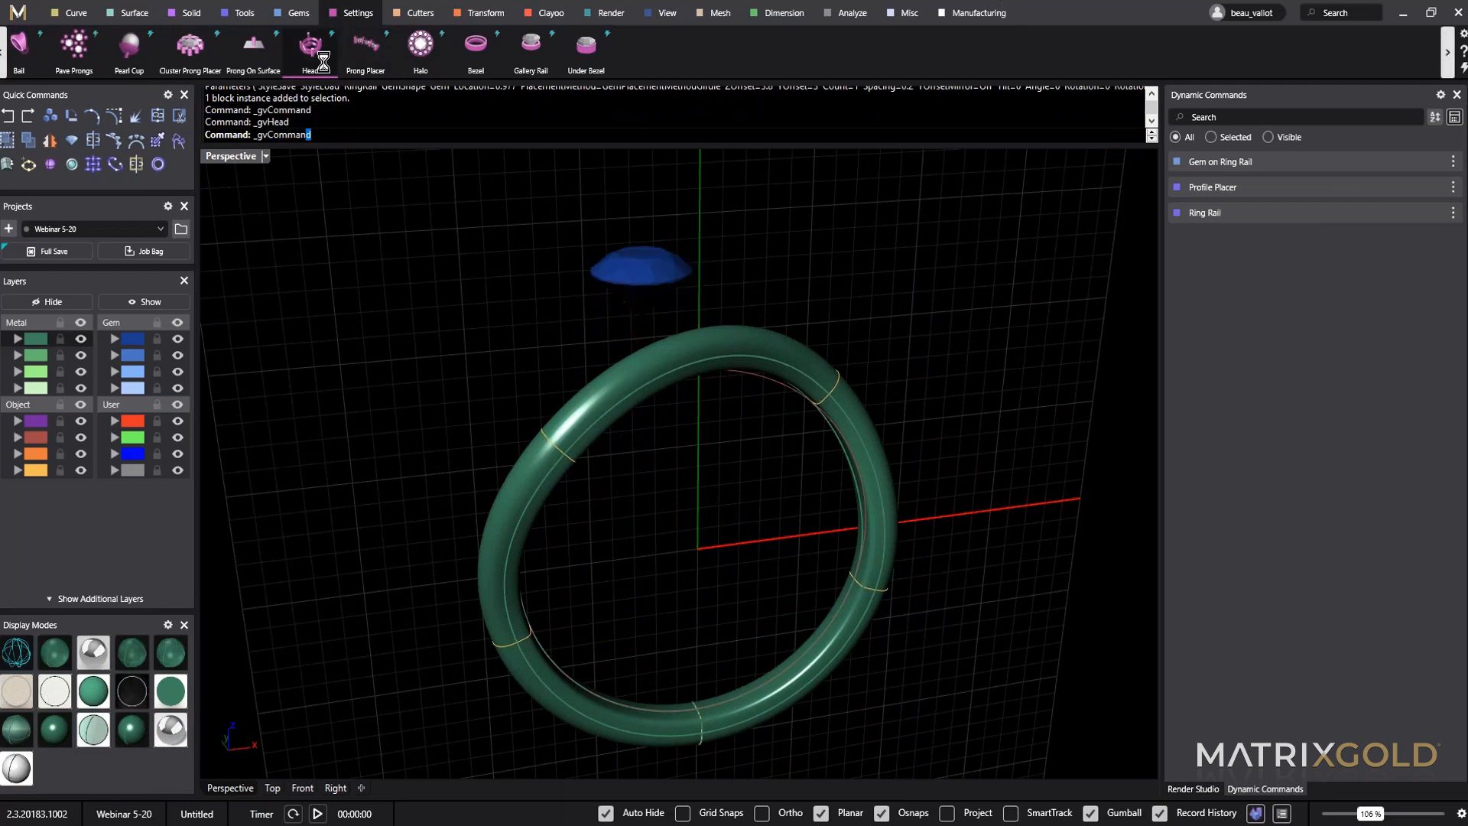
# Shorten the head so its base stays clear of the finger hole, with an overall height of 3.65 mm.
pyautogui.moveTo(706, 524); pyautogui.dragTo(788, 553, button='right')
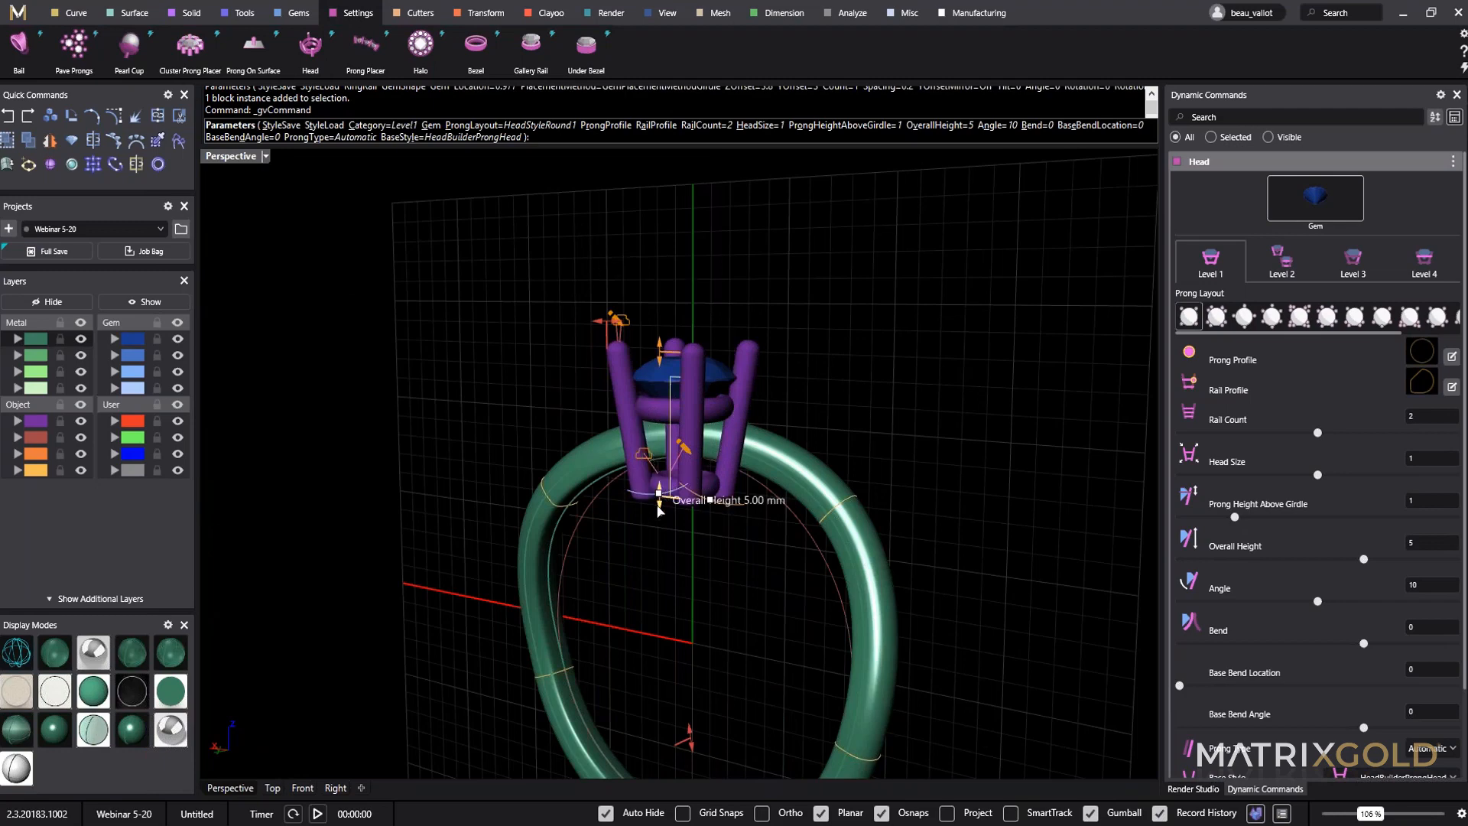
pyautogui.moveTo(683, 516); pyautogui.dragTo(816, 493, button='right')
pyautogui.scroll(5, 690, 493)
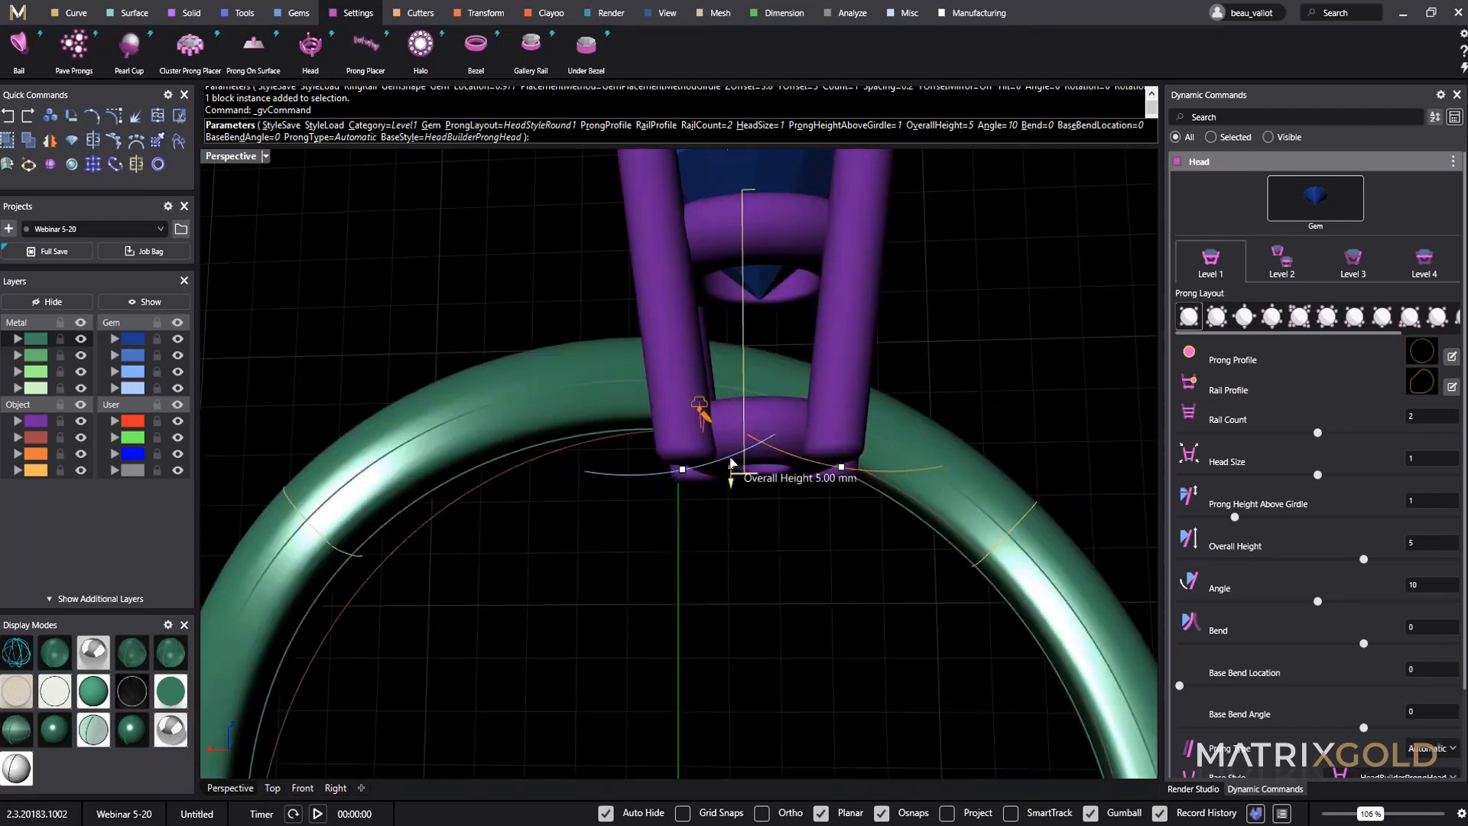
pyautogui.moveTo(732, 464); pyautogui.dragTo(731, 409)
pyautogui.moveTo(874, 458); pyautogui.dragTo(641, 489, button='right')
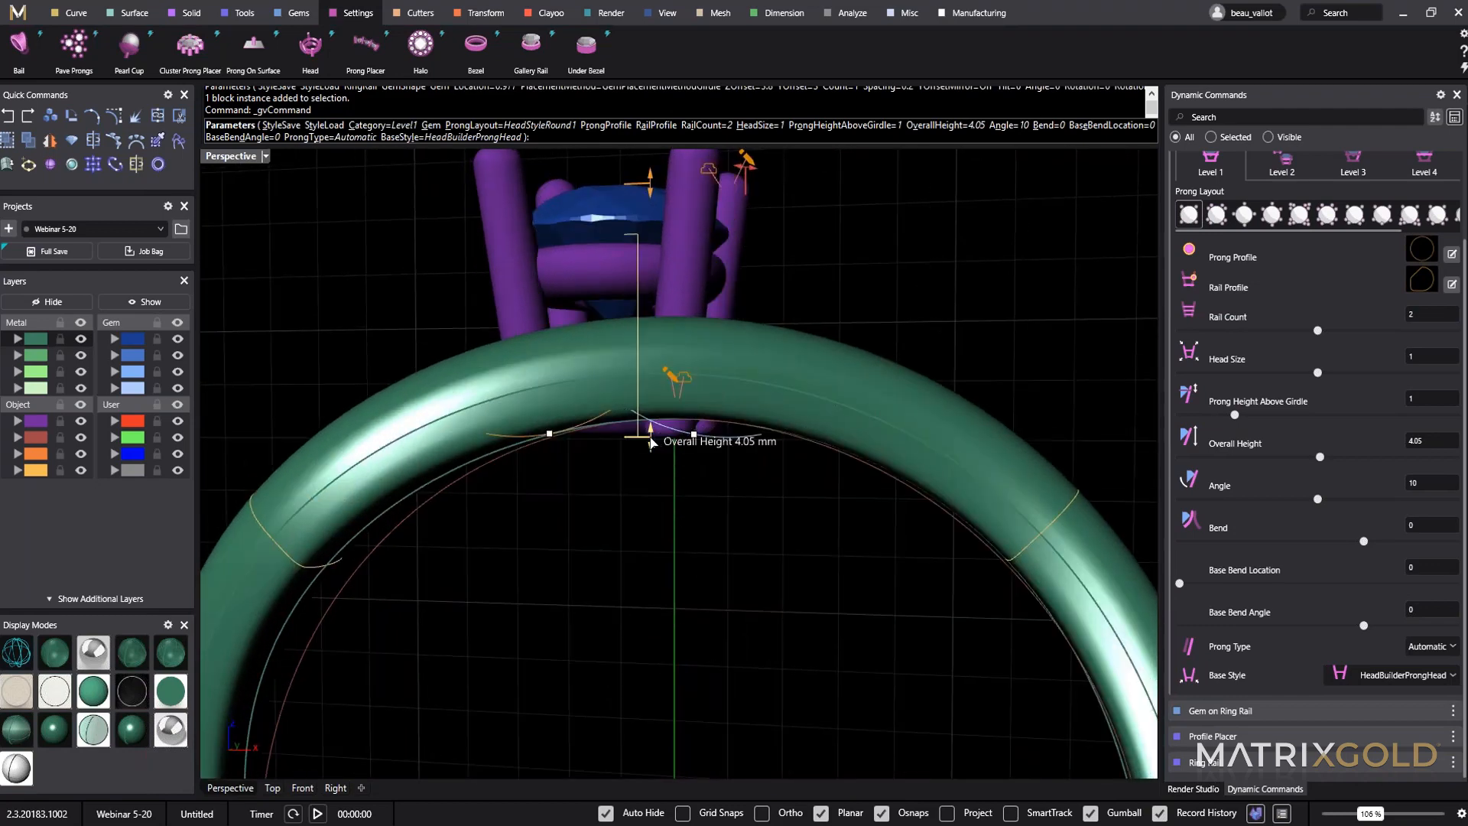
pyautogui.moveTo(634, 428); pyautogui.dragTo(637, 416)
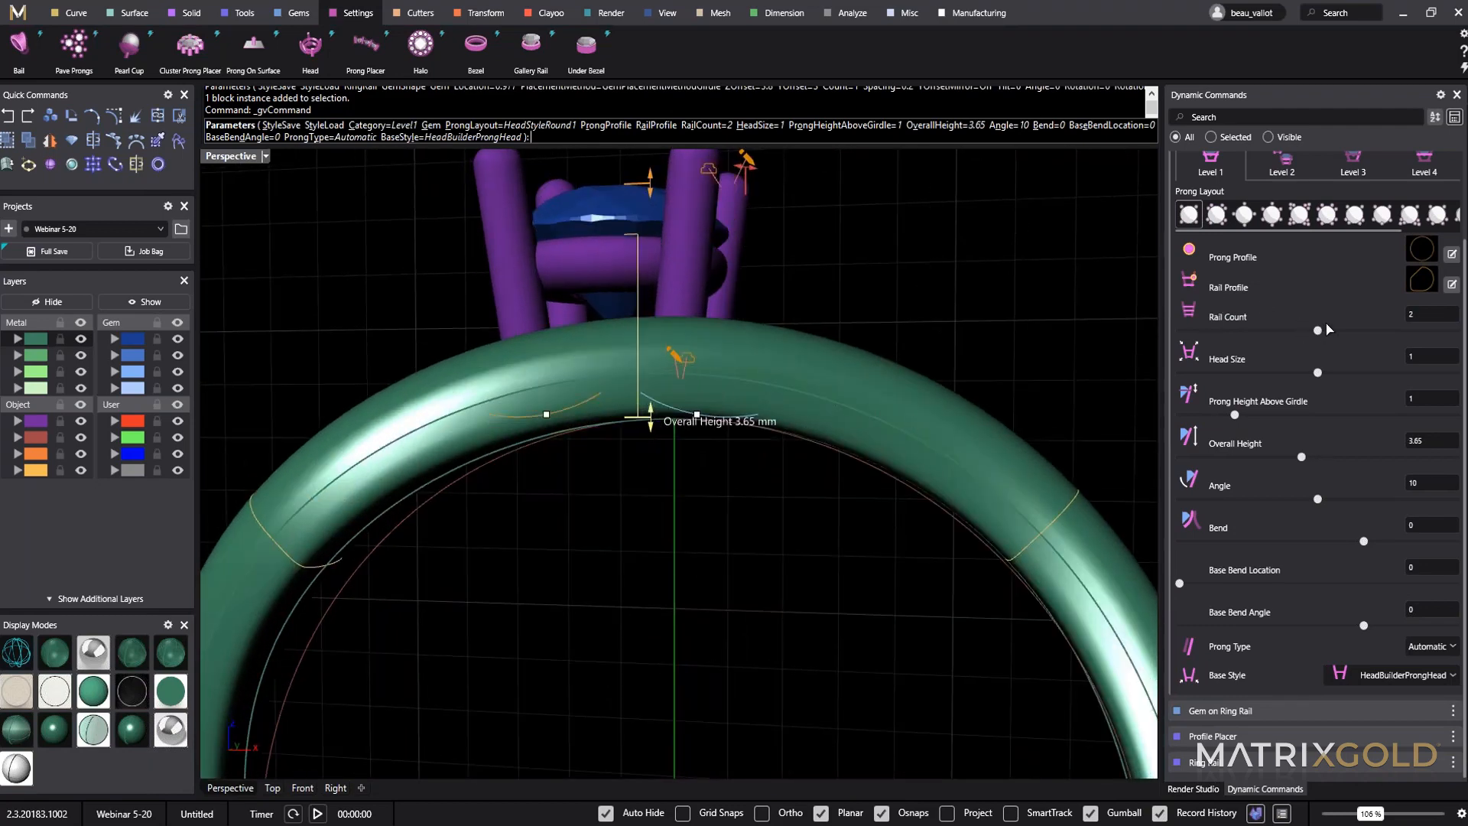
# Set the head's rail count to 1 and its prong height above the girdle to 0.
pyautogui.moveTo(1317, 331); pyautogui.dragTo(1249, 330)
pyautogui.moveTo(657, 413); pyautogui.dragTo(625, 417, button='right')
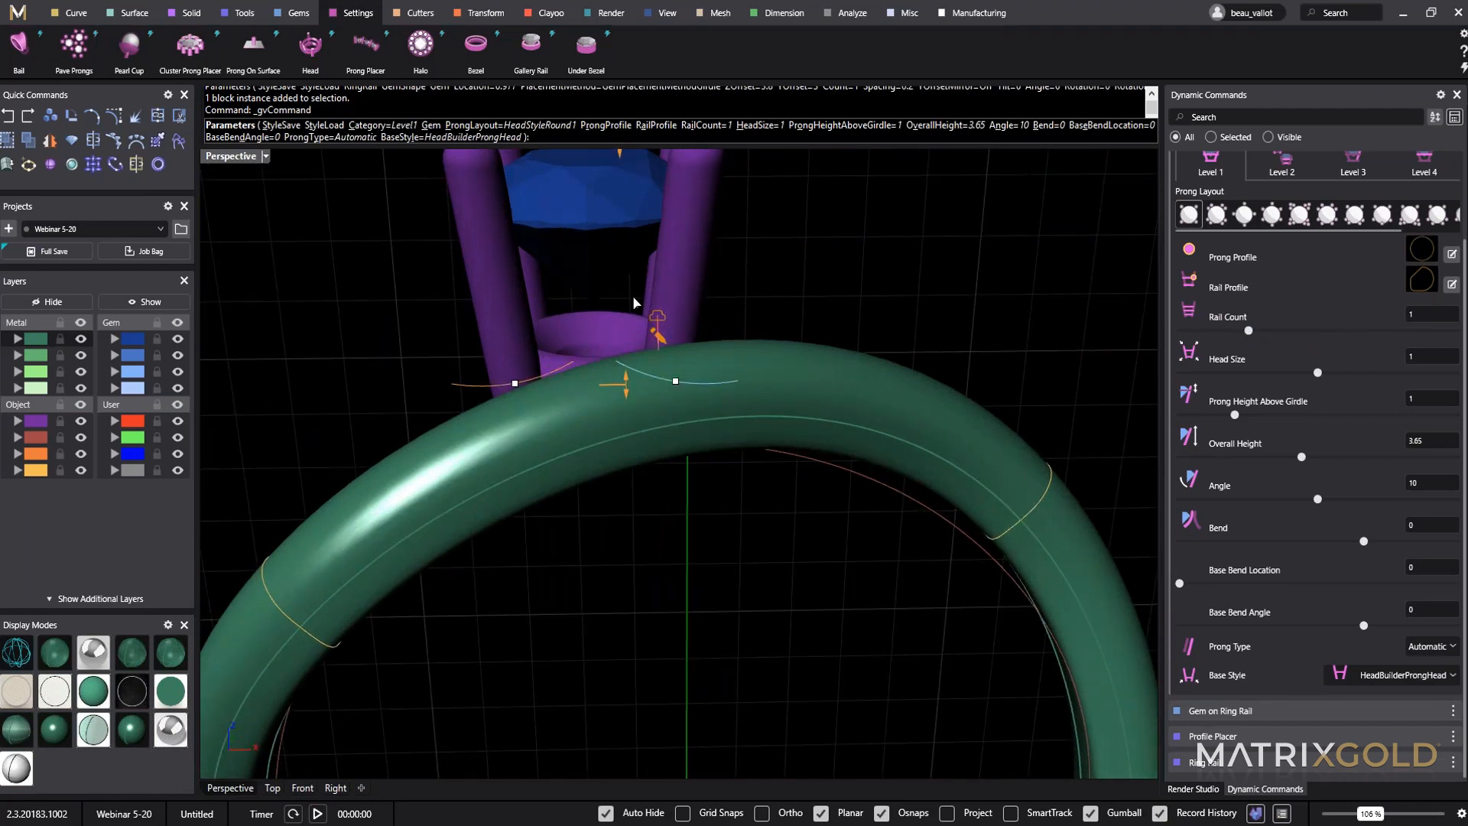
pyautogui.moveTo(633, 303); pyautogui.dragTo(685, 387, button='right')
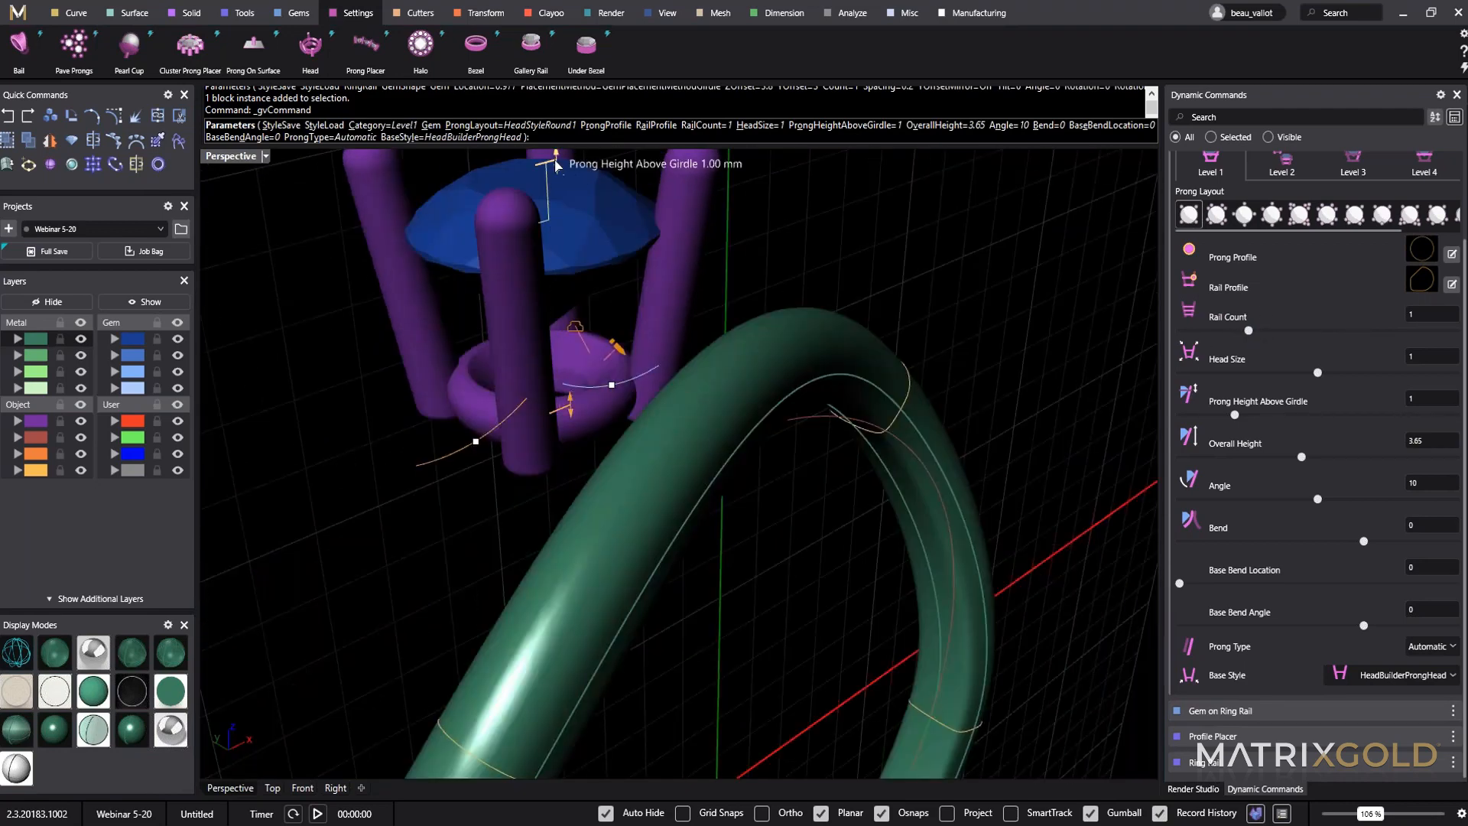
pyautogui.moveTo(560, 205); pyautogui.dragTo(563, 268)
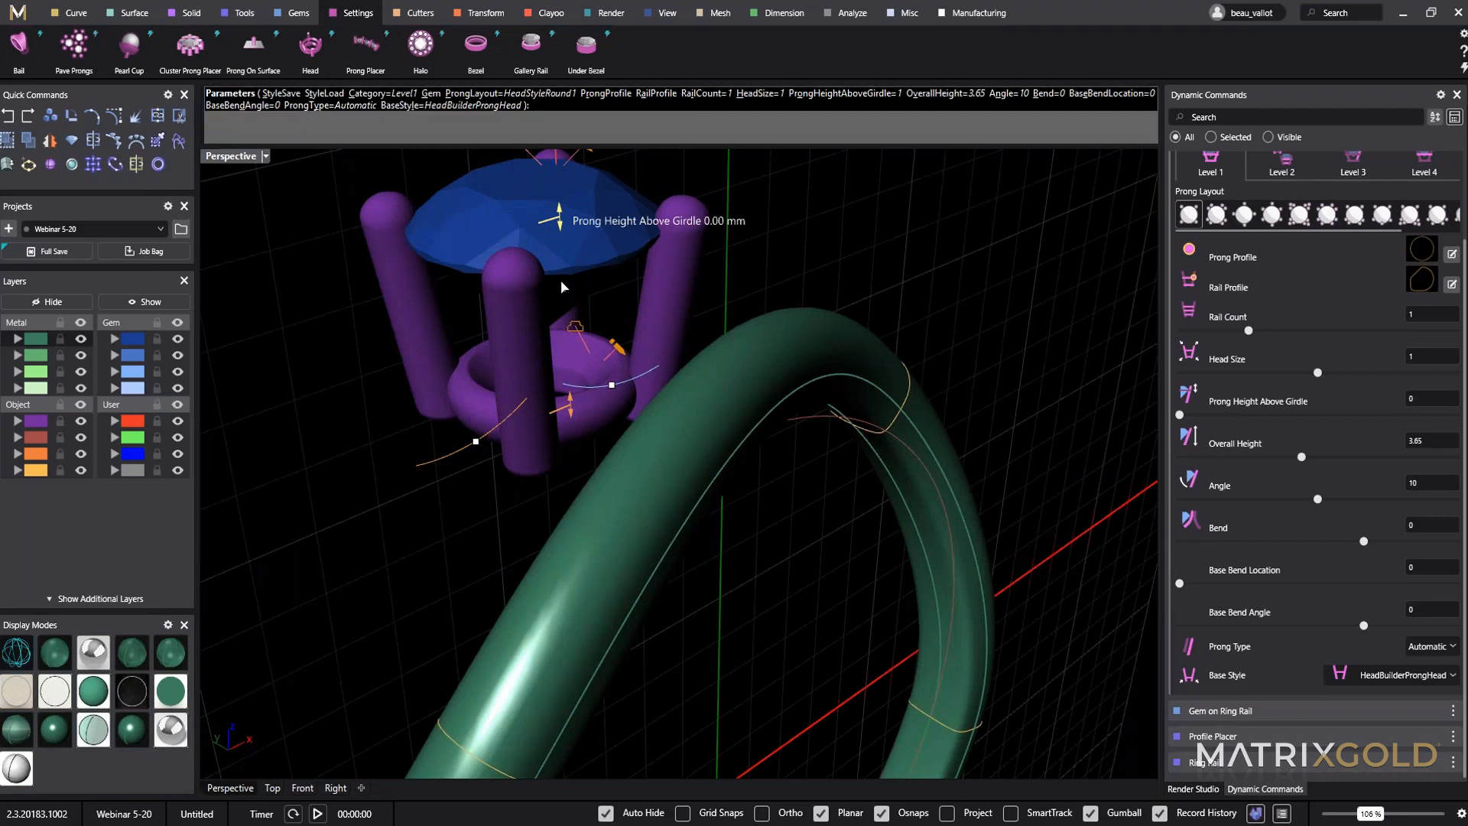
# Change the head's rail profile to a rounded square.
pyautogui.keyDown('shift'); pyautogui.moveTo(564, 291); pyautogui.dragTo(603, 644, button='right'); pyautogui.keyUp('shift')
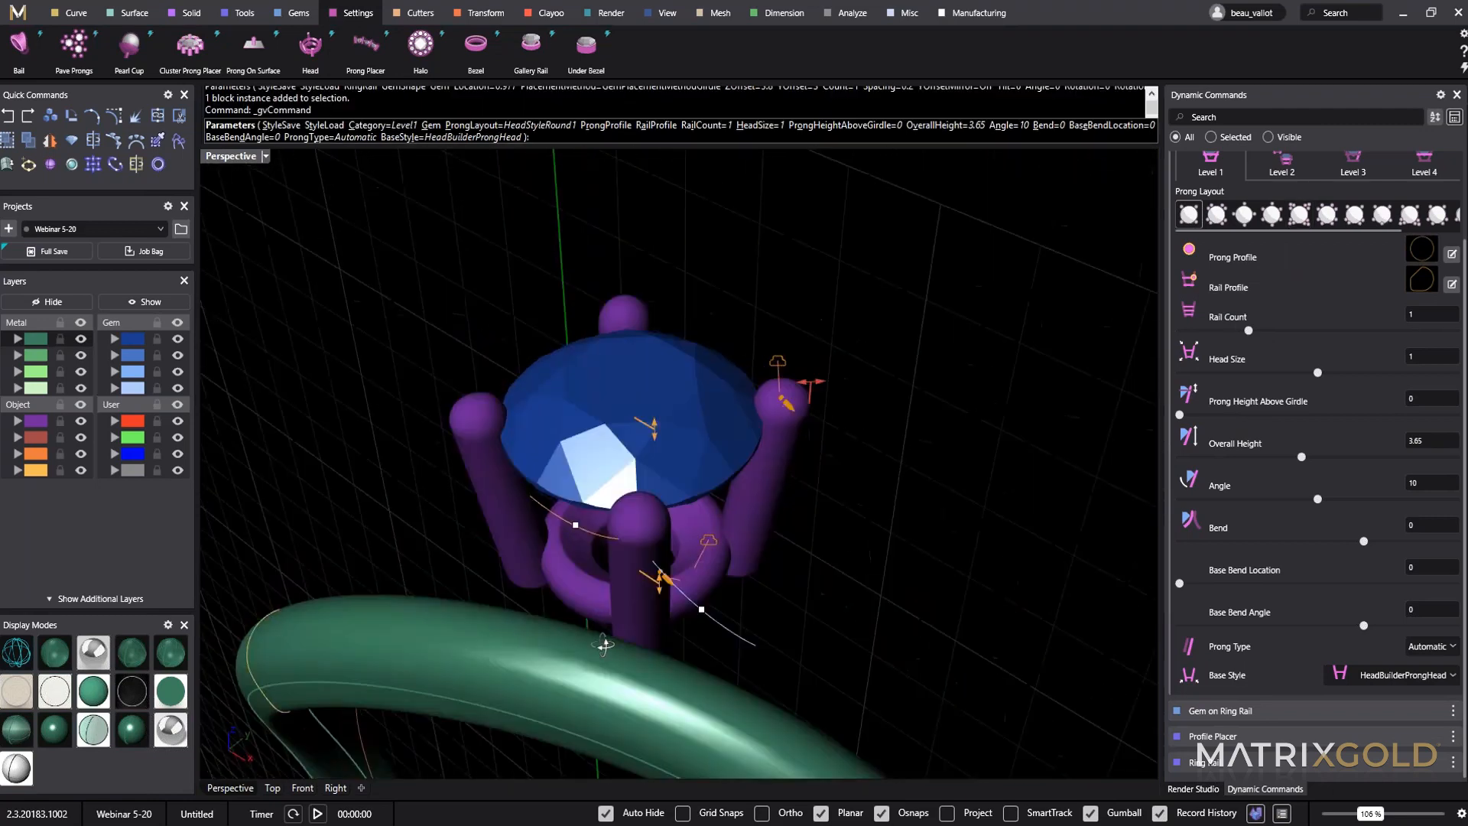
pyautogui.click(704, 545)
pyautogui.click(628, 536)
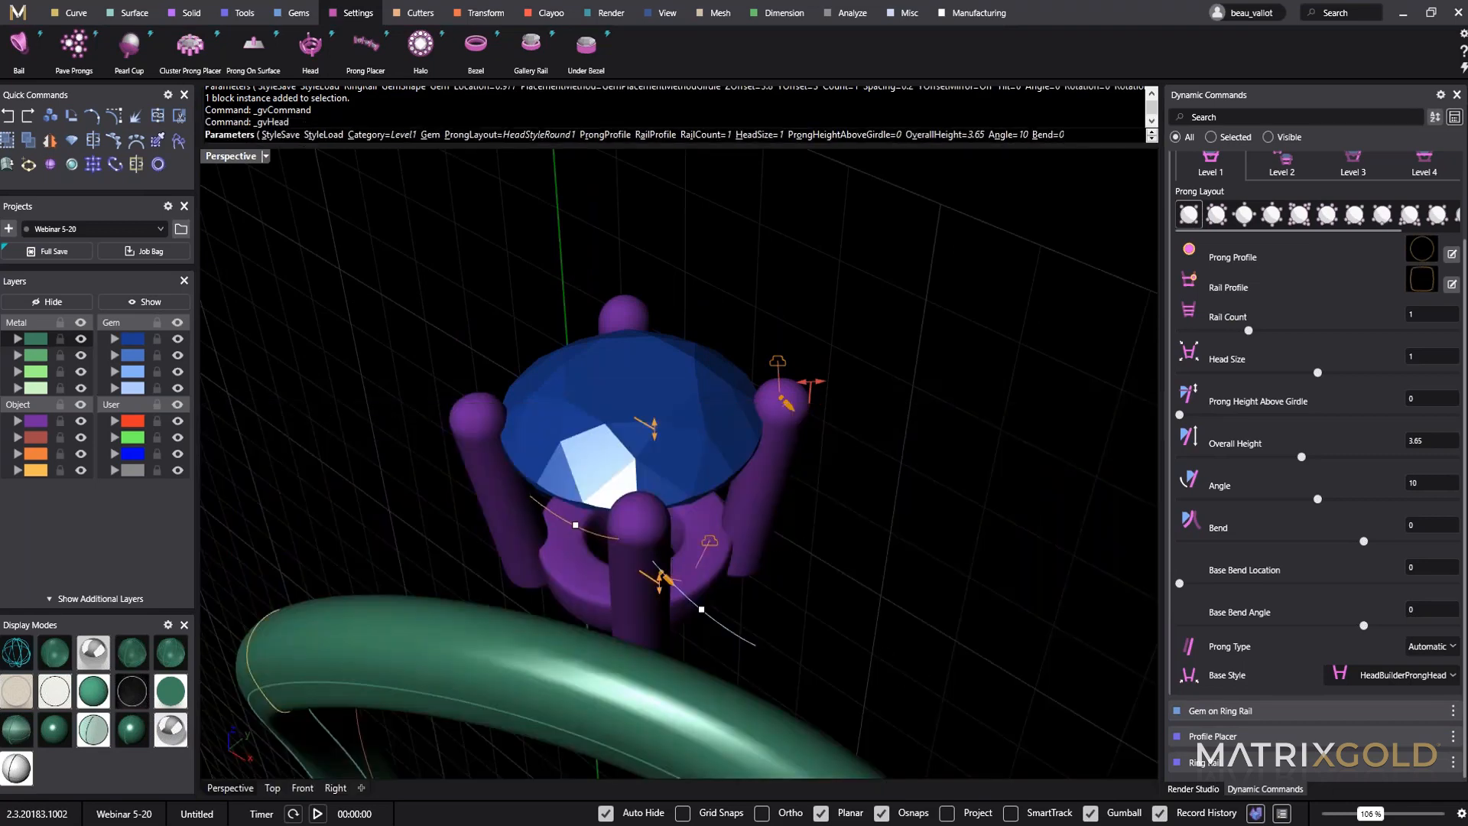
# Curve the head's prongs with a bend of -8.8 and an angle of 12.
pyautogui.moveTo(644, 608); pyautogui.dragTo(687, 564, button='right')
pyautogui.scroll(6, 687, 562)
pyautogui.moveTo(479, 602); pyautogui.dragTo(551, 583, button='right')
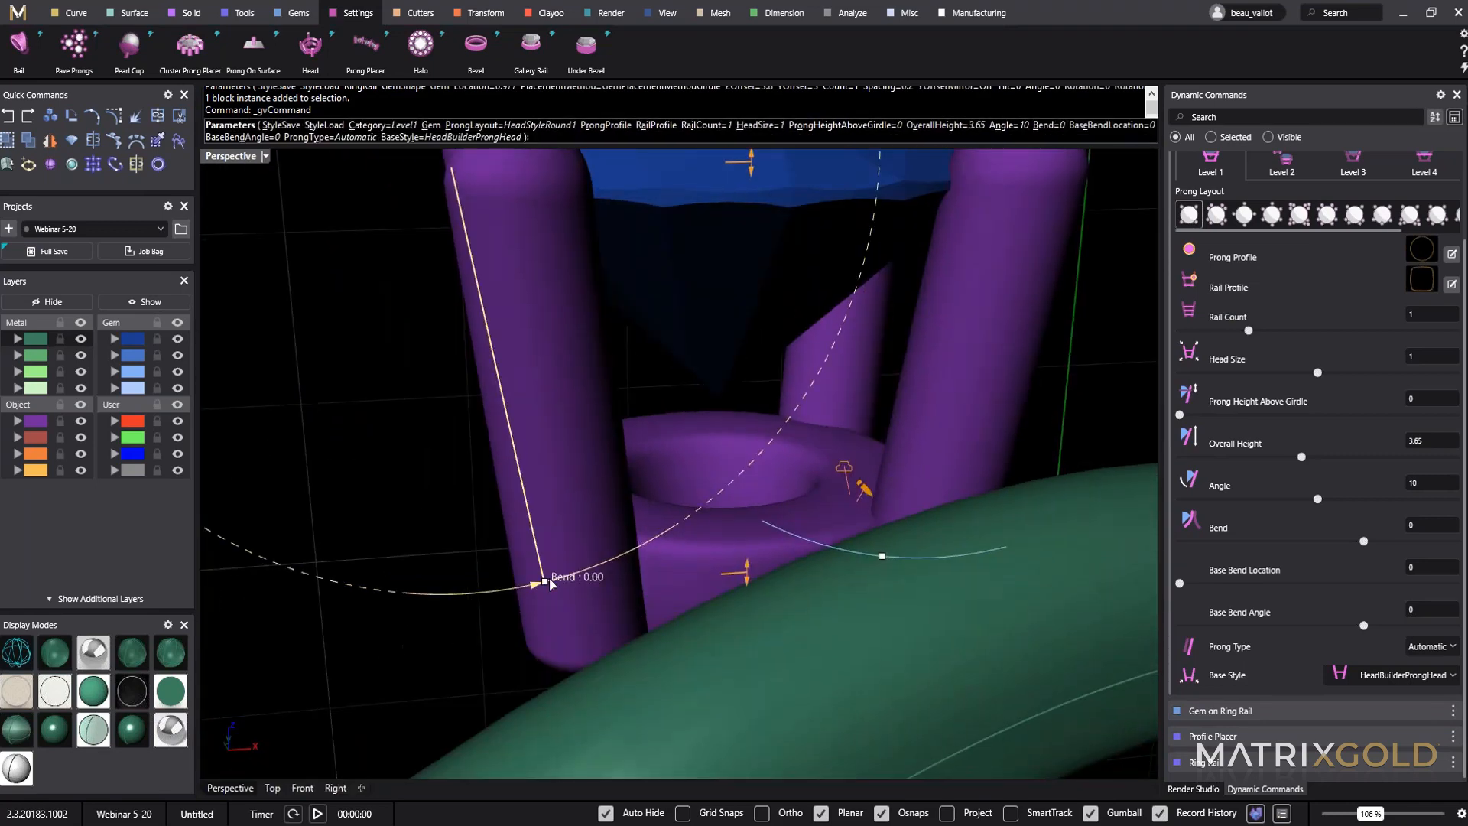
pyautogui.moveTo(540, 590); pyautogui.dragTo(543, 594)
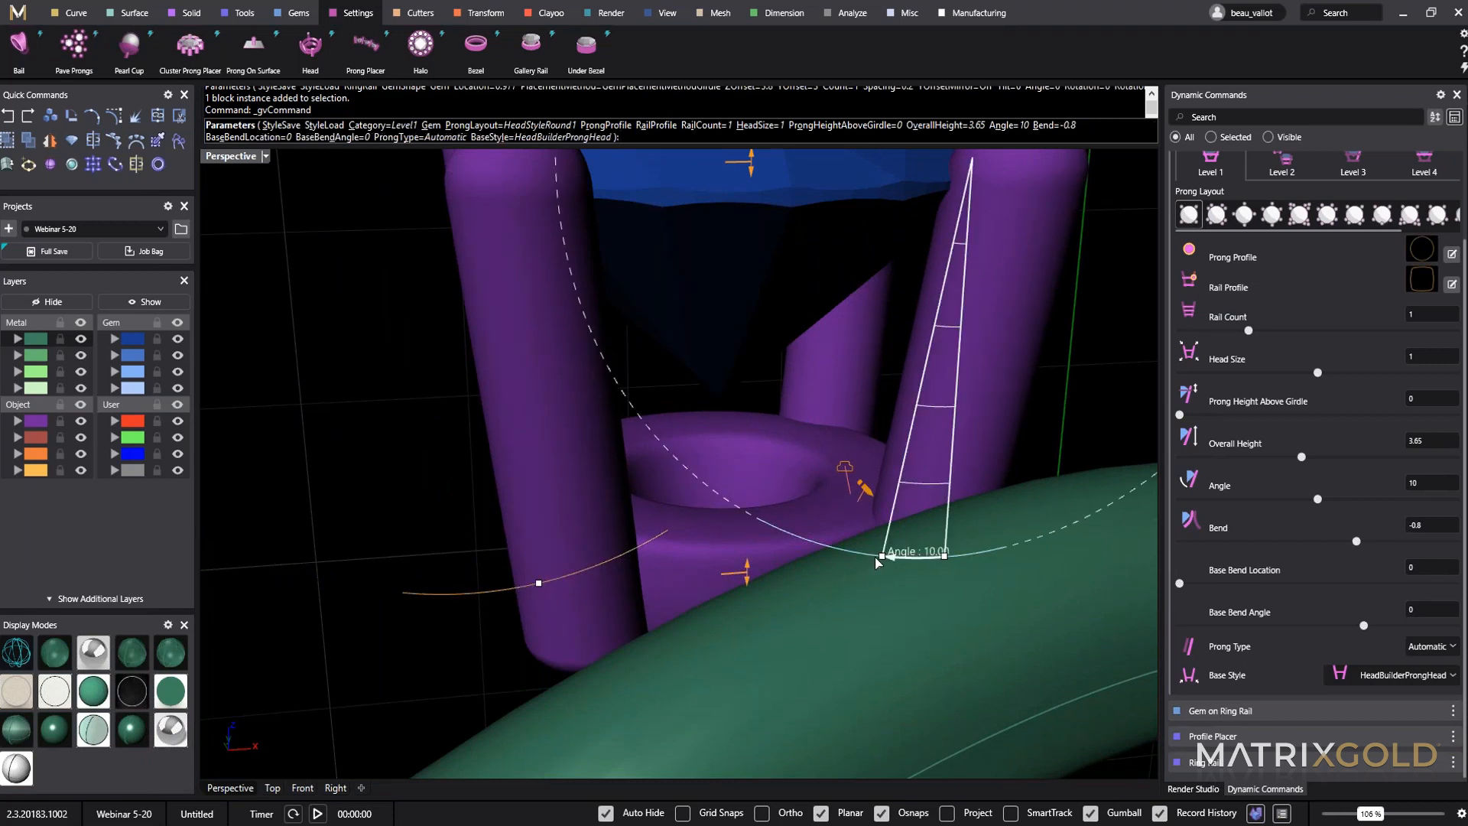
pyautogui.moveTo(902, 556); pyautogui.dragTo(909, 554)
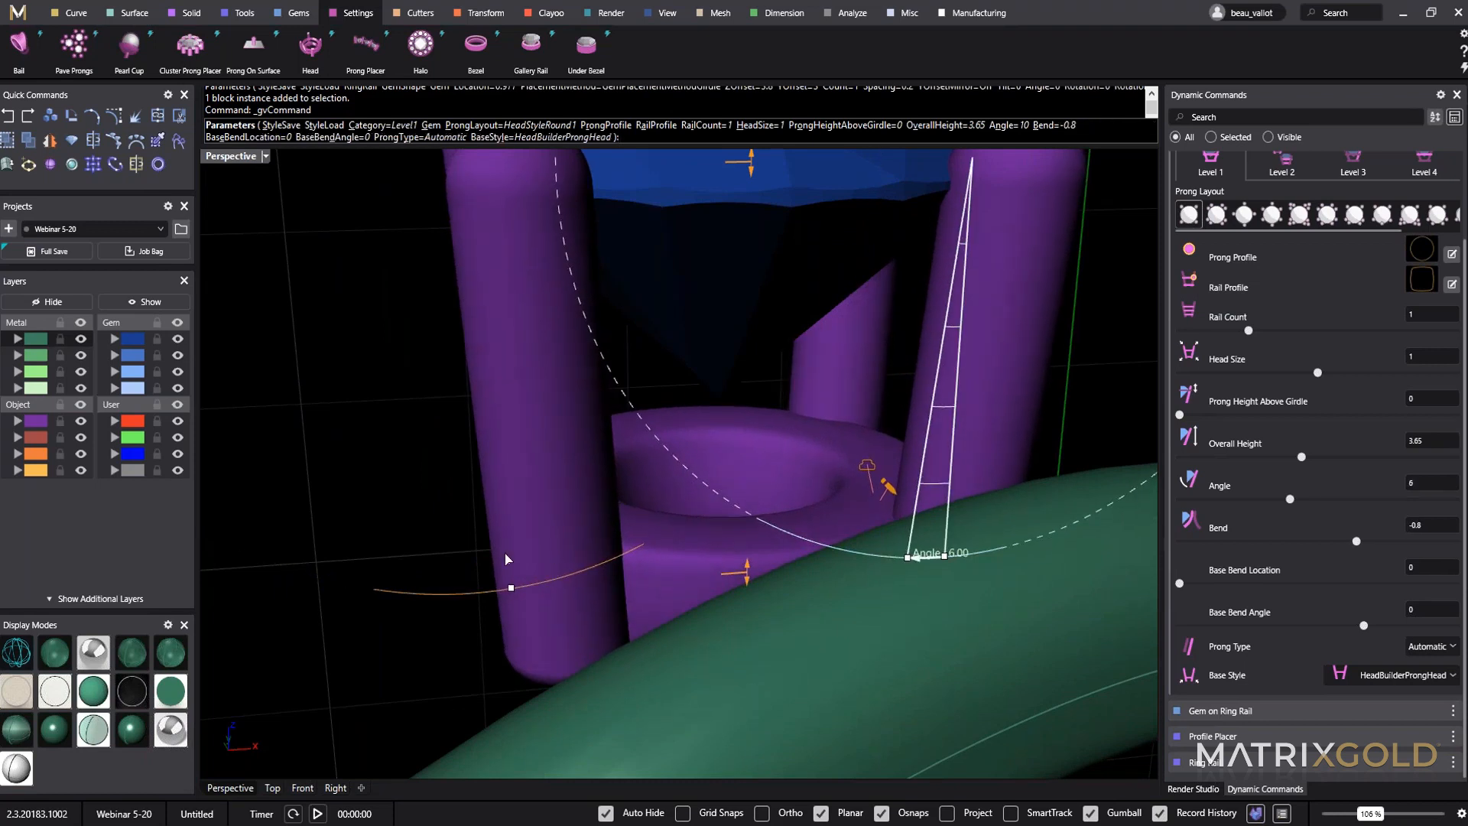
pyautogui.moveTo(467, 598); pyautogui.dragTo(453, 603)
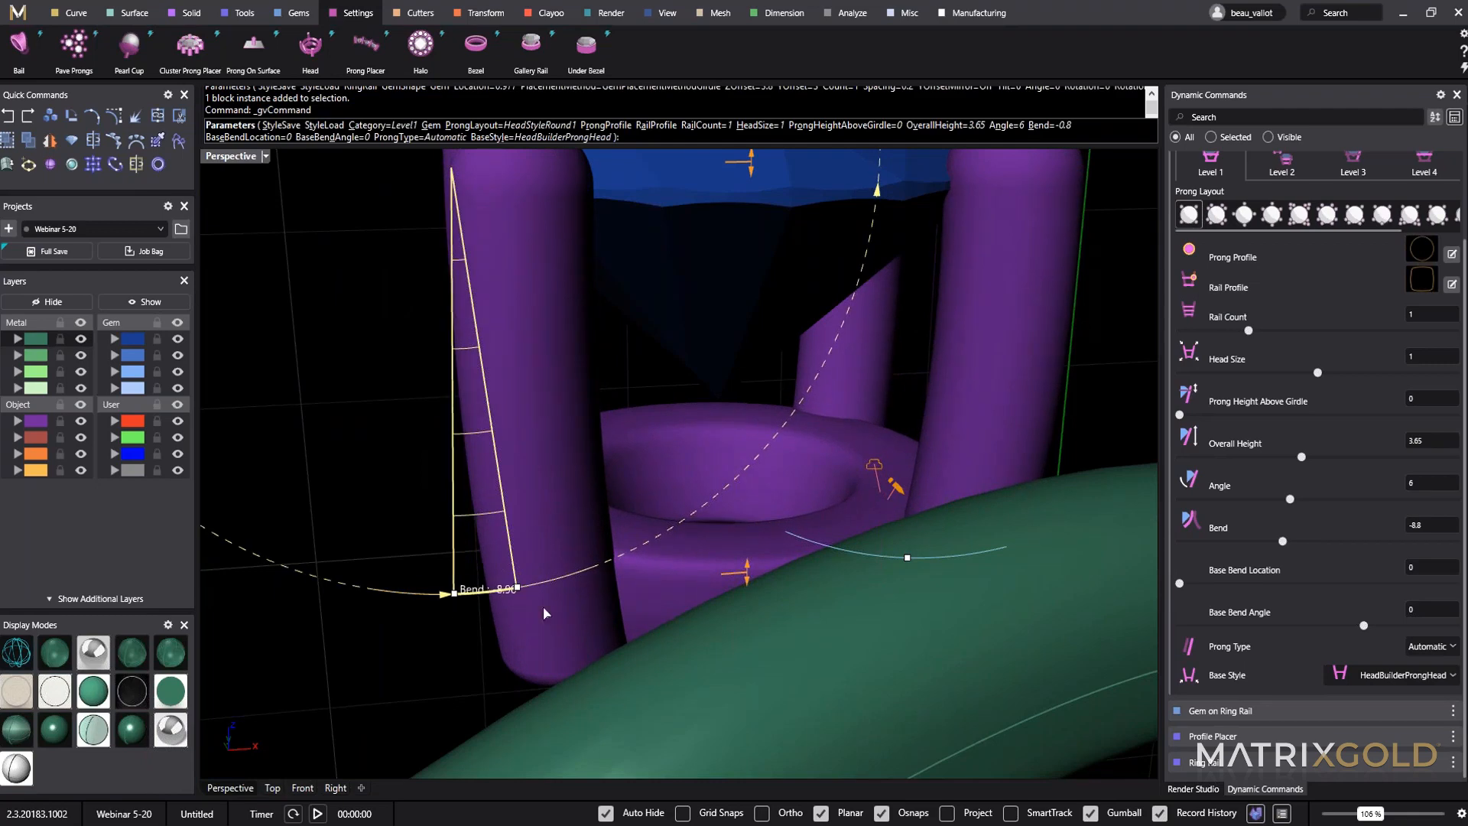
pyautogui.moveTo(885, 565); pyautogui.dragTo(861, 559)
pyautogui.scroll(-4, 722, 551)
pyautogui.moveTo(721, 561); pyautogui.dragTo(874, 522, button='right')
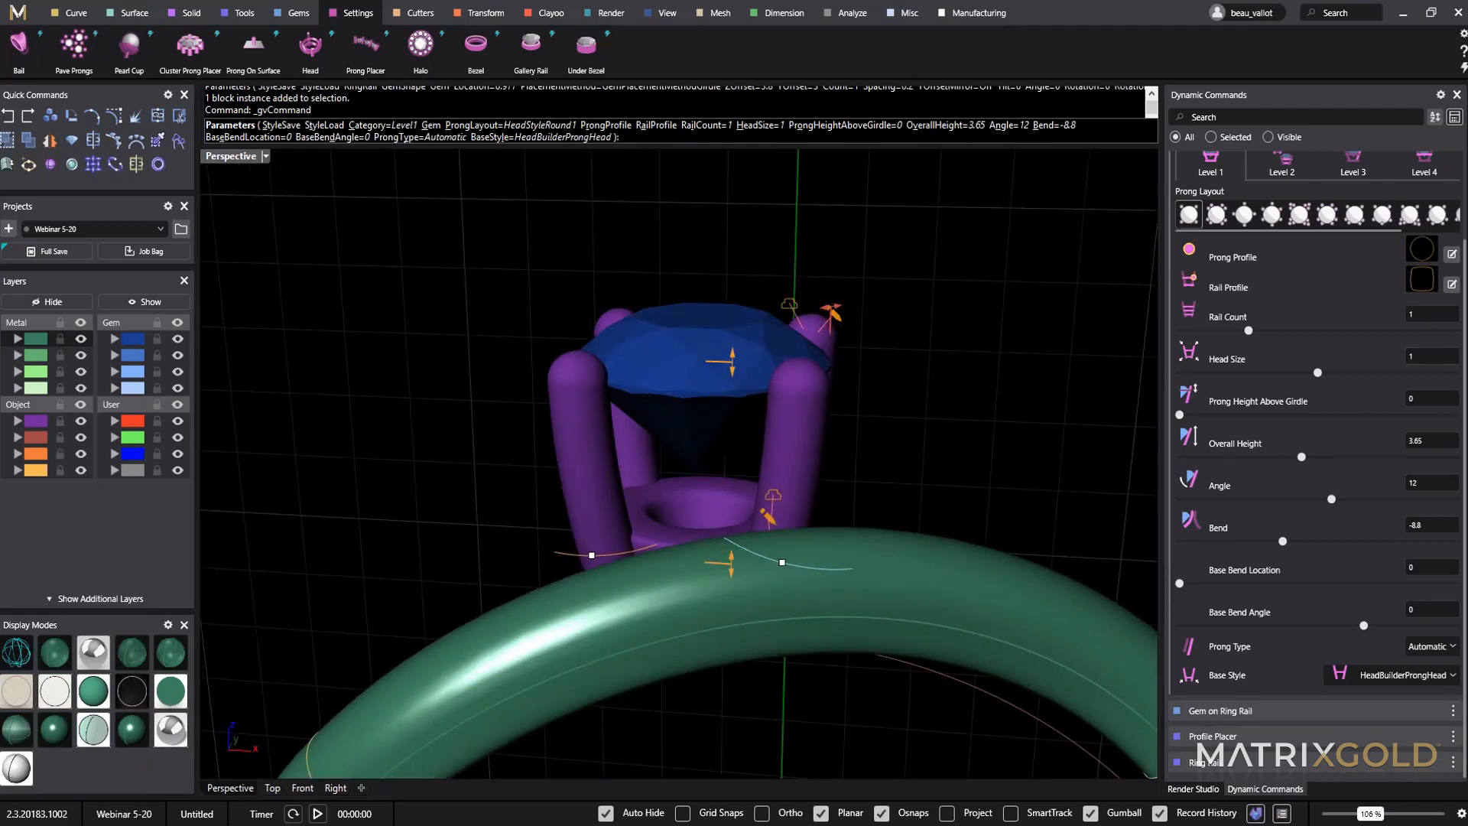
# Enlarge the interface scale to 130%.
pyautogui.scroll(2, 1315, 459)
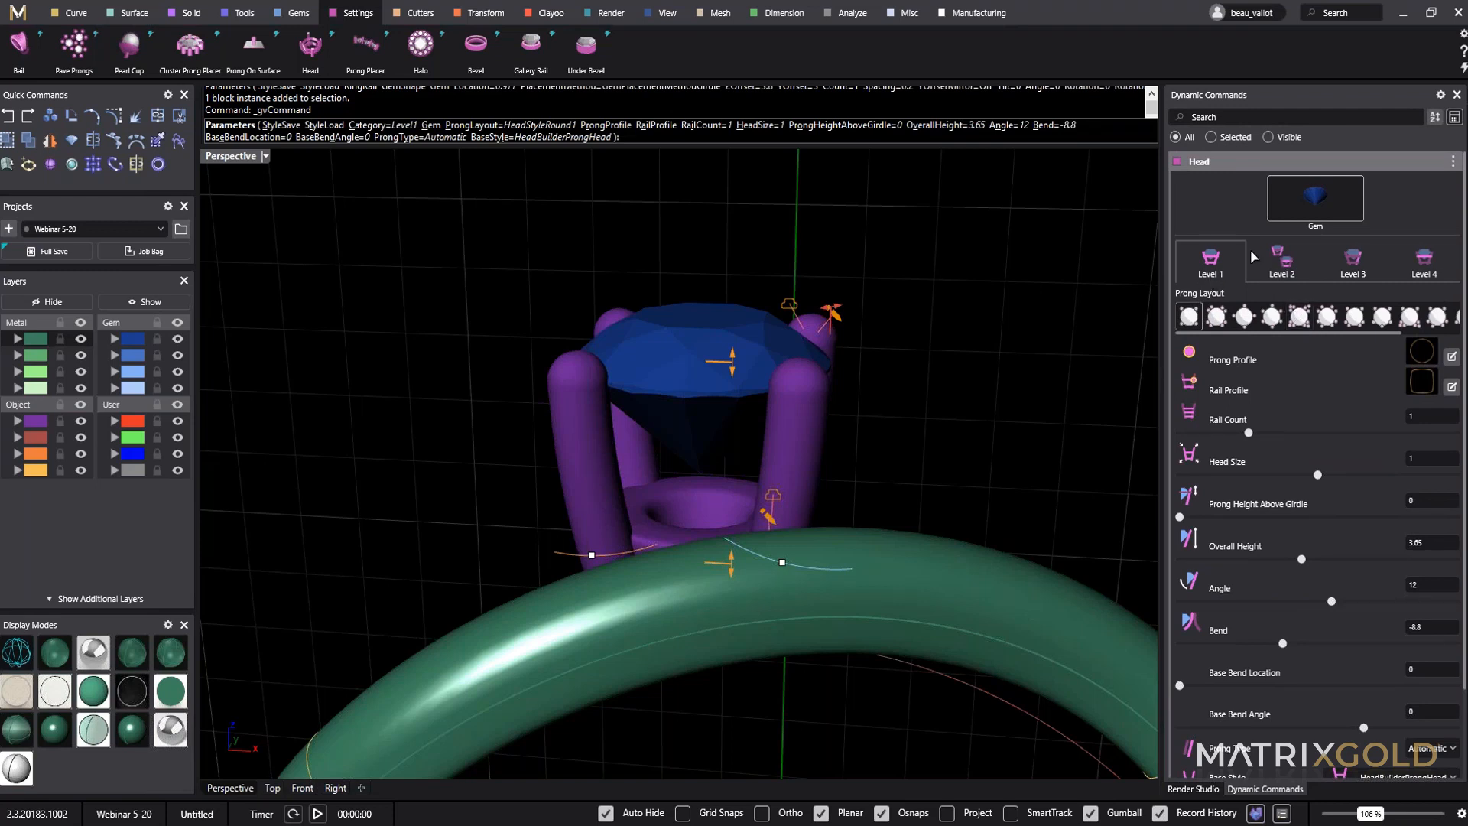
pyautogui.click(1375, 818)
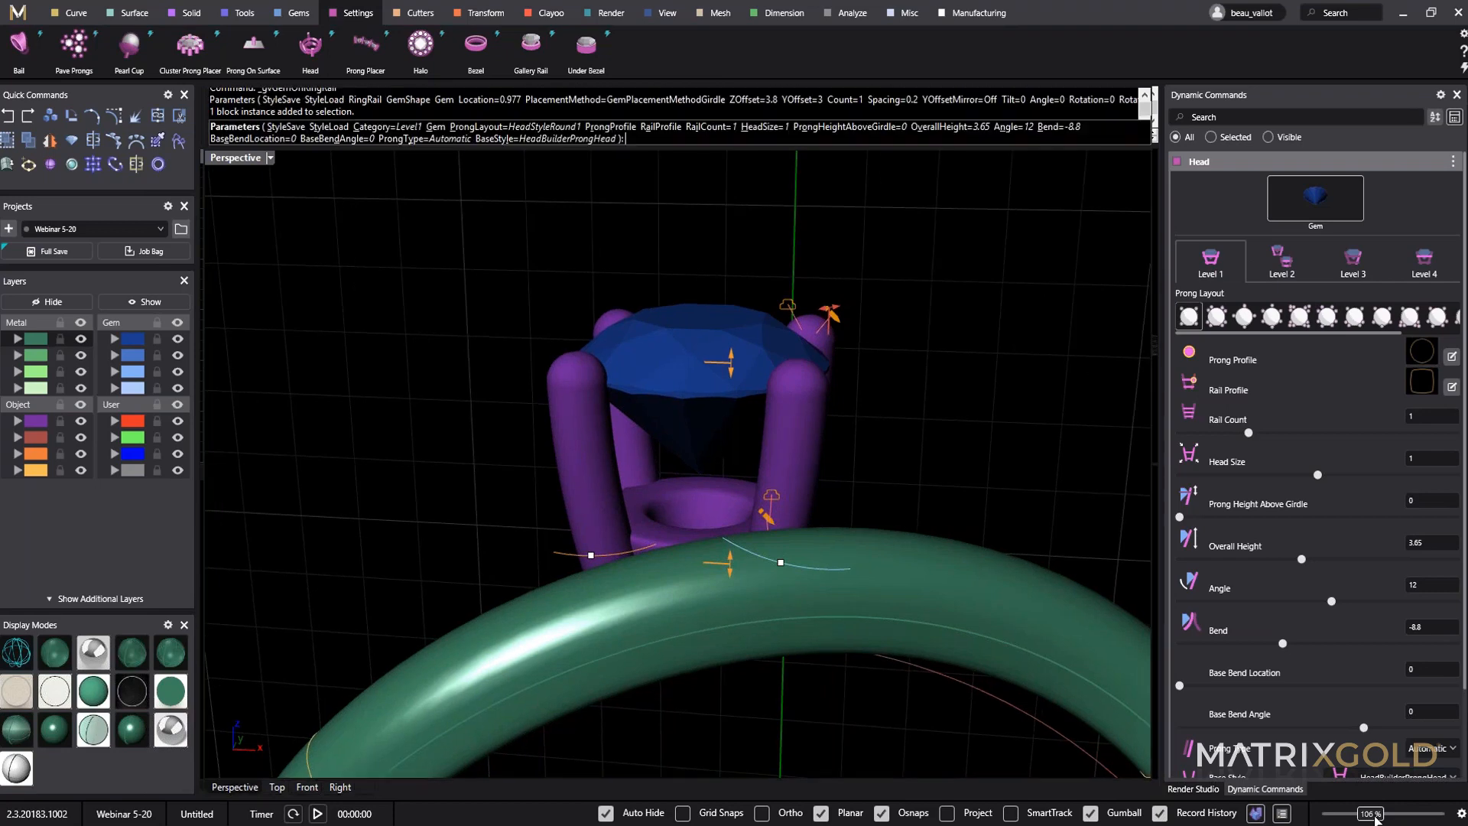
pyautogui.moveTo(1375, 818); pyautogui.dragTo(1386, 817)
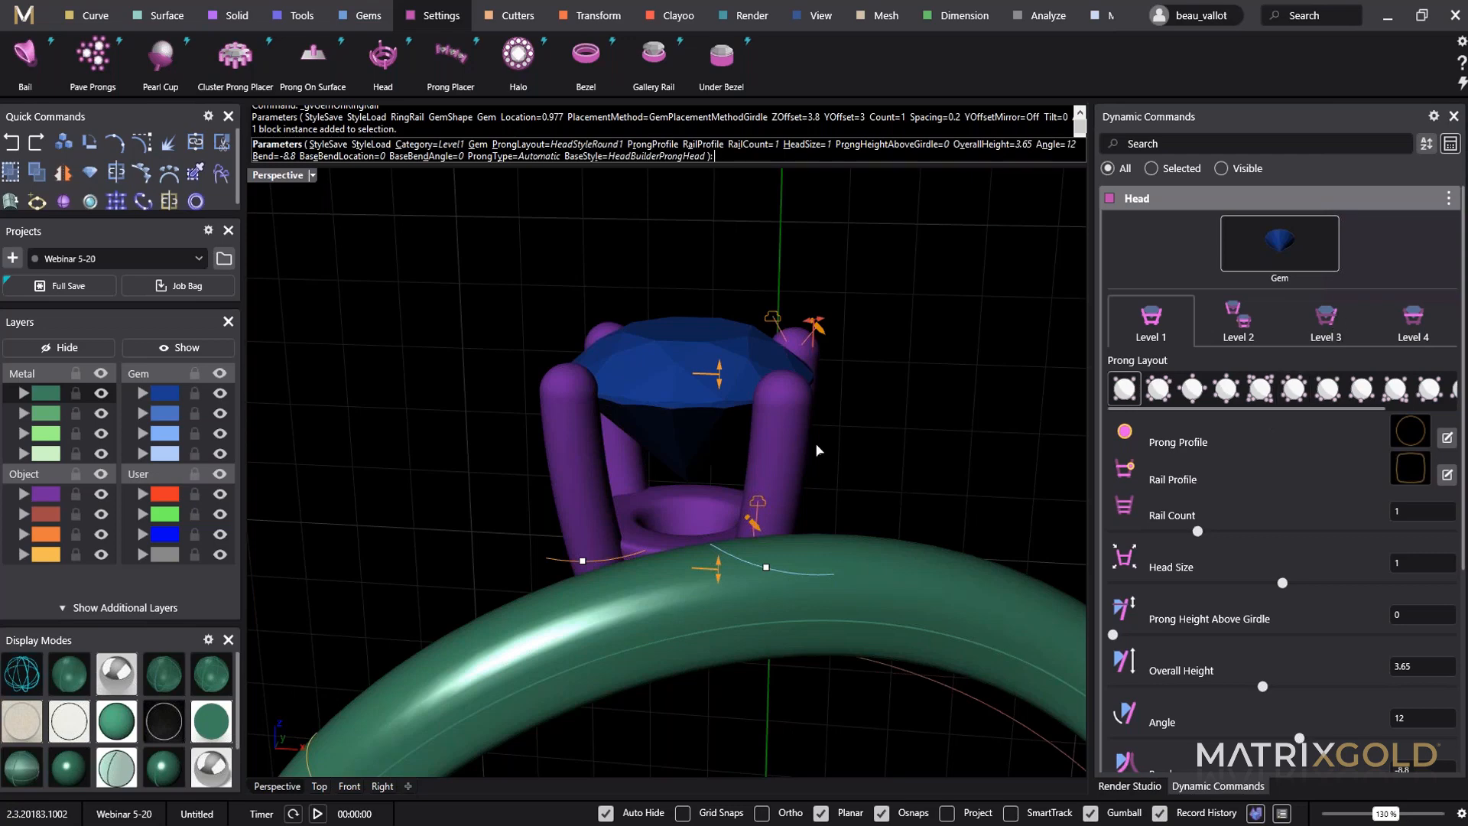
# Set the head's top prong dome height to 1.5 mm and its dome rotation to 72, bending the tips over the gem.
pyautogui.moveTo(817, 445); pyautogui.dragTo(799, 519, button='right')
pyautogui.click(1341, 331)
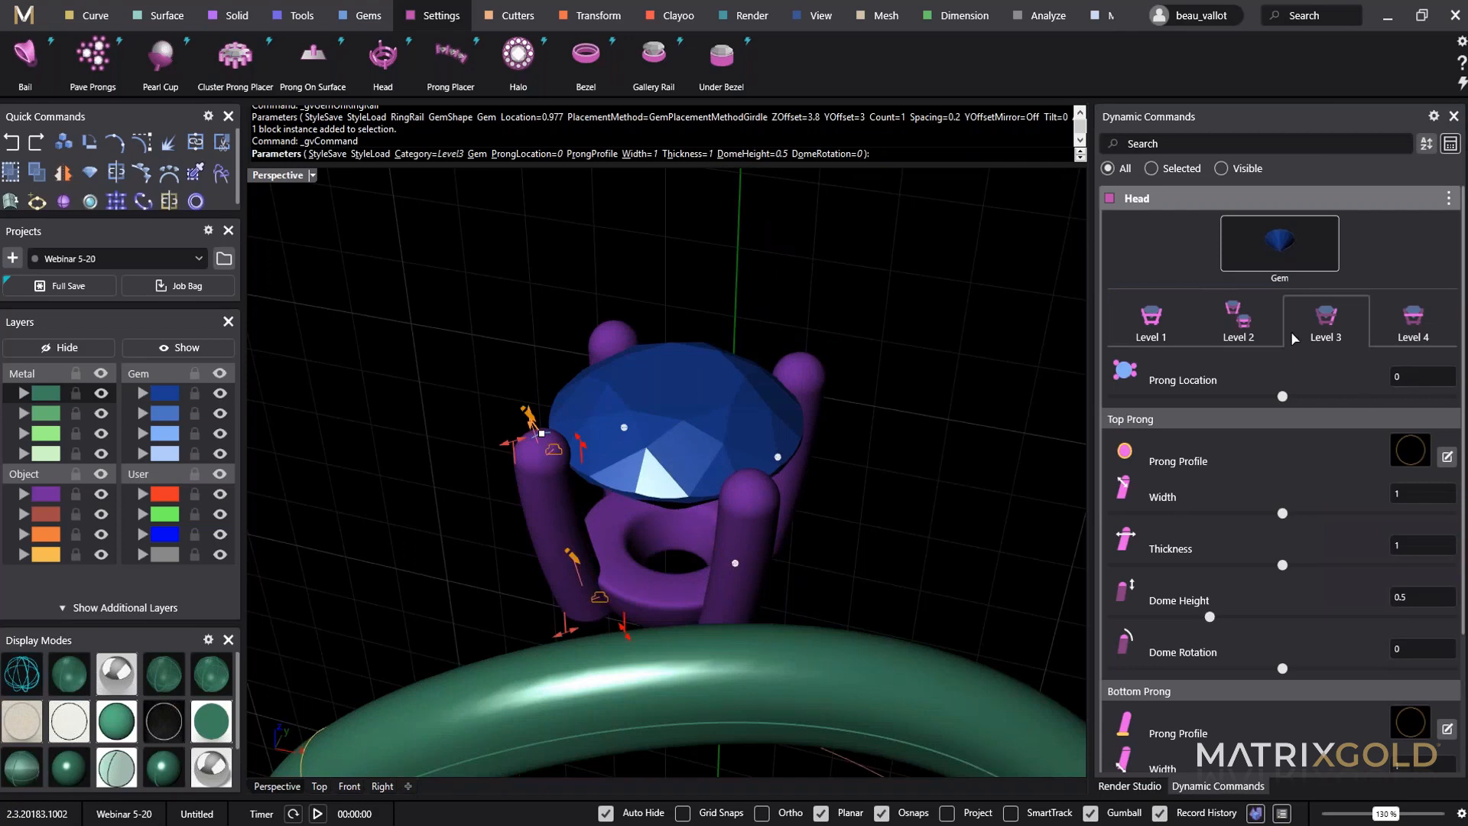
pyautogui.click(1268, 324)
pyautogui.moveTo(692, 536); pyautogui.dragTo(686, 472, button='right')
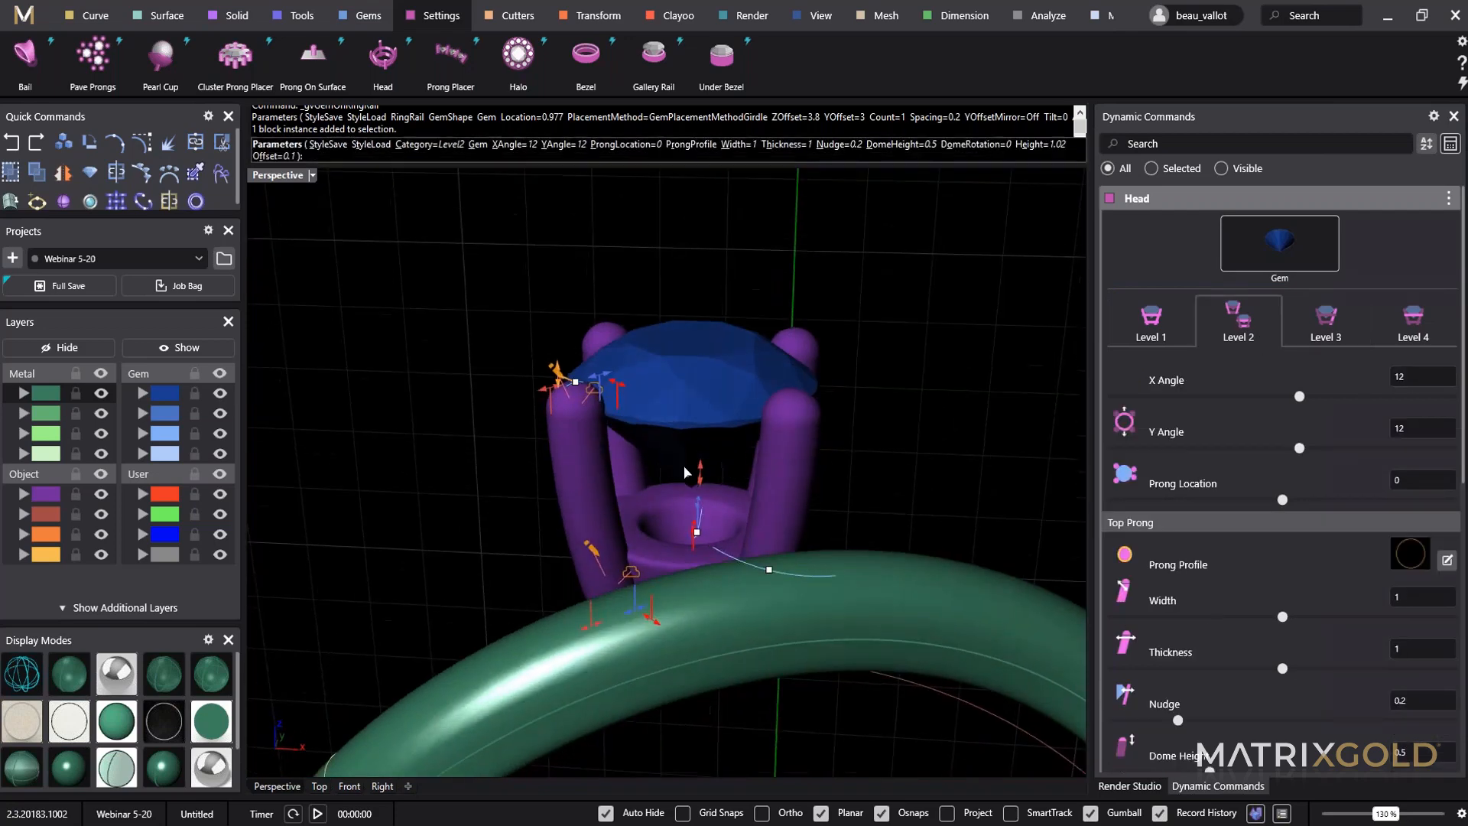
pyautogui.scroll(5, 557, 468)
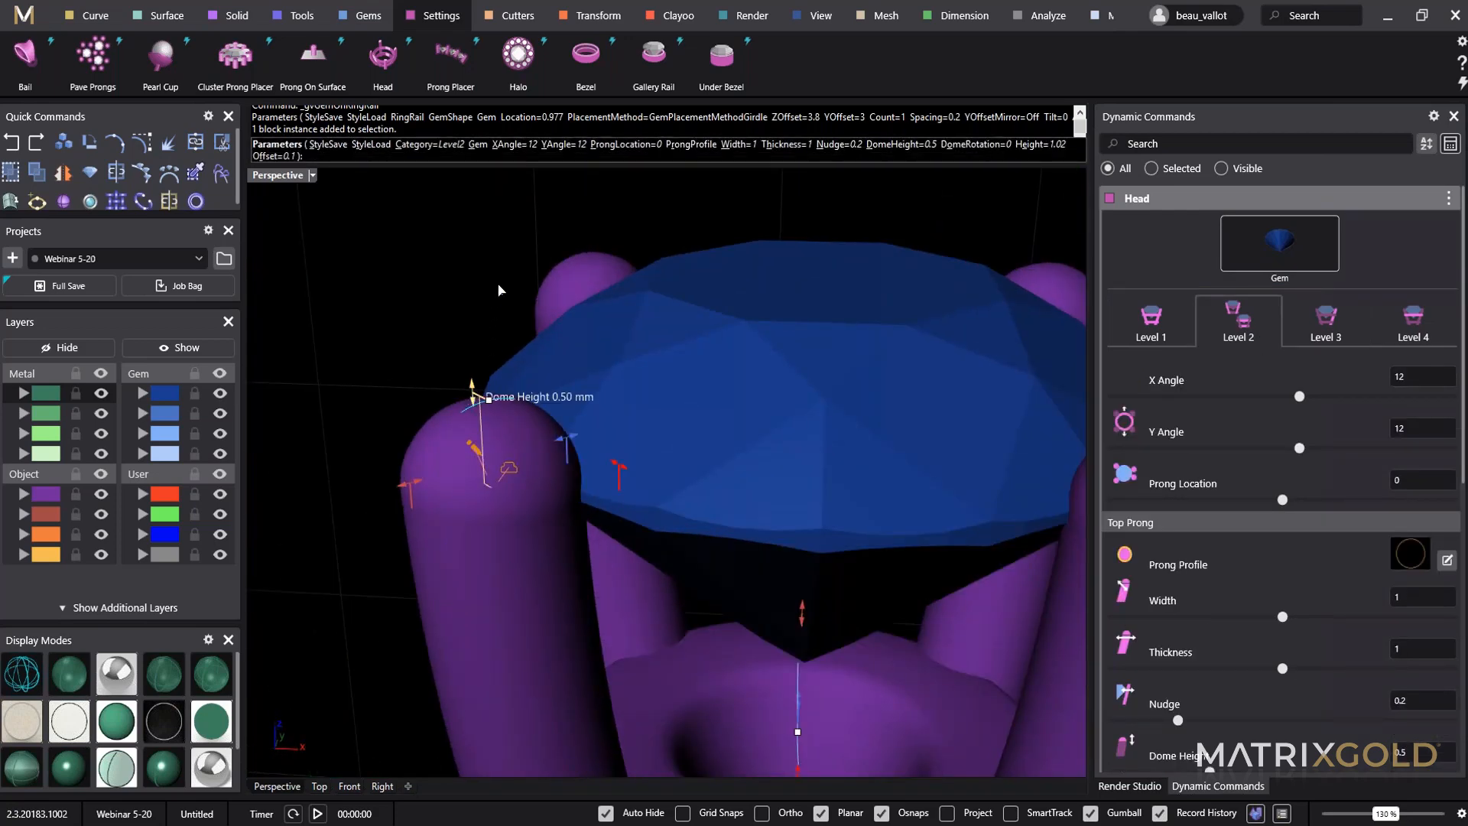
pyautogui.moveTo(499, 290); pyautogui.dragTo(562, 208)
pyautogui.scroll(-2, 585, 210)
pyautogui.moveTo(828, 350); pyautogui.dragTo(521, 409, button='right')
pyautogui.keyDown('shift'); pyautogui.moveTo(522, 408); pyautogui.dragTo(604, 481, button='right'); pyautogui.keyUp('shift')
pyautogui.moveTo(604, 482); pyautogui.dragTo(649, 496, button='right')
pyautogui.moveTo(575, 354); pyautogui.dragTo(758, 432)
pyautogui.moveTo(758, 428); pyautogui.dragTo(810, 447, button='right')
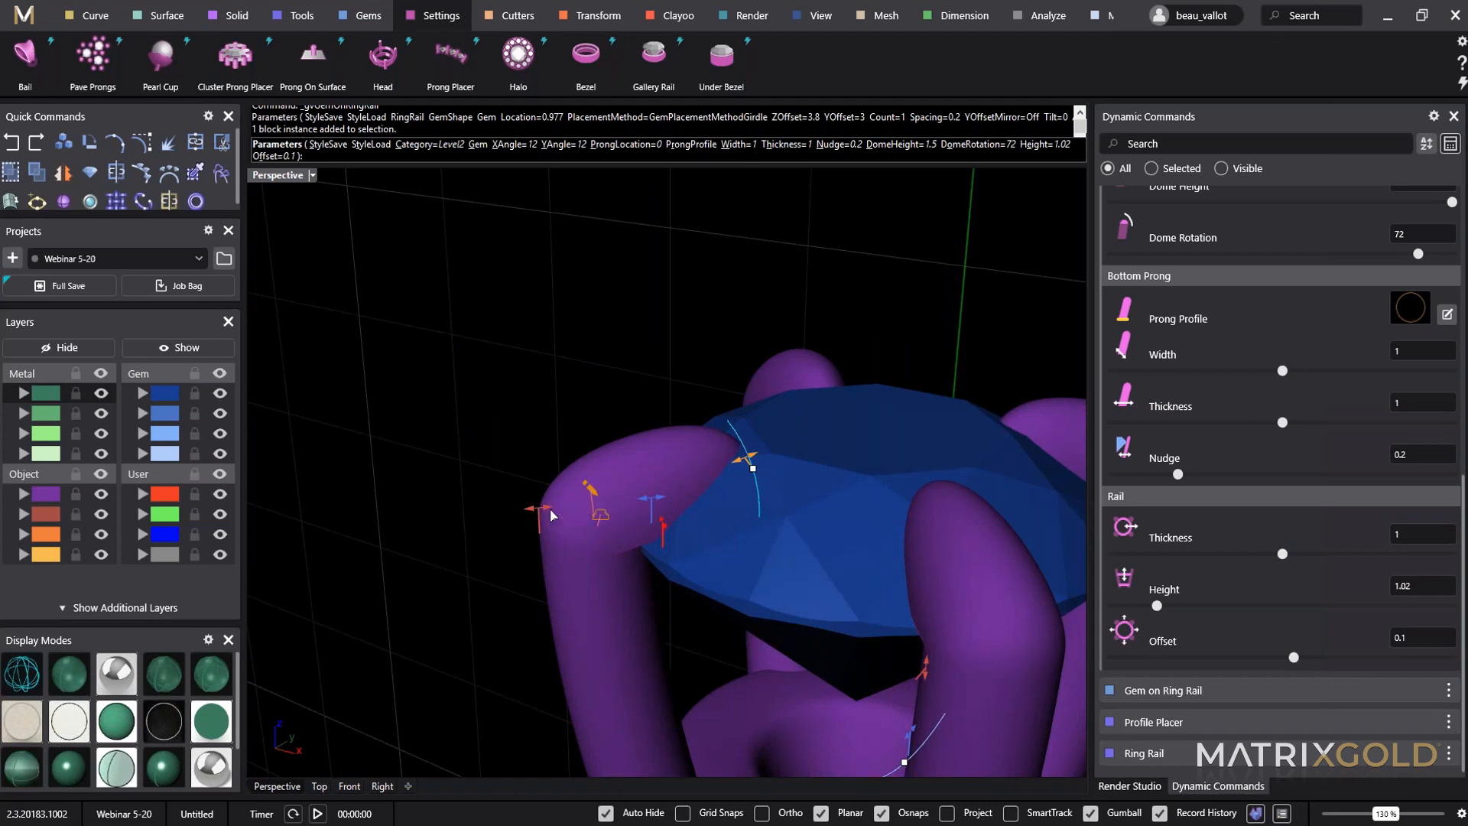
# Set the head's top prong thickness to 0.9 mm and its bottom prong nudge to 0.6 mm.
pyautogui.moveTo(547, 516); pyautogui.dragTo(552, 515)
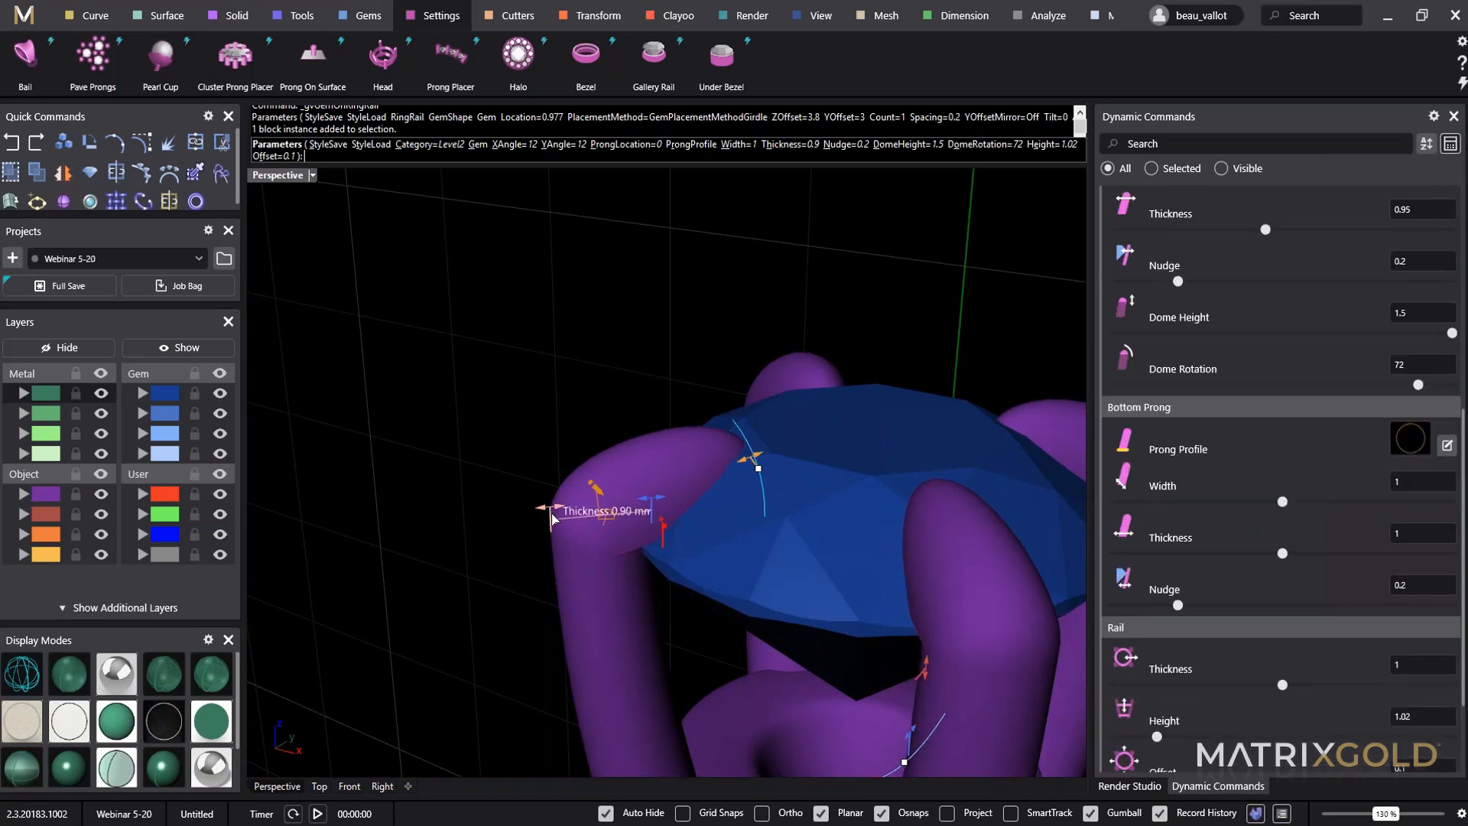
pyautogui.keyDown('shift'); pyautogui.moveTo(669, 506); pyautogui.dragTo(658, 277, button='right'); pyautogui.keyUp('shift')
pyautogui.moveTo(689, 683); pyautogui.dragTo(707, 697, button='right')
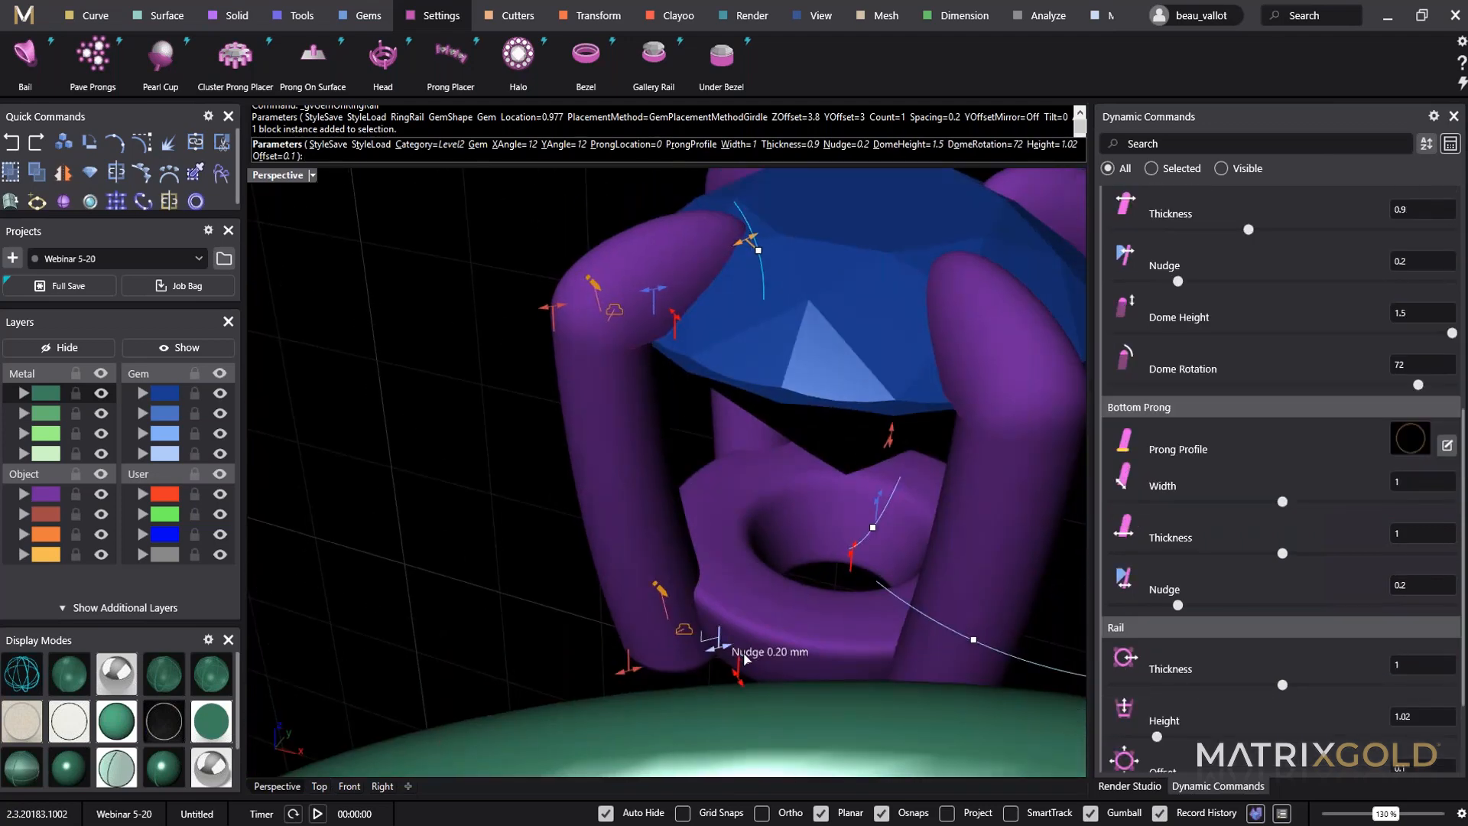
pyautogui.moveTo(746, 657); pyautogui.dragTo(755, 656)
pyautogui.moveTo(782, 664); pyautogui.dragTo(810, 467, button='right')
# Set the head's rail height to 1.05 mm and the bottom prong thickness to 0.9 mm.
pyautogui.moveTo(807, 434); pyautogui.dragTo(806, 420)
pyautogui.moveTo(807, 420); pyautogui.dragTo(605, 630, button='right')
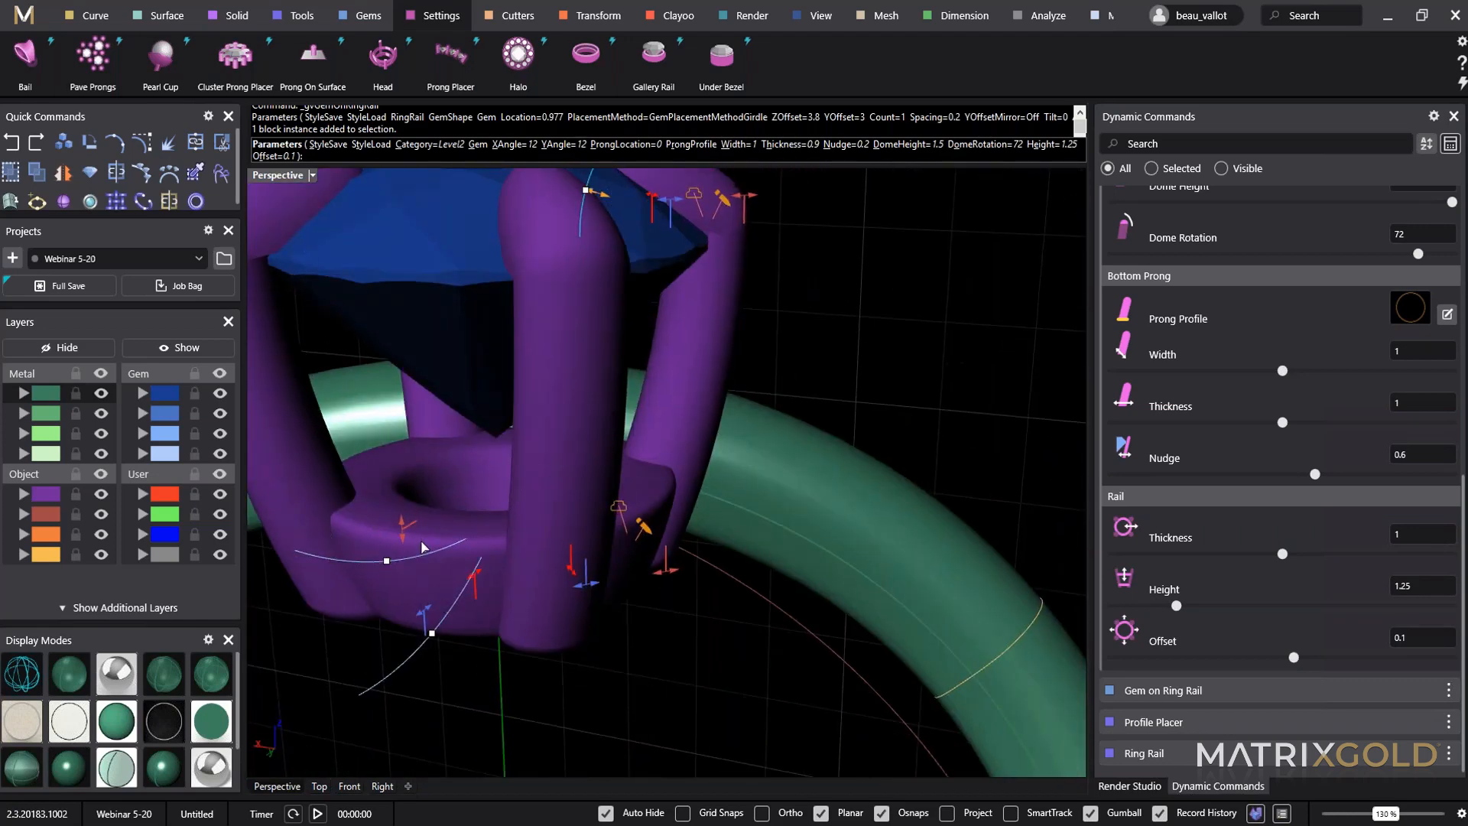
pyautogui.moveTo(397, 540); pyautogui.dragTo(394, 546)
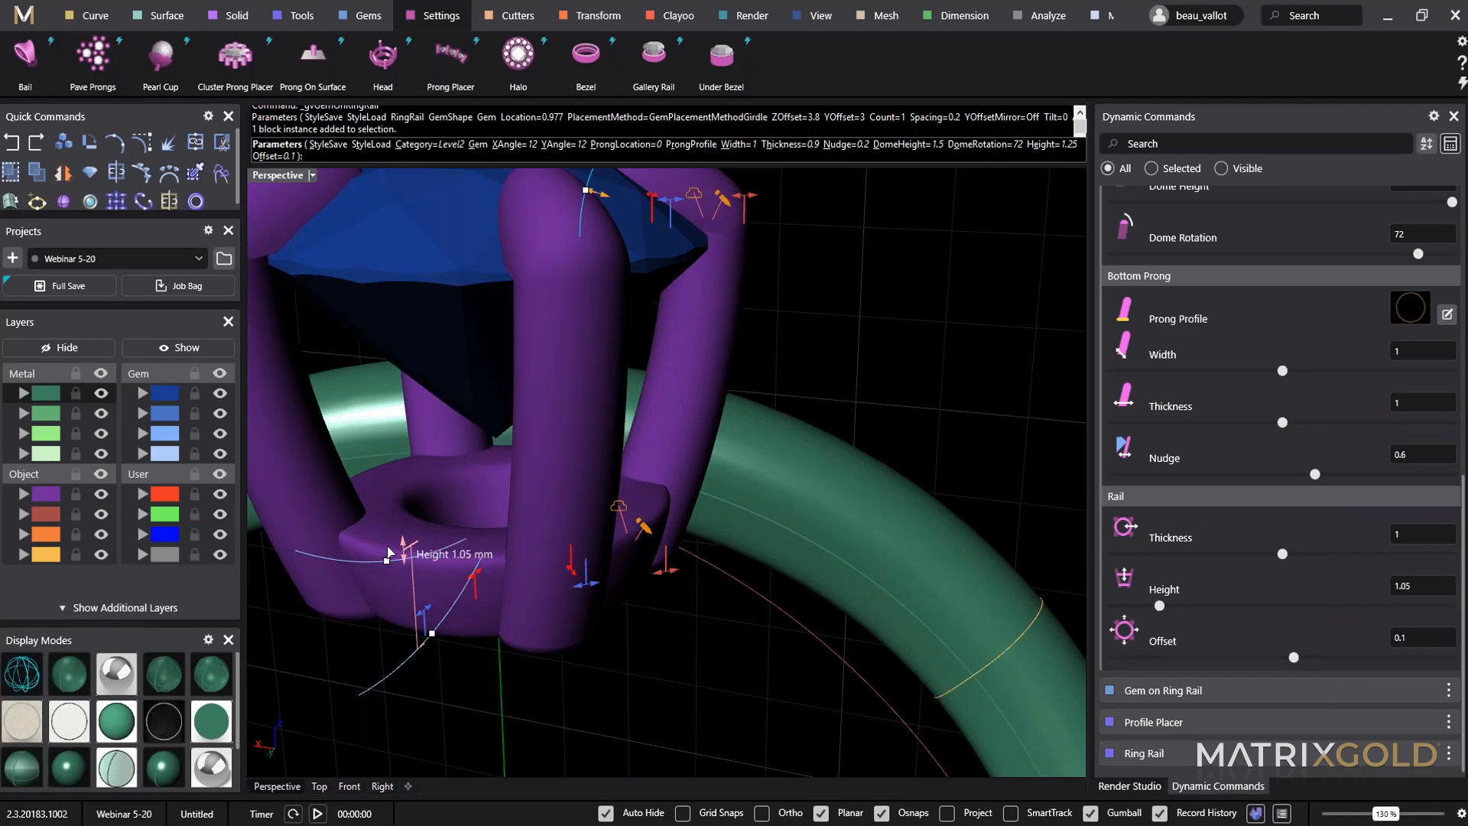
pyautogui.moveTo(497, 582); pyautogui.dragTo(772, 586, button='right')
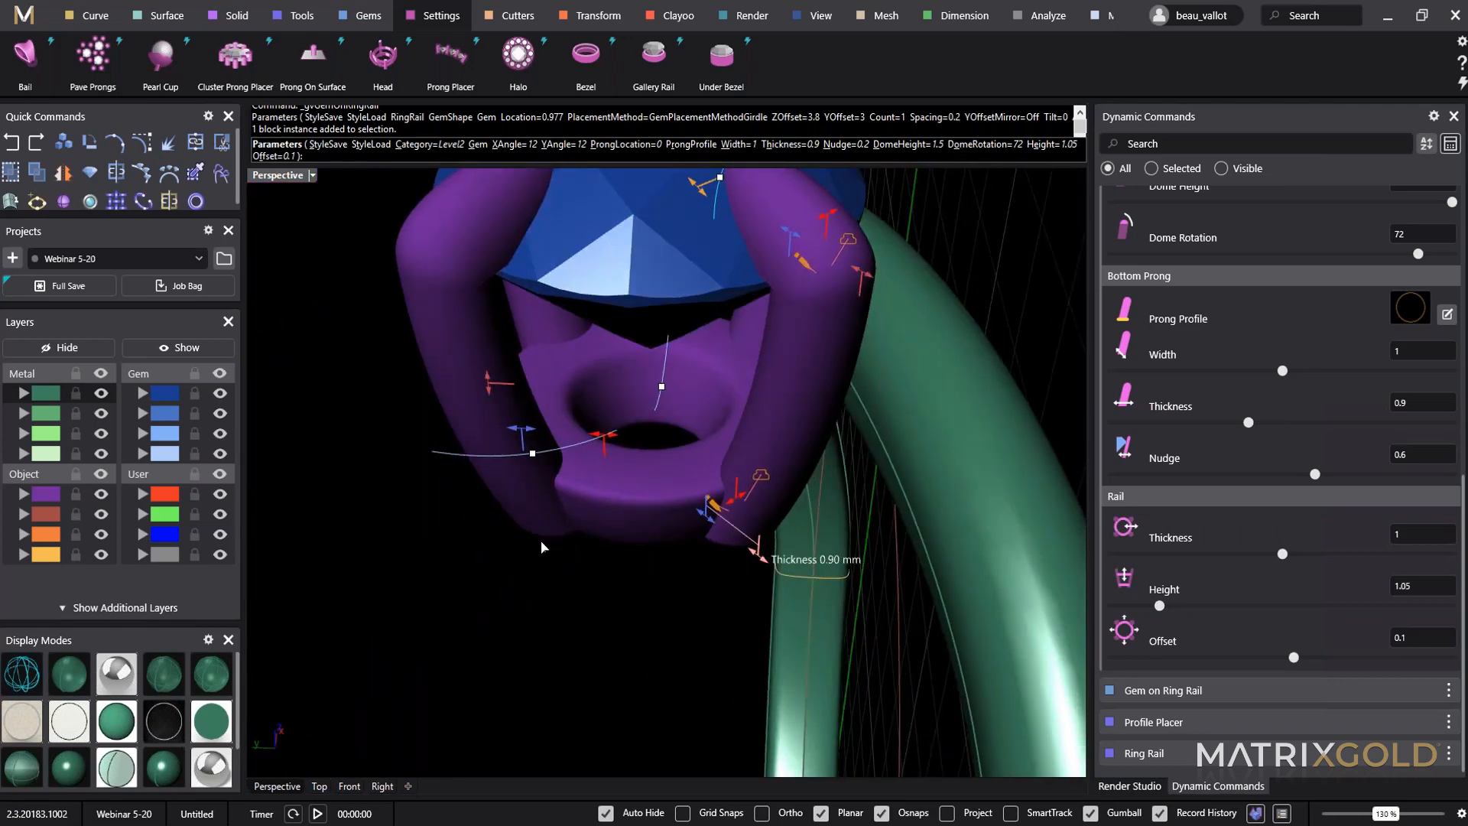
pyautogui.moveTo(541, 547); pyautogui.dragTo(680, 384, button='right')
# Change the head's top prong profile to the pointed teardrop shape 010 from the prong library.
pyautogui.click(683, 380)
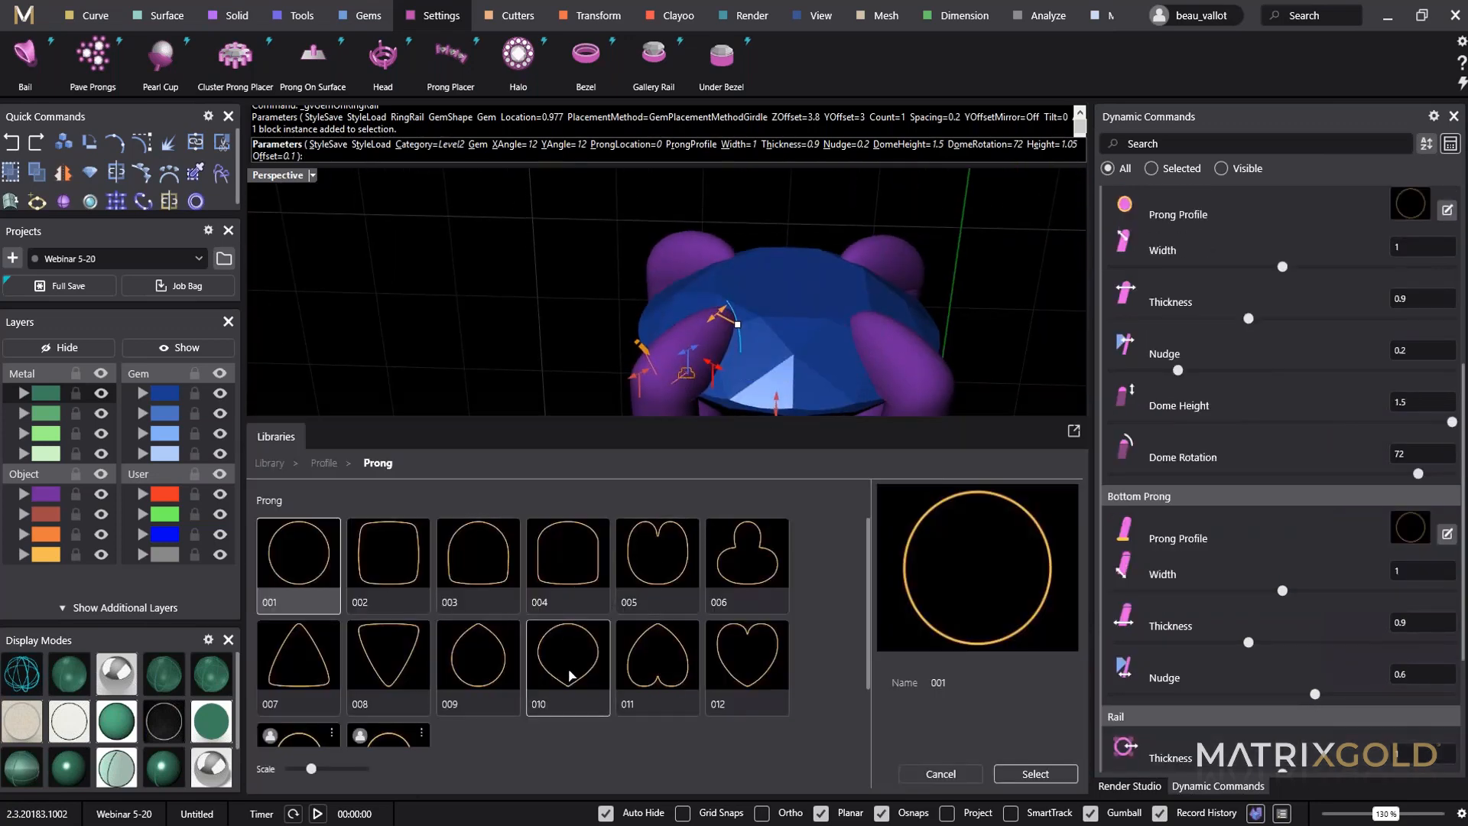
pyautogui.click(569, 675)
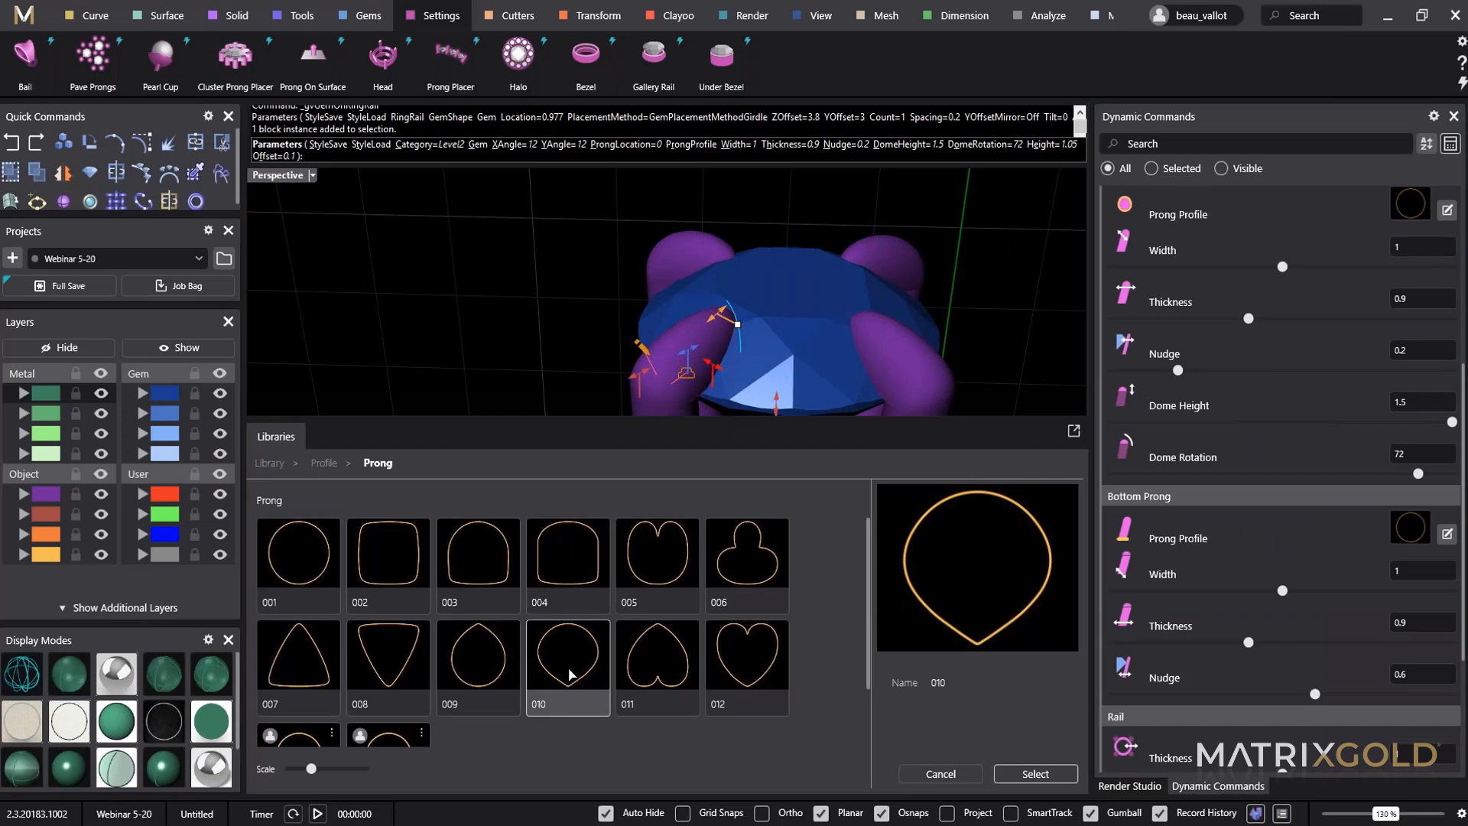
pyautogui.click(1051, 783)
# Adjust the top prongs' dome height to 1.2 mm and dome rotation to 79, and finish the head.
pyautogui.moveTo(738, 321); pyautogui.dragTo(643, 380, button='right')
pyautogui.scroll(8, 562, 279)
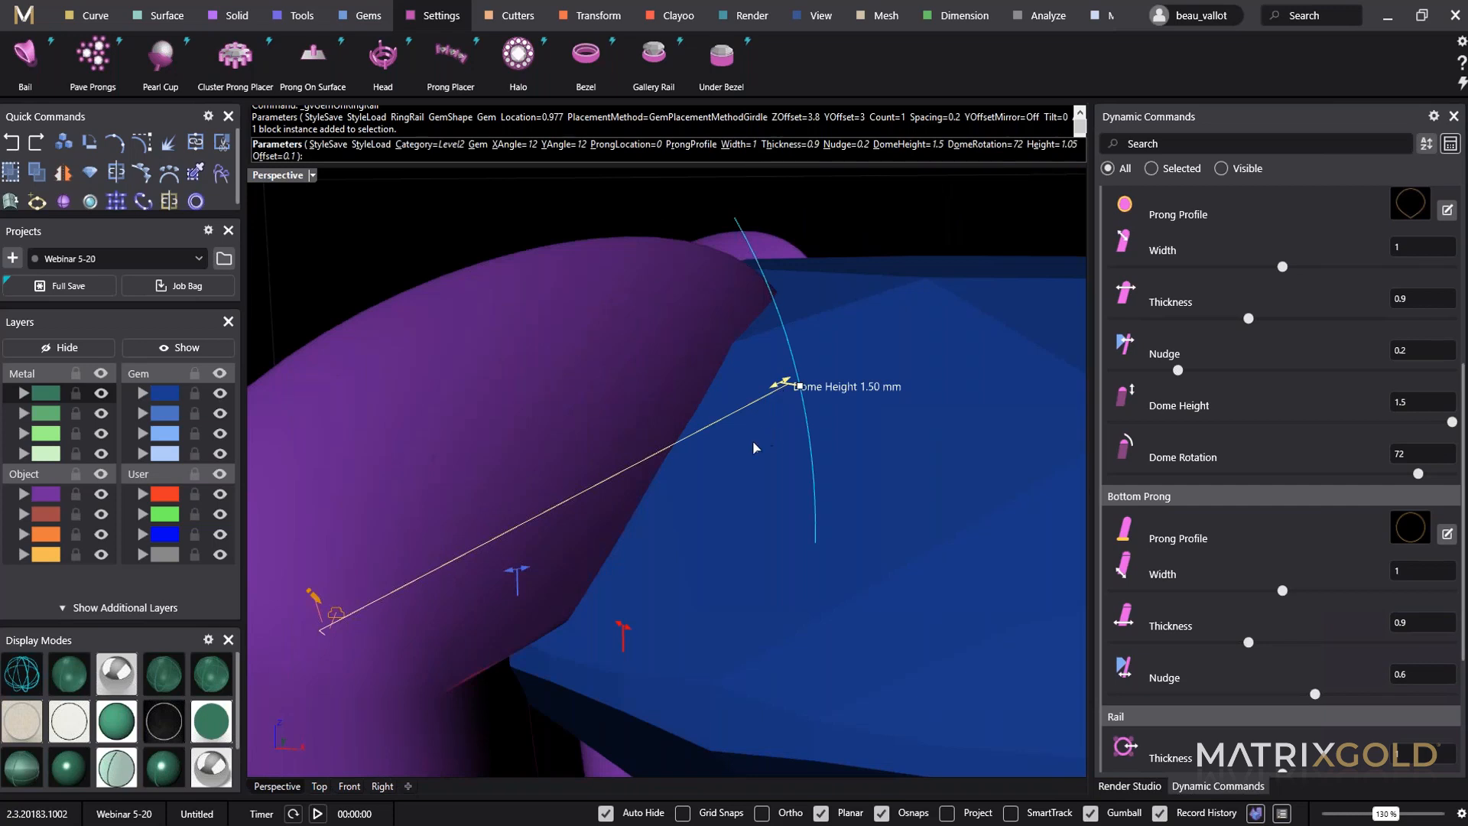
pyautogui.moveTo(753, 441); pyautogui.dragTo(731, 477)
pyautogui.scroll(-5, 748, 524)
pyautogui.moveTo(691, 458); pyautogui.dragTo(705, 420, button='right')
pyautogui.press('Return')
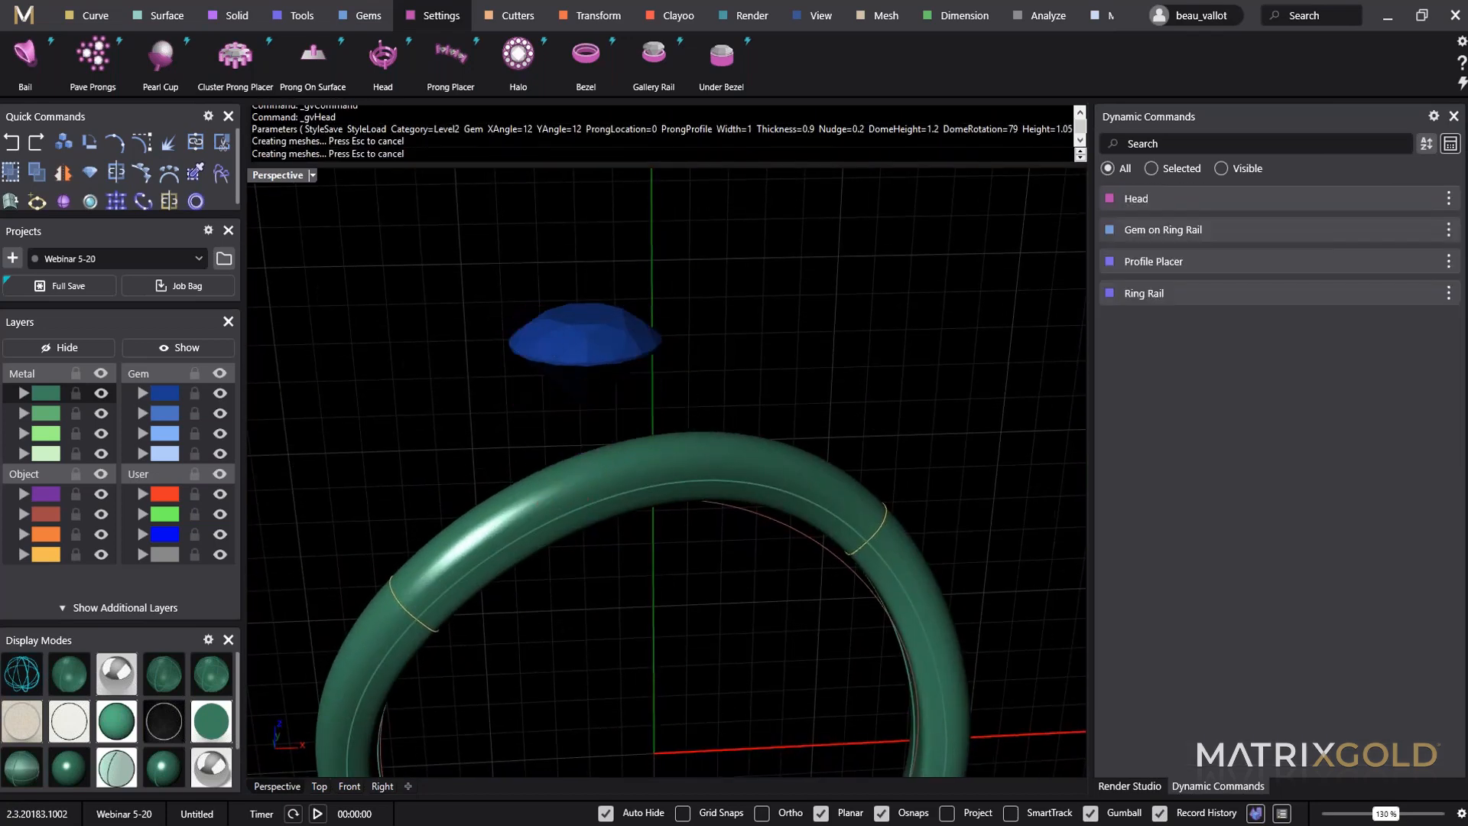
# Add a gallery rail to the center gem with position -0.53 mm, thickness 0.71 mm and height 0.93 mm.
pyautogui.click(598, 329)
pyautogui.moveTo(653, 515); pyautogui.dragTo(578, 229, button='right')
pyautogui.scroll(5, 527, 376)
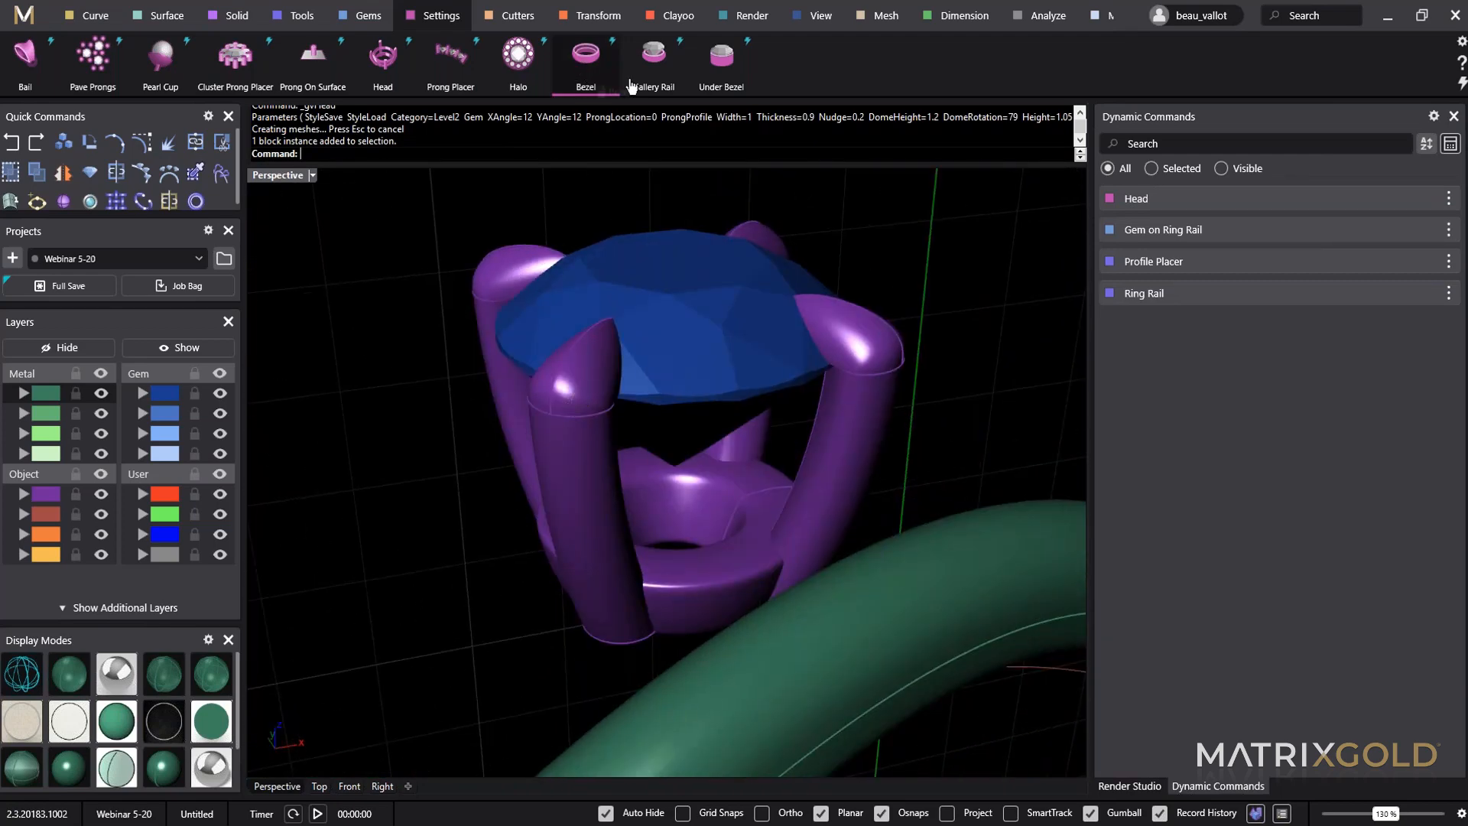
pyautogui.click(656, 316)
pyautogui.click(657, 79)
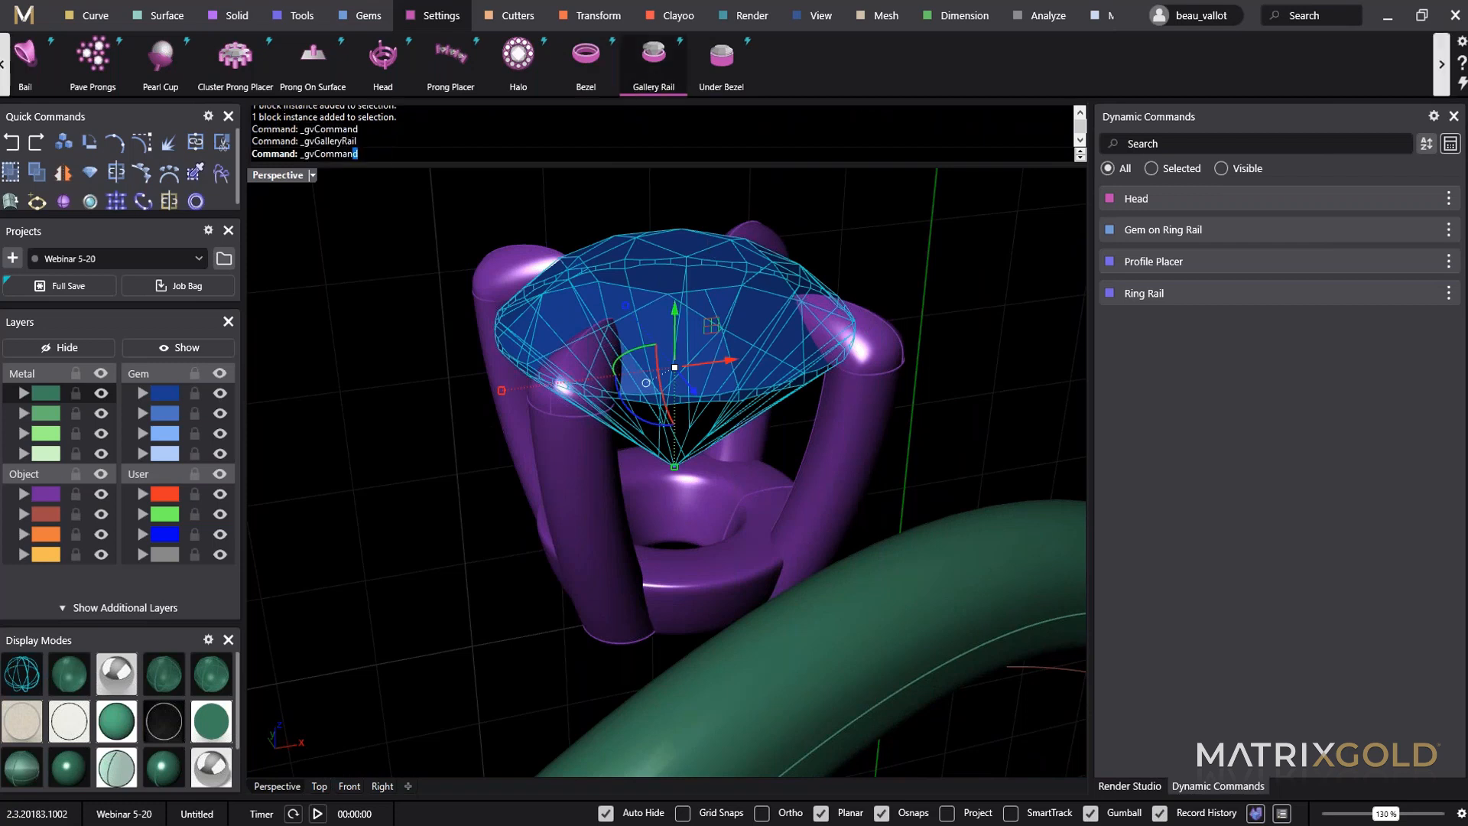
pyautogui.moveTo(683, 426); pyautogui.dragTo(674, 382)
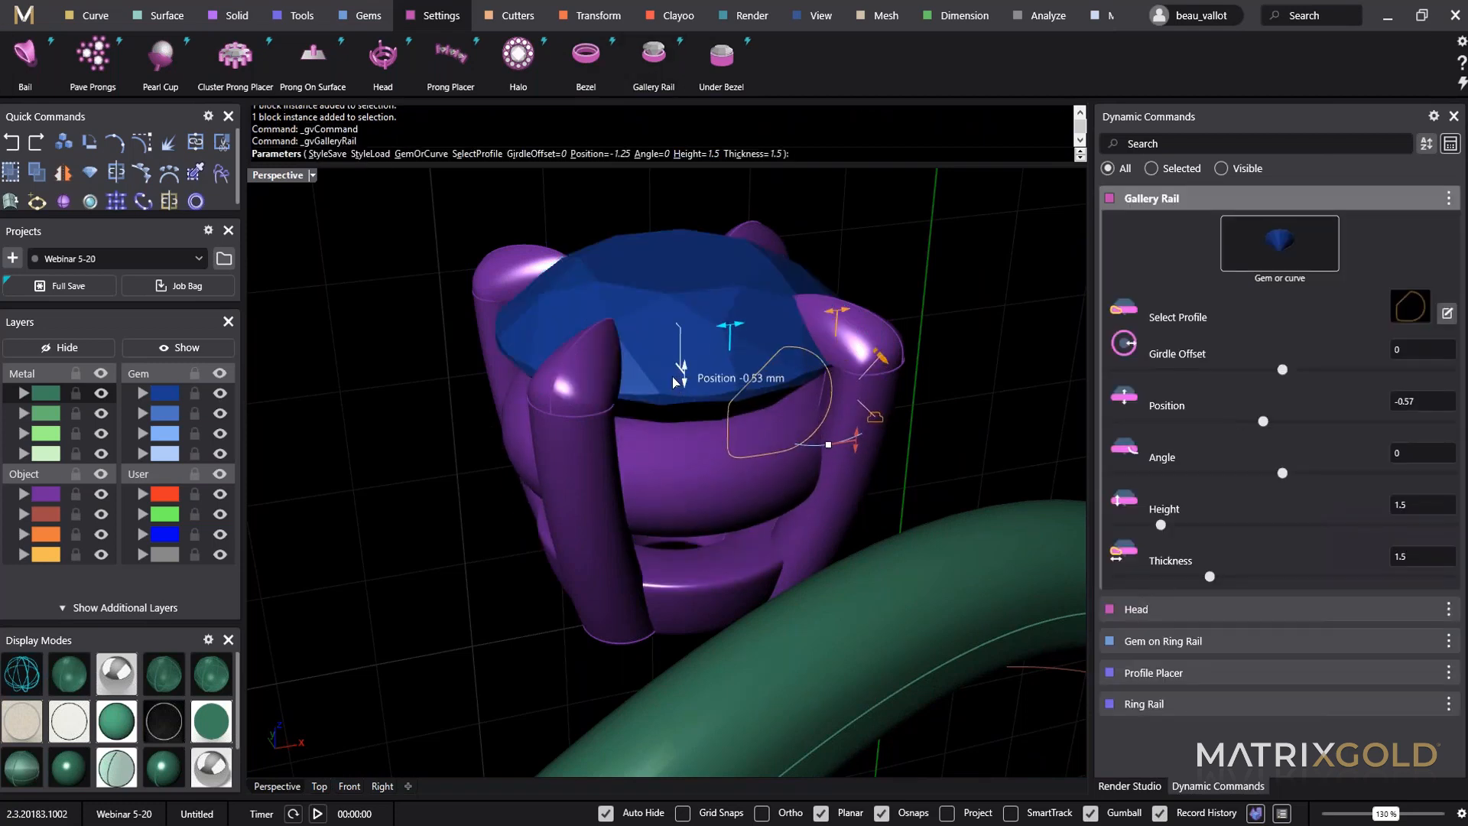
pyautogui.moveTo(777, 324); pyautogui.dragTo(790, 314)
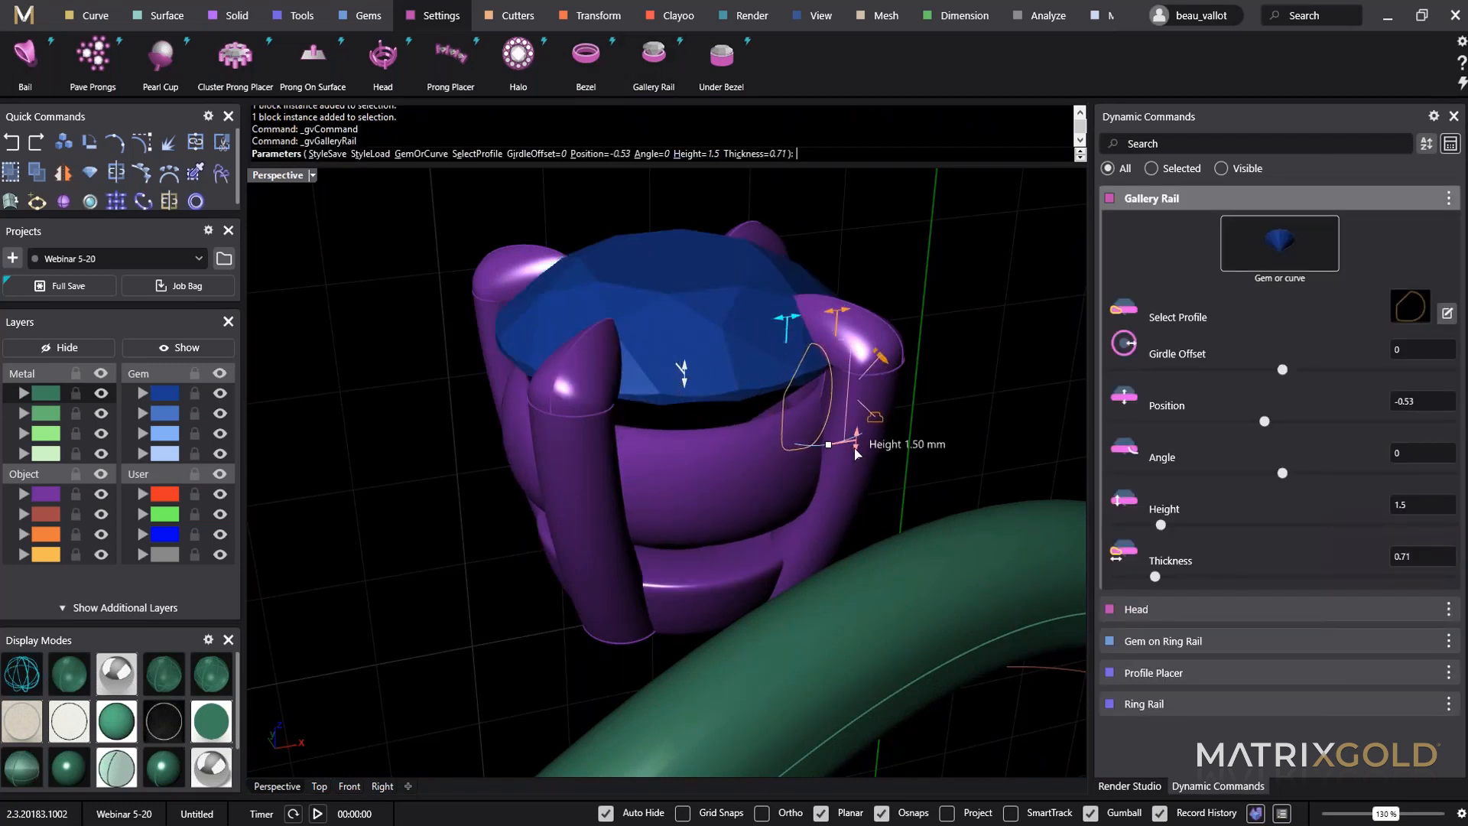
pyautogui.moveTo(855, 454); pyautogui.dragTo(847, 405)
# Tilt the gallery rail to an angle of -6 to follow the prongs and finish creating it.
pyautogui.moveTo(829, 505); pyautogui.dragTo(669, 397, button='right')
pyautogui.scroll(7, 673, 375)
pyautogui.moveTo(915, 357); pyautogui.dragTo(551, 490, button='right')
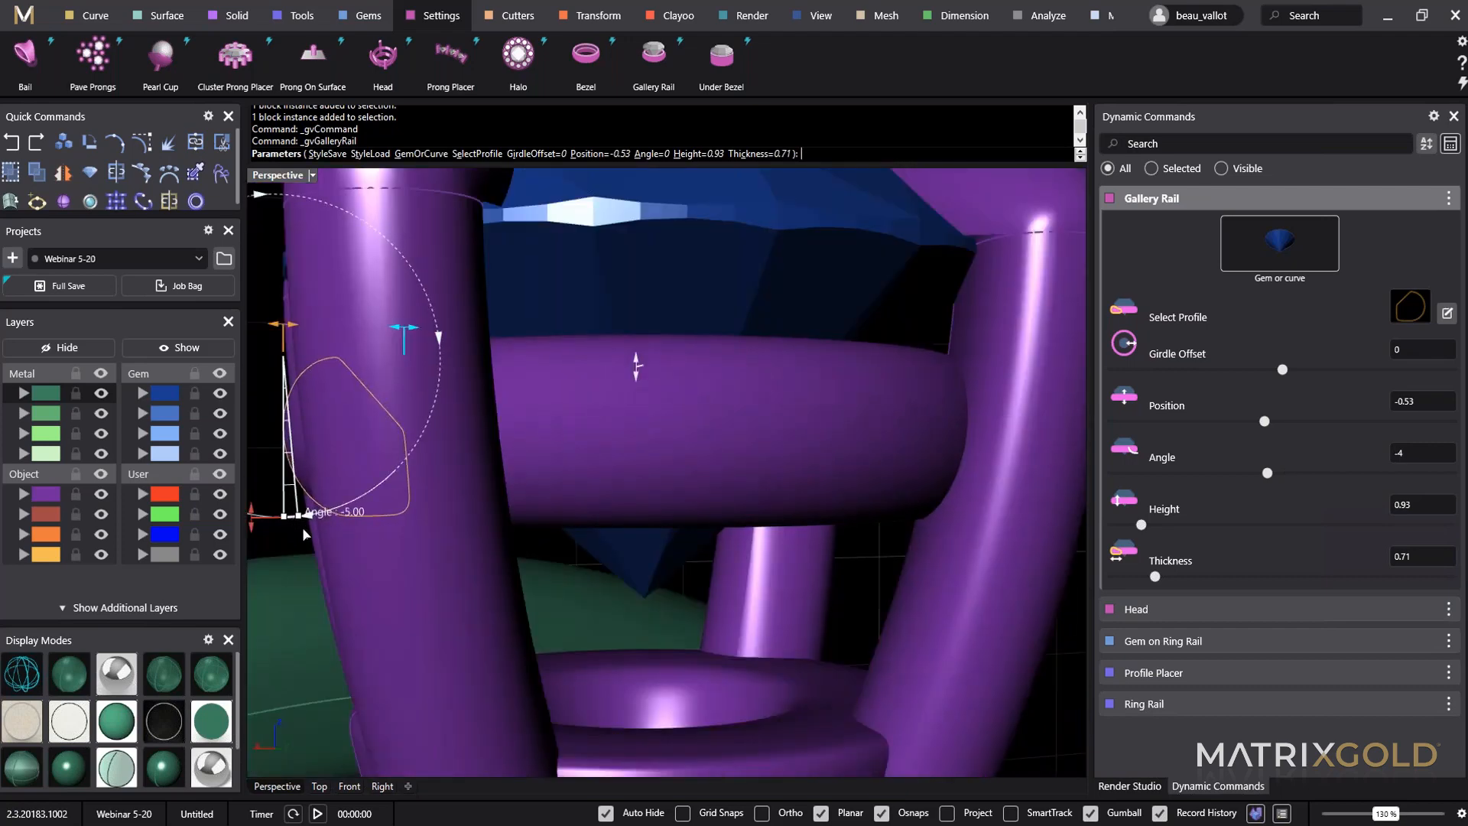
pyautogui.moveTo(635, 365); pyautogui.dragTo(715, 382, button='right')
pyautogui.moveTo(723, 679); pyautogui.dragTo(731, 581, button='right')
pyautogui.scroll(-10, 753, 550)
pyautogui.keyDown('shift'); pyautogui.moveTo(1017, 558); pyautogui.dragTo(862, 526, button='right'); pyautogui.keyUp('shift')
pyautogui.rightClick(951, 348)
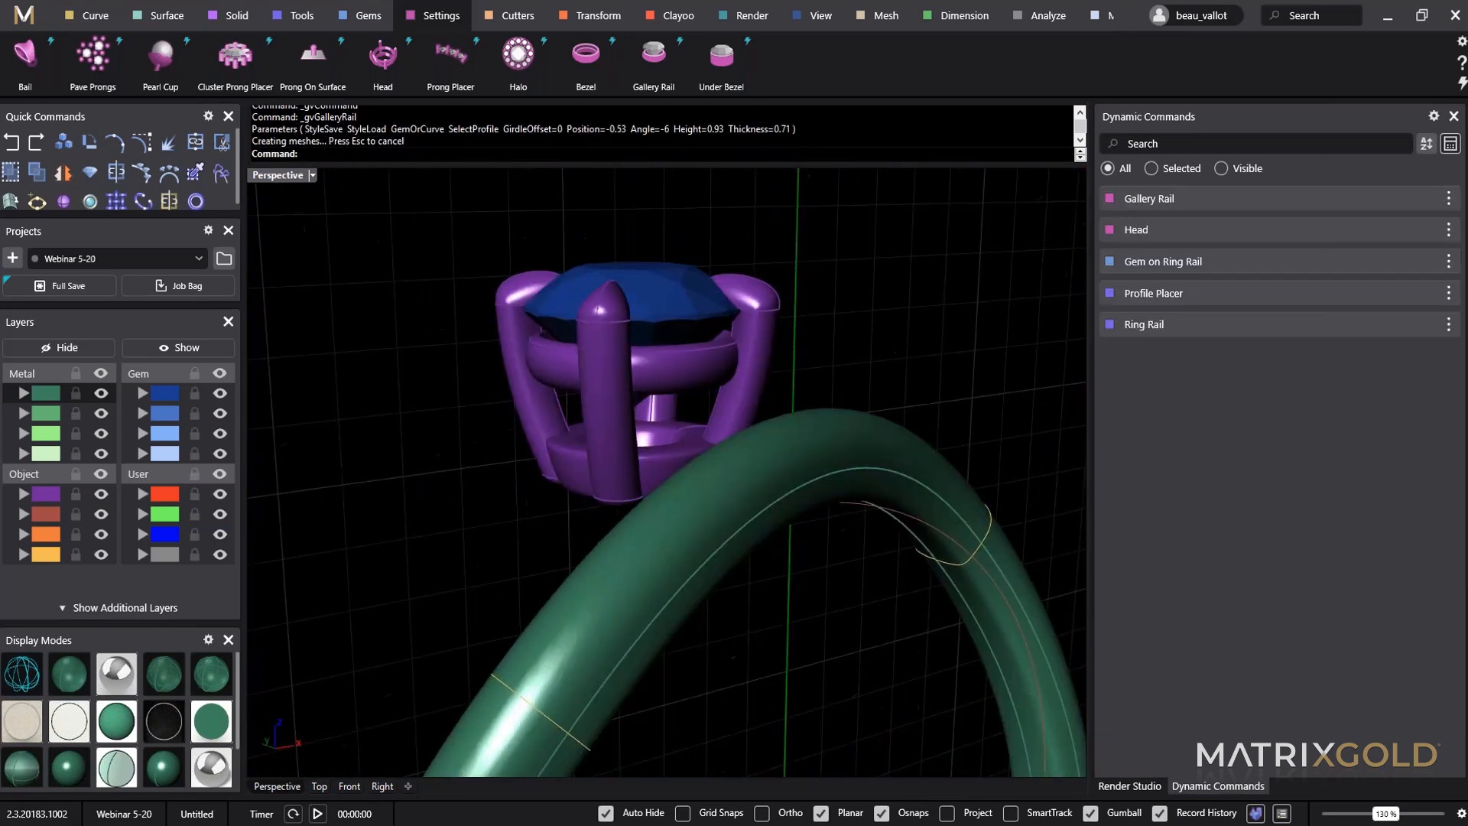
# Examine the twisted shank and its placed profile curves from several directions.
pyautogui.moveTo(774, 510); pyautogui.dragTo(768, 353, button='right')
pyautogui.moveTo(759, 508); pyautogui.dragTo(850, 547, button='right')
pyautogui.click(850, 548)
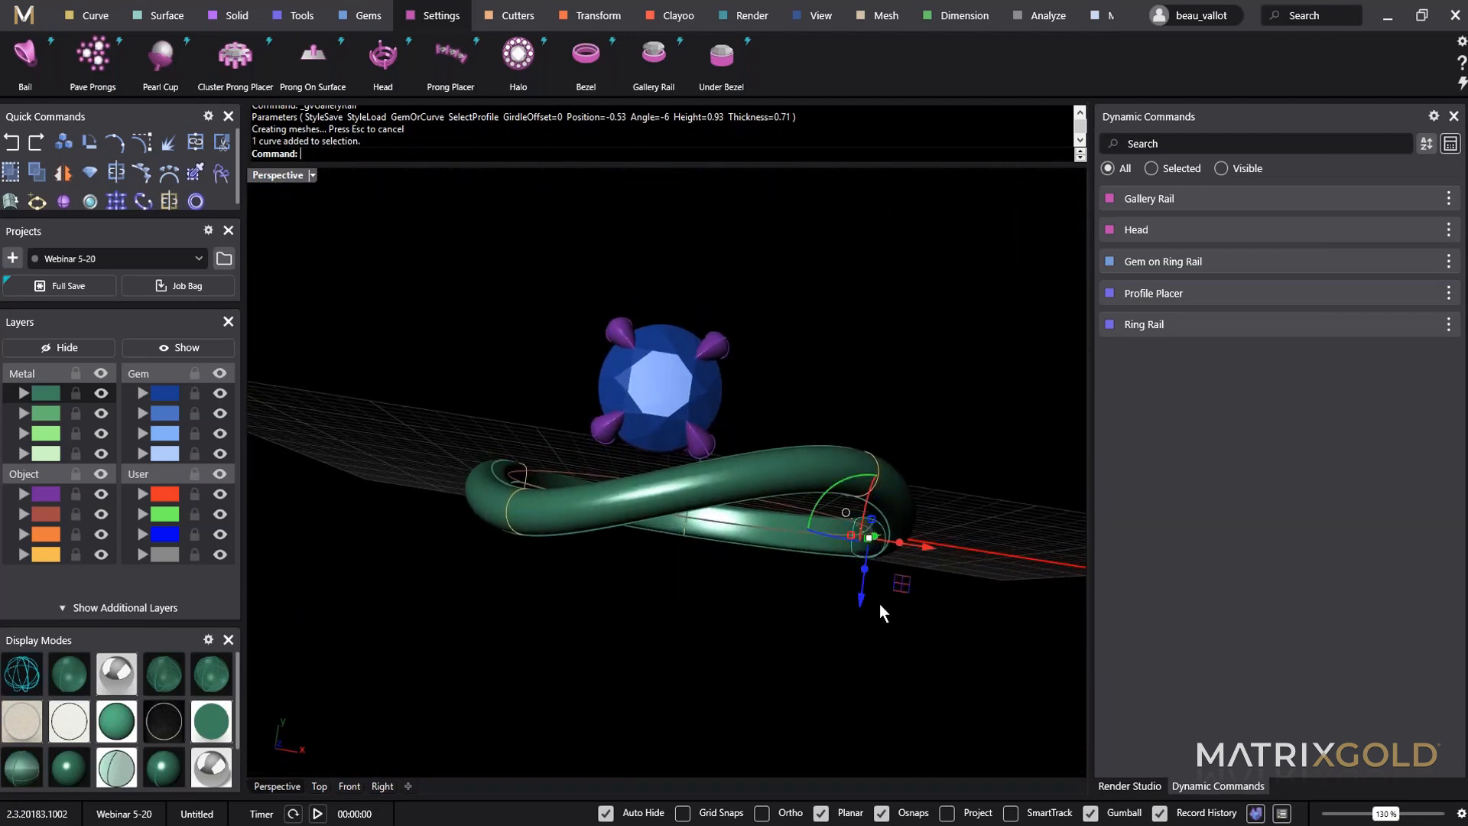
pyautogui.moveTo(880, 603); pyautogui.dragTo(863, 570, button='right')
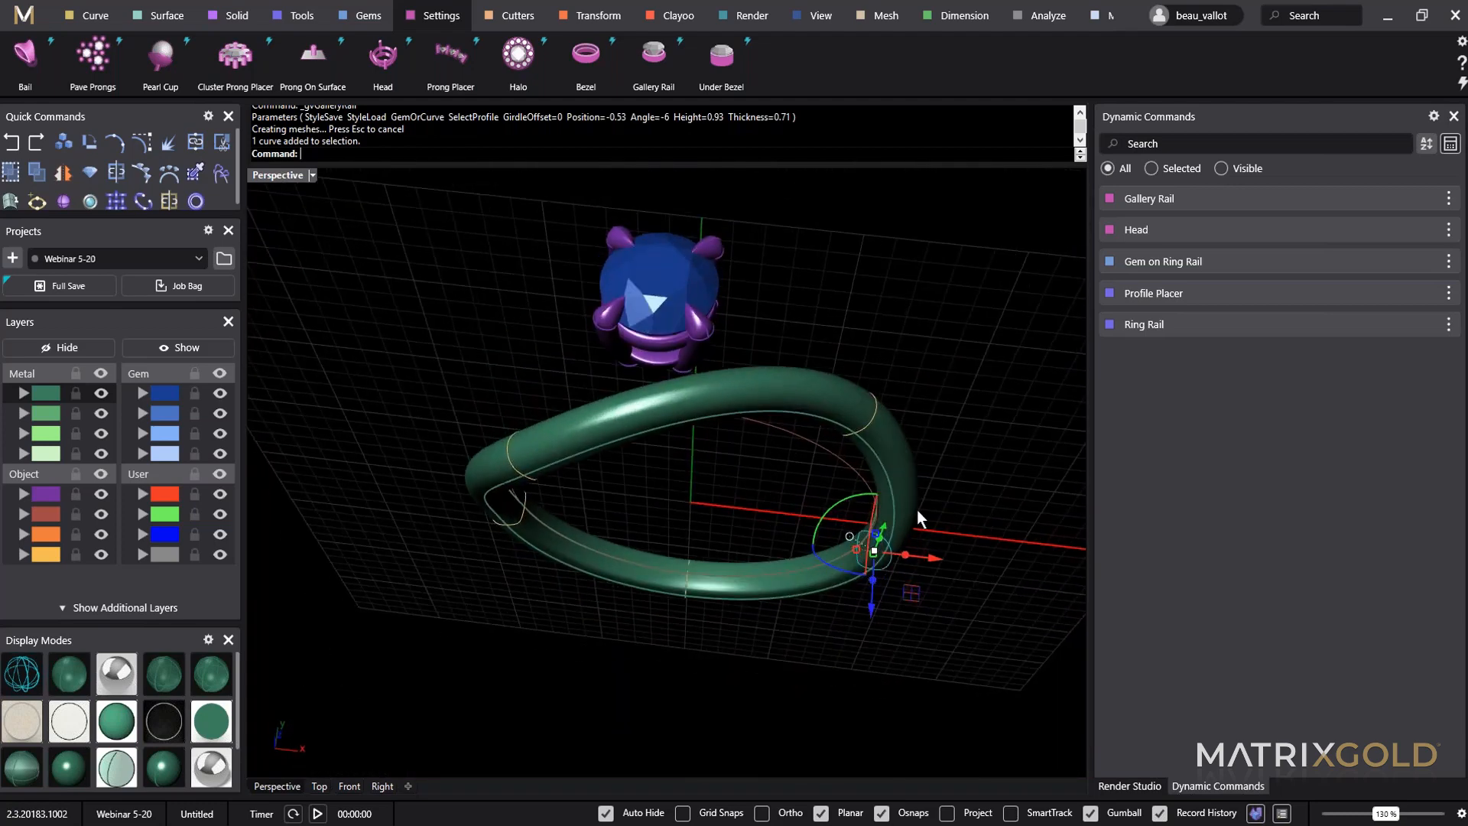
pyautogui.moveTo(916, 511); pyautogui.dragTo(962, 431, button='right')
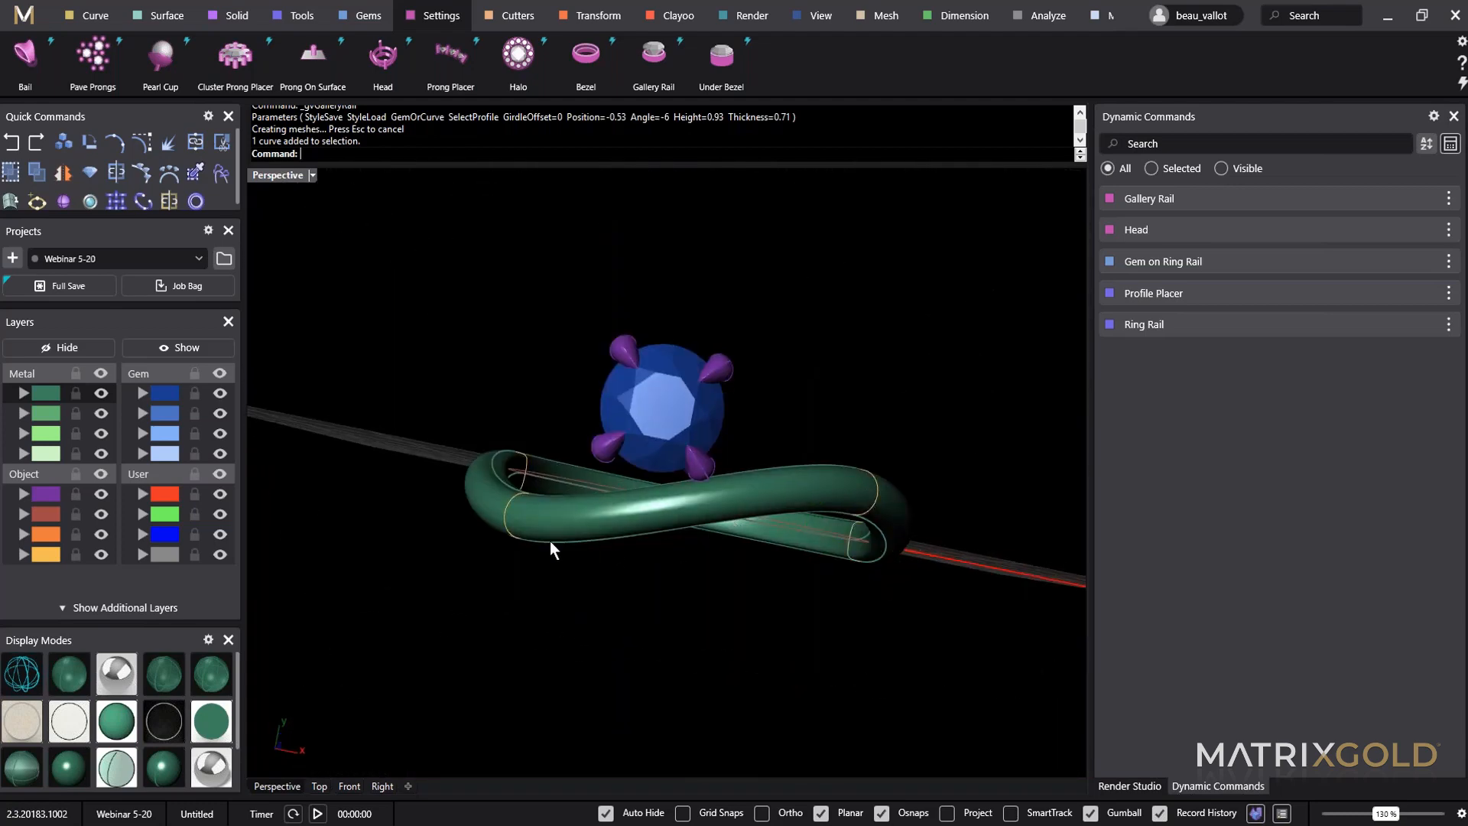
pyautogui.moveTo(772, 606); pyautogui.dragTo(740, 474, button='right')
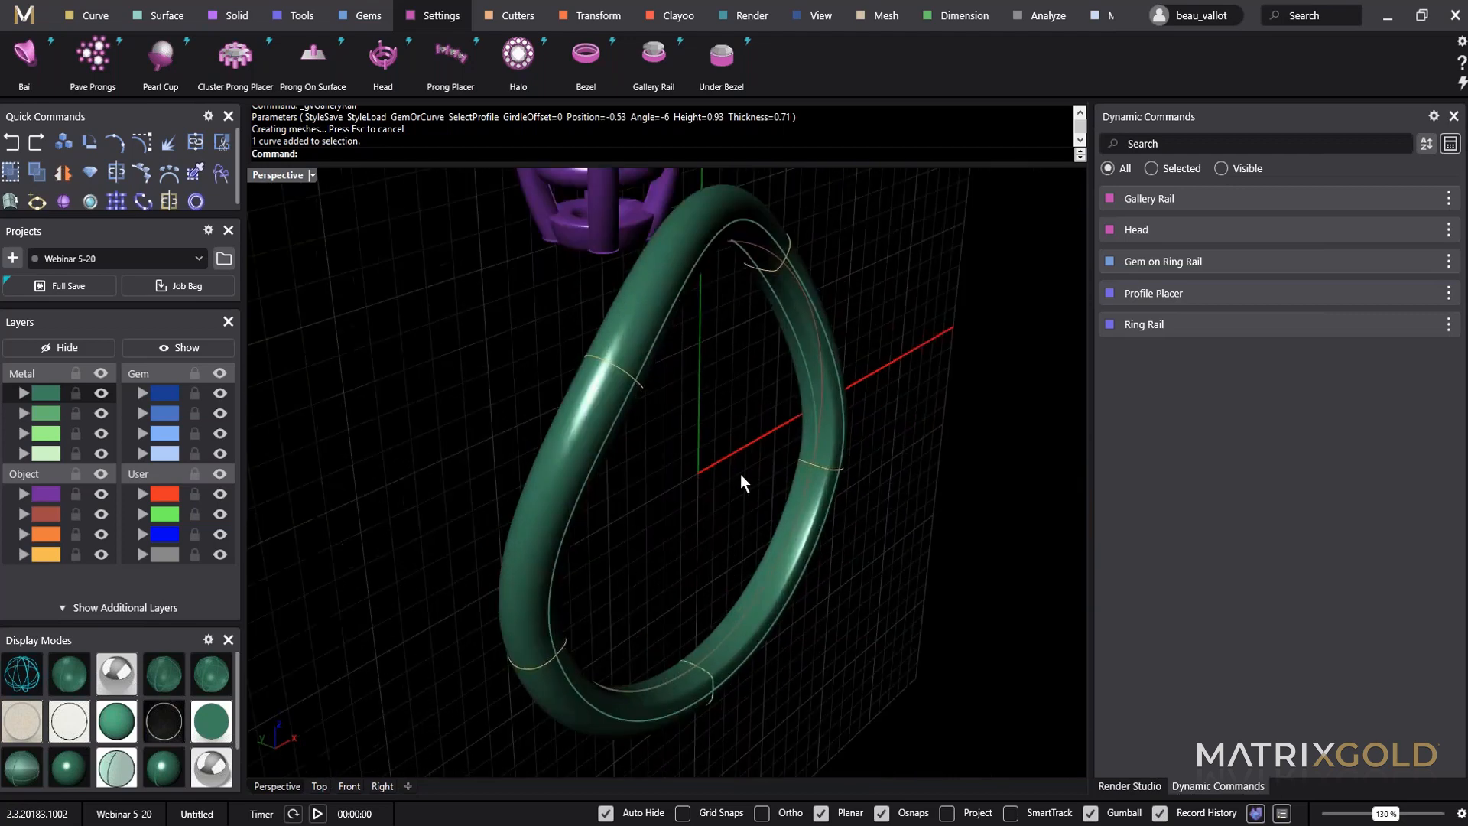
pyautogui.scroll(5, 796, 477)
pyautogui.click(857, 438)
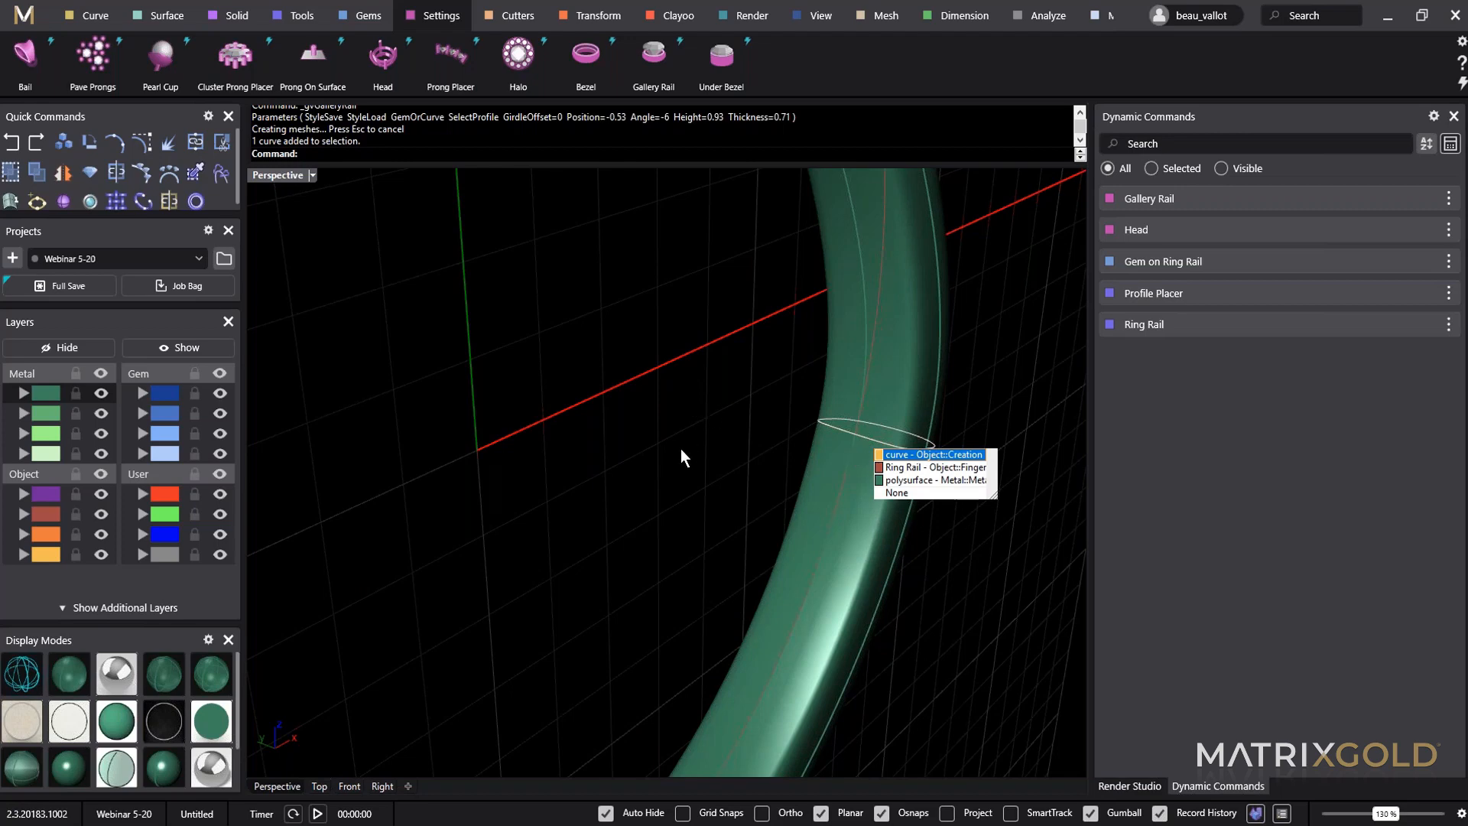
pyautogui.press('Return')
# Inspect the lengthwise edges on the inside of the shank to compare which ones could be extracted.
pyautogui.moveTo(682, 445); pyautogui.dragTo(614, 513, button='right')
pyautogui.click(590, 402)
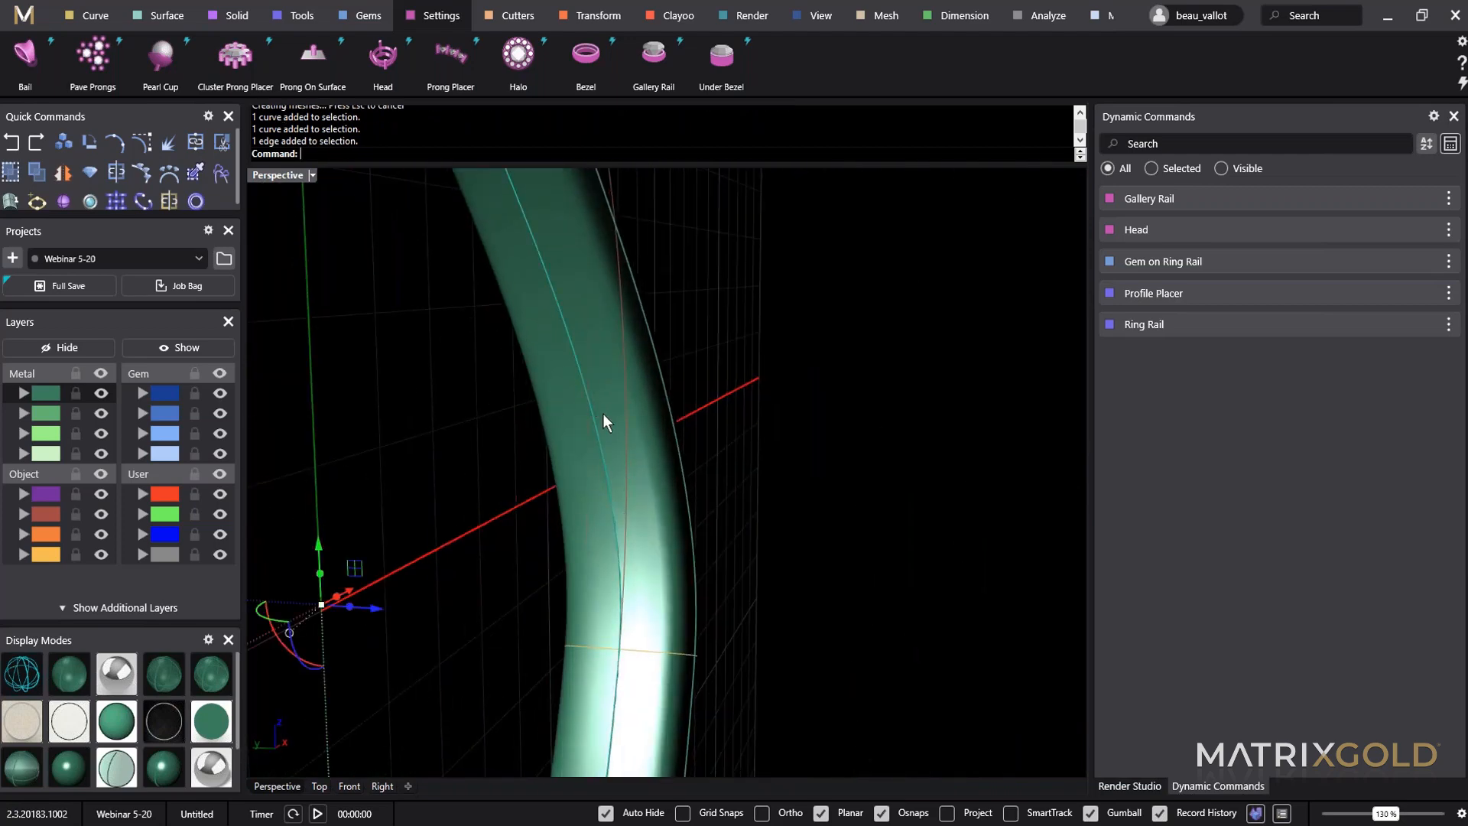
pyautogui.moveTo(603, 416); pyautogui.dragTo(658, 417, button='right')
pyautogui.scroll(-3, 714, 342)
pyautogui.moveTo(714, 342); pyautogui.dragTo(726, 398, button='right')
pyautogui.scroll(6, 628, 231)
pyautogui.click(602, 242)
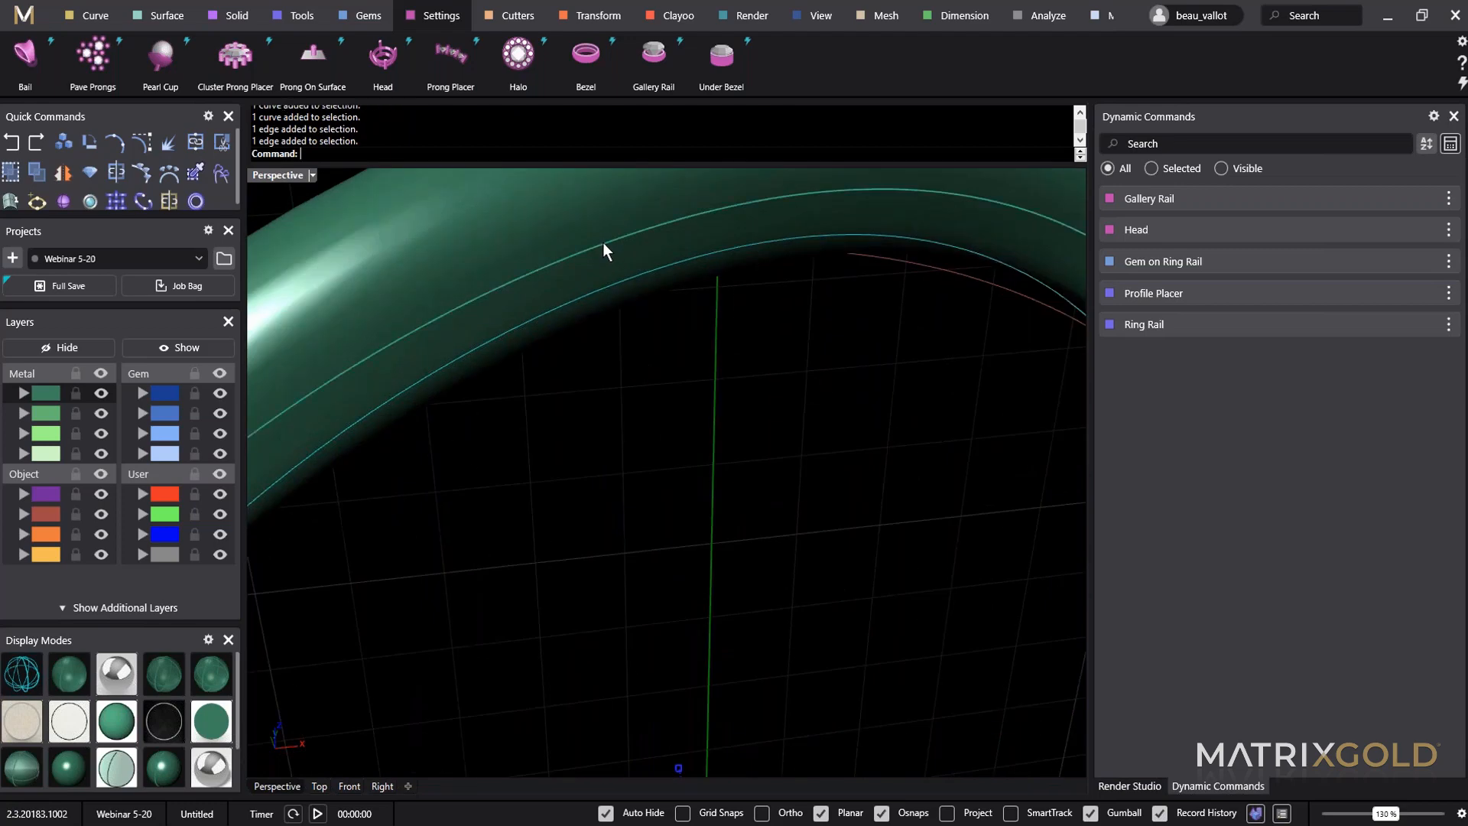
pyautogui.scroll(-10, 769, 449)
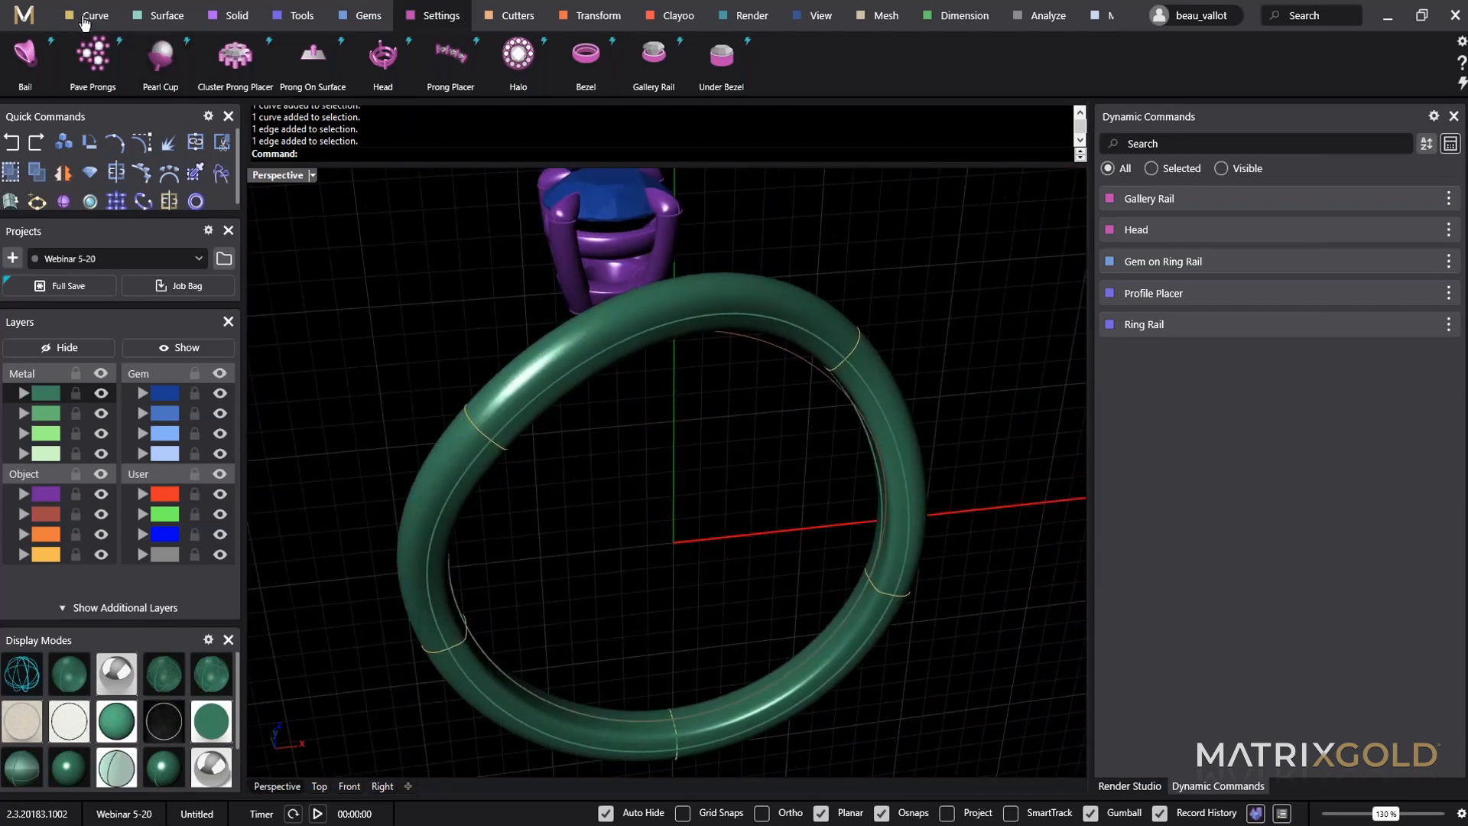
# Duplicate the shank's inner lengthwise edge as a curve with Dup Edge.
pyautogui.click(87, 21)
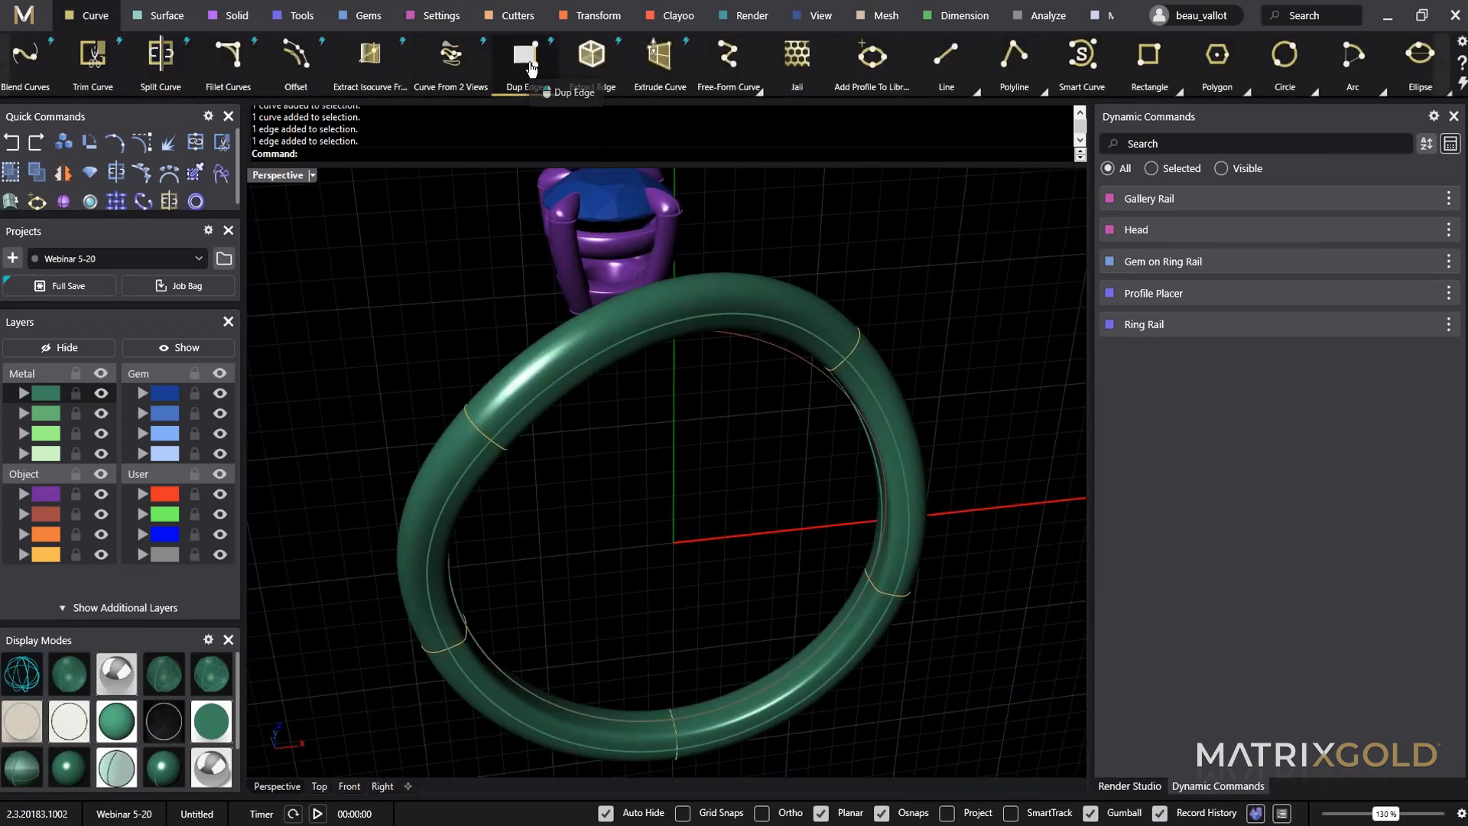
pyautogui.moveTo(795, 503); pyautogui.dragTo(775, 452, button='right')
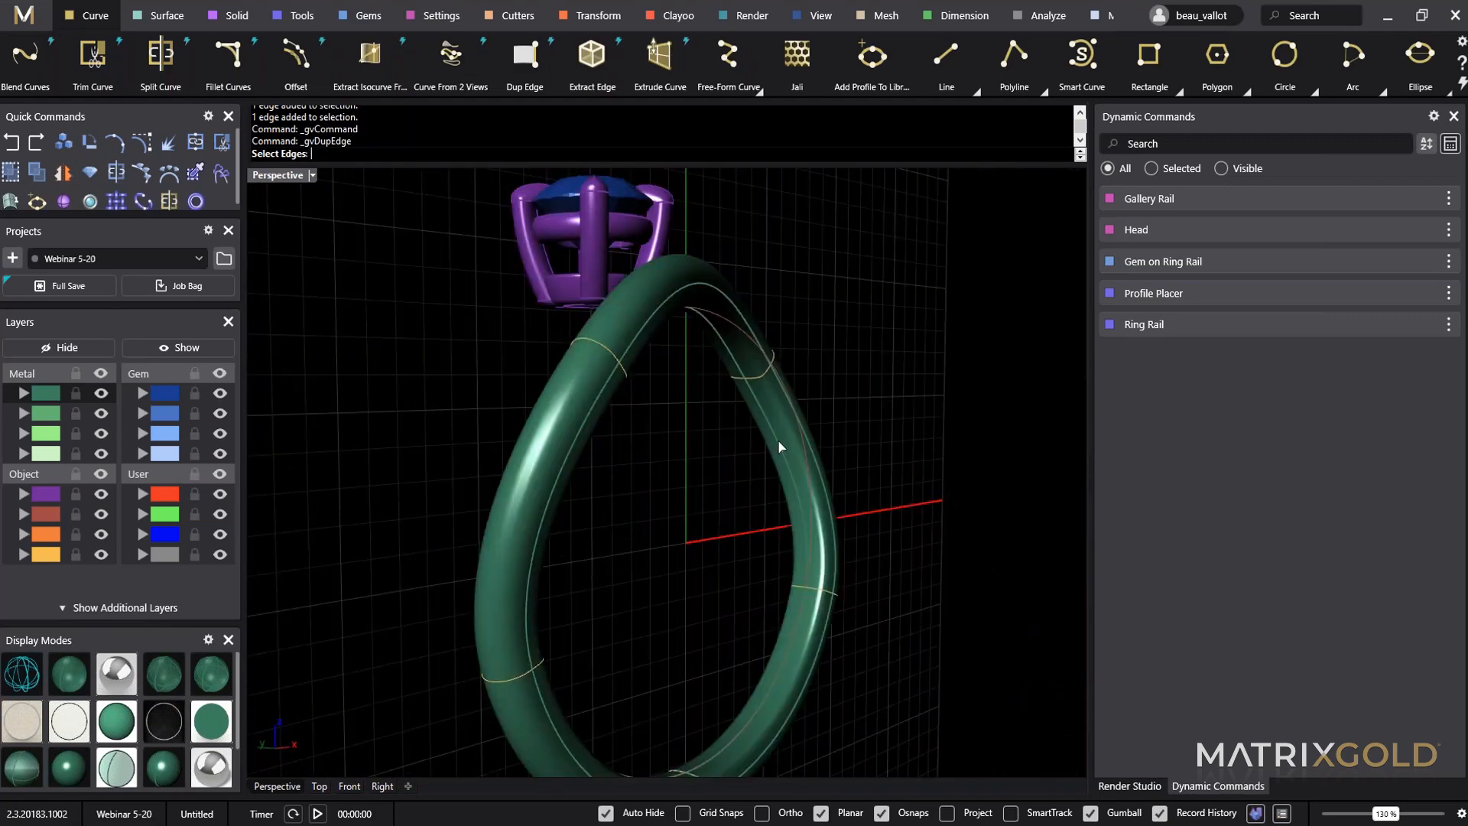
pyautogui.press('Return')
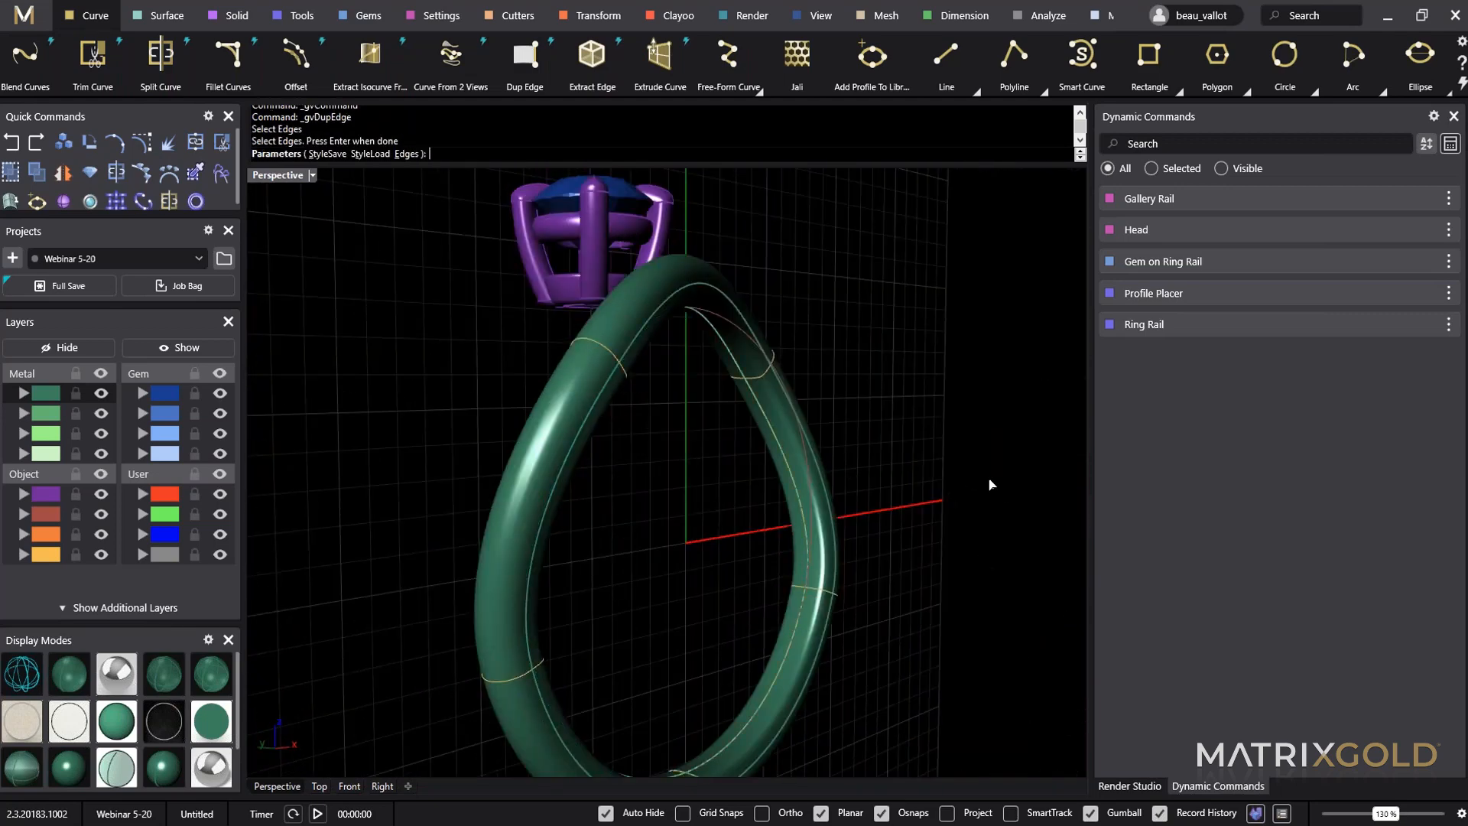
pyautogui.scroll(5, 779, 446)
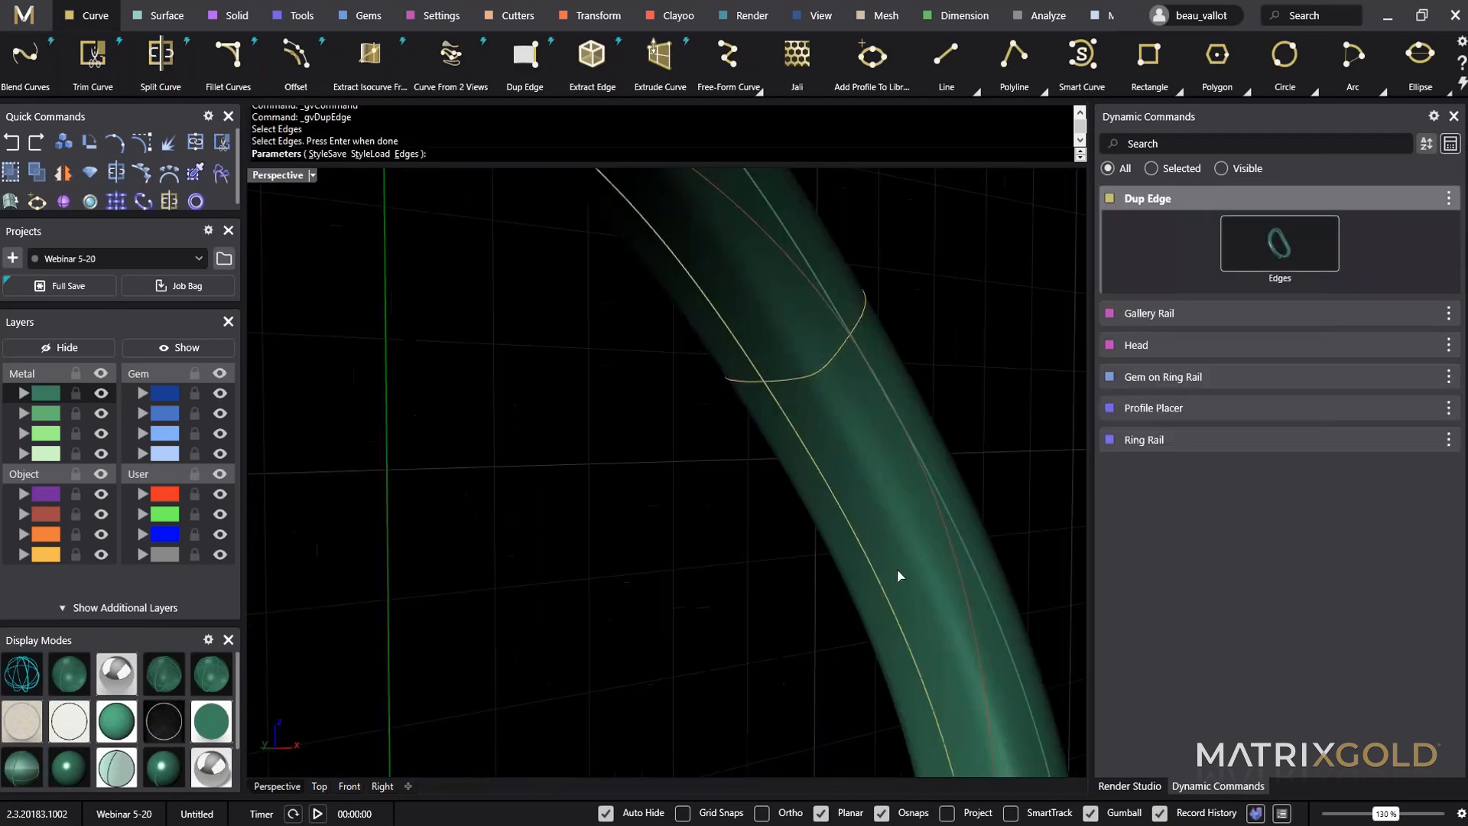
pyautogui.scroll(-5, 622, 544)
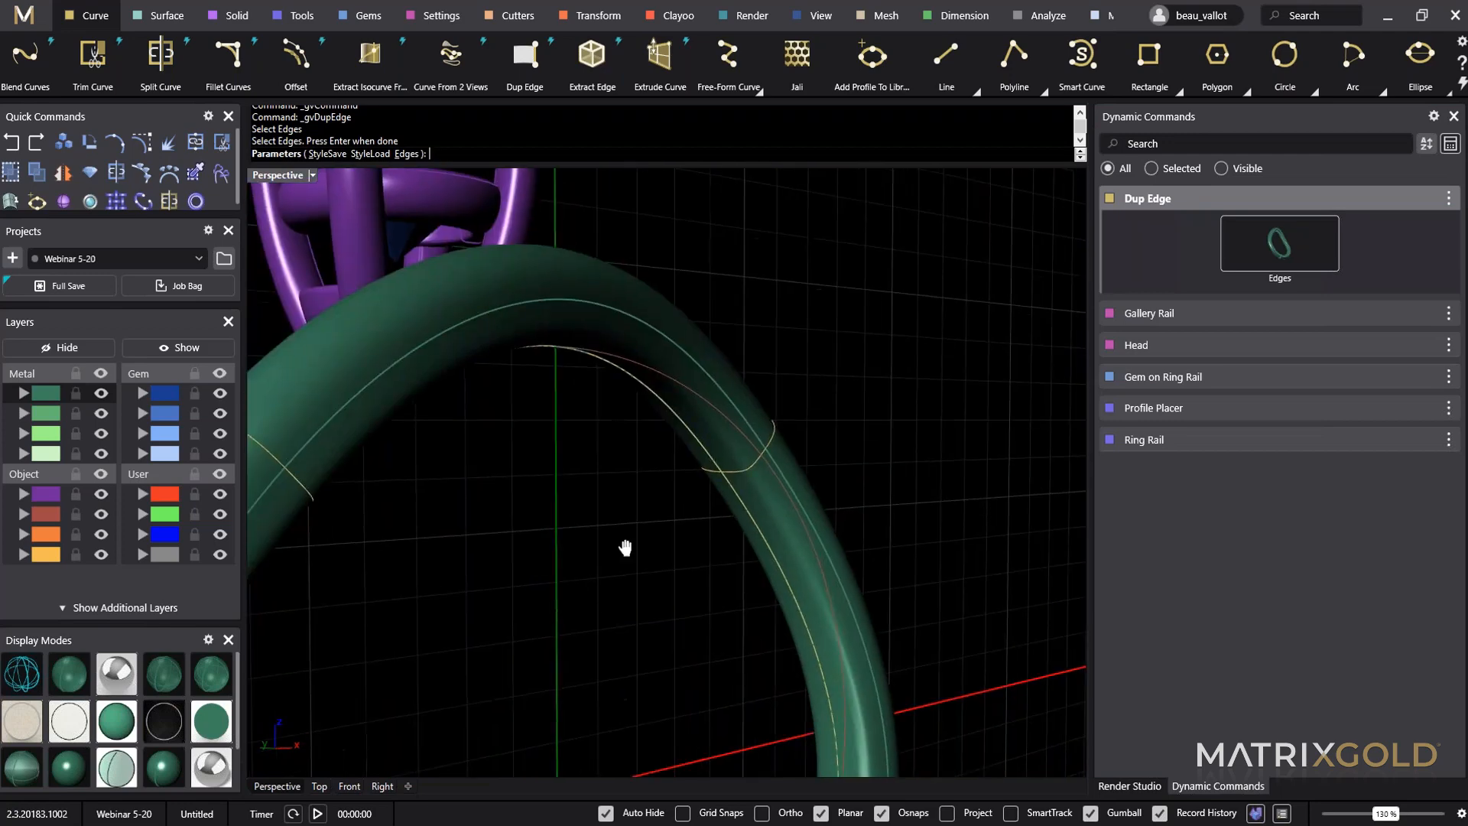
pyautogui.scroll(3, 754, 337)
pyautogui.press('Return')
# Mirror the curve duplicated from the shank's inner edge, with only Y Mirror switched on.
pyautogui.click(819, 297)
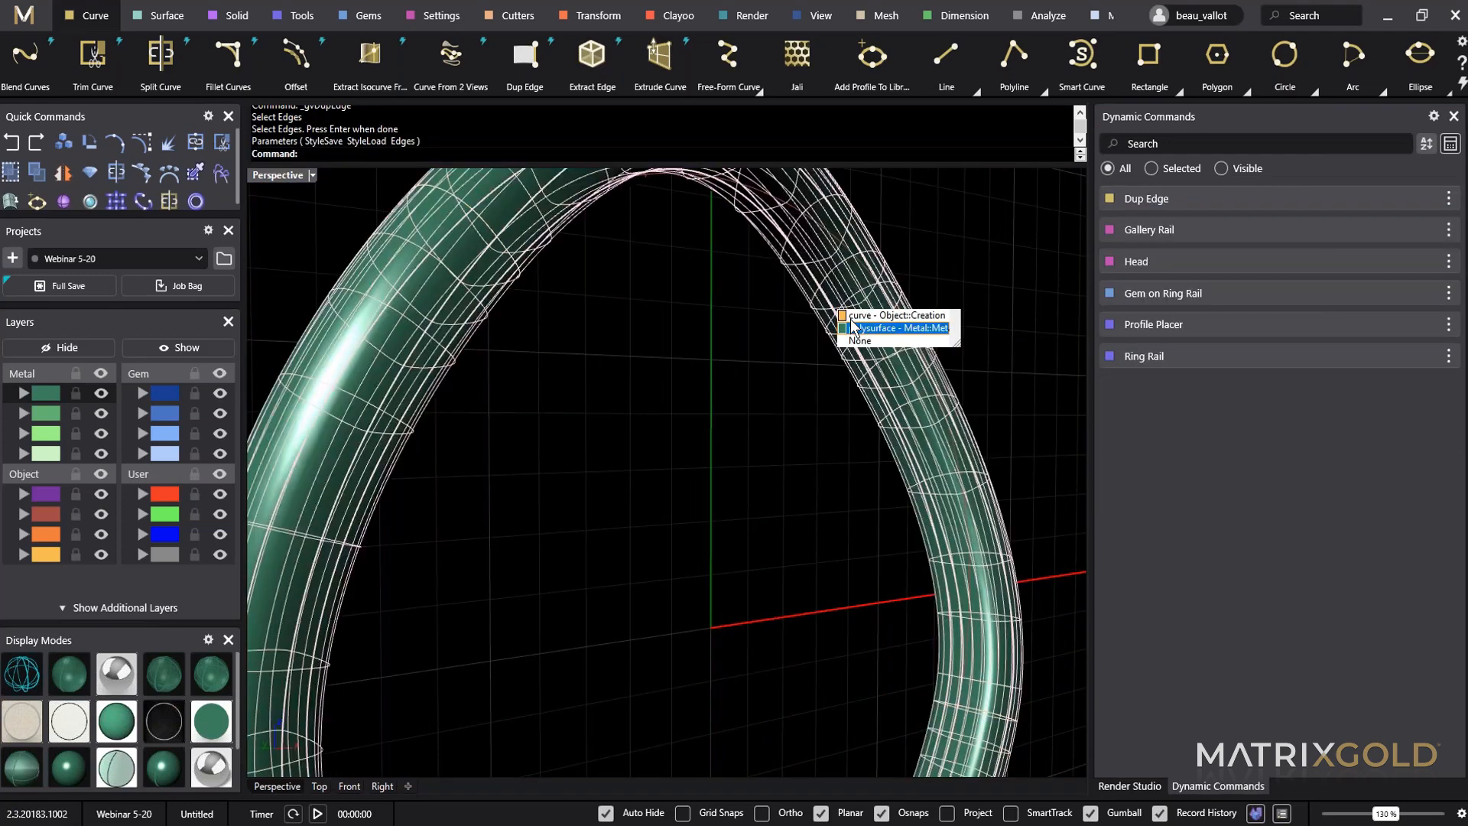
pyautogui.click(887, 336)
pyautogui.scroll(-6, 892, 376)
pyautogui.moveTo(729, 437); pyautogui.dragTo(760, 407, button='right')
pyautogui.click(759, 406)
pyautogui.moveTo(632, 319); pyautogui.dragTo(497, 234, button='right')
pyautogui.click(498, 234)
pyautogui.click(542, 259)
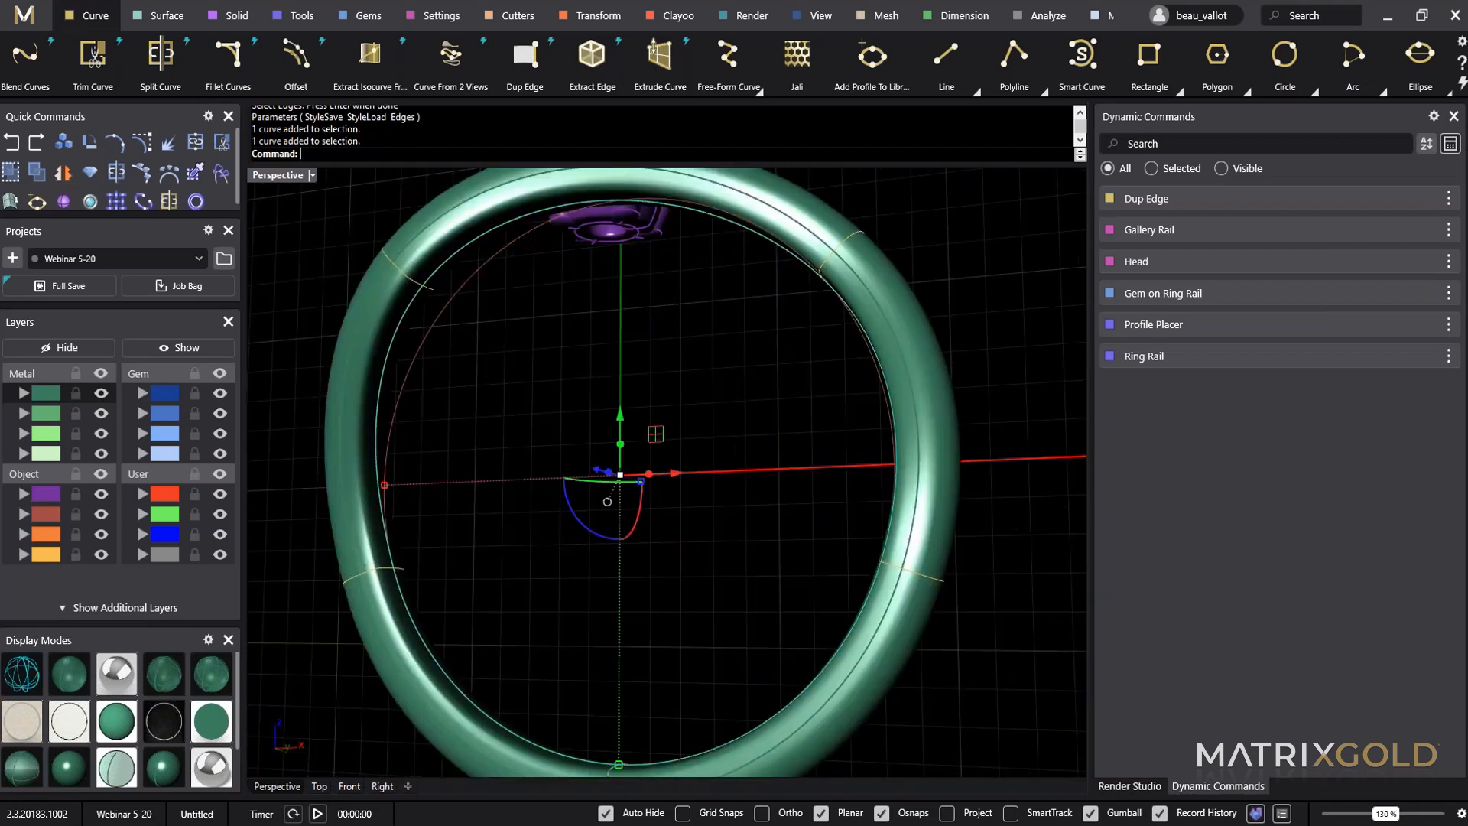
pyautogui.moveTo(655, 426)
pyautogui.mouseDown(button='right')
pyautogui.moveTo(599, 491)
pyautogui.moveTo(734, 436)
pyautogui.moveTo(656, 425)
pyautogui.mouseUp(button='right')
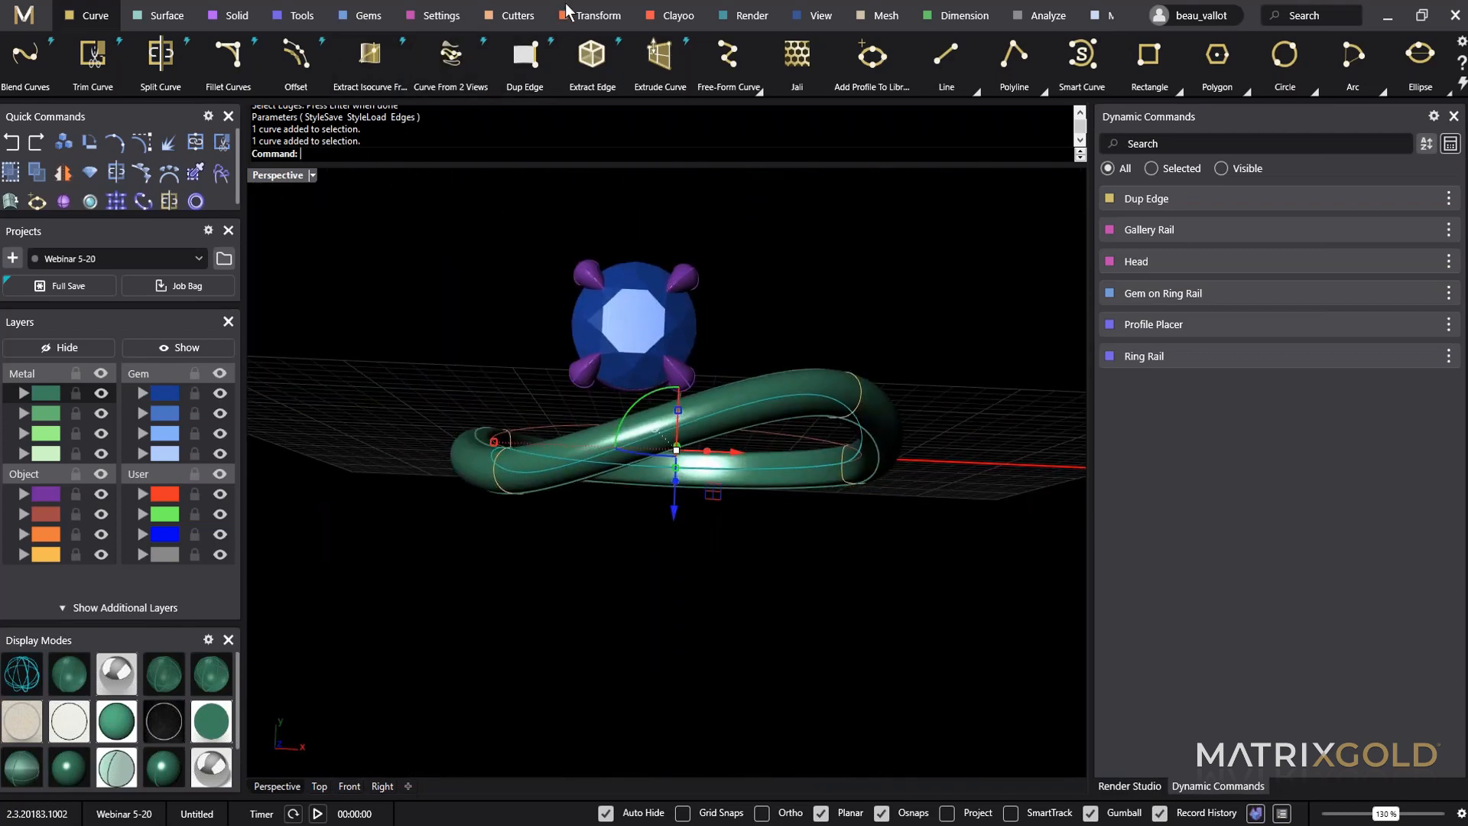
pyautogui.click(600, 17)
pyautogui.click(364, 57)
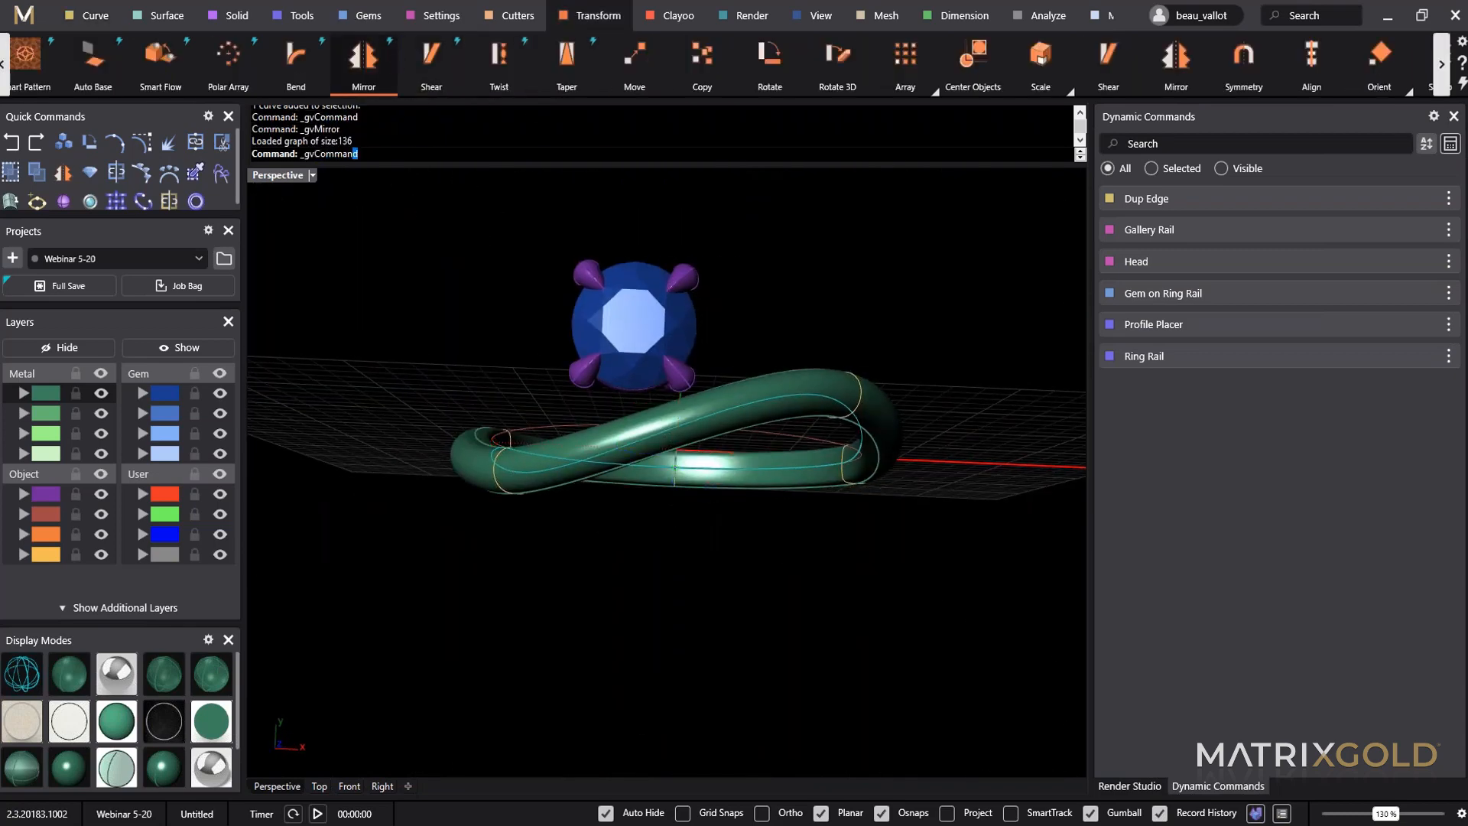
pyautogui.moveTo(781, 403); pyautogui.dragTo(735, 350, button='right')
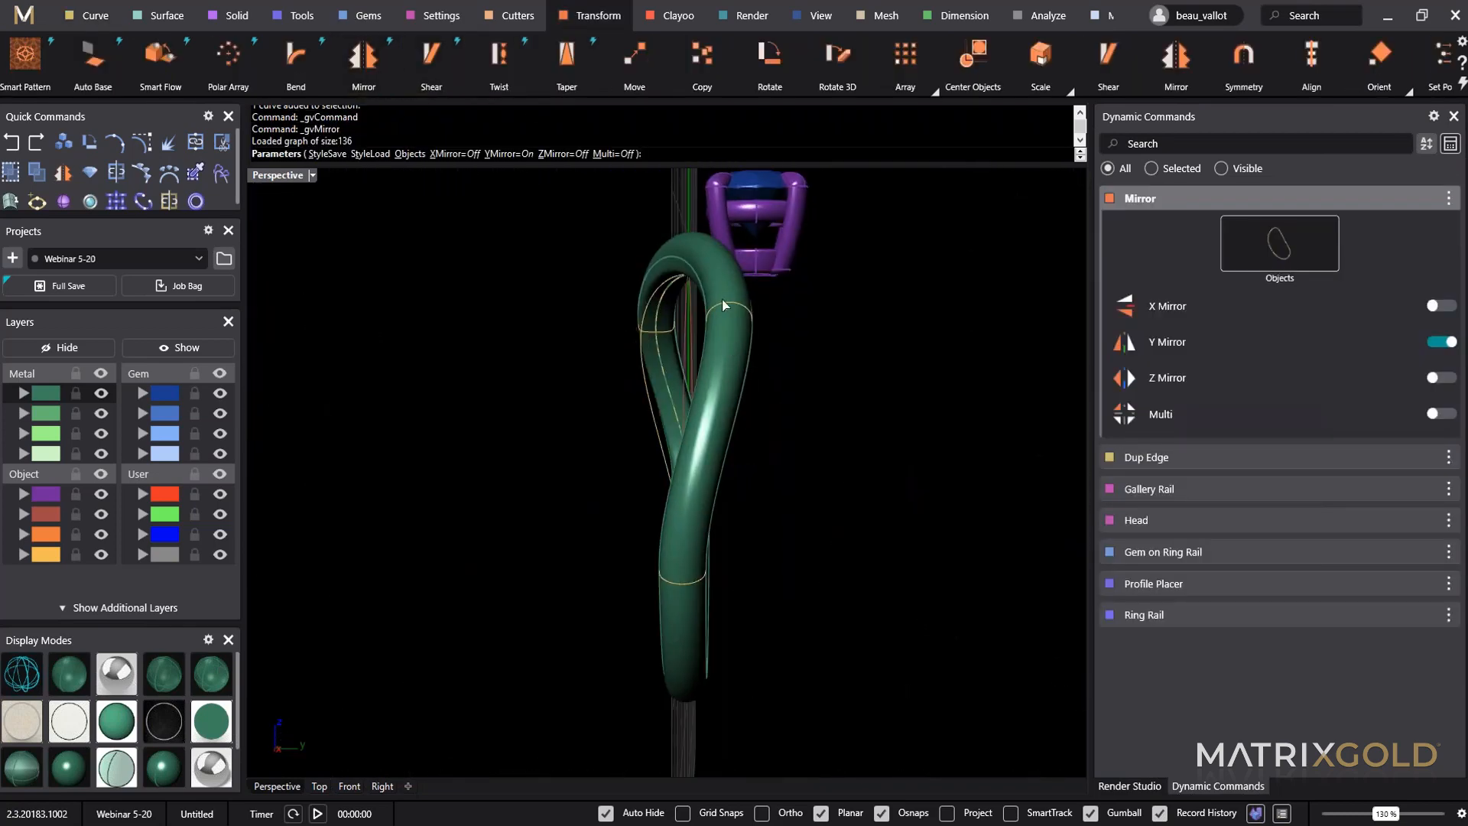
pyautogui.moveTo(592, 458); pyautogui.dragTo(630, 475, button='right')
pyautogui.moveTo(814, 494); pyautogui.dragTo(968, 592, button='right')
pyautogui.rightClick(963, 472)
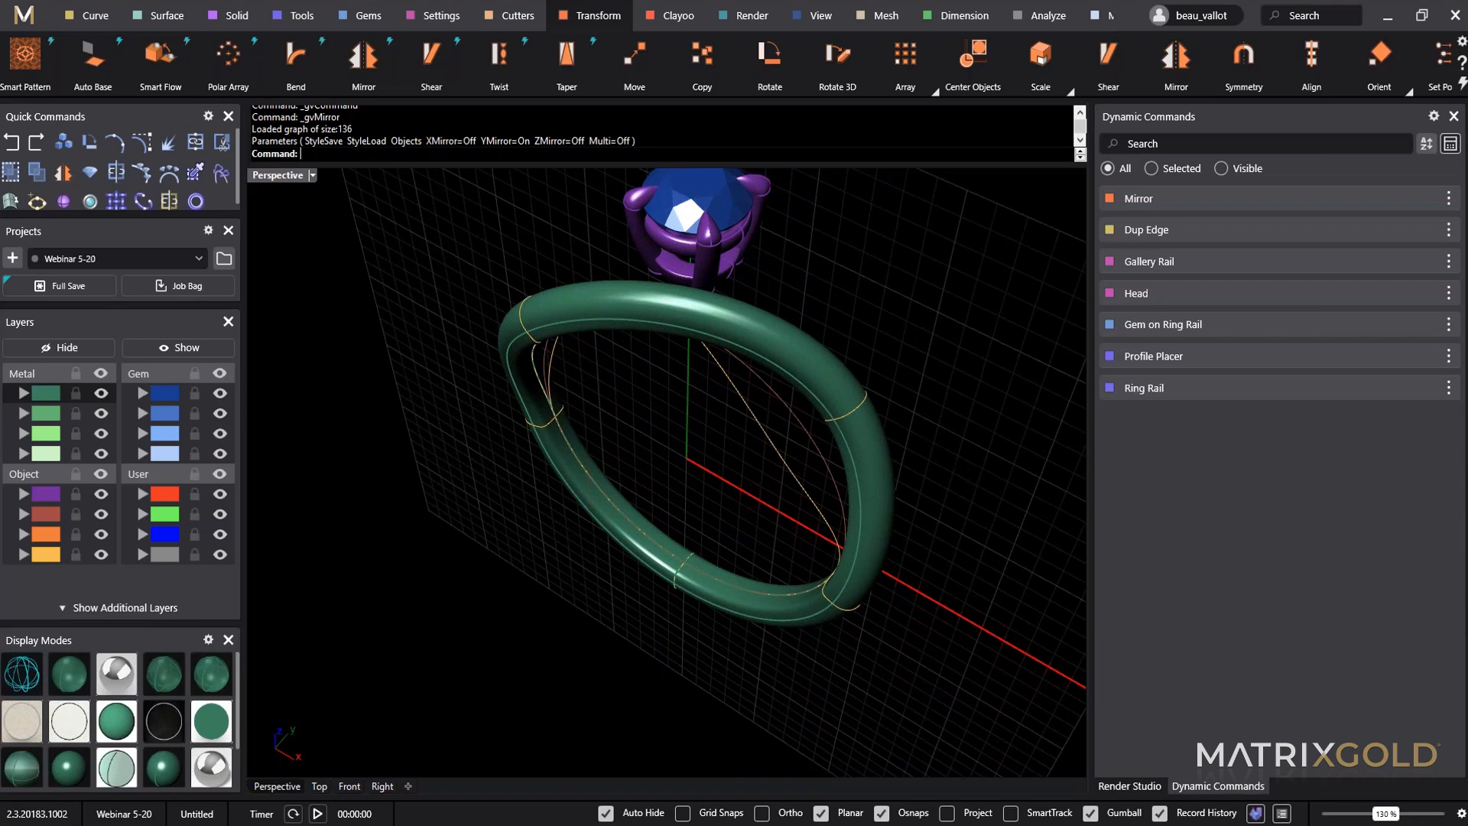
pyautogui.moveTo(963, 472); pyautogui.dragTo(963, 483, button='right')
pyautogui.rightClick(962, 483)
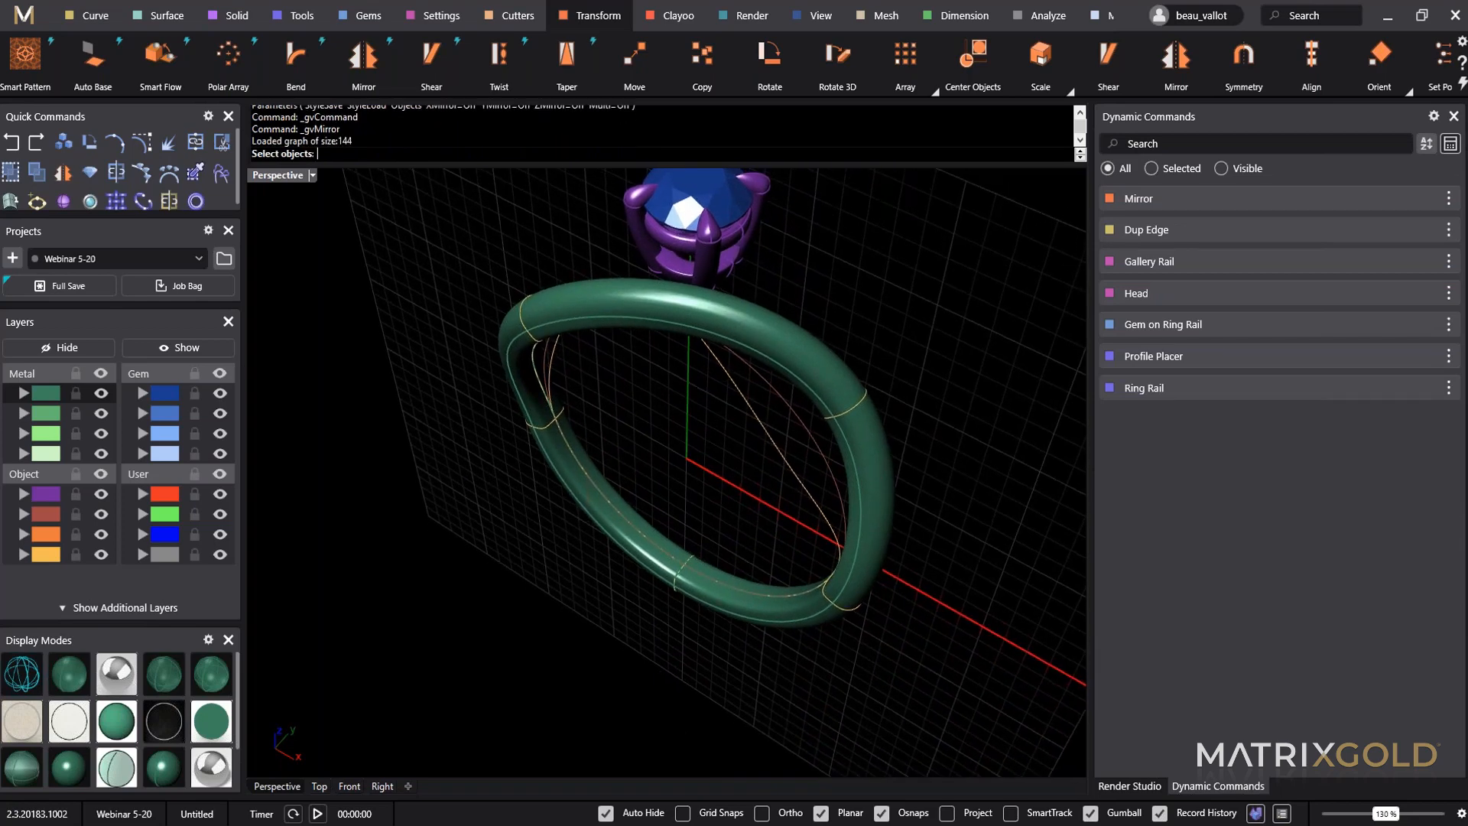
pyautogui.press('Escape')
# Hide the green twisted shank so that only the head, gem and construction curves remain.
pyautogui.moveTo(811, 480); pyautogui.dragTo(819, 356, button='right')
pyautogui.click(818, 357)
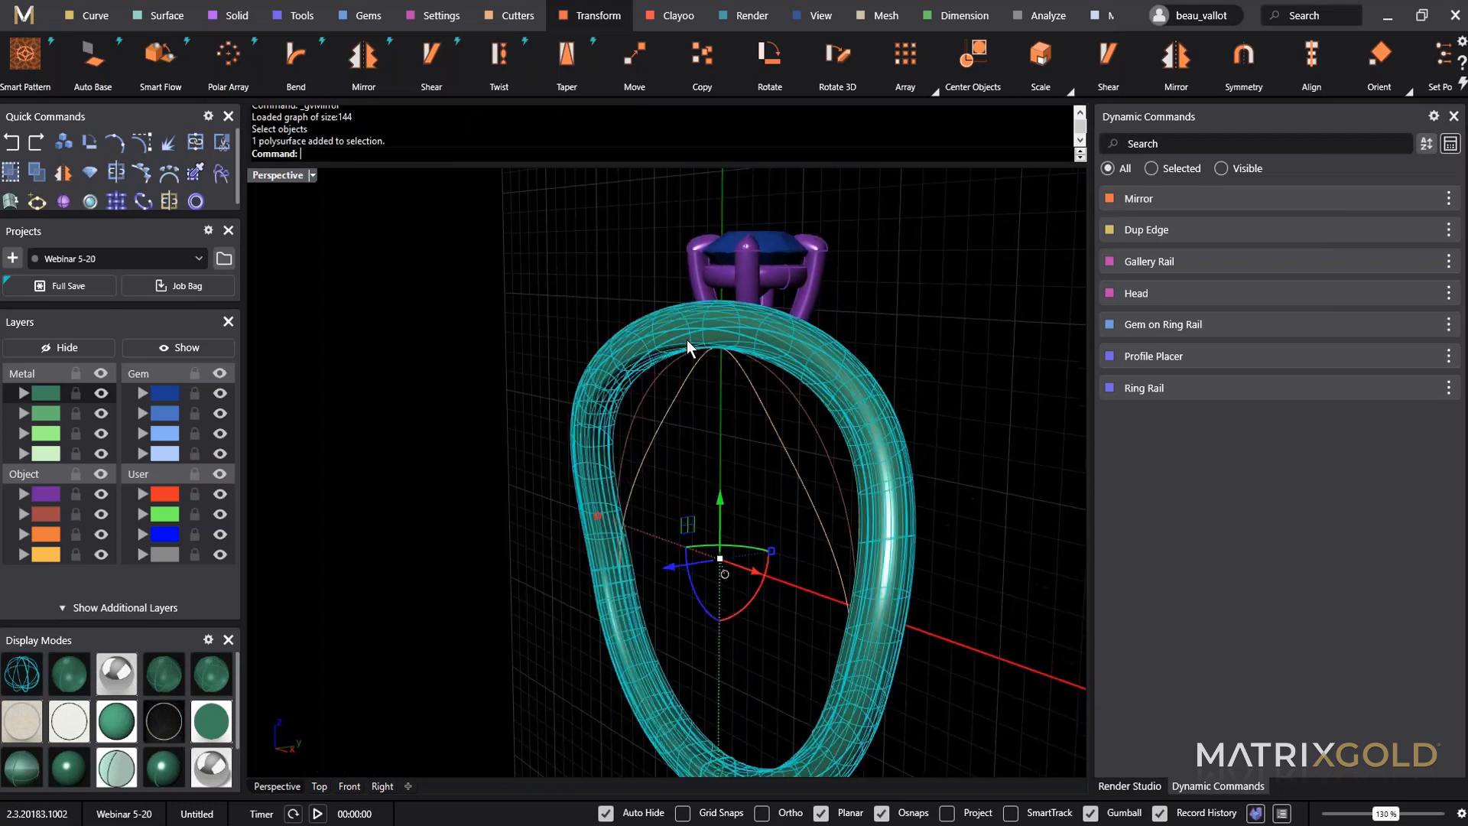
pyautogui.click(61, 347)
# Move the mirrored edge curve to the red User 01 layer and hide the yellow Object layer with the construction curves.
pyautogui.moveTo(646, 421); pyautogui.dragTo(663, 548, button='right')
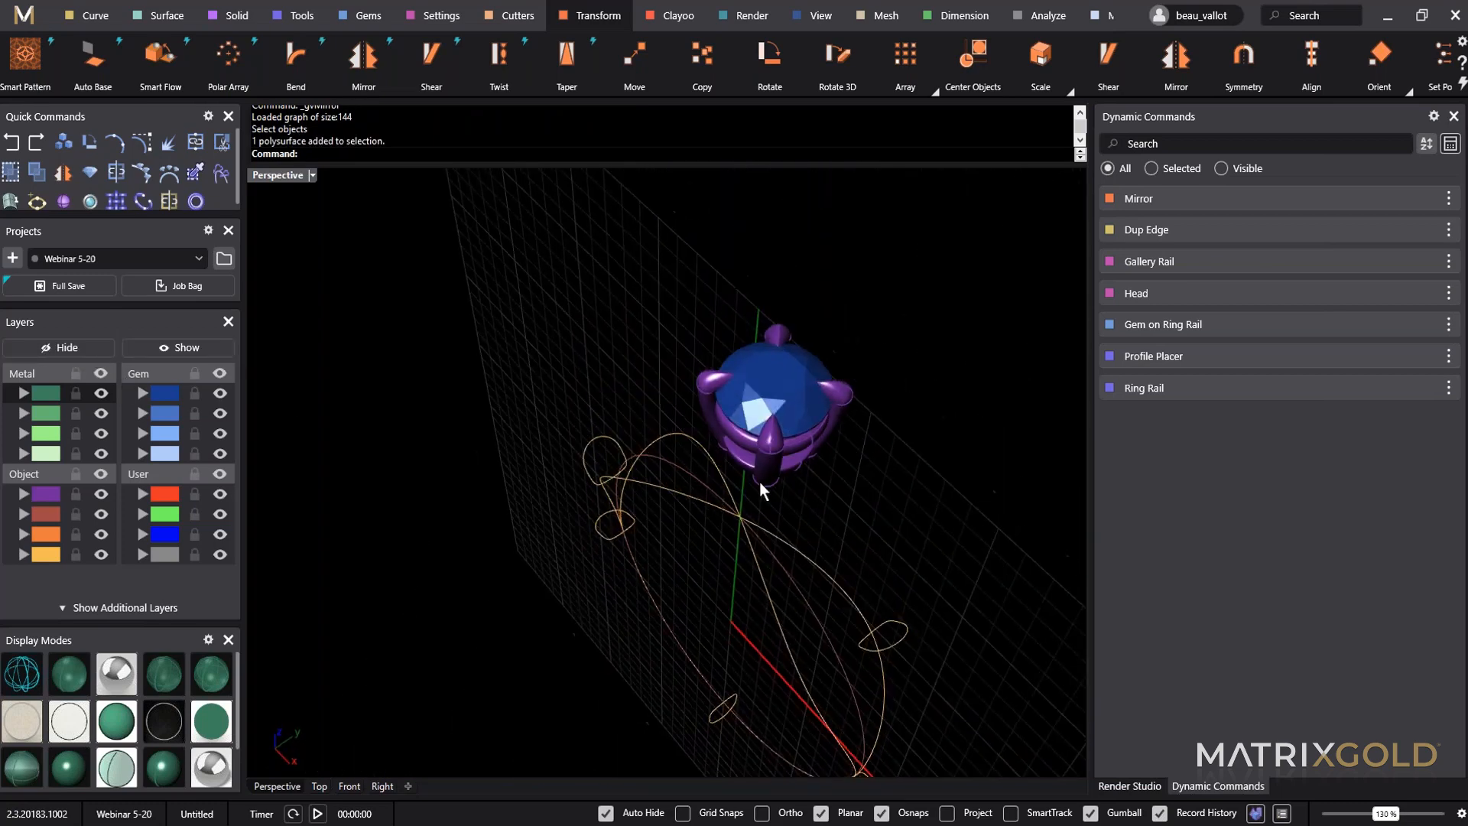
pyautogui.scroll(5, 760, 488)
pyautogui.click(664, 452)
pyautogui.keyDown('shift'); pyautogui.moveTo(787, 629); pyautogui.dragTo(707, 416, button='right'); pyautogui.keyUp('shift')
pyautogui.scroll(-7, 707, 415)
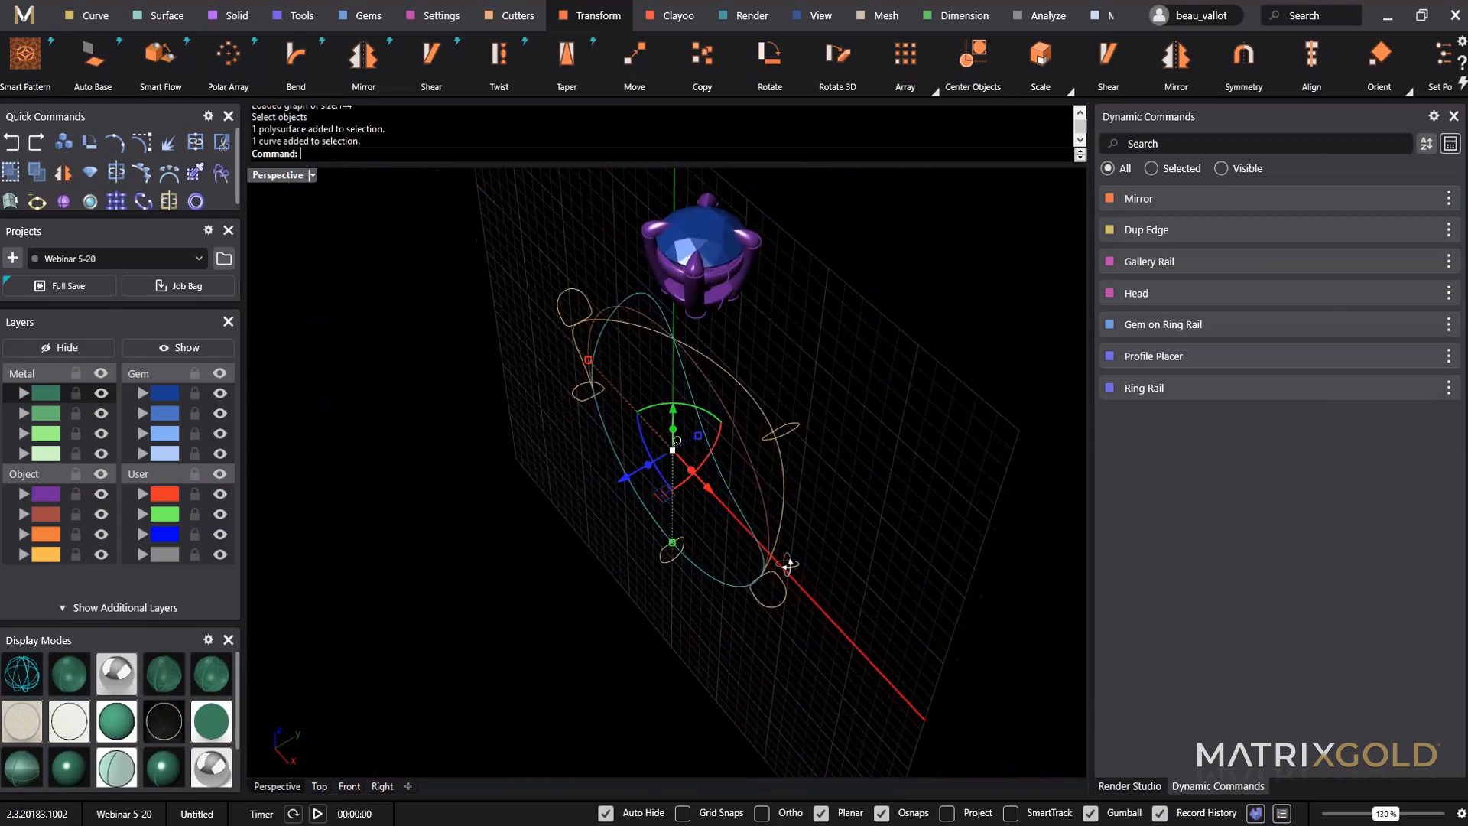
pyautogui.moveTo(789, 564); pyautogui.dragTo(776, 489, button='right')
pyautogui.click(143, 499)
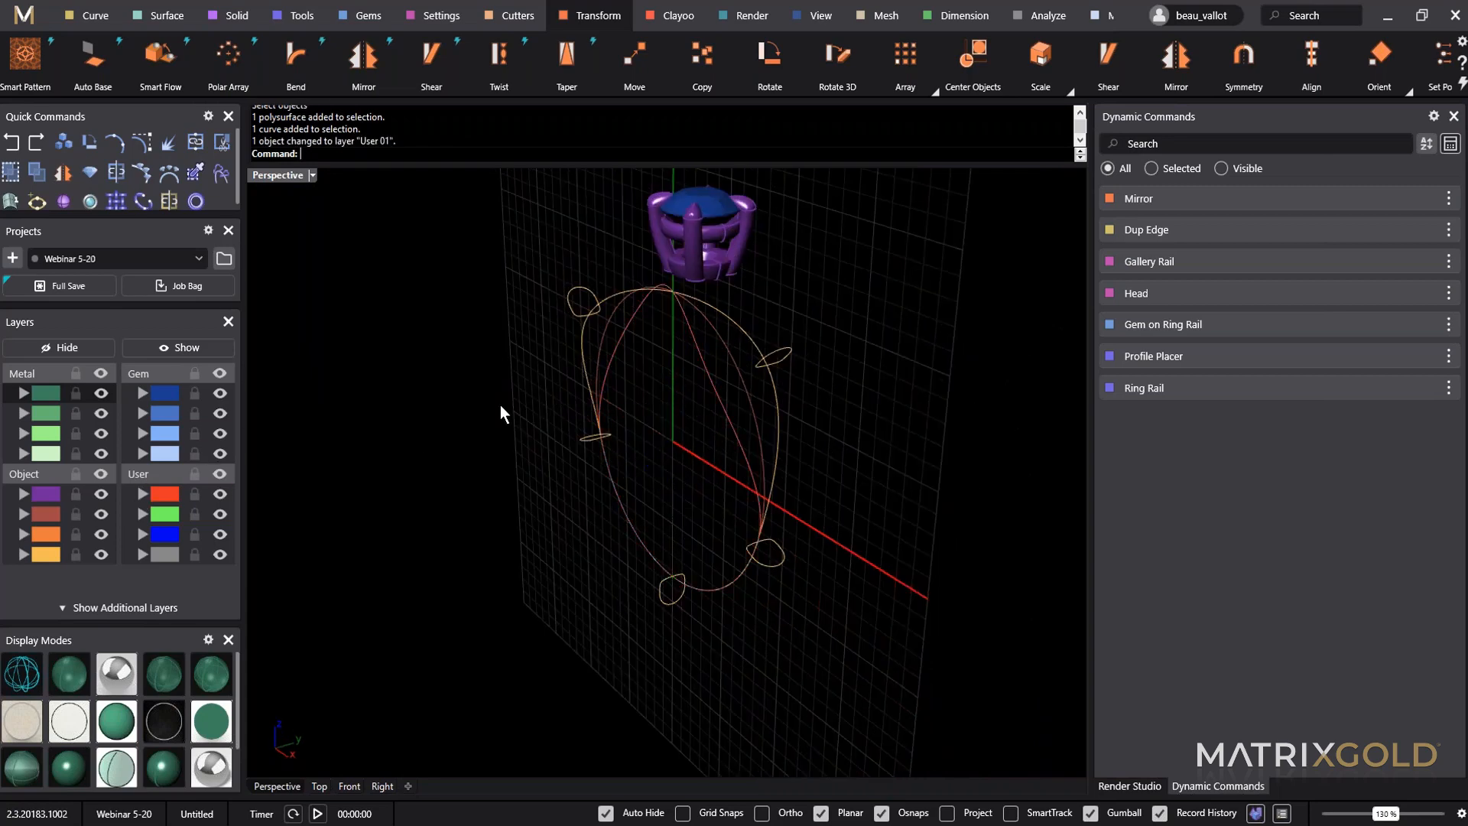
pyautogui.moveTo(501, 413); pyautogui.dragTo(682, 501, button='right')
pyautogui.click(99, 555)
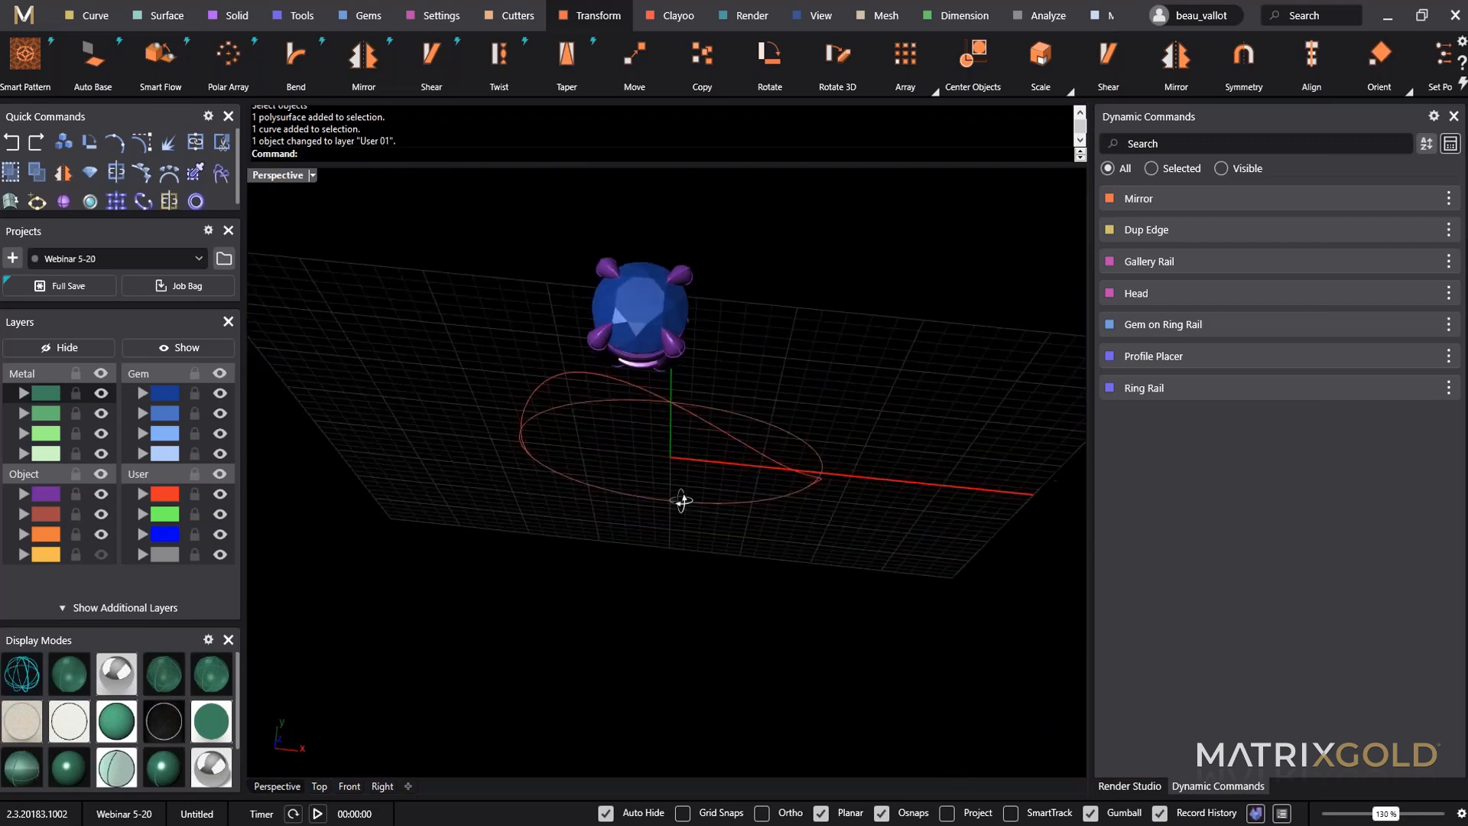
# Check in the reference photo 1020.jpg how the second band runs from the ring up to the head.
pyautogui.scroll(5, 644, 330)
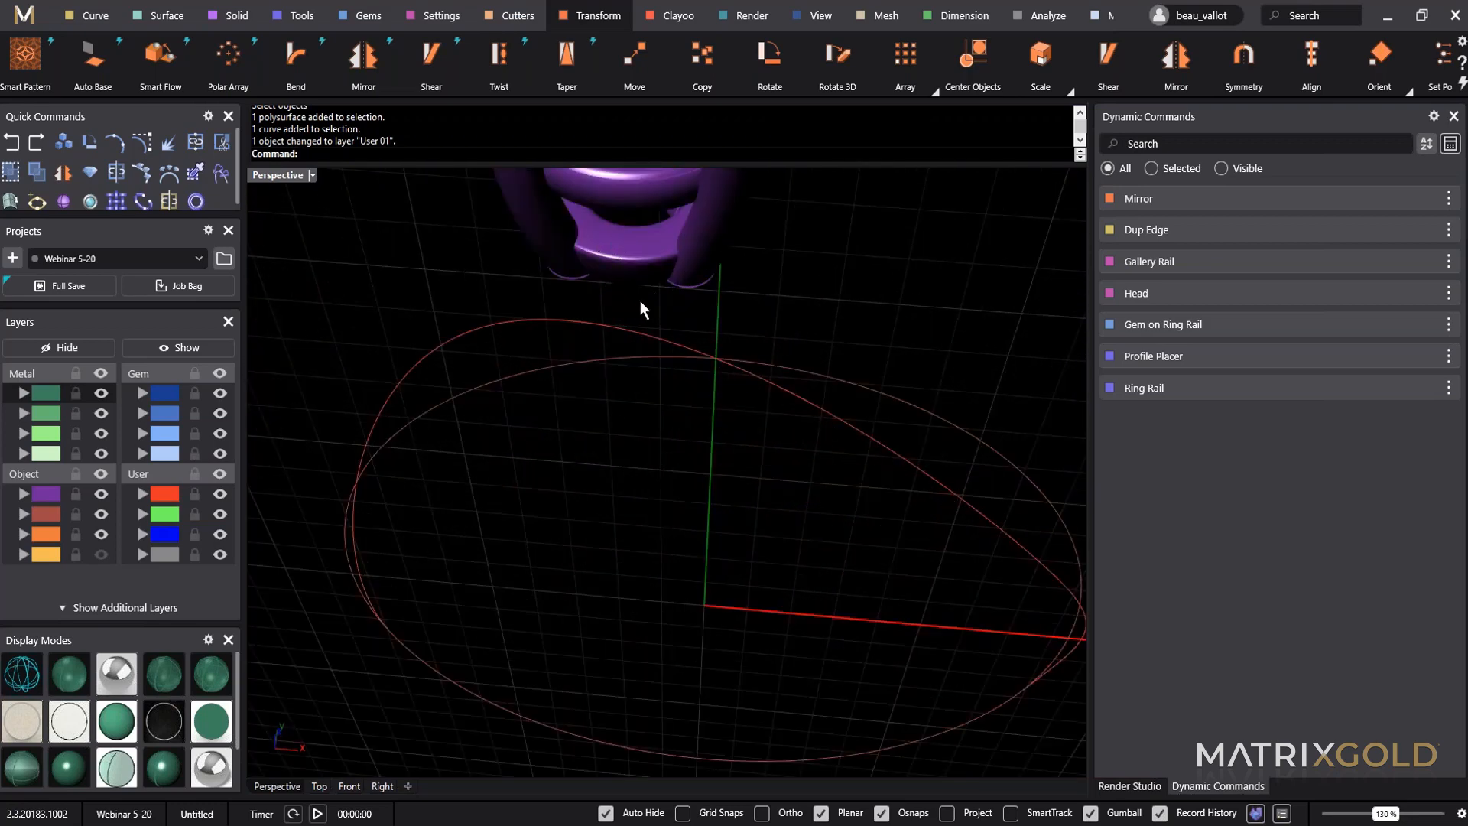
pyautogui.moveTo(697, 821)
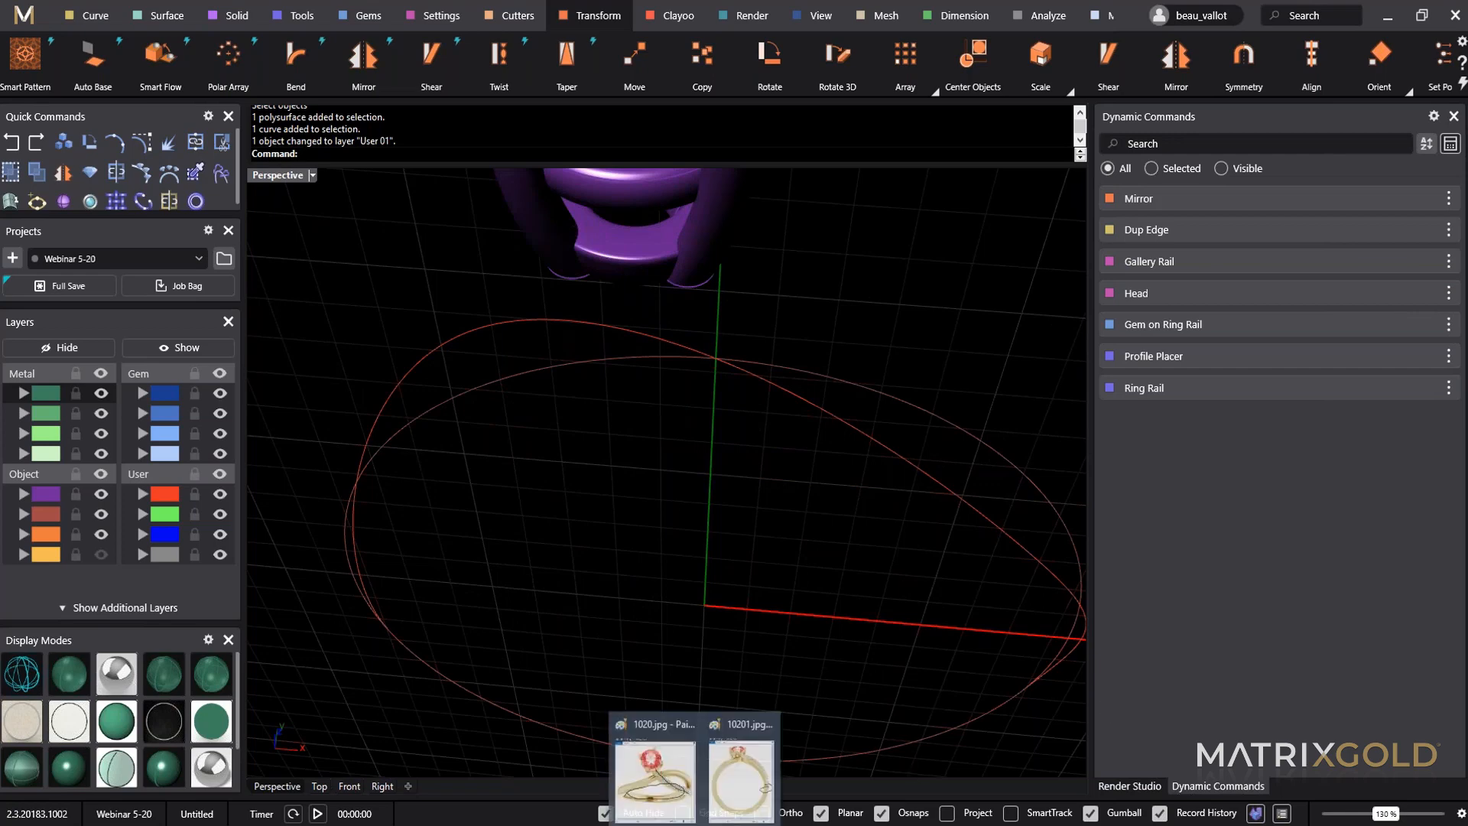
pyautogui.click(682, 790)
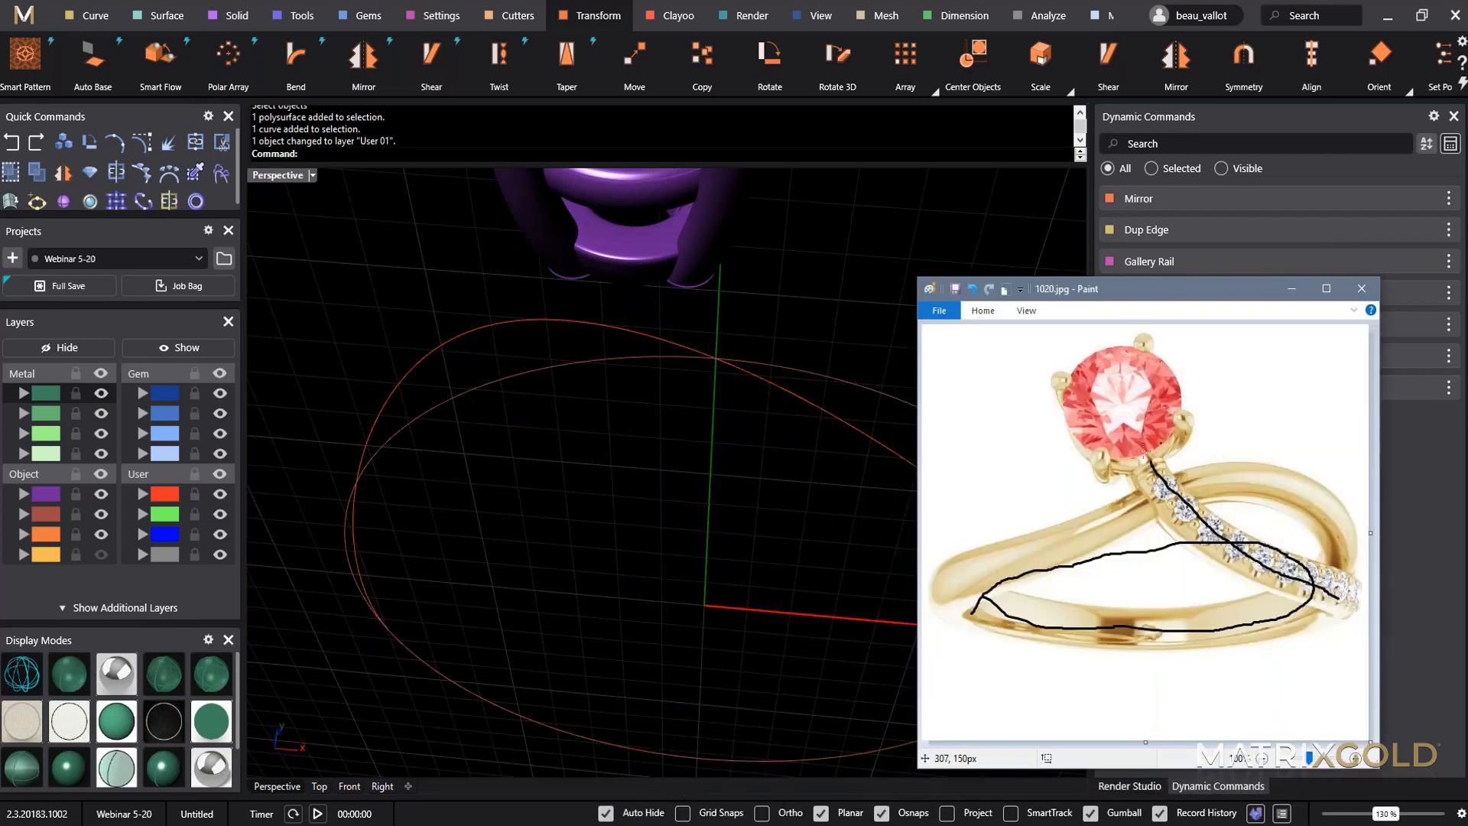
pyautogui.click(1292, 289)
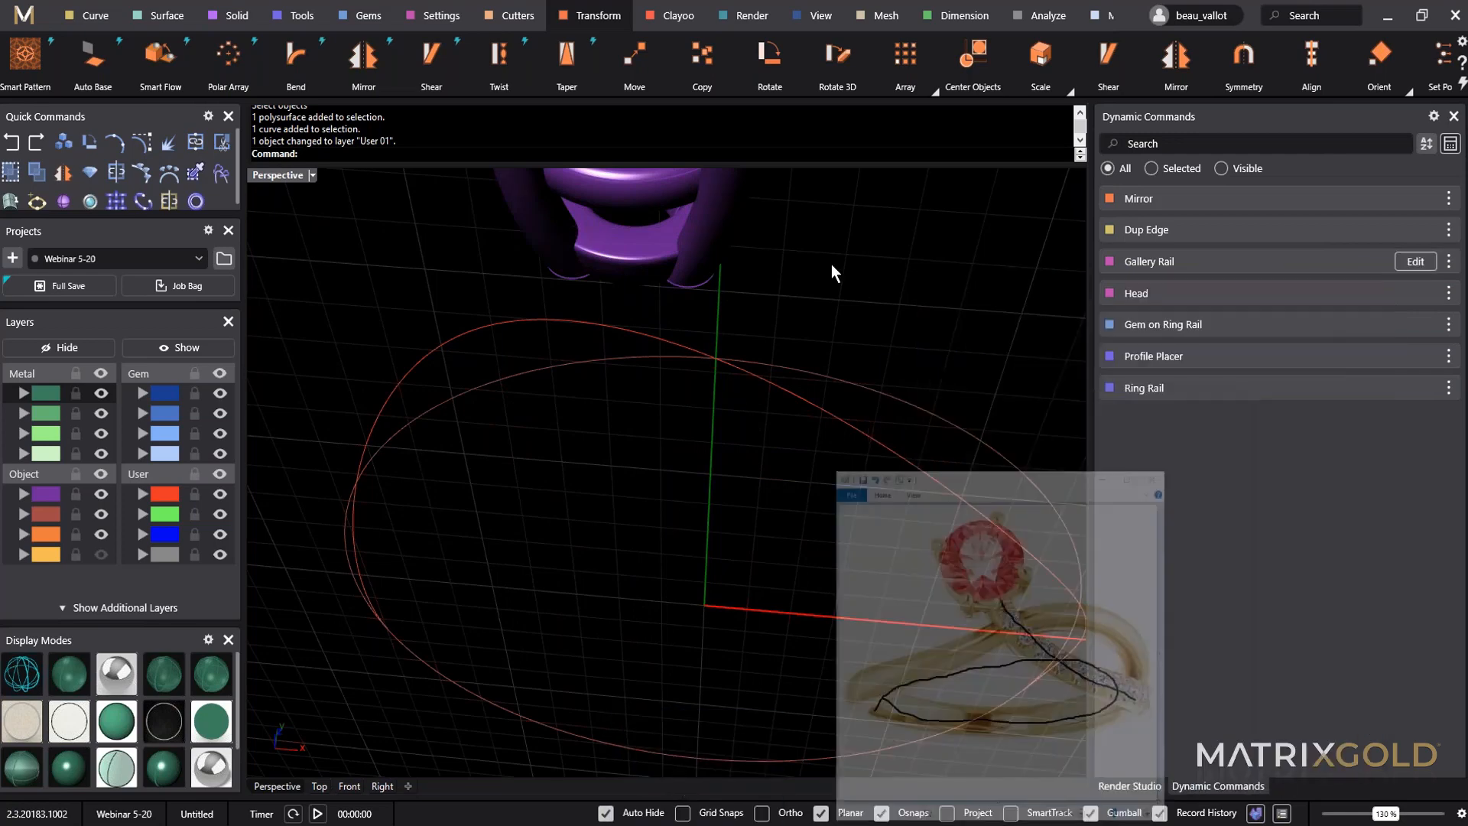
# Examine the underside of the prong head and its lower gallery rail as the attachment point for the second band.
pyautogui.moveTo(669, 331)
pyautogui.keyDown('shift'); pyautogui.mouseDown(button='right')
pyautogui.moveTo(657, 547)
pyautogui.moveTo(979, 383)
pyautogui.mouseUp(button='right'); pyautogui.keyUp('shift')
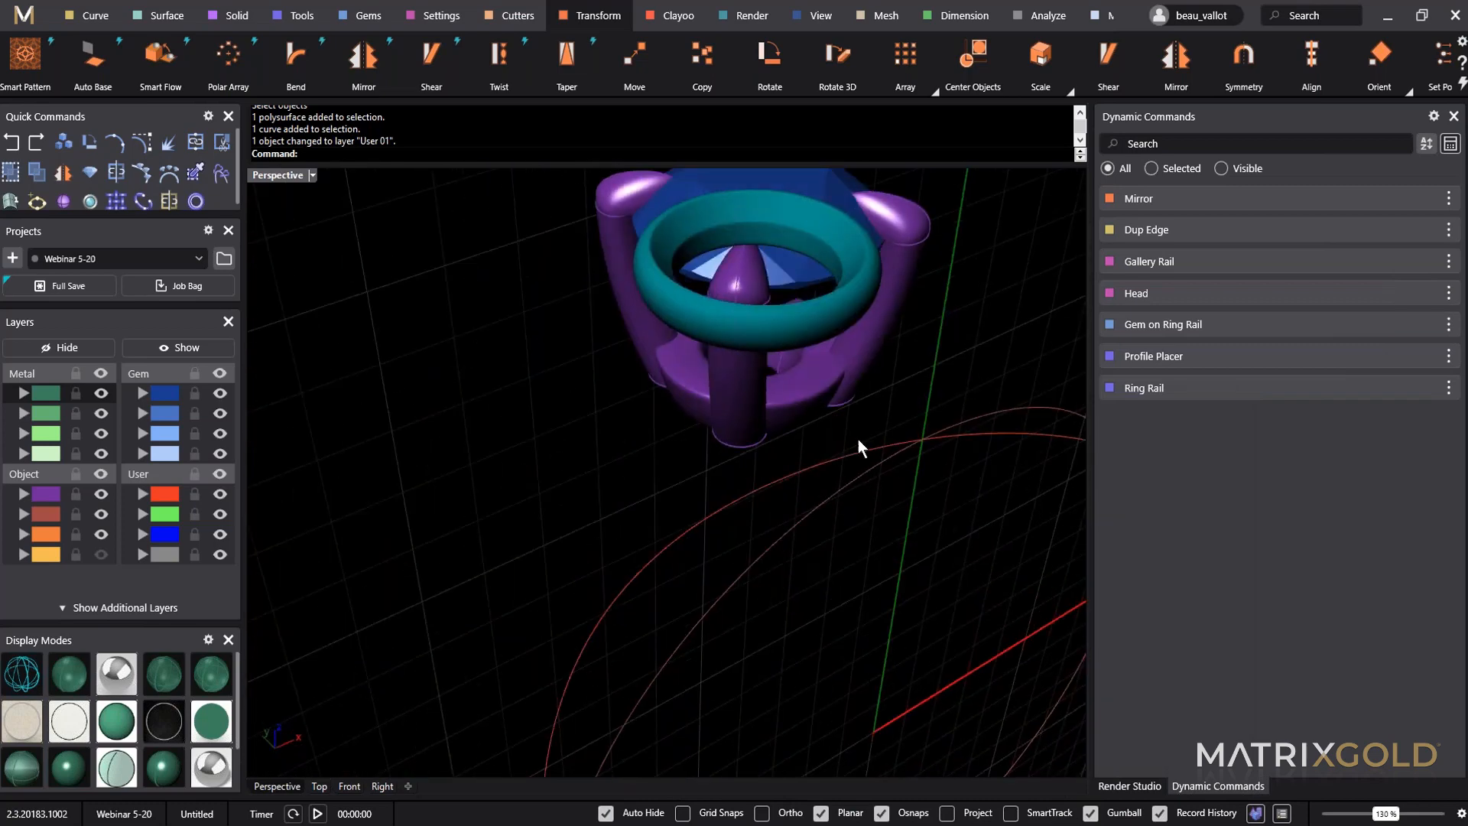
pyautogui.moveTo(527, 398); pyautogui.dragTo(688, 341, button='right')
pyautogui.moveTo(688, 490); pyautogui.dragTo(697, 531, button='right')
pyautogui.scroll(2, 635, 283)
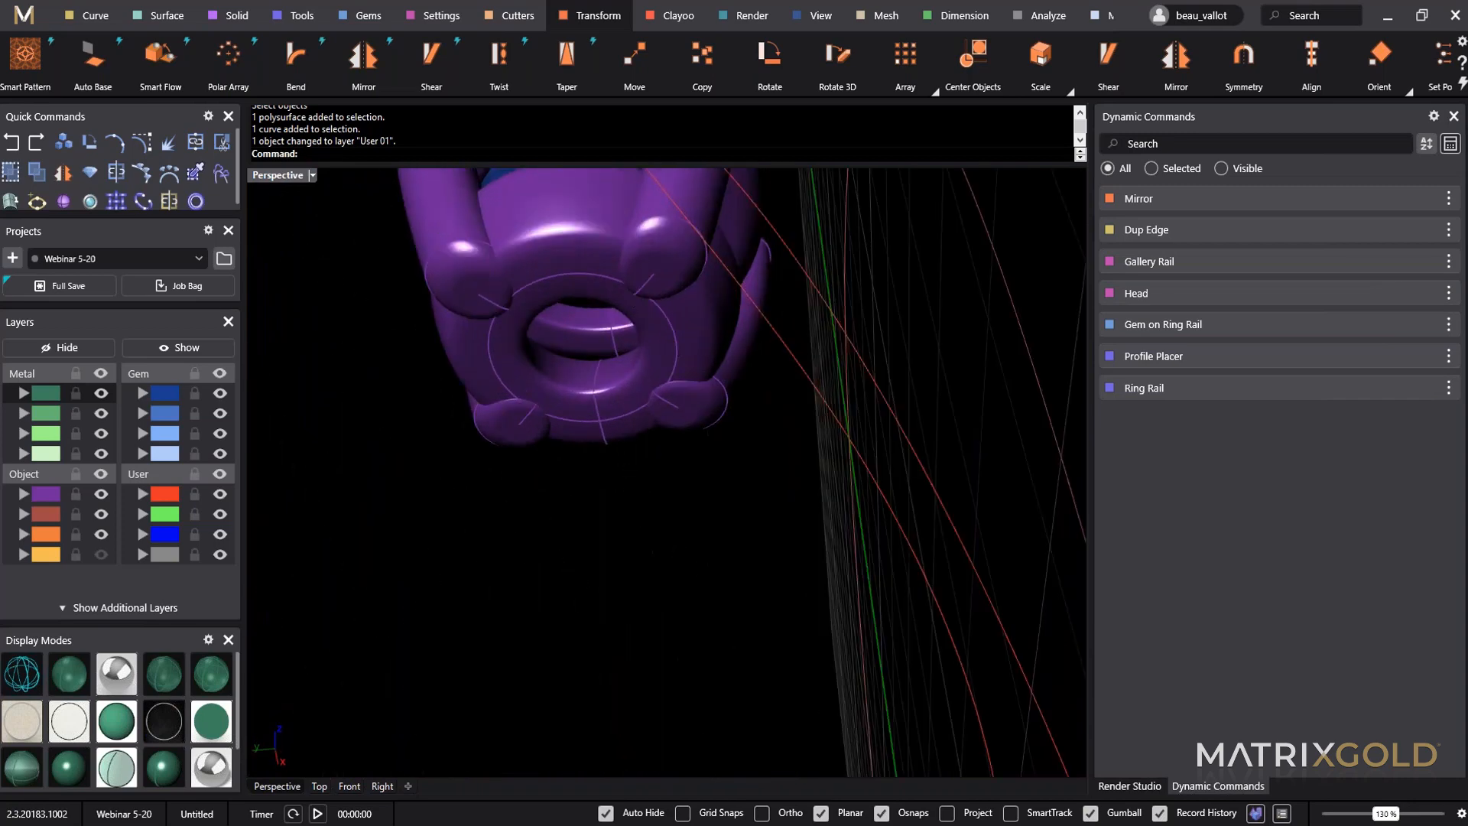
pyautogui.click(90, 23)
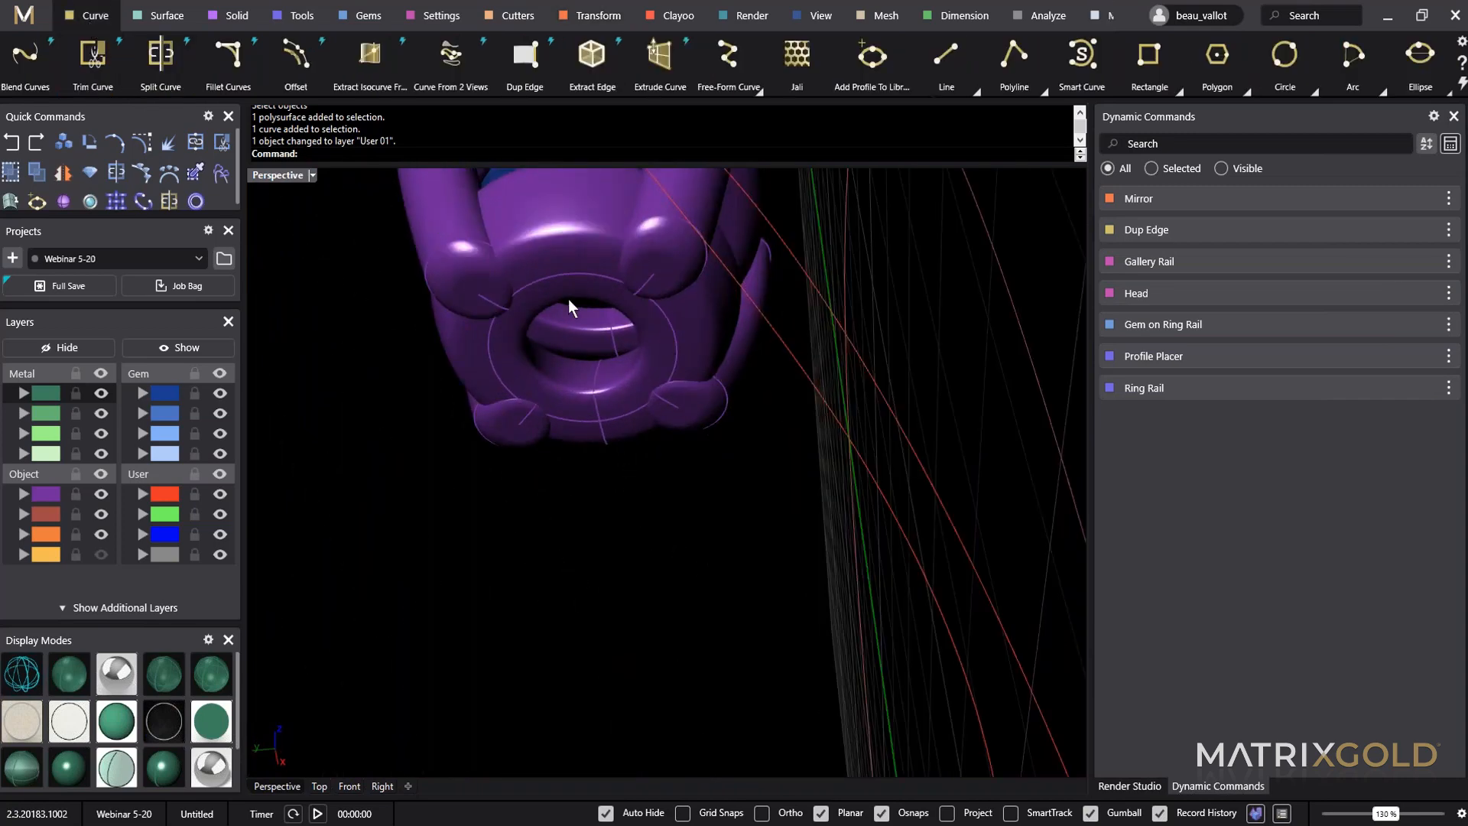
pyautogui.moveTo(773, 383); pyautogui.dragTo(666, 429, button='right')
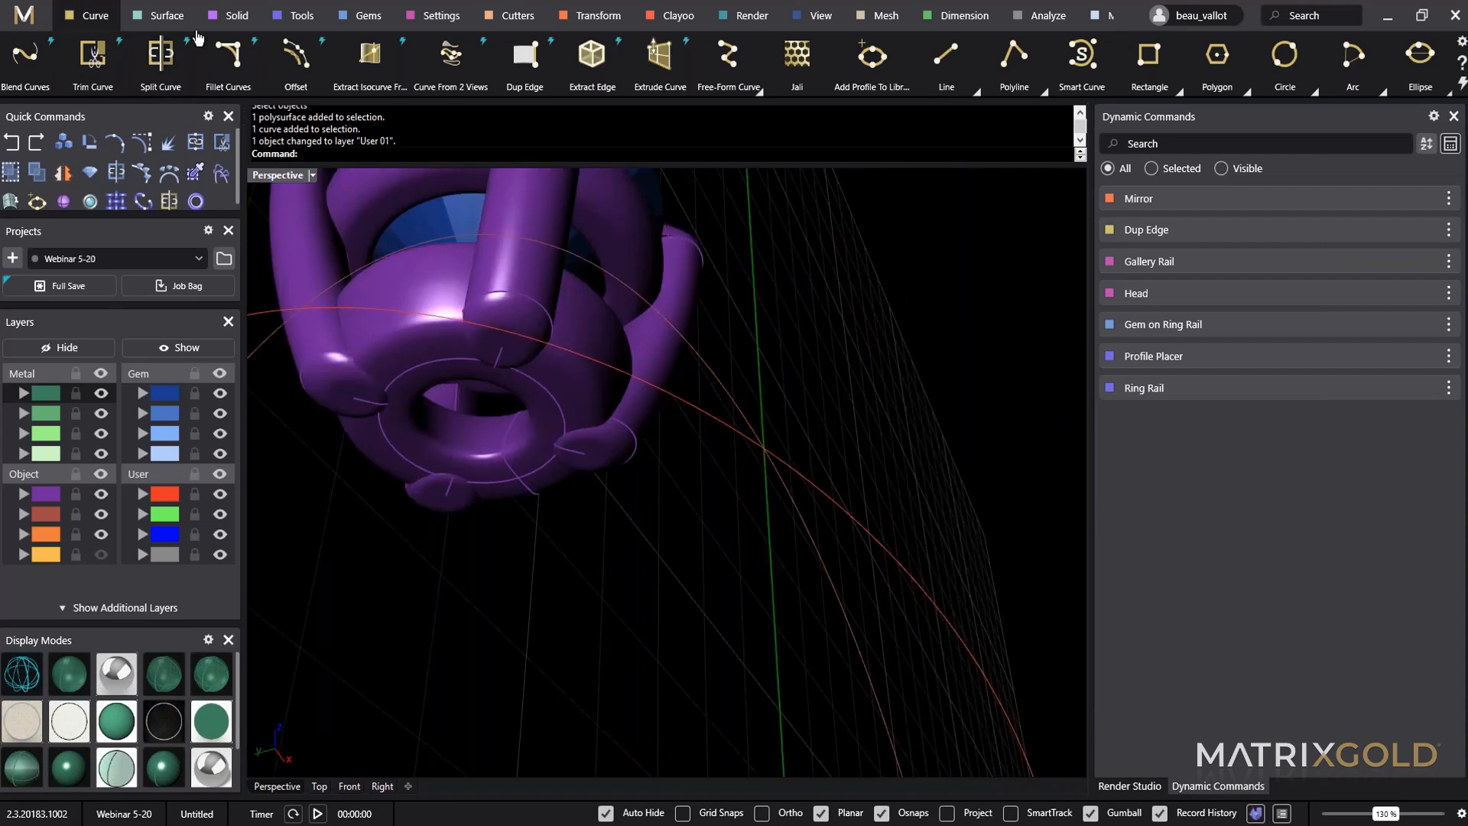
pyautogui.click(566, 386)
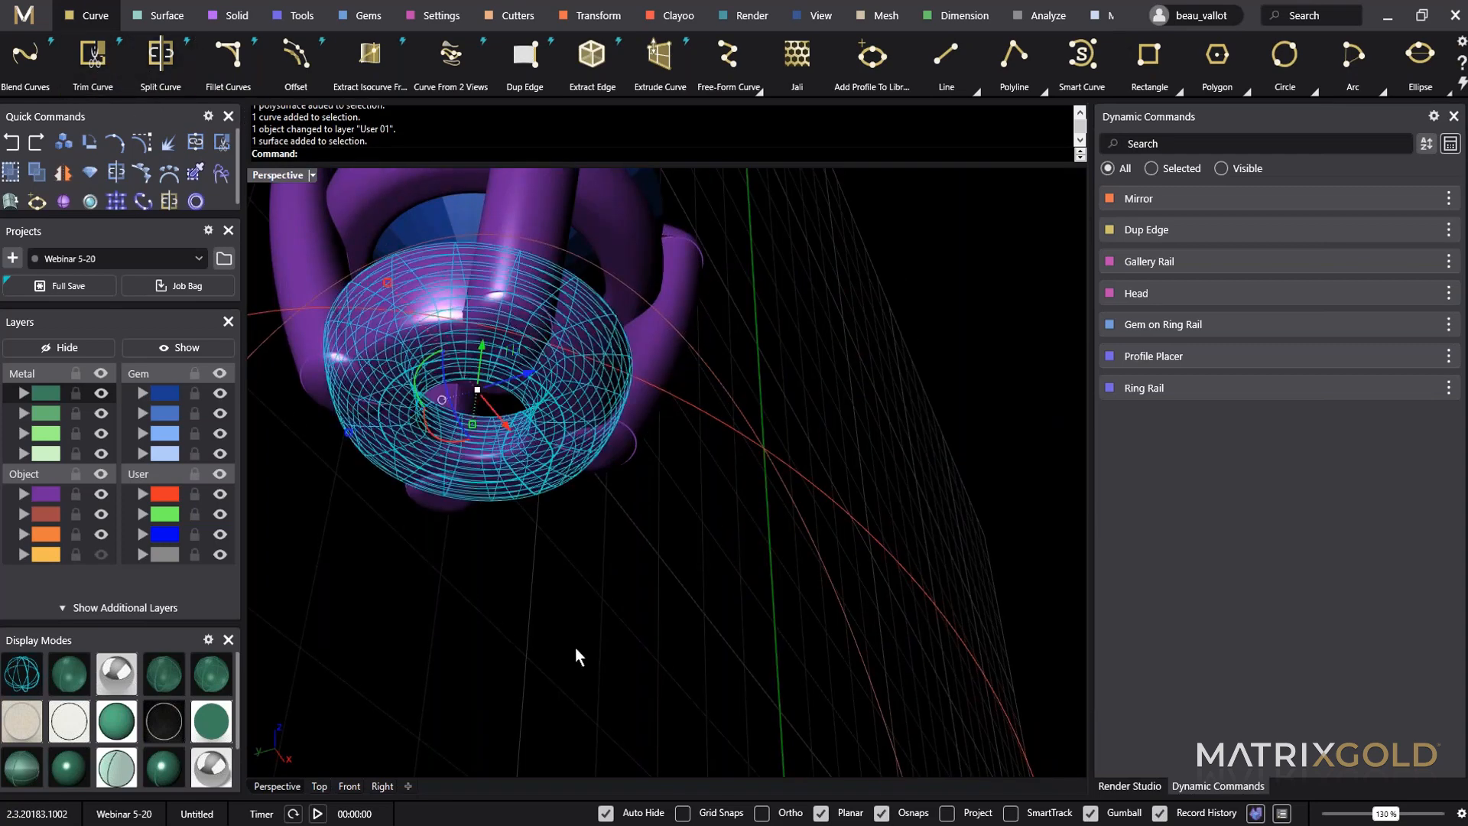
pyautogui.click(575, 649)
pyautogui.click(581, 399)
pyautogui.moveTo(581, 399); pyautogui.dragTo(514, 367, button='right')
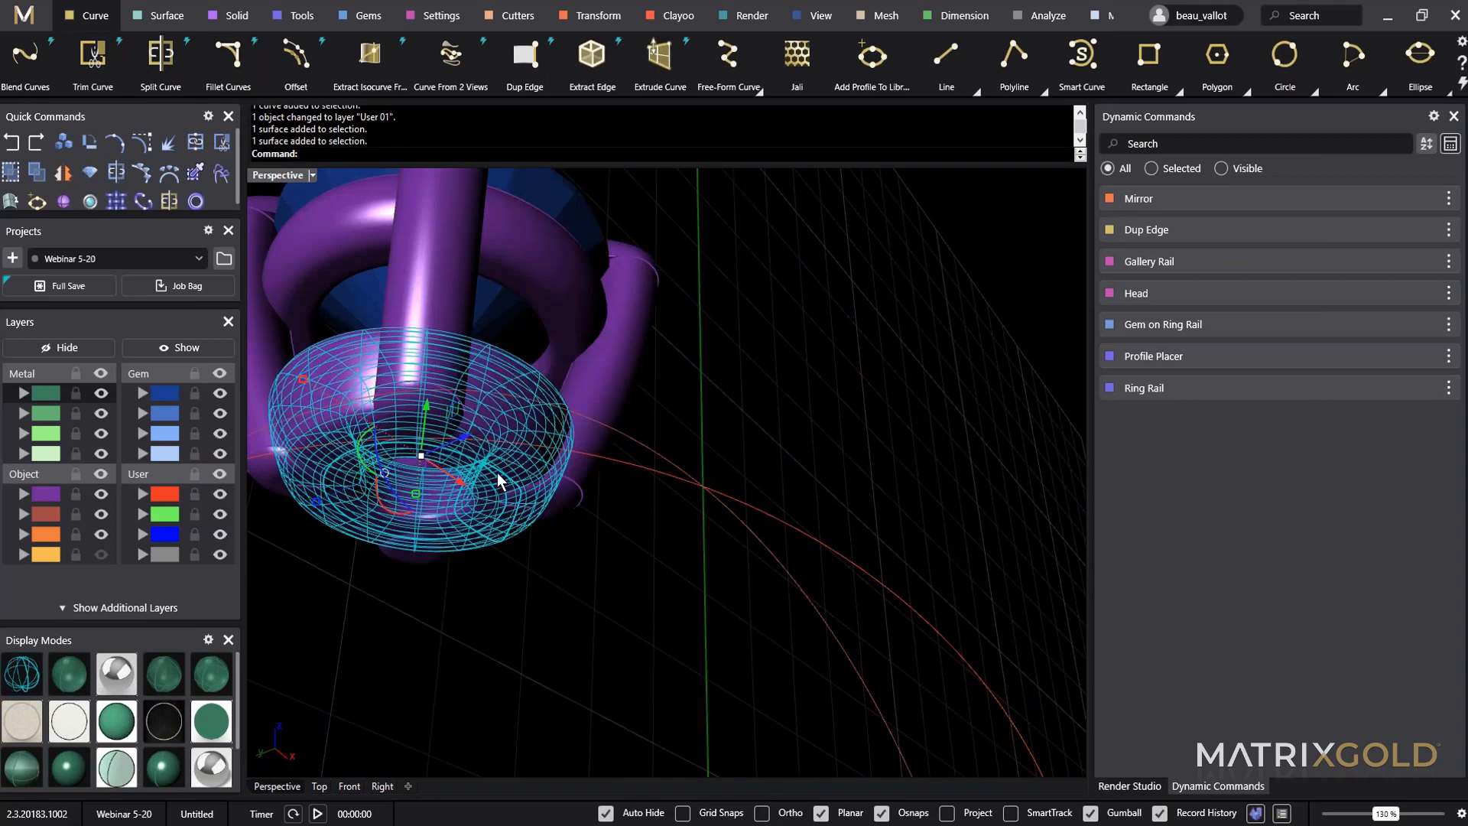
pyautogui.press('Escape')
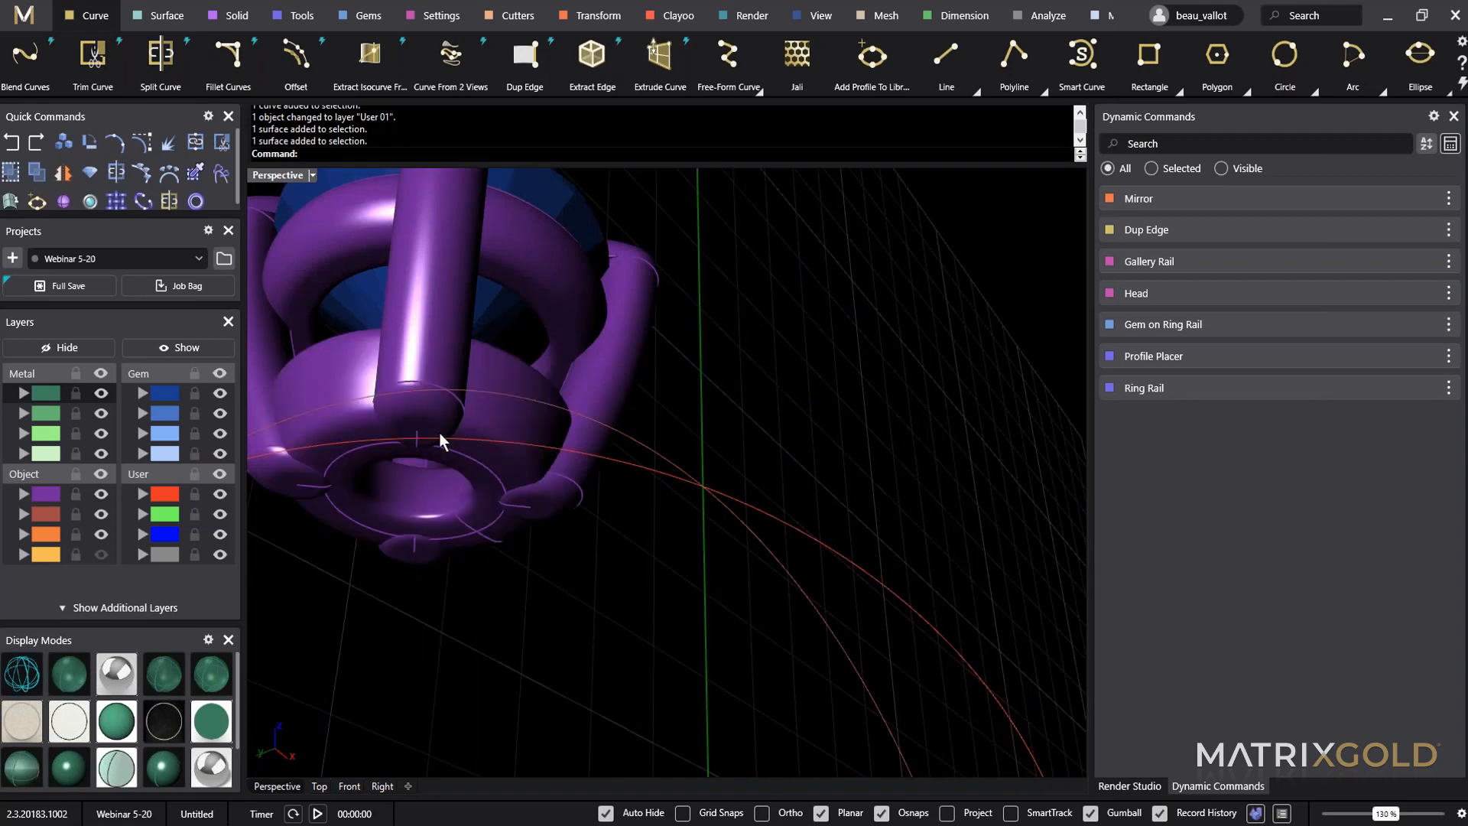
pyautogui.moveTo(542, 555); pyautogui.dragTo(575, 536, button='right')
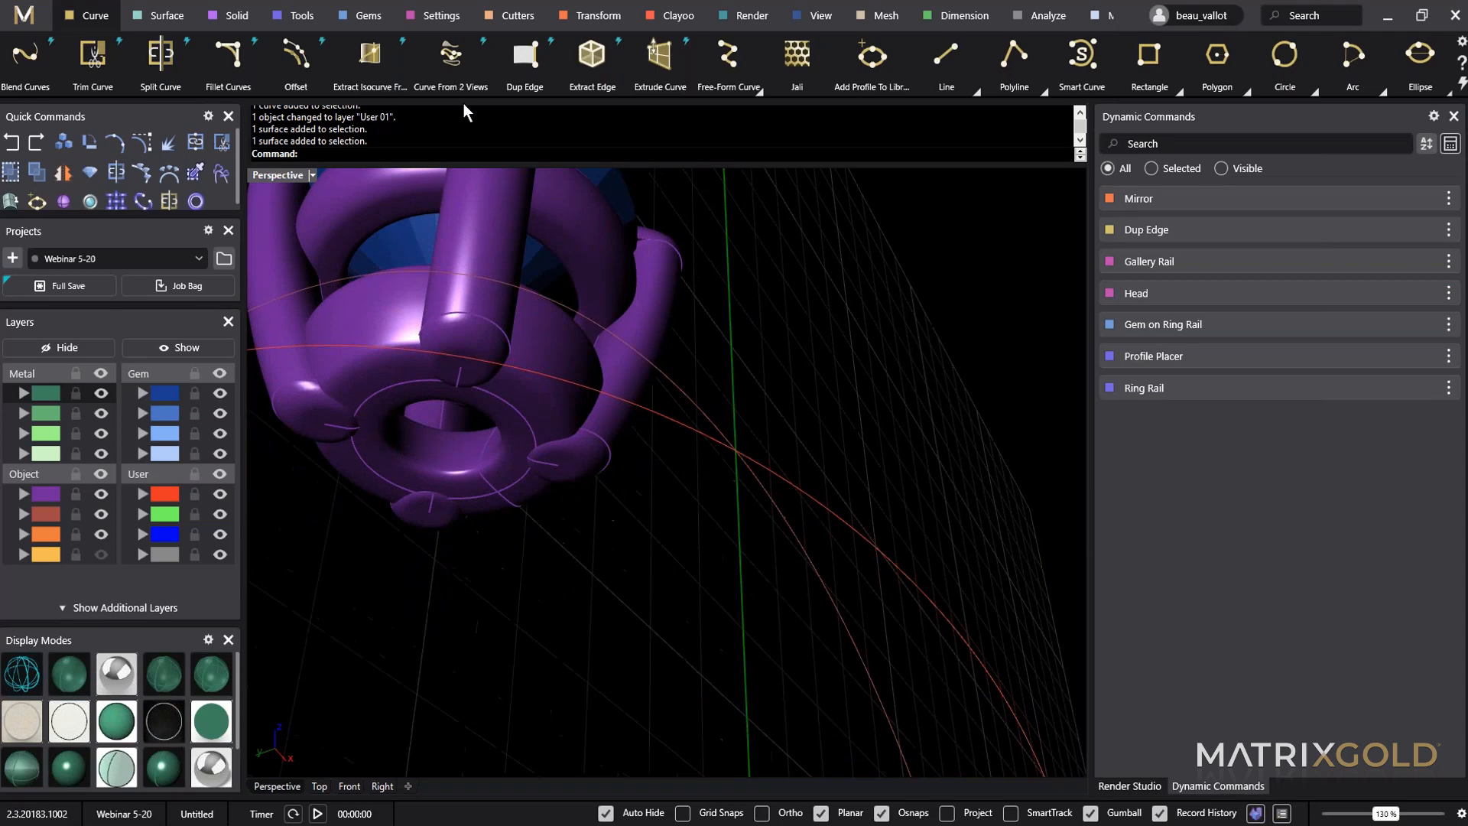
# Start Extract Isocurve From Surface on the lower gallery rail and set the isocurve's angle to -180.
pyautogui.click(369, 61)
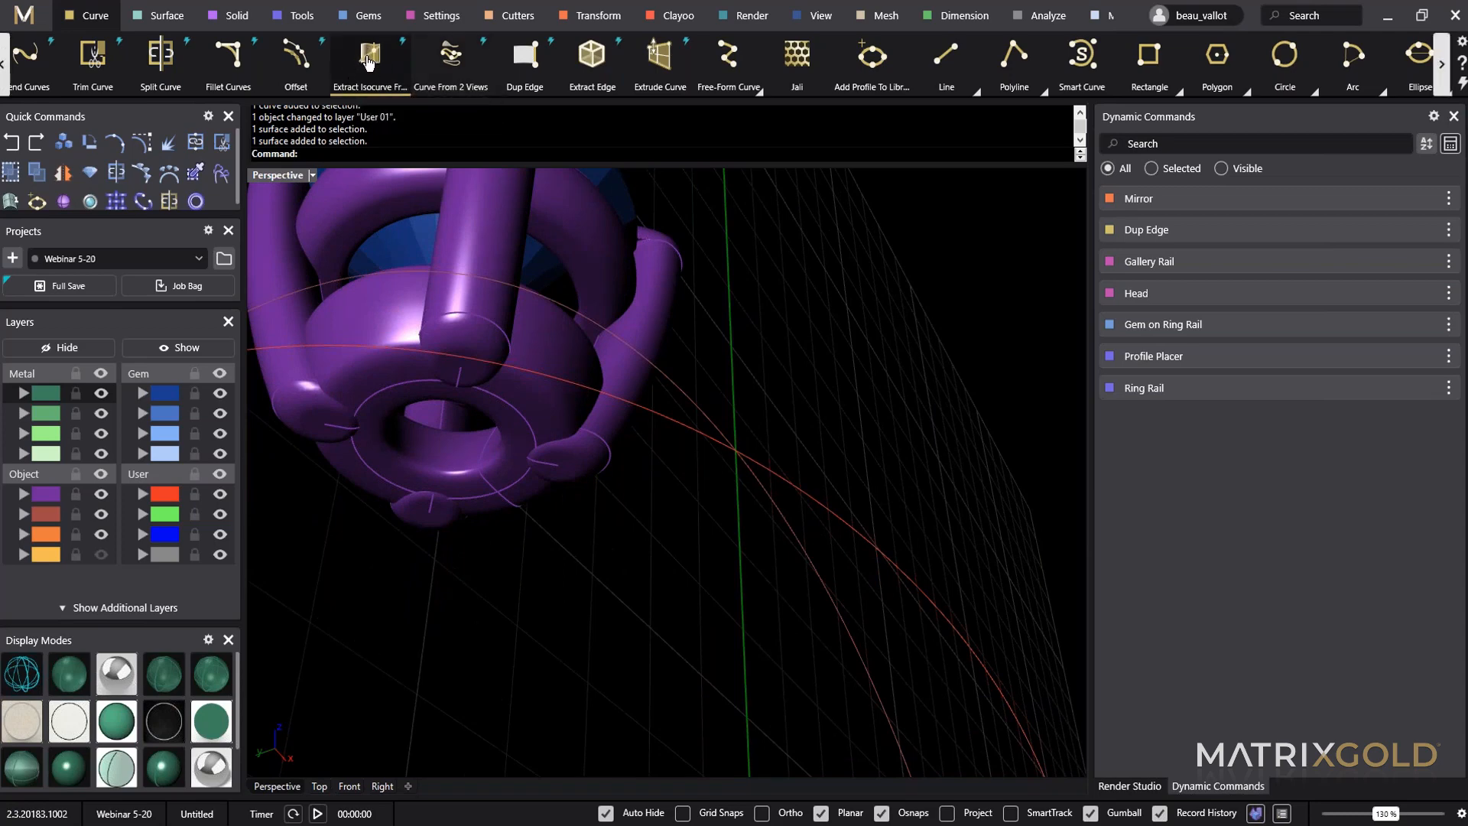
pyautogui.click(539, 363)
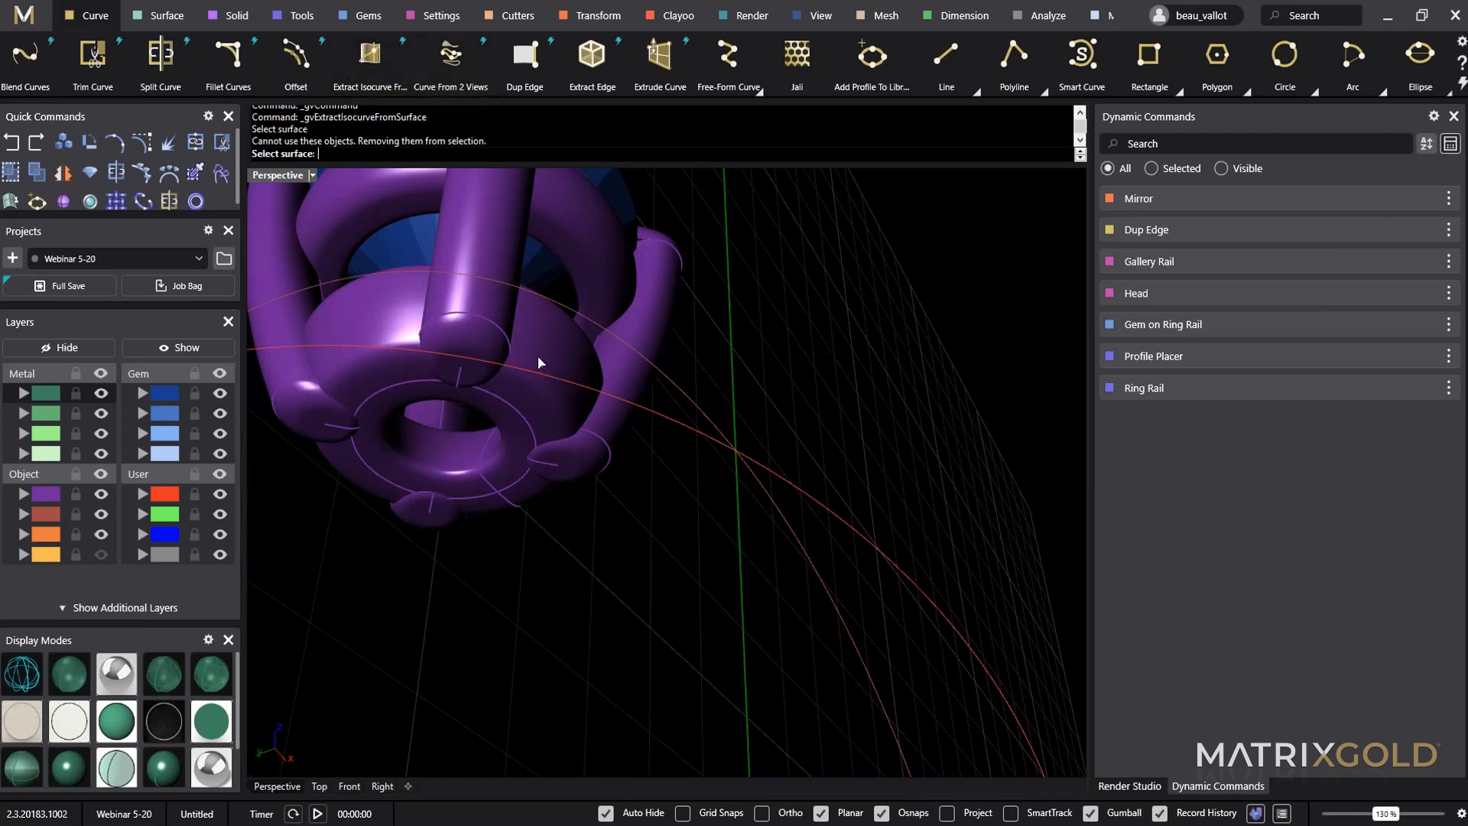
pyautogui.click(538, 361)
pyautogui.click(539, 359)
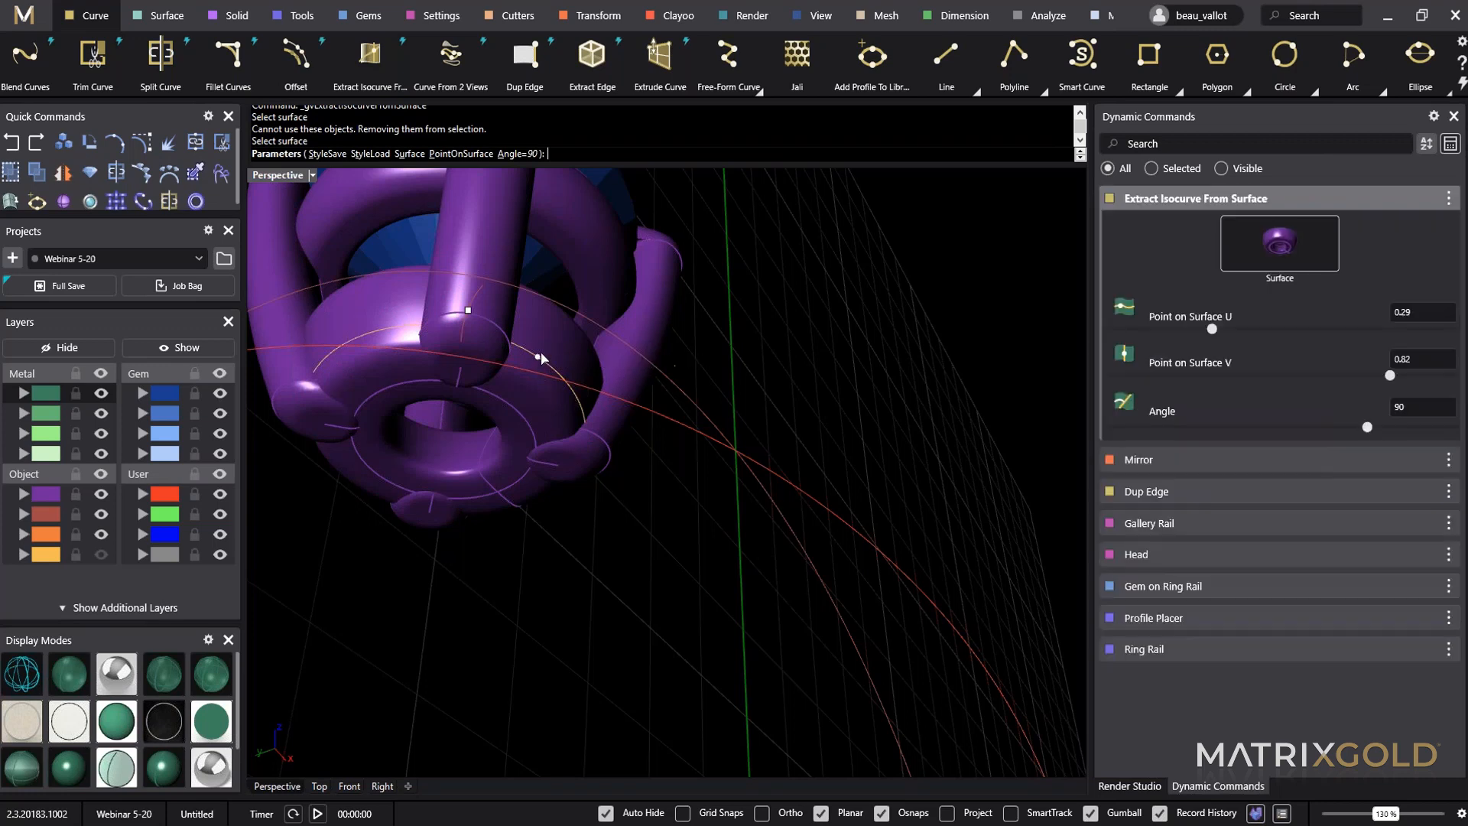
pyautogui.moveTo(470, 309)
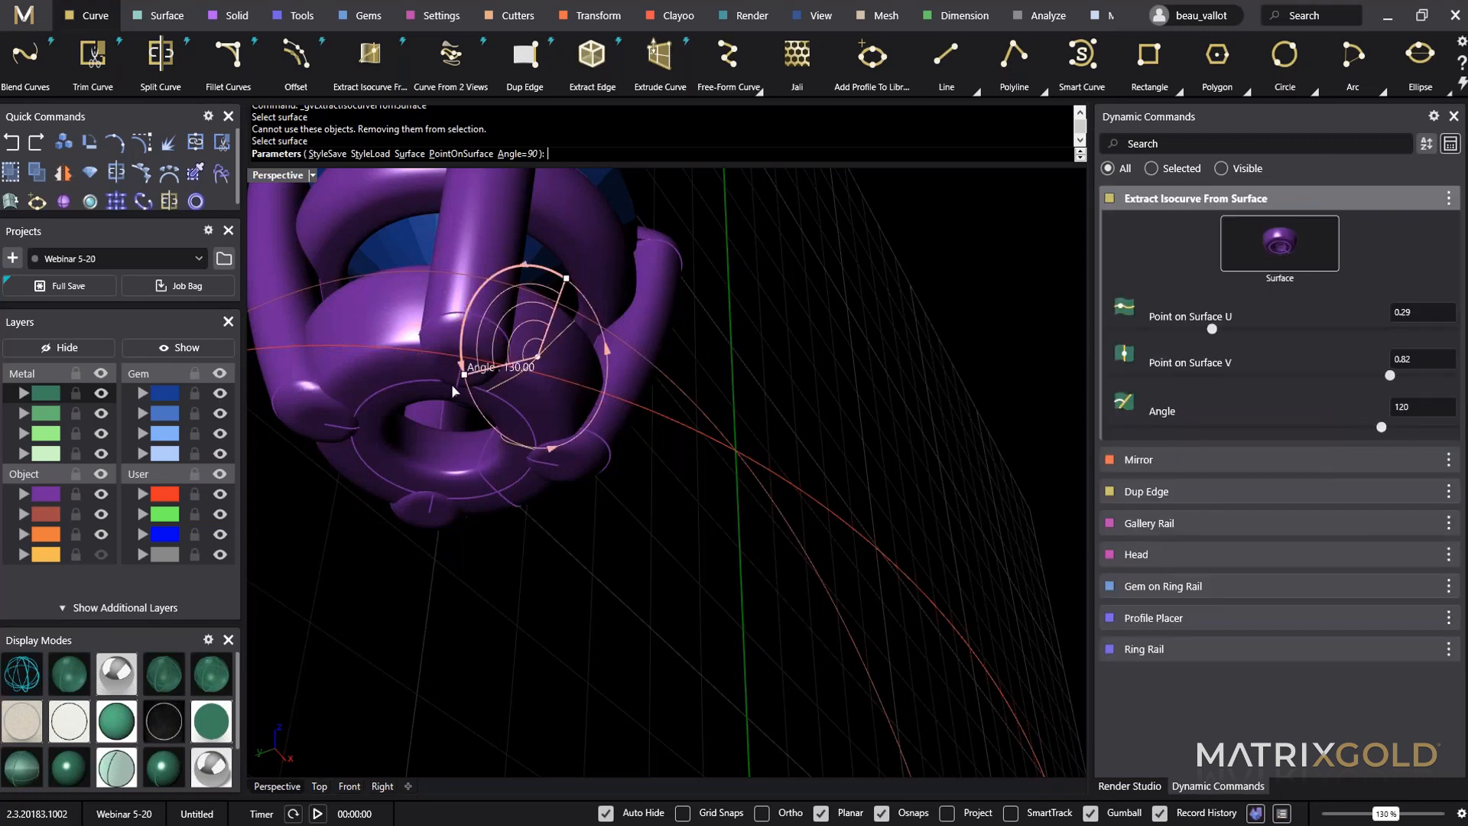
pyautogui.moveTo(482, 464); pyautogui.dragTo(487, 540)
pyautogui.moveTo(592, 570)
pyautogui.mouseDown(button='right')
pyautogui.moveTo(602, 602)
pyautogui.moveTo(563, 668)
pyautogui.moveTo(609, 543)
pyautogui.moveTo(573, 585)
pyautogui.mouseUp(button='right')
pyautogui.scroll(3, 413, 551)
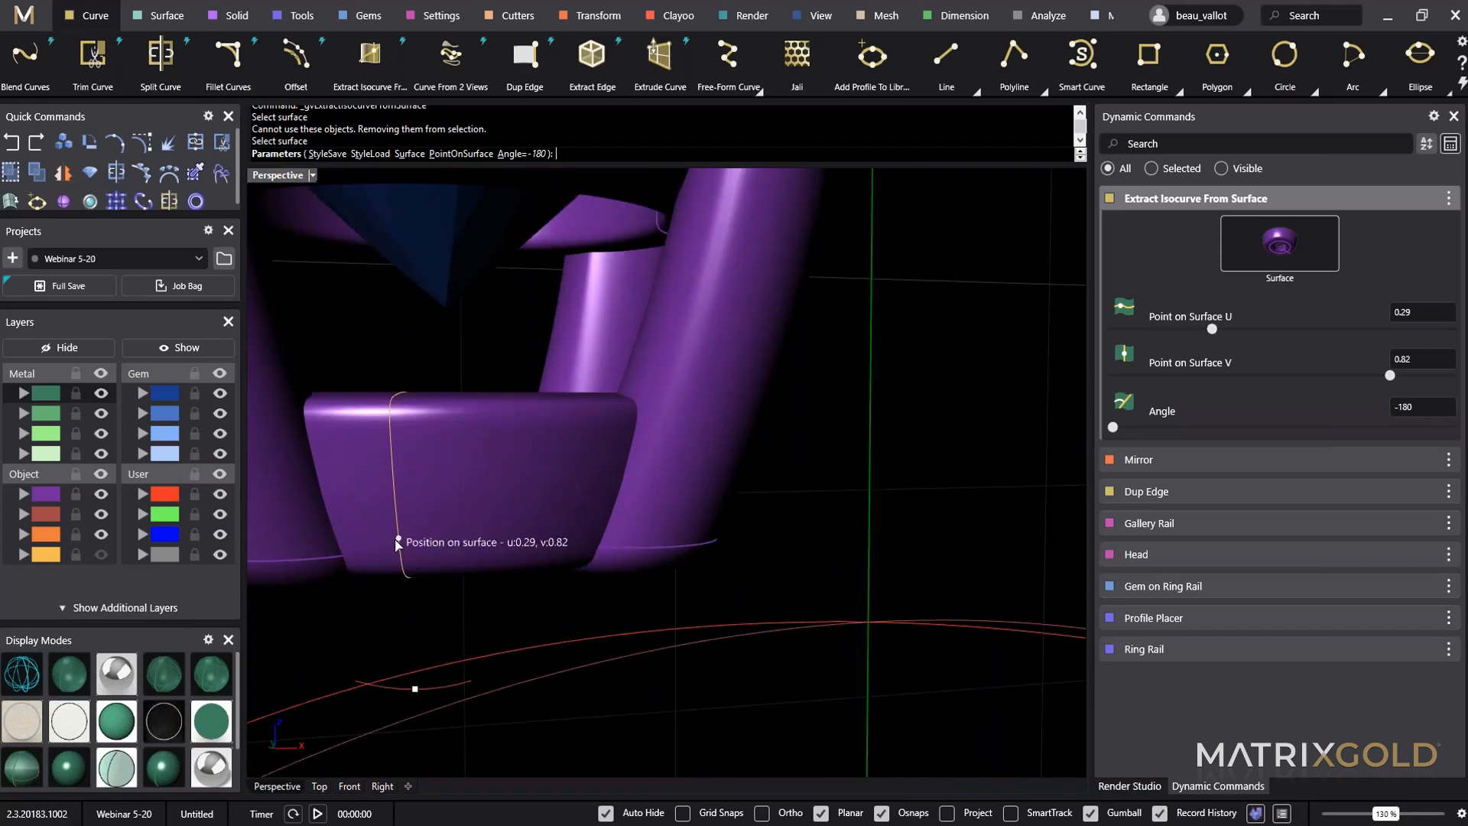
# Move the isocurve around the lower gallery rail to Point on Surface U 0.25 and create it.
pyautogui.moveTo(398, 541); pyautogui.dragTo(492, 545)
pyautogui.moveTo(492, 545); pyautogui.dragTo(583, 631, button='right')
pyautogui.scroll(-4, 508, 382)
pyautogui.scroll(6, 597, 500)
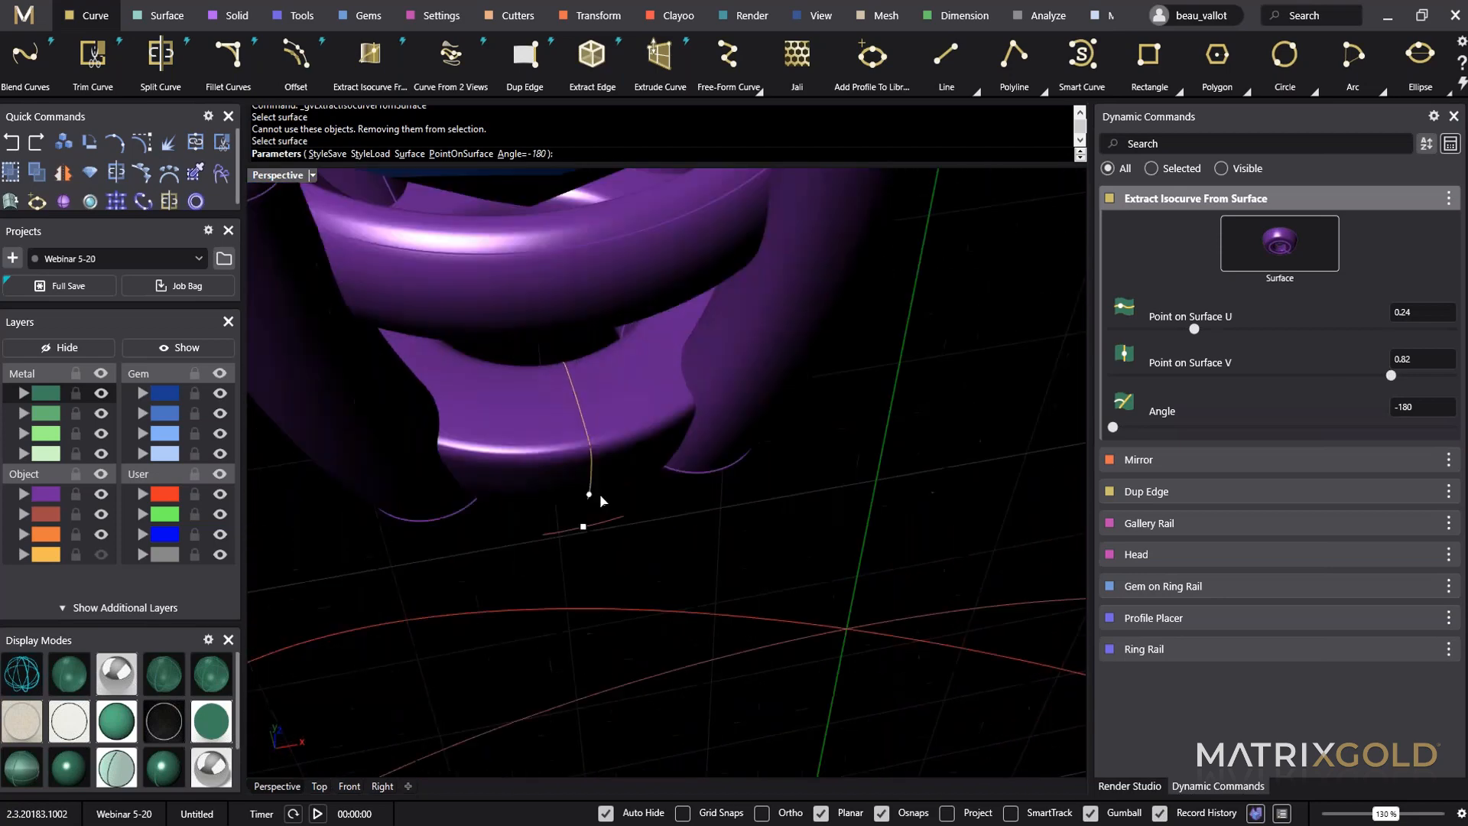
pyautogui.moveTo(594, 491); pyautogui.dragTo(578, 501)
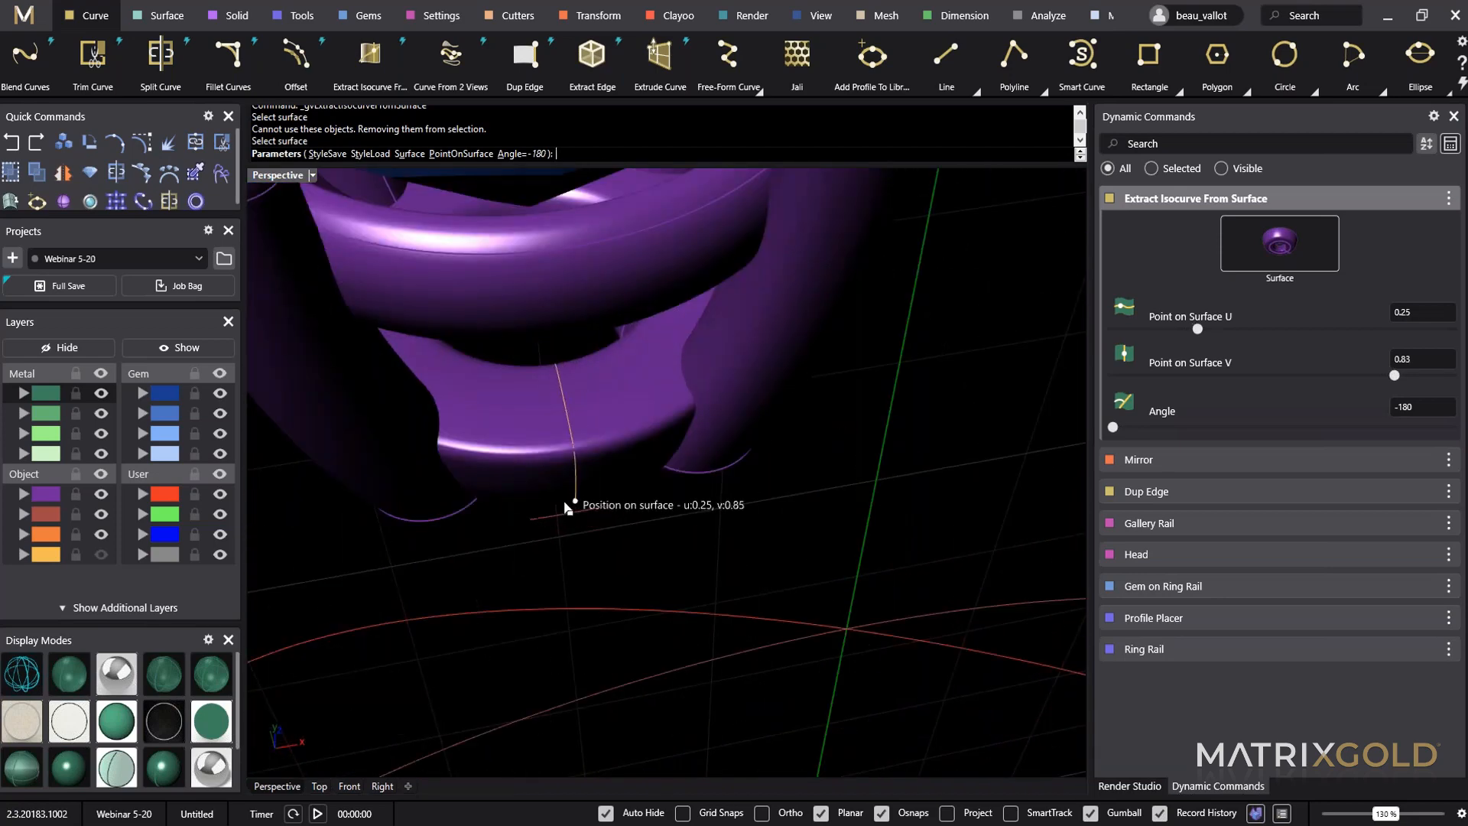
pyautogui.moveTo(568, 508); pyautogui.dragTo(672, 415, button='right')
pyautogui.press('Return')
# Show the yellow-orange Object layer containing the shank curves.
pyautogui.scroll(2, 671, 415)
pyautogui.click(101, 554)
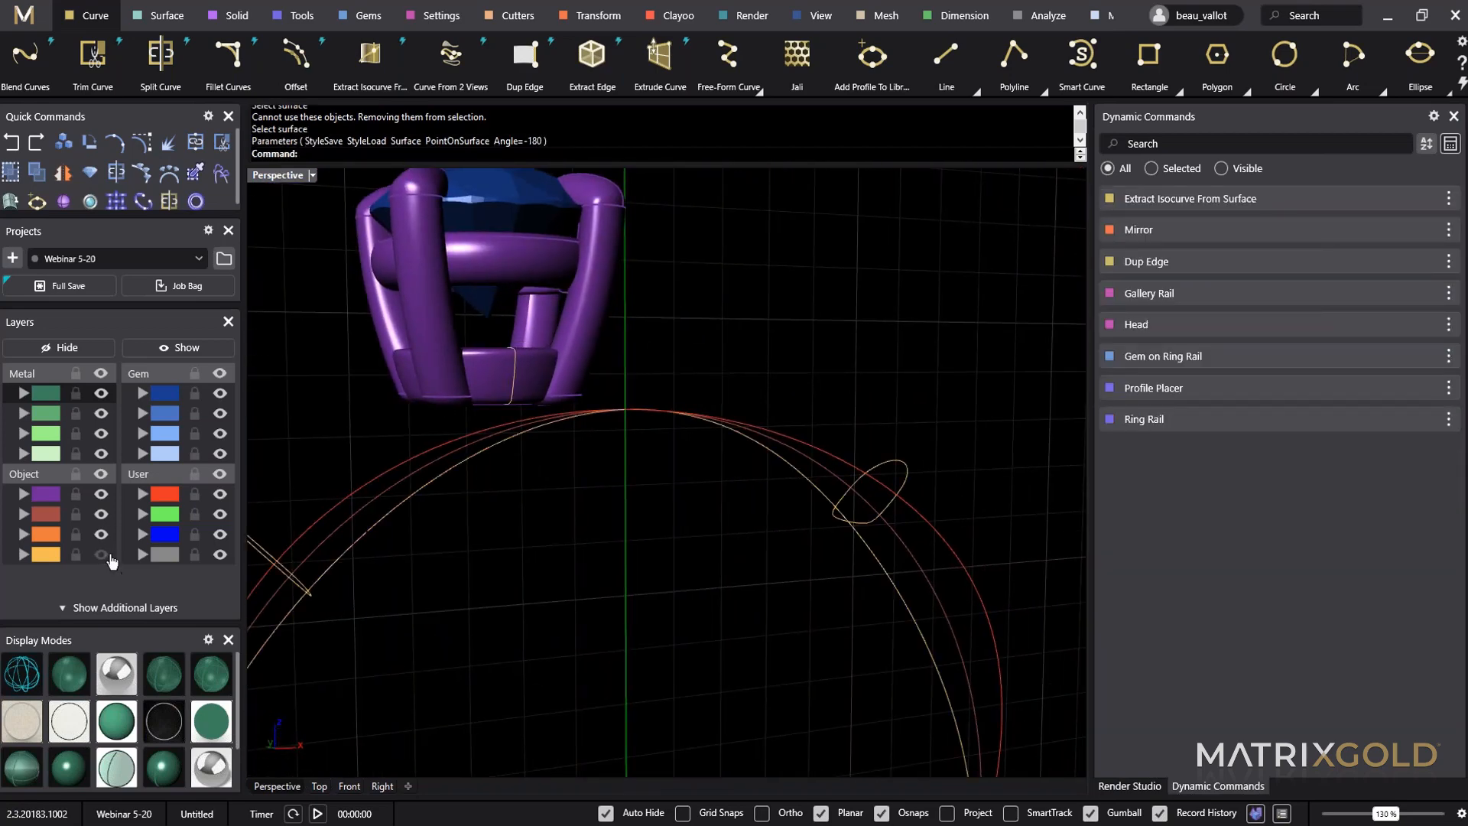
pyautogui.moveTo(582, 657); pyautogui.dragTo(529, 658, button='right')
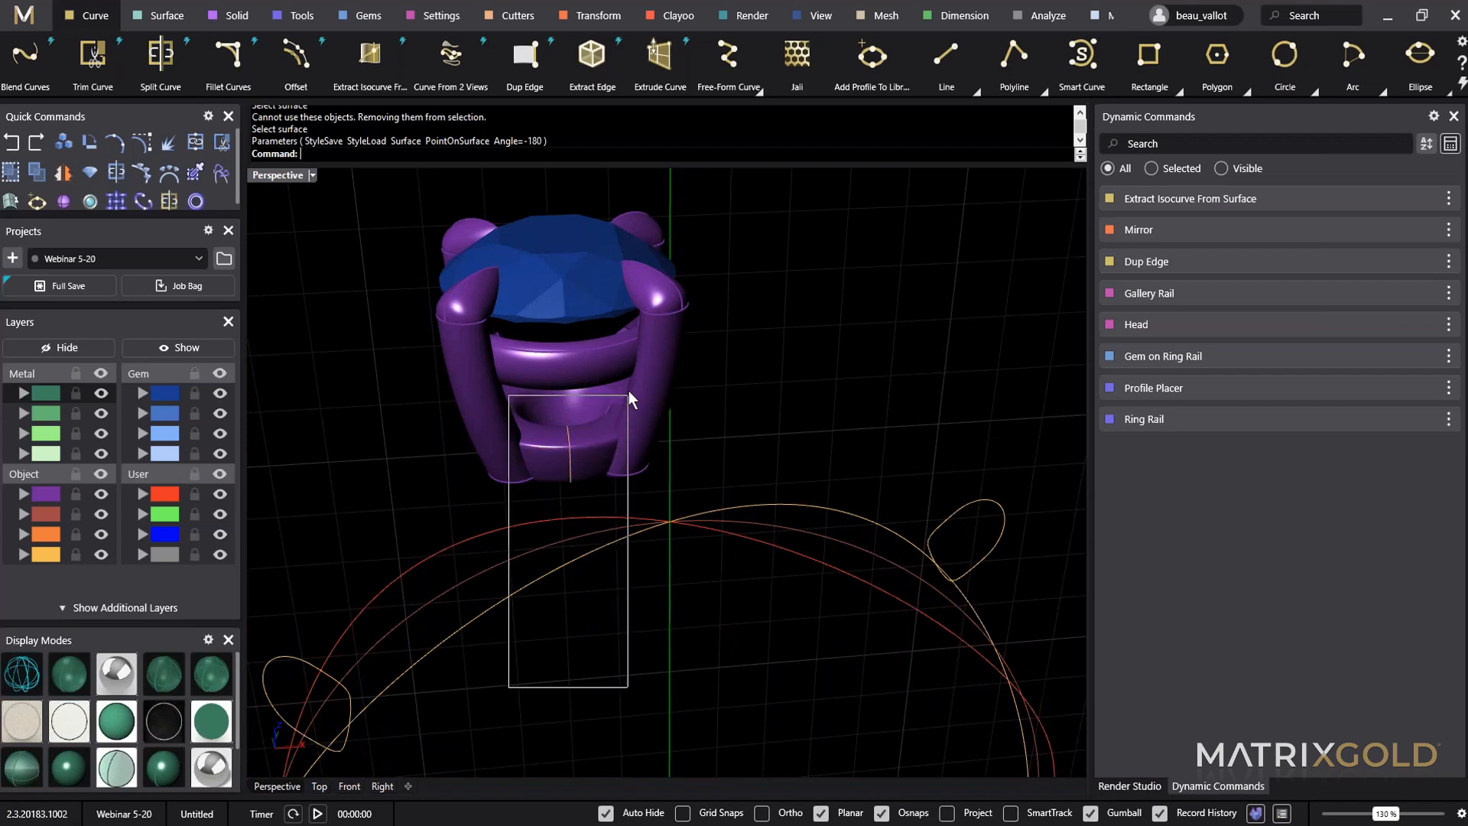
# Check the extracted gallery rail isocurve and the mirrored shank edge curve as the two curves to connect.
pyautogui.moveTo(629, 391); pyautogui.dragTo(629, 393)
pyautogui.moveTo(628, 393); pyautogui.dragTo(944, 630, button='right')
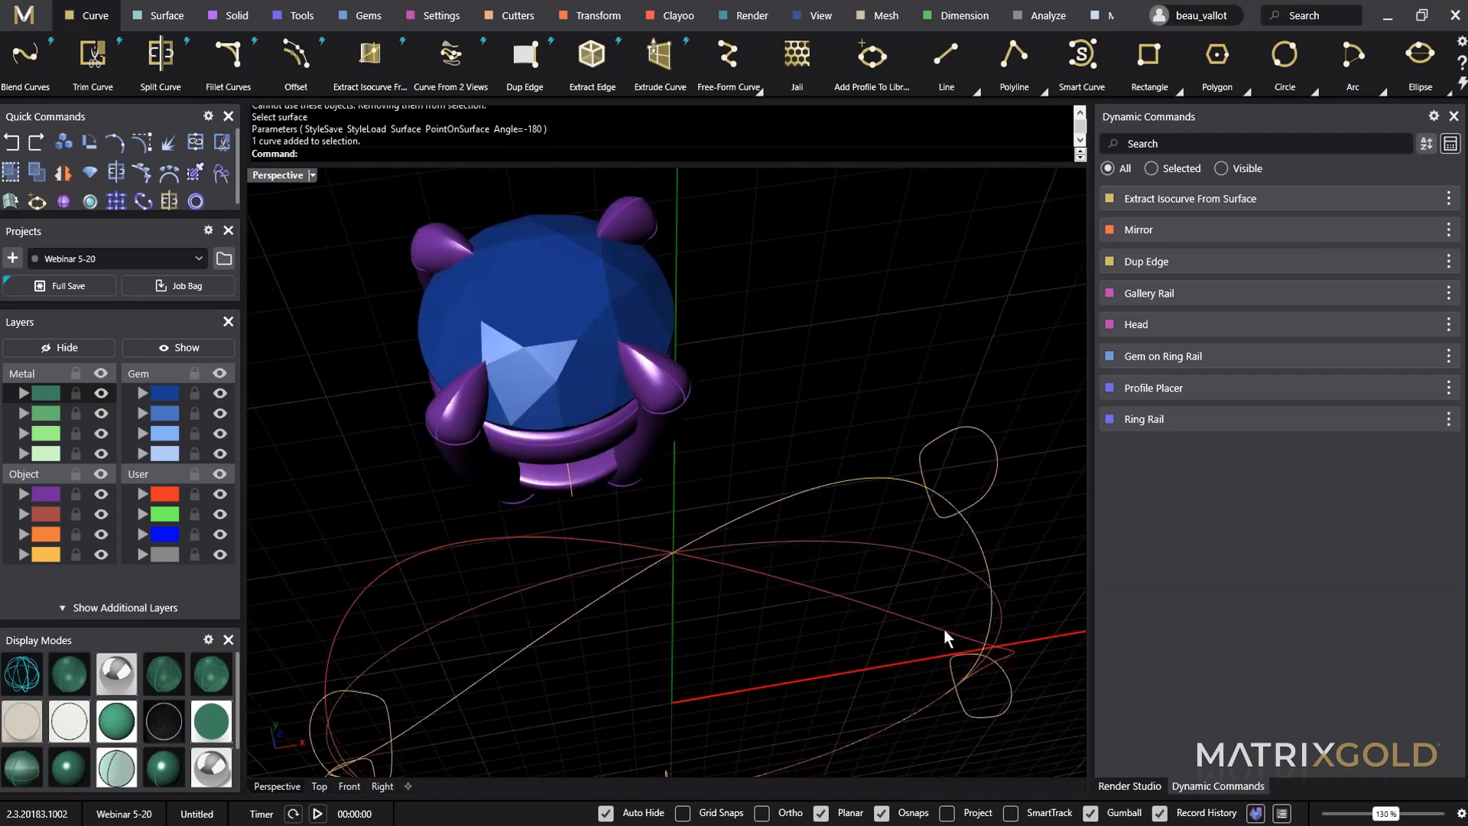
pyautogui.click(943, 630)
pyautogui.click(769, 645)
pyautogui.click(864, 608)
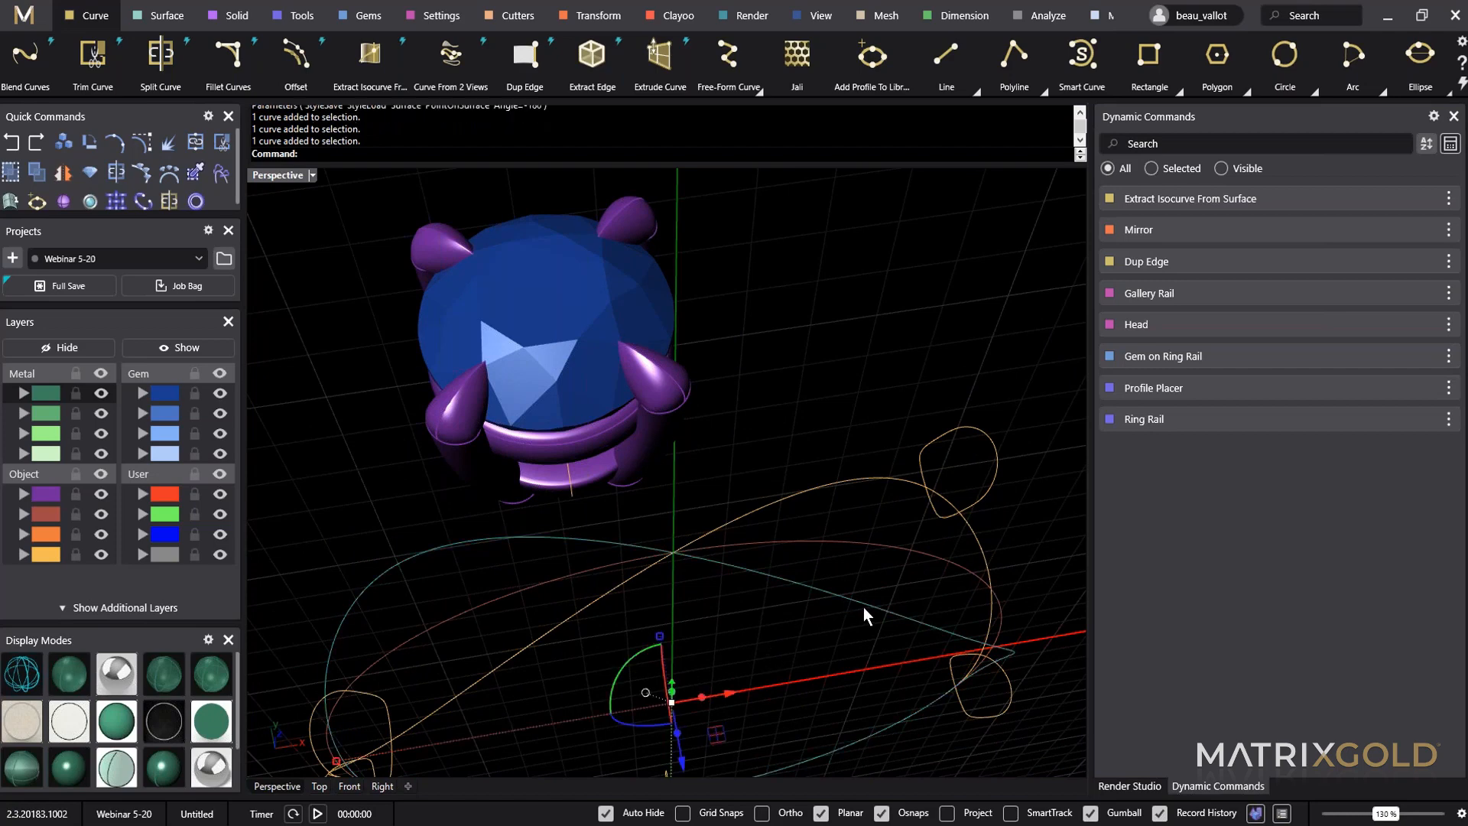
pyautogui.click(571, 499)
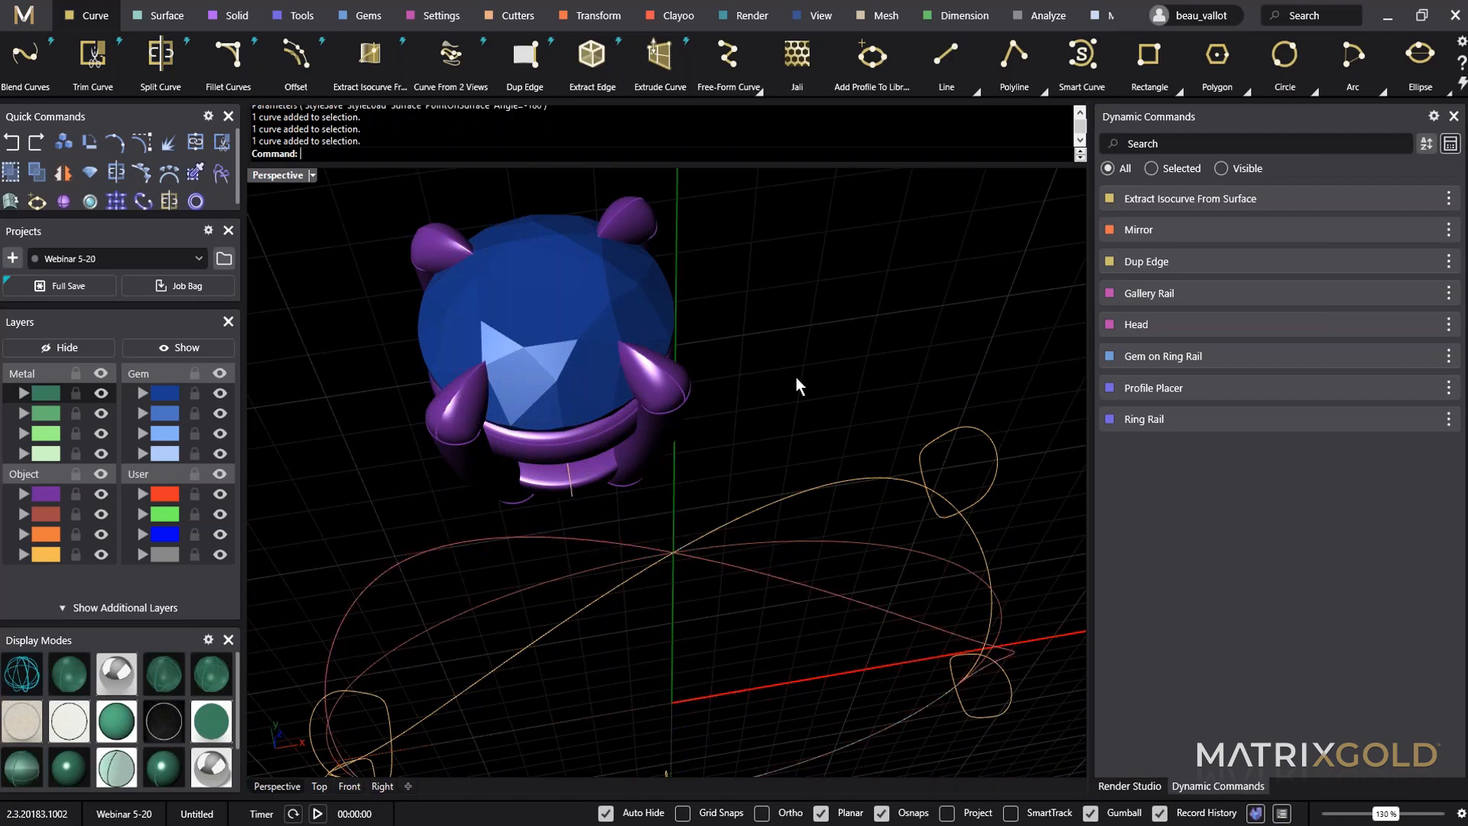
pyautogui.moveTo(790, 516); pyautogui.dragTo(449, 371, button='right')
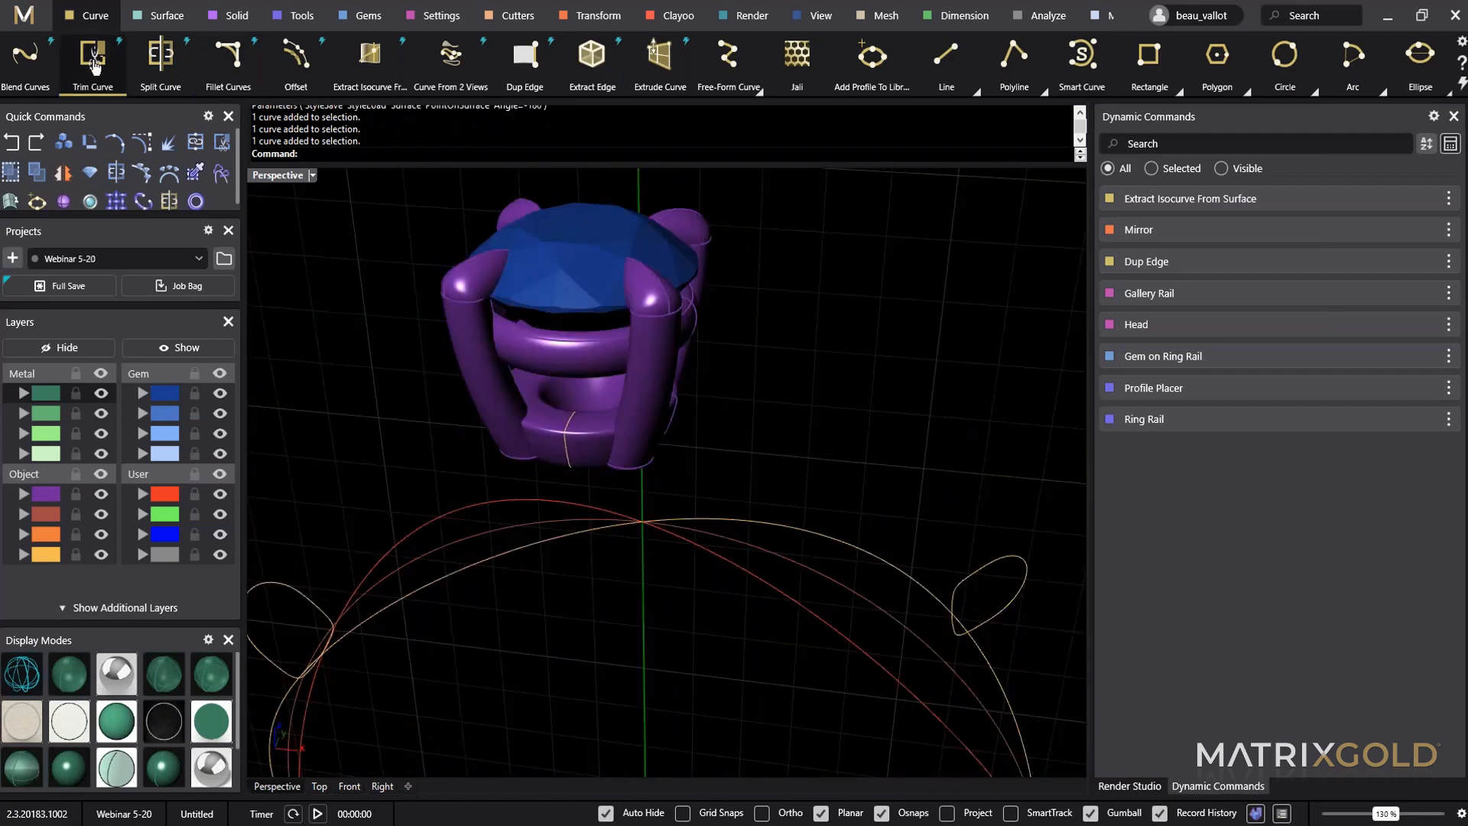
# Start Blend Curves between the gallery rail isocurve and the mirrored shank edge curve, with First Curve Position at 0.05.
pyautogui.click(50, 86)
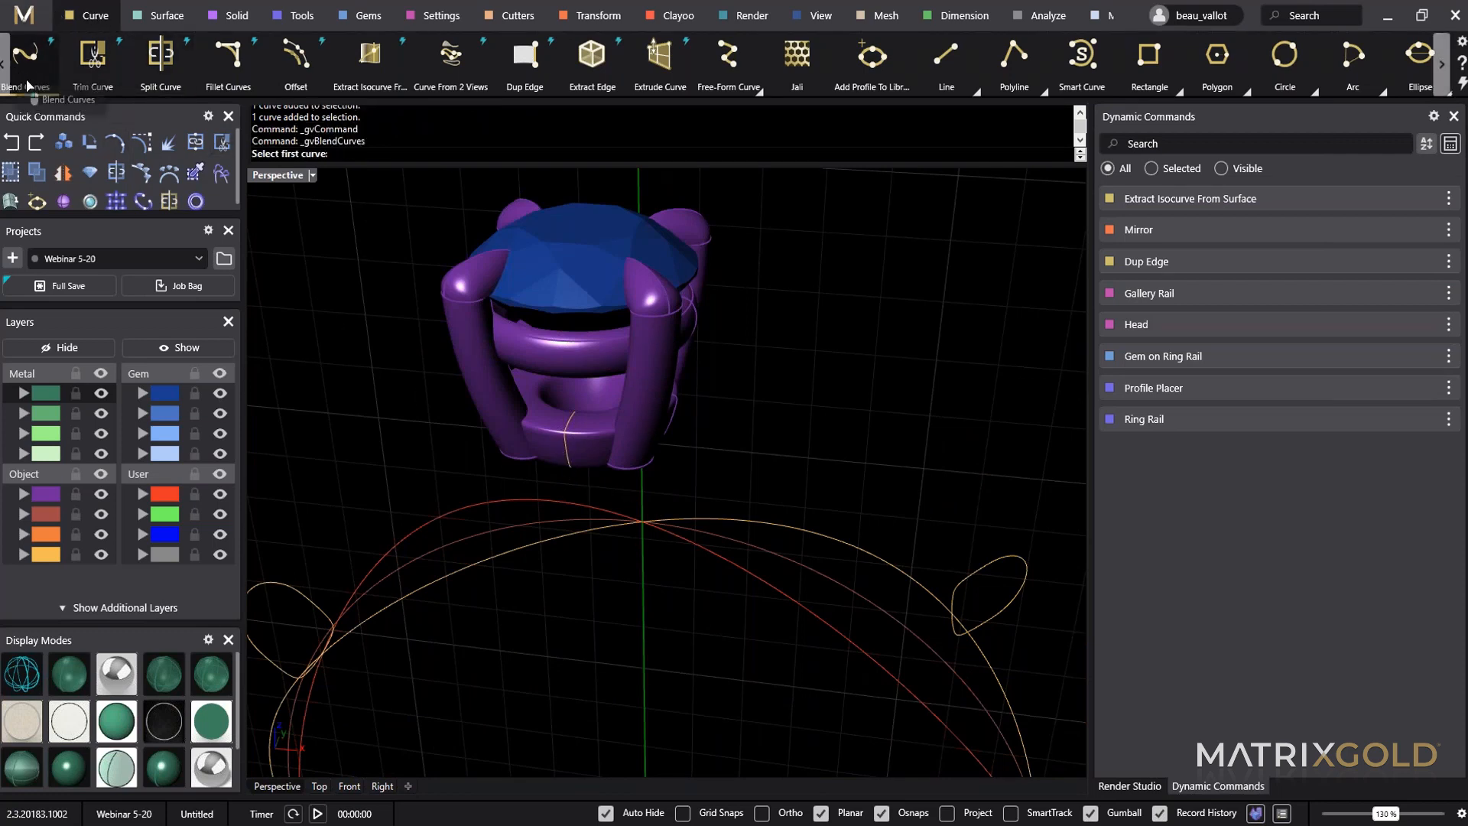
pyautogui.click(750, 580)
pyautogui.moveTo(610, 637); pyautogui.dragTo(616, 367, button='right')
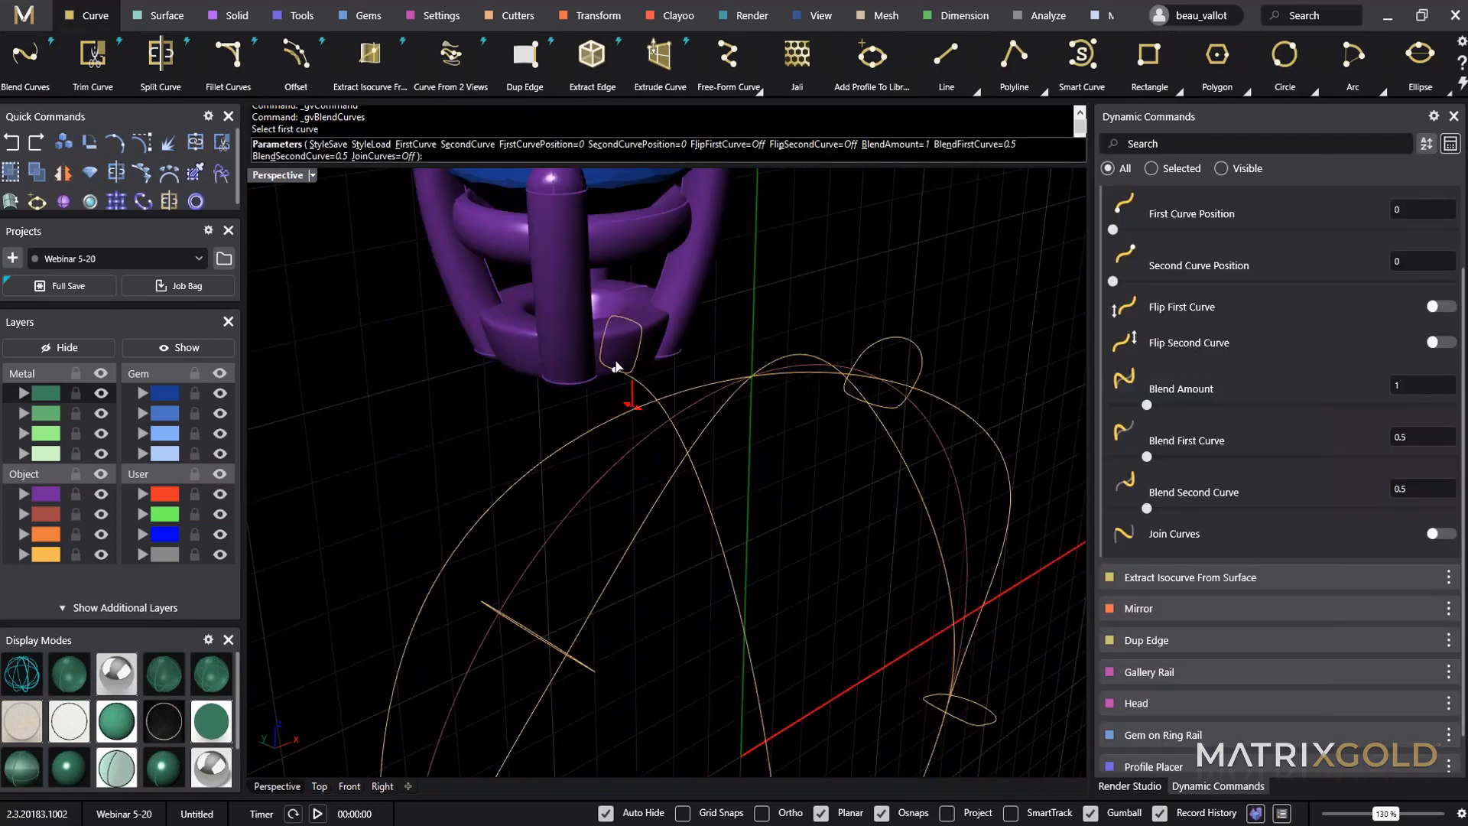
pyautogui.moveTo(611, 373)
pyautogui.mouseDown()
pyautogui.moveTo(657, 372)
pyautogui.moveTo(618, 386)
pyautogui.mouseUp()
pyautogui.moveTo(618, 386); pyautogui.dragTo(762, 750, button='right')
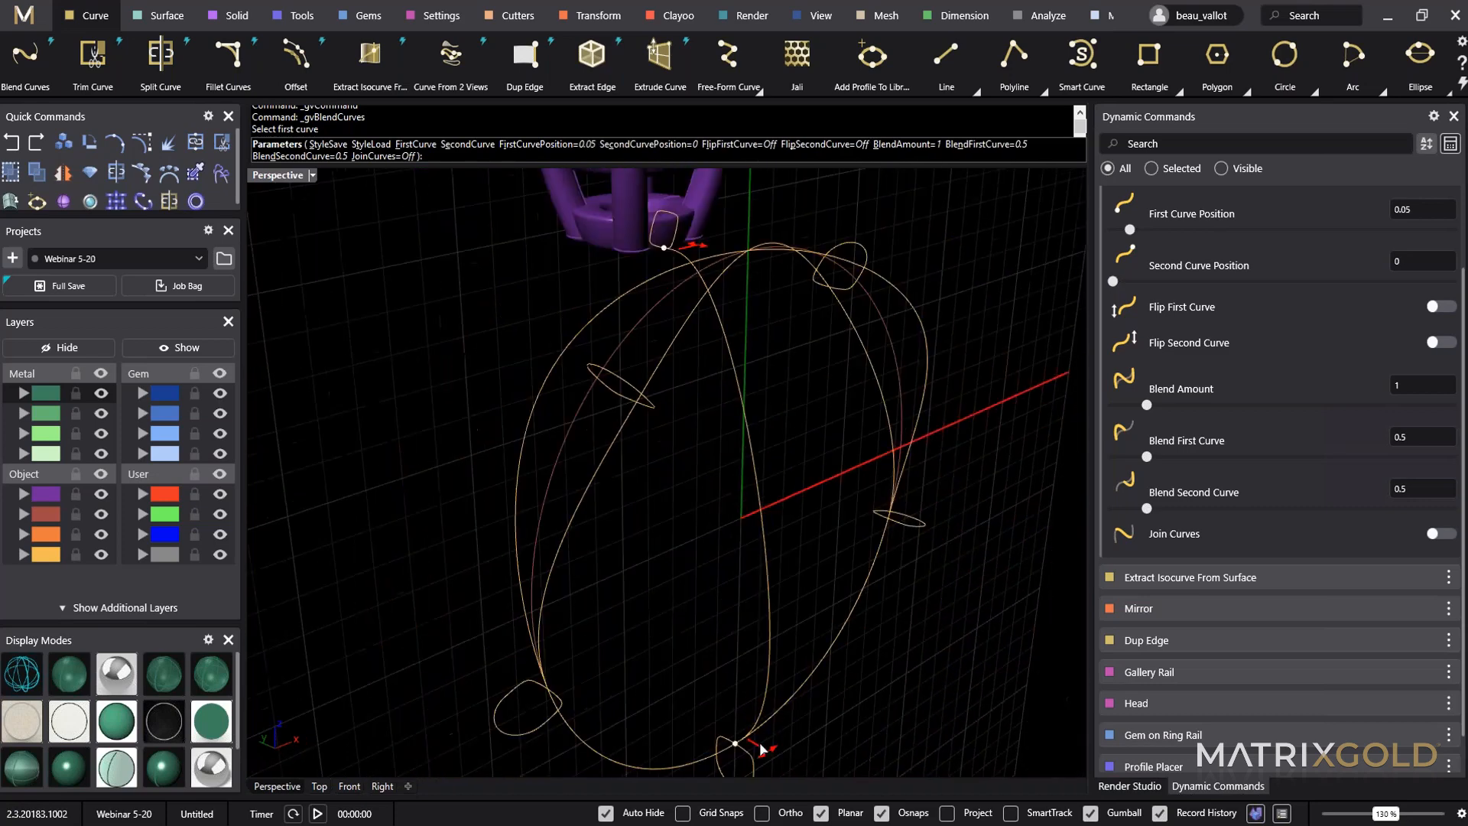
# Try a Second Curve Position of 0.43 and a Blend First Curve value of 0.9 on the blend.
pyautogui.moveTo(740, 746); pyautogui.dragTo(852, 264)
pyautogui.moveTo(852, 264); pyautogui.dragTo(828, 562, button='right')
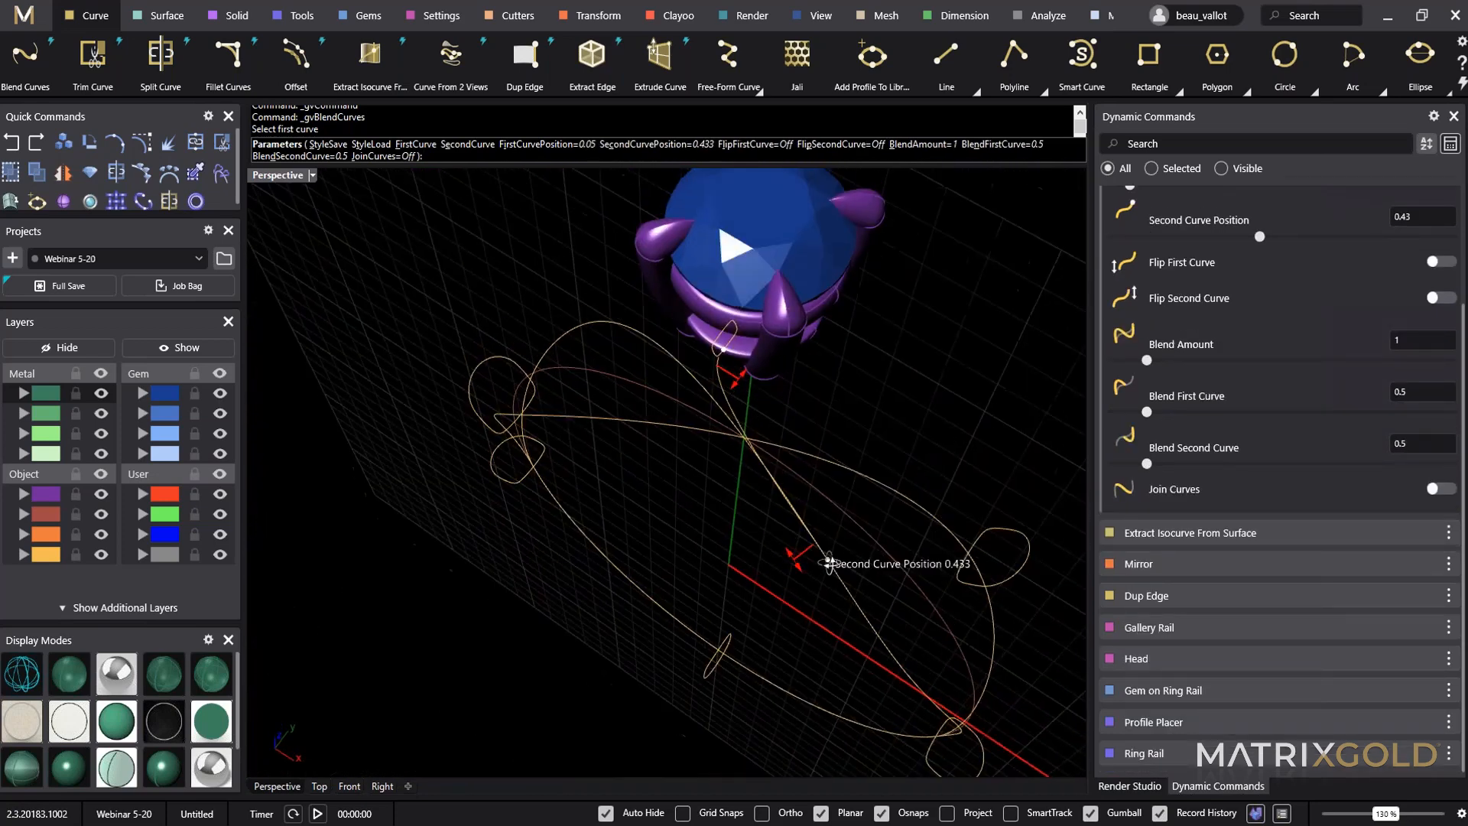
pyautogui.scroll(8, 753, 359)
pyautogui.moveTo(715, 478); pyautogui.dragTo(692, 337, button='right')
pyautogui.moveTo(692, 337); pyautogui.dragTo(685, 377)
pyautogui.moveTo(684, 377); pyautogui.dragTo(776, 494, button='right')
pyautogui.scroll(-4, 640, 494)
pyautogui.keyDown('shift'); pyautogui.moveTo(640, 497); pyautogui.dragTo(678, 278, button='right'); pyautogui.keyUp('shift')
pyautogui.scroll(4, 650, 320)
pyautogui.moveTo(806, 423); pyautogui.dragTo(765, 496, button='right')
pyautogui.scroll(-3, 765, 496)
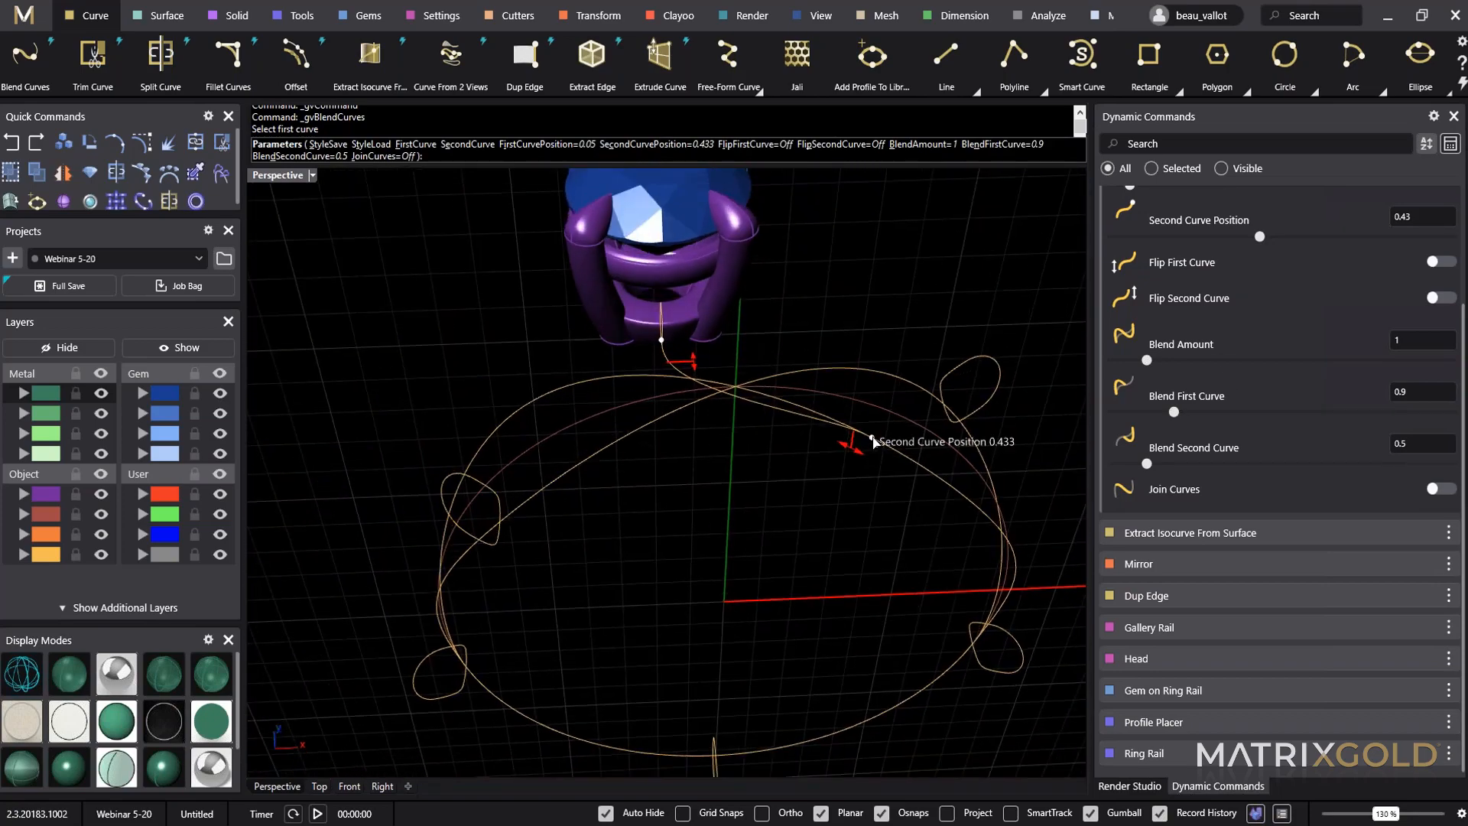
# Try the blend with Second Curve Position 0.36, Blend Amount 2.5 and Blend Second Curve 0.2.
pyautogui.moveTo(874, 442); pyautogui.dragTo(998, 530)
pyautogui.moveTo(999, 530); pyautogui.dragTo(965, 480, button='right')
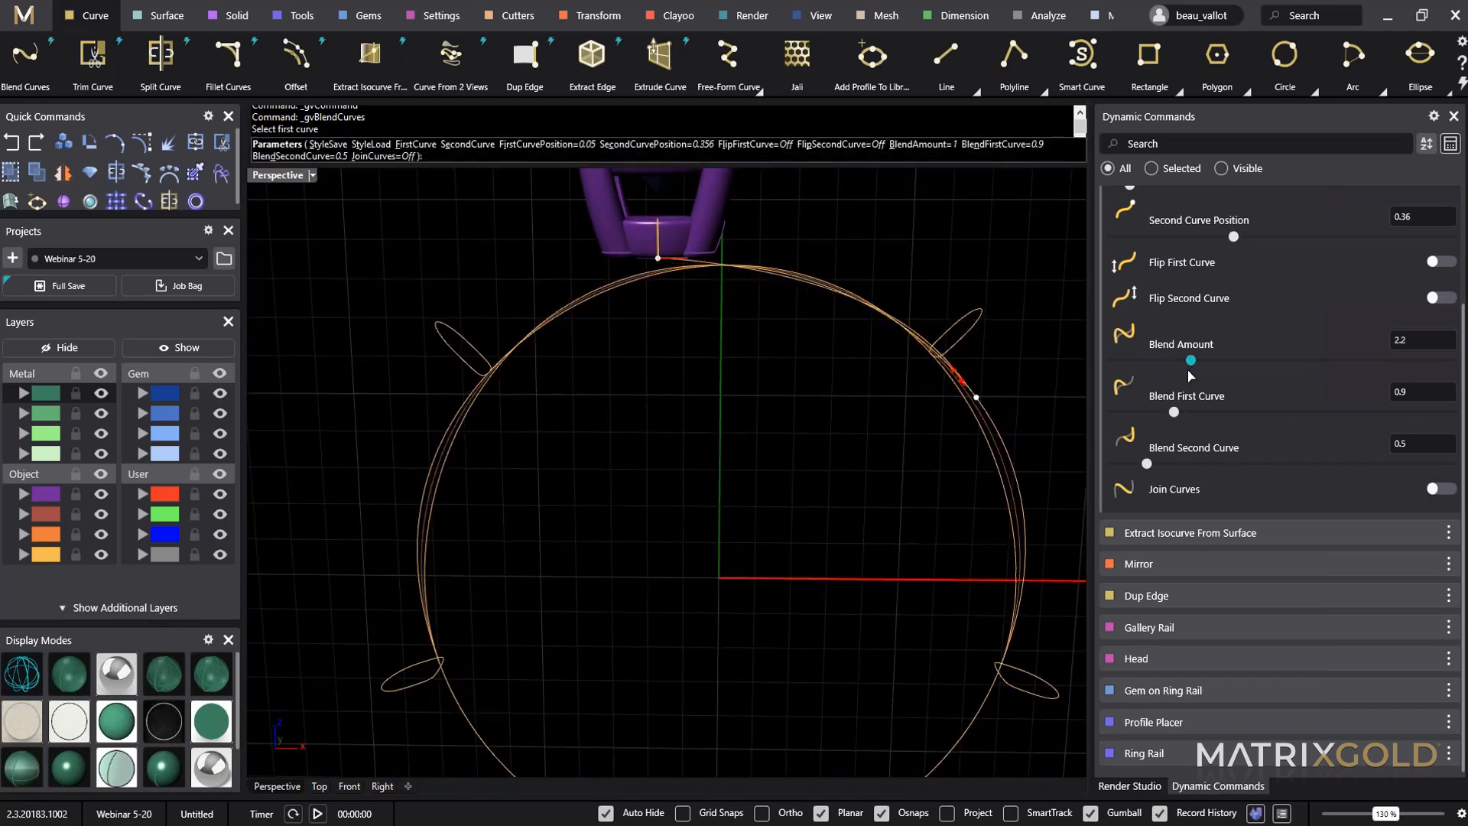
pyautogui.moveTo(616, 331); pyautogui.dragTo(602, 671, button='right')
pyautogui.moveTo(610, 678); pyautogui.dragTo(615, 684)
pyautogui.moveTo(614, 685); pyautogui.dragTo(620, 474, button='right')
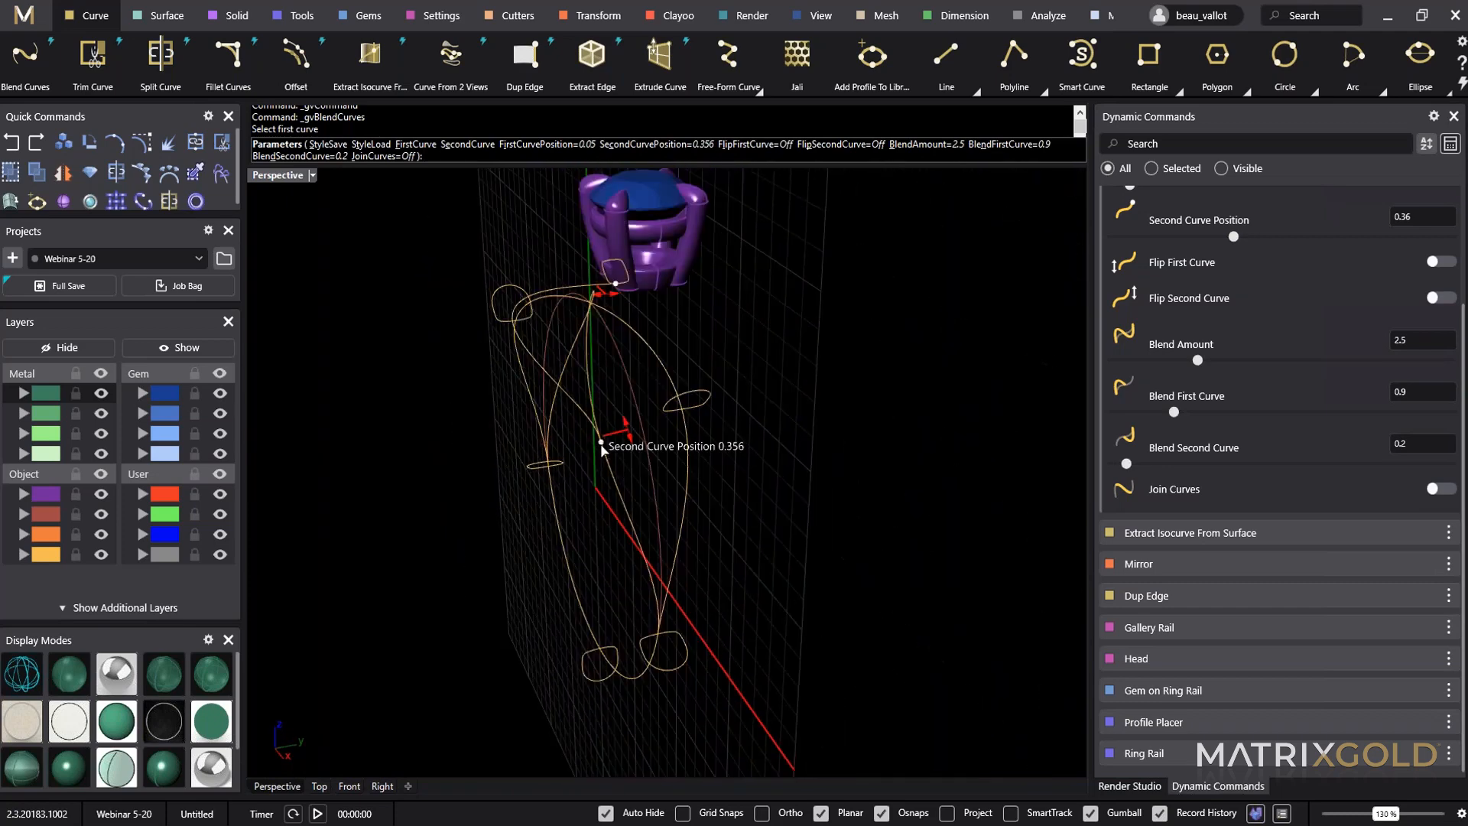
# Try the blend with Second Curve Position 0.2 and Blend First Curve 0.4.
pyautogui.moveTo(601, 447); pyautogui.dragTo(658, 628)
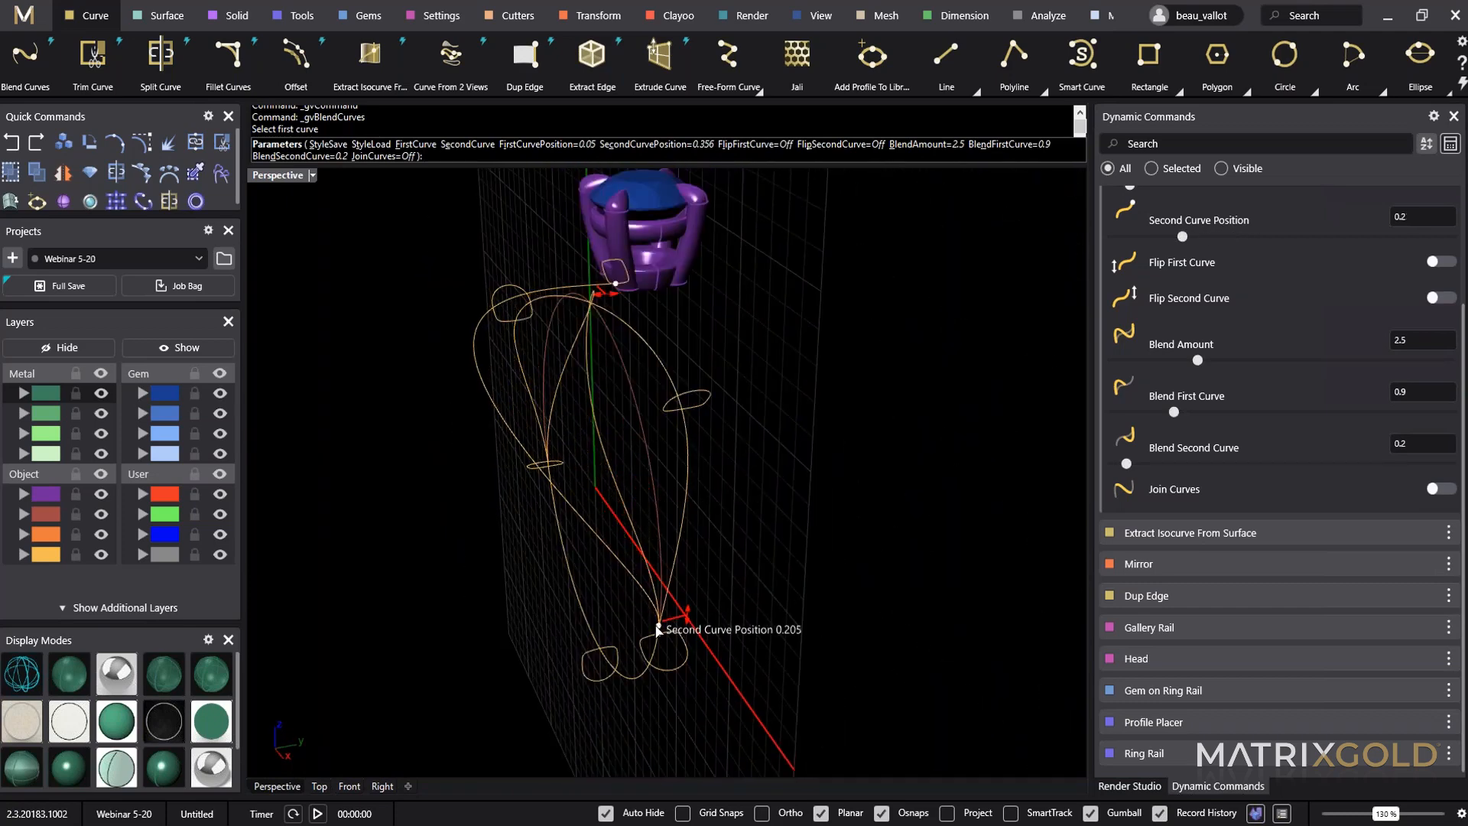
pyautogui.moveTo(612, 304); pyautogui.dragTo(616, 298)
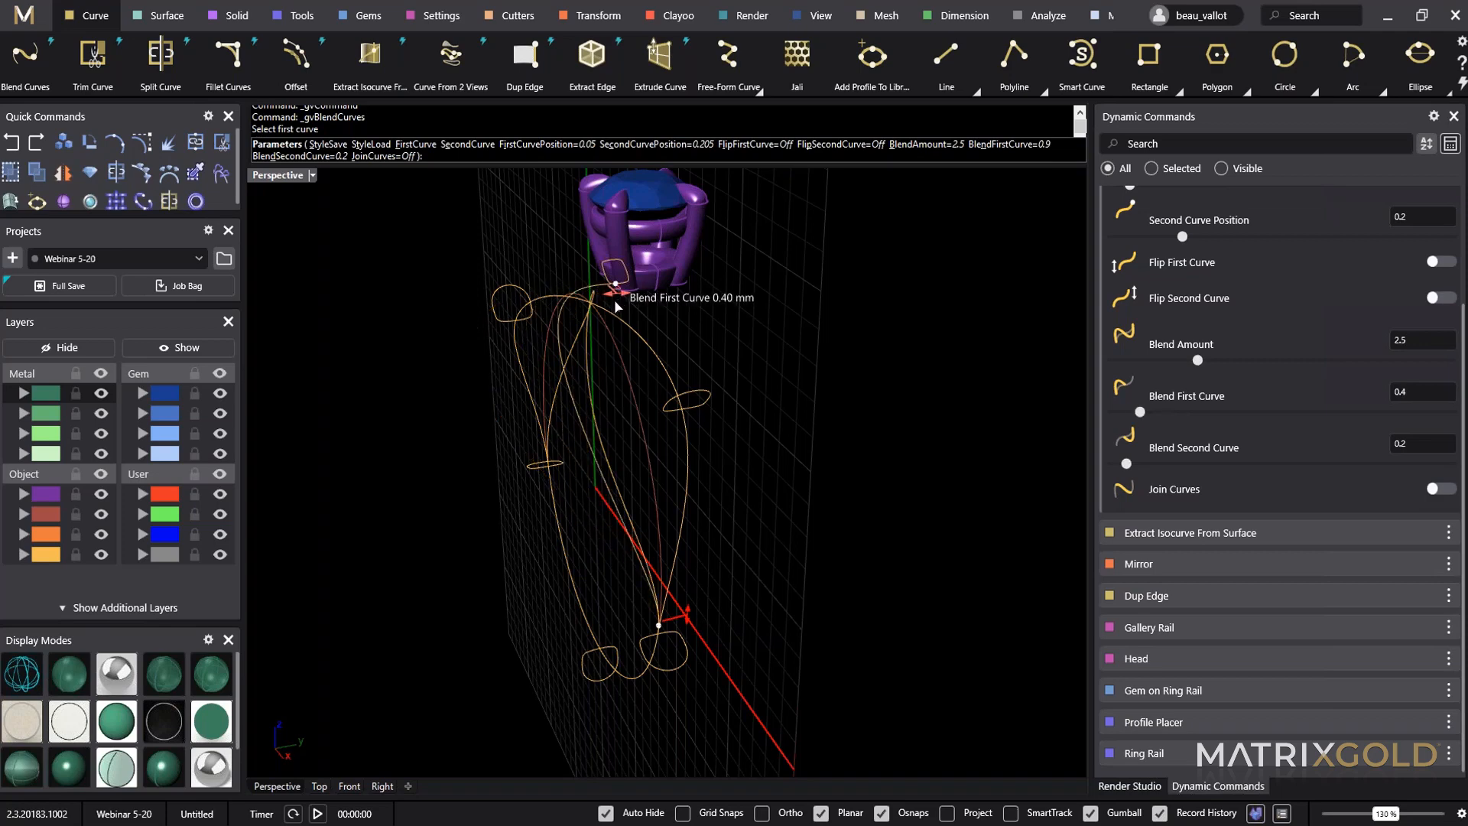
pyautogui.moveTo(616, 298); pyautogui.dragTo(902, 521, button='right')
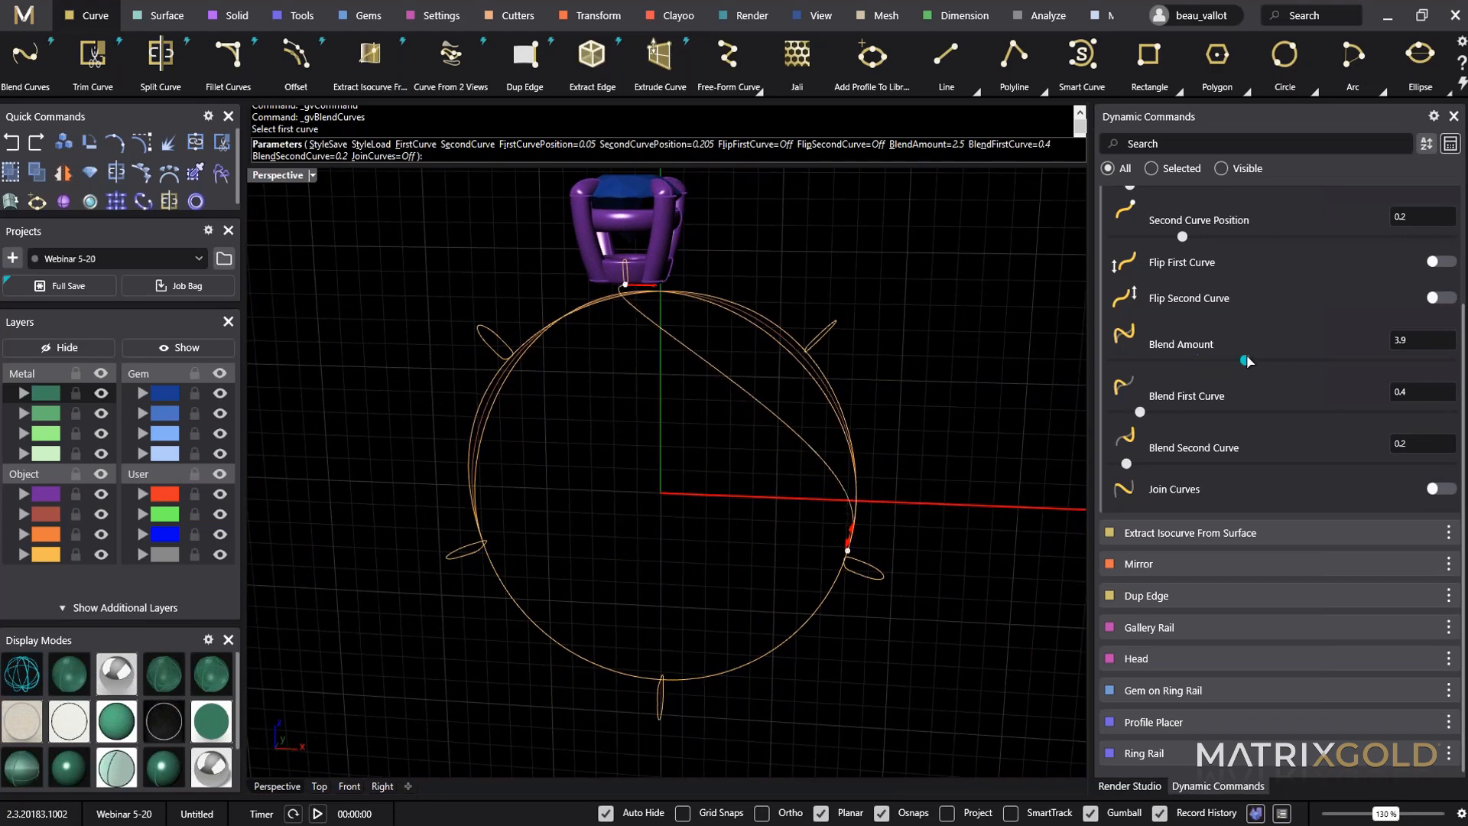
# Set the blend's Blend First Curve to 0.1 and its Blend Amount to 7.8.
pyautogui.moveTo(841, 417); pyautogui.dragTo(651, 397, button='right')
pyautogui.moveTo(653, 388); pyautogui.dragTo(656, 388)
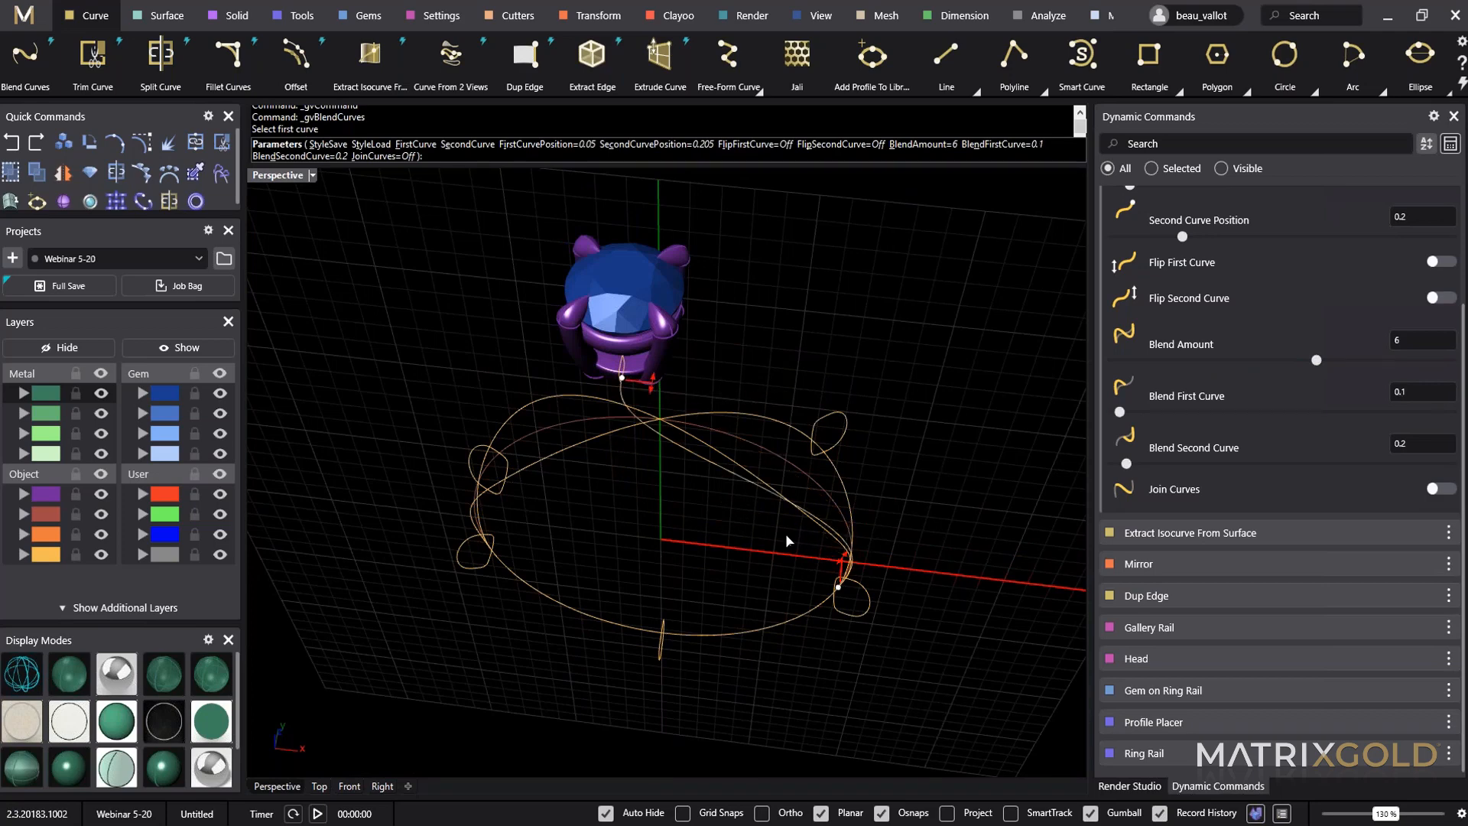
pyautogui.moveTo(787, 541); pyautogui.dragTo(810, 391, button='right')
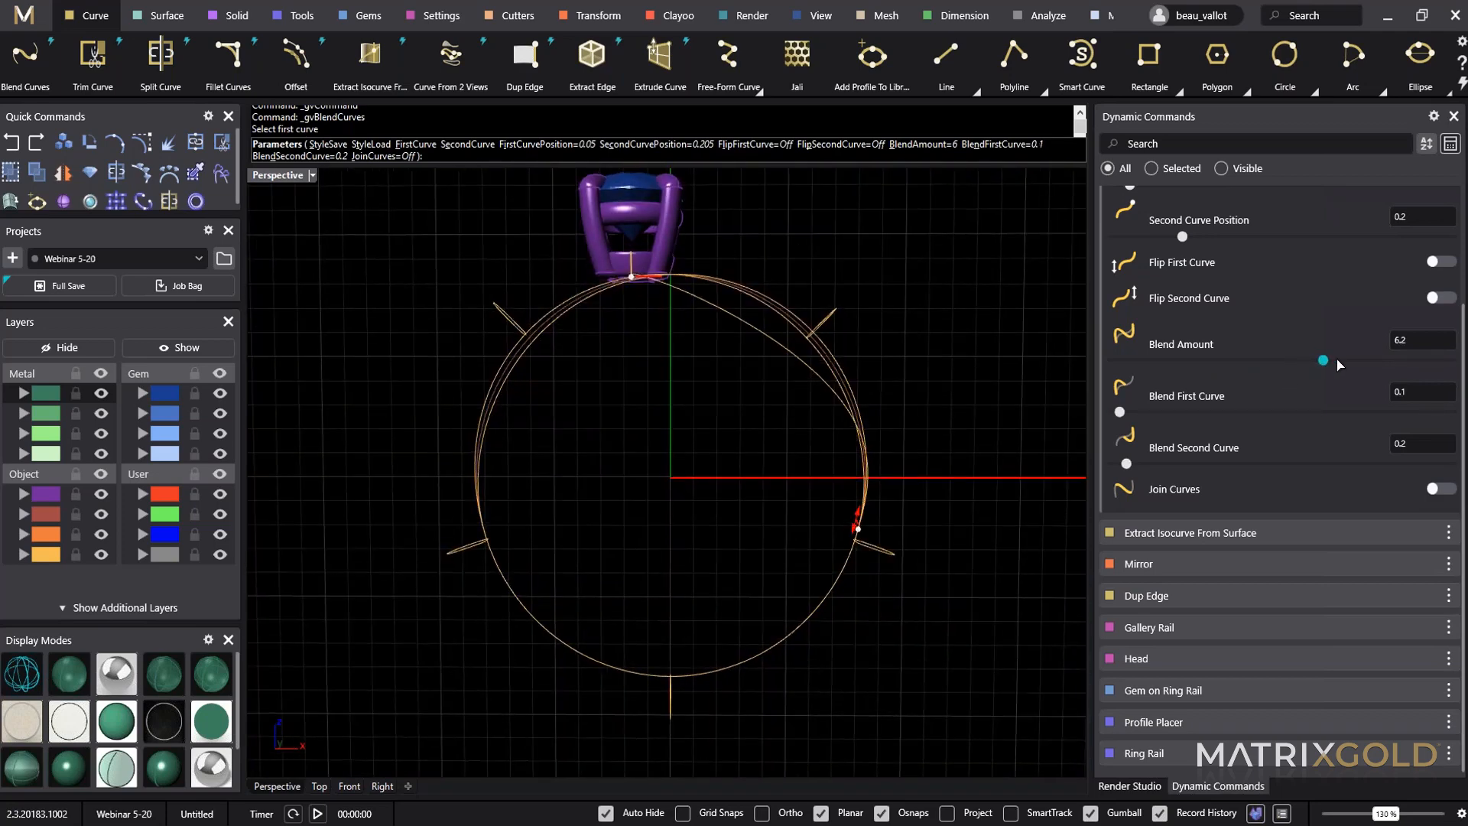
pyautogui.scroll(5, 853, 529)
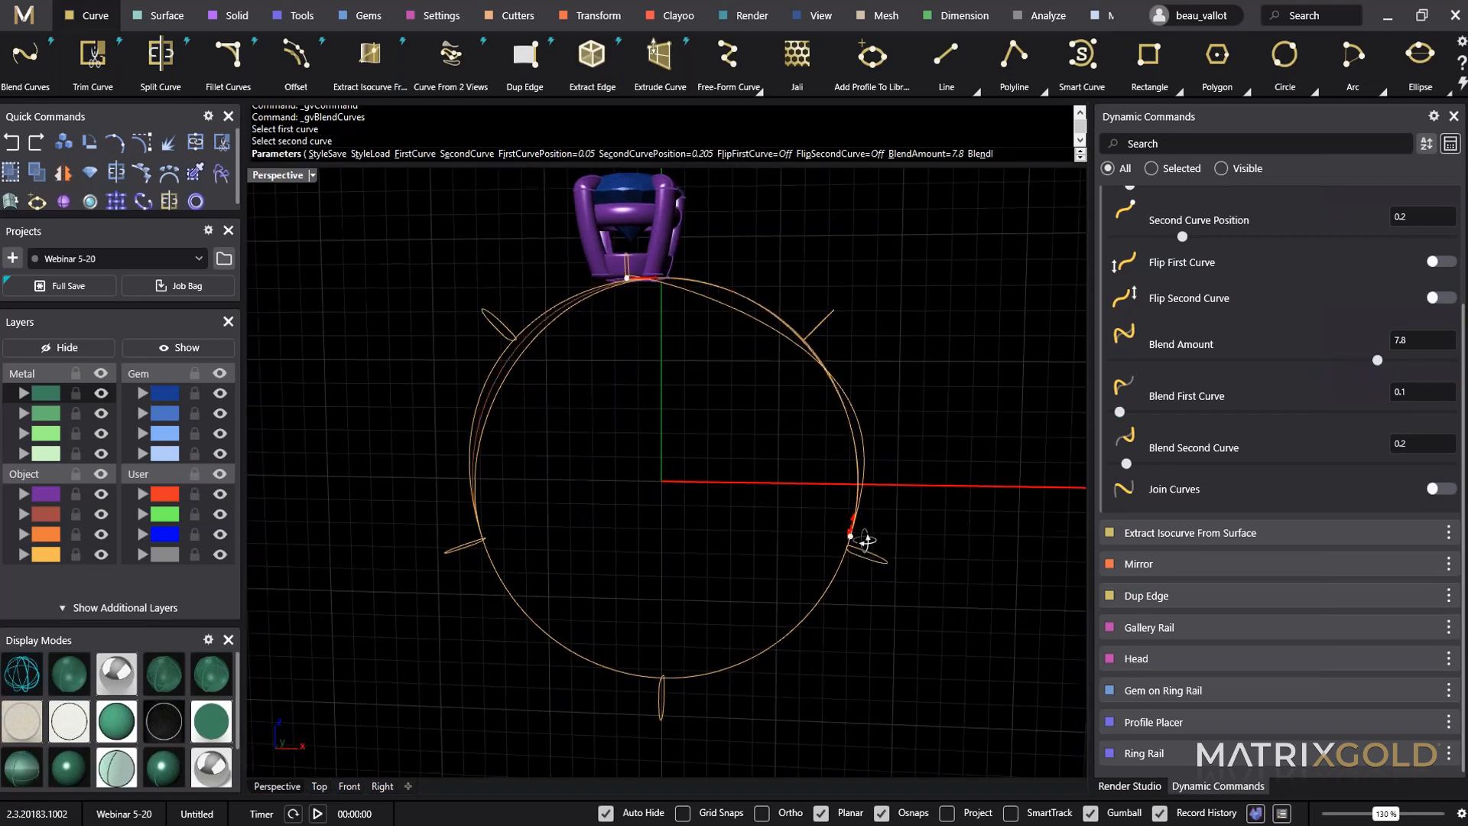
# Move the blend's Second Curve Position to 0.26 and turn on Join Curves.
pyautogui.moveTo(847, 556); pyautogui.dragTo(886, 339)
pyautogui.scroll(-5, 880, 369)
pyautogui.moveTo(879, 370); pyautogui.dragTo(914, 634, button='right')
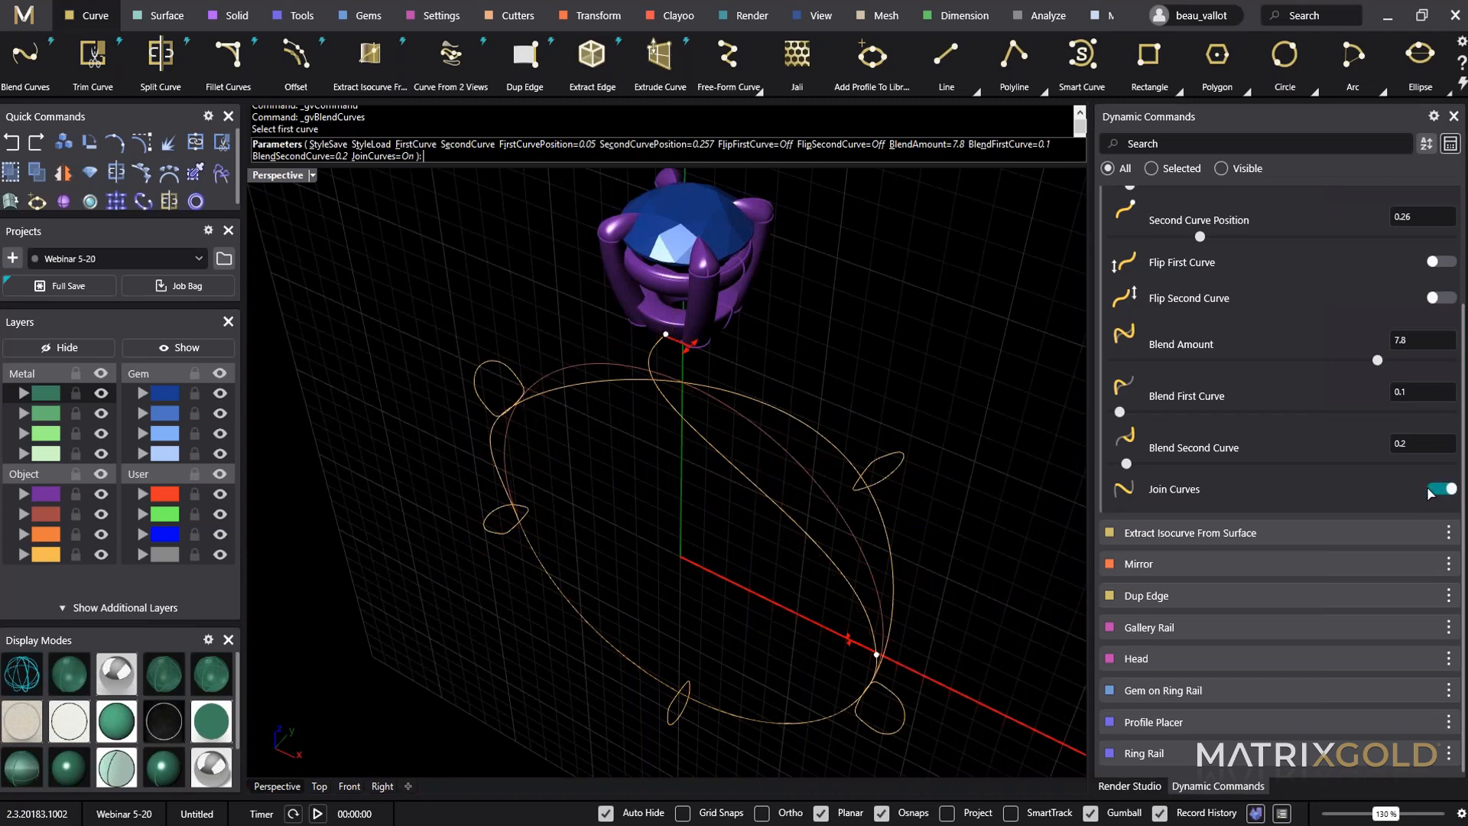
# Set Blend Second Curve to 0.1 and raise the Blend Amount to 10.
pyautogui.moveTo(841, 573); pyautogui.dragTo(888, 498, button='right')
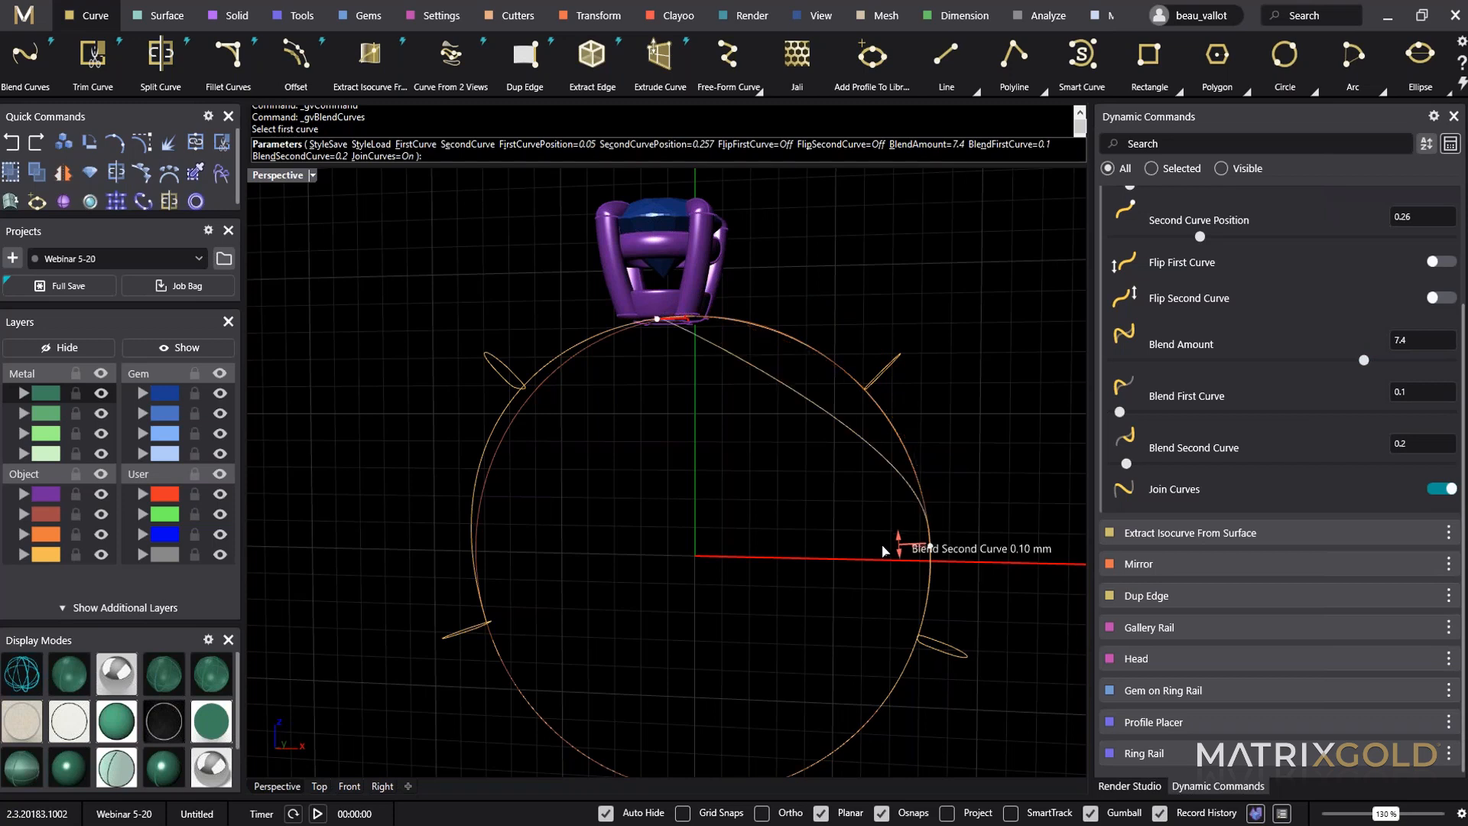
pyautogui.moveTo(885, 549); pyautogui.dragTo(883, 552)
pyautogui.moveTo(1364, 361); pyautogui.dragTo(1382, 354)
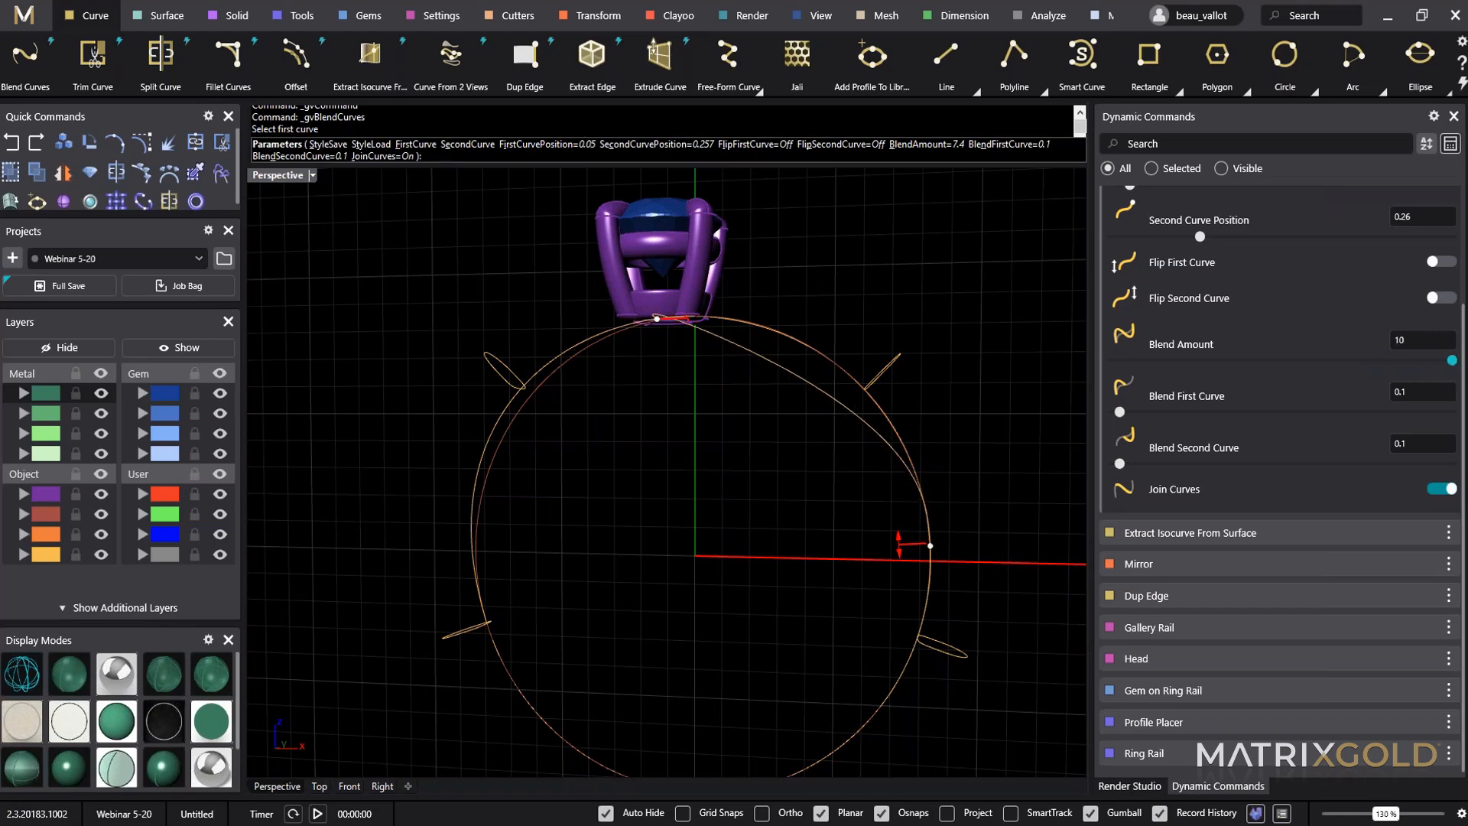
pyautogui.moveTo(851, 432)
pyautogui.mouseDown(button='right')
pyautogui.moveTo(865, 396)
pyautogui.moveTo(864, 408)
pyautogui.mouseUp(button='right')
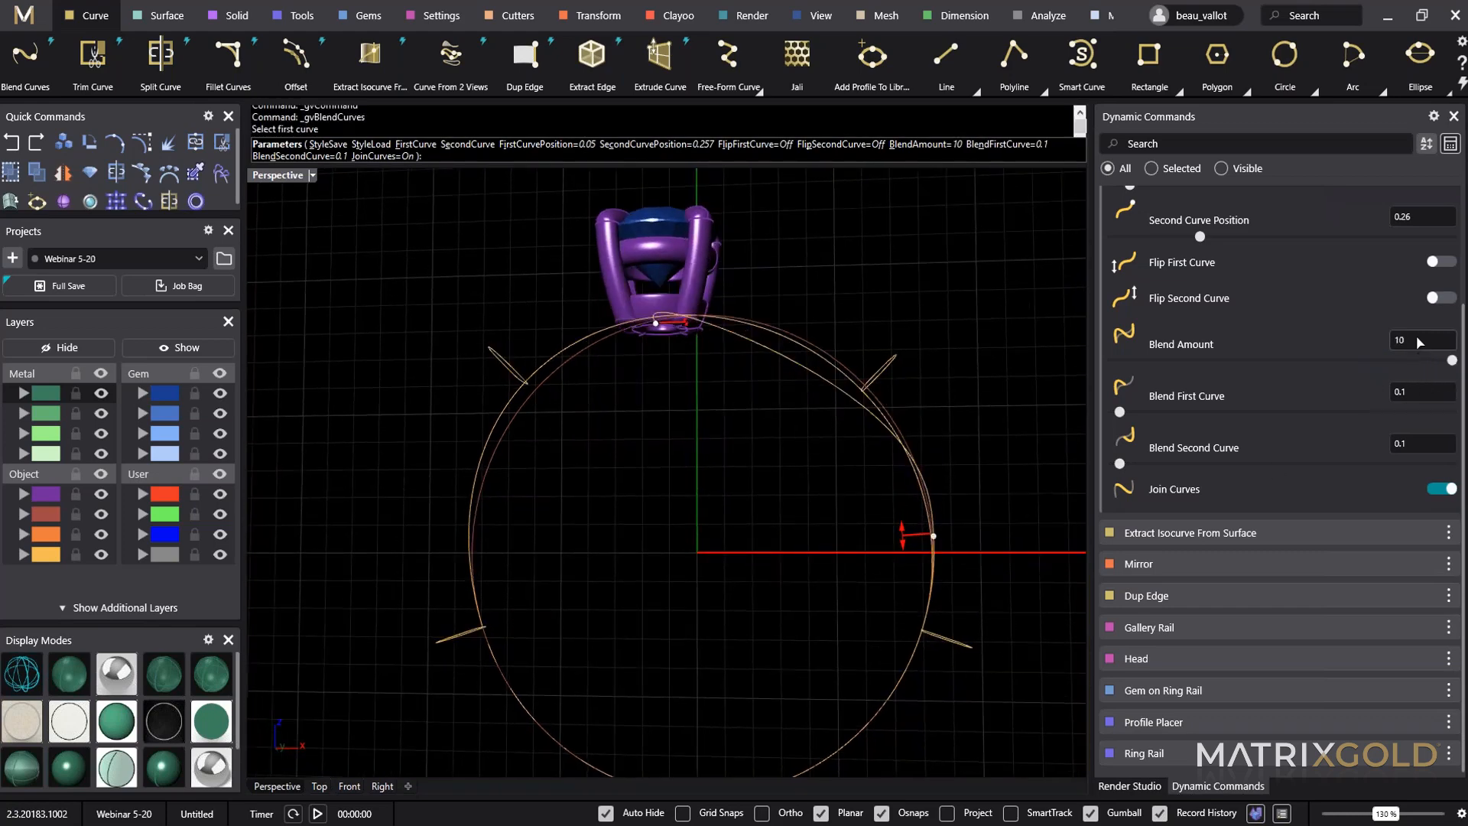
# Try Blend Amounts of 15 and 12 and examine the blend's end at the gallery rail.
pyautogui.write('15')
pyautogui.press('Return')
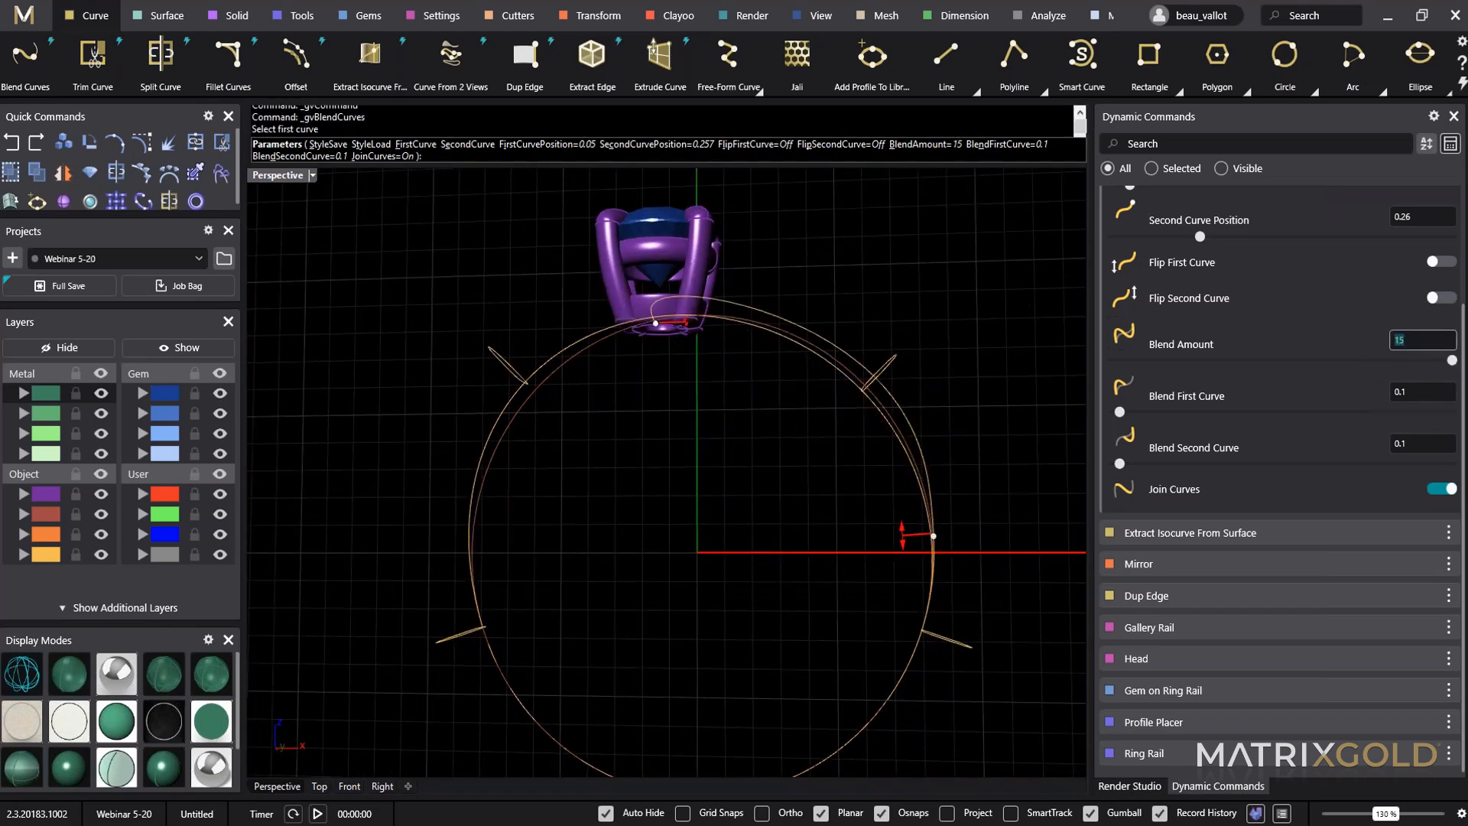
pyautogui.write('12')
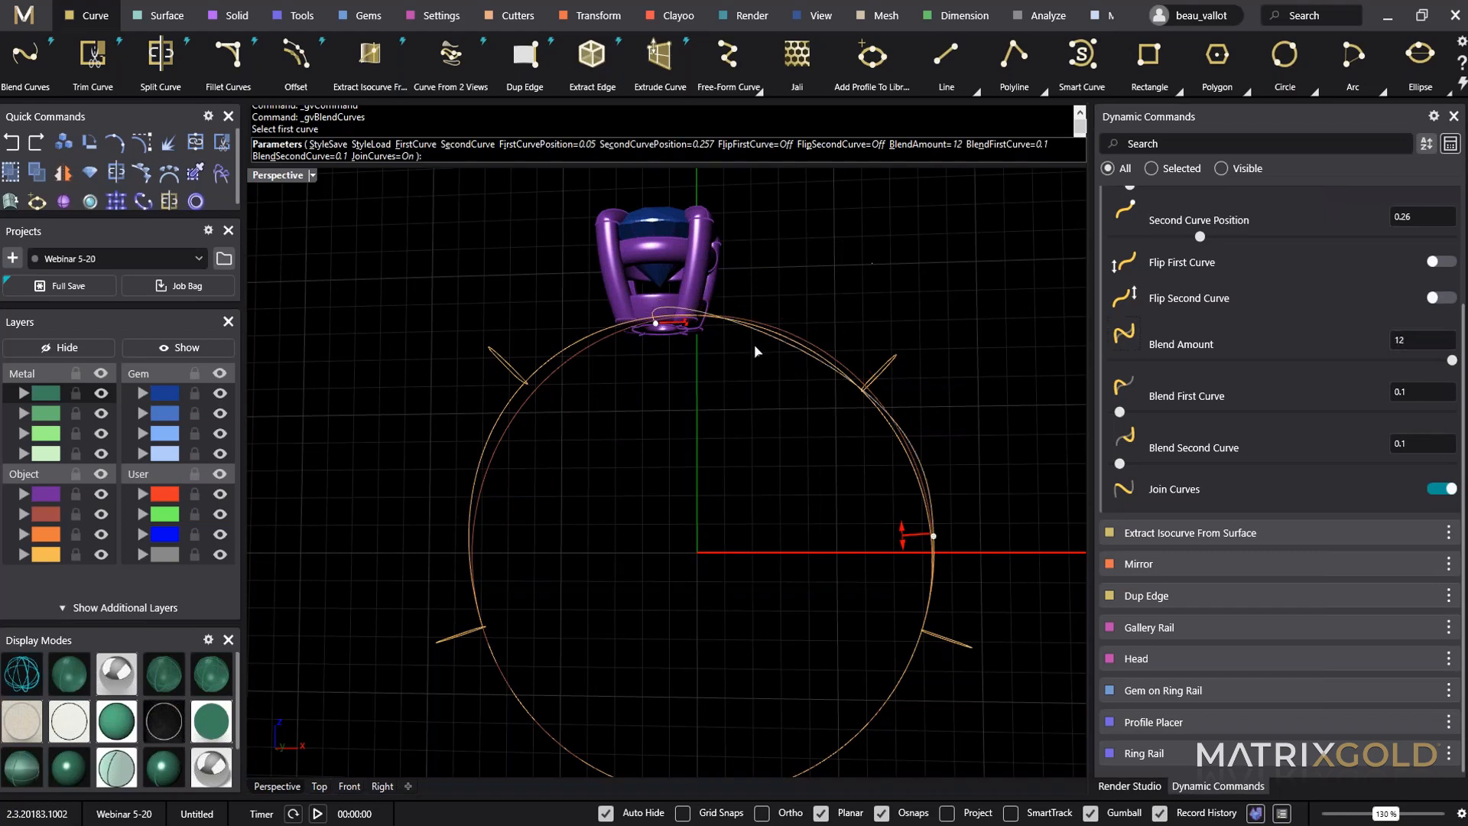
pyautogui.moveTo(715, 405); pyautogui.dragTo(638, 555, button='right')
pyautogui.scroll(10, 703, 399)
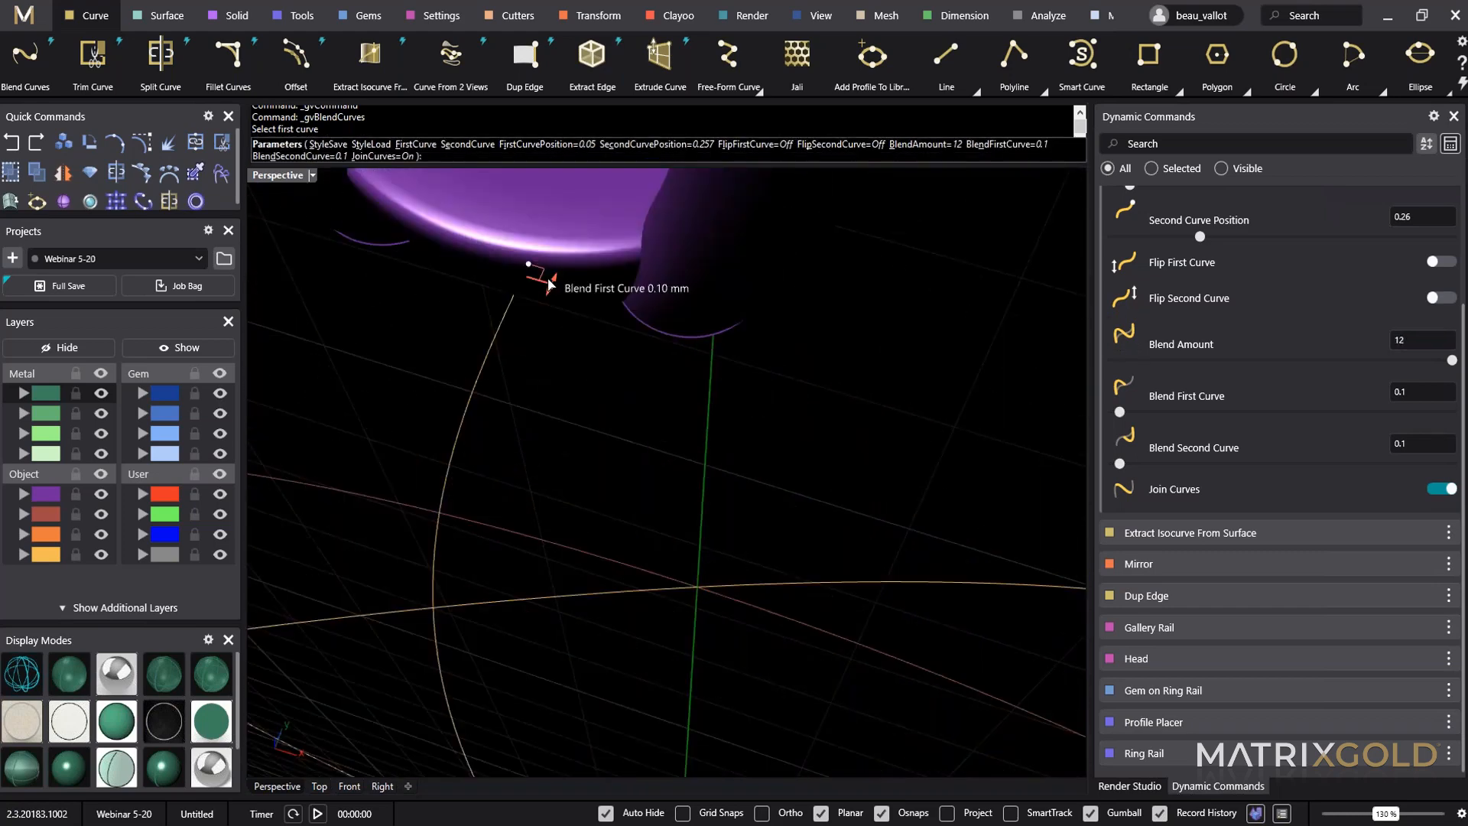
pyautogui.moveTo(549, 284); pyautogui.dragTo(549, 286)
pyautogui.scroll(-5, 642, 443)
pyautogui.keyDown('shift'); pyautogui.moveTo(704, 577); pyautogui.dragTo(491, 576, button='right'); pyautogui.keyUp('shift')
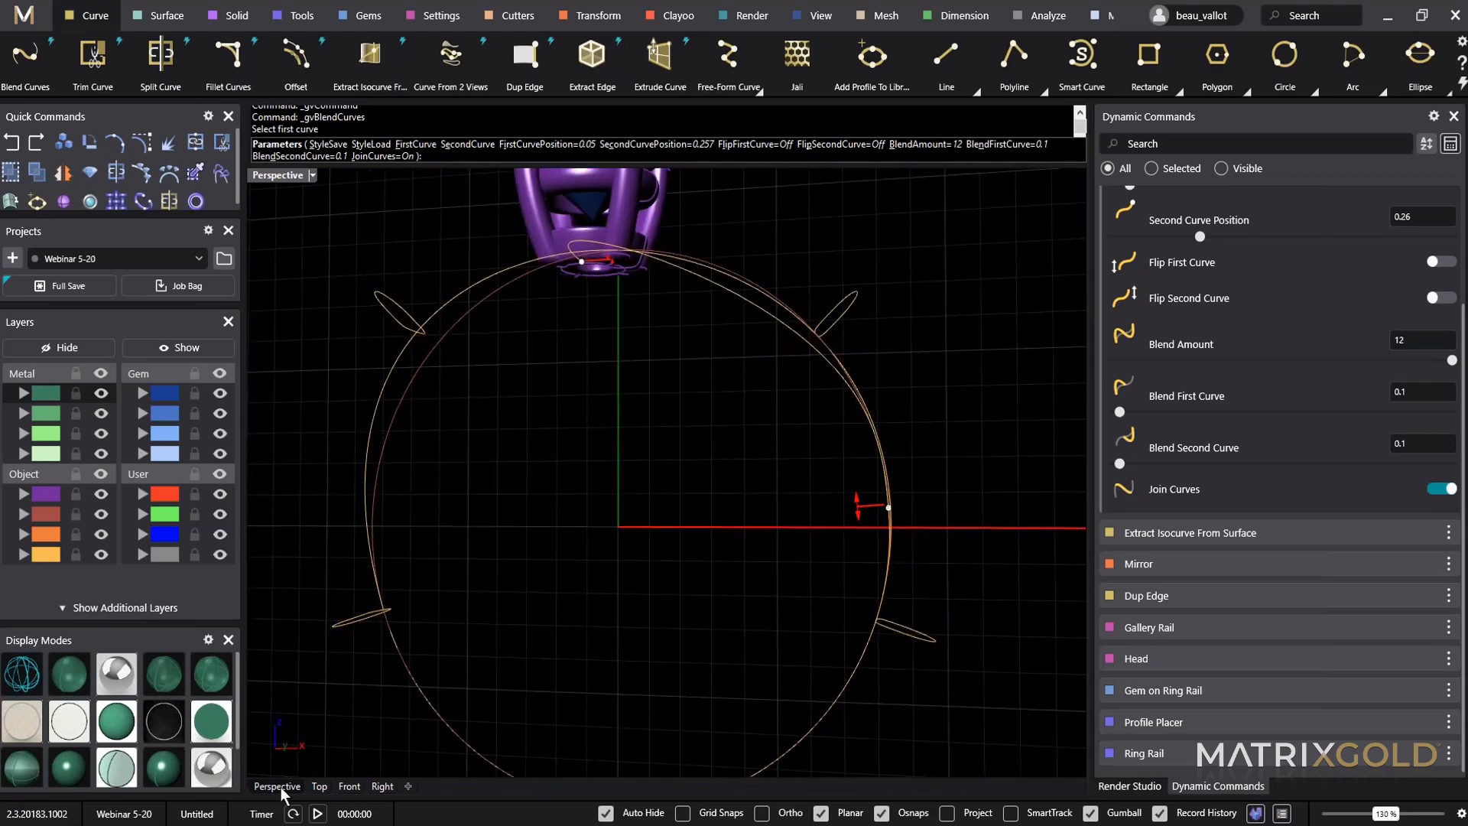
# Try a Blend Amount of 12.5 in the Front view to compare the blend with the ring circle.
pyautogui.click(350, 787)
pyautogui.scroll(8, 691, 450)
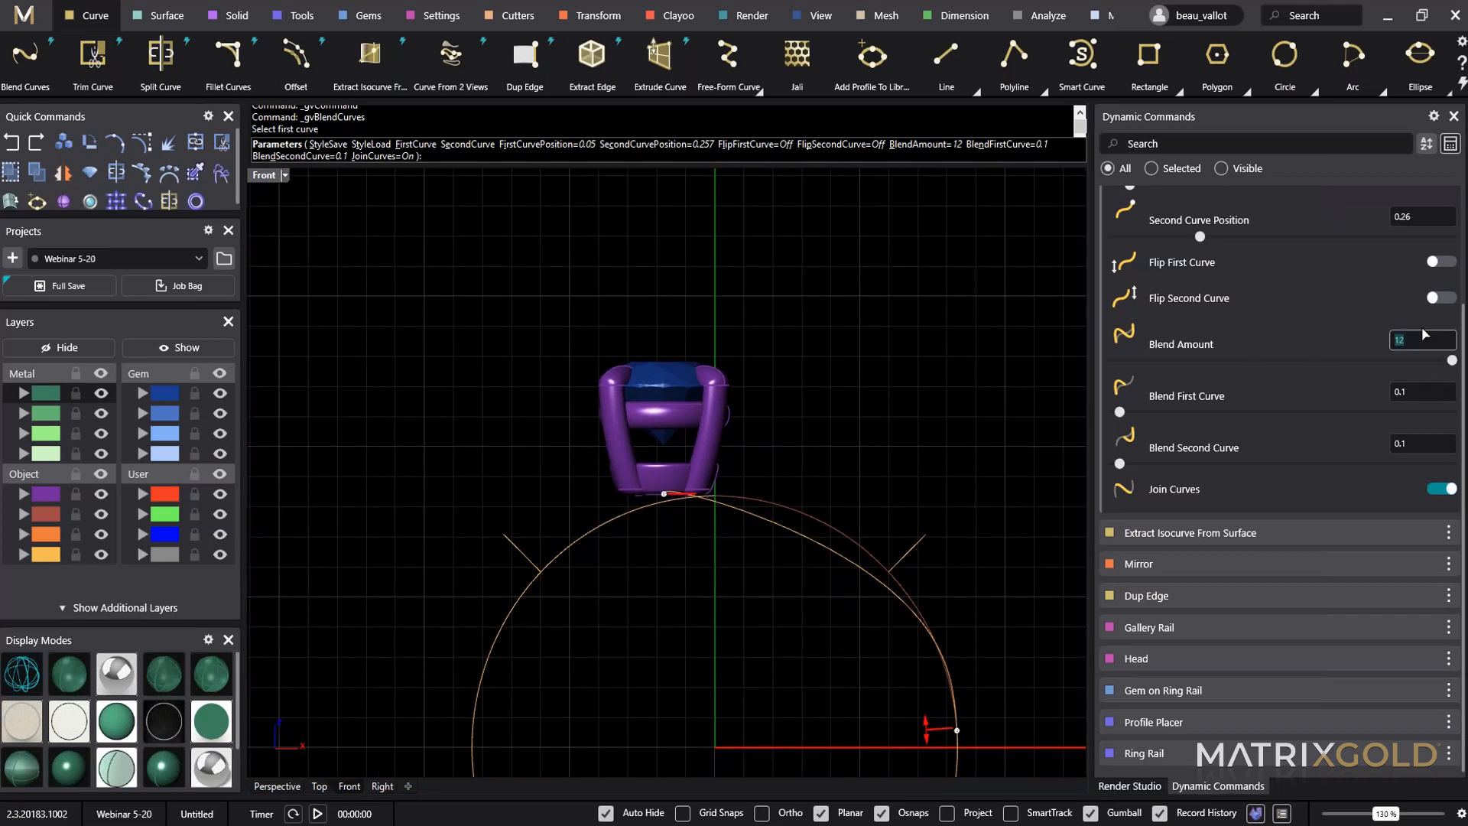
pyautogui.click(1423, 331)
pyautogui.write('1.53')
pyautogui.press('Return')
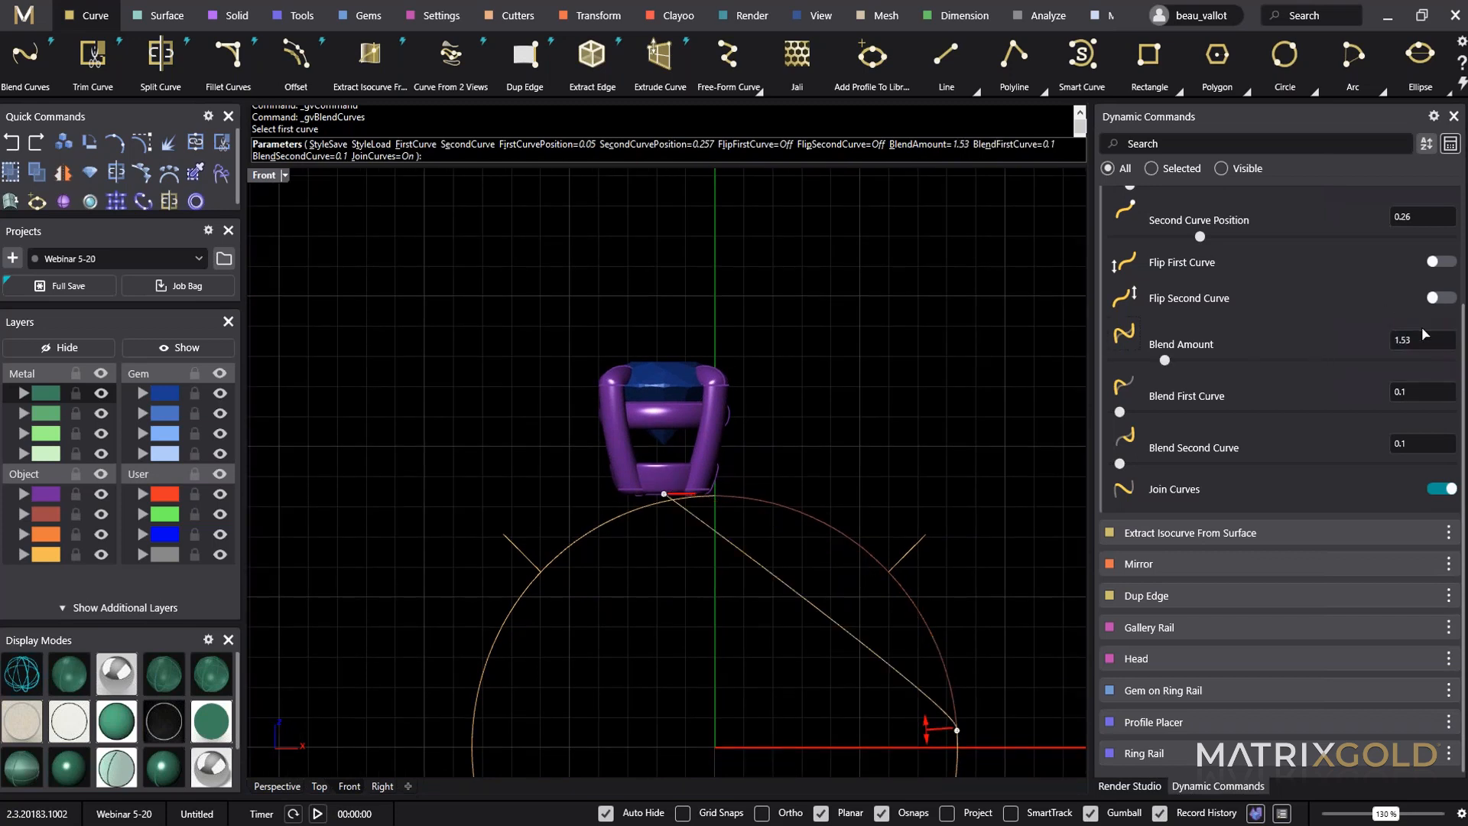
pyautogui.doubleClick(1413, 342)
pyautogui.write('12.5')
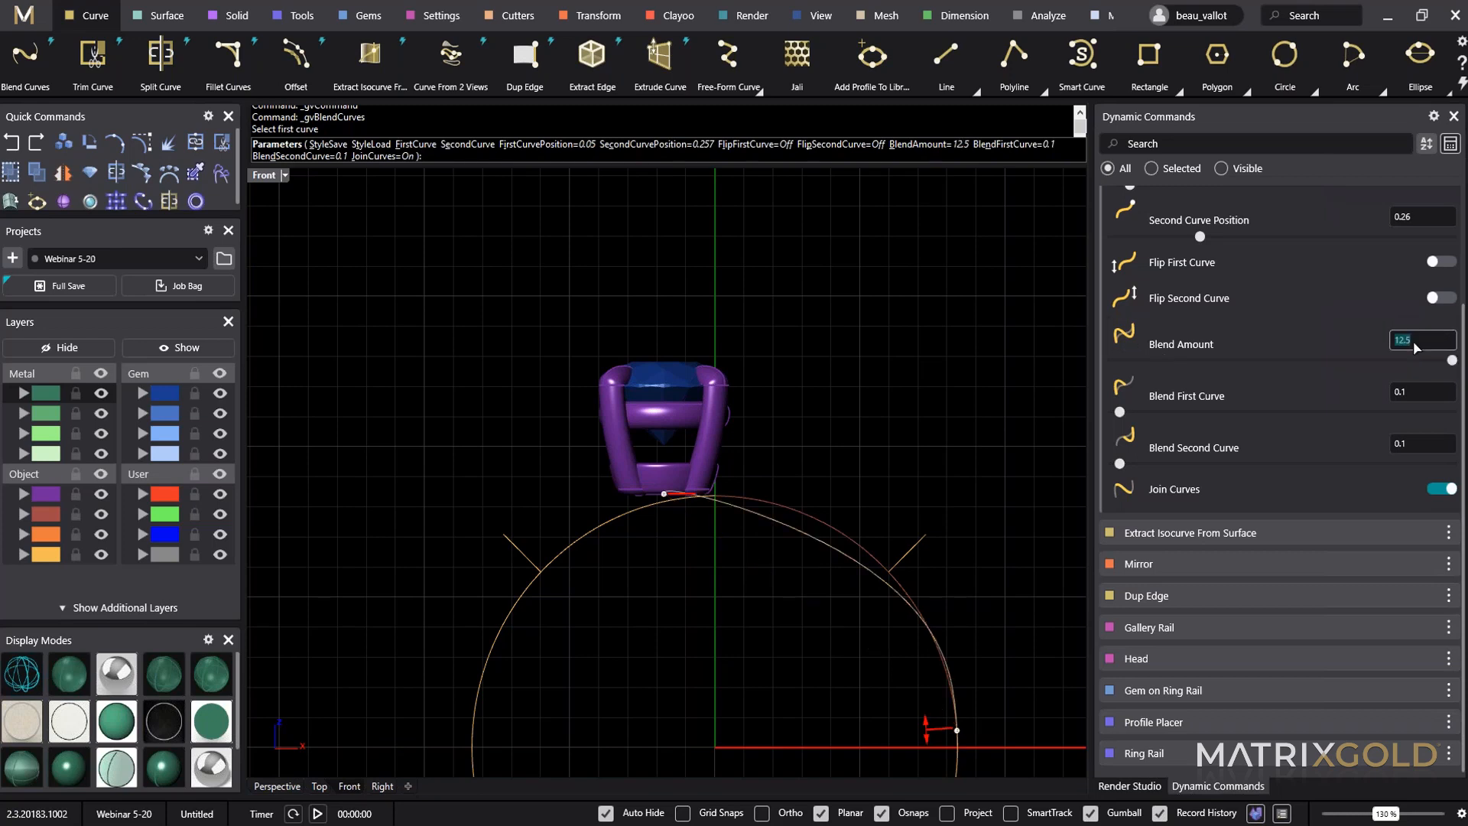
# Set the Blend Amount to 14, return to the Perspective view and create the joined blend curve.
pyautogui.write('13')
pyautogui.press('Return')
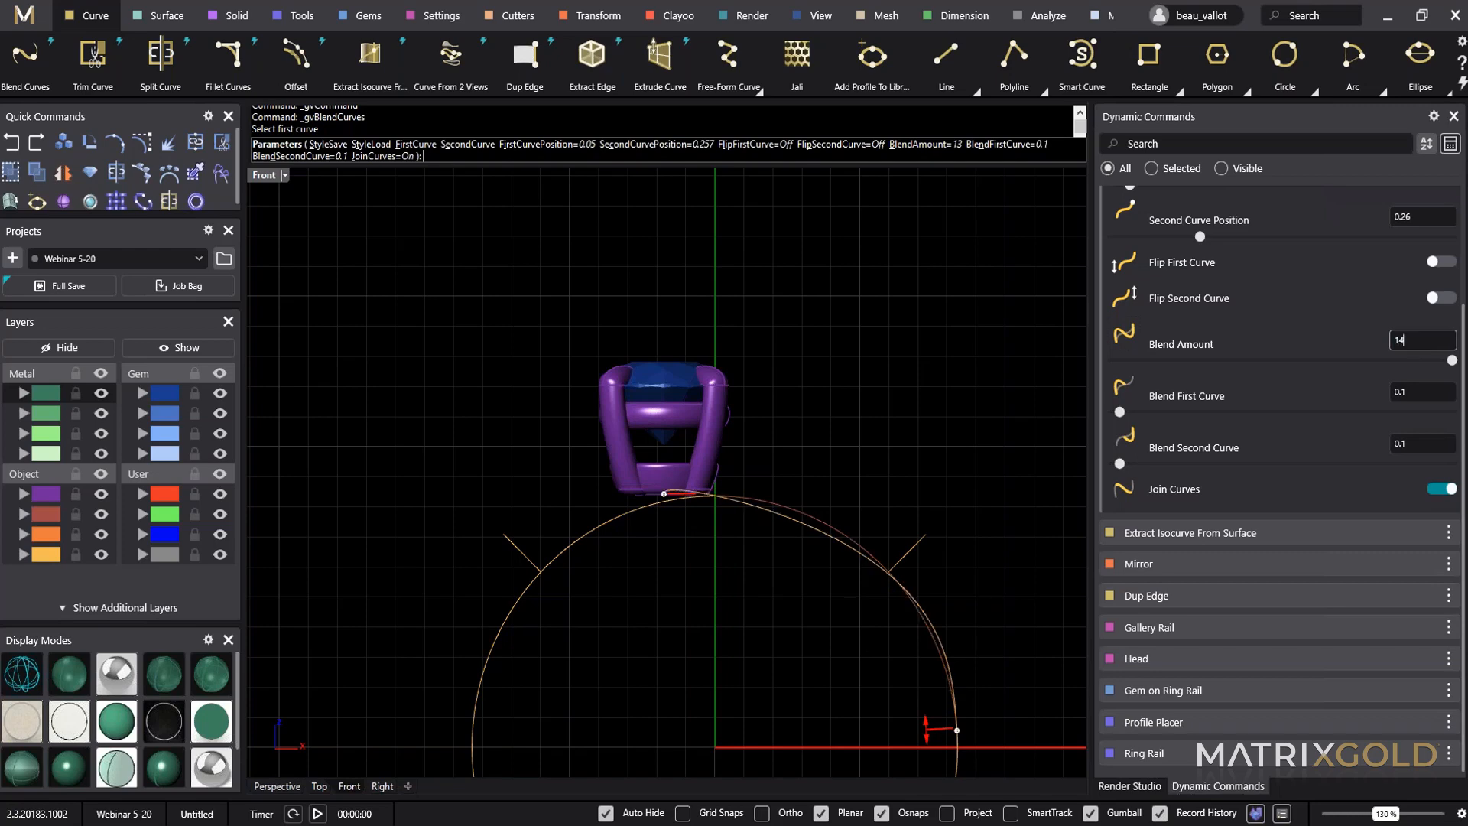
pyautogui.click(273, 786)
pyautogui.moveTo(916, 465); pyautogui.dragTo(965, 512, button='right')
pyautogui.rightClick(961, 510)
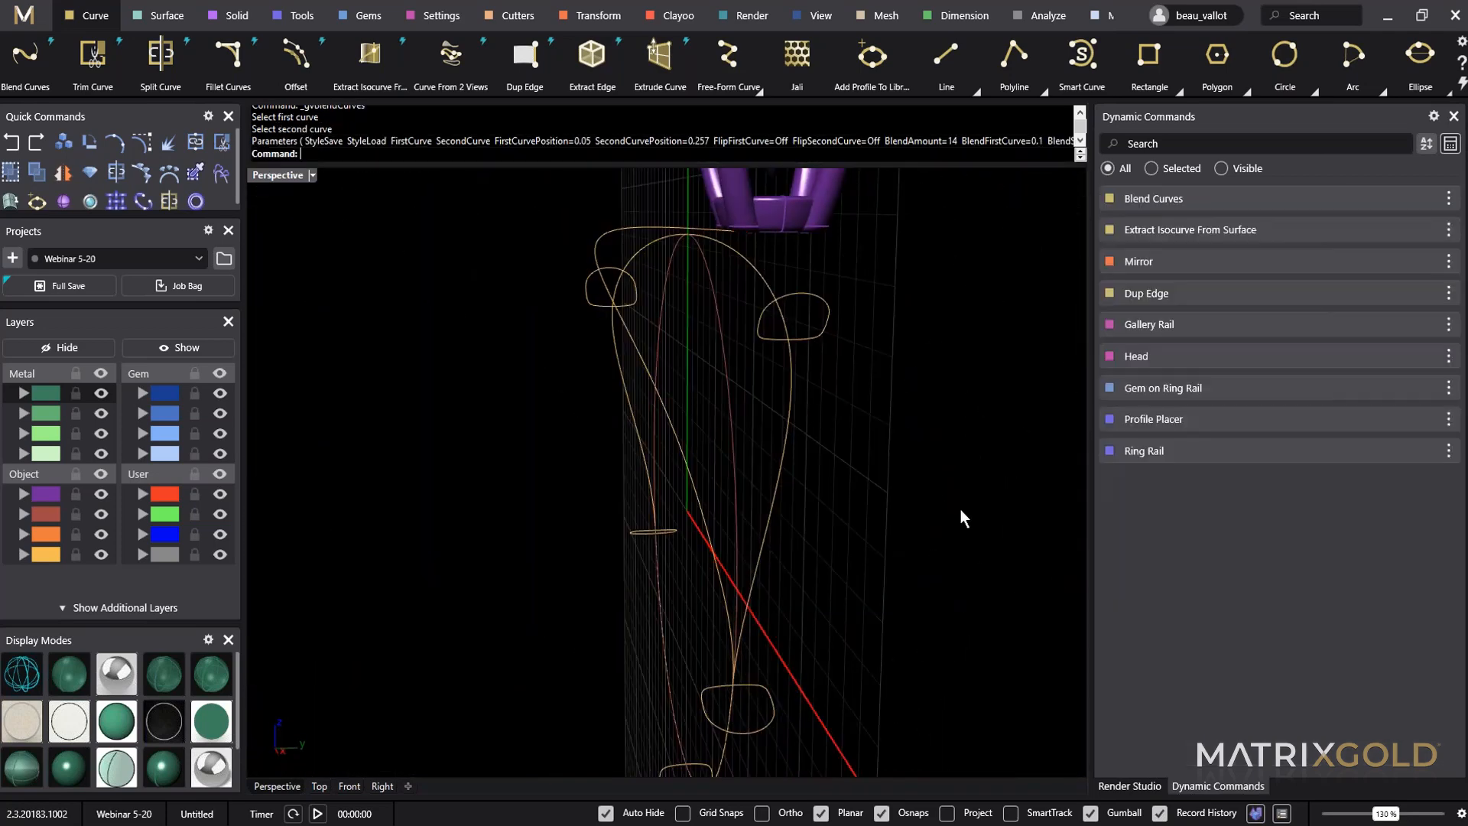
# Select the joined blend curve and unhide the first band around it.
pyautogui.moveTo(794, 540); pyautogui.dragTo(916, 541, button='right')
pyautogui.click(776, 364)
pyautogui.moveTo(684, 437); pyautogui.dragTo(757, 562, button='right')
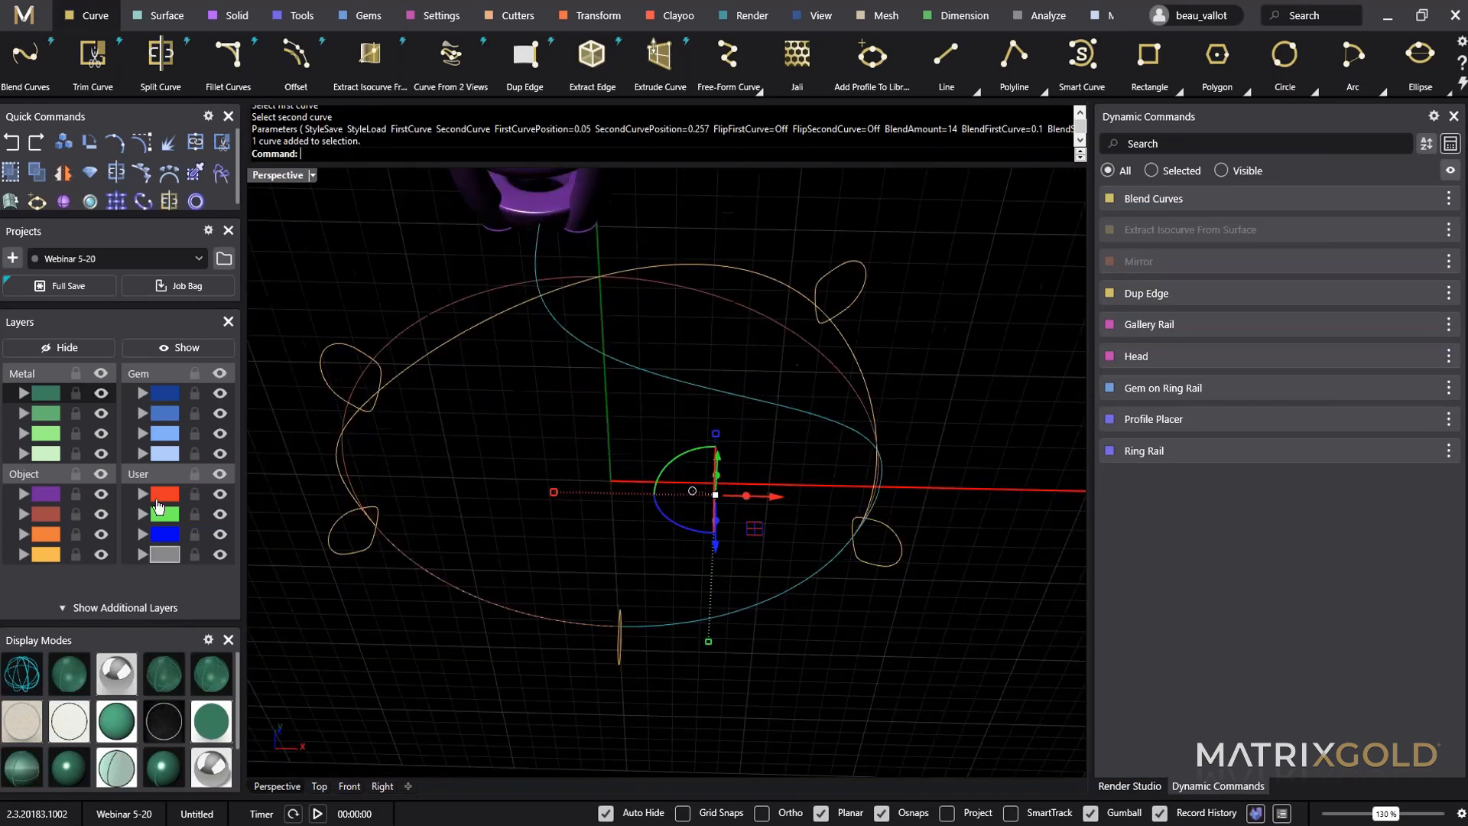
pyautogui.click(200, 354)
pyautogui.moveTo(594, 492); pyautogui.dragTo(792, 650, button='right')
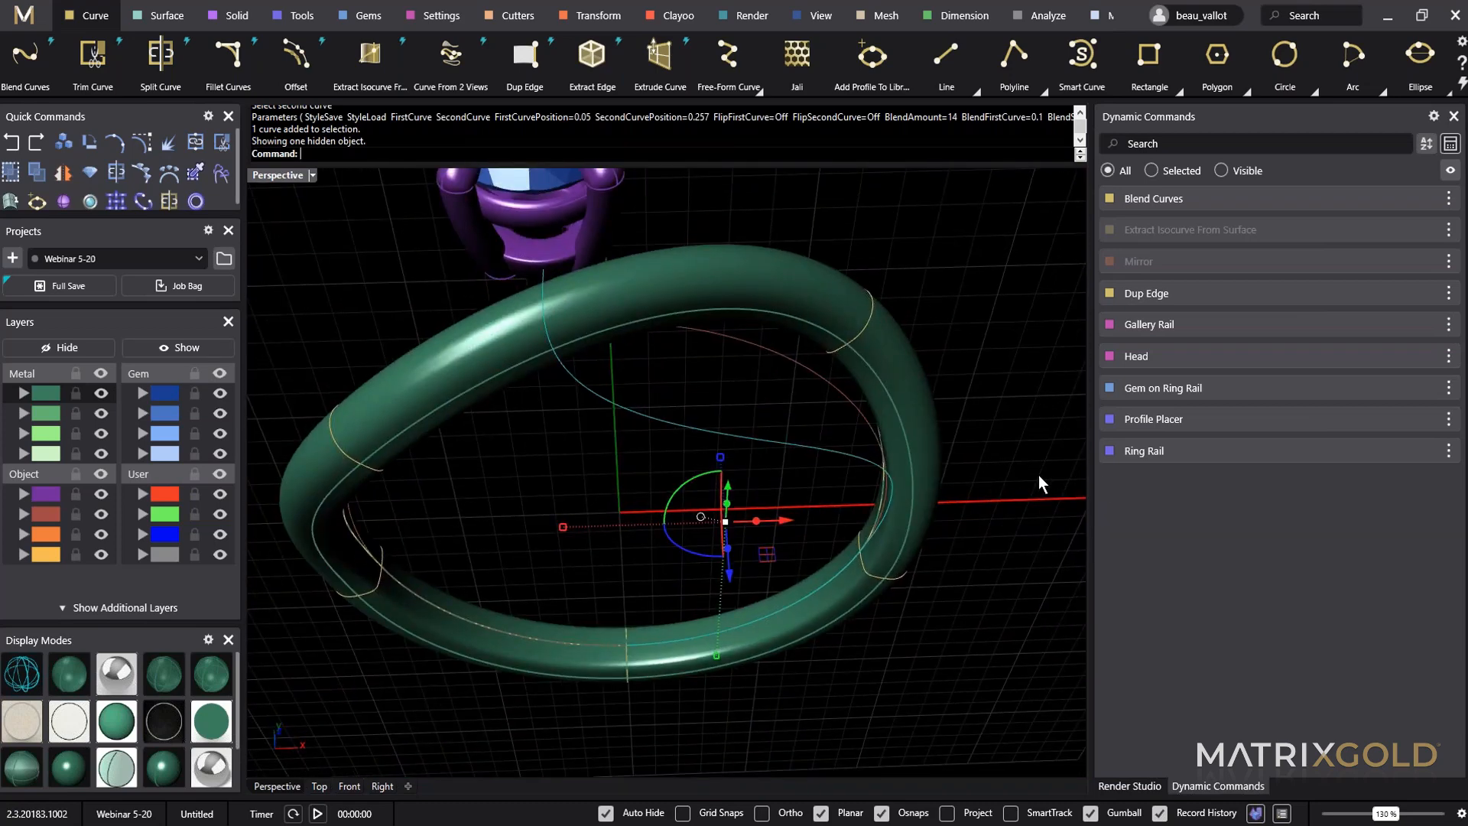
# Place a 1.2 mm wide profile on the joined blend curve near the gallery rail, at position 0.026, with Profile Placer.
pyautogui.moveTo(1039, 475); pyautogui.dragTo(934, 575, button='right')
pyautogui.click(718, 470)
pyautogui.moveTo(934, 434); pyautogui.dragTo(383, 229, button='right')
pyautogui.click(302, 17)
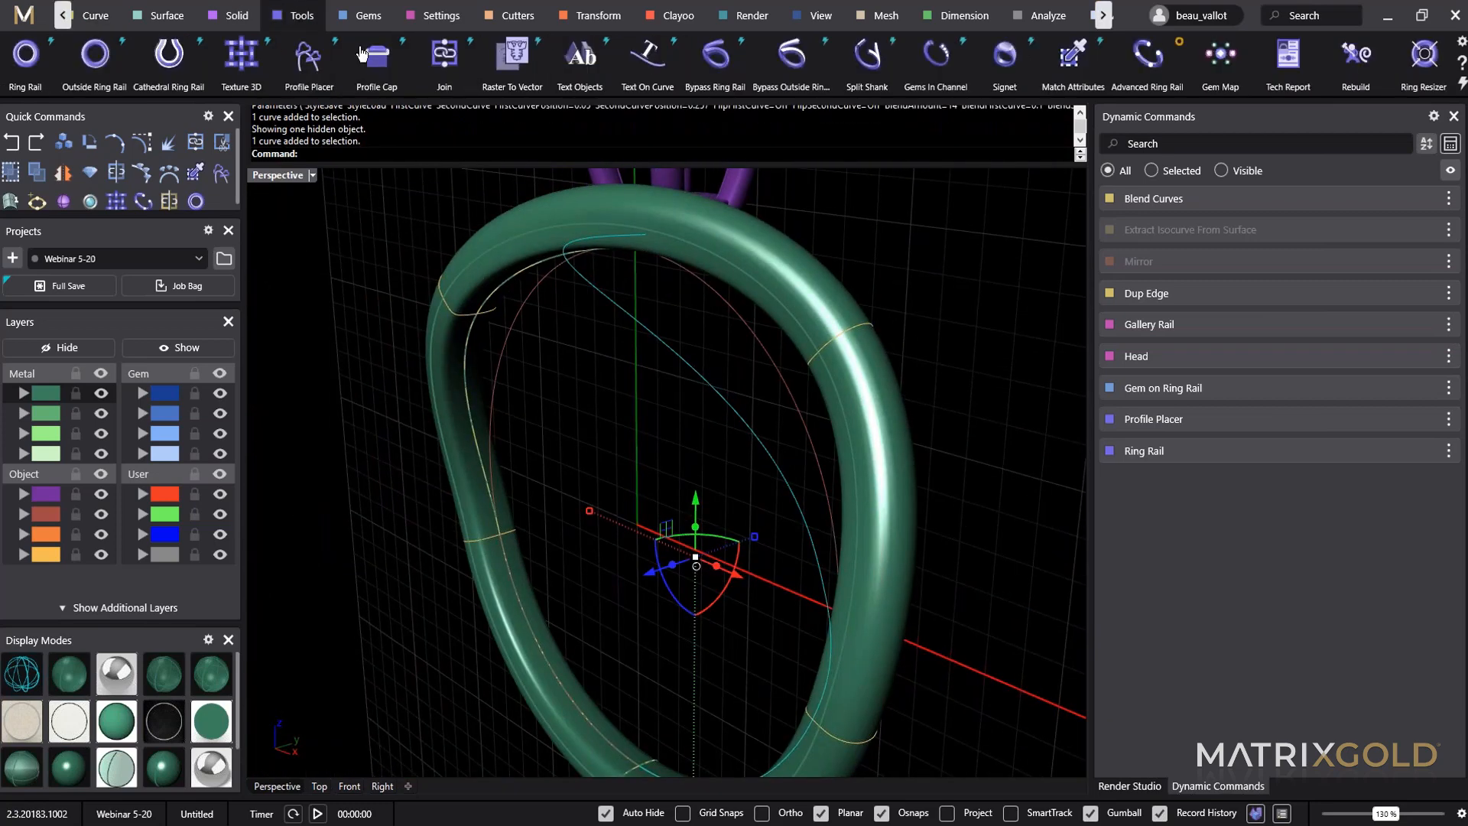
pyautogui.click(308, 58)
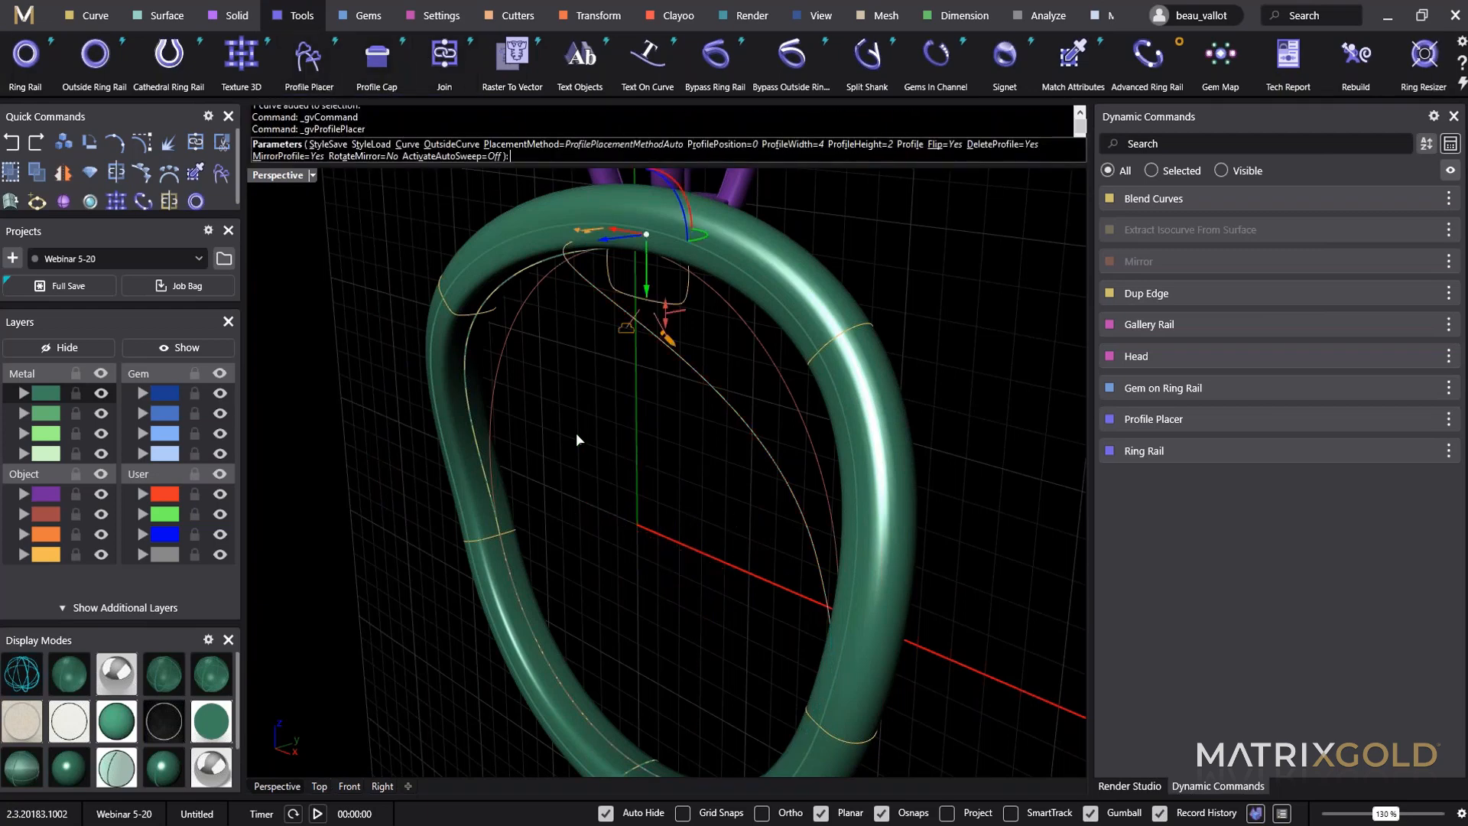
pyautogui.moveTo(747, 452); pyautogui.dragTo(663, 456, button='right')
pyautogui.scroll(6, 655, 553)
pyautogui.moveTo(508, 384); pyautogui.dragTo(407, 525)
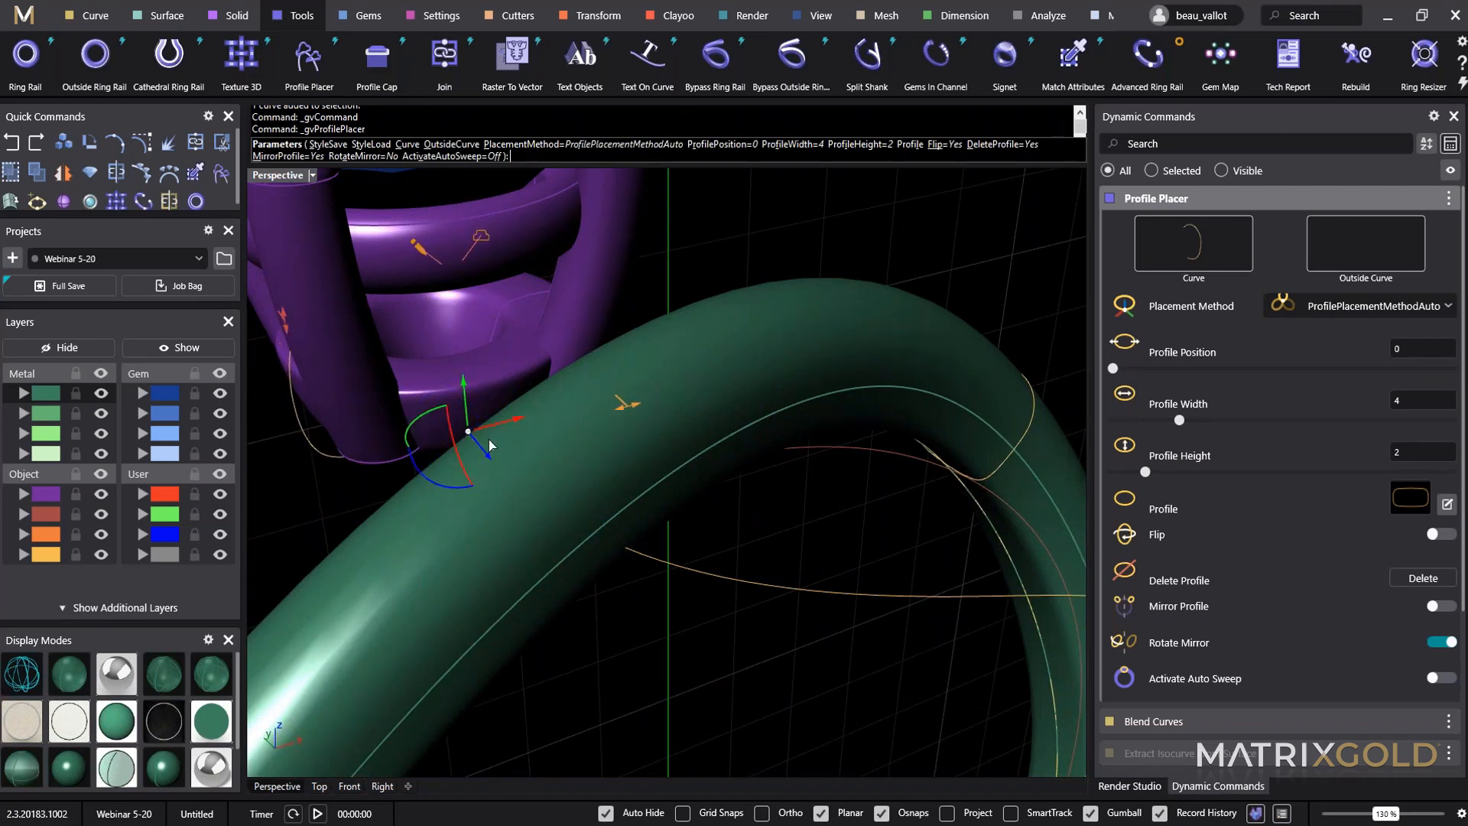
pyautogui.moveTo(633, 410); pyautogui.dragTo(493, 459)
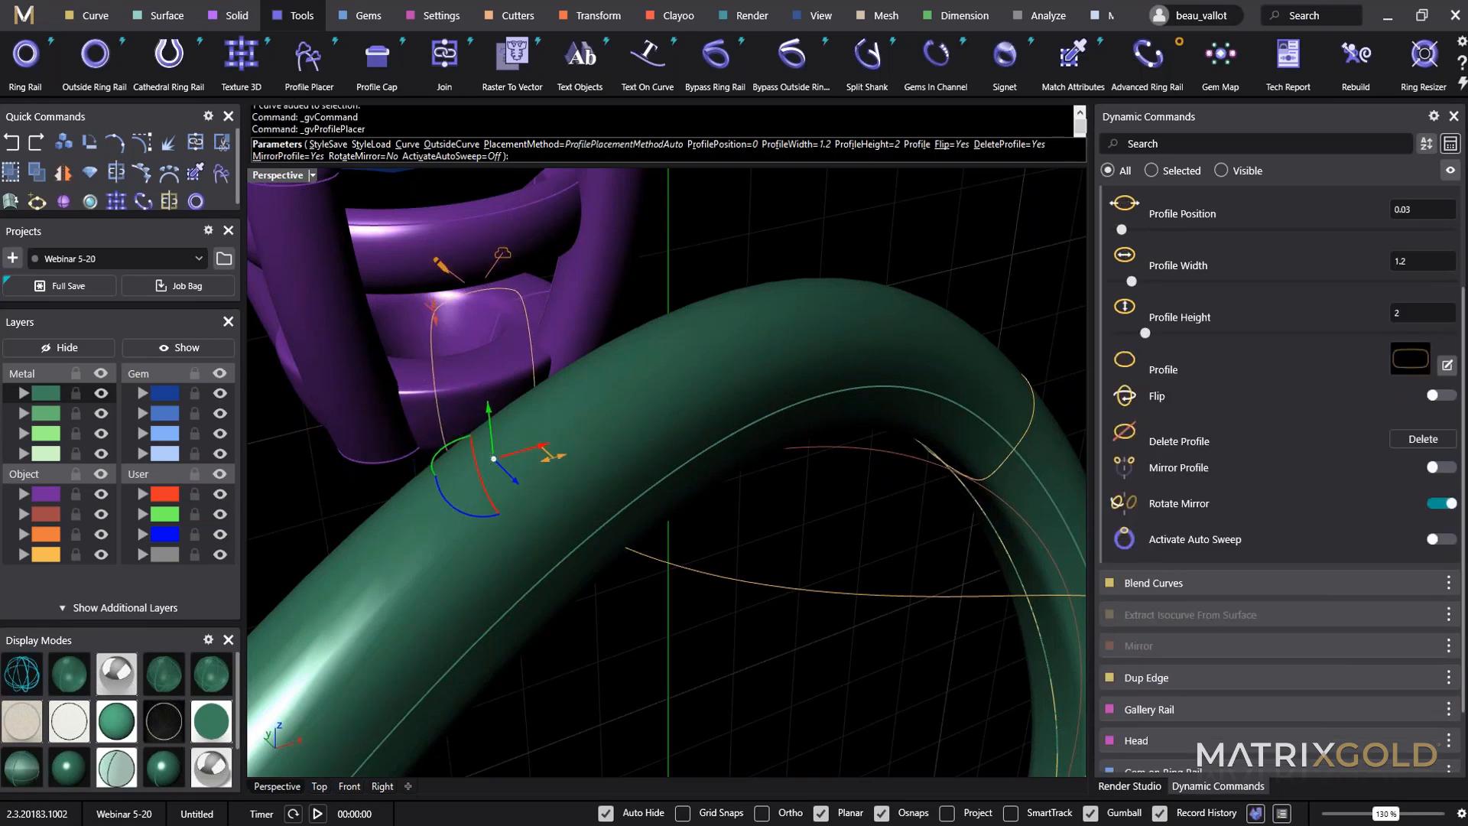
pyautogui.moveTo(493, 460); pyautogui.dragTo(629, 447, button='right')
pyautogui.moveTo(628, 497); pyautogui.dragTo(616, 503)
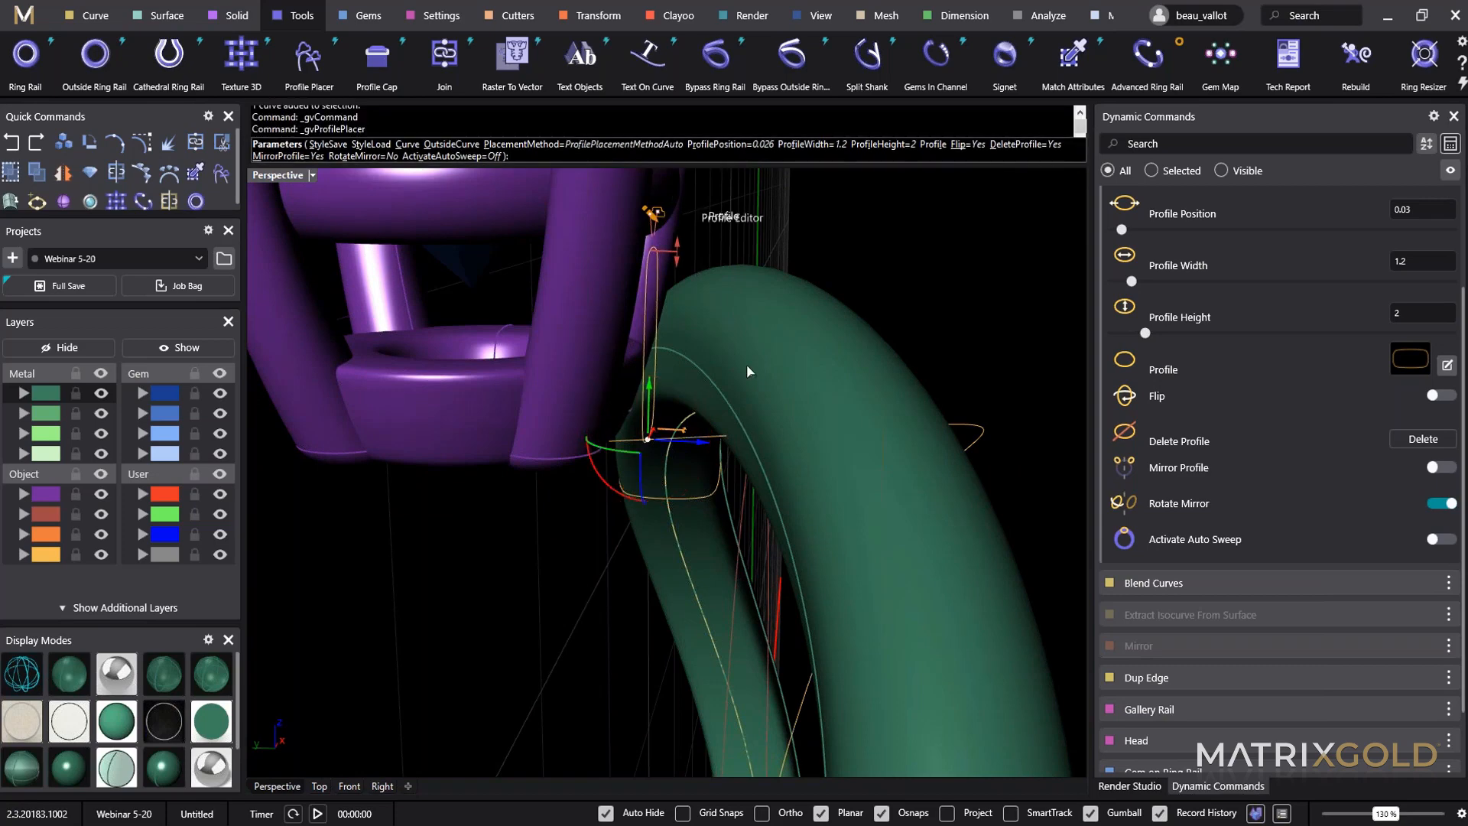
# Switch the placed profile to shape 03 from the Shank profile library.
pyautogui.moveTo(715, 427); pyautogui.dragTo(780, 405, button='right')
pyautogui.click(1028, 232)
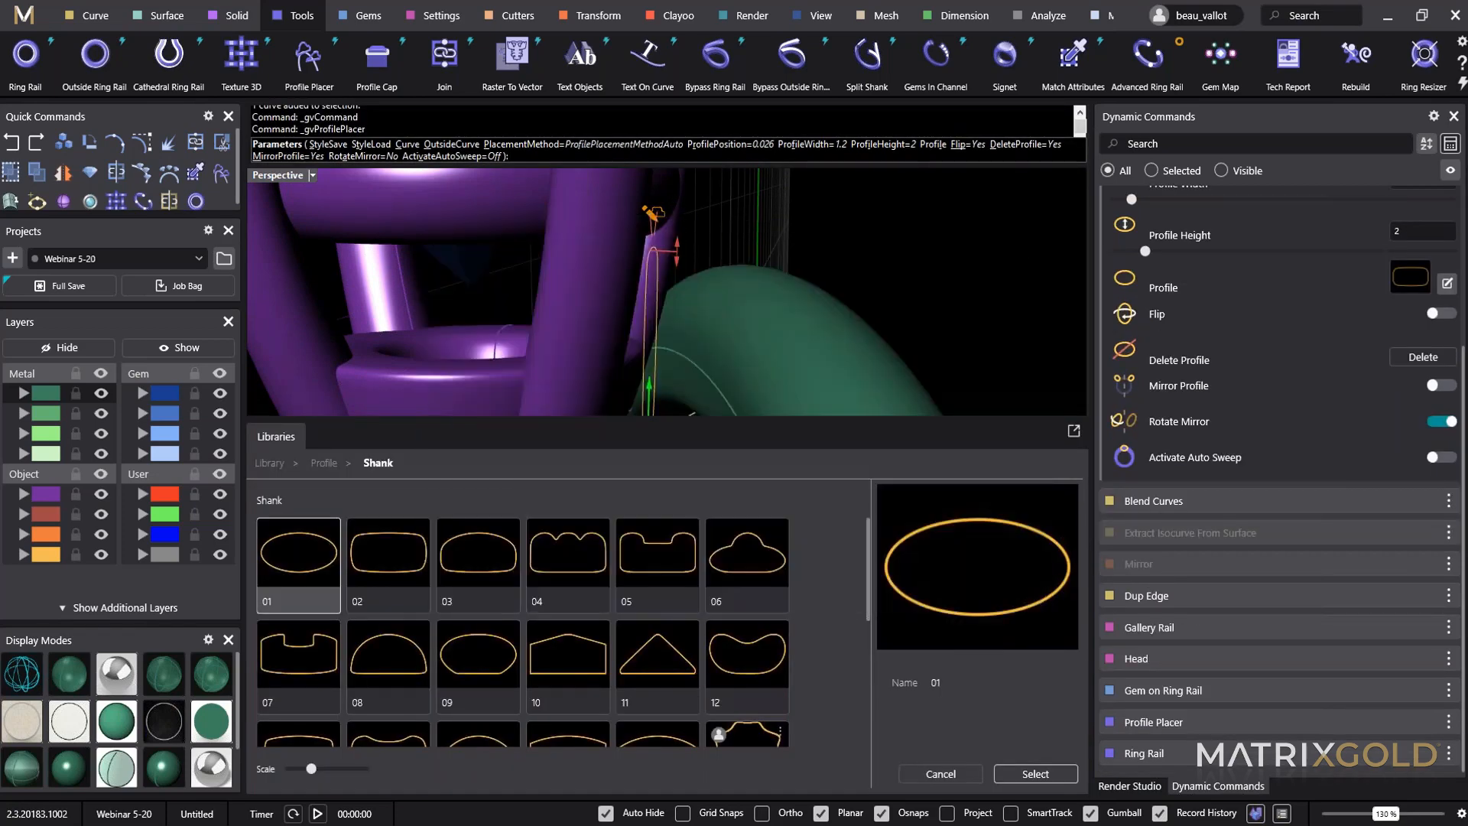
pyautogui.doubleClick(468, 587)
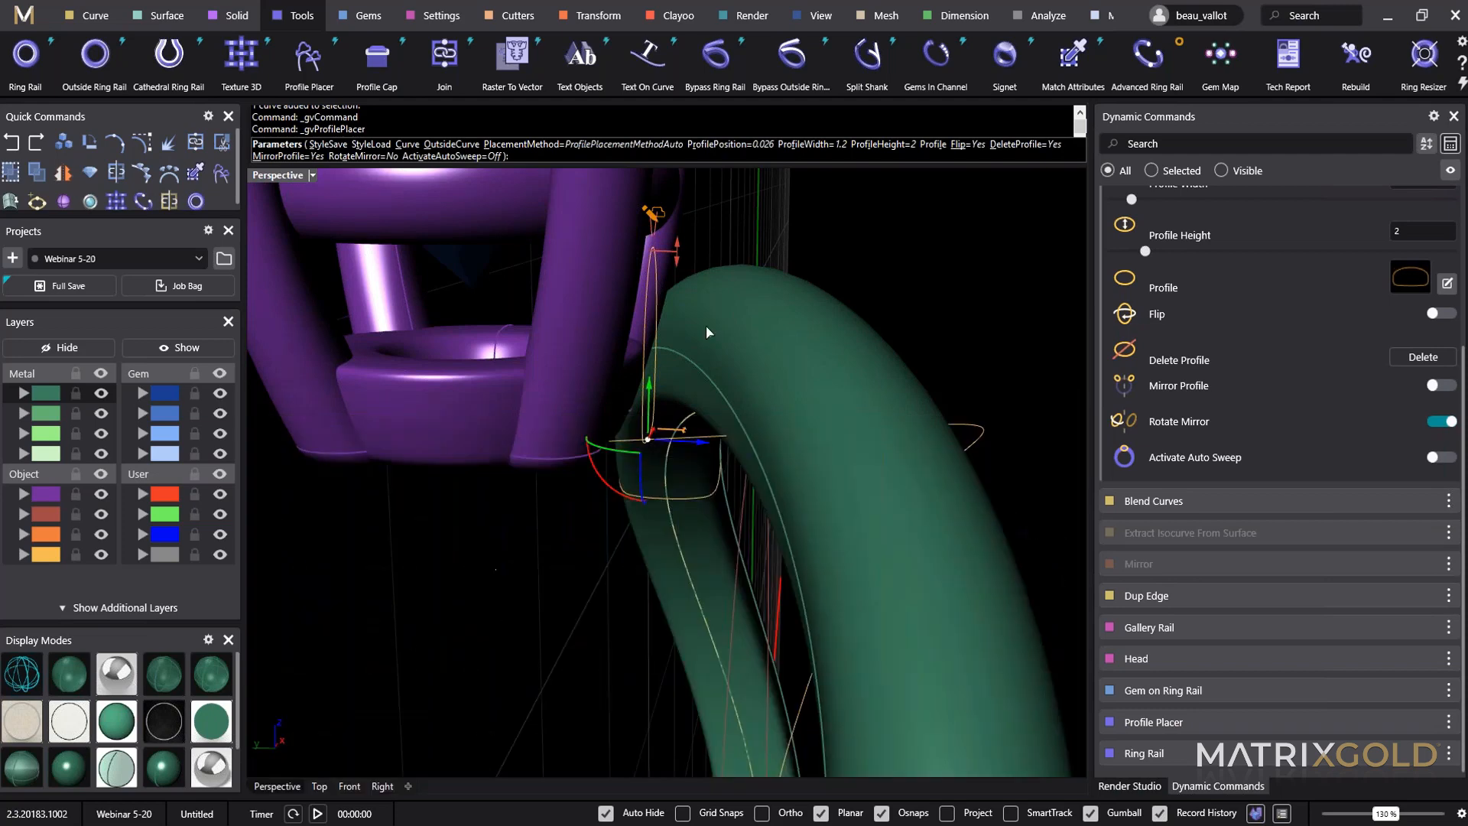
pyautogui.moveTo(708, 333); pyautogui.dragTo(528, 358, button='right')
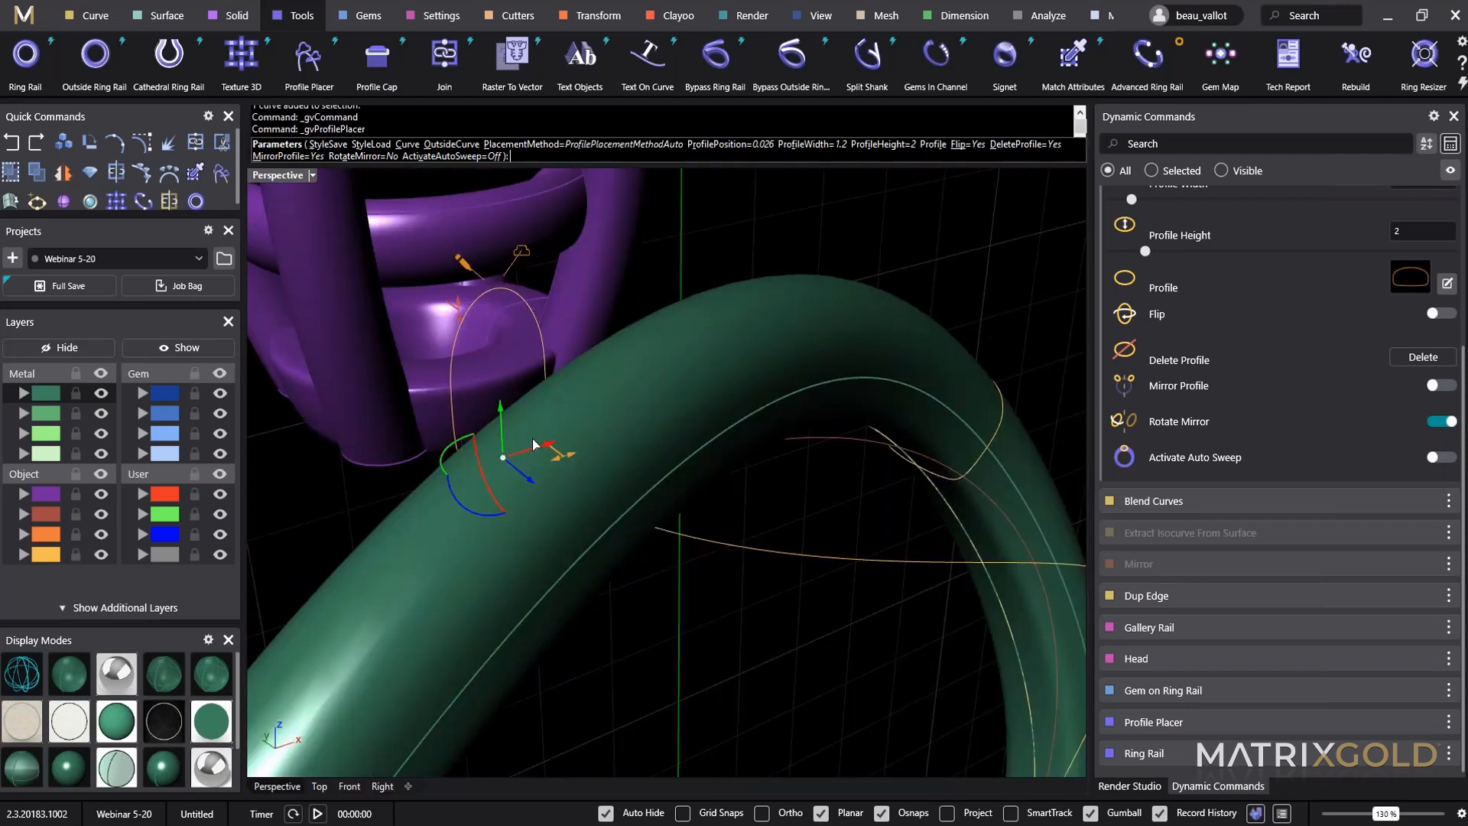
# Set the profile at the gallery rail to 1.8 mm wide and 2.2 mm high.
pyautogui.moveTo(561, 457); pyautogui.dragTo(599, 444)
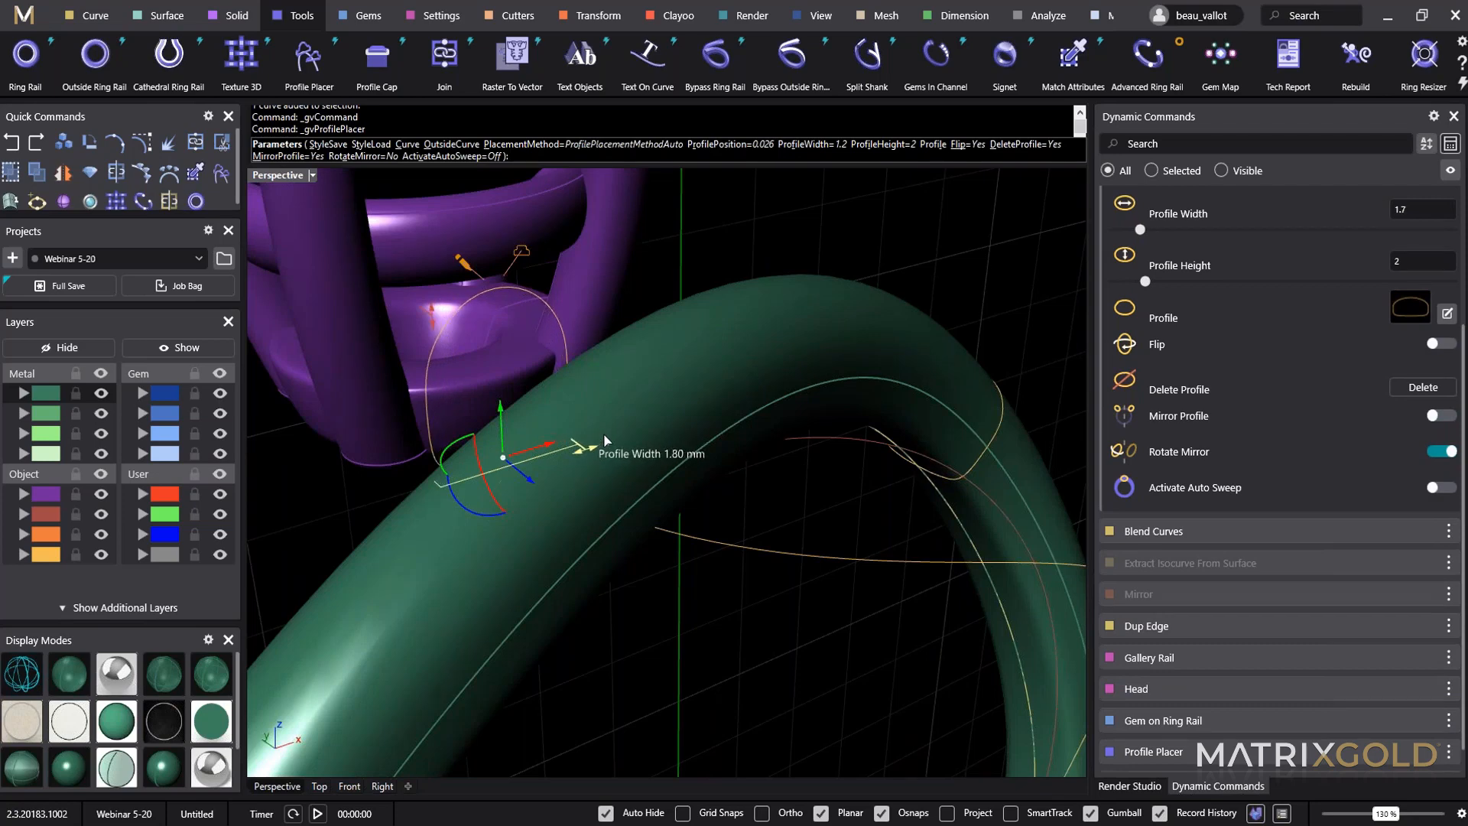
pyautogui.moveTo(532, 459); pyautogui.dragTo(489, 498, button='right')
pyautogui.moveTo(394, 243); pyautogui.dragTo(394, 229)
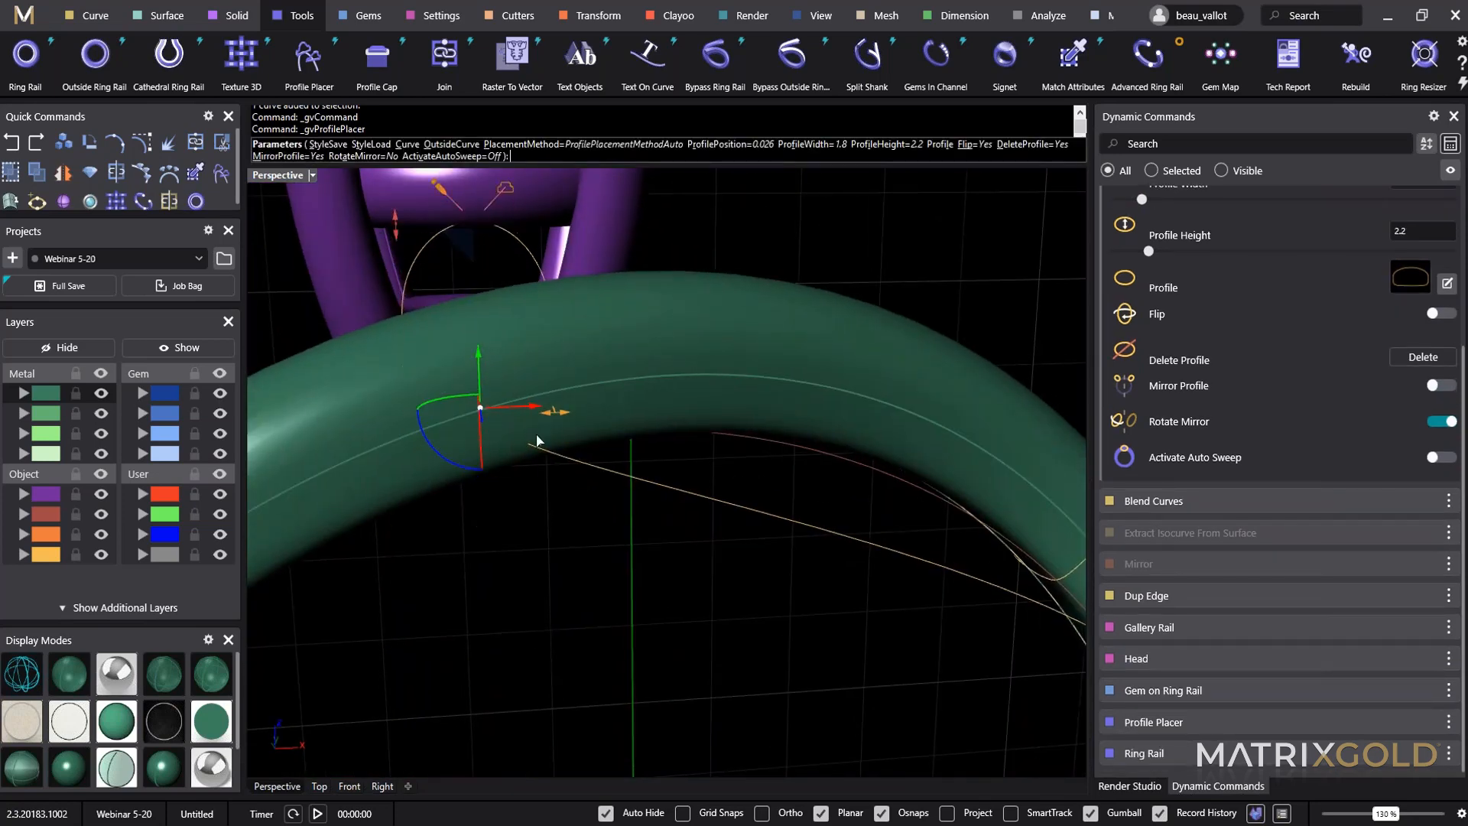
pyautogui.moveTo(541, 428); pyautogui.dragTo(507, 407, button='right')
pyautogui.scroll(-10, 507, 408)
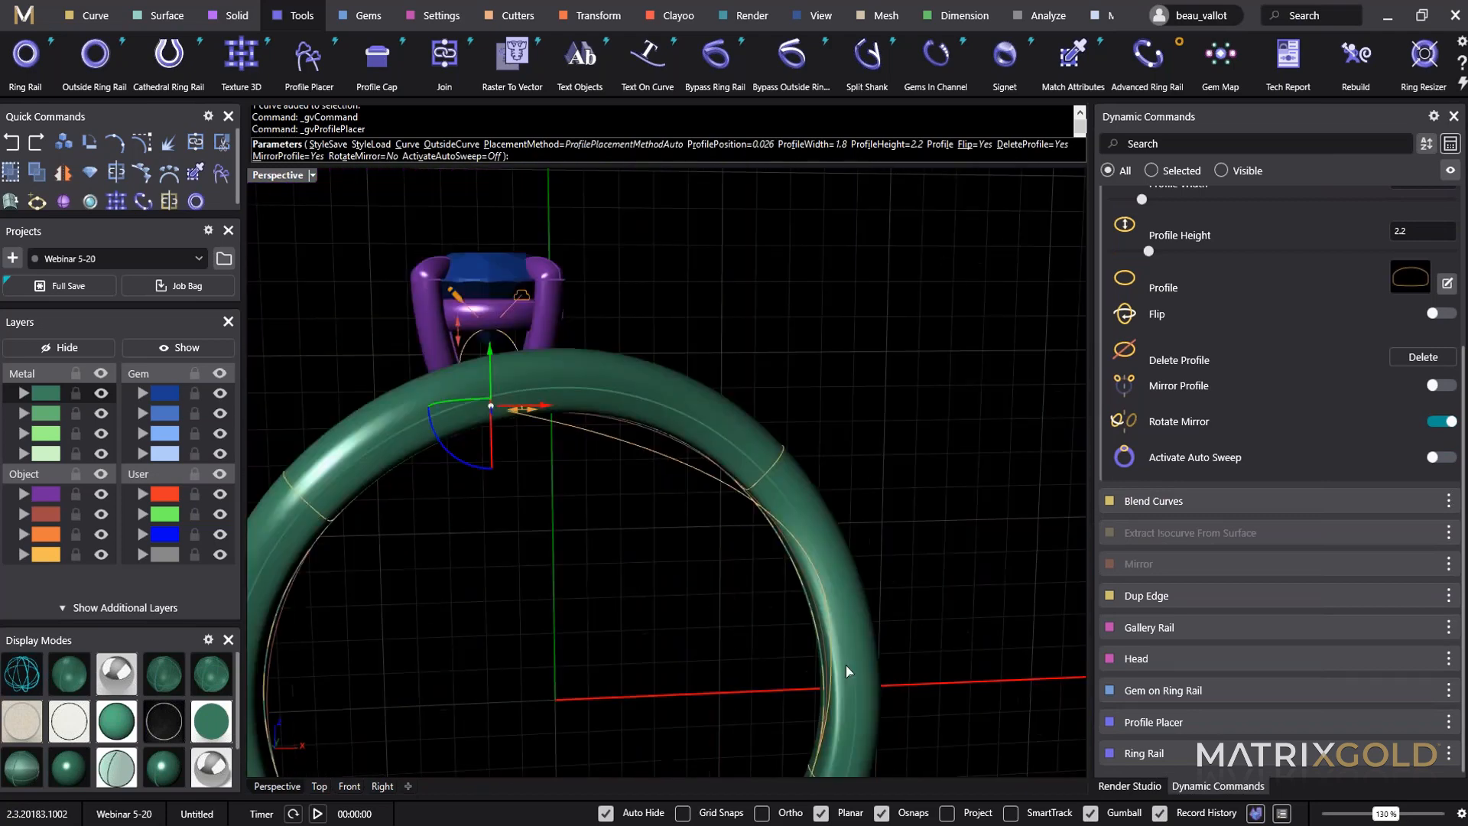
# Add a second profile about midway along the blend curve, 1.8 mm wide and 2 mm high, and create both profiles.
pyautogui.keyDown('shift'); pyautogui.moveTo(848, 672); pyautogui.dragTo(699, 504, button='right'); pyautogui.keyUp('shift')
pyautogui.keyDown('shift'); pyautogui.moveTo(692, 328); pyautogui.dragTo(701, 455, button='right'); pyautogui.keyUp('shift')
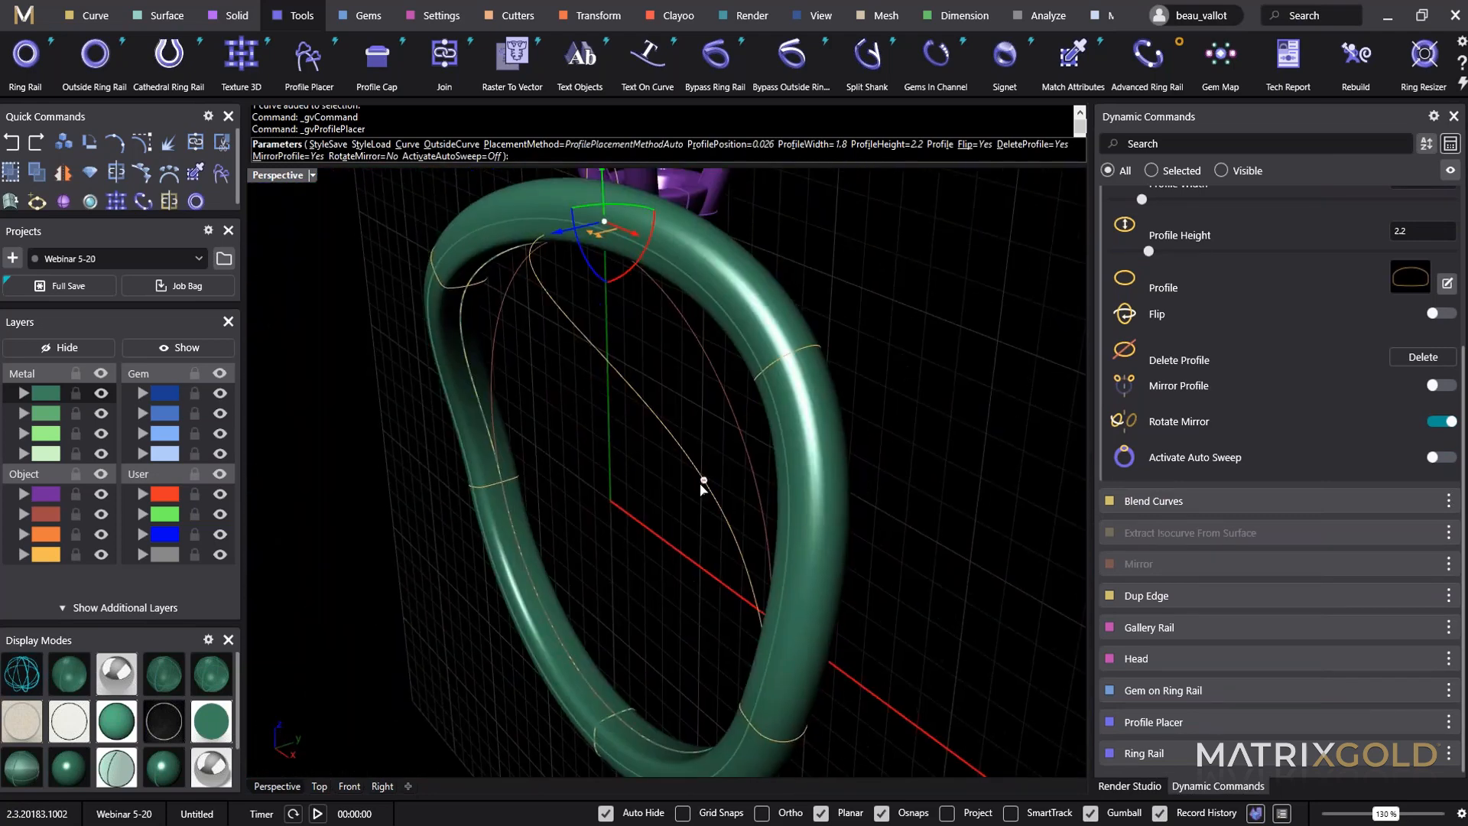
pyautogui.click(703, 479)
pyautogui.moveTo(940, 717); pyautogui.dragTo(655, 288, button='right')
pyautogui.moveTo(654, 290); pyautogui.dragTo(566, 441)
pyautogui.moveTo(618, 289); pyautogui.dragTo(606, 304)
pyautogui.moveTo(604, 307); pyautogui.dragTo(679, 395, button='right')
pyautogui.rightClick(918, 458)
# Sweep one rail along the joined blend curve through the shank-end, middle and gallery-rail profiles to form the second band.
pyautogui.moveTo(692, 497); pyautogui.dragTo(901, 344, button='right')
pyautogui.click(832, 390)
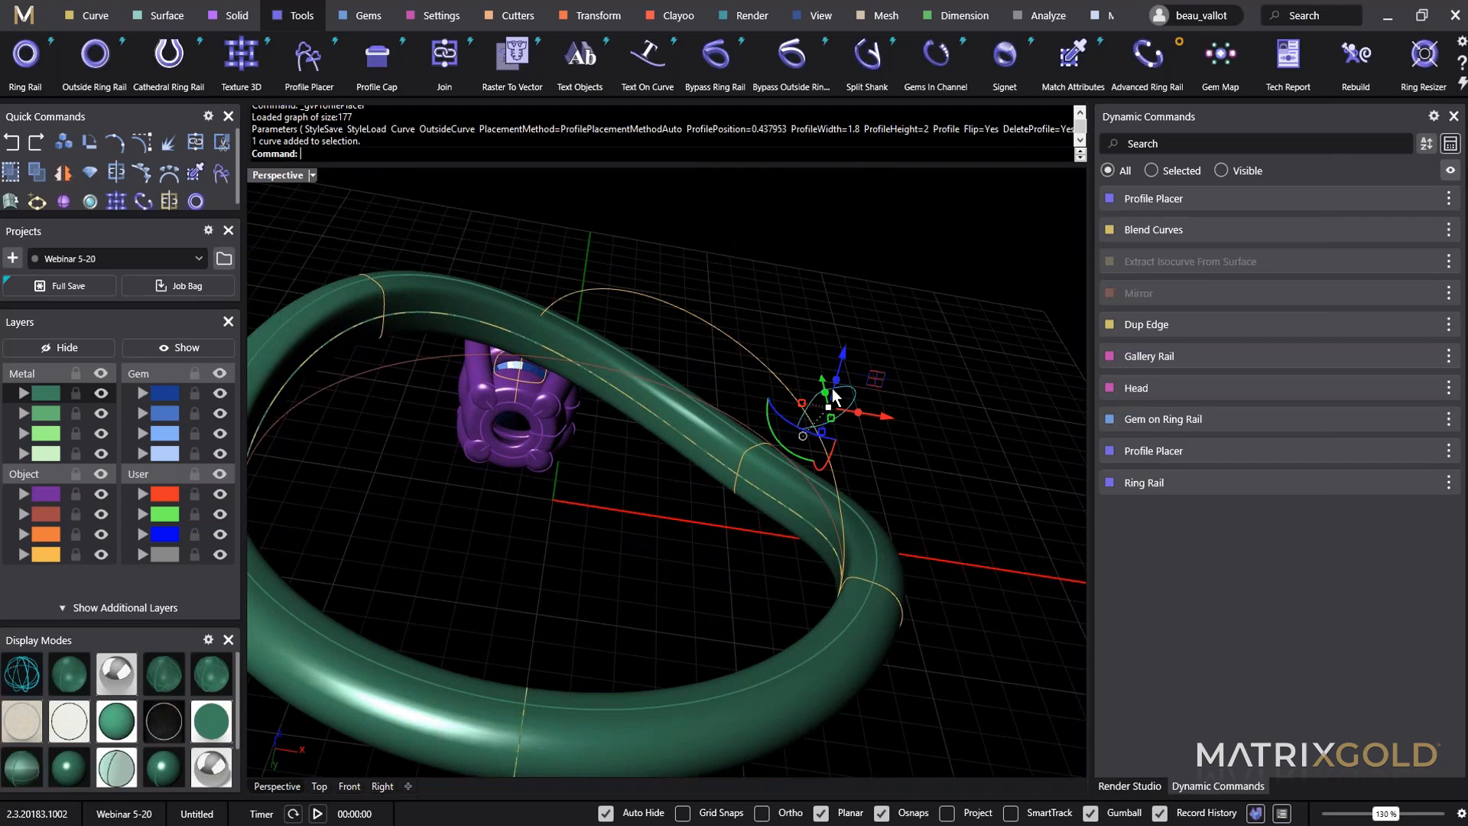
pyautogui.click(889, 584)
pyautogui.moveTo(526, 379); pyautogui.dragTo(740, 490, button='right')
pyautogui.click(444, 236)
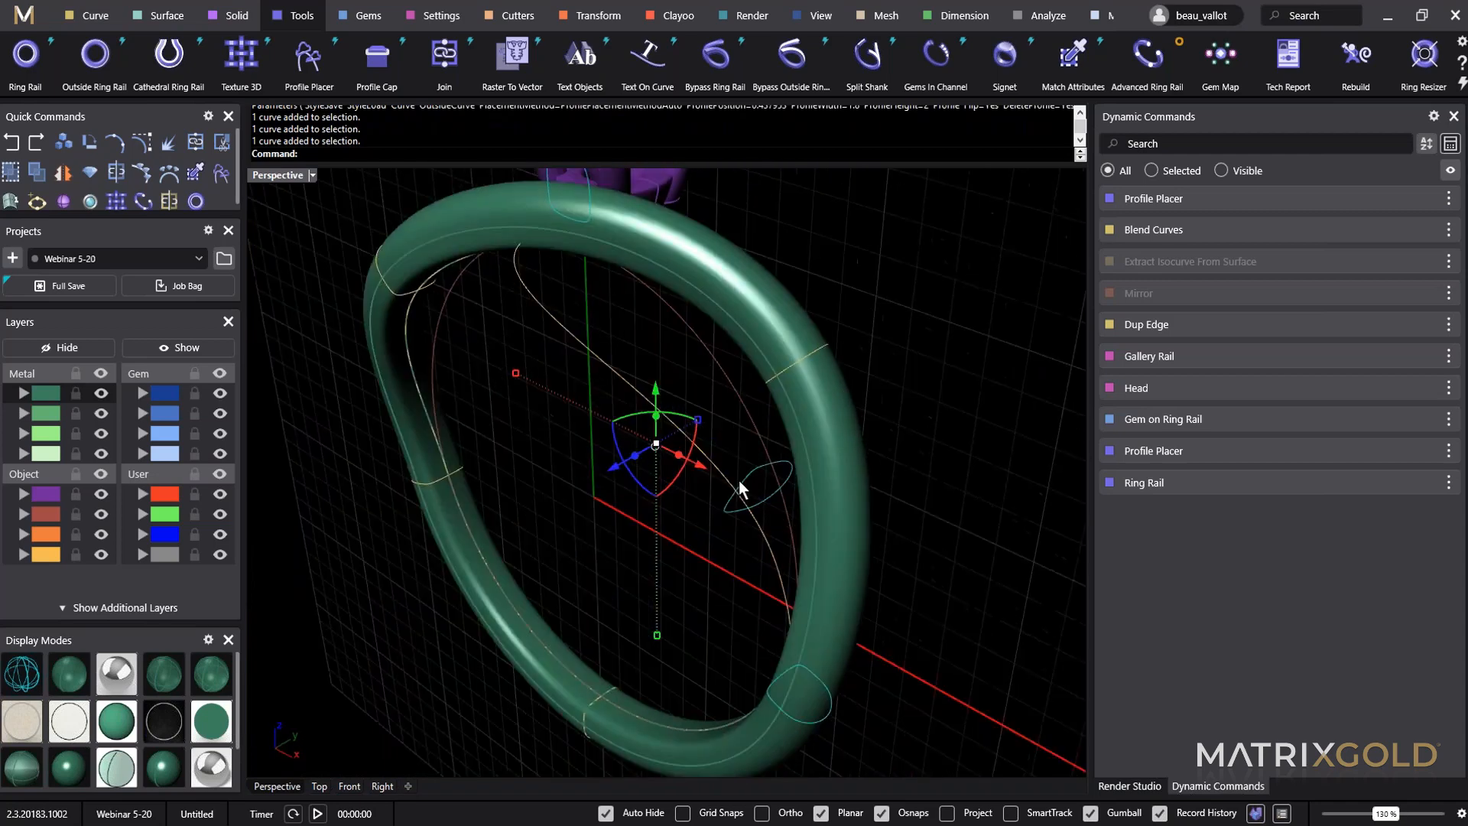
pyautogui.click(159, 15)
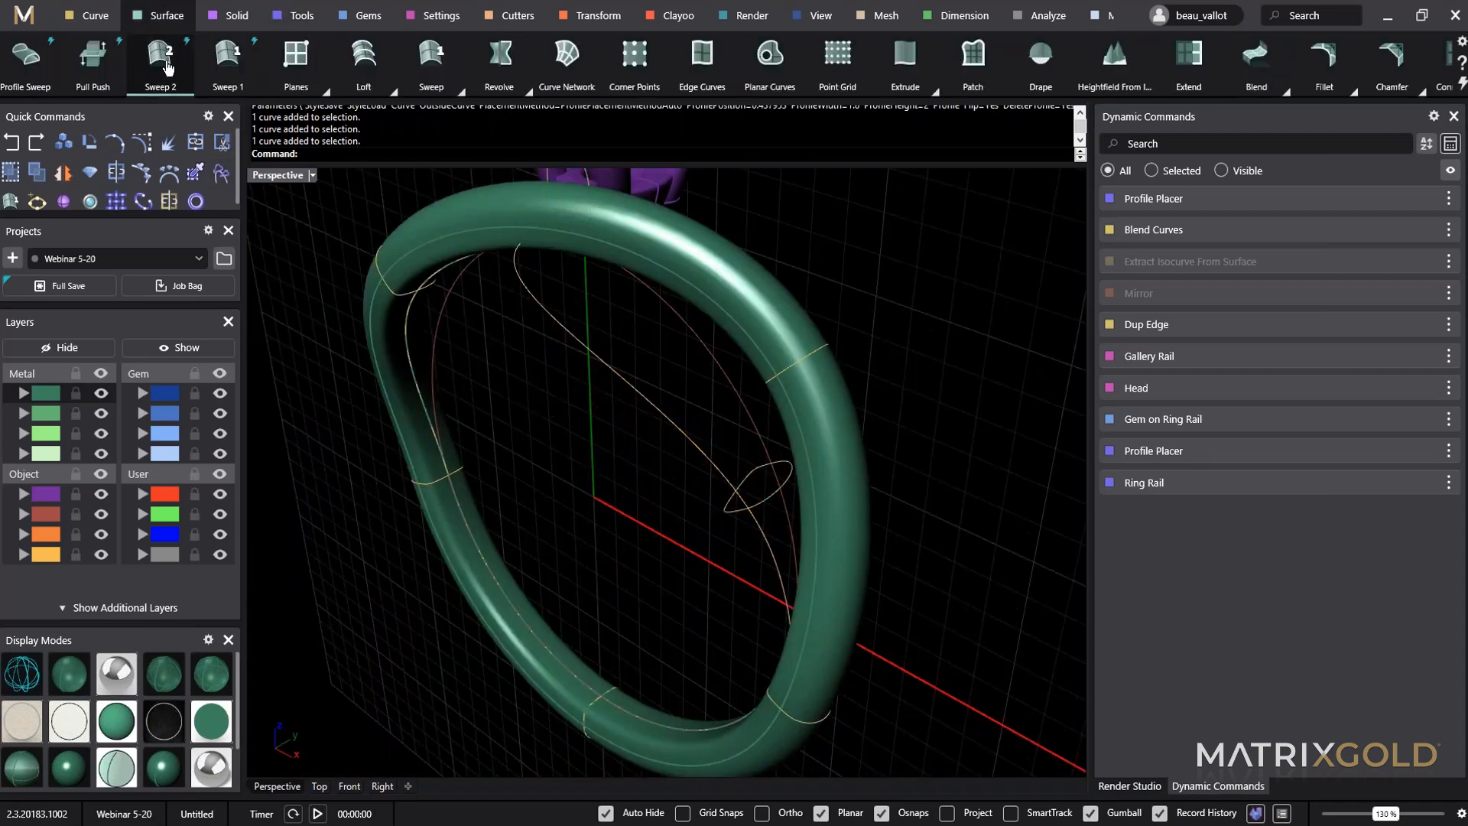
pyautogui.click(228, 65)
pyautogui.click(799, 725)
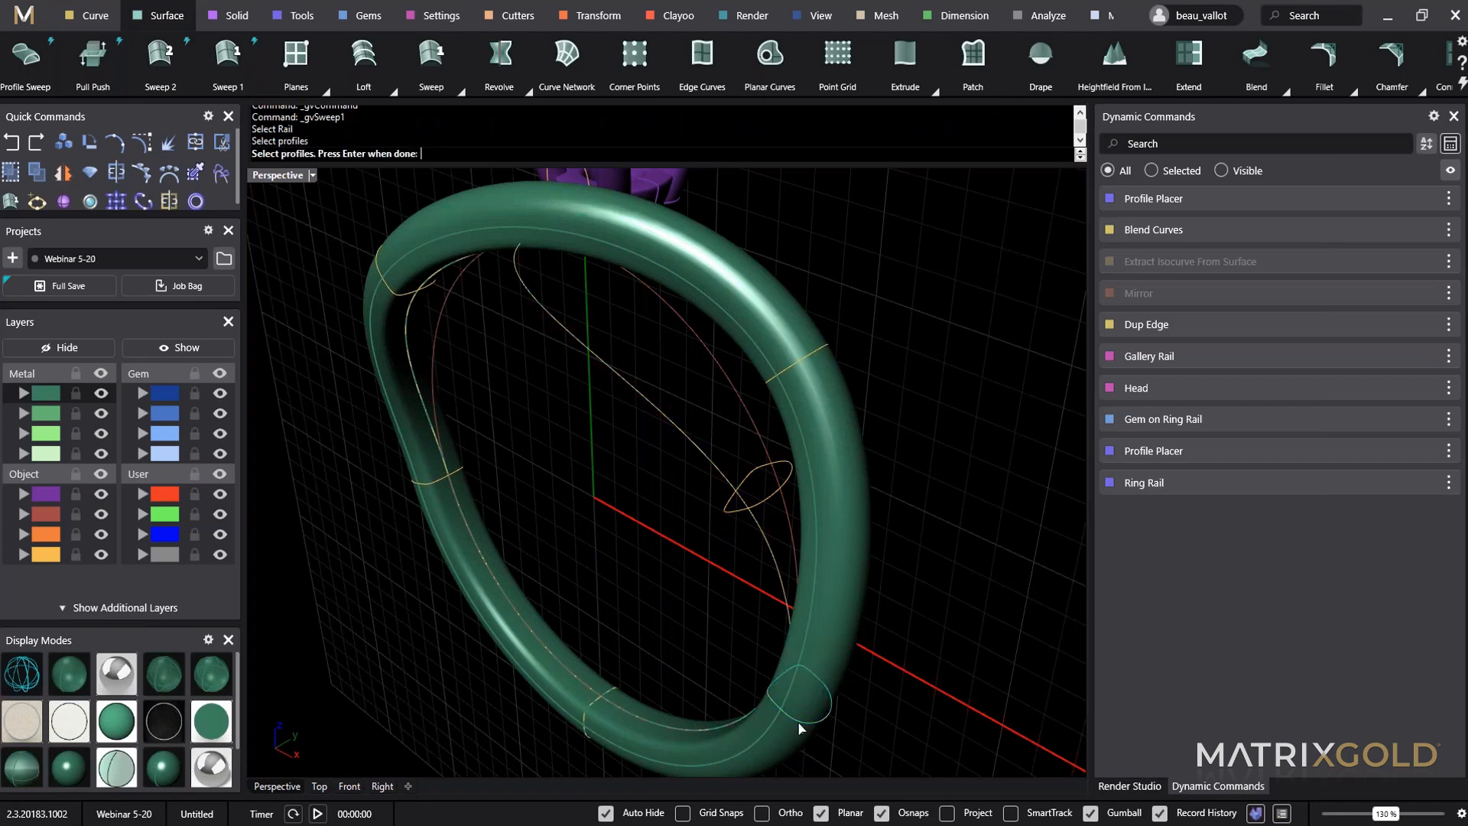
pyautogui.click(770, 505)
pyautogui.moveTo(736, 448); pyautogui.dragTo(416, 237, button='right')
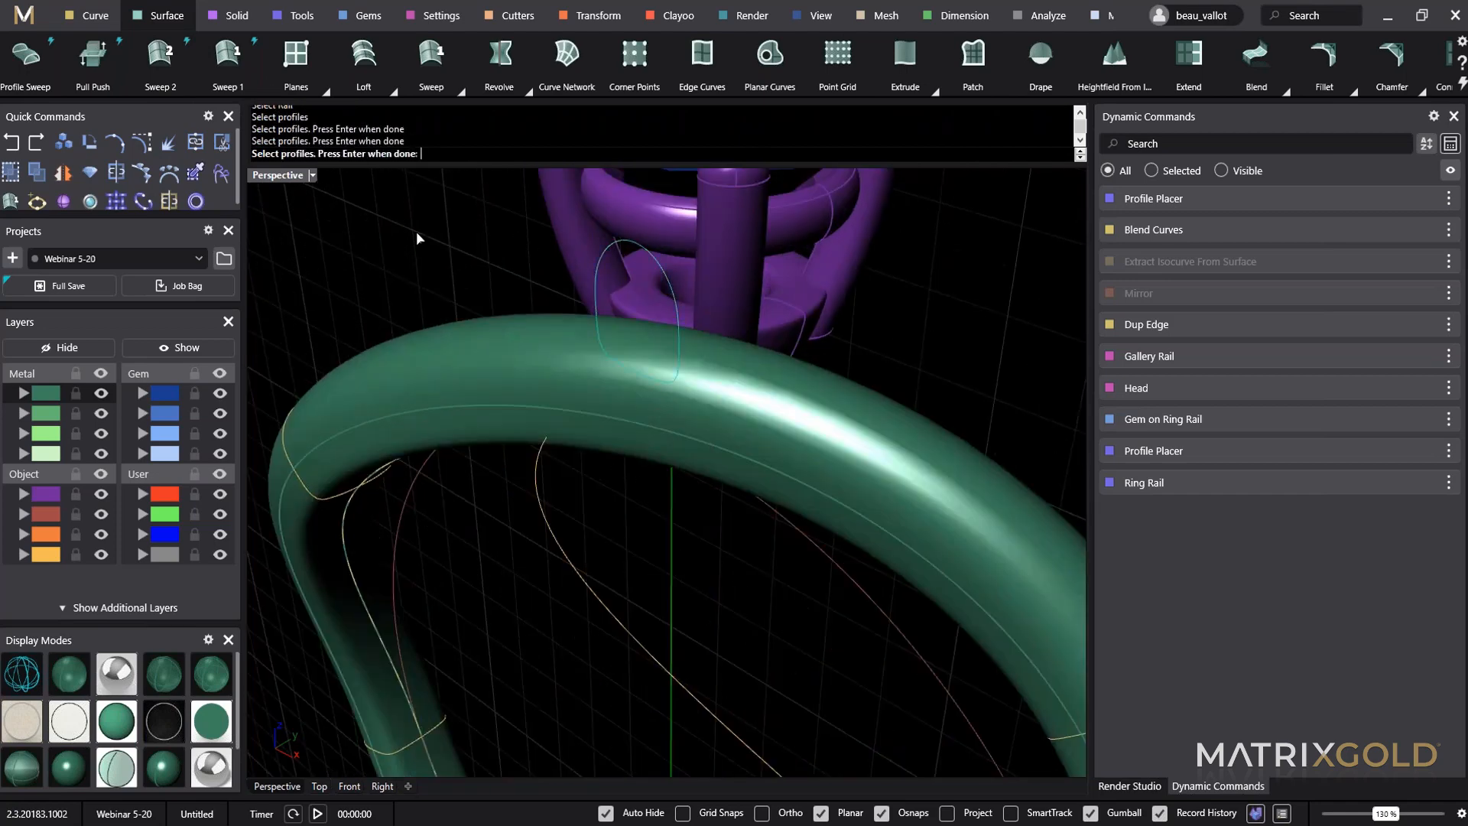
pyautogui.rightClick(416, 227)
pyautogui.moveTo(678, 459); pyautogui.dragTo(579, 264, button='right')
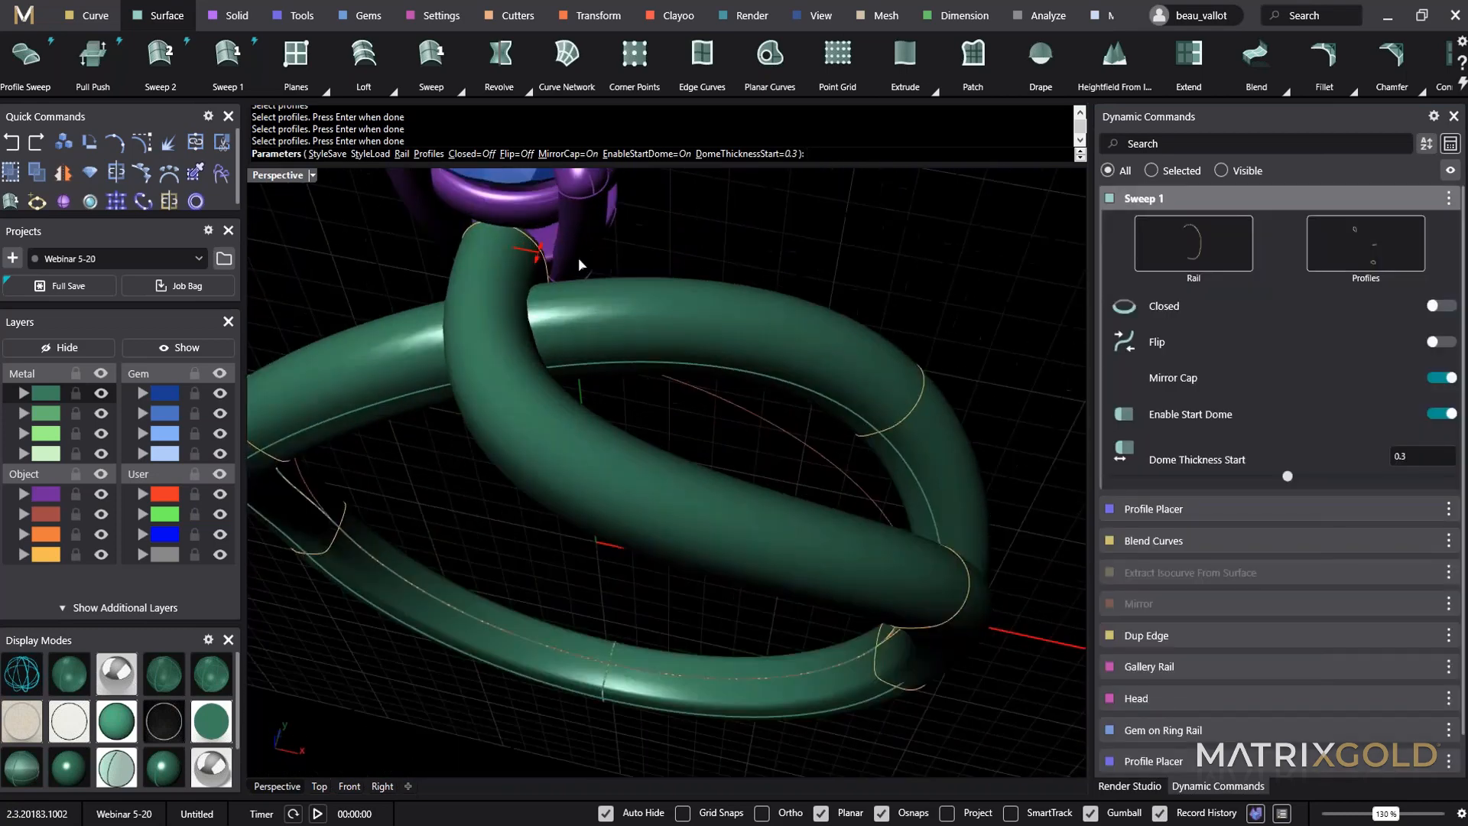
# Set the sweep's starting dome thickness at the gallery rail to 0.8 mm and create the second band.
pyautogui.scroll(5, 579, 264)
pyautogui.moveTo(574, 350); pyautogui.dragTo(574, 337)
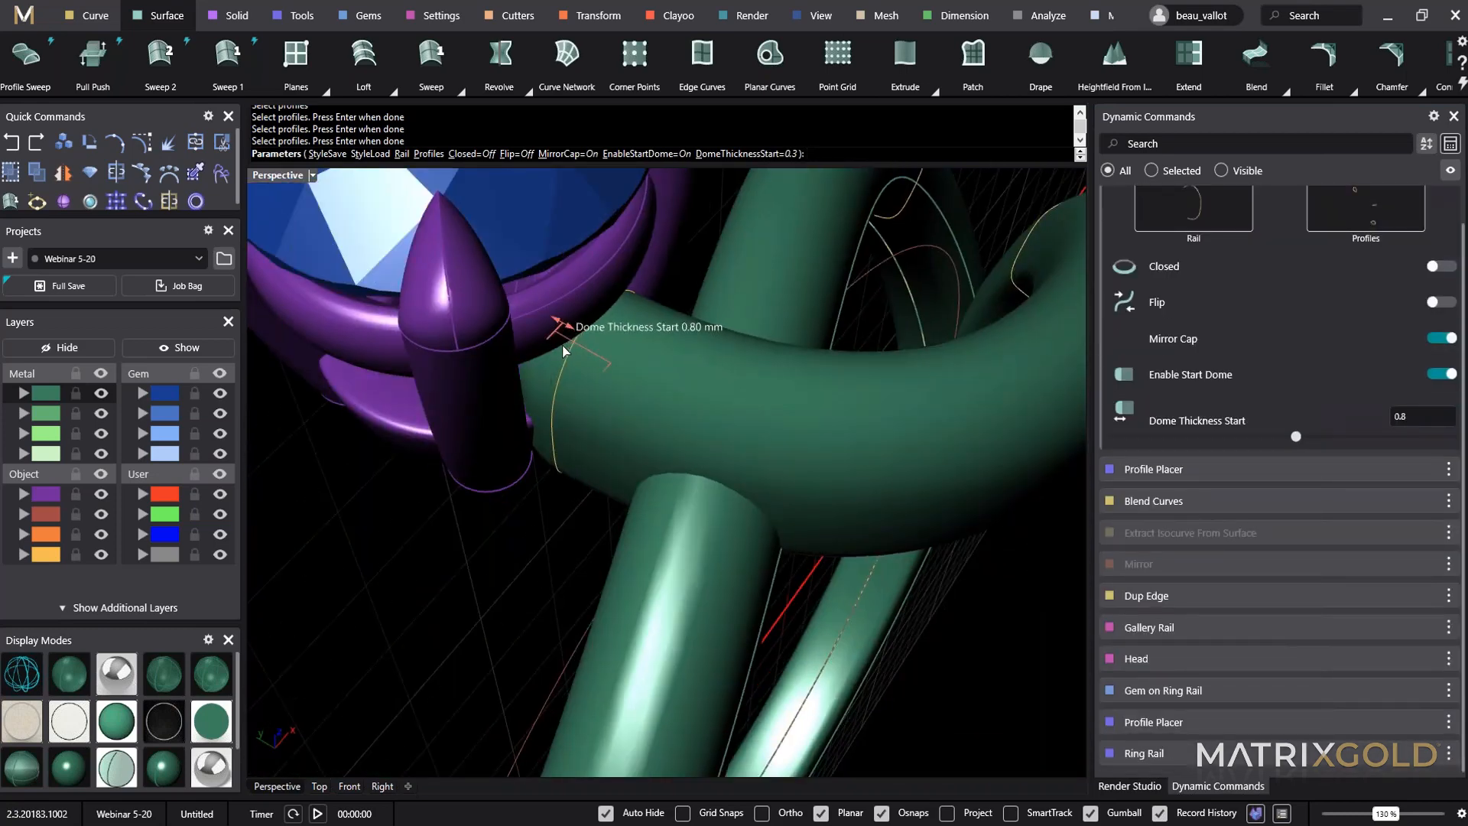
pyautogui.scroll(-3, 573, 337)
pyautogui.moveTo(574, 337); pyautogui.dragTo(725, 457, button='right')
pyautogui.press('Return')
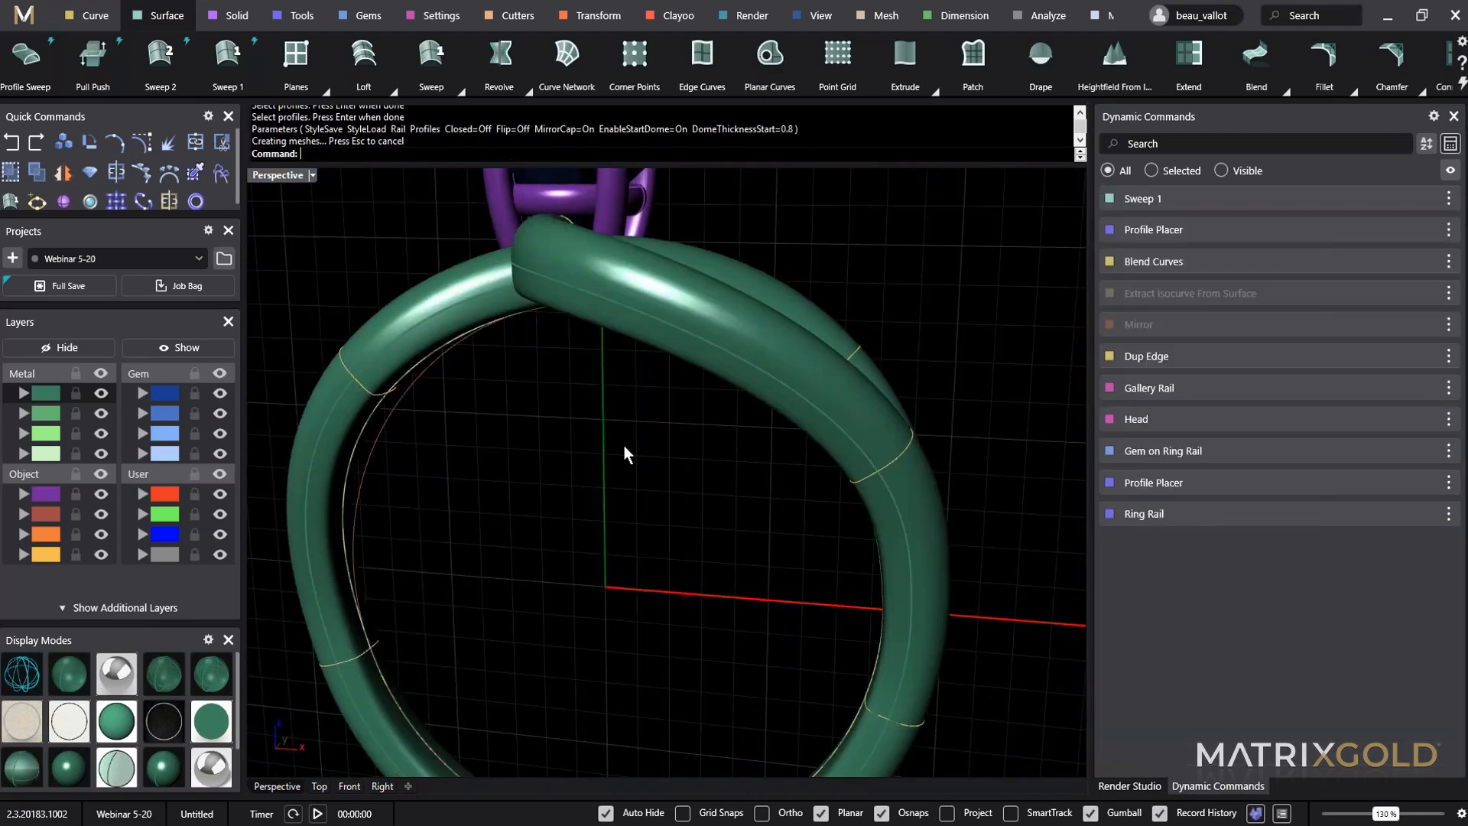
# Compare the ring with the reference picture 1020.jpg in Paint from a matching angle.
pyautogui.moveTo(615, 458); pyautogui.dragTo(682, 602, button='right')
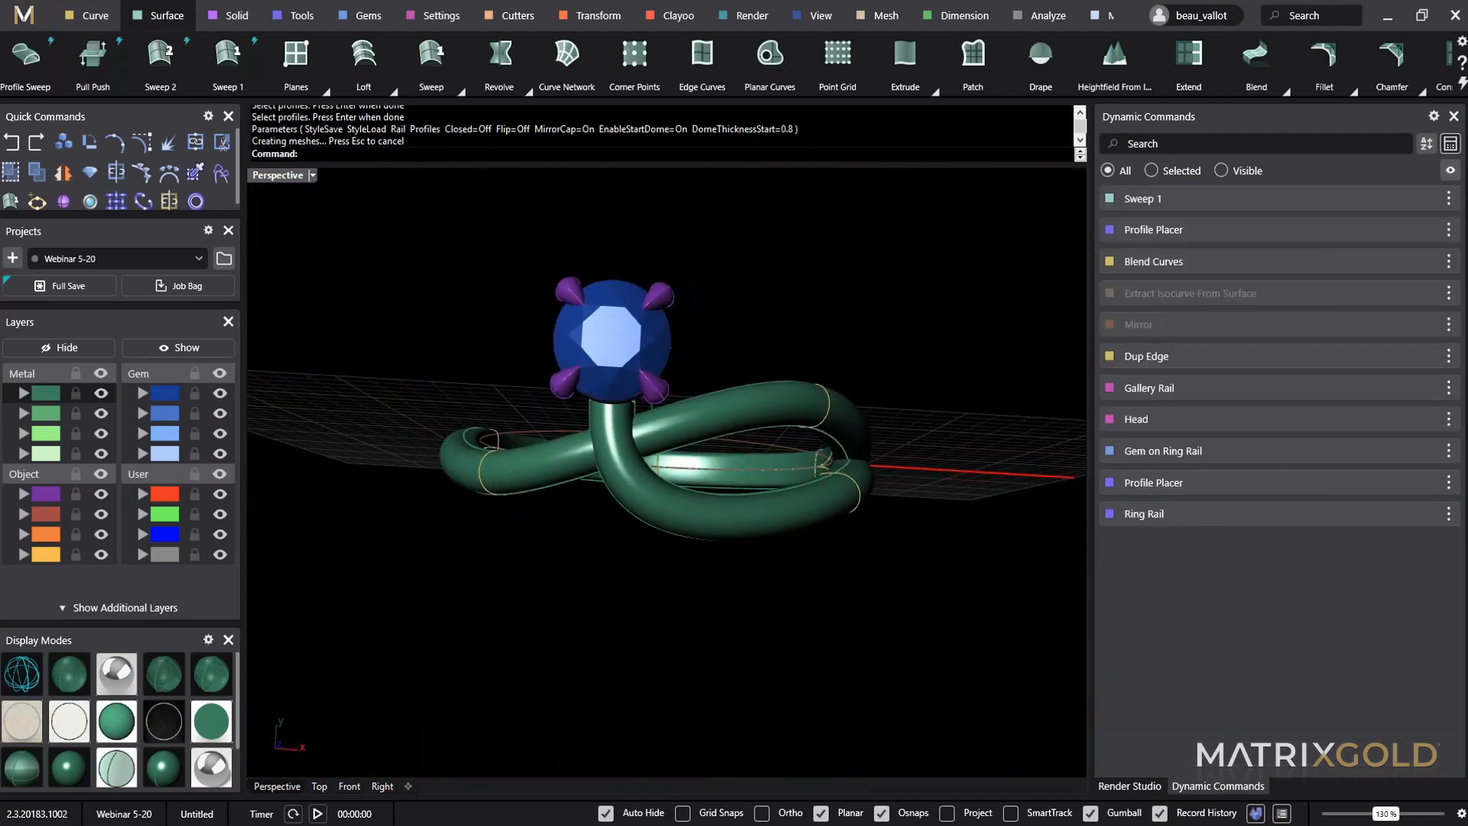
pyautogui.moveTo(699, 824)
pyautogui.click(654, 765)
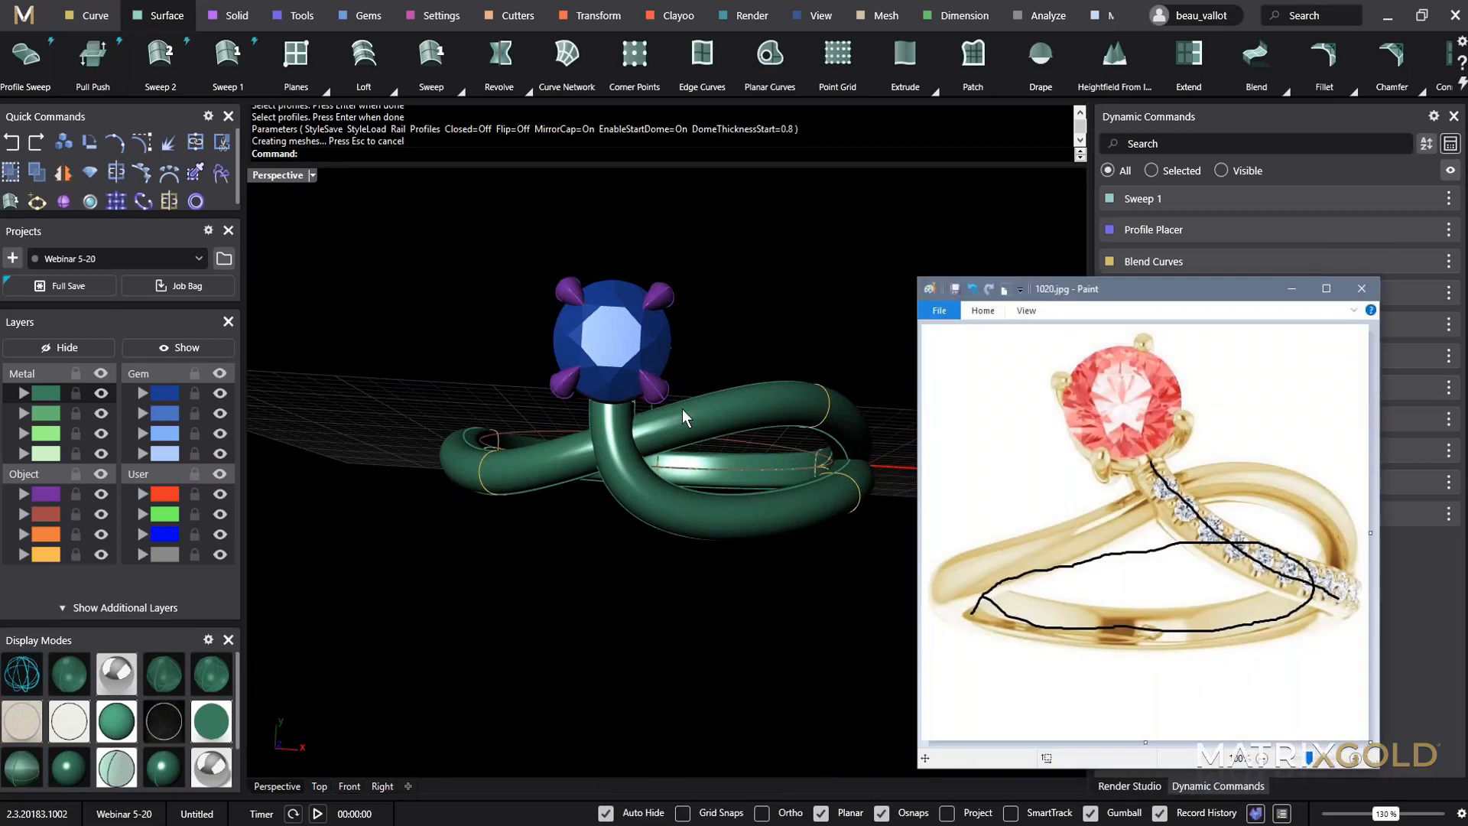
pyautogui.moveTo(682, 417); pyautogui.dragTo(673, 489, button='right')
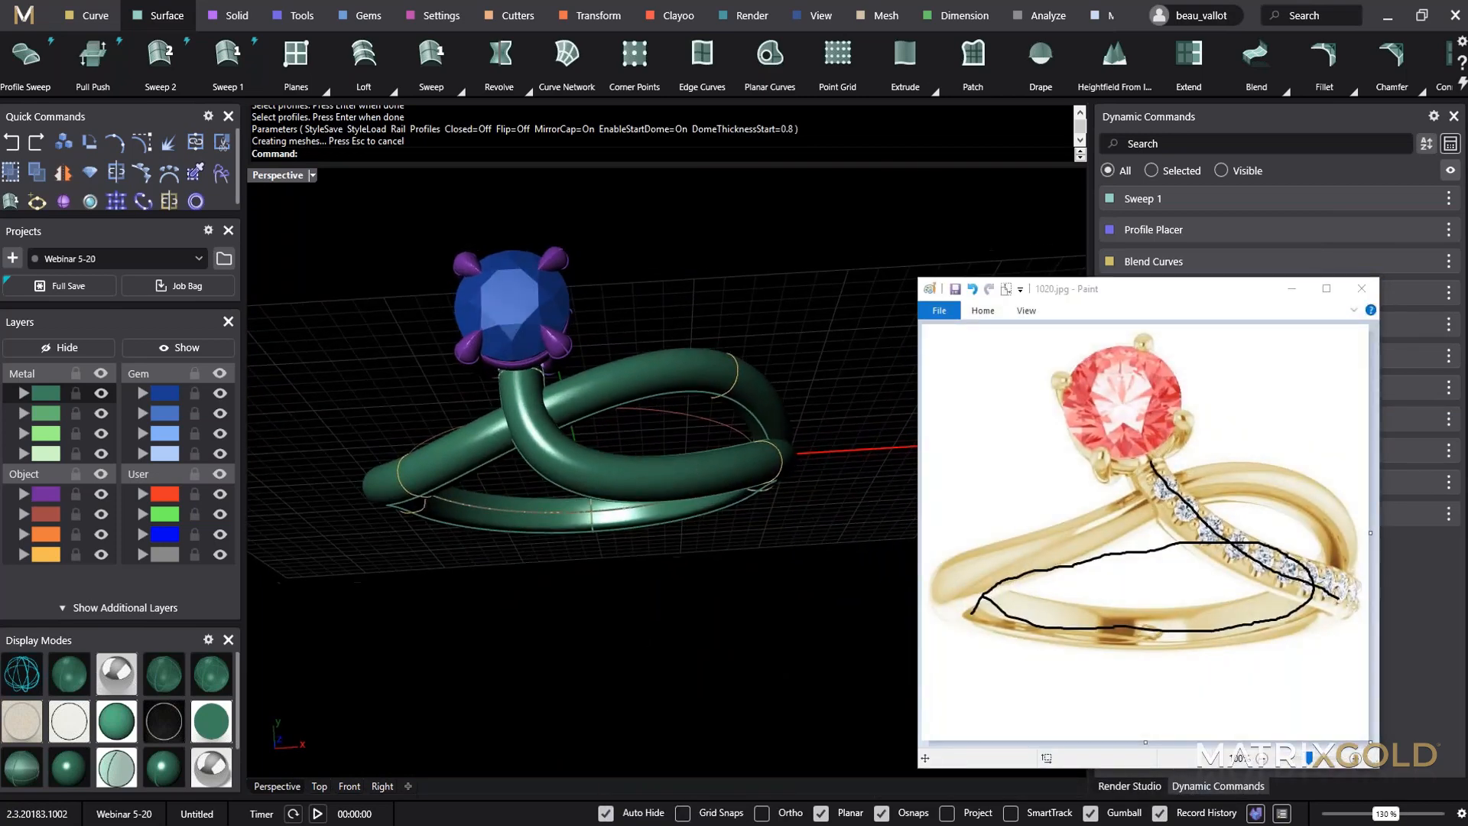
pyautogui.click(1292, 288)
# Examine how the second band meets the lower shank and the gallery rail of the head.
pyautogui.moveTo(764, 382)
pyautogui.mouseDown(button='right')
pyautogui.moveTo(698, 406)
pyautogui.moveTo(841, 586)
pyautogui.moveTo(678, 583)
pyautogui.moveTo(648, 366)
pyautogui.moveTo(671, 535)
pyautogui.mouseUp(button='right')
pyautogui.click(671, 535)
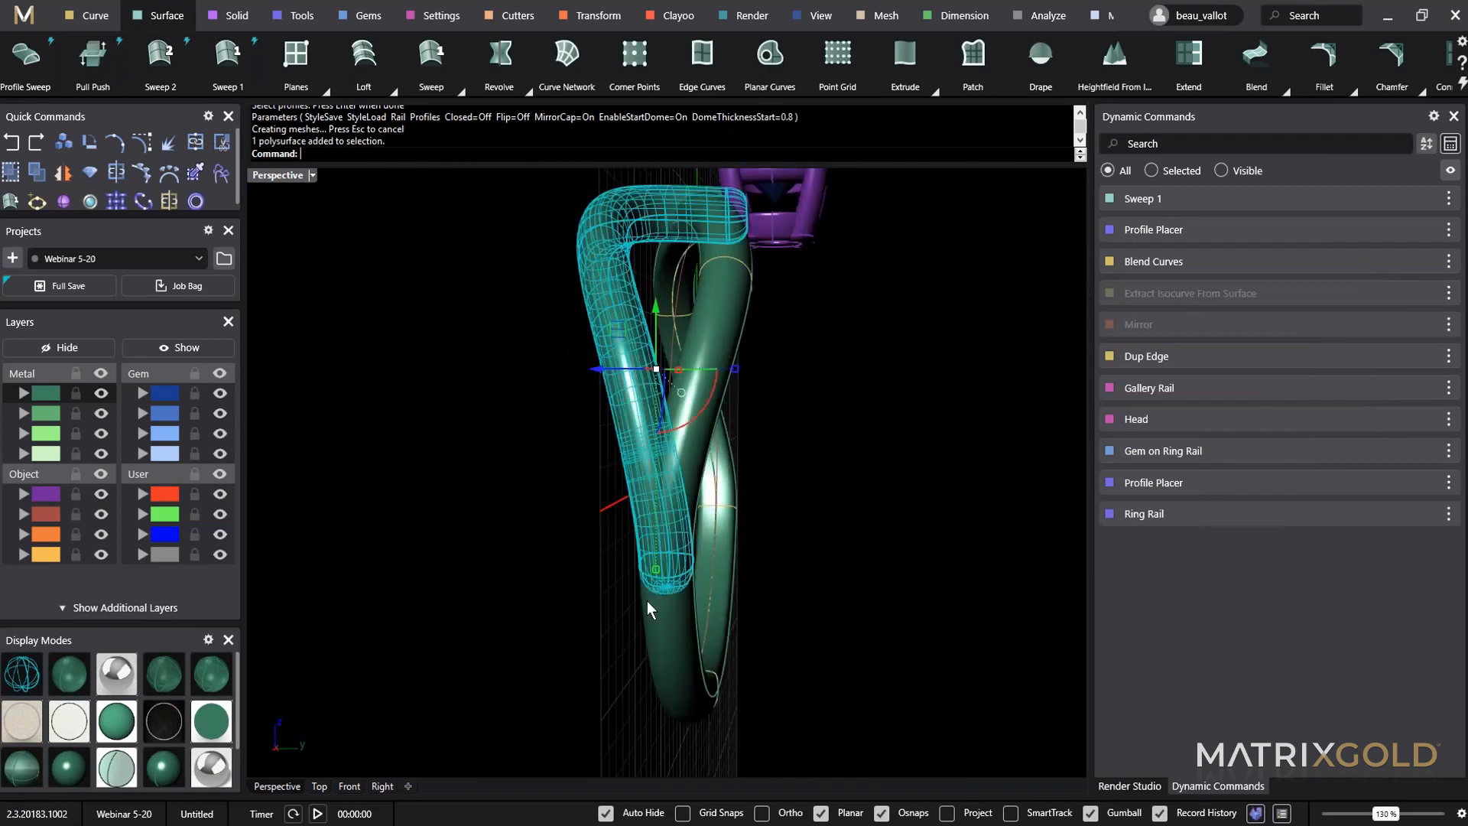
pyautogui.press('Escape')
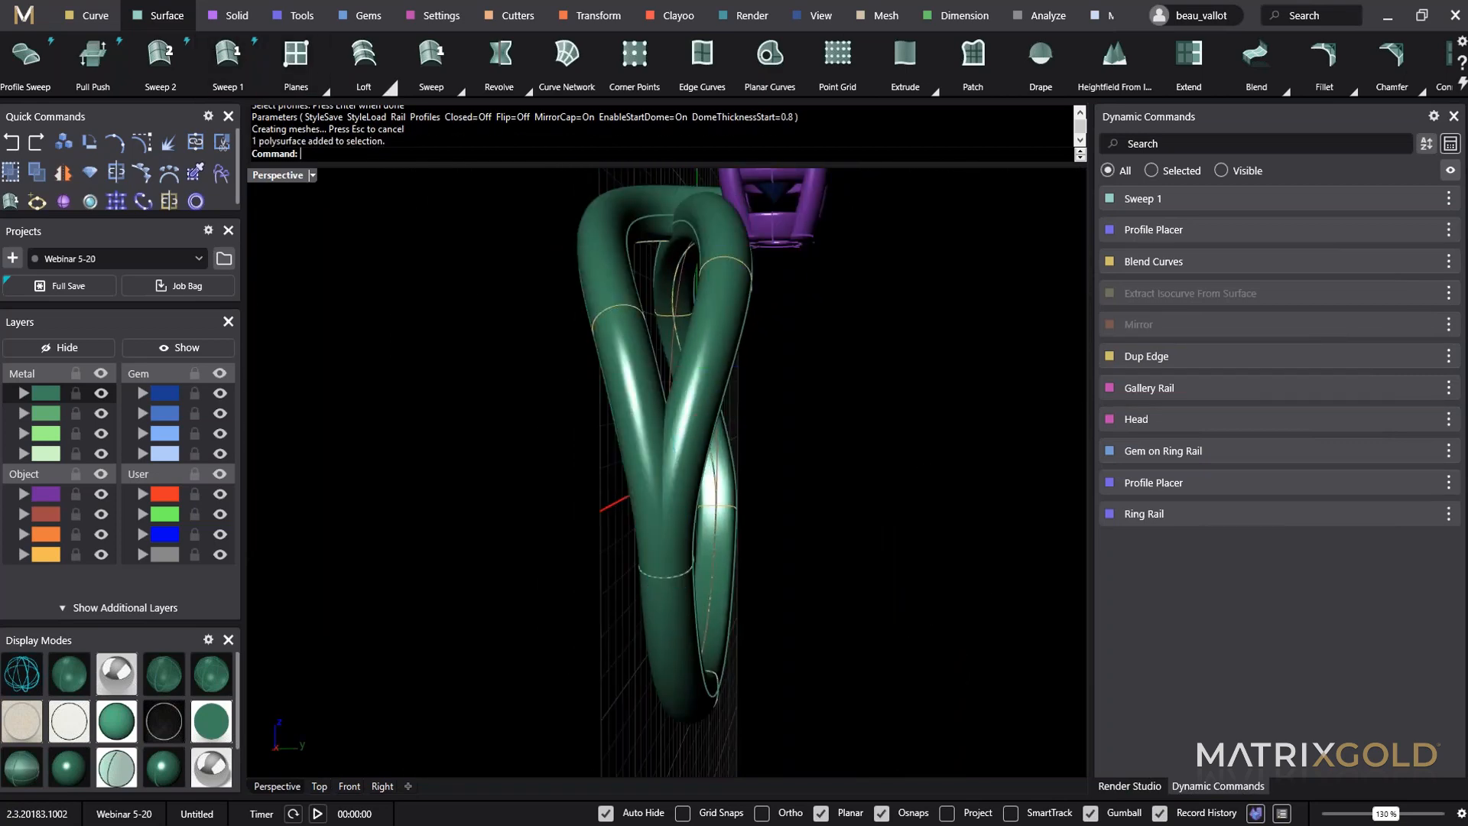
pyautogui.moveTo(435, 356); pyautogui.dragTo(641, 450, button='right')
pyautogui.scroll(5, 648, 361)
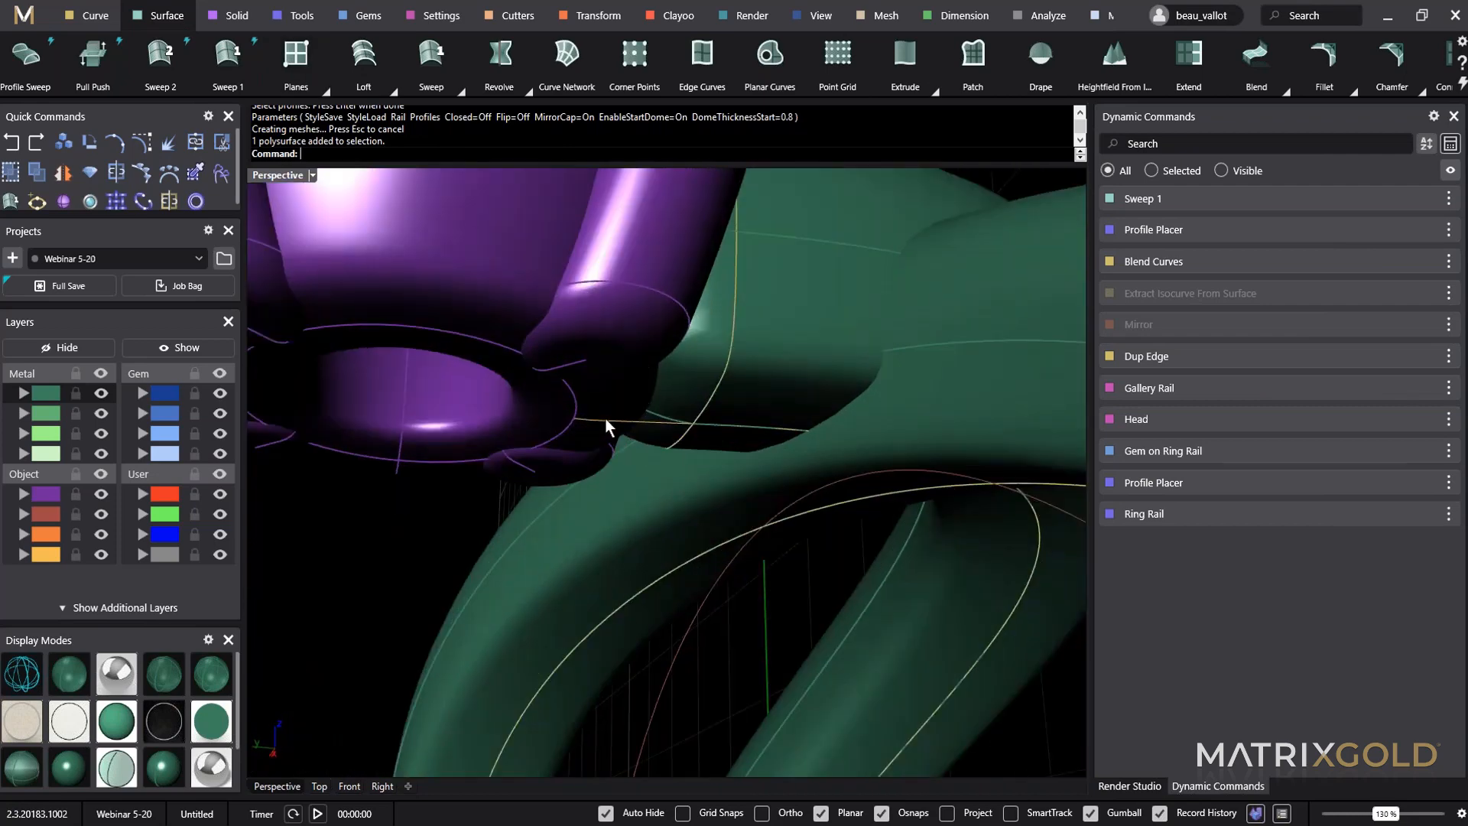
pyautogui.click(623, 429)
pyautogui.click(344, 603)
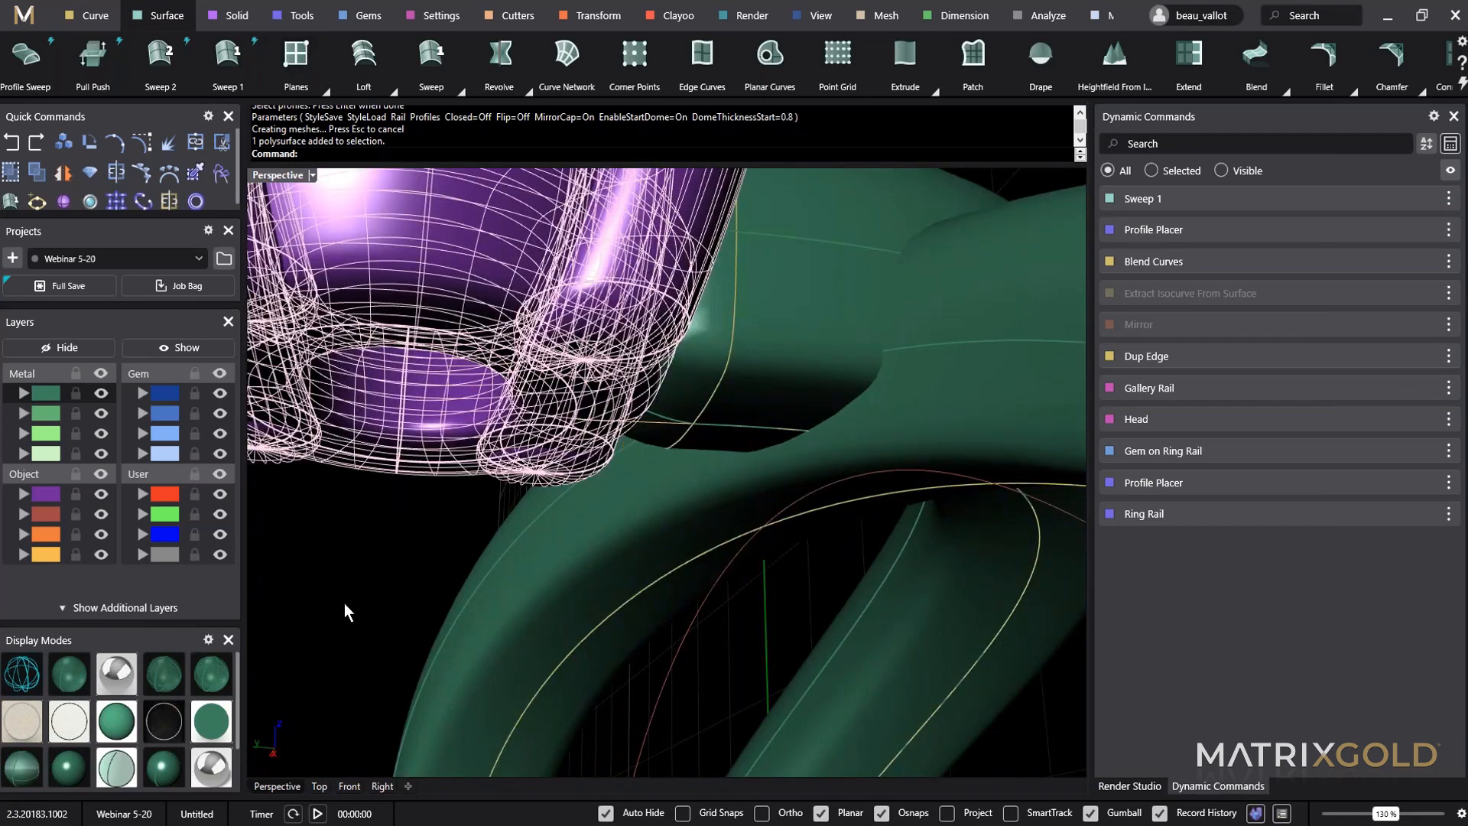
pyautogui.scroll(-8, 379, 530)
pyautogui.moveTo(380, 531); pyautogui.dragTo(512, 396, button='right')
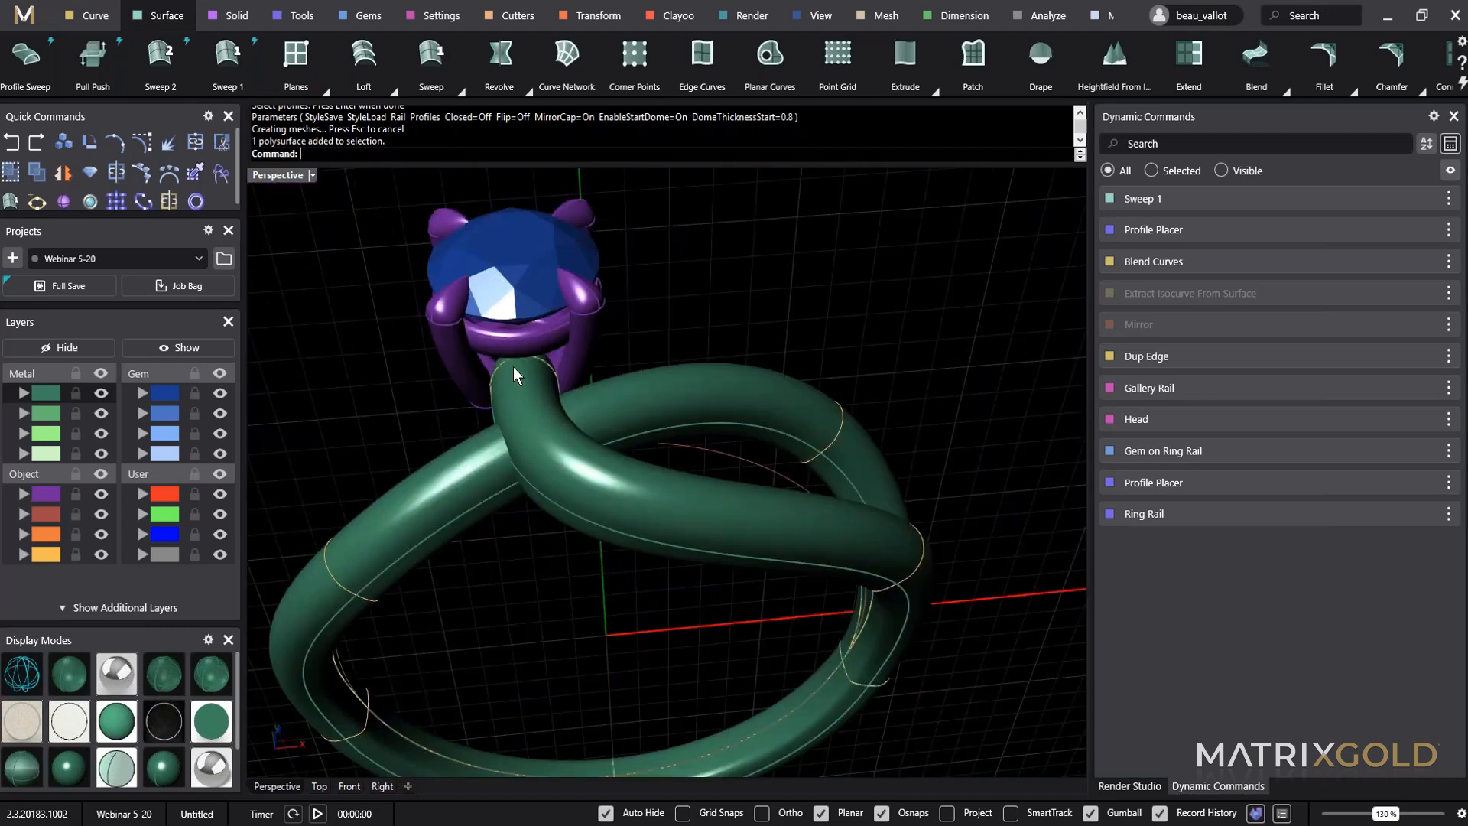
# Extract a lengthwise isocurve from the outer surface of the second band at V 0.5 with a 90-degree angle.
pyautogui.click(107, 17)
pyautogui.click(365, 87)
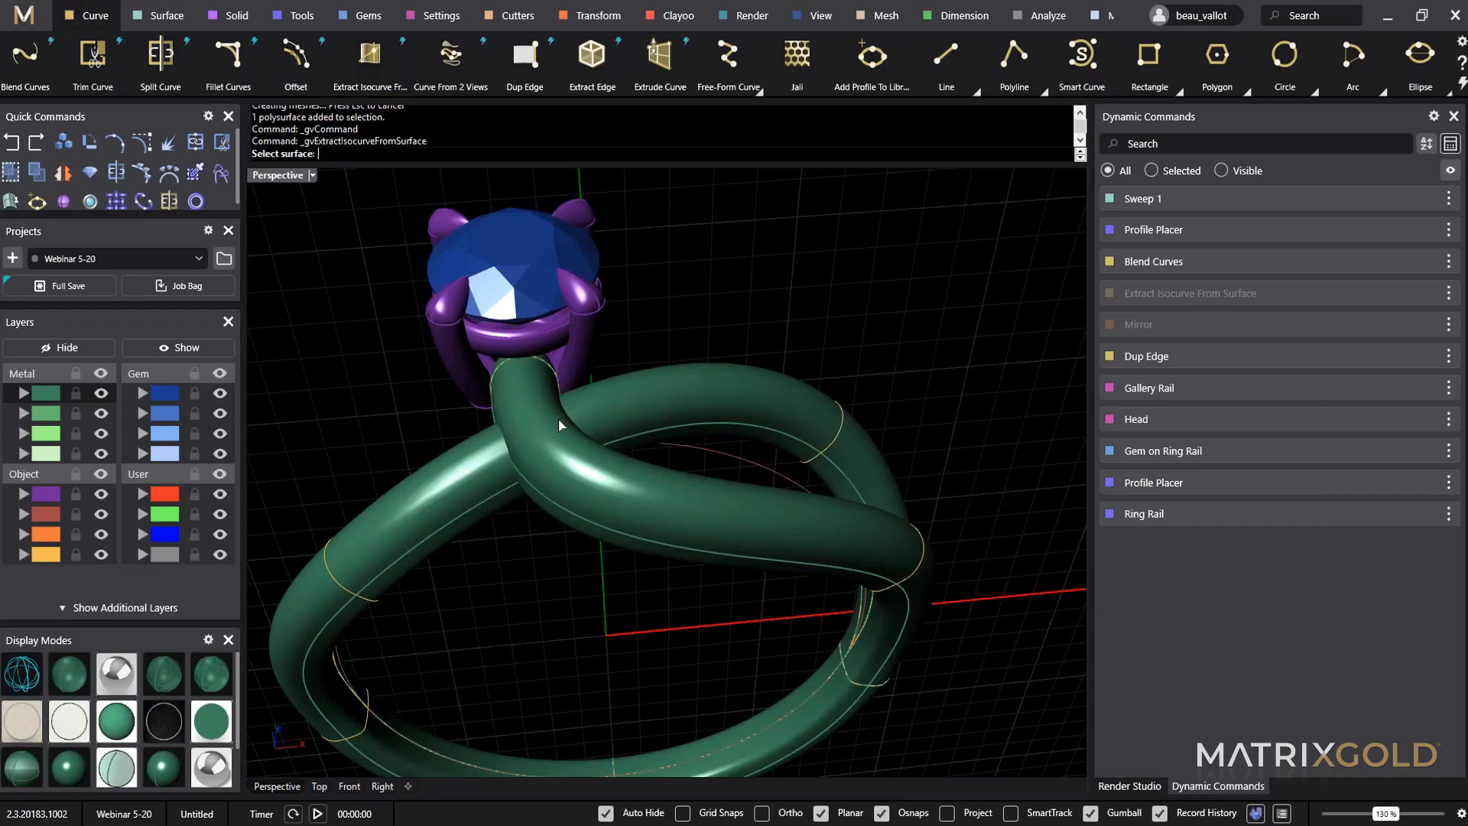
pyautogui.click(525, 396)
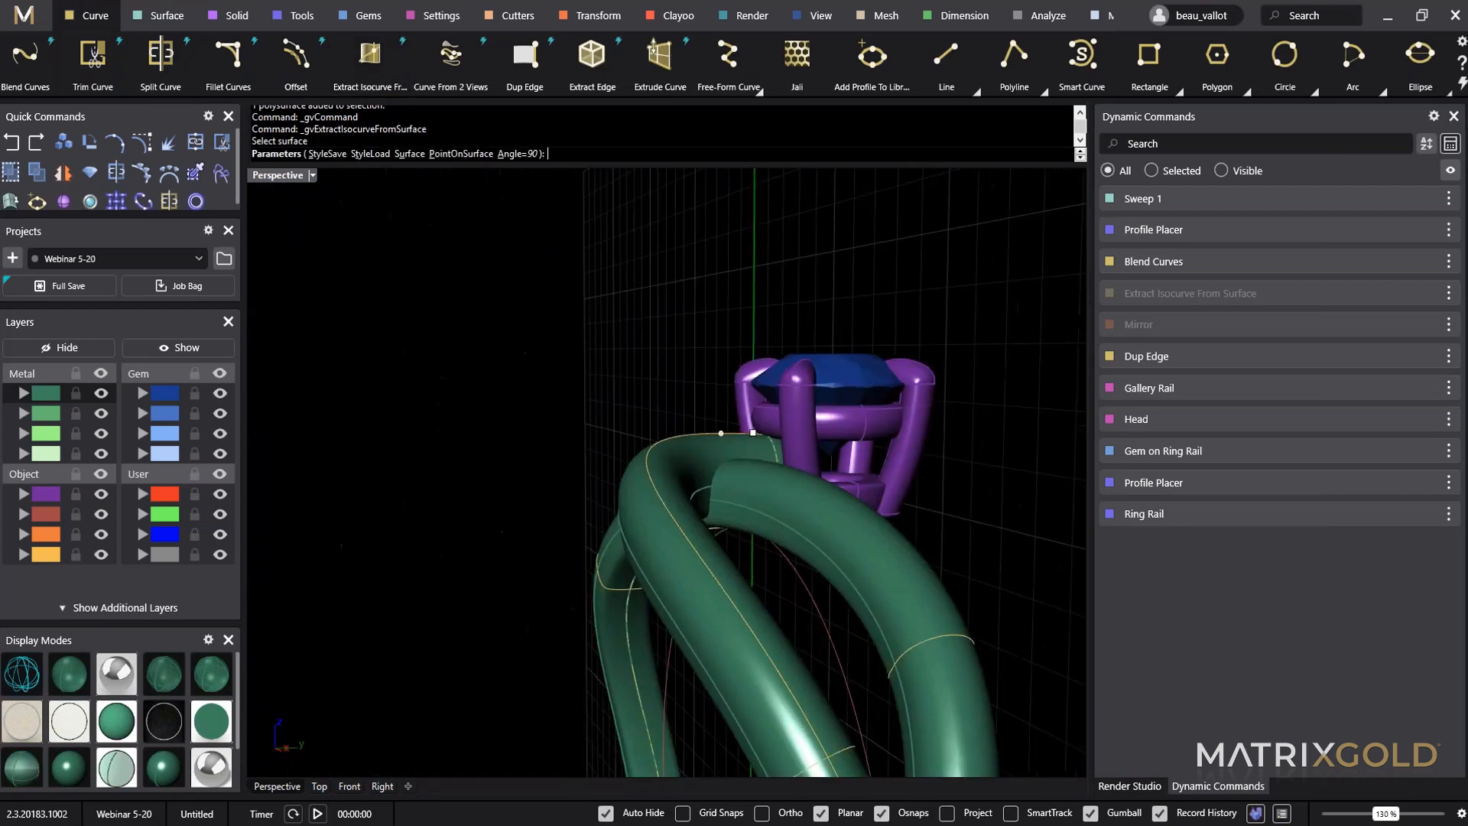
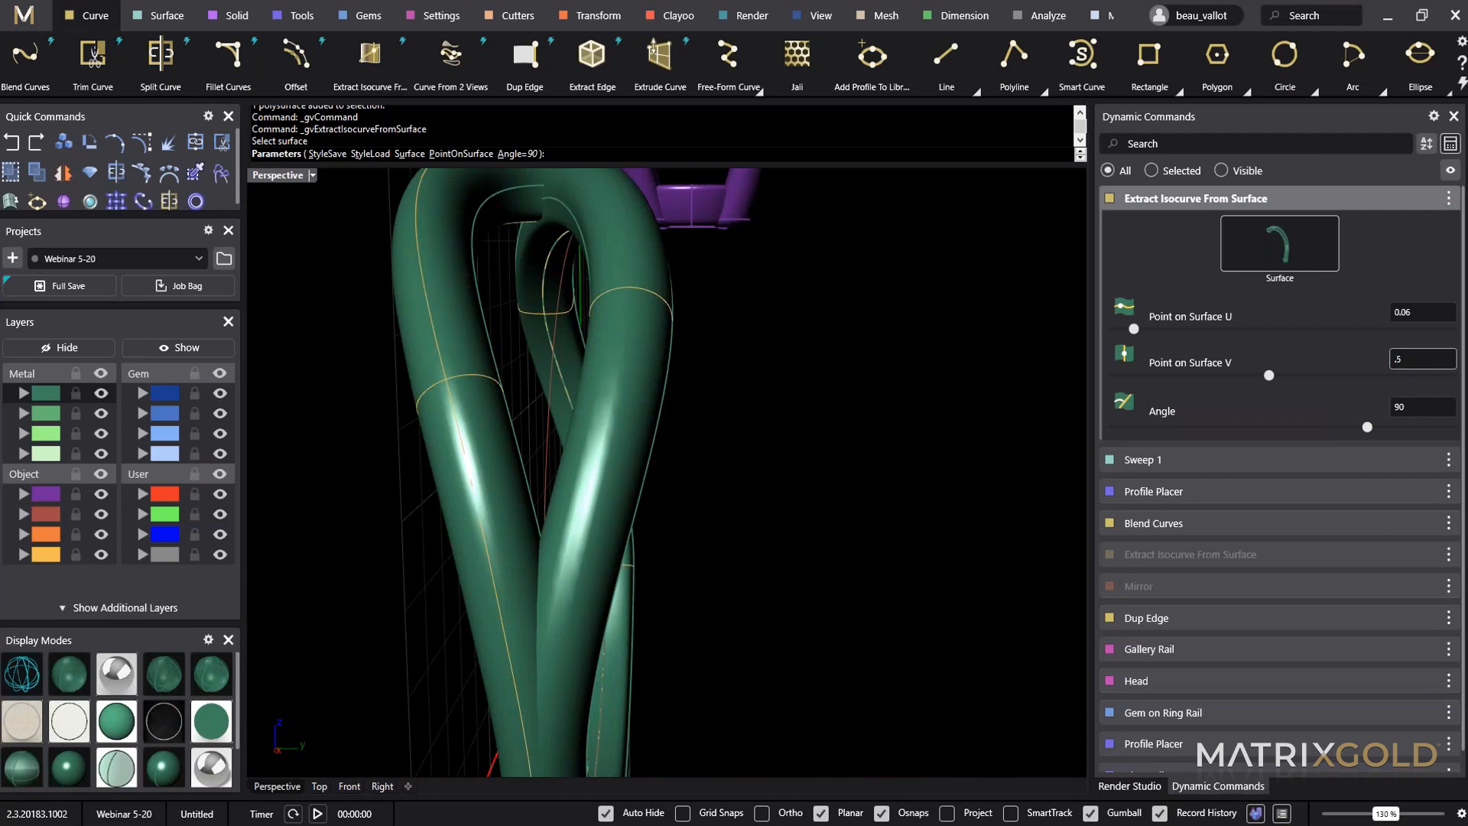
pyautogui.press('Return')
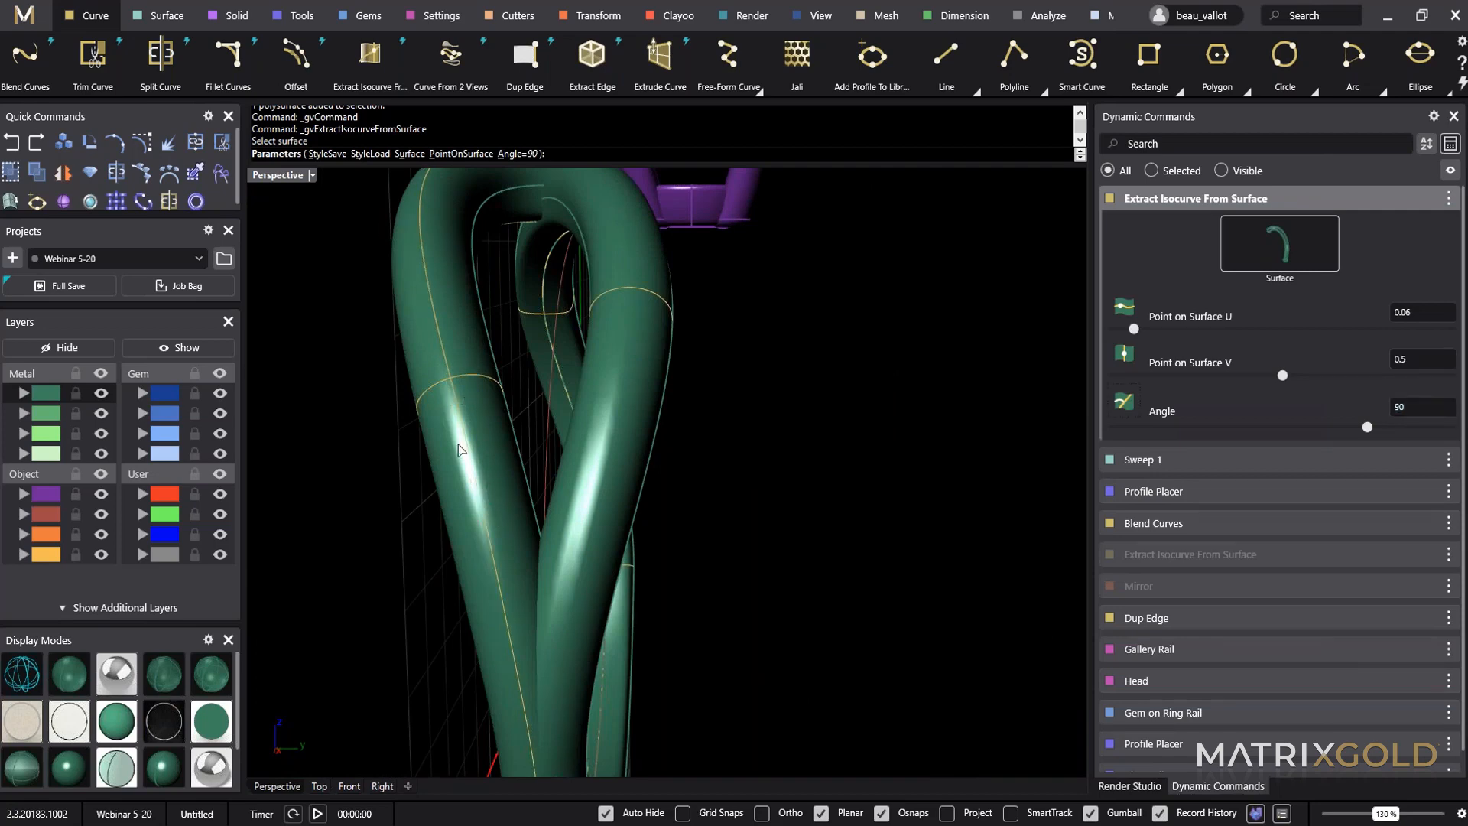
pyautogui.moveTo(404, 200); pyautogui.dragTo(569, 367, button='right')
# Select the extracted isocurve on the second band and start laying gems along it with Gems On Curve.
pyautogui.click(370, 274)
pyautogui.click(365, 308)
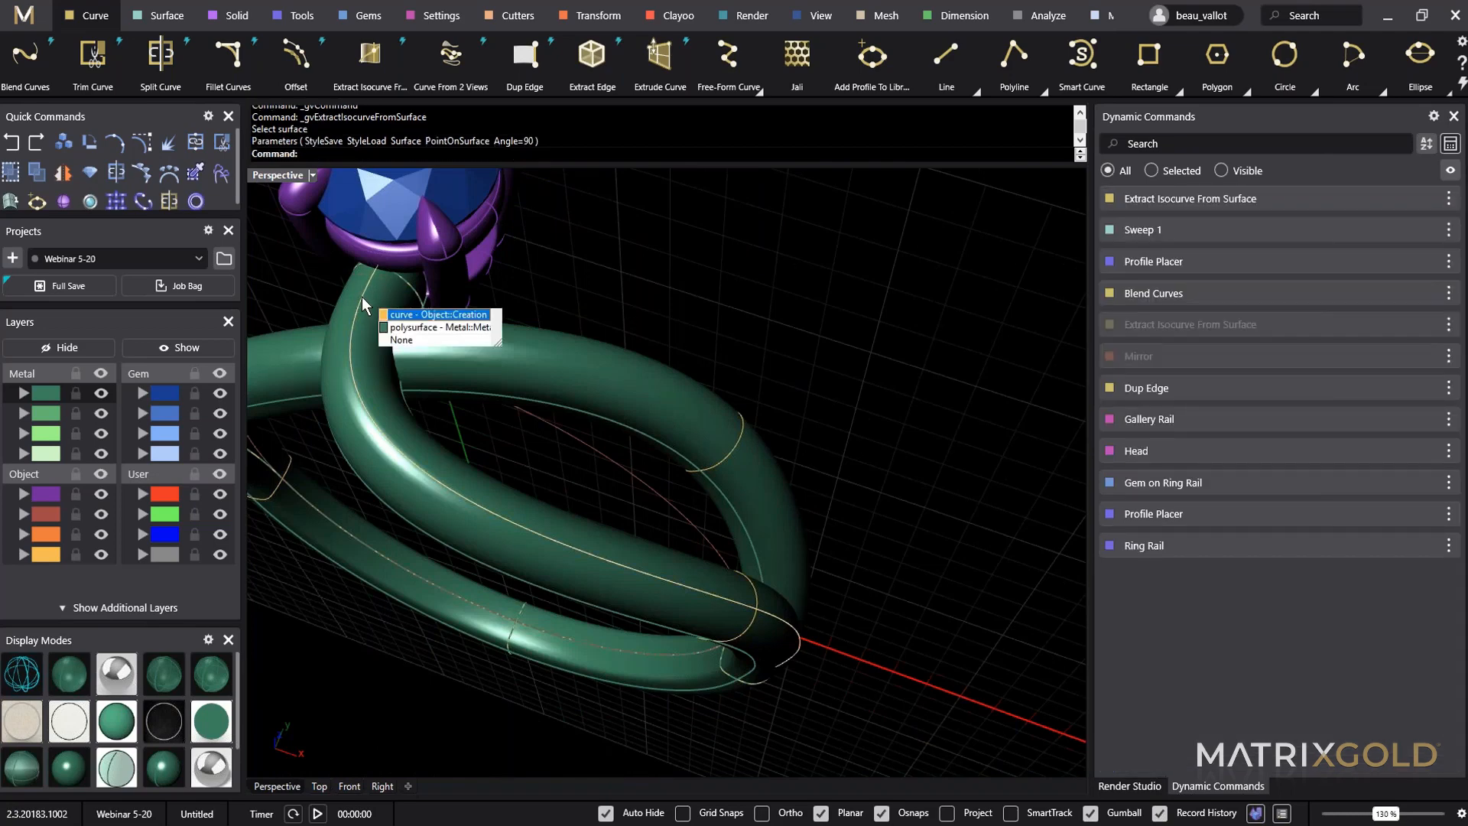
pyautogui.click(403, 325)
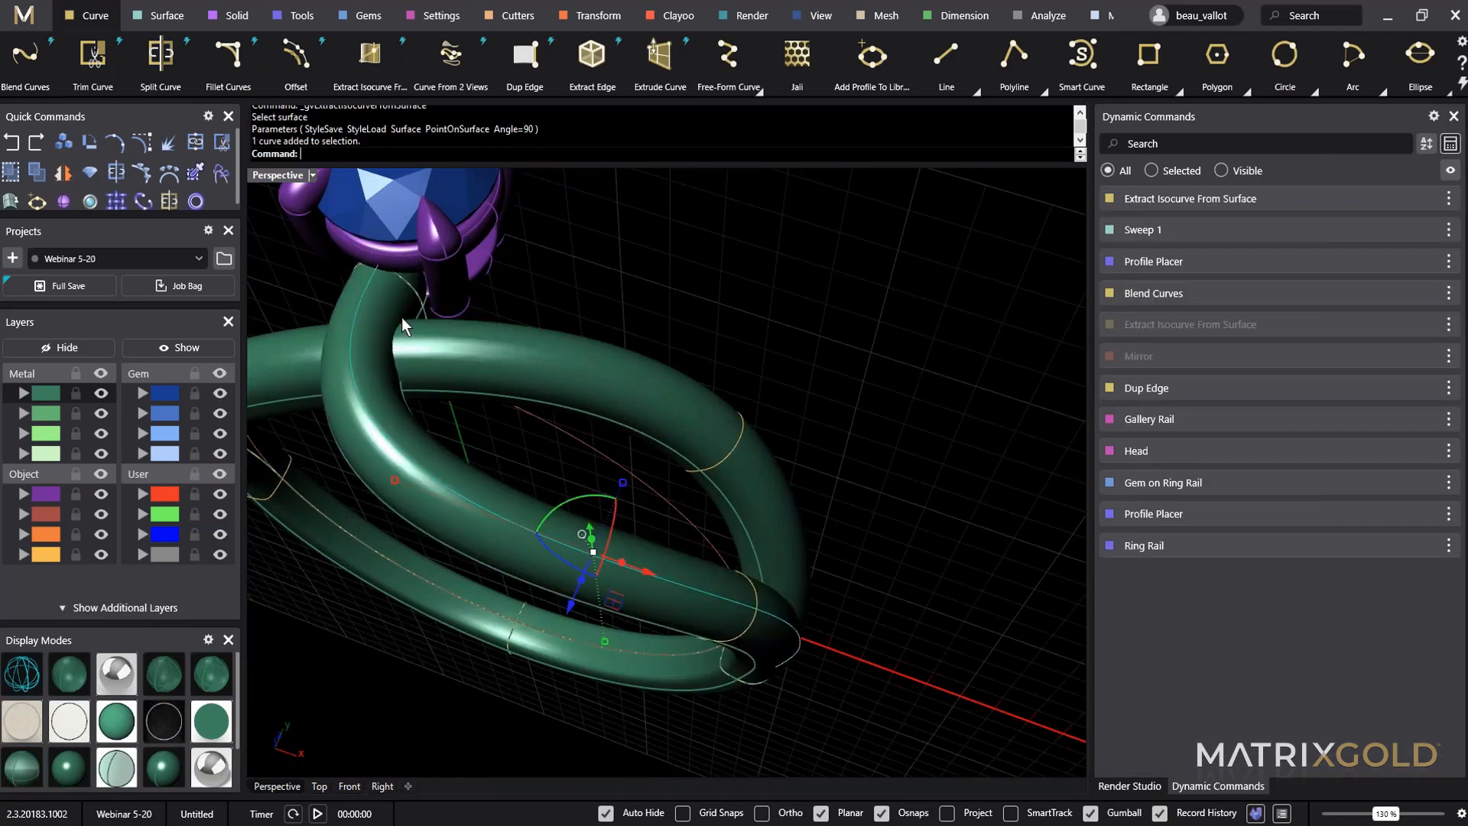
pyautogui.click(370, 16)
pyautogui.click(461, 59)
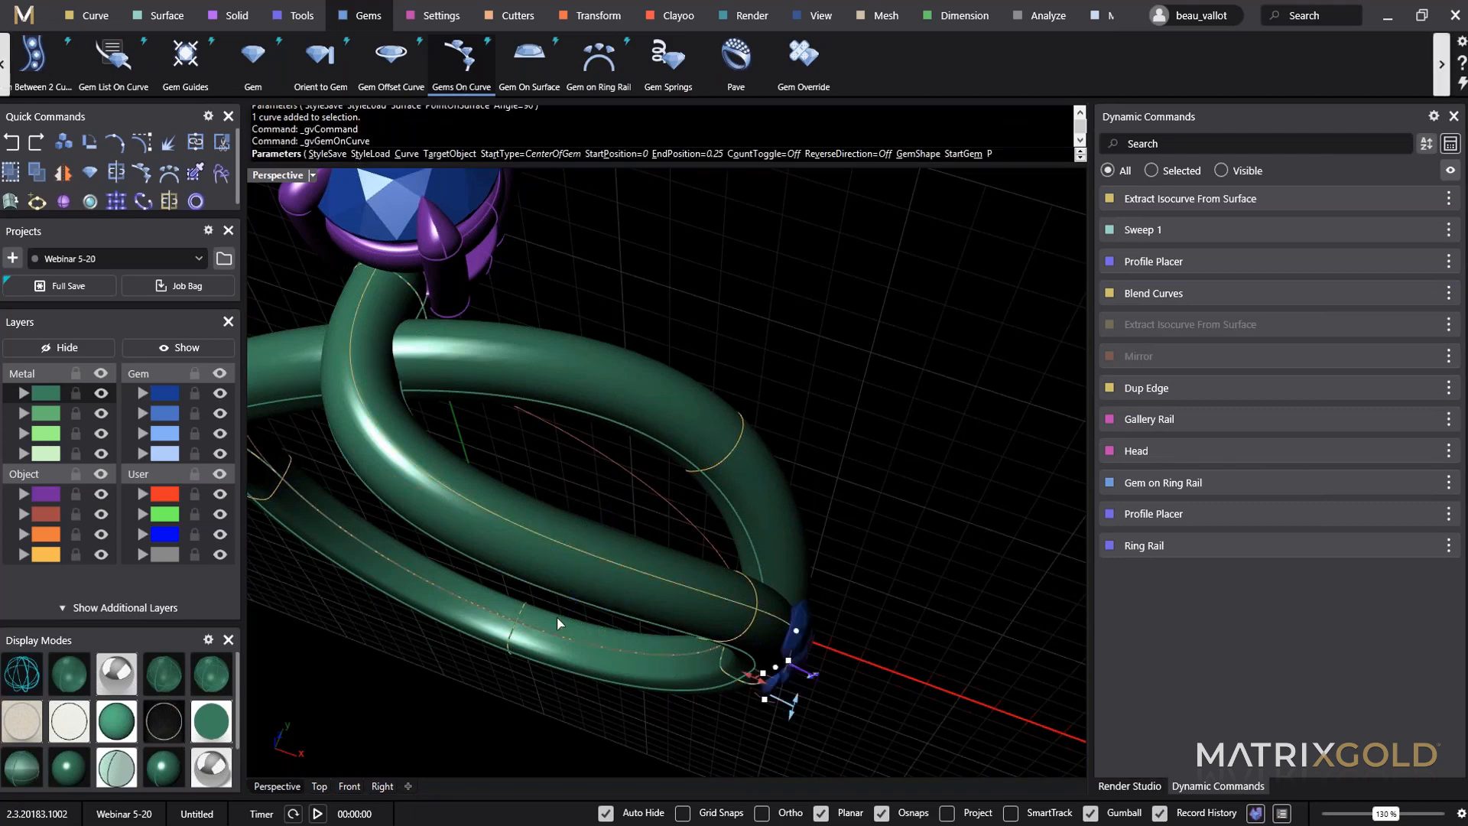
# Extend the gem row along the shank curve by moving its end position to 0.946, close to the head.
pyautogui.moveTo(557, 617); pyautogui.dragTo(708, 468, button='right')
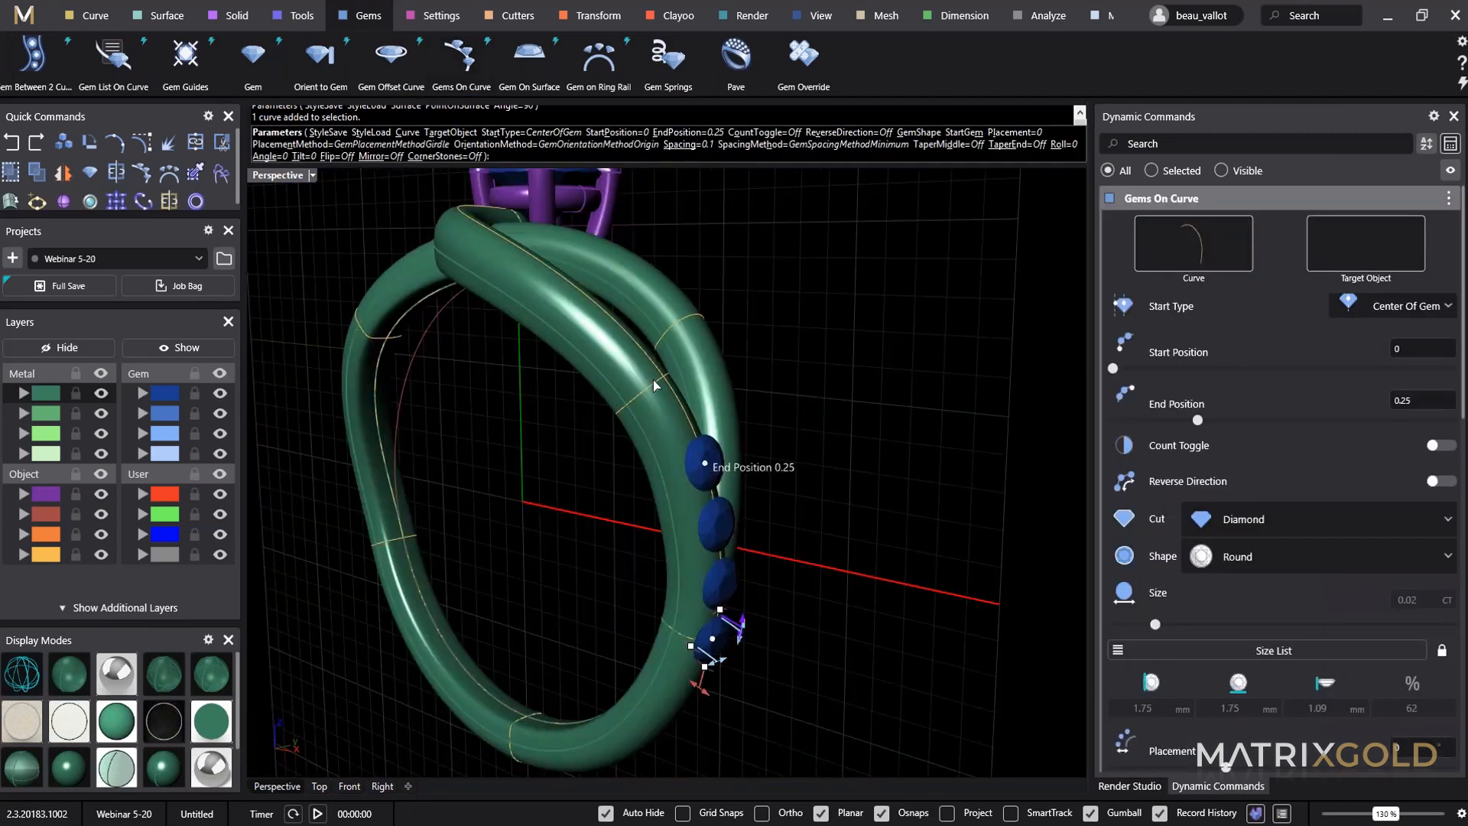
pyautogui.moveTo(704, 463); pyautogui.dragTo(475, 204)
pyautogui.moveTo(493, 329); pyautogui.dragTo(426, 344, button='right')
pyautogui.moveTo(424, 344); pyautogui.dragTo(428, 327)
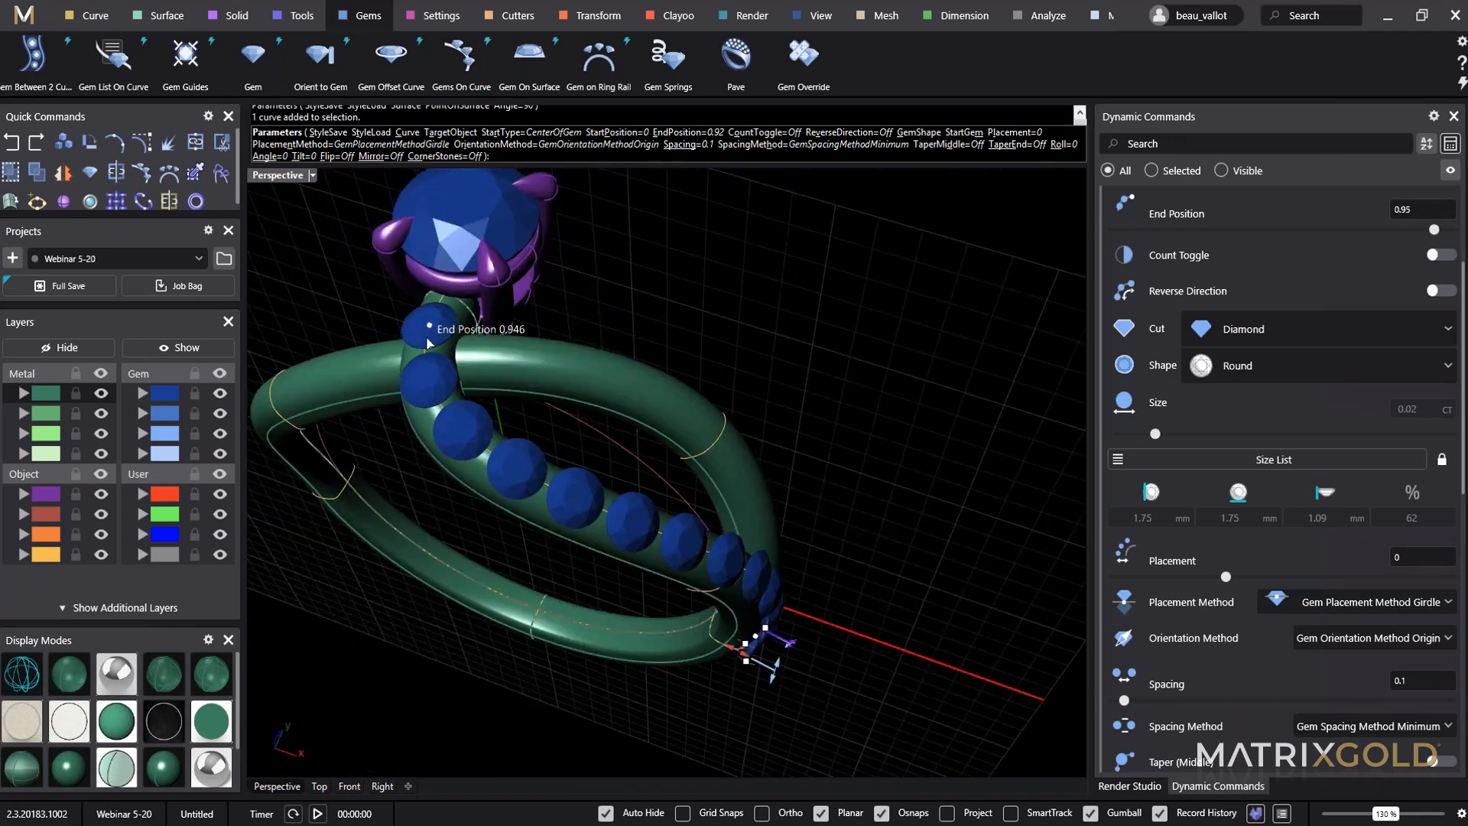
# Move the gem row's start position up the side of the shank to 0.164.
pyautogui.moveTo(776, 629); pyautogui.dragTo(651, 544, button='right')
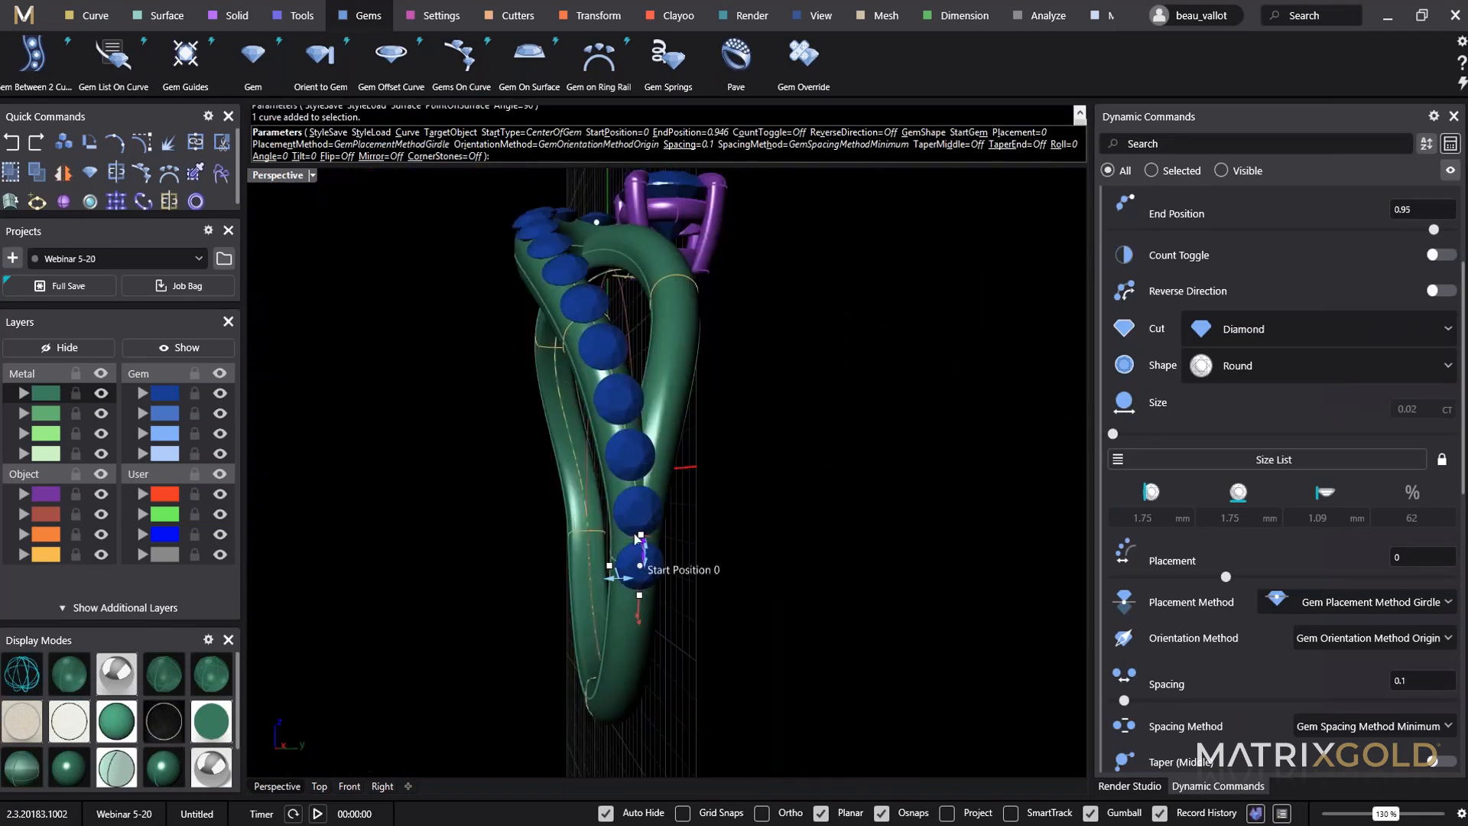
pyautogui.moveTo(635, 538); pyautogui.dragTo(639, 413)
pyautogui.moveTo(639, 413); pyautogui.dragTo(1461, 514, button='right')
pyautogui.scroll(3, 1463, 469)
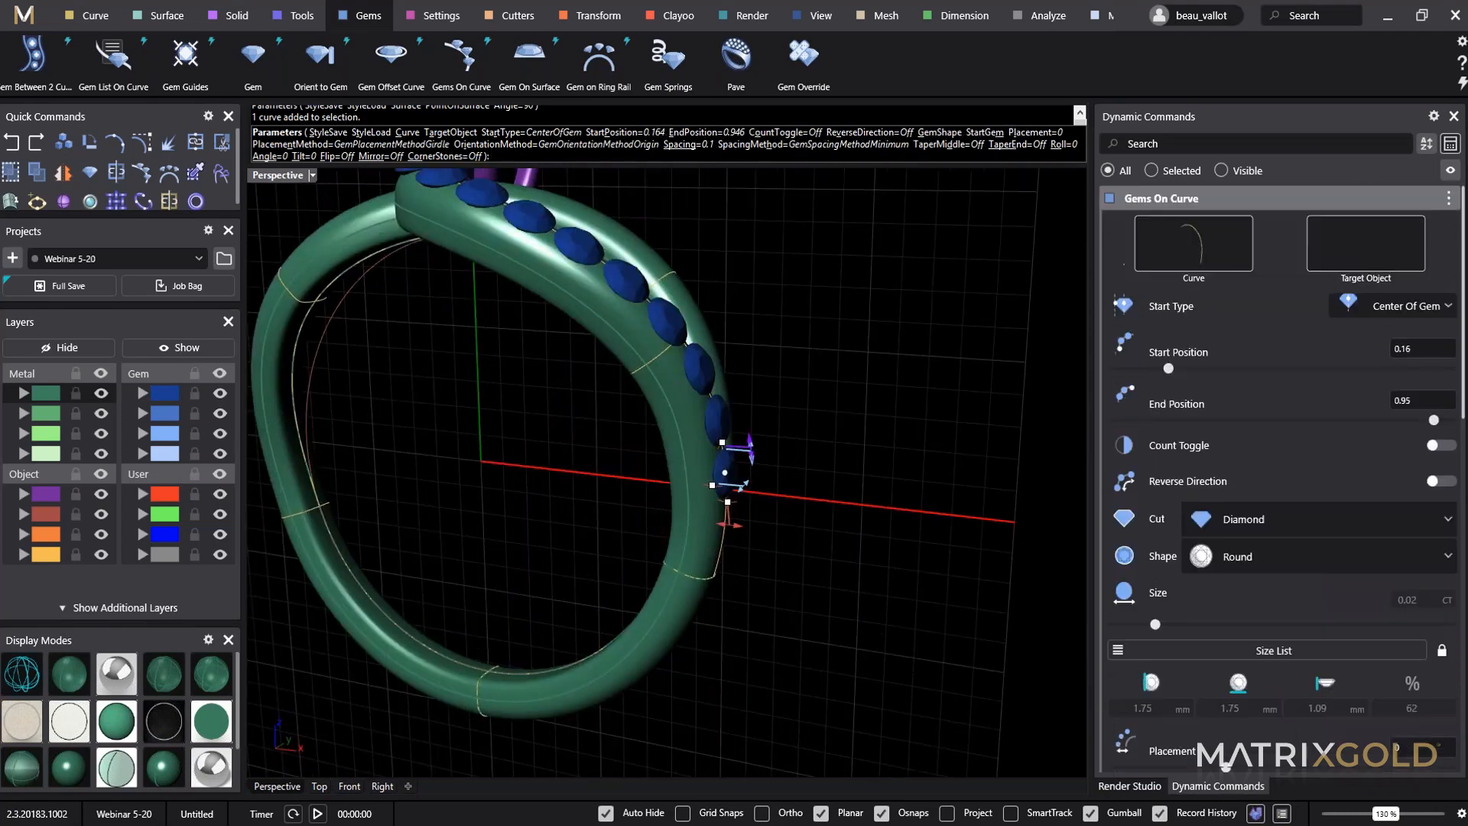
# Assign the green shank beneath the gem row as the target object for the gems on curve.
pyautogui.moveTo(662, 373); pyautogui.dragTo(726, 398, button='right')
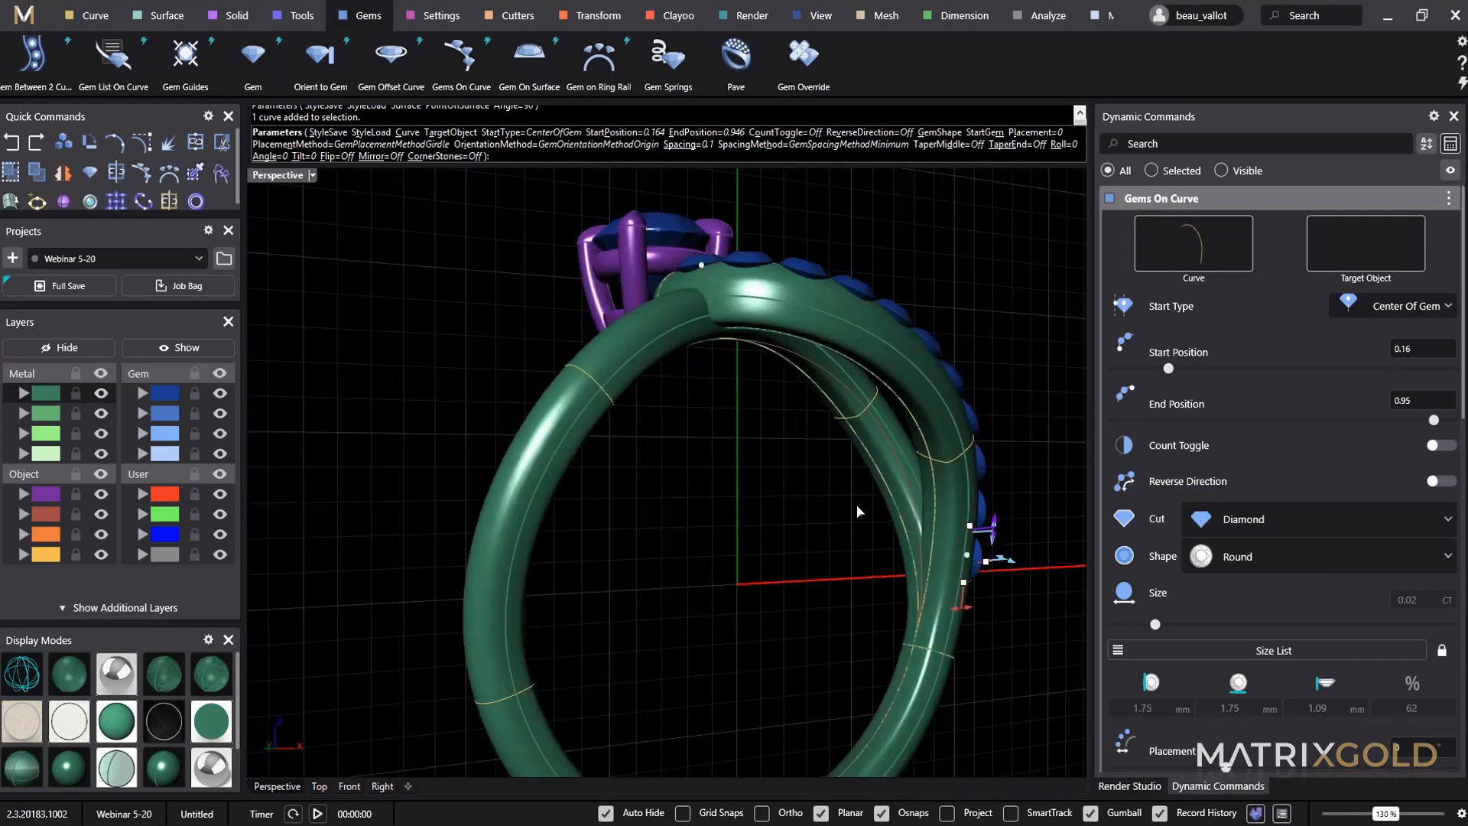
pyautogui.moveTo(858, 511); pyautogui.dragTo(724, 619, button='right')
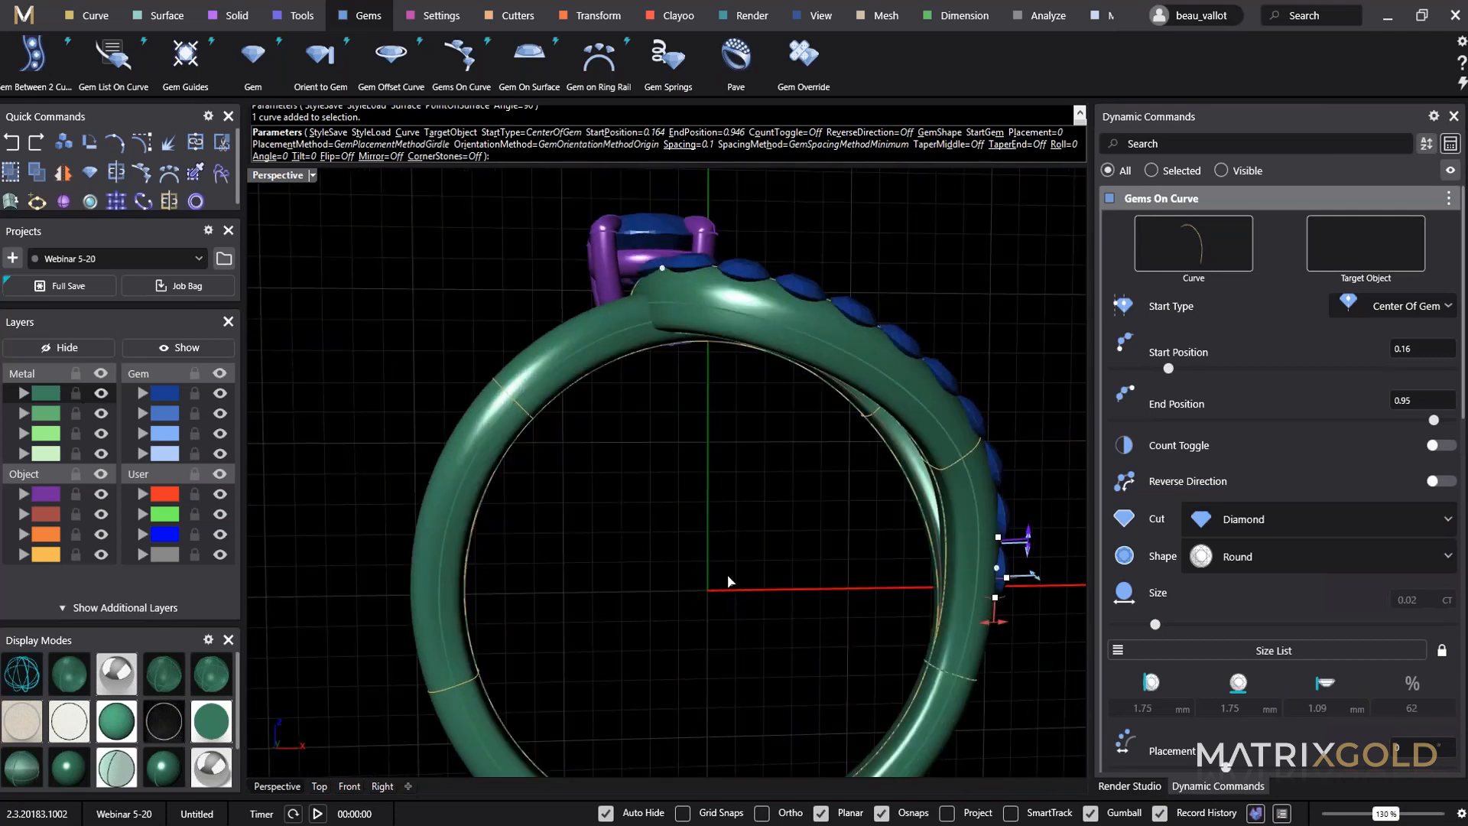
pyautogui.moveTo(727, 342); pyautogui.dragTo(742, 523, button='right')
pyautogui.scroll(8, 741, 523)
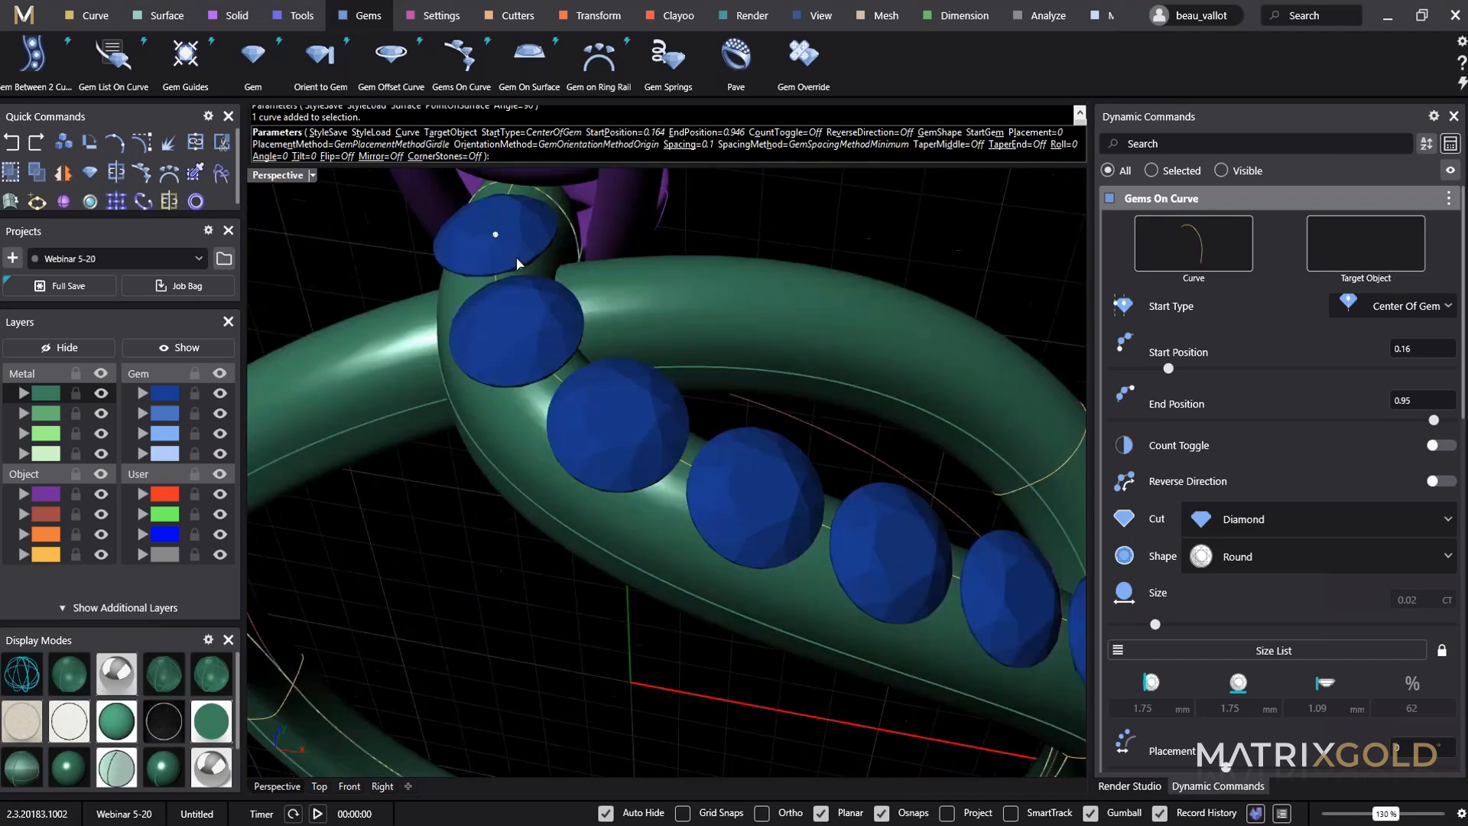
pyautogui.click(1358, 265)
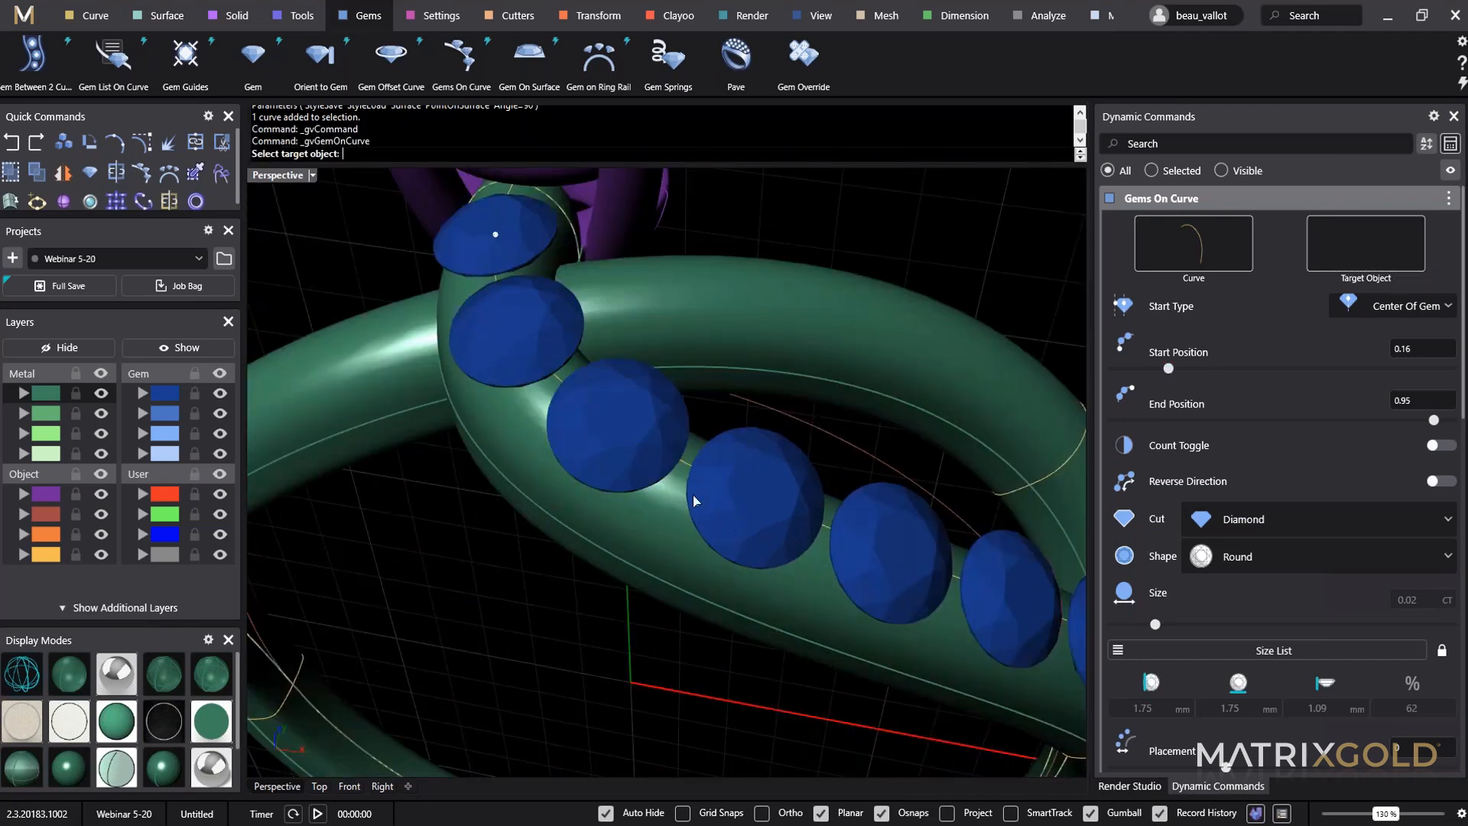
pyautogui.click(671, 494)
# Resize the gems to 1.20 mm, start the row at 0.182 and sink the gems to a placement of -0.29.
pyautogui.moveTo(676, 490); pyautogui.dragTo(409, 541, button='right')
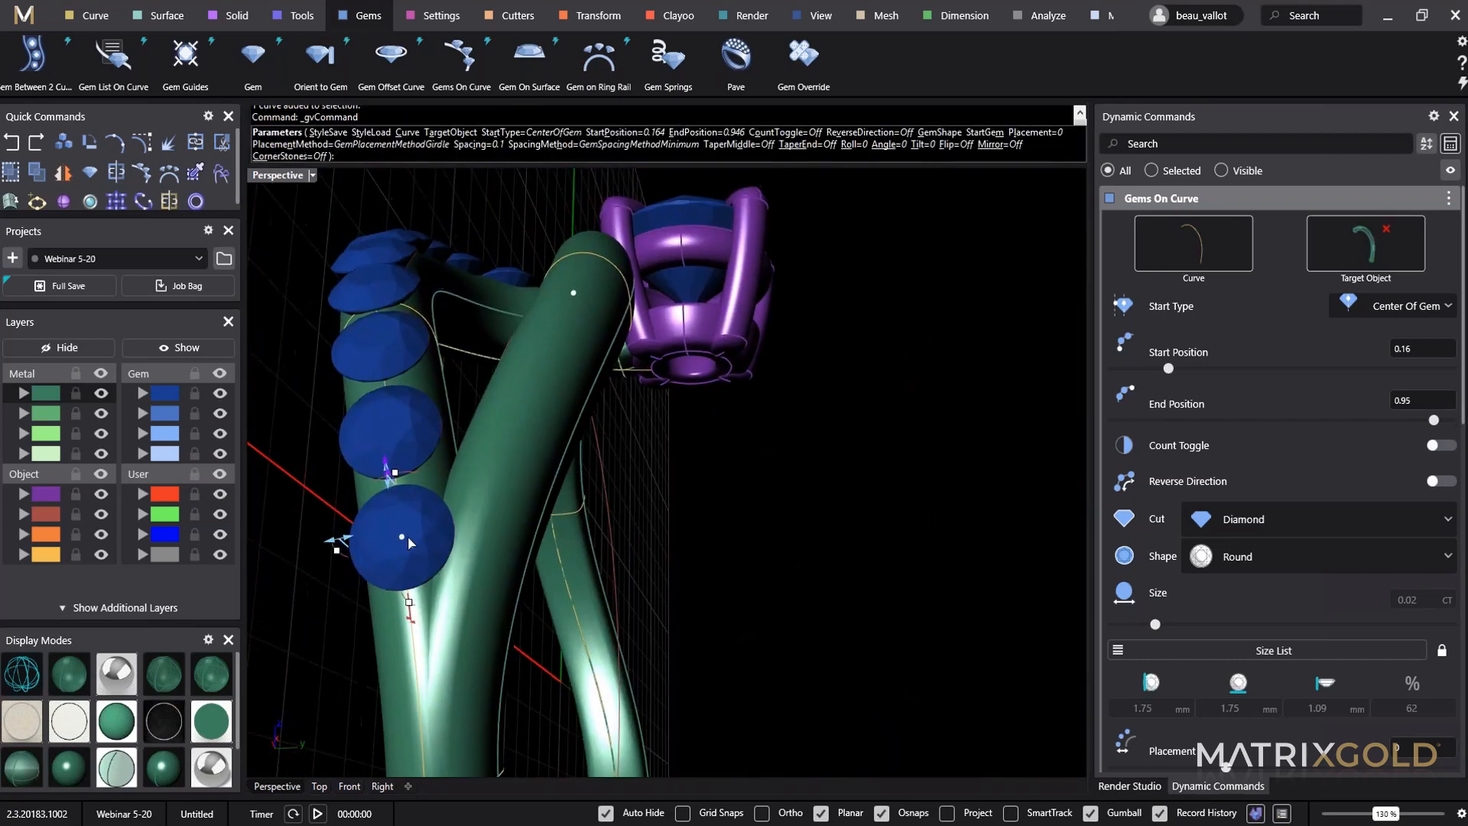
pyautogui.moveTo(351, 554); pyautogui.dragTo(399, 508)
pyautogui.moveTo(399, 508); pyautogui.dragTo(904, 644, button='right')
pyautogui.moveTo(897, 641); pyautogui.dragTo(886, 656)
pyautogui.moveTo(786, 521); pyautogui.dragTo(503, 246, button='right')
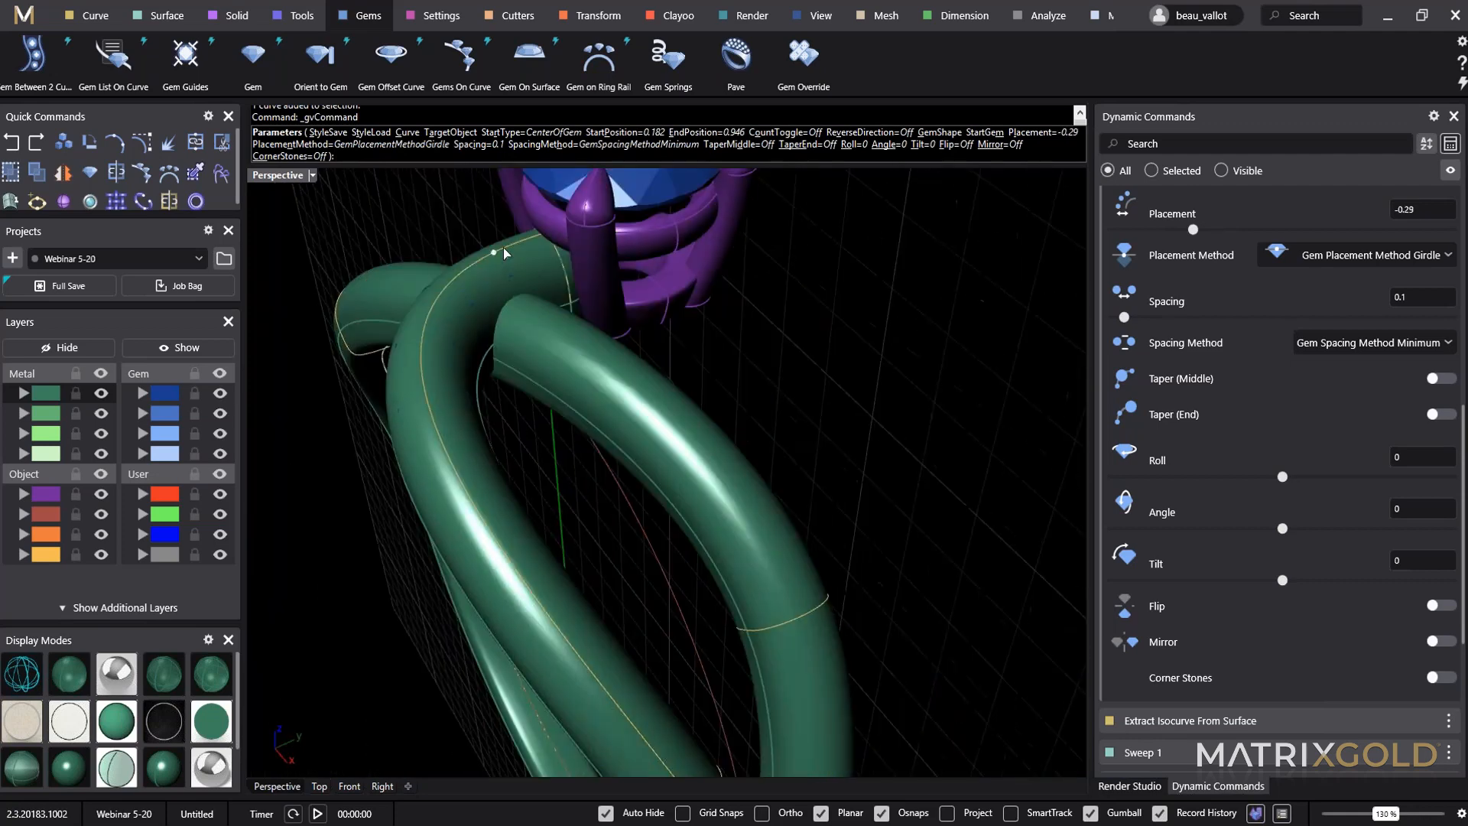
# Pull the gem row's end position back to 0.934, checking the gem near the head in wireframe, and finish the gems on curve.
pyautogui.moveTo(494, 253)
pyautogui.moveTo(493, 254); pyautogui.dragTo(490, 254)
pyautogui.moveTo(542, 450); pyautogui.dragTo(523, 392, button='right')
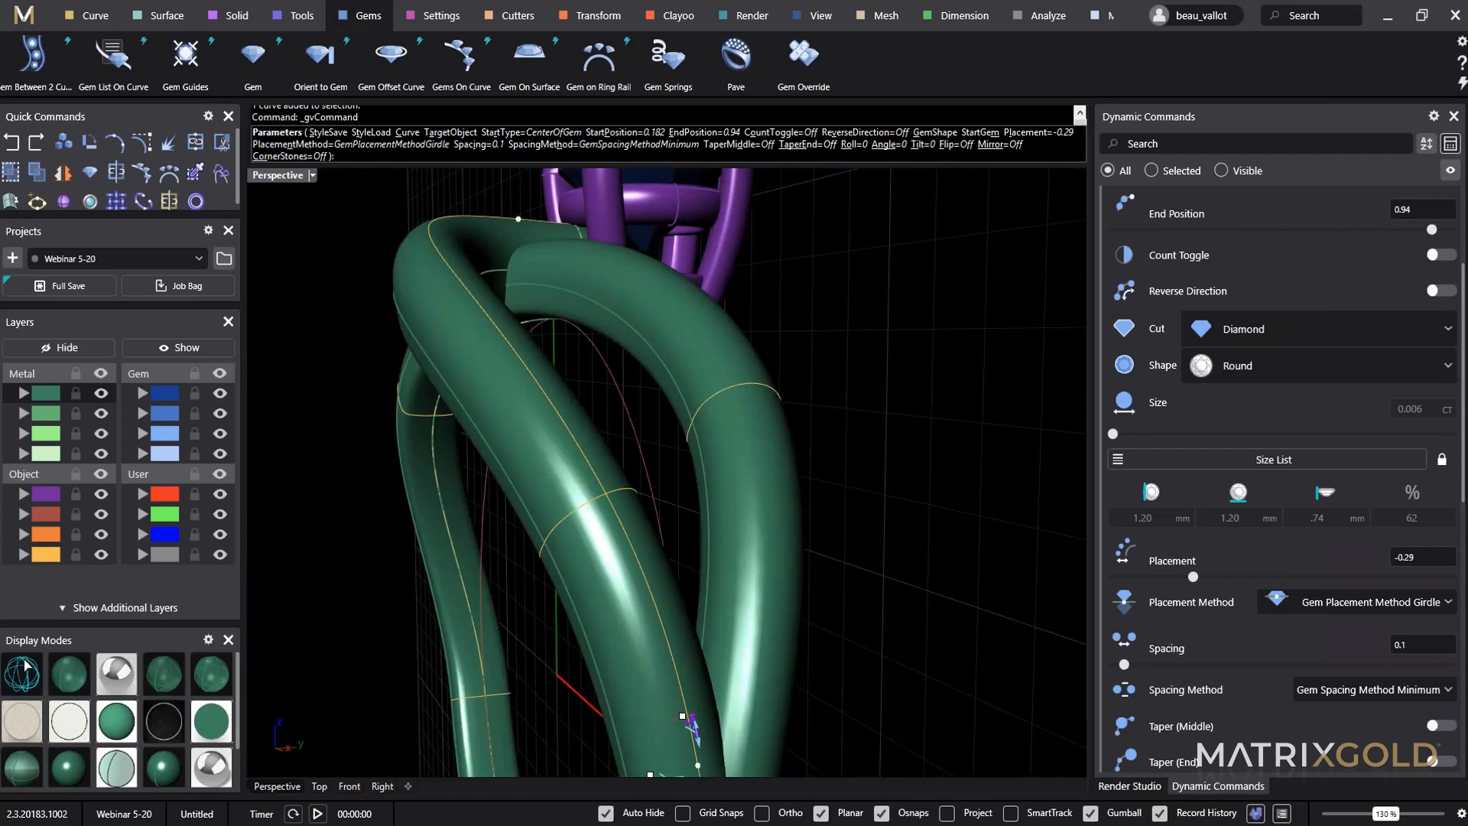
pyautogui.hotkey('ctrl', 'alt', 'w')
pyautogui.moveTo(696, 560)
pyautogui.mouseDown(button='right')
pyautogui.moveTo(646, 498)
pyautogui.moveTo(626, 429)
pyautogui.mouseUp(button='right')
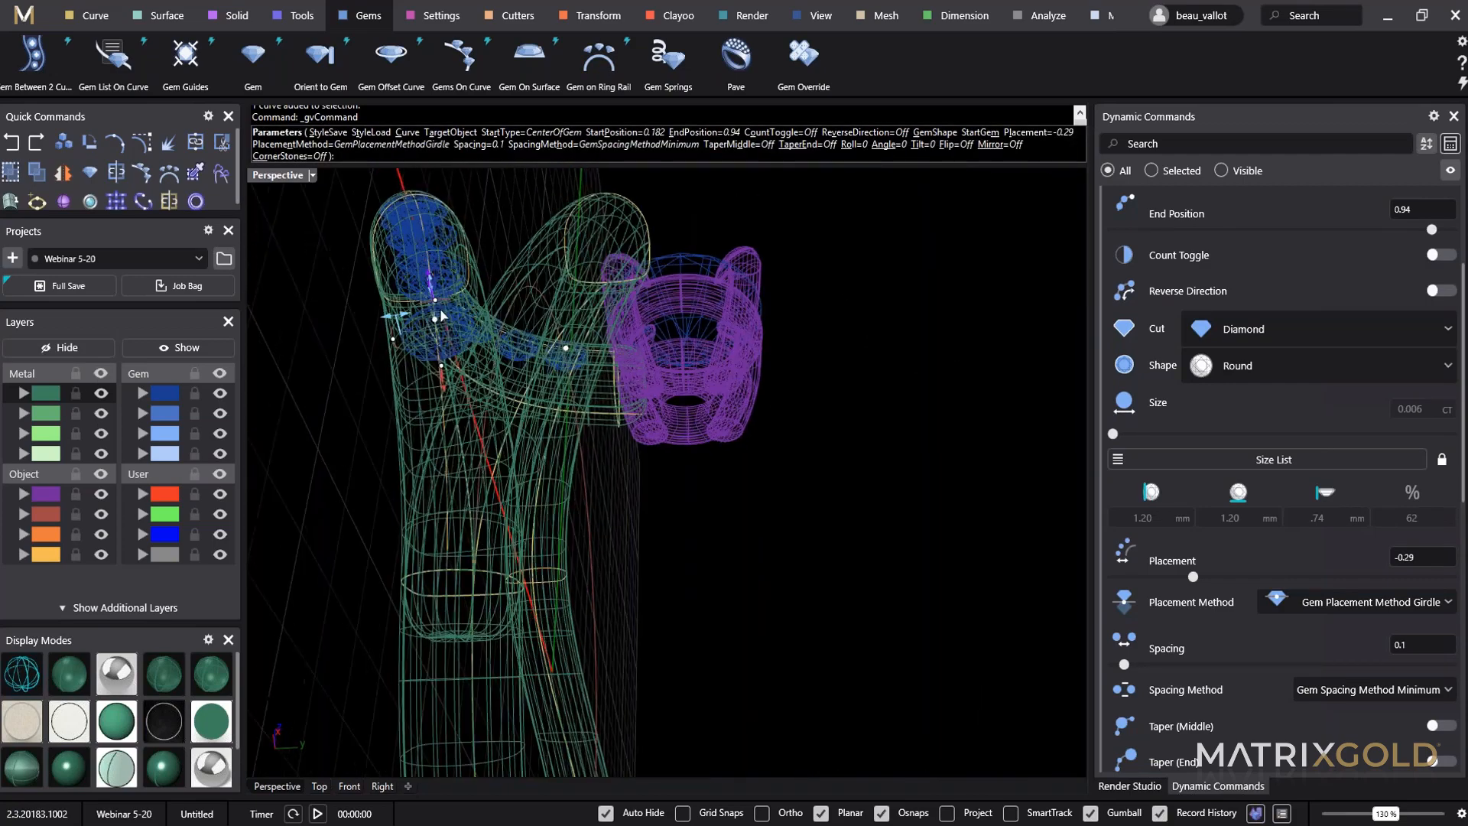
pyautogui.scroll(4, 439, 309)
pyautogui.moveTo(412, 394)
pyautogui.moveTo(401, 420); pyautogui.dragTo(1000, 694, button='right')
pyautogui.scroll(6, 499, 529)
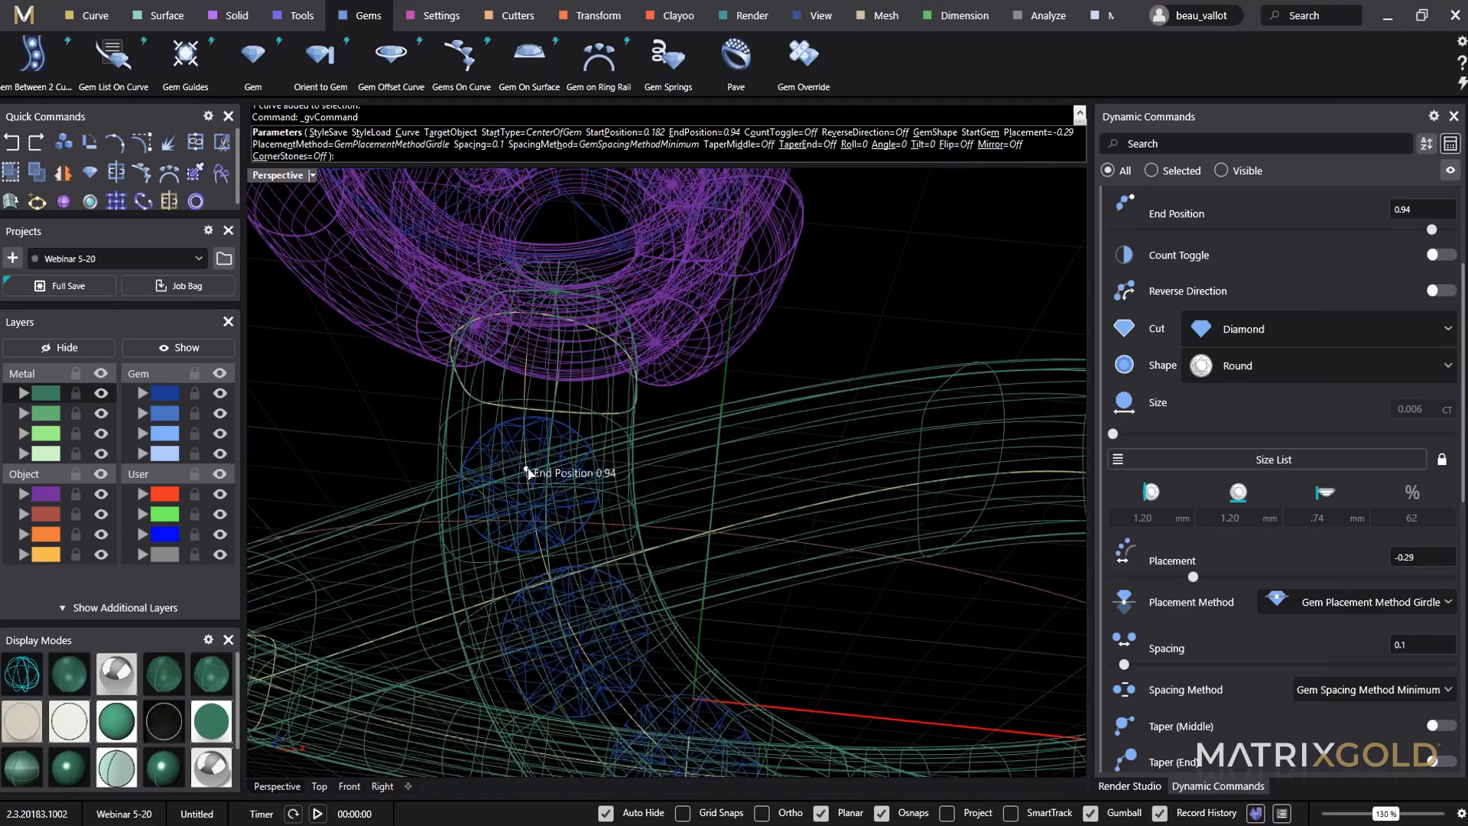
pyautogui.moveTo(526, 470); pyautogui.dragTo(588, 590)
pyautogui.scroll(-9, 604, 597)
pyautogui.moveTo(624, 604); pyautogui.dragTo(348, 331, button='right')
pyautogui.rightClick(365, 335)
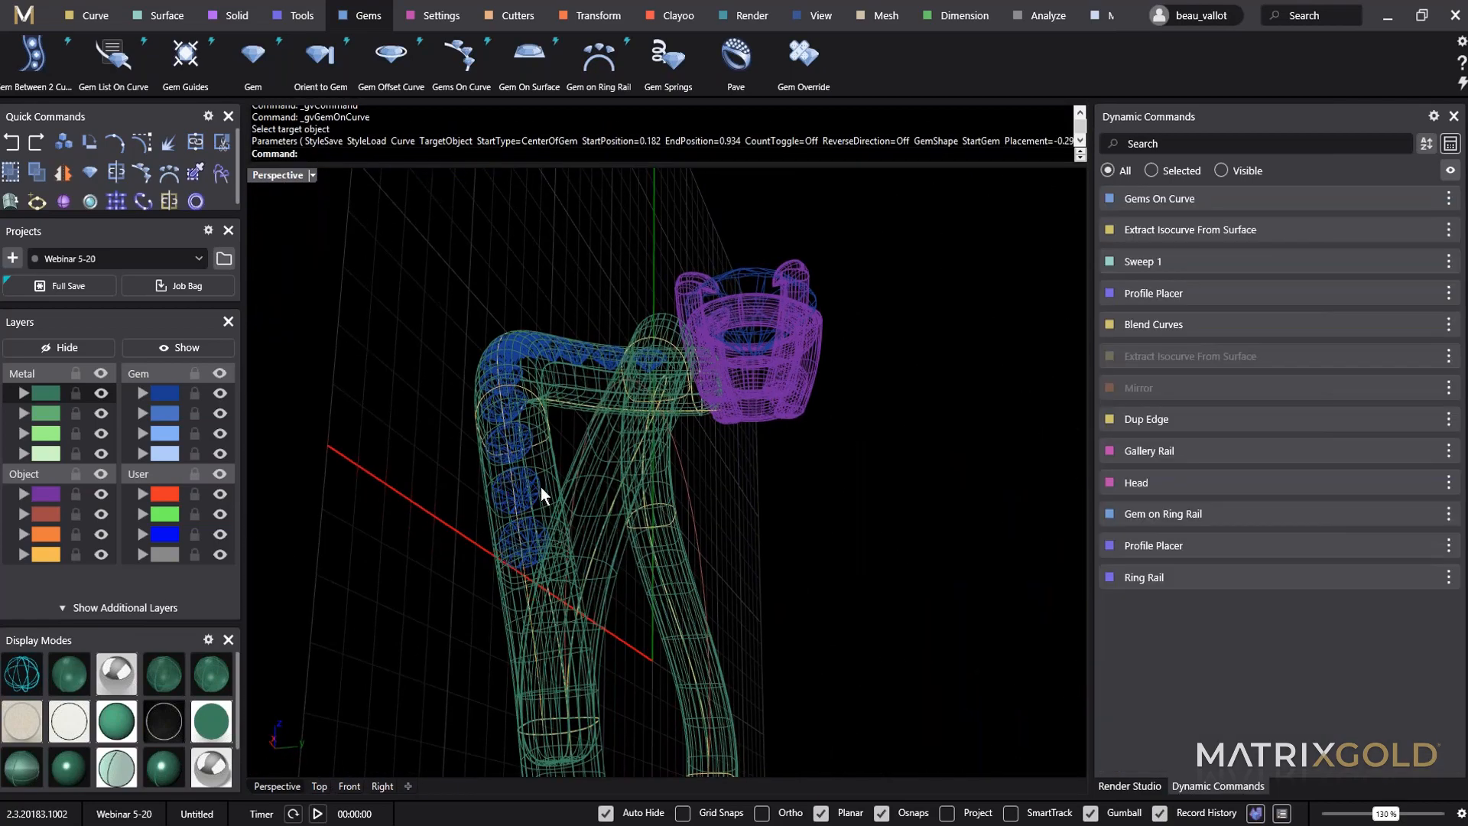
# Select the new row of gems on the shank and start a Channel Cutter on them.
pyautogui.scroll(10, 541, 487)
pyautogui.click(516, 535)
pyautogui.scroll(-7, 518, 540)
pyautogui.moveTo(521, 552)
pyautogui.mouseDown(button='right')
pyautogui.moveTo(597, 562)
pyautogui.moveTo(535, 527)
pyautogui.mouseUp(button='right')
pyautogui.click(512, 17)
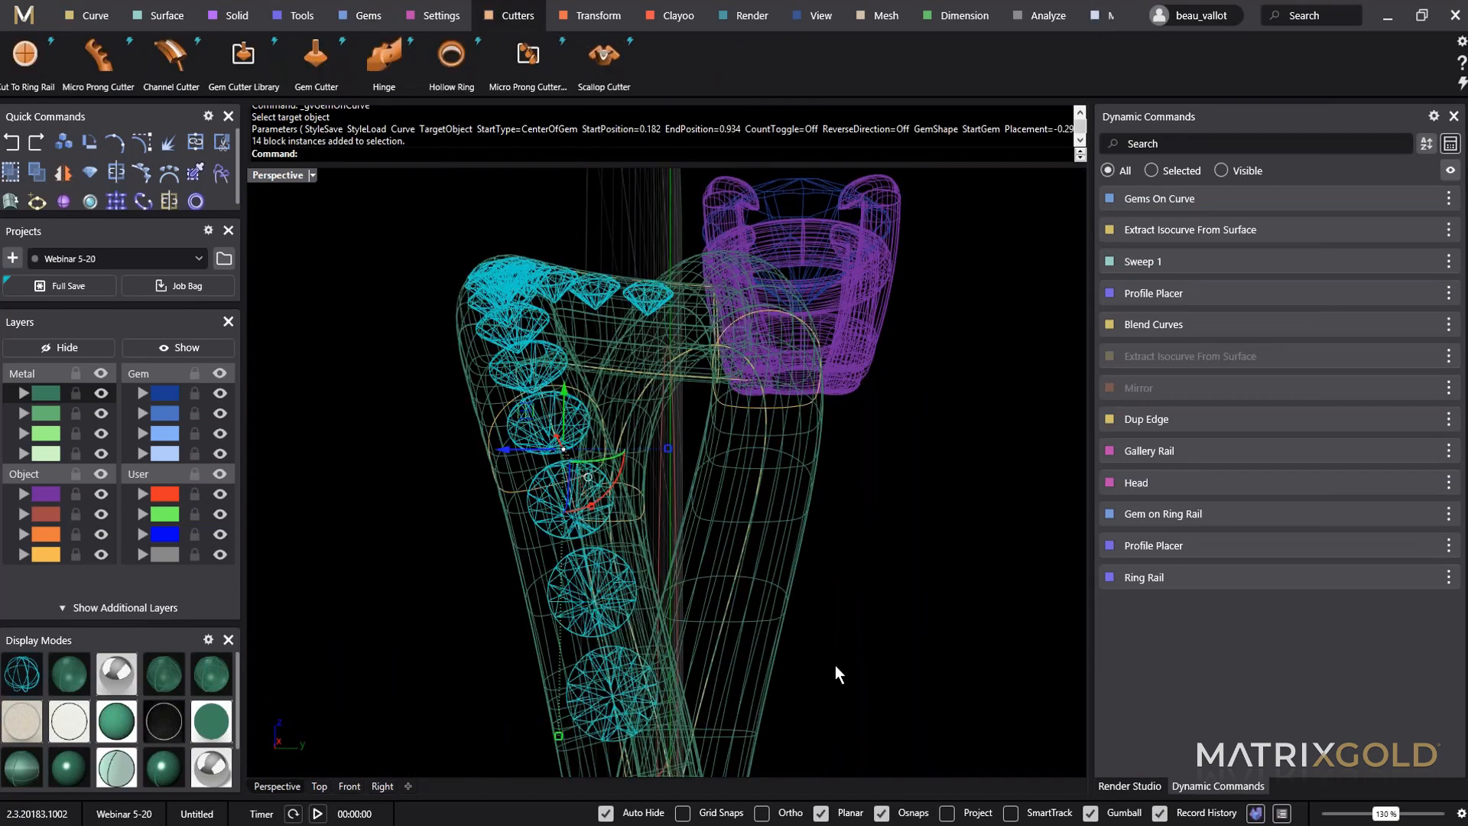
pyautogui.click(170, 57)
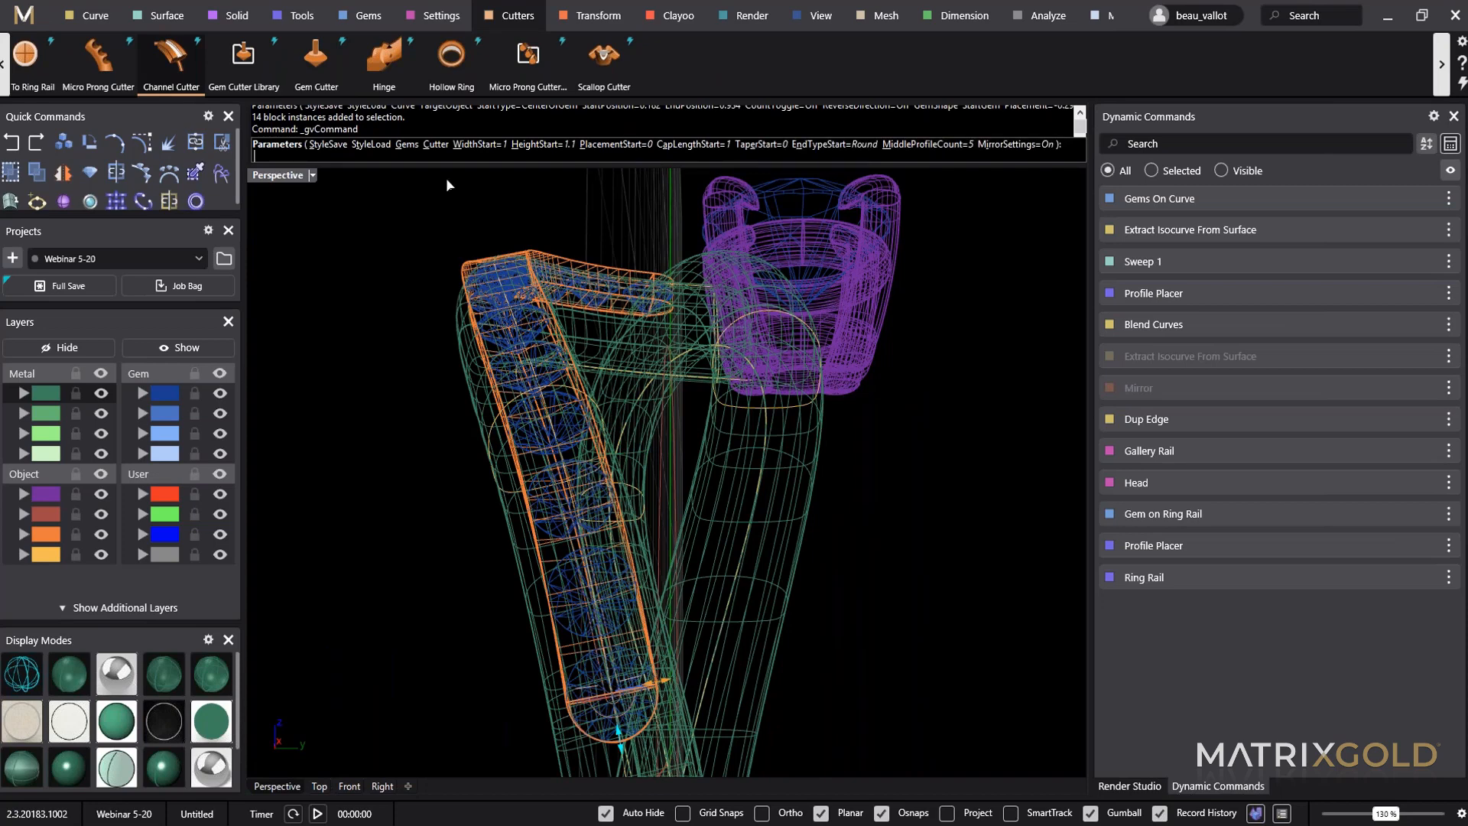
# Set the channel cutter's start width to 1.2 and extend its start cap length to 2.4 mm.
pyautogui.moveTo(612, 474); pyautogui.dragTo(636, 437, button='right')
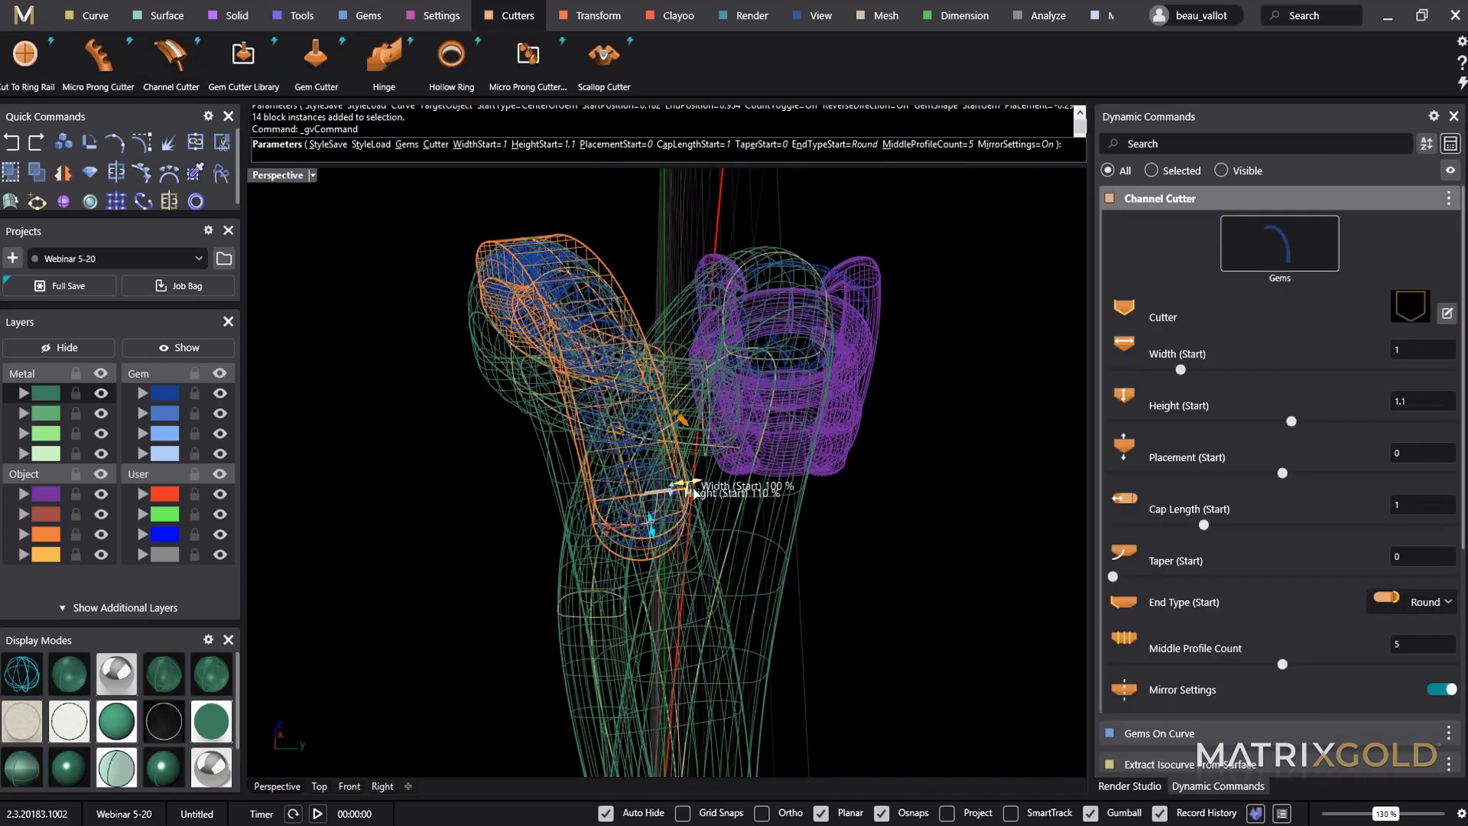
pyautogui.scroll(2, 858, 507)
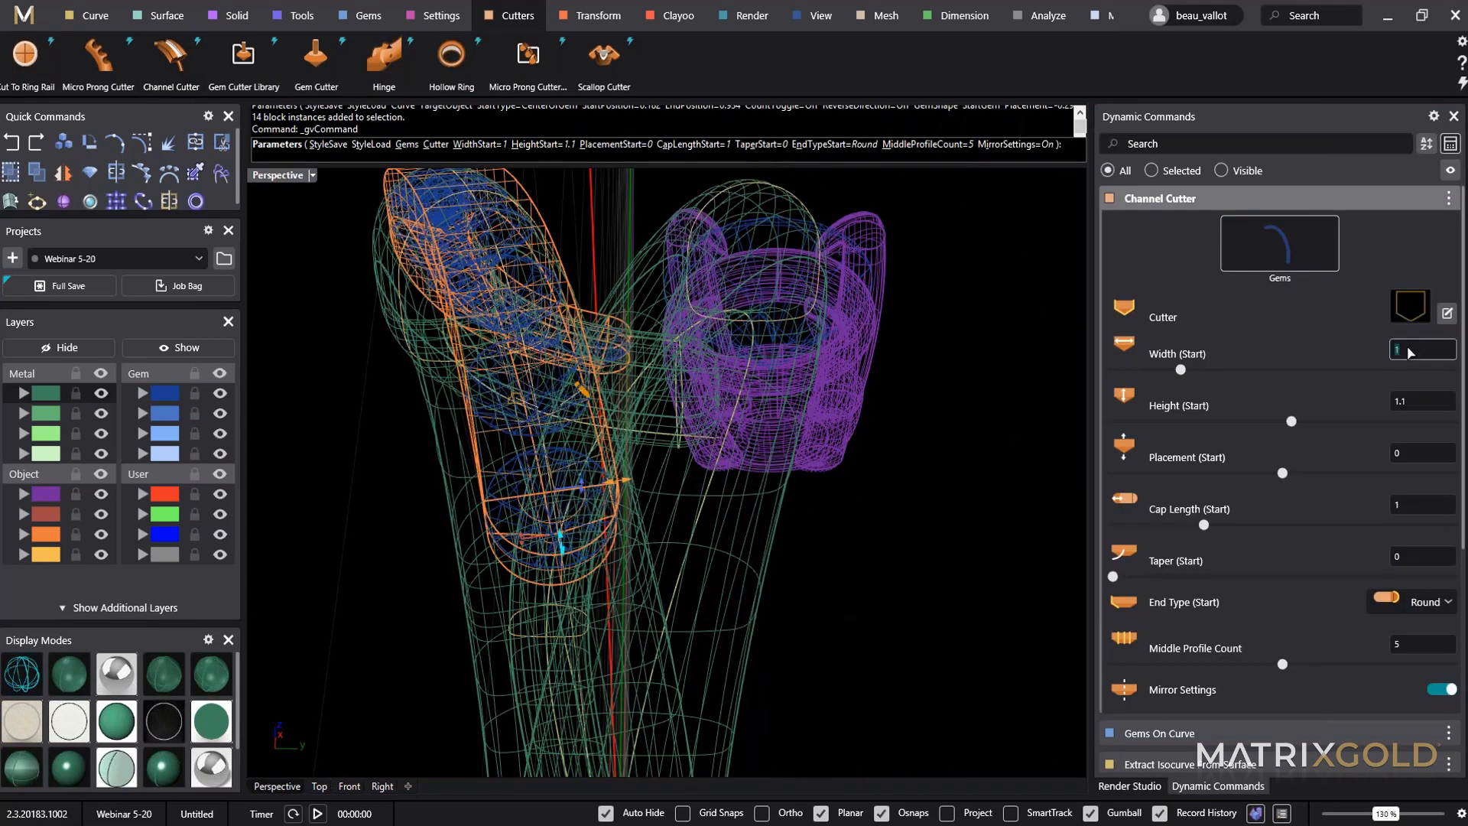
pyautogui.press('Return')
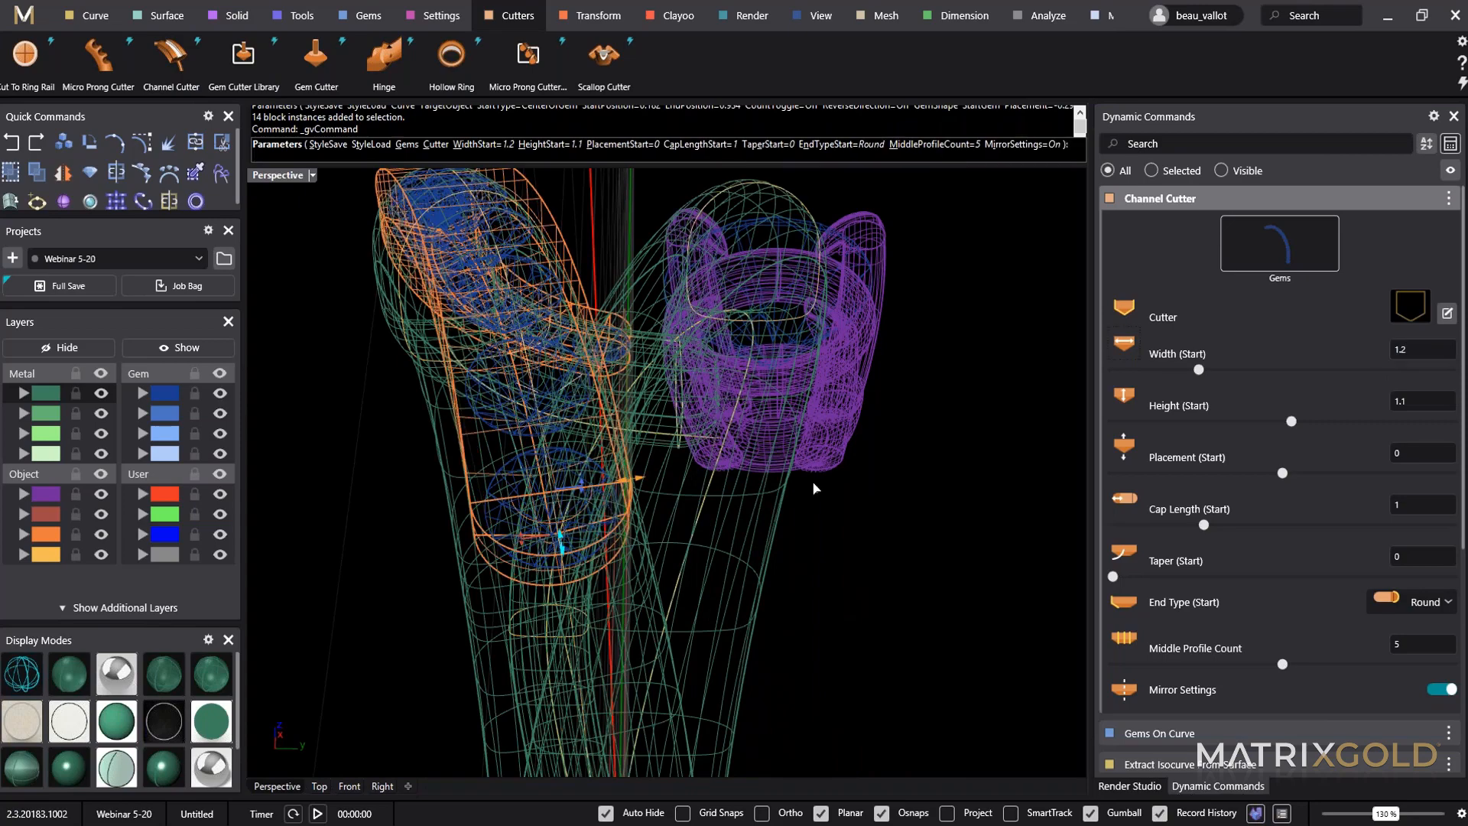
pyautogui.moveTo(732, 512); pyautogui.dragTo(673, 539, button='right')
pyautogui.moveTo(495, 425); pyautogui.dragTo(480, 482)
pyautogui.moveTo(480, 483); pyautogui.dragTo(826, 612, button='right')
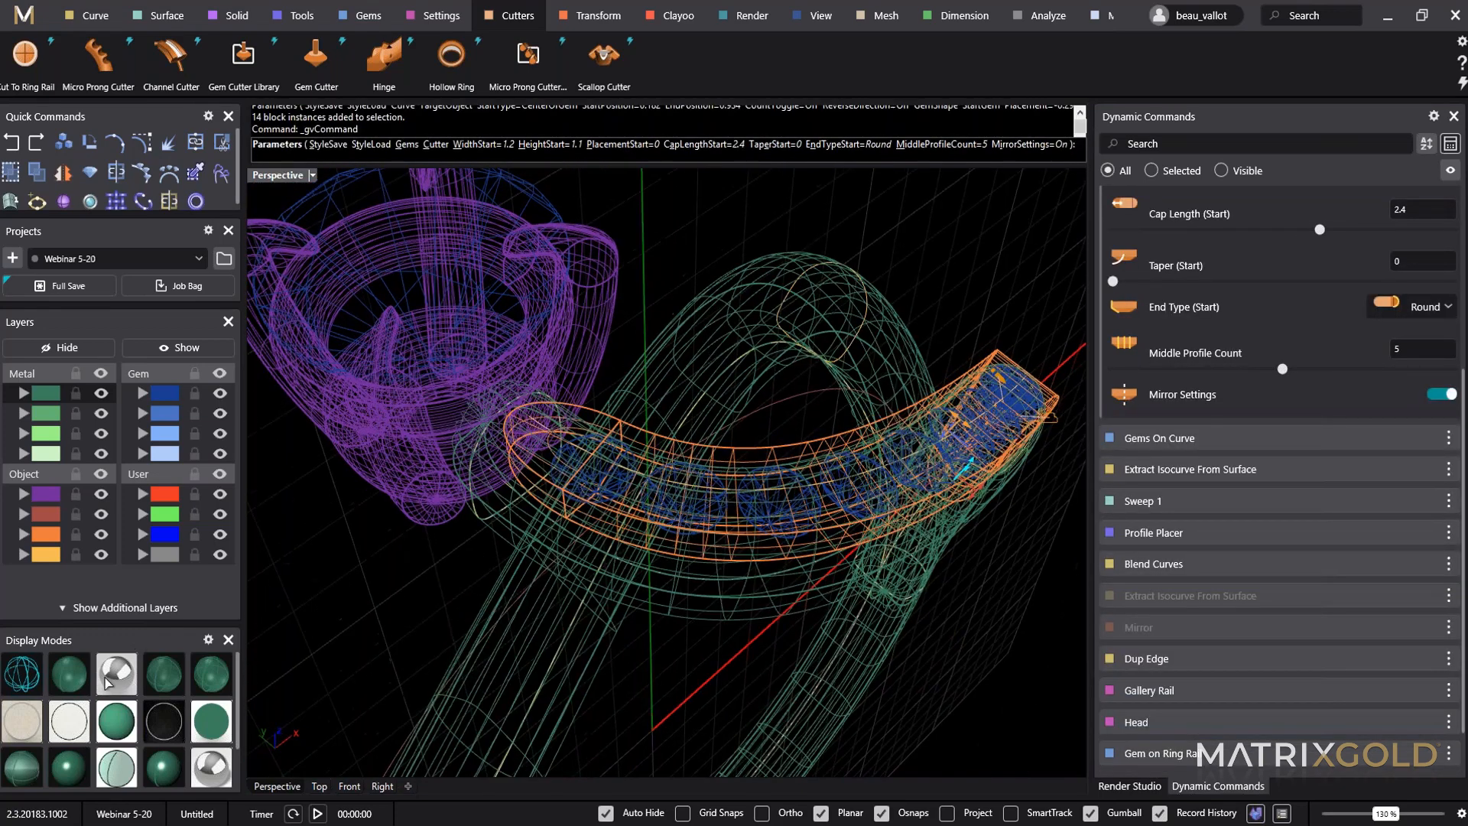
# Switch the viewport to a shaded display and shift the cutter outward to a start placement of 0.31.
pyautogui.click(155, 777)
pyautogui.moveTo(780, 719)
pyautogui.mouseDown(button='right')
pyautogui.moveTo(620, 515)
pyautogui.moveTo(787, 543)
pyautogui.mouseUp(button='right')
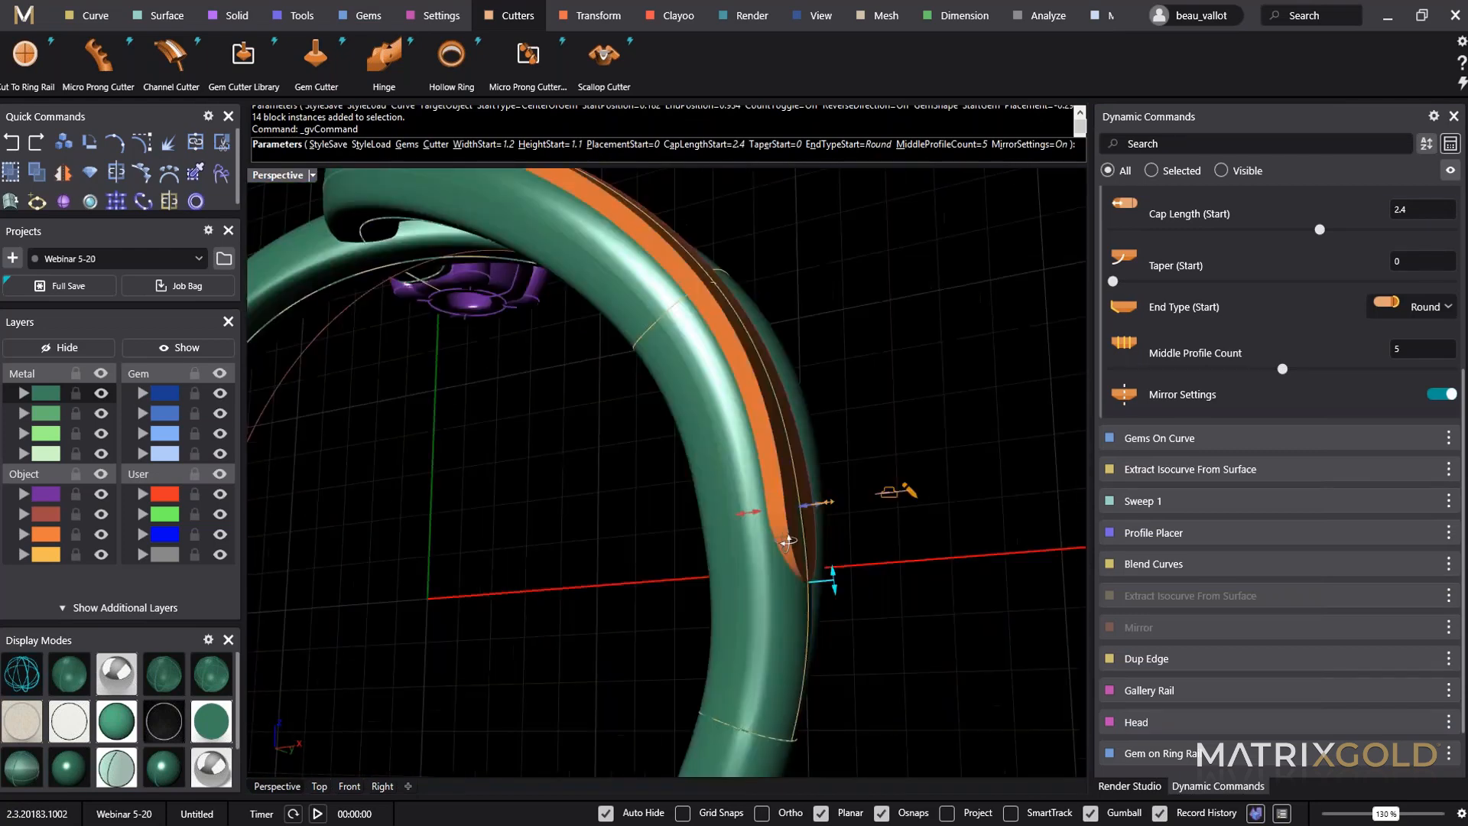
pyautogui.scroll(5, 788, 542)
pyautogui.moveTo(690, 402); pyautogui.dragTo(700, 401)
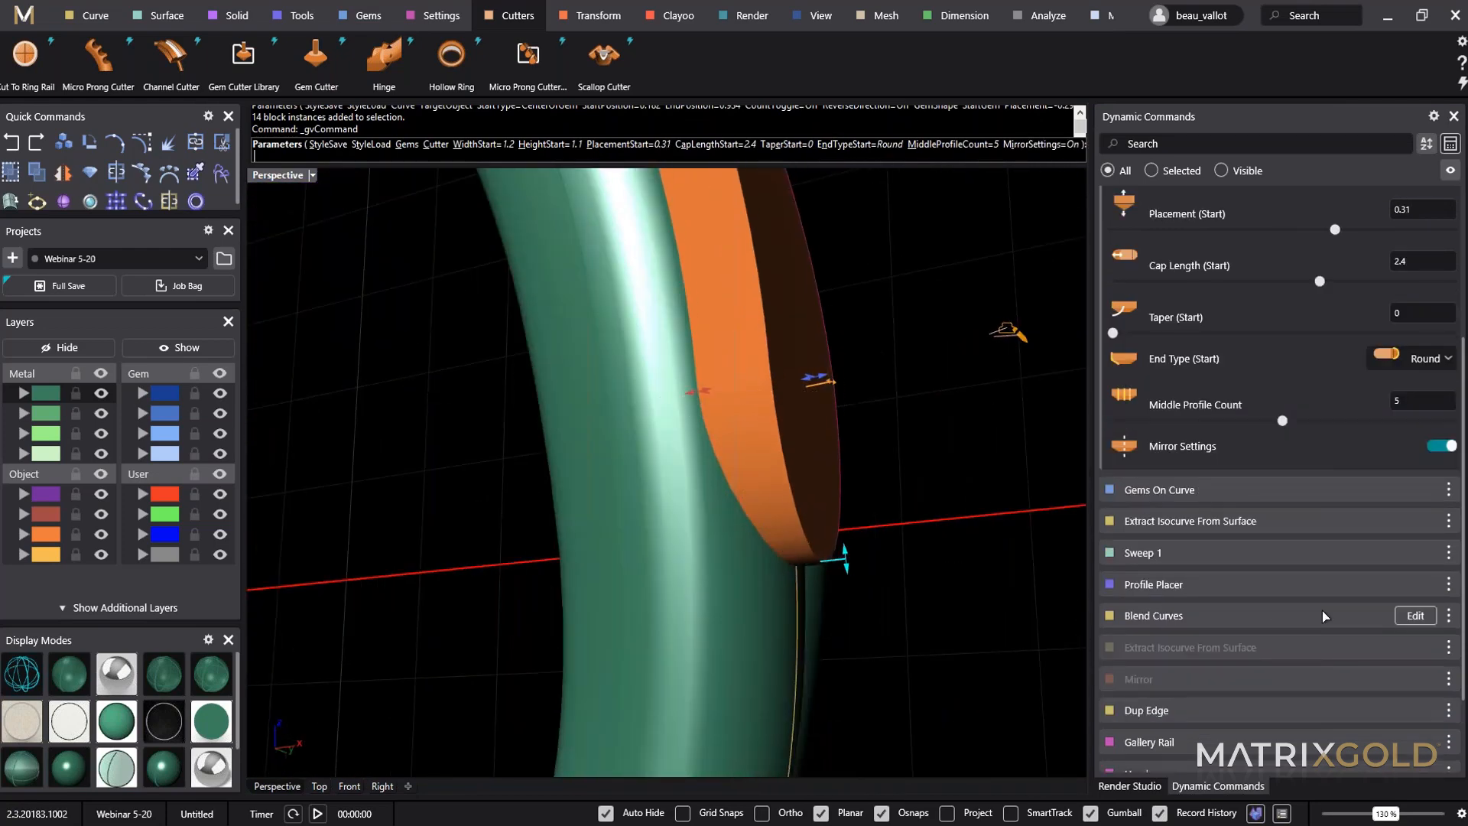
# Change the channel cutter's profile to Channel 06 from the cutter library.
pyautogui.scroll(3, 1437, 344)
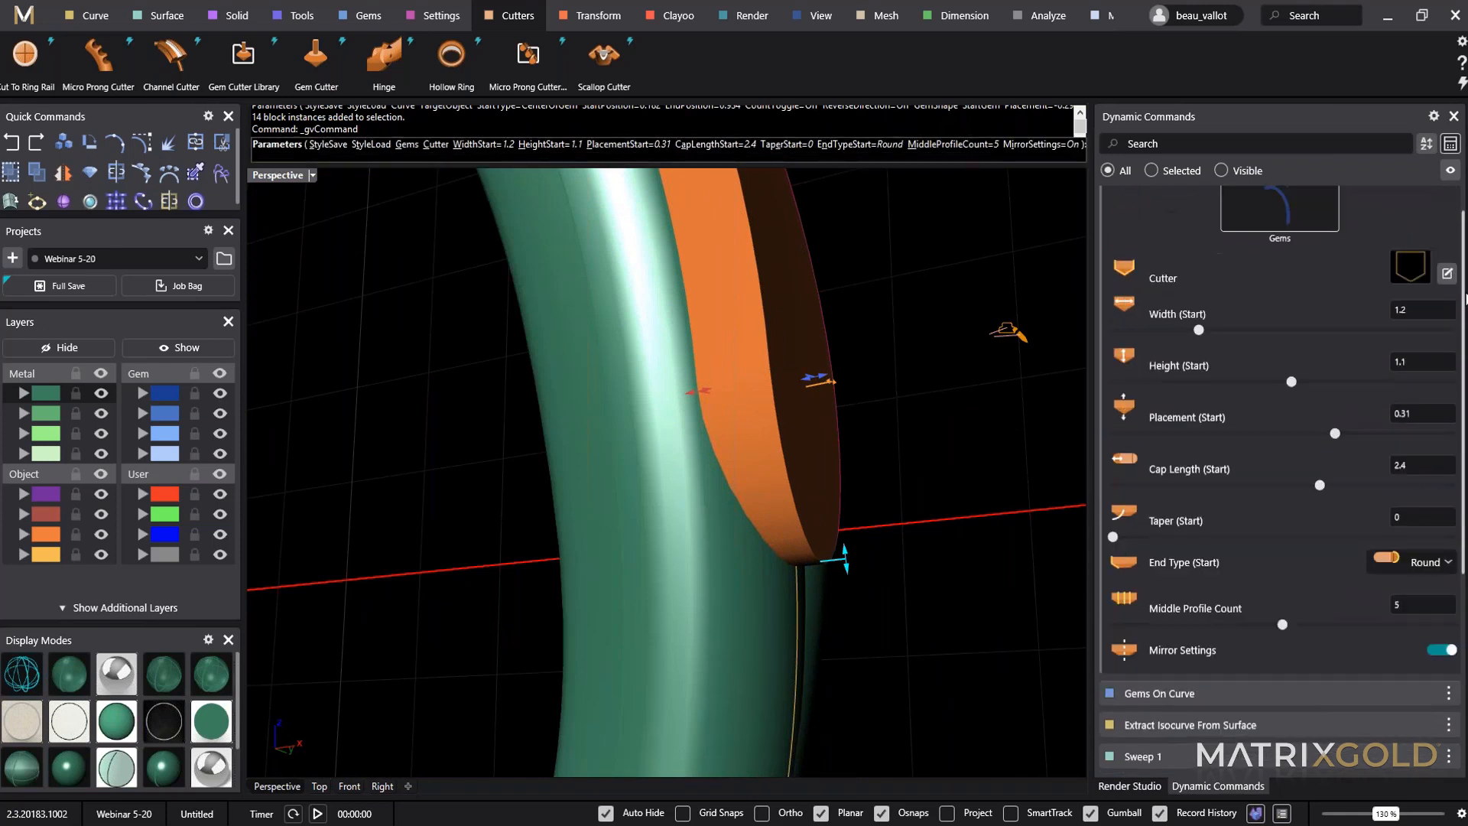
pyautogui.click(1422, 308)
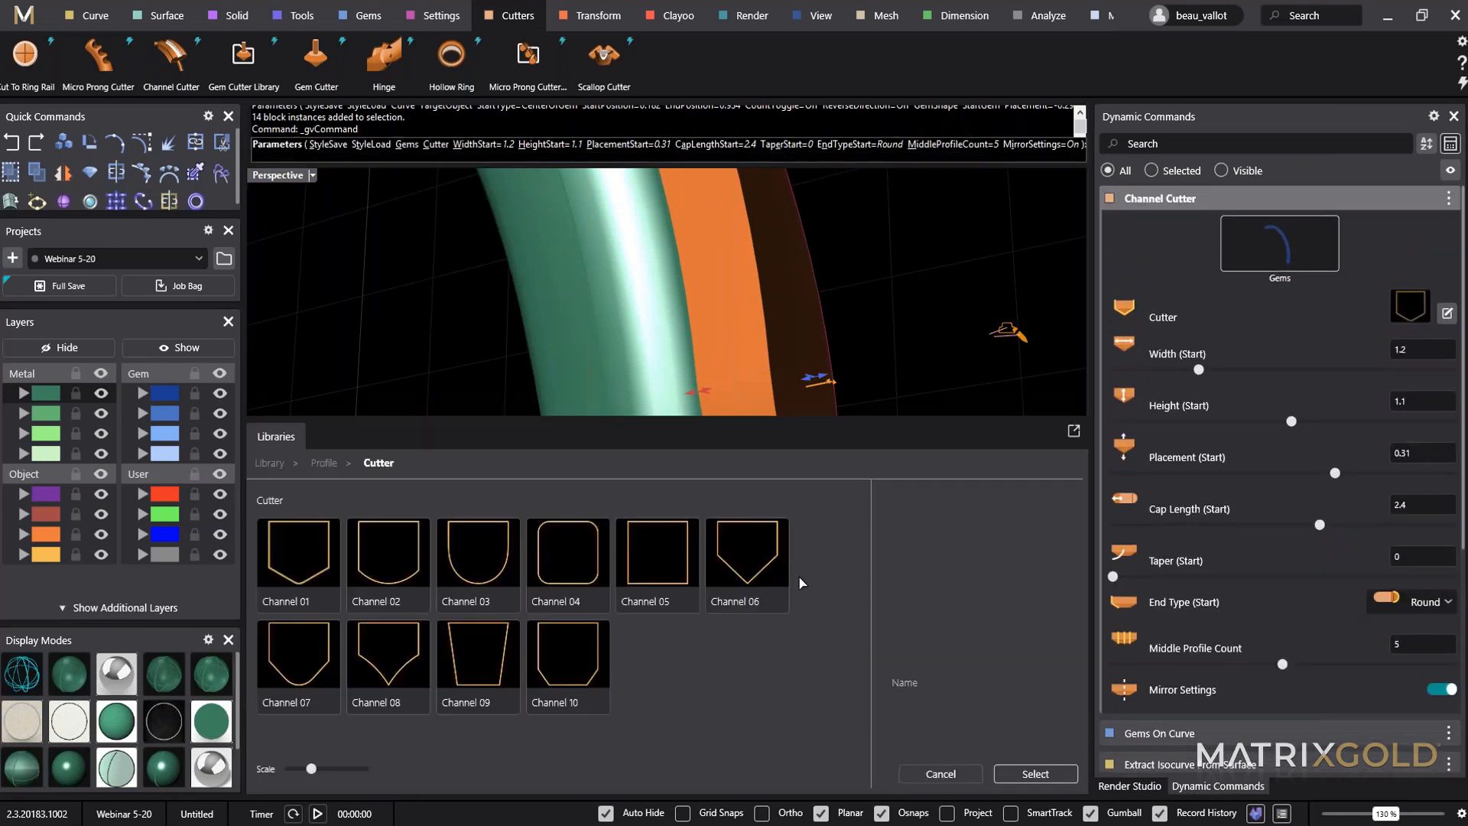
pyautogui.doubleClick(744, 600)
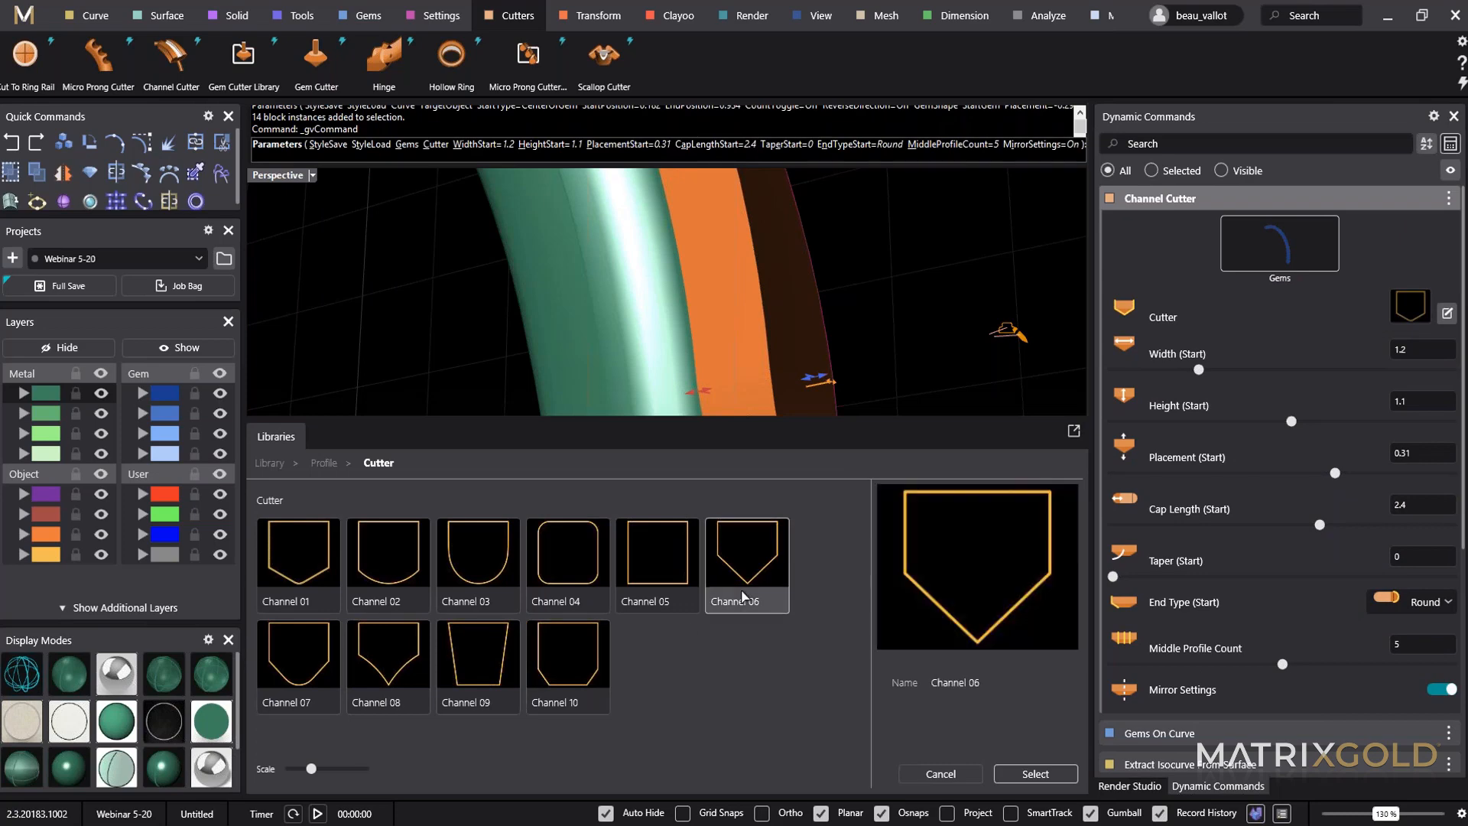
pyautogui.moveTo(803, 549); pyautogui.dragTo(111, 705, button='right')
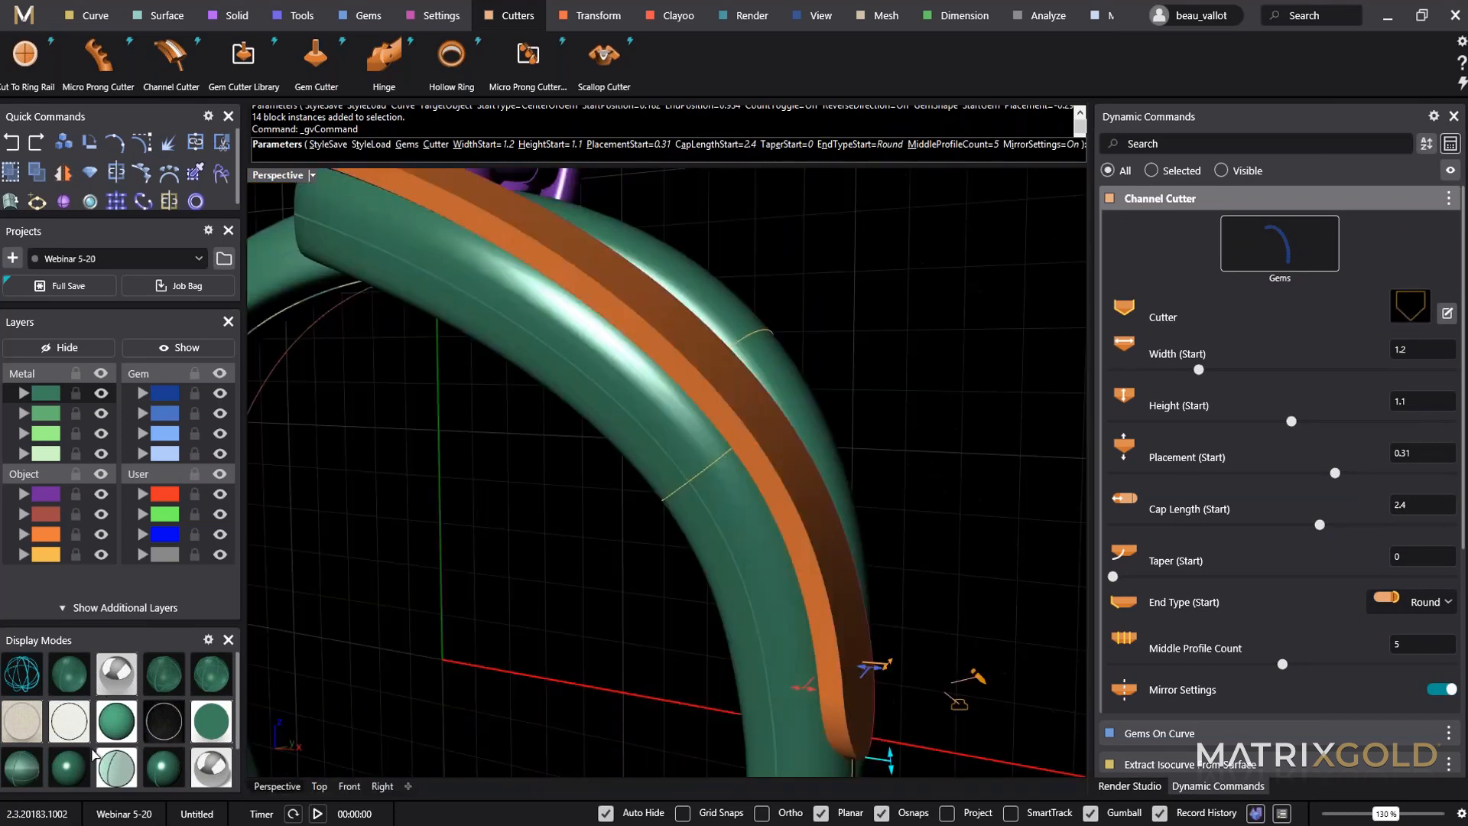
# Compare the cutter with the gems in wireframe display and narrow its start width to 1.1.
pyautogui.click(23, 676)
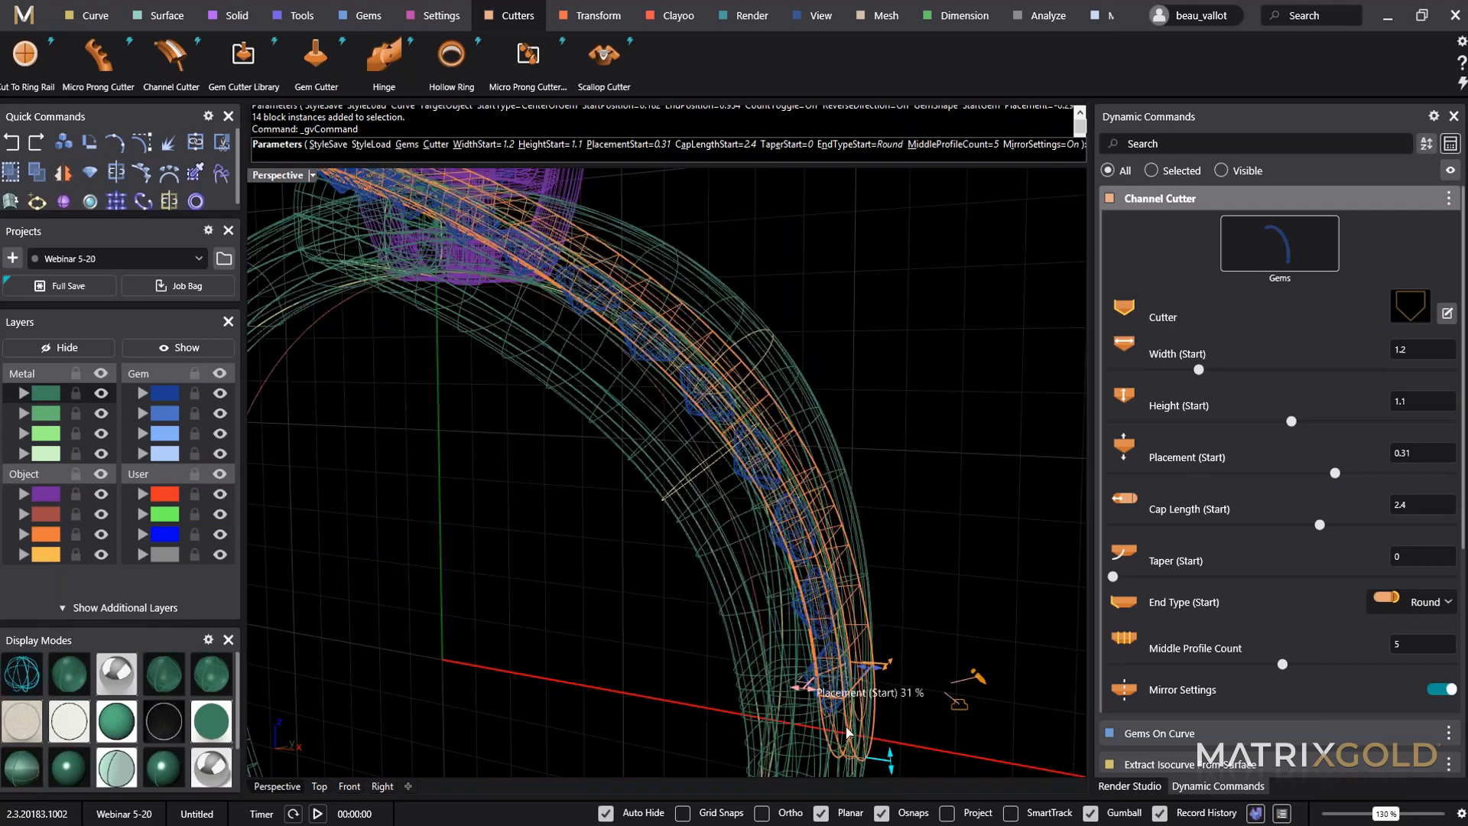
pyautogui.scroll(5, 785, 528)
pyautogui.scroll(2, 795, 531)
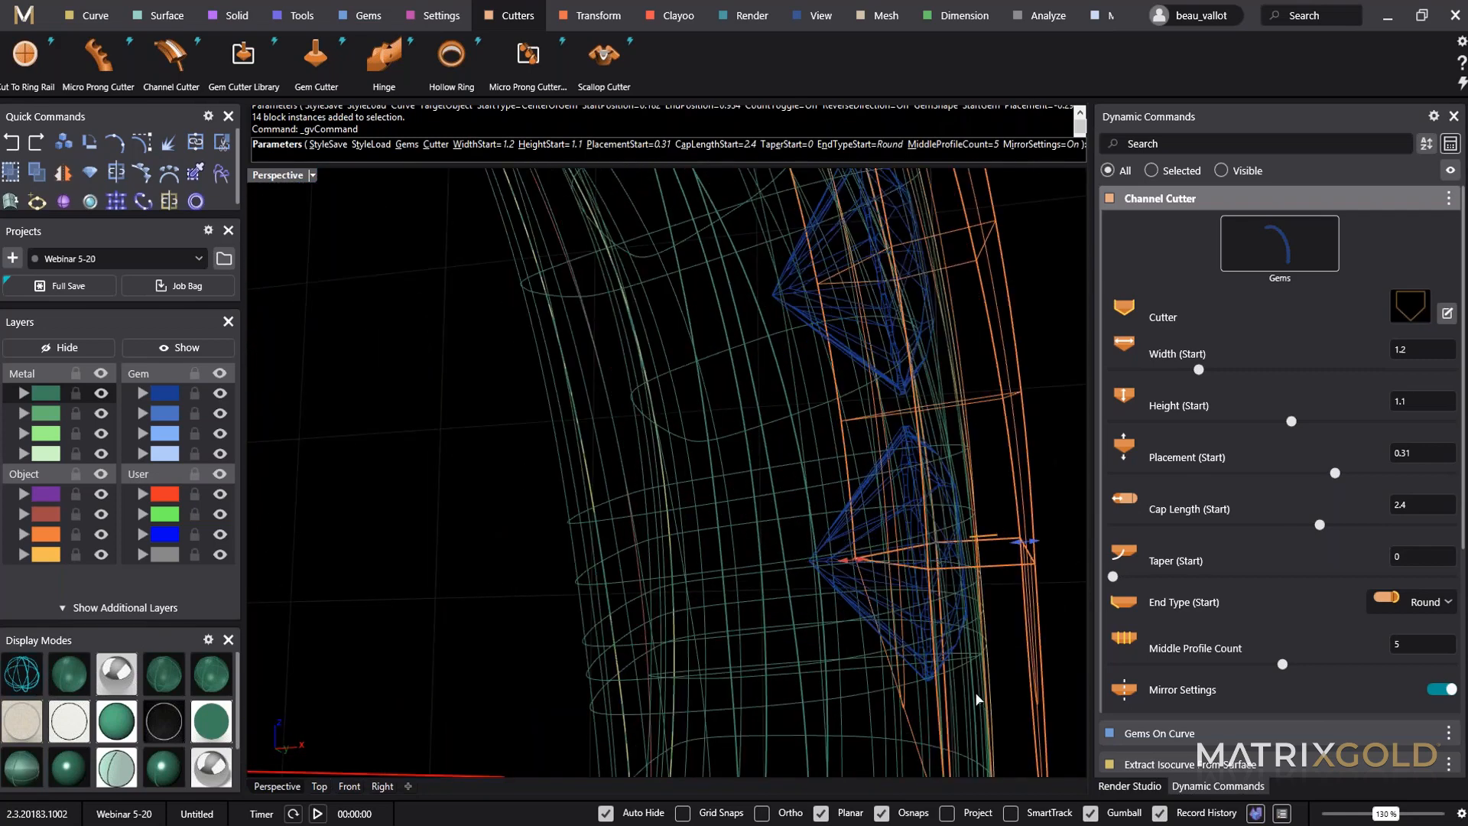
pyautogui.scroll(-8, 977, 698)
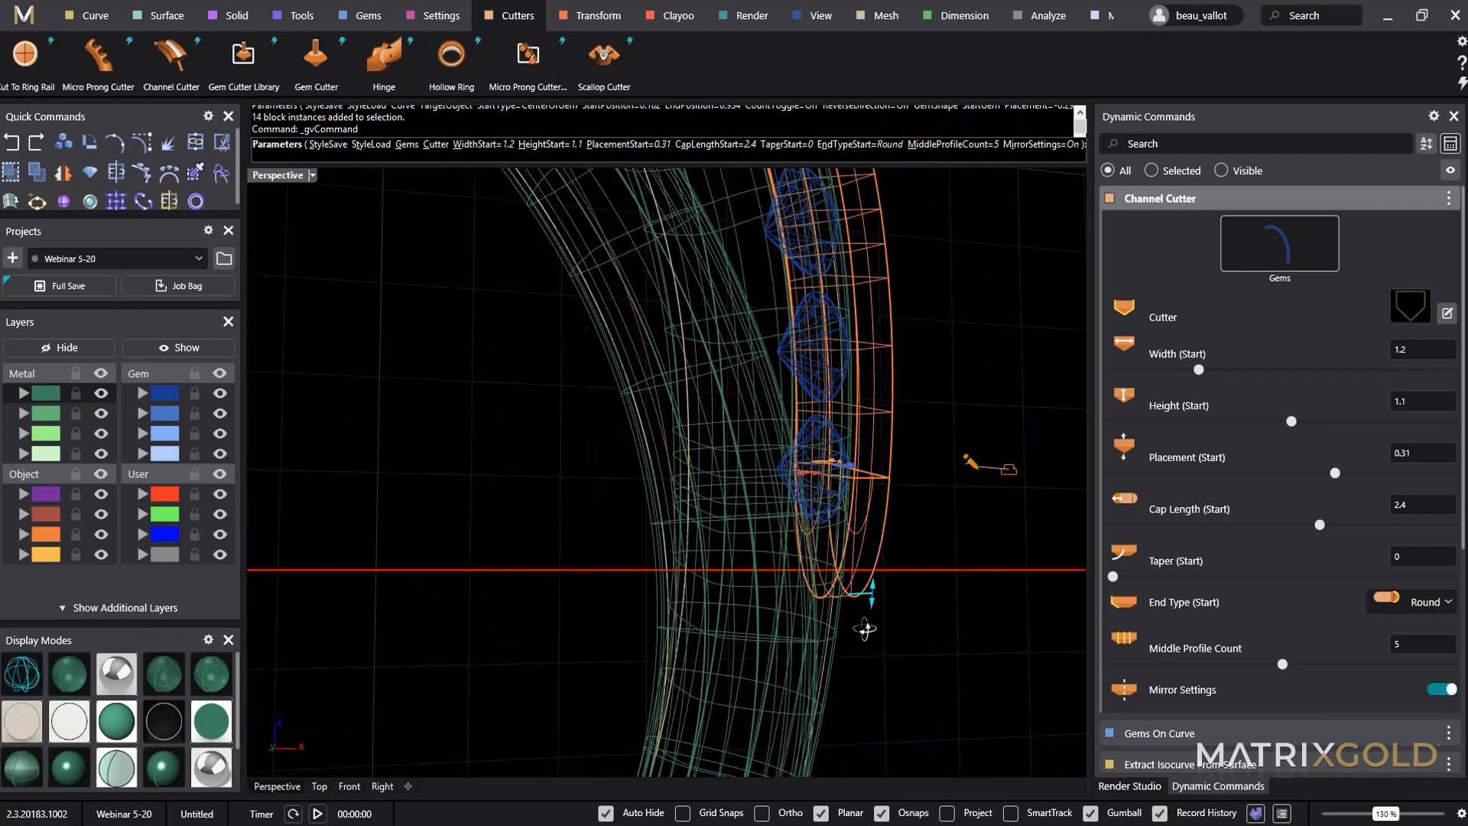
pyautogui.scroll(10, 723, 650)
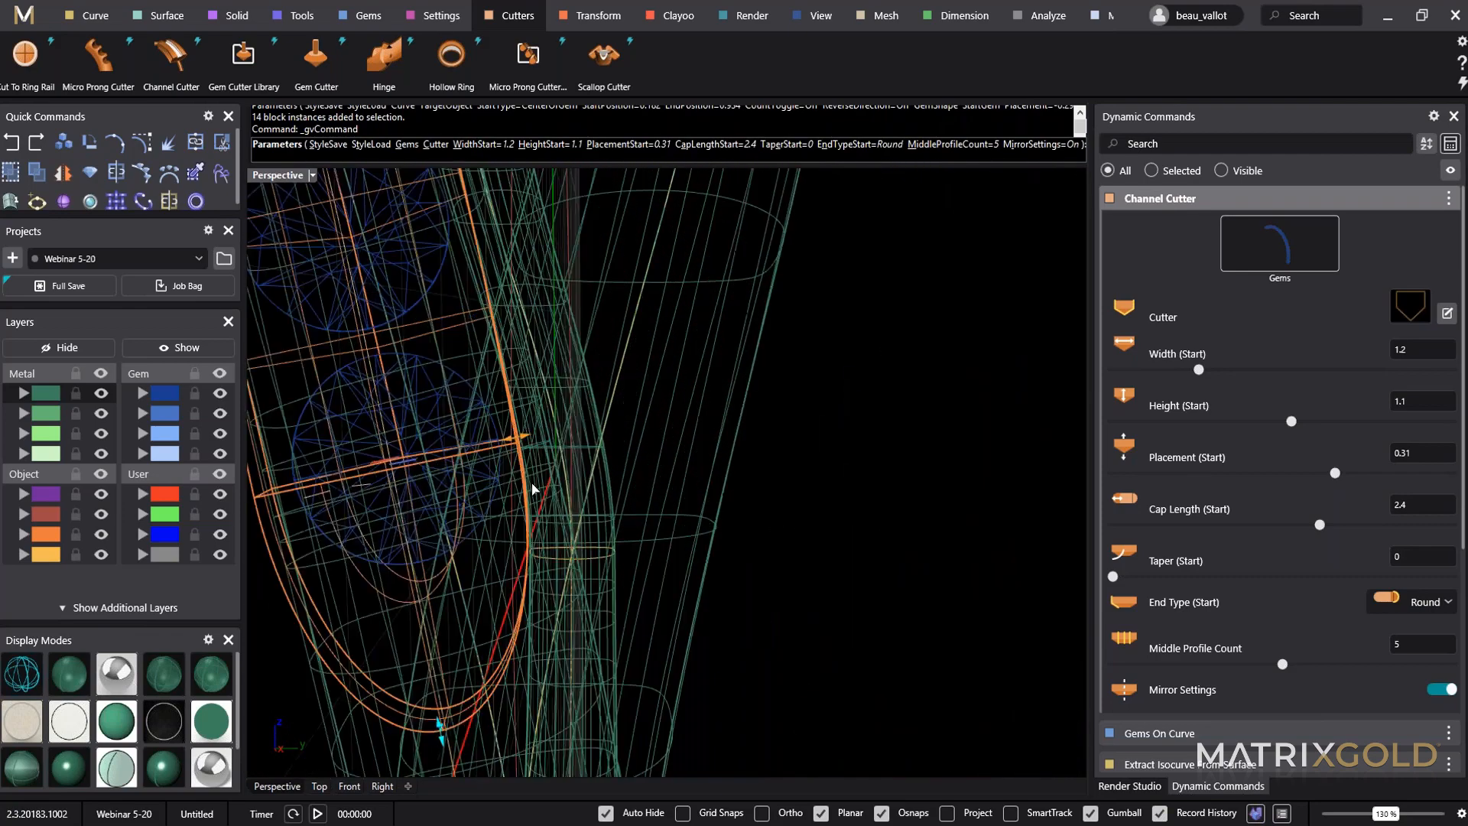
pyautogui.moveTo(516, 416); pyautogui.dragTo(495, 428)
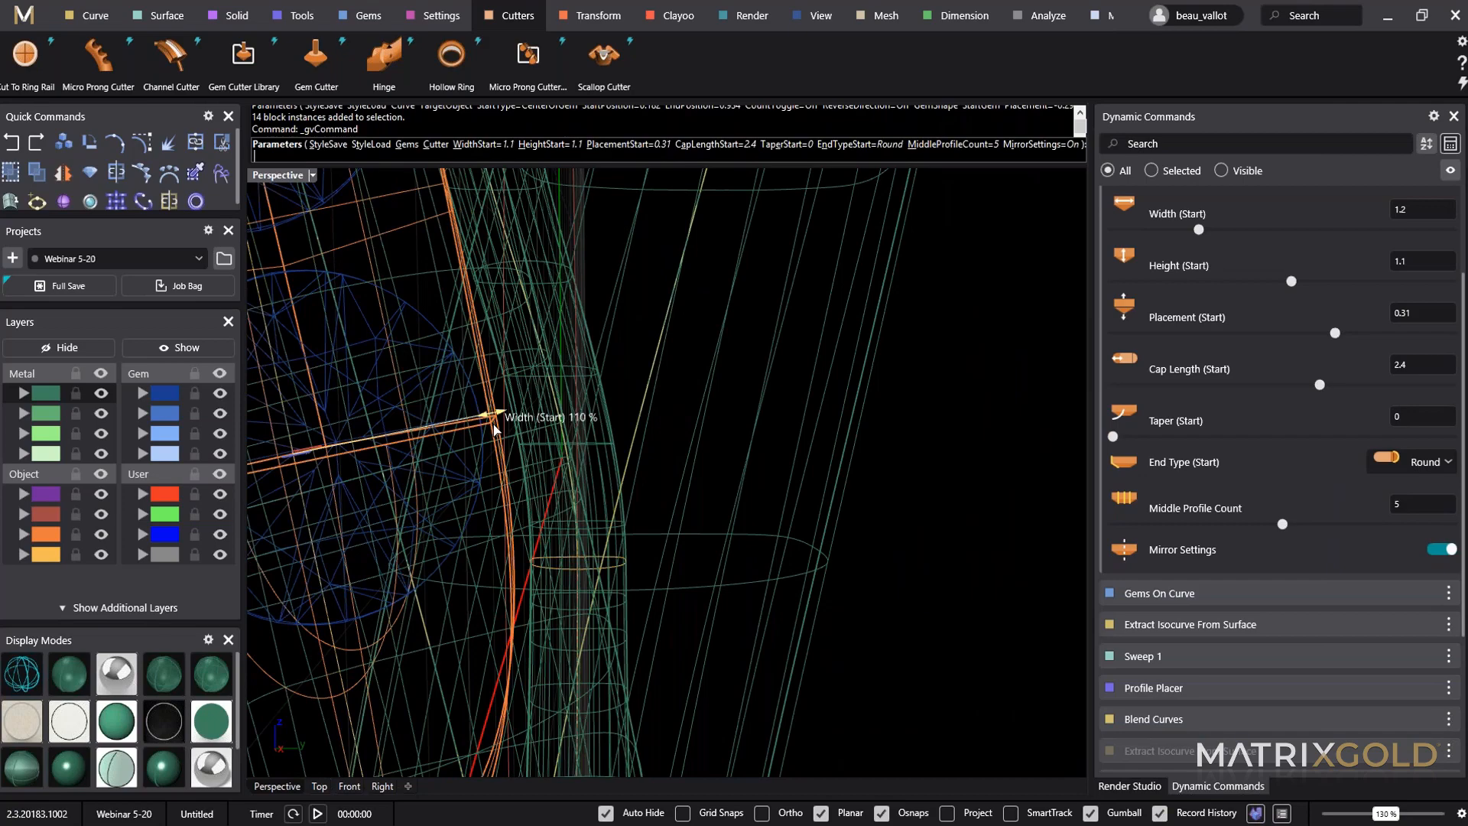
# Return to the shaded display and lower the cutter's start placement to about 0.25.
pyautogui.scroll(-10, 495, 428)
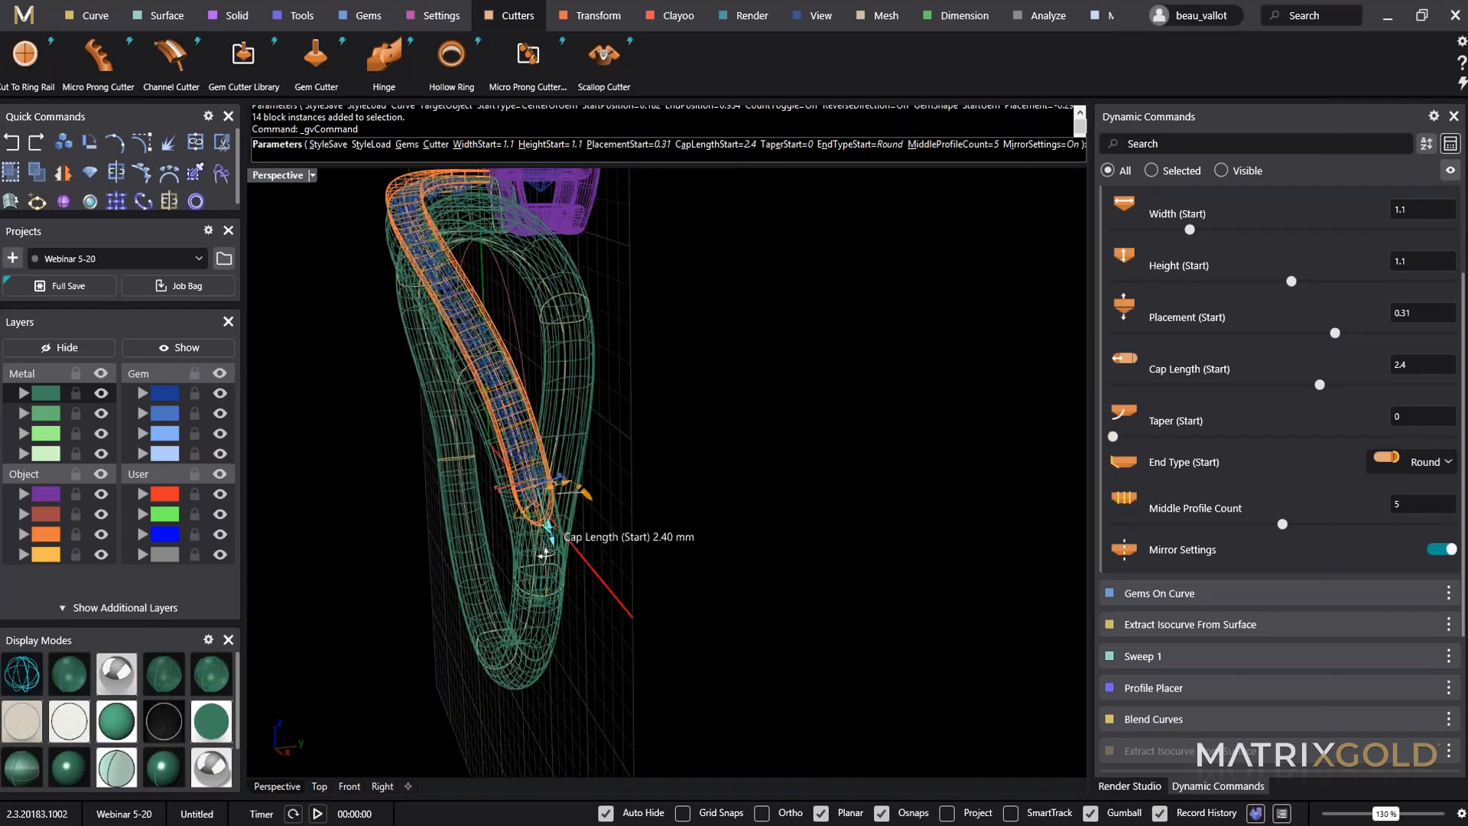
pyautogui.moveTo(544, 555); pyautogui.dragTo(673, 604, button='right')
pyautogui.click(164, 769)
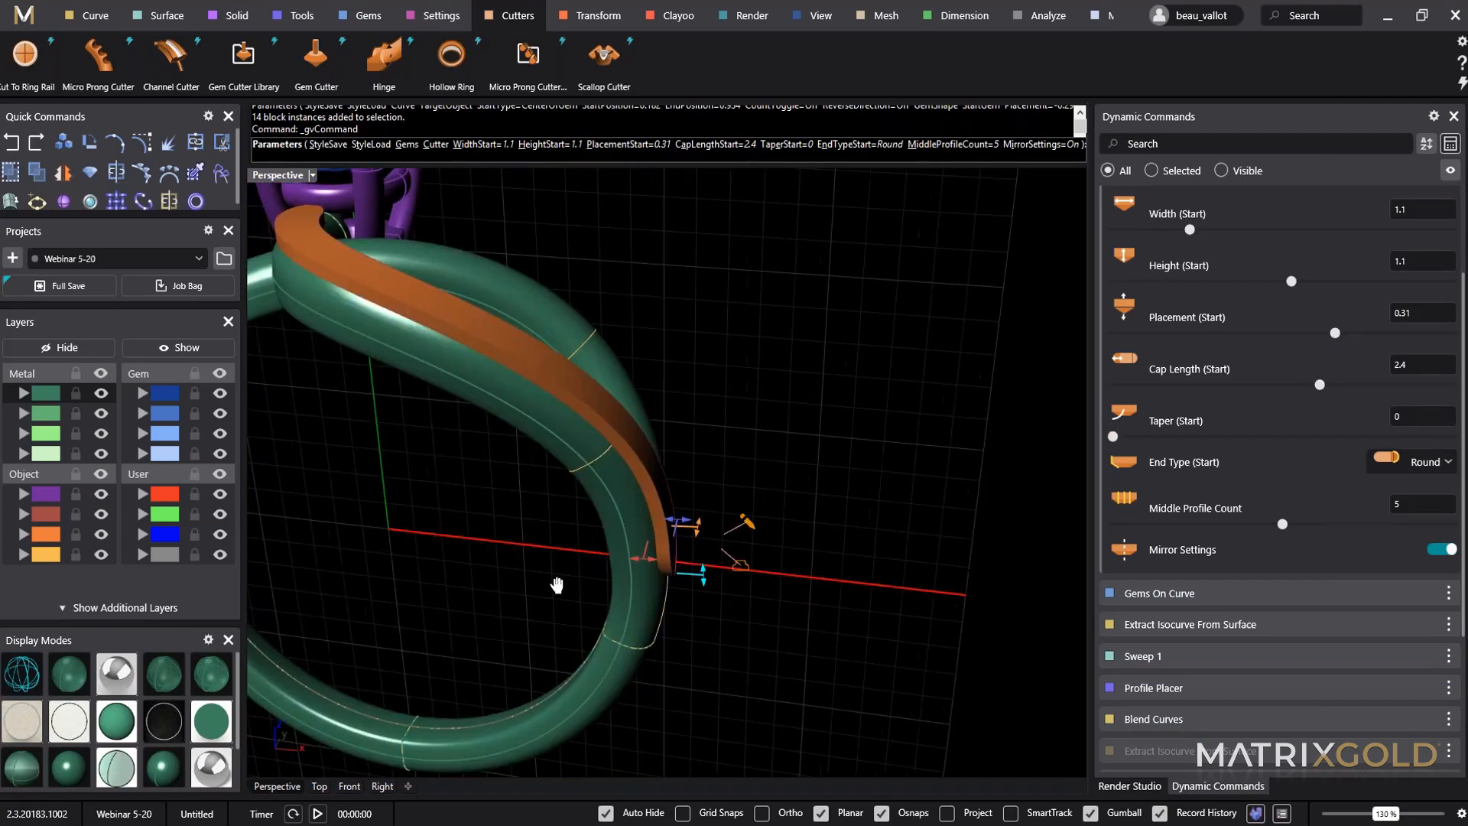
pyautogui.keyDown('shift'); pyautogui.moveTo(557, 585); pyautogui.dragTo(777, 516, button='right'); pyautogui.keyUp('shift')
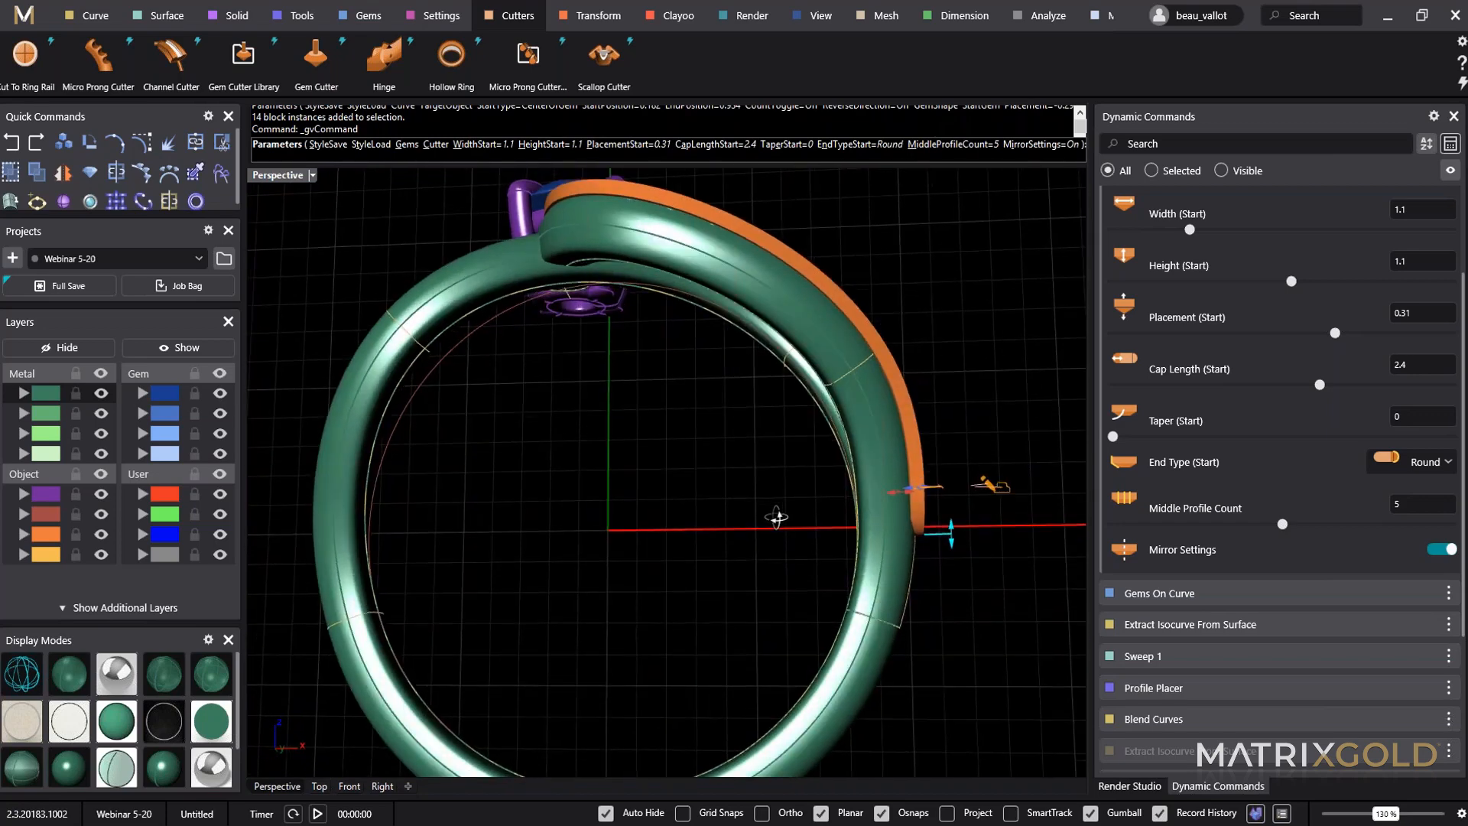
pyautogui.scroll(4, 879, 509)
pyautogui.moveTo(820, 456); pyautogui.dragTo(822, 465)
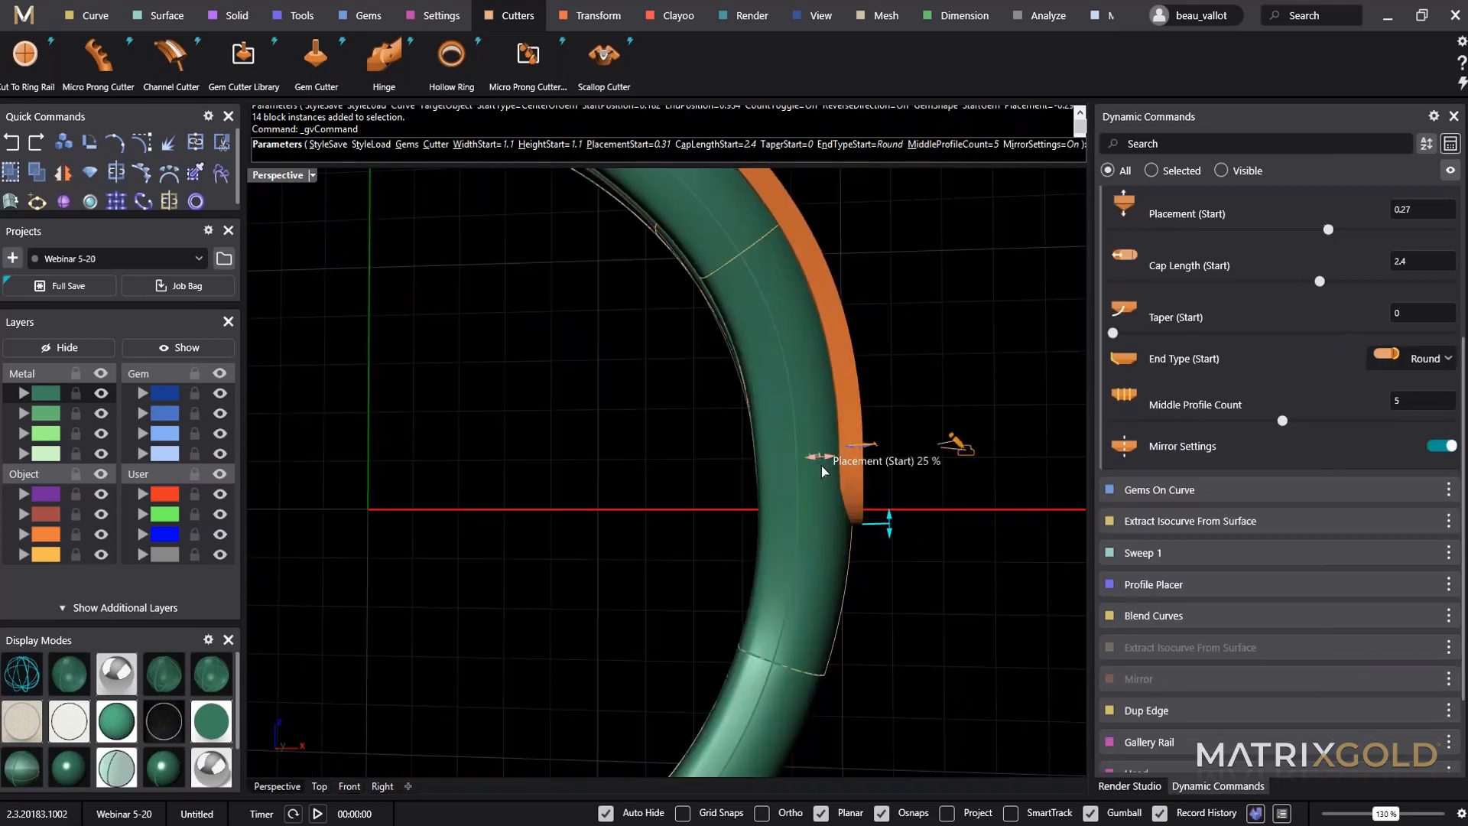
# Finish the channel cutter along the diamond row and check how it sits against the whole ring.
pyautogui.rightClick(525, 470)
pyautogui.keyDown('shift'); pyautogui.moveTo(479, 482); pyautogui.dragTo(678, 661, button='right'); pyautogui.keyUp('shift')
pyautogui.scroll(-4, 707, 554)
pyautogui.click(664, 315)
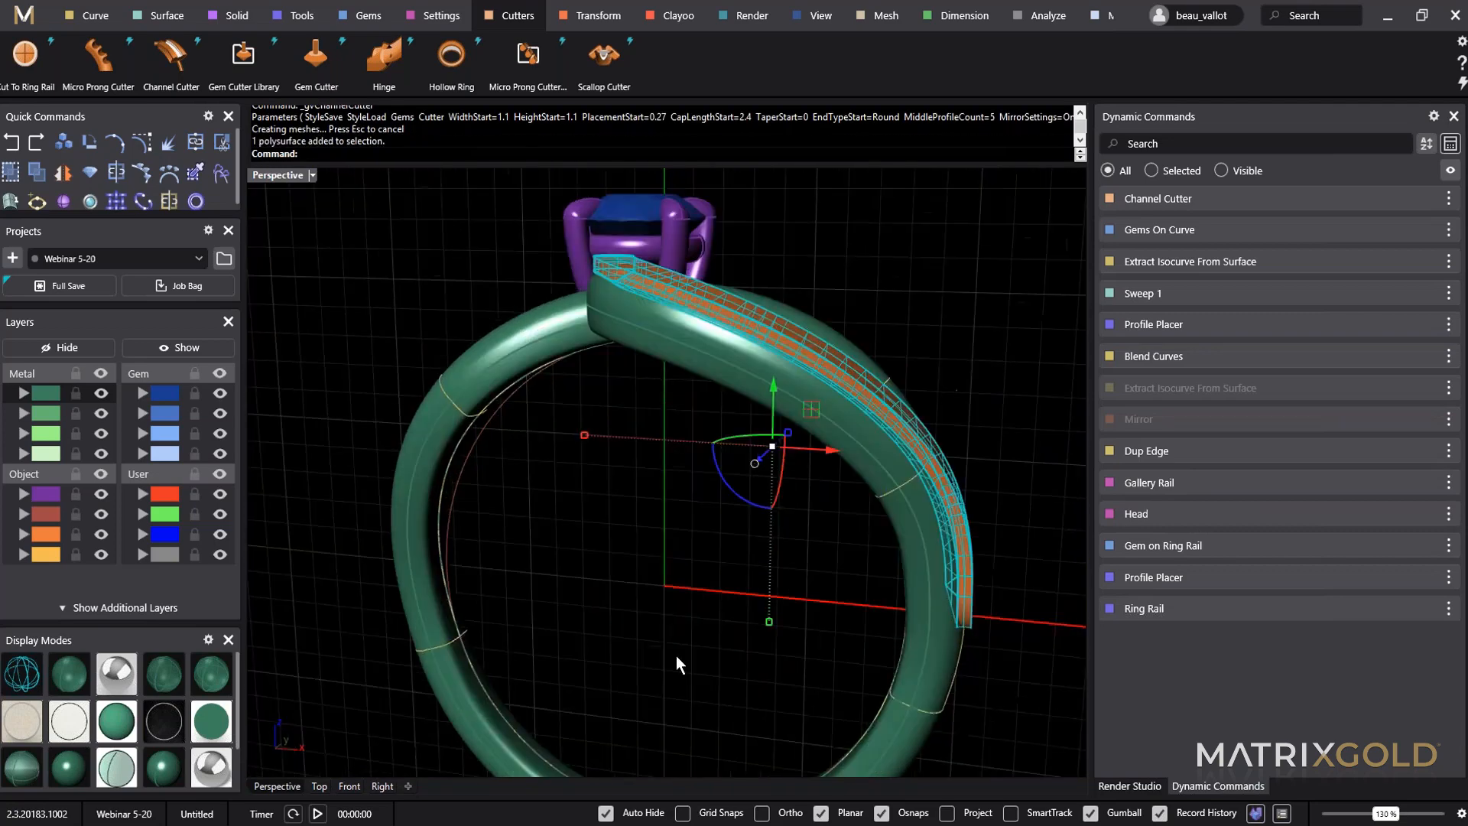
pyautogui.click(677, 660)
# Subtract the channel cutter from the bypass shank with Boolean Difference.
pyautogui.click(234, 23)
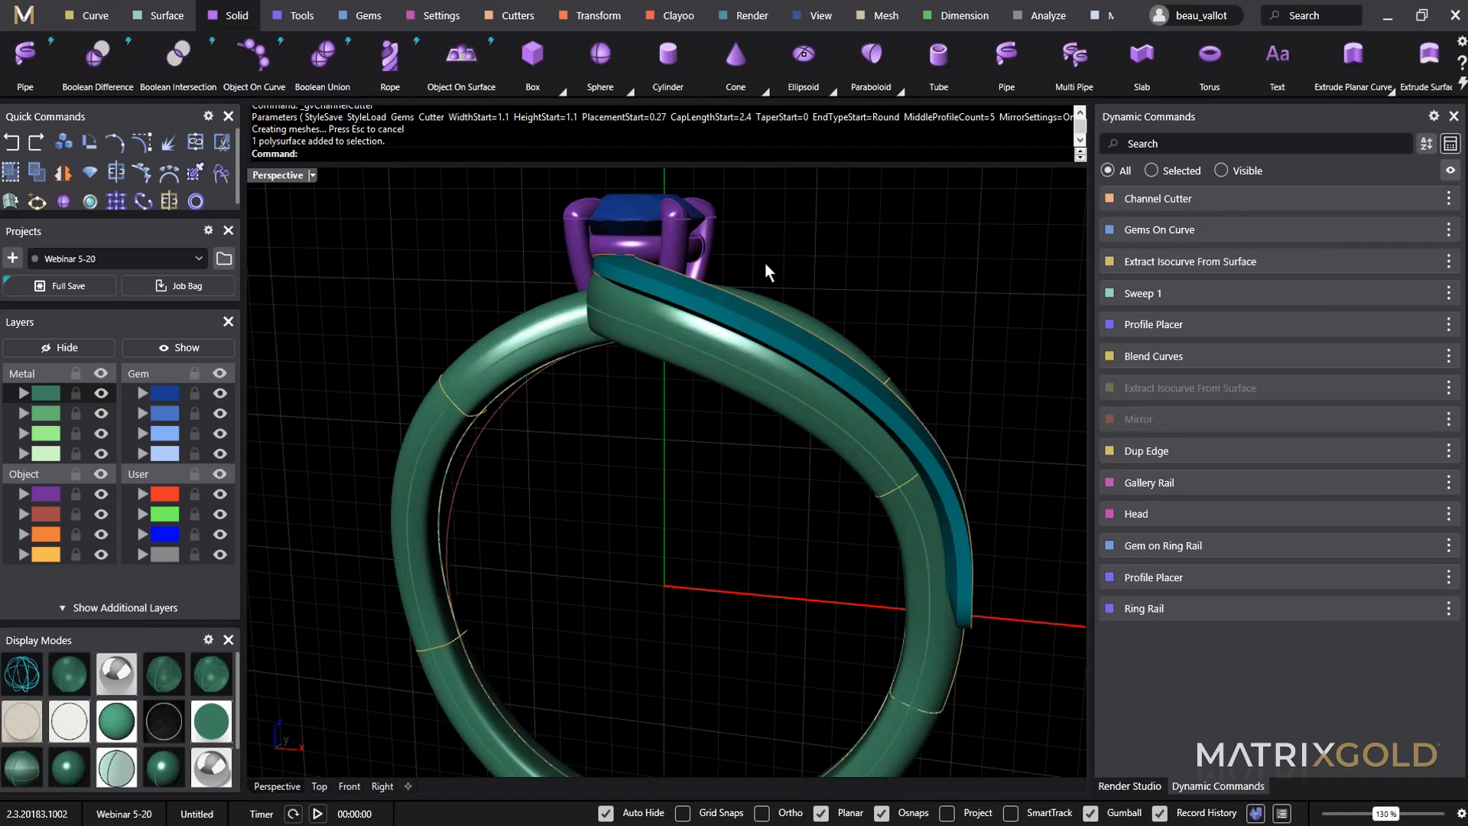
pyautogui.click(112, 54)
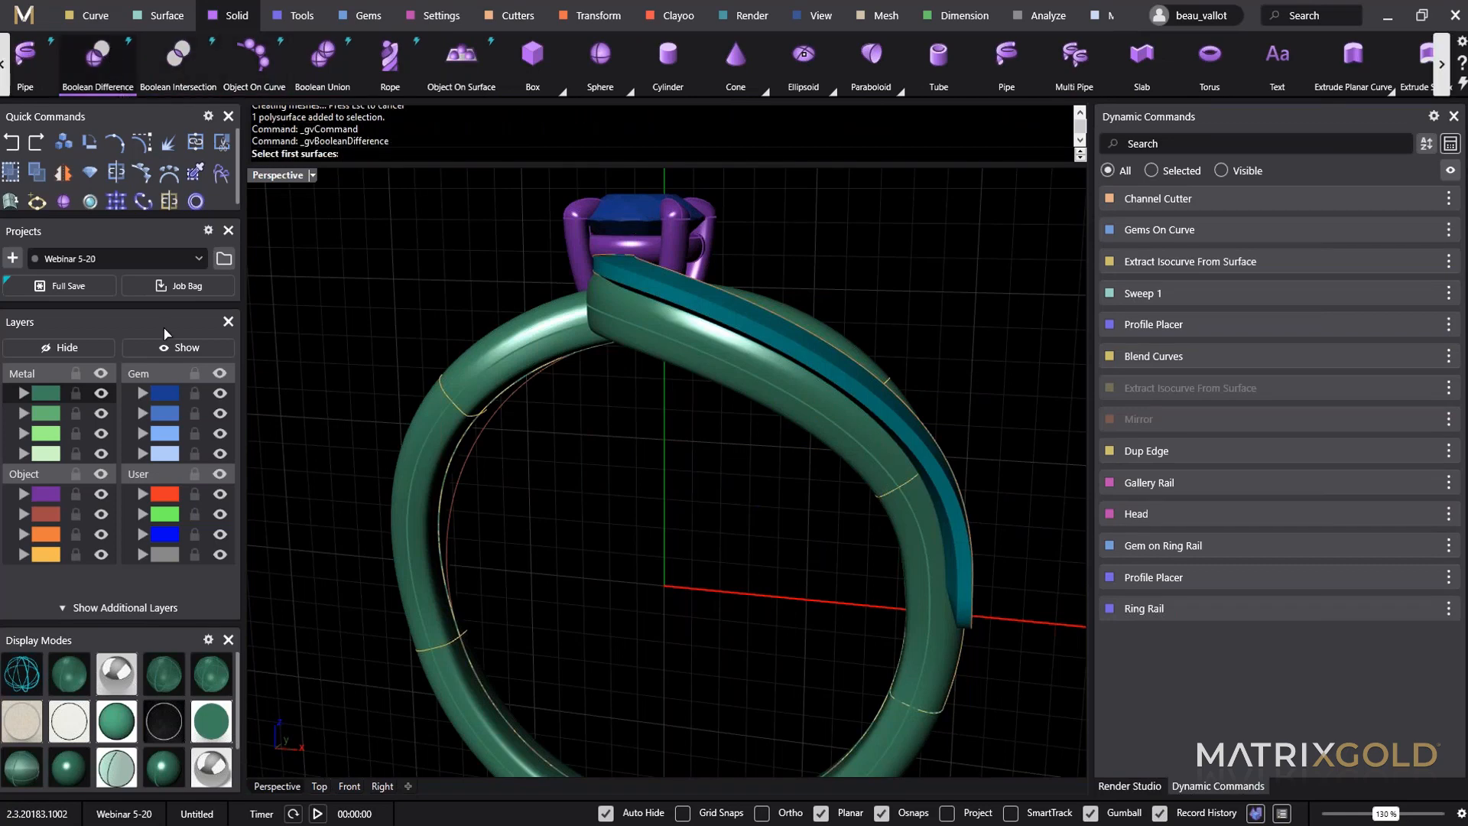
pyautogui.click(673, 365)
pyautogui.moveTo(646, 512); pyautogui.dragTo(512, 297, button='right')
pyautogui.press('Return')
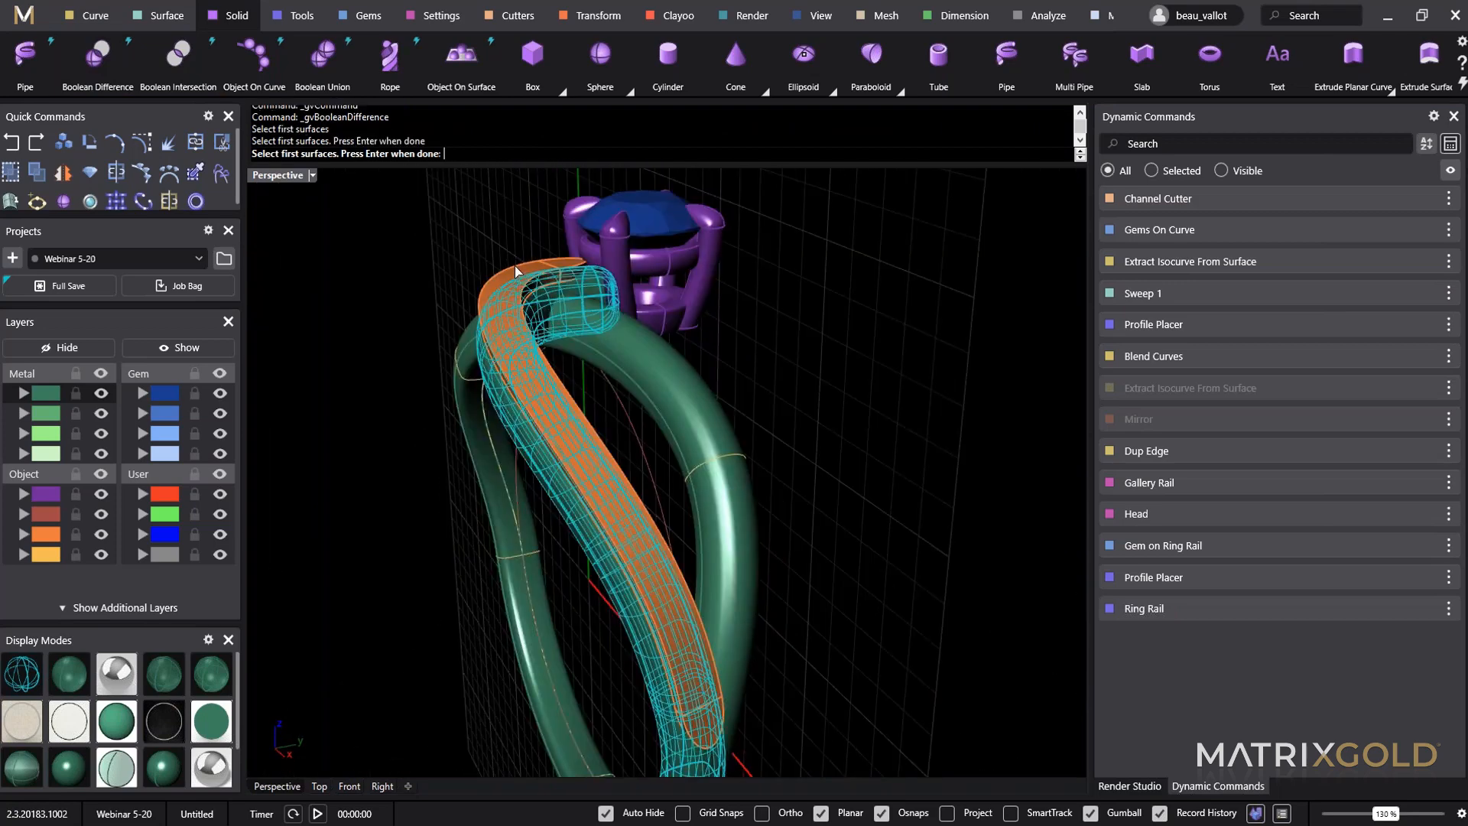
pyautogui.click(515, 265)
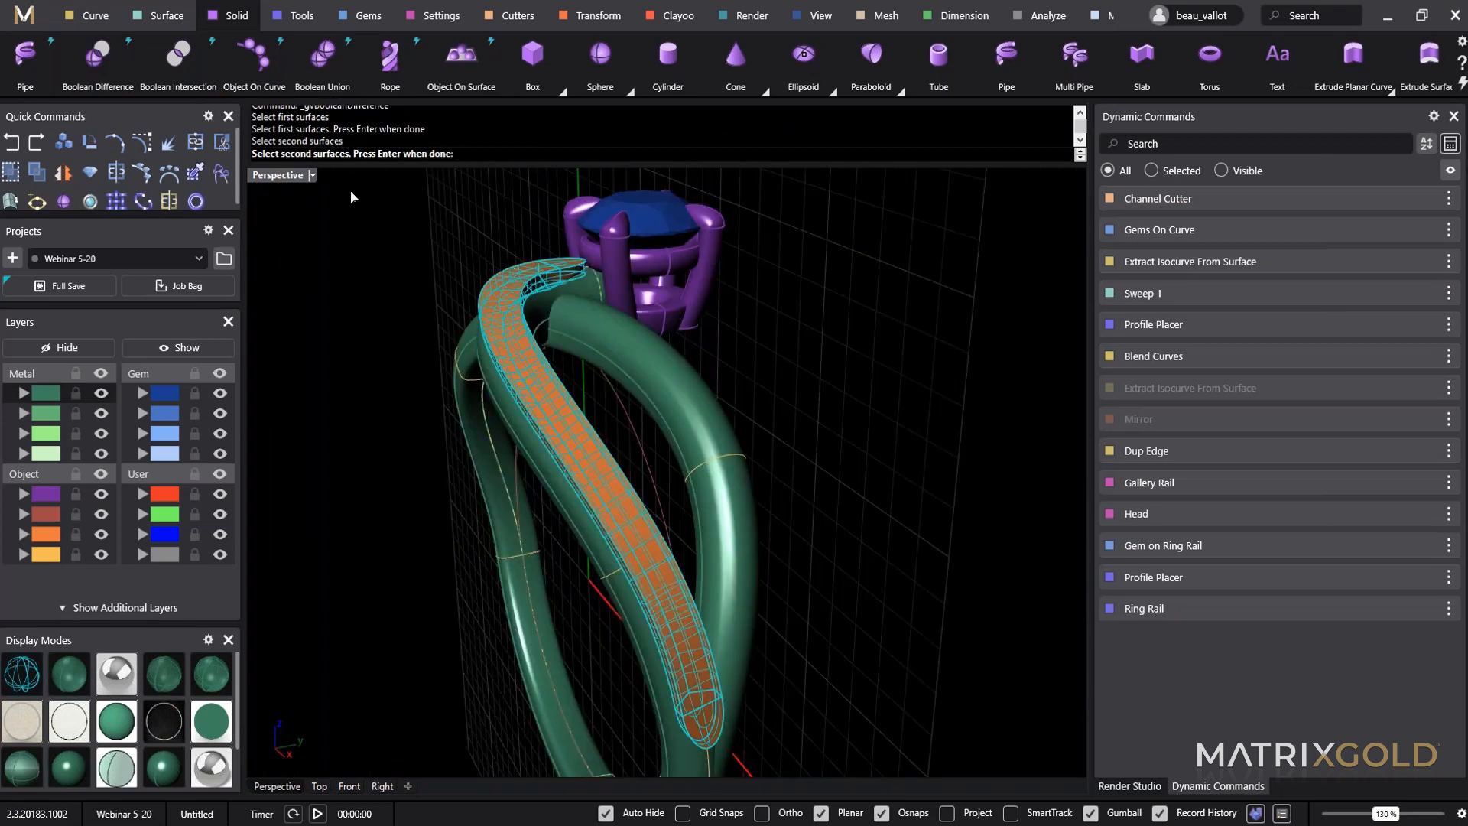
pyautogui.press('Return')
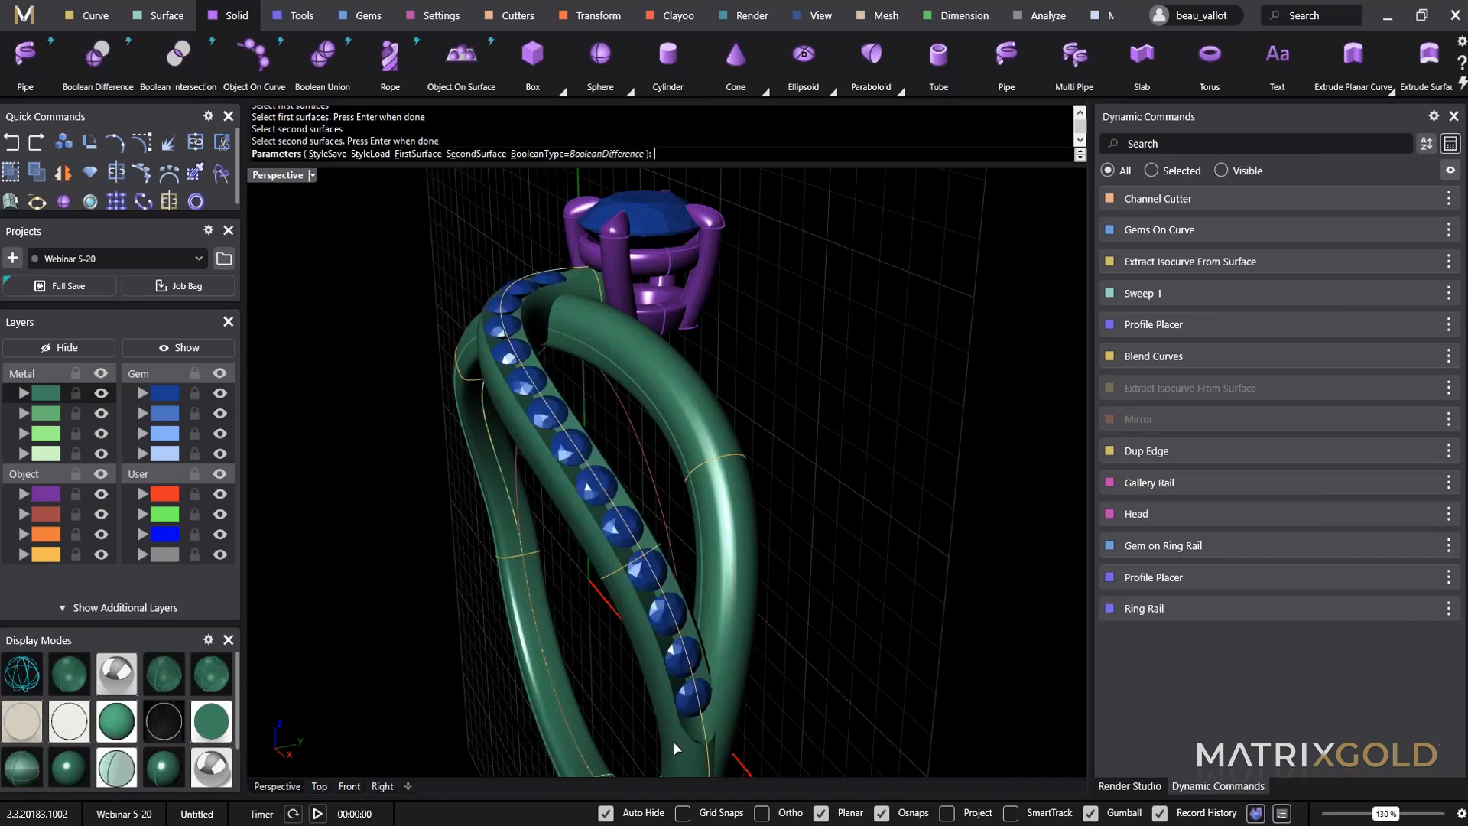
pyautogui.moveTo(676, 748); pyautogui.dragTo(442, 510, button='right')
pyautogui.press('Return')
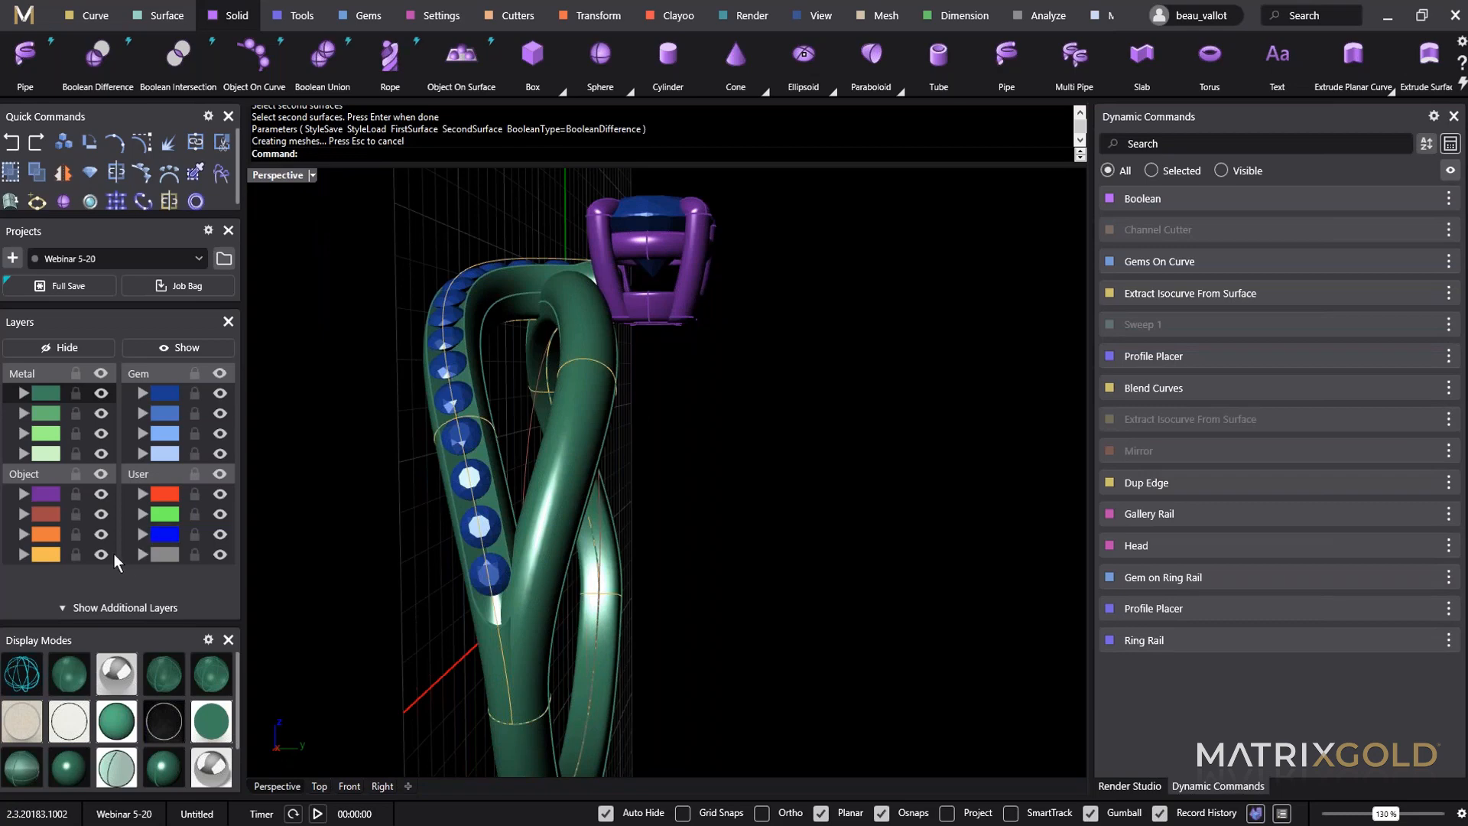
# Hide the light-orange object layer with the profile curves and inspect the cut channel around the small diamonds.
pyautogui.click(101, 554)
pyautogui.moveTo(269, 540); pyautogui.dragTo(991, 661, button='right')
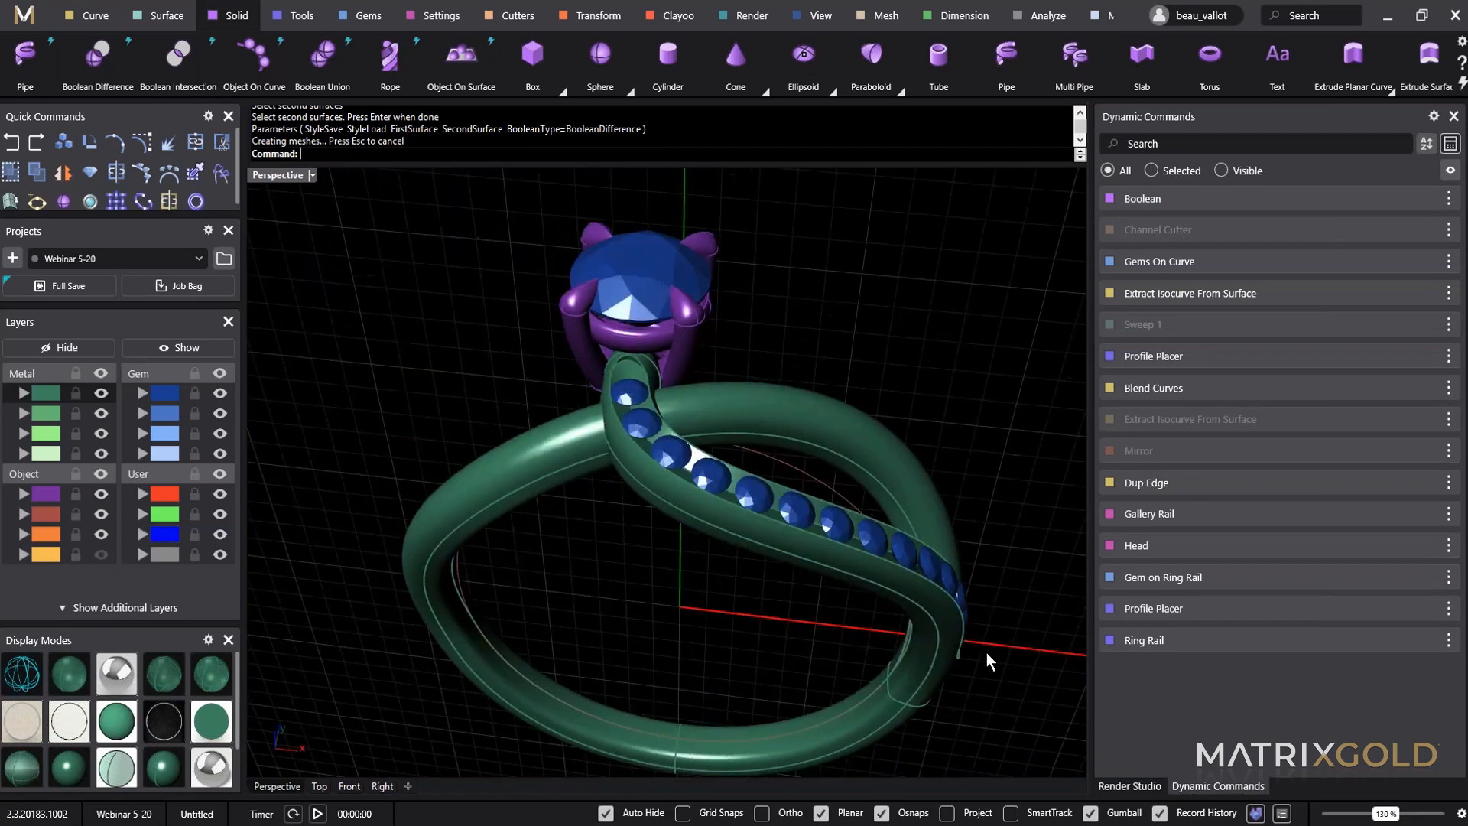
pyautogui.moveTo(964, 598); pyautogui.dragTo(757, 458, button='right')
pyautogui.scroll(5, 516, 540)
# Select the row of small diamonds in the channel and add prongs to them with Prong Placer.
pyautogui.click(516, 539)
pyautogui.scroll(-5, 639, 501)
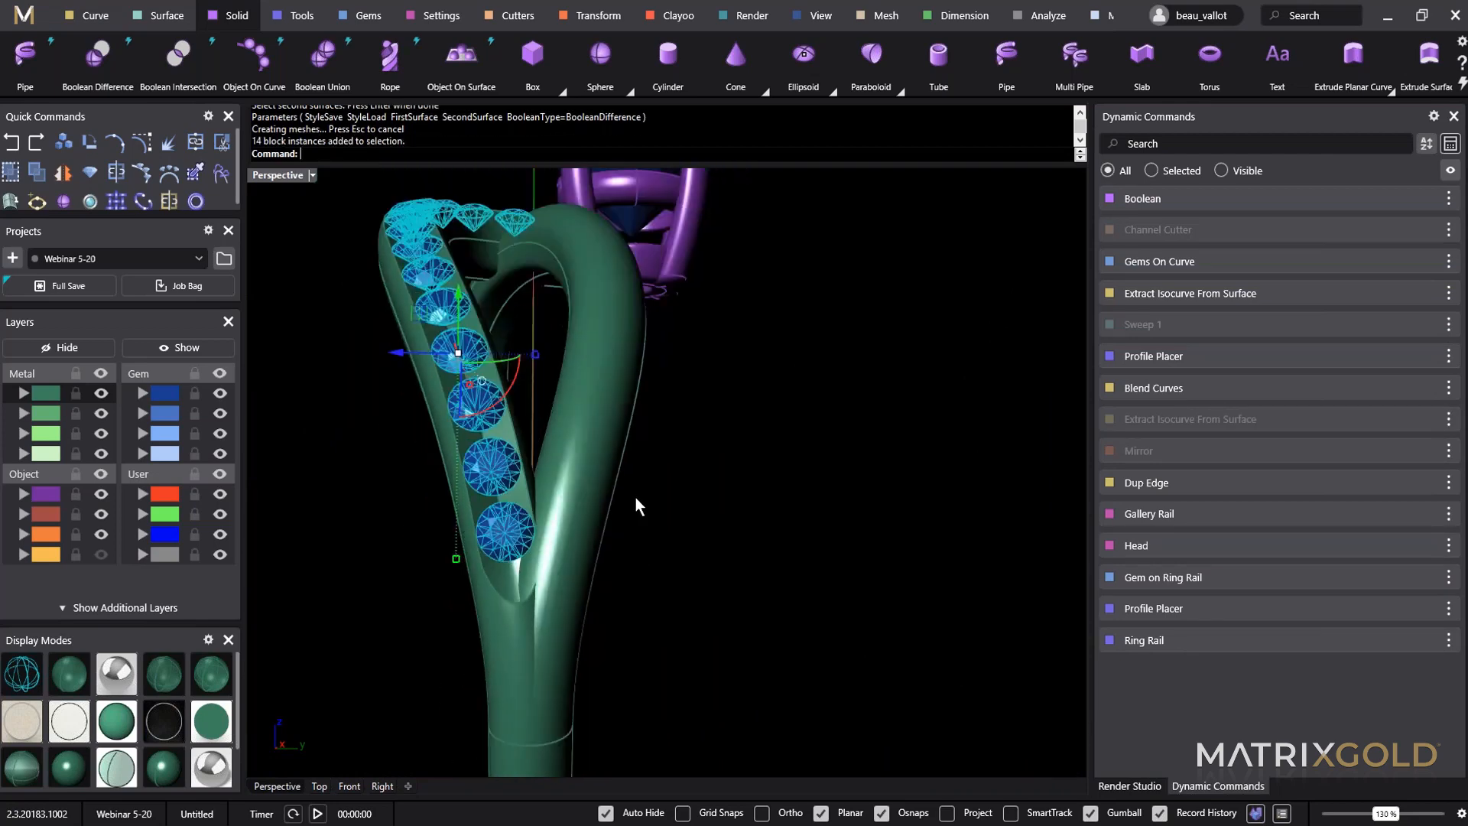
pyautogui.moveTo(640, 500); pyautogui.dragTo(711, 597, button='right')
pyautogui.click(453, 23)
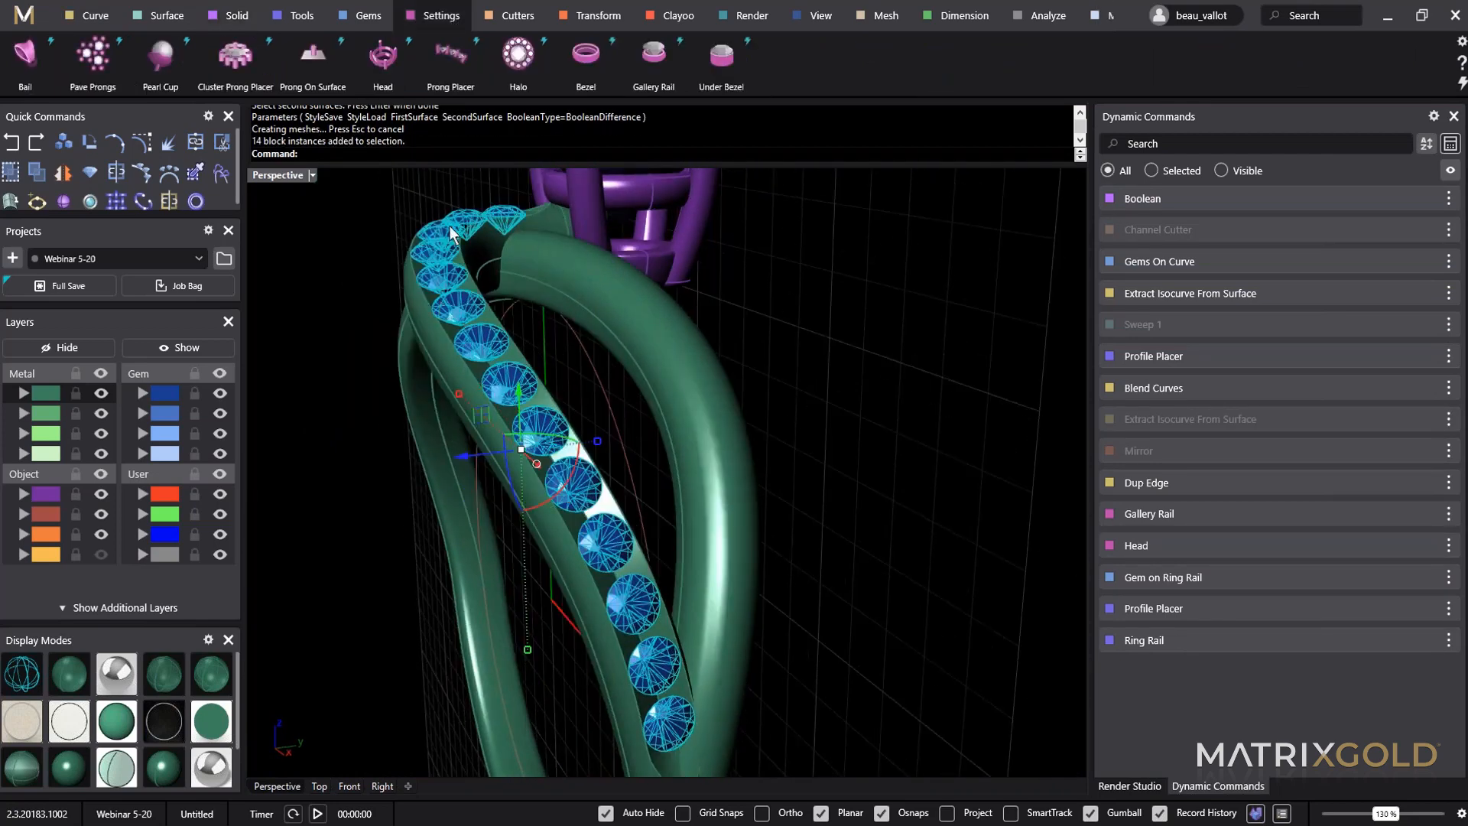
pyautogui.click(451, 55)
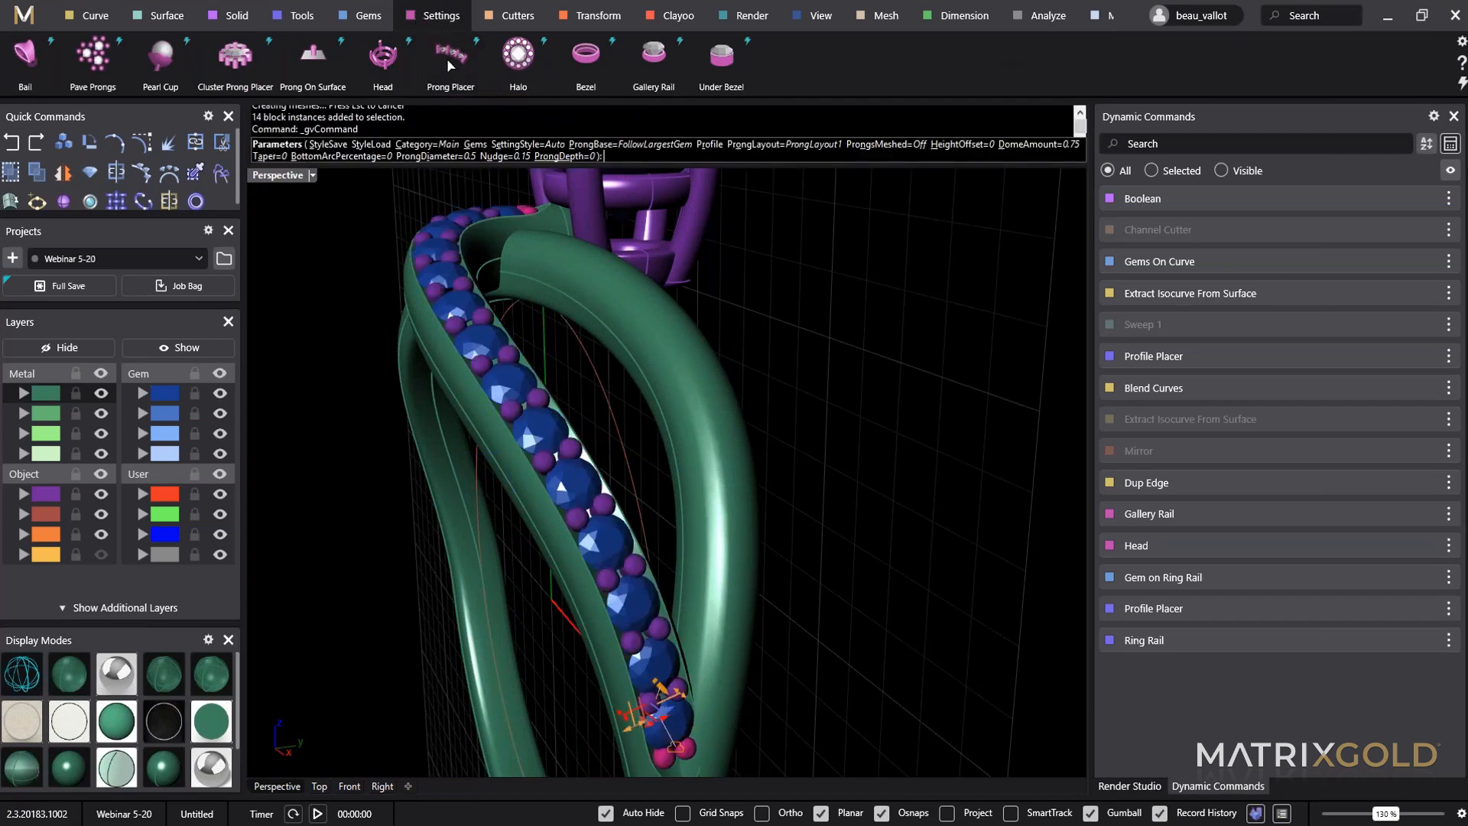
# Set the small prongs' dome amount to 1, height offset to 0.1 and taper to 0.4.
pyautogui.scroll(-5, 622, 421)
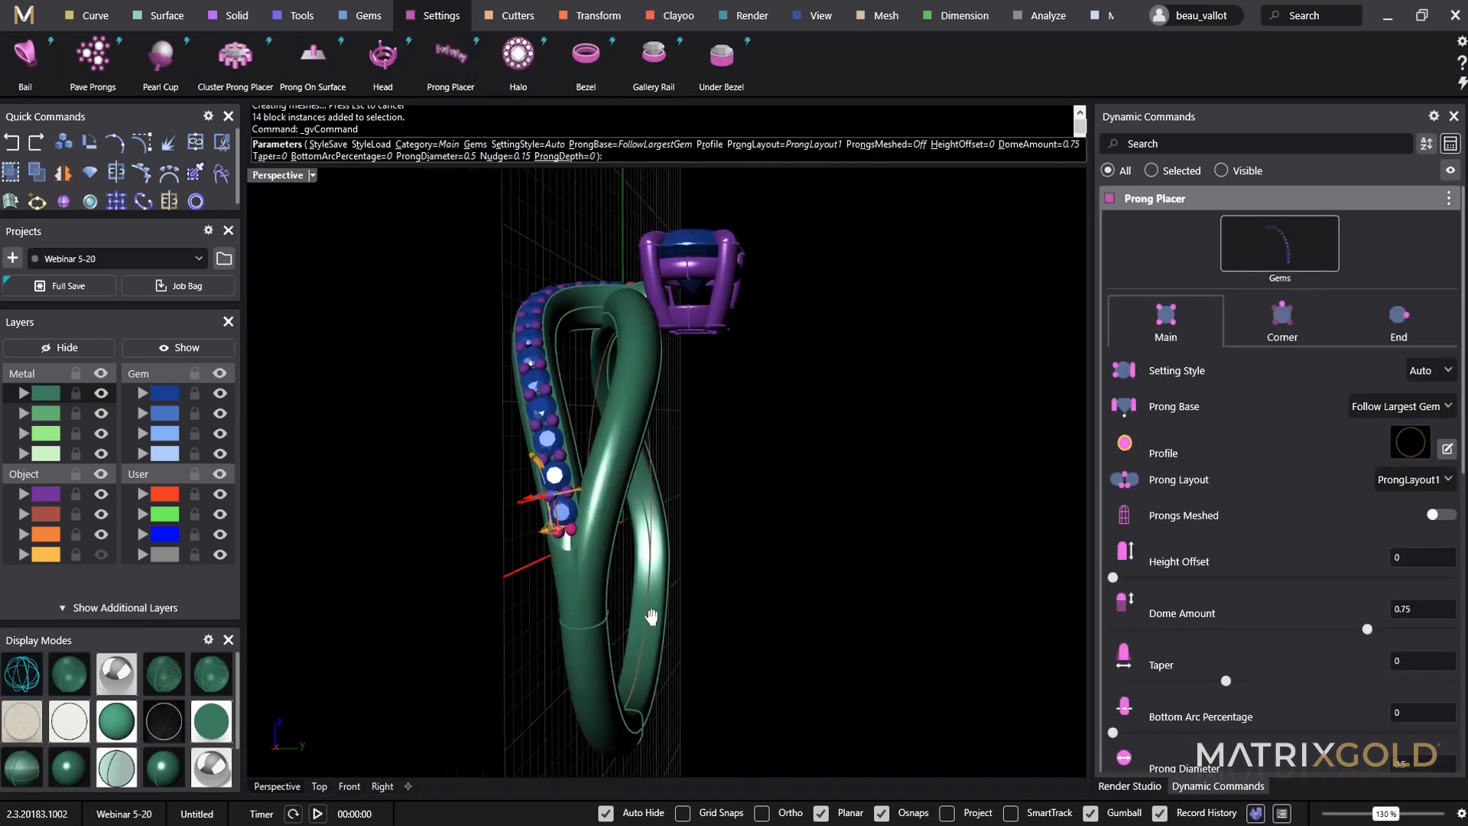
pyautogui.scroll(5, 623, 421)
pyautogui.moveTo(582, 497); pyautogui.dragTo(315, 541, button='right')
pyautogui.scroll(8, 384, 502)
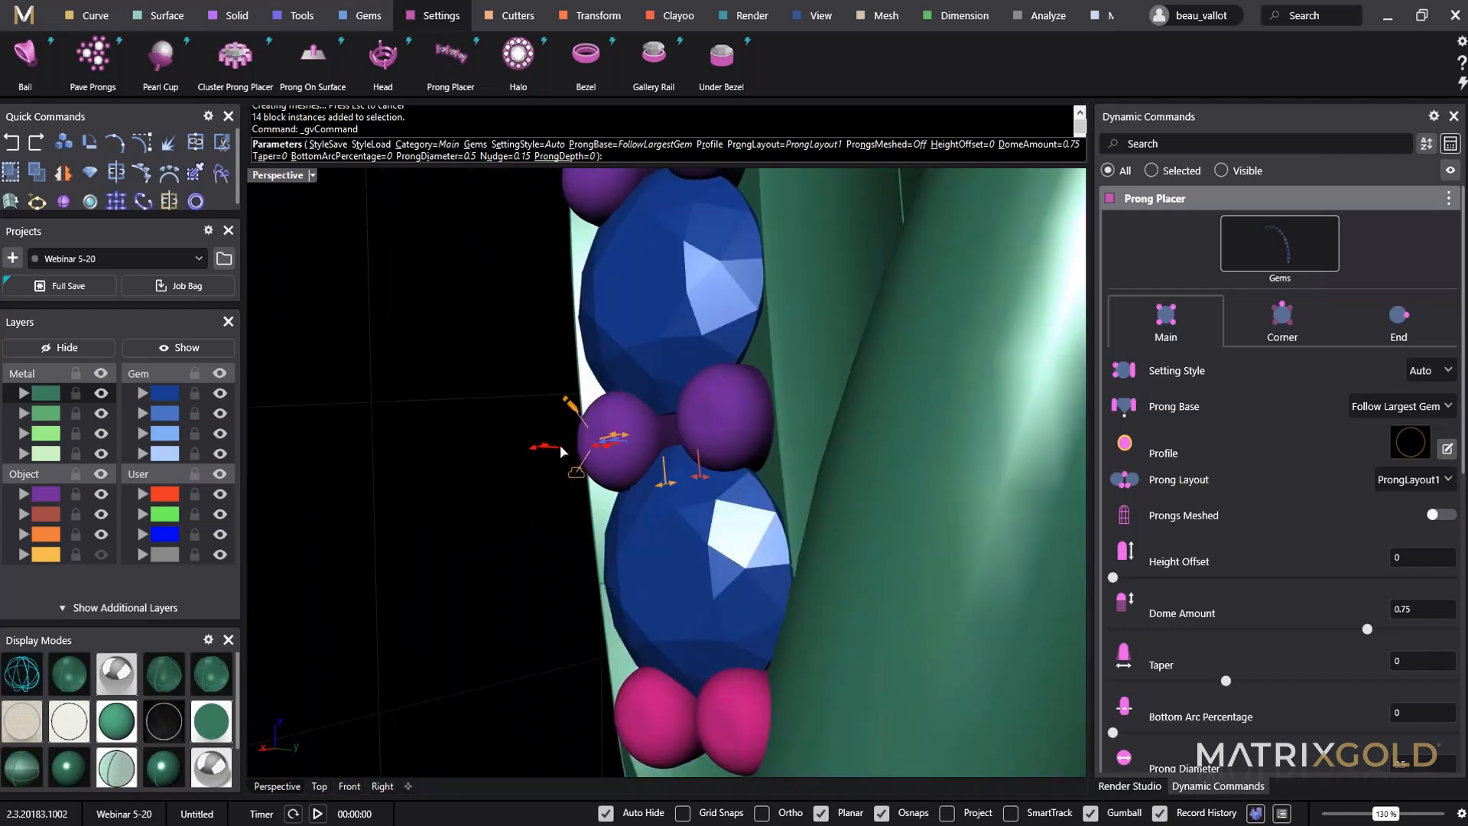
pyautogui.moveTo(552, 459); pyautogui.dragTo(632, 524, button='right')
pyautogui.scroll(5, 619, 539)
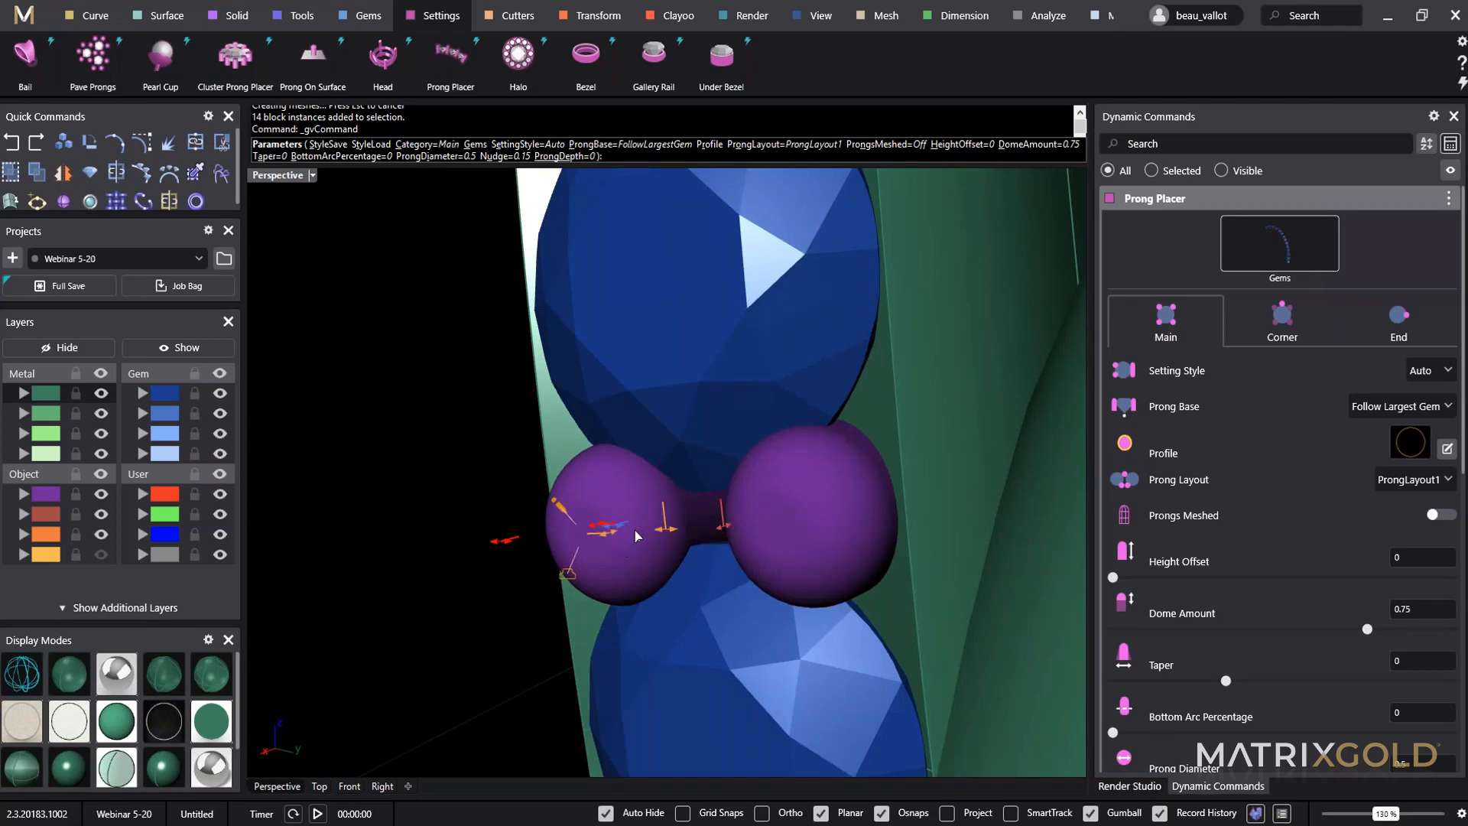
pyautogui.scroll(-8, 618, 533)
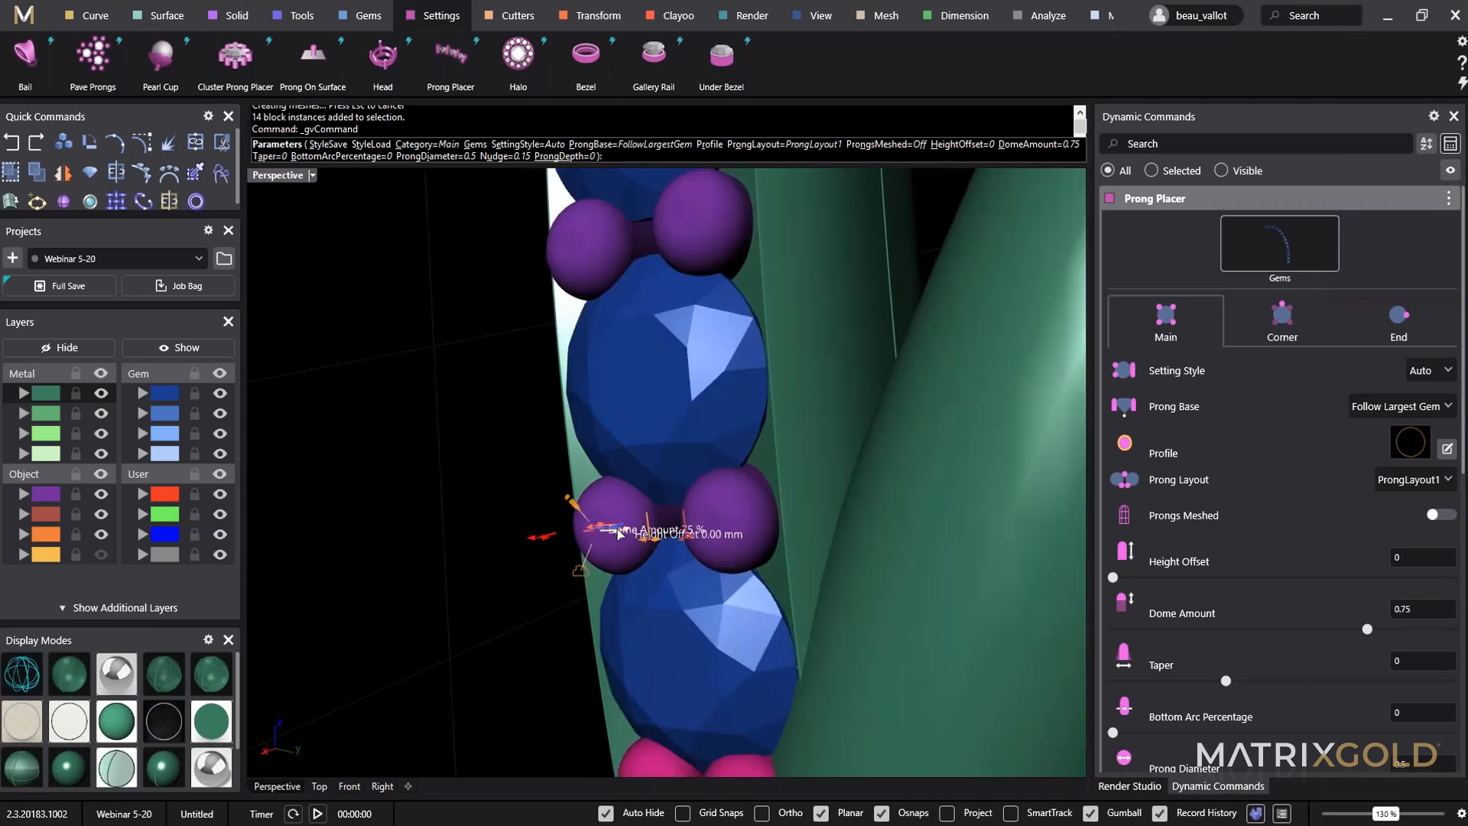
pyautogui.scroll(5, 920, 386)
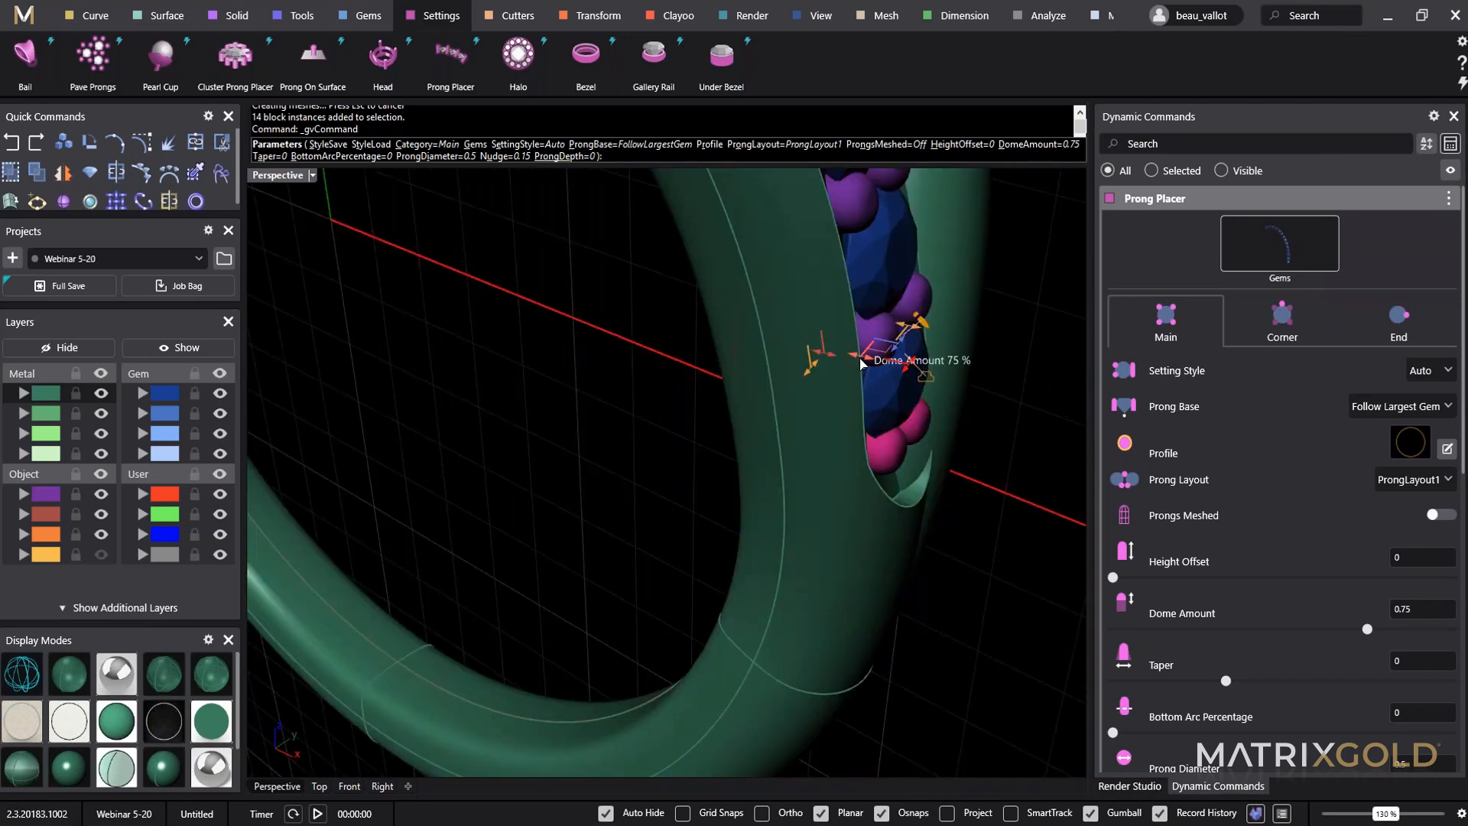
pyautogui.moveTo(850, 361); pyautogui.dragTo(820, 345)
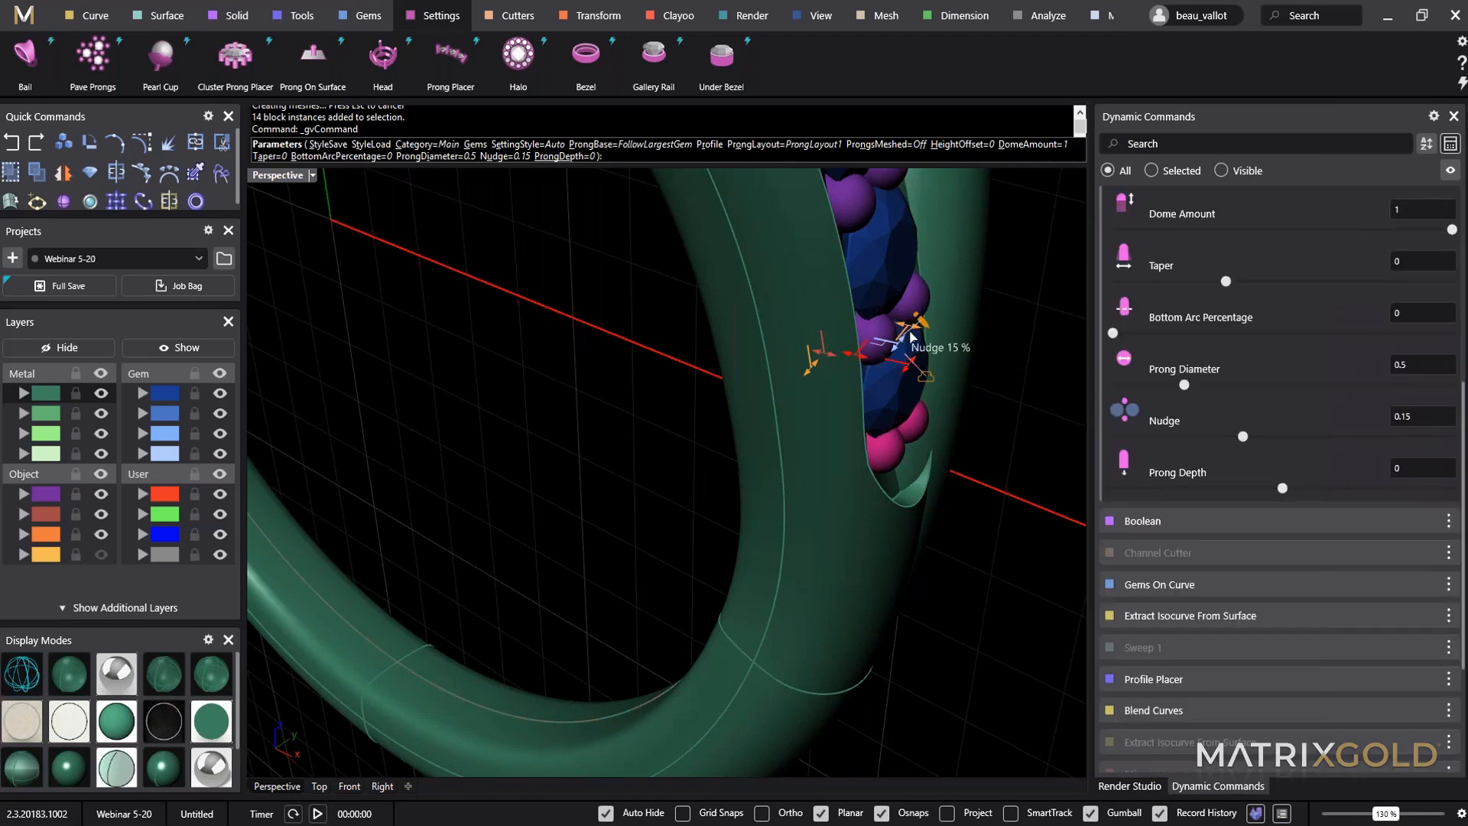
pyautogui.moveTo(917, 333); pyautogui.dragTo(807, 381)
# Reduce the small prongs' nudge to 0.09 and their diameter to 0.46 mm.
pyautogui.scroll(-7, 807, 382)
pyautogui.keyDown('shift'); pyautogui.moveTo(774, 437); pyautogui.dragTo(669, 508, button='right'); pyautogui.keyUp('shift')
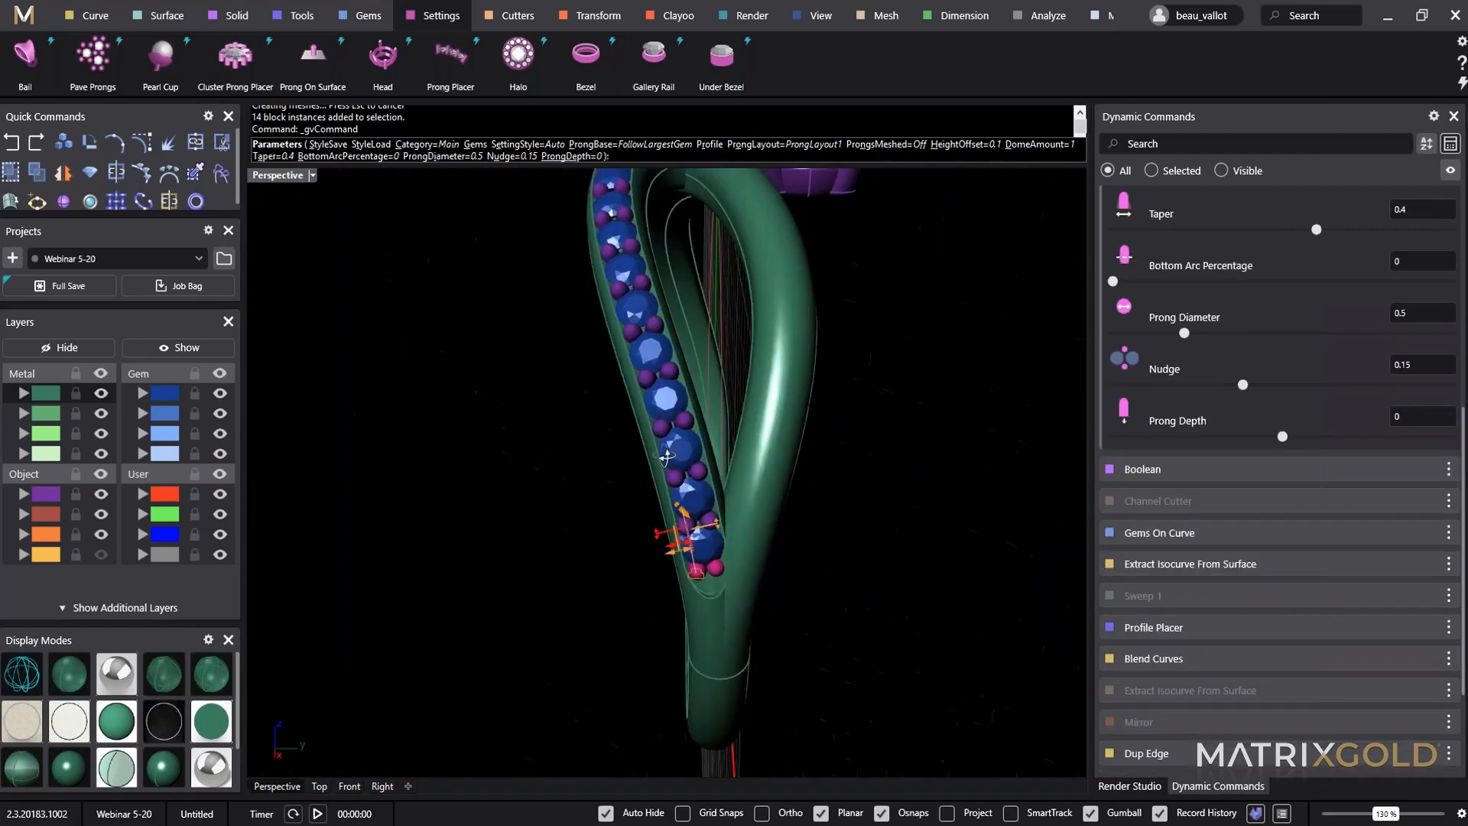
pyautogui.scroll(10, 707, 569)
pyautogui.scroll(8, 783, 637)
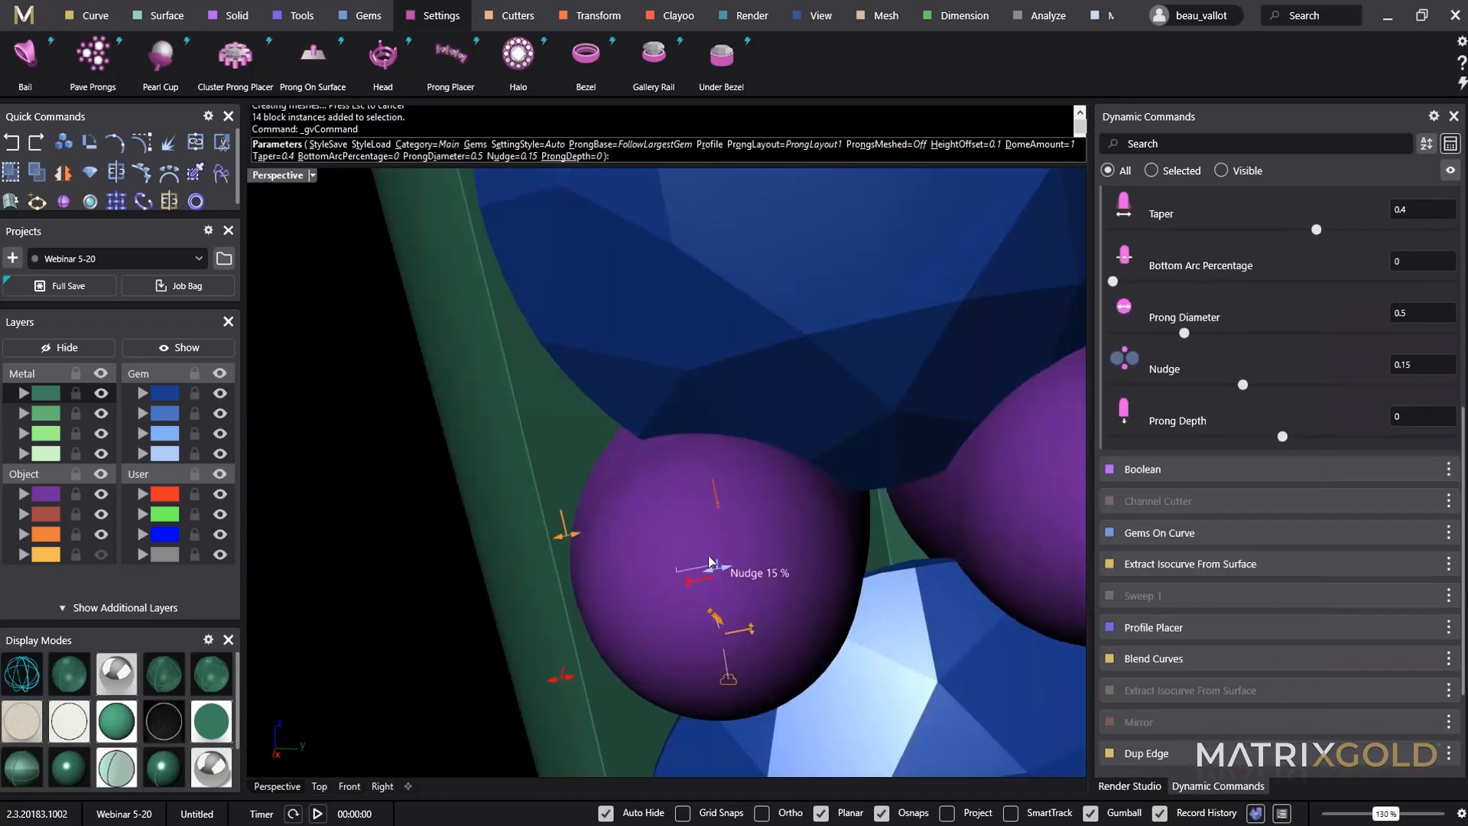
pyautogui.moveTo(707, 577); pyautogui.dragTo(704, 582)
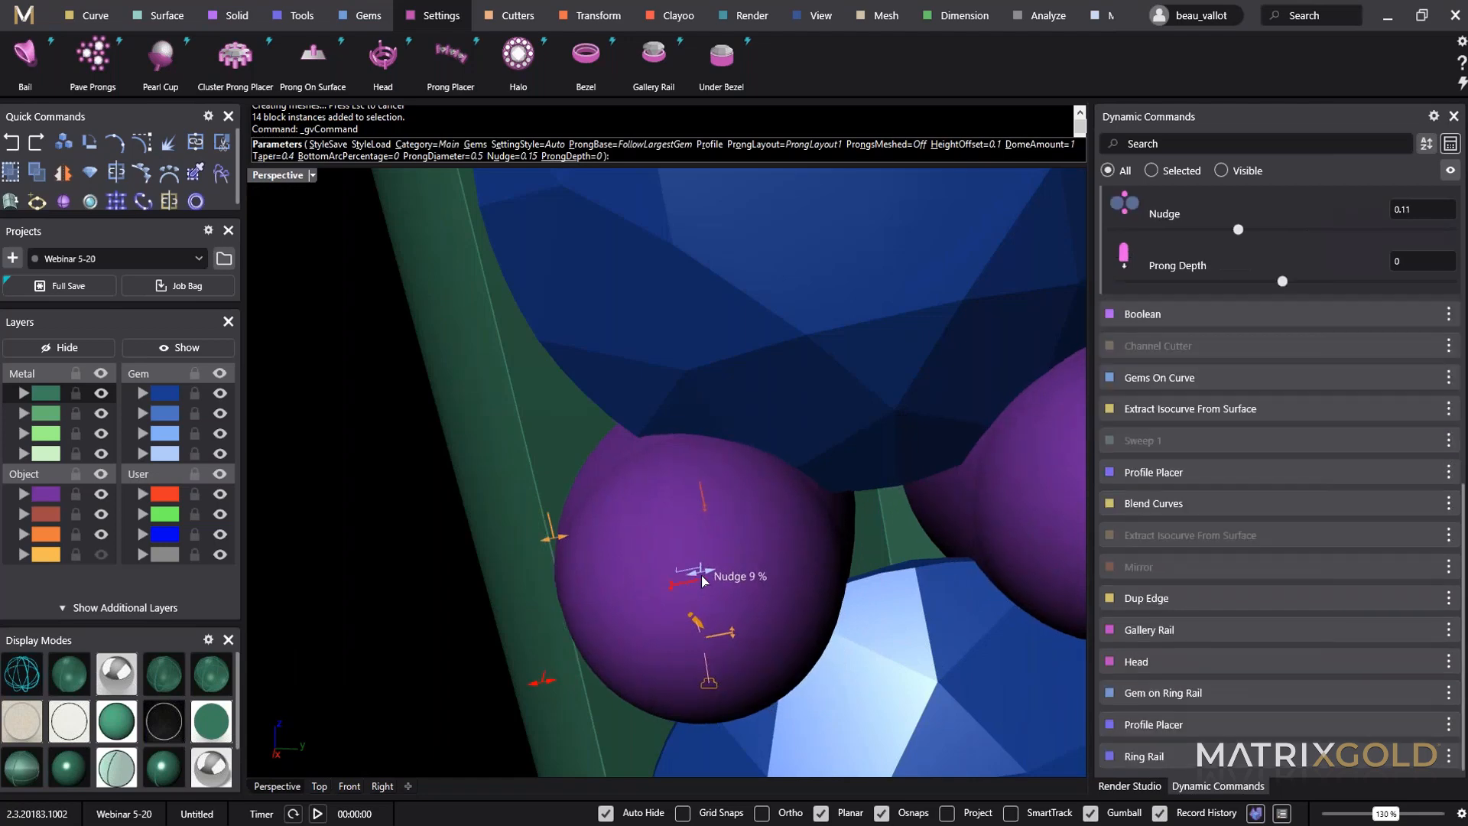
pyautogui.scroll(-8, 704, 581)
pyautogui.moveTo(732, 660)
pyautogui.mouseDown(button='right')
pyautogui.moveTo(725, 599)
pyautogui.moveTo(731, 655)
pyautogui.moveTo(728, 640)
pyautogui.mouseUp(button='right')
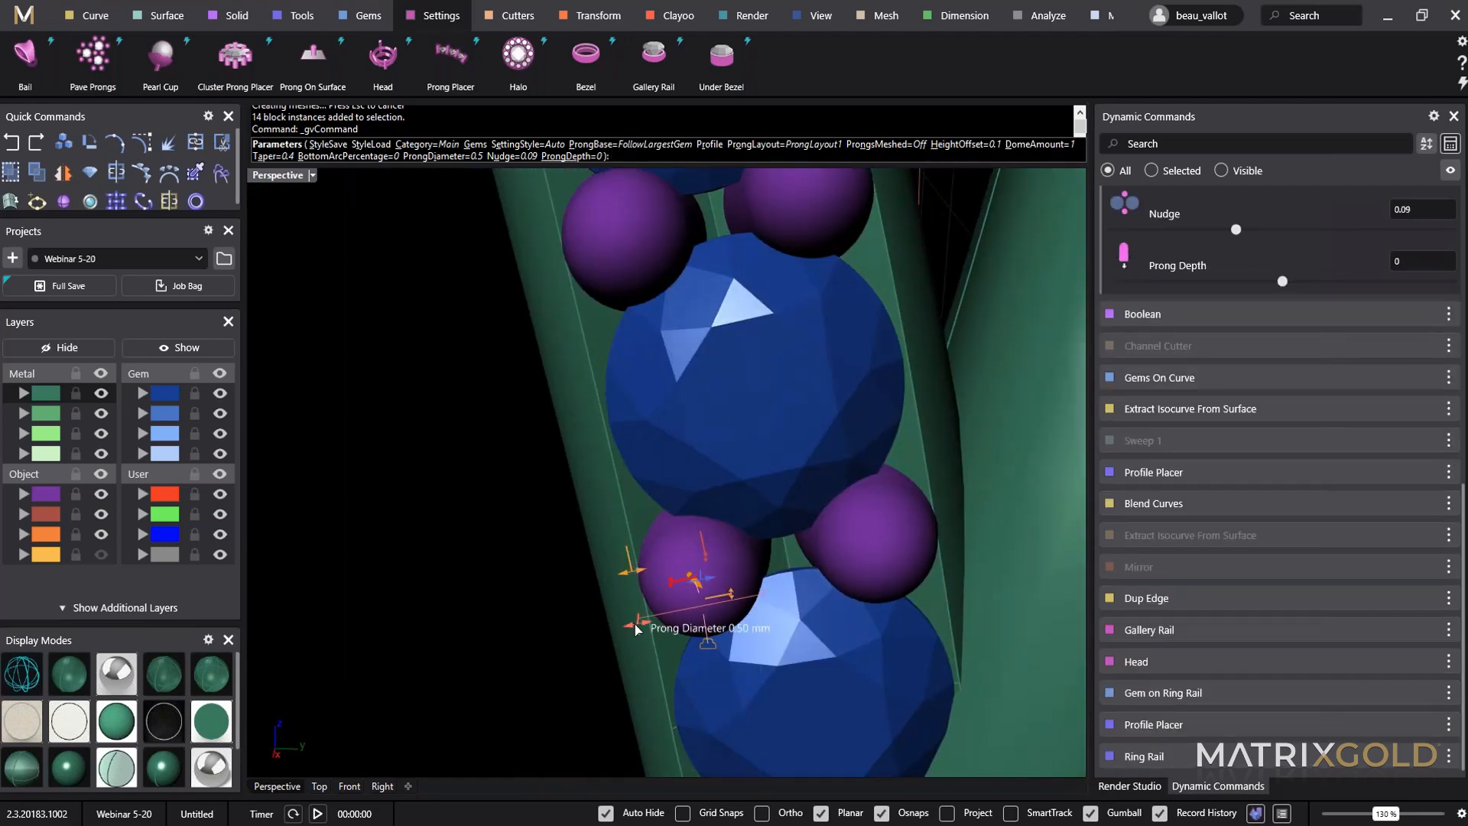
pyautogui.moveTo(635, 627); pyautogui.dragTo(650, 624)
# Check the small prongs along the shank from several sides and finish the prong placement.
pyautogui.scroll(-10, 650, 624)
pyautogui.moveTo(650, 625); pyautogui.dragTo(553, 543, button='right')
pyautogui.scroll(-6, 553, 543)
pyautogui.moveTo(649, 570); pyautogui.dragTo(856, 673, button='right')
pyautogui.scroll(5, 711, 527)
pyautogui.moveTo(734, 650); pyautogui.dragTo(586, 463, button='right')
pyautogui.scroll(-10, 586, 451)
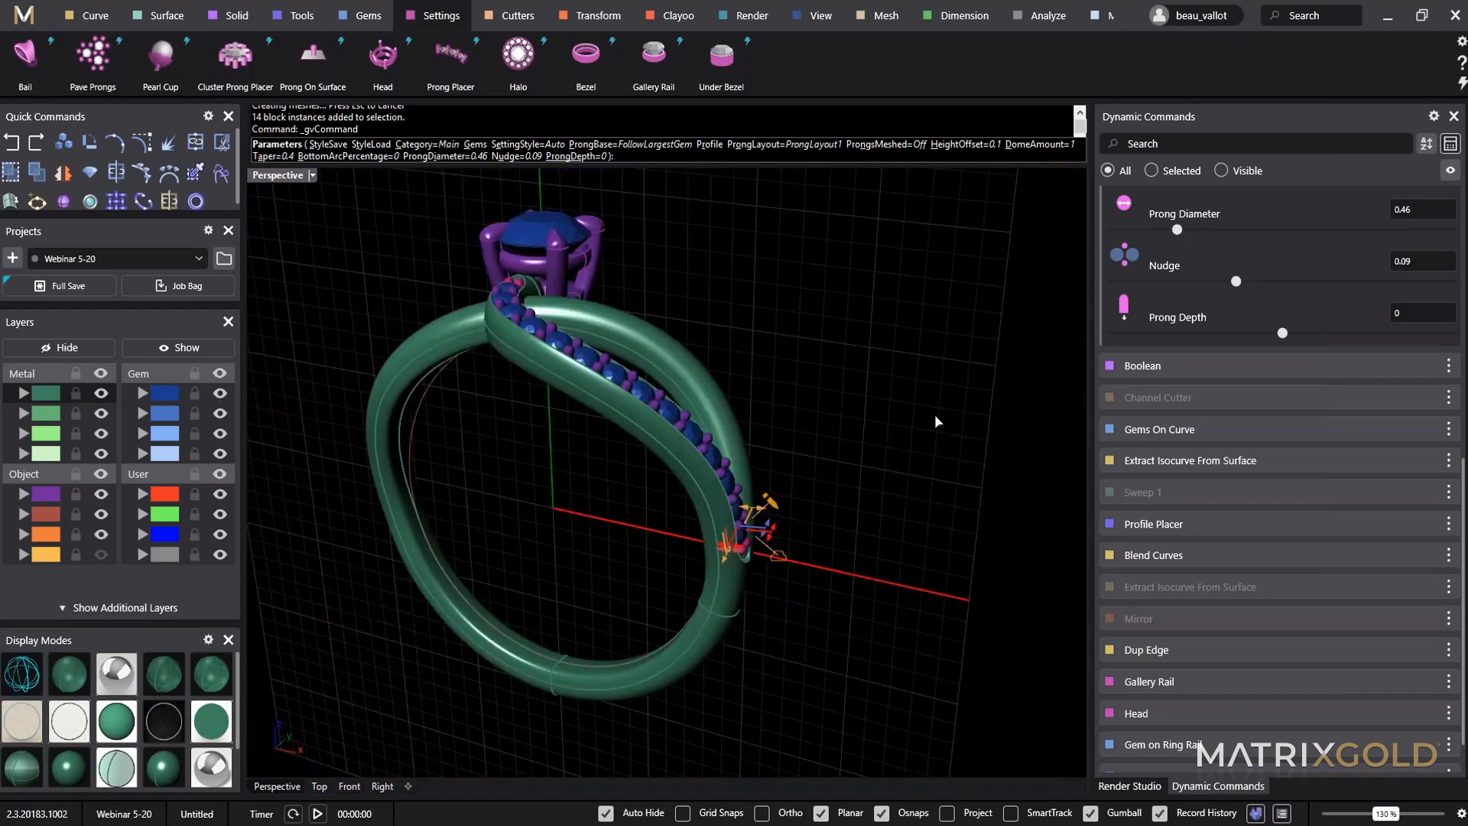
pyautogui.rightClick(935, 413)
pyautogui.keyDown('shift'); pyautogui.moveTo(820, 371); pyautogui.dragTo(929, 264, button='right'); pyautogui.keyUp('shift')
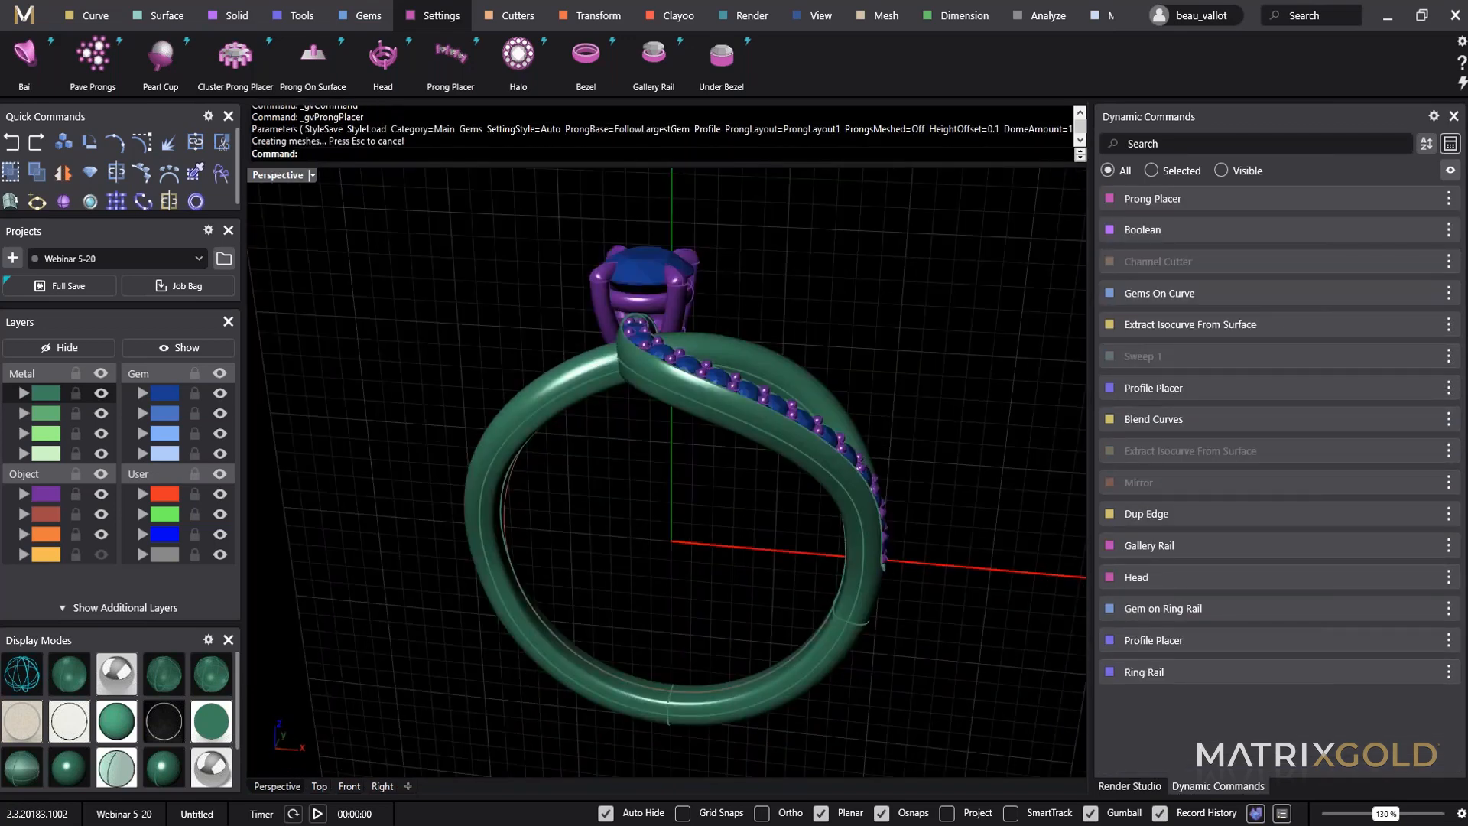
# Compare the ring with the reference picture 1020.jpg in Paint from a matching viewpoint, and minimise the picture.
pyautogui.moveTo(694, 822)
pyautogui.click(666, 786)
pyautogui.moveTo(680, 349)
pyautogui.keyDown('shift'); pyautogui.mouseDown(button='right')
pyautogui.moveTo(669, 332)
pyautogui.moveTo(717, 511)
pyautogui.moveTo(734, 512)
pyautogui.moveTo(747, 548)
pyautogui.moveTo(688, 548)
pyautogui.moveTo(715, 556)
pyautogui.mouseUp(button='right'); pyautogui.keyUp('shift')
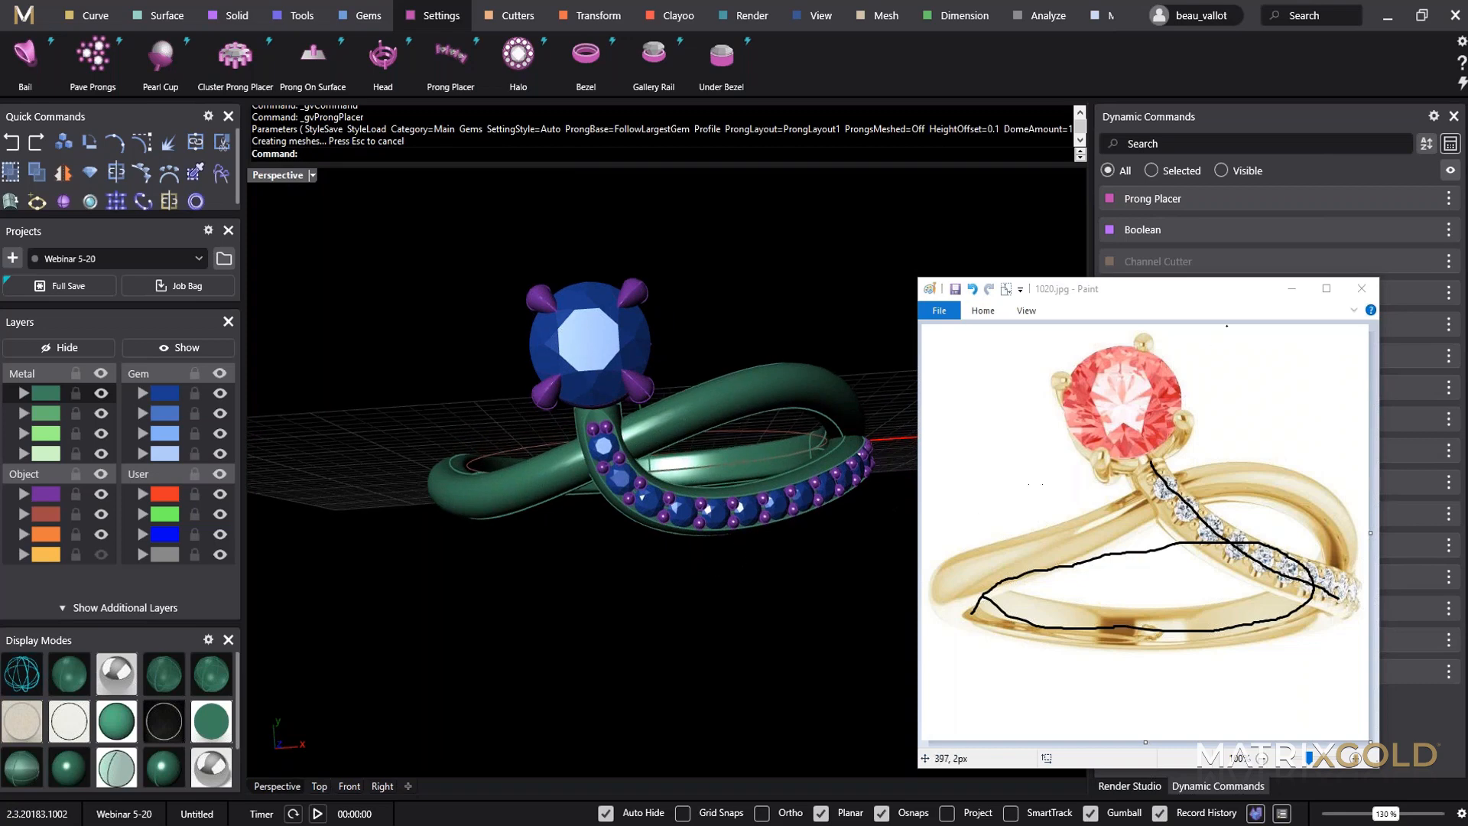
pyautogui.click(1292, 289)
pyautogui.moveTo(1055, 367); pyautogui.dragTo(994, 508, button='right')
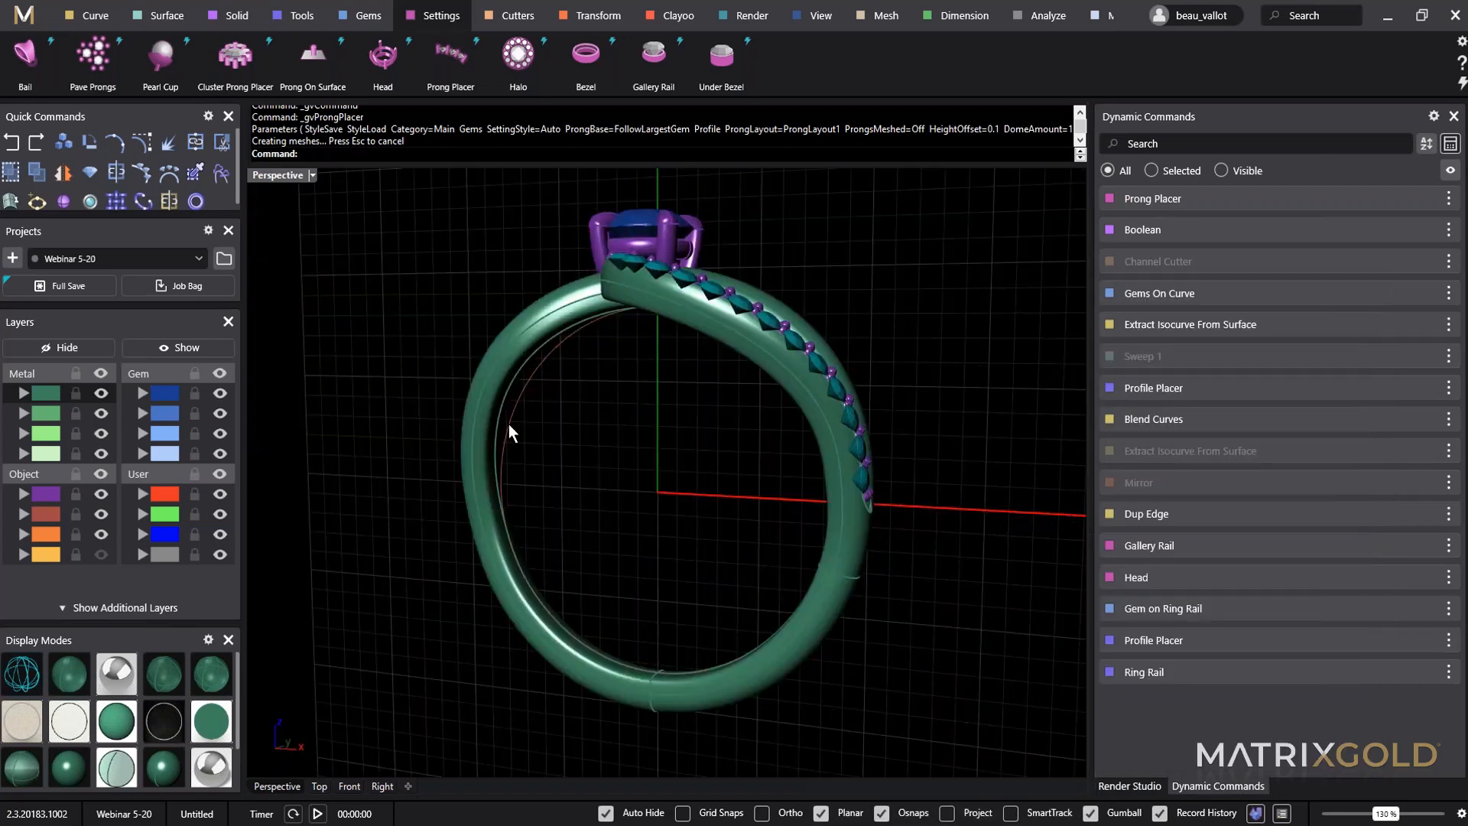
pyautogui.moveTo(988, 335); pyautogui.dragTo(716, 474, button='right')
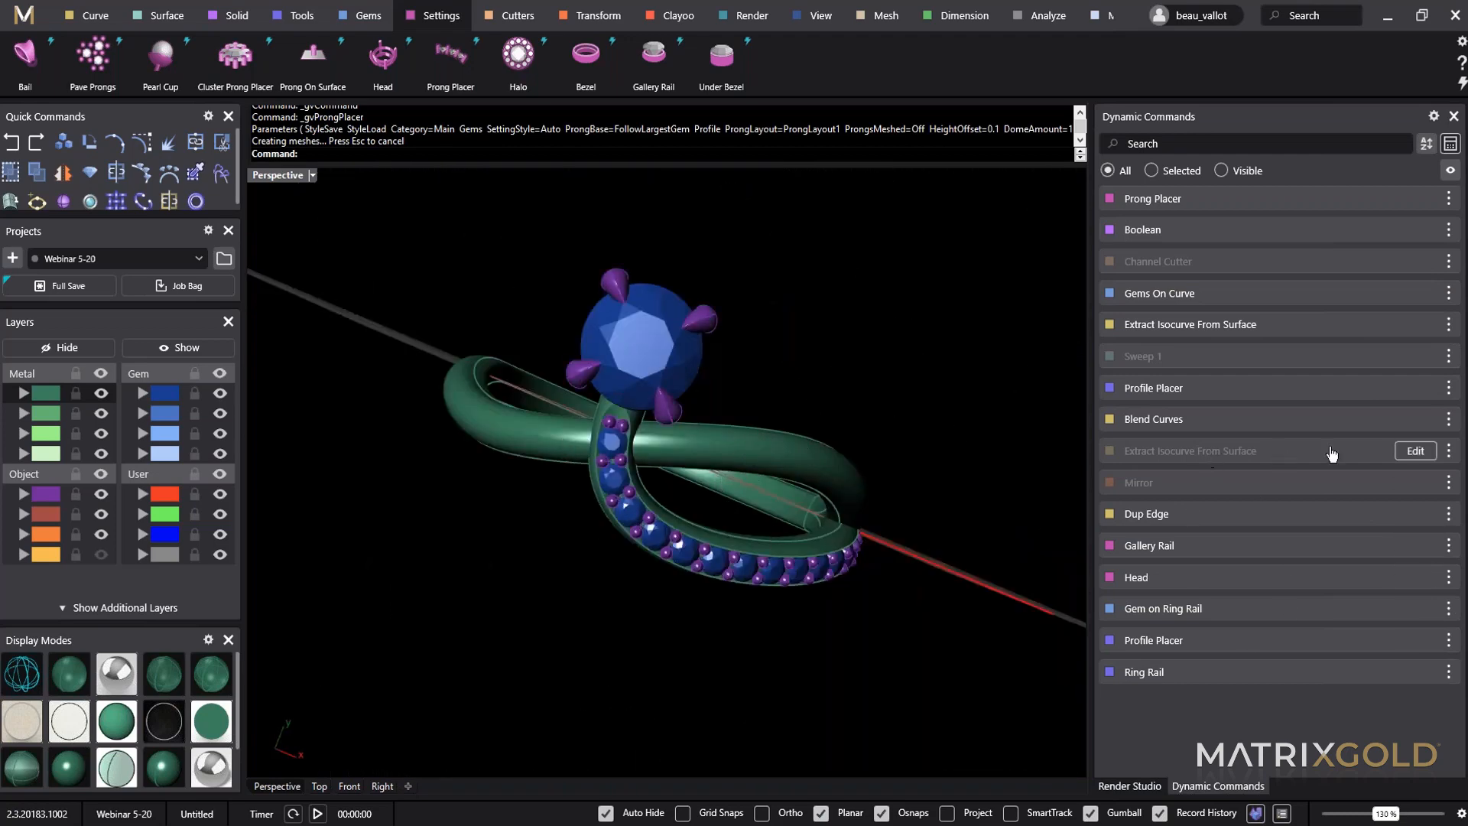
pyautogui.moveTo(838, 592); pyautogui.dragTo(776, 451, button='right')
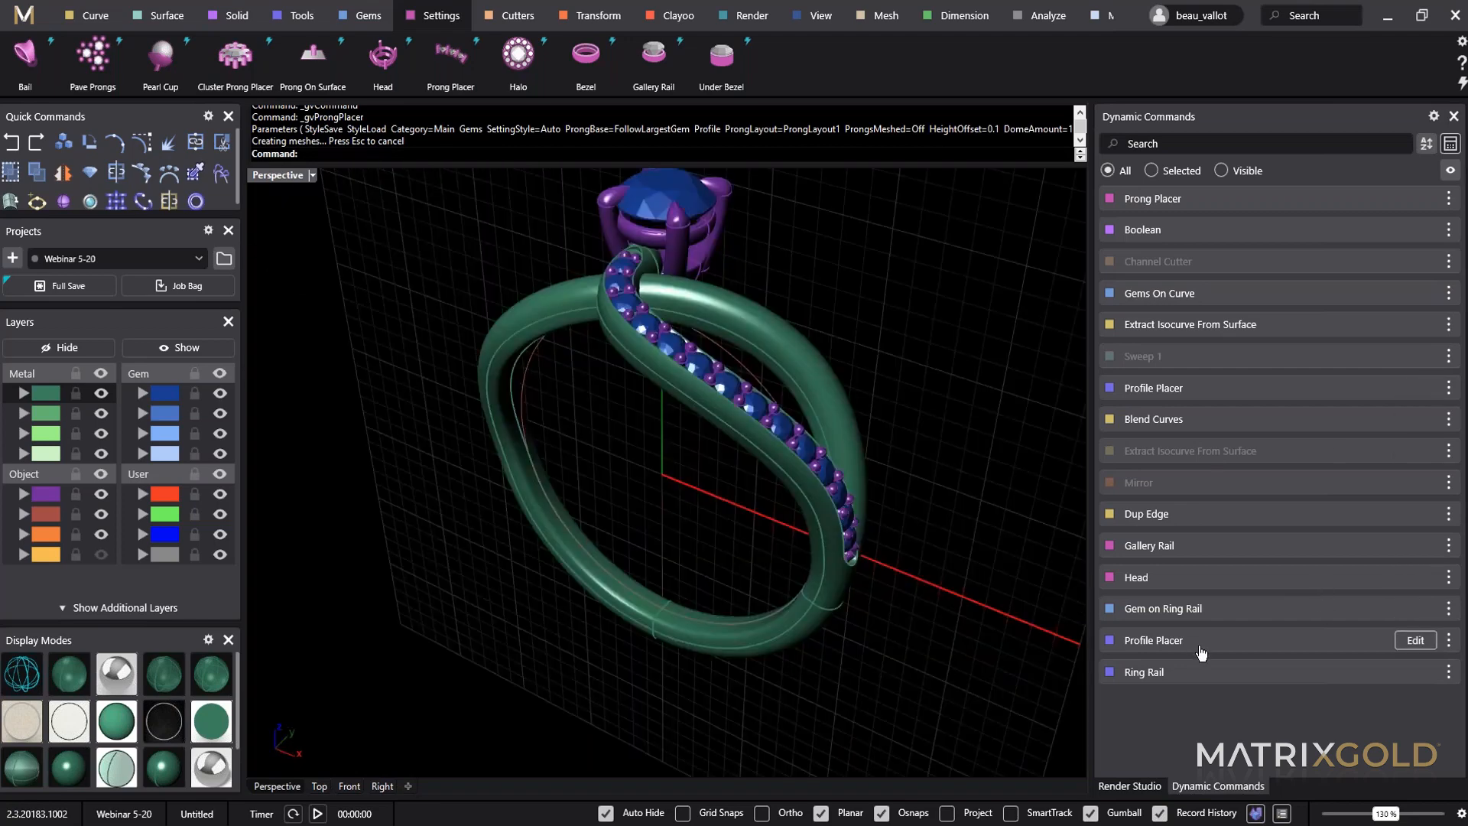
# Edit the Gems On Curve row and move its start position to 0.42 so the diamonds stop higher on the shank.
pyautogui.click(1416, 293)
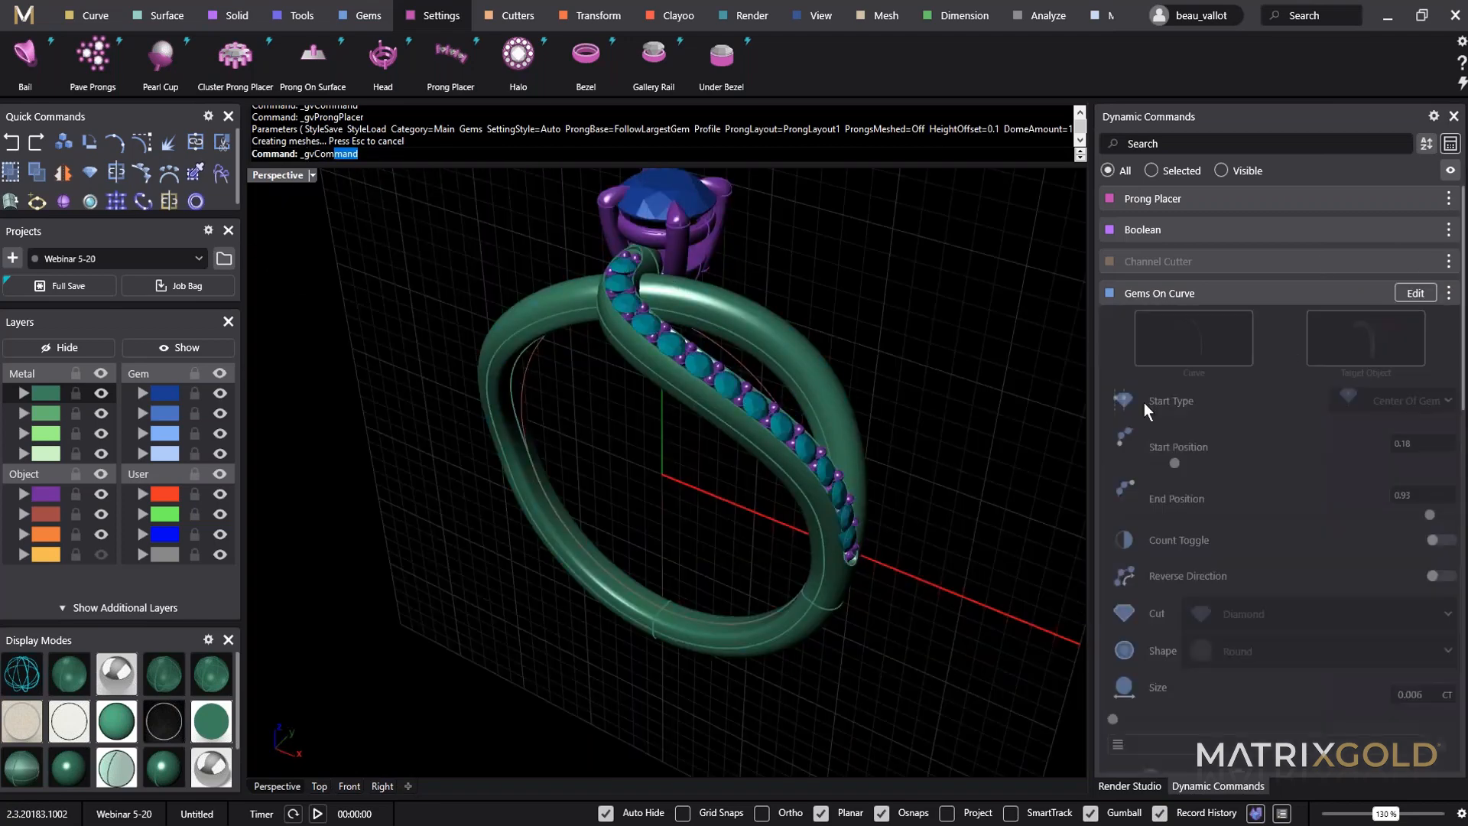
pyautogui.moveTo(908, 610); pyautogui.dragTo(839, 490, button='right')
pyautogui.moveTo(853, 541); pyautogui.dragTo(828, 376)
pyautogui.moveTo(808, 386); pyautogui.dragTo(650, 604, button='right')
pyautogui.moveTo(656, 616); pyautogui.dragTo(611, 488)
pyautogui.moveTo(747, 652); pyautogui.dragTo(794, 529, button='right')
pyautogui.rightClick(793, 530)
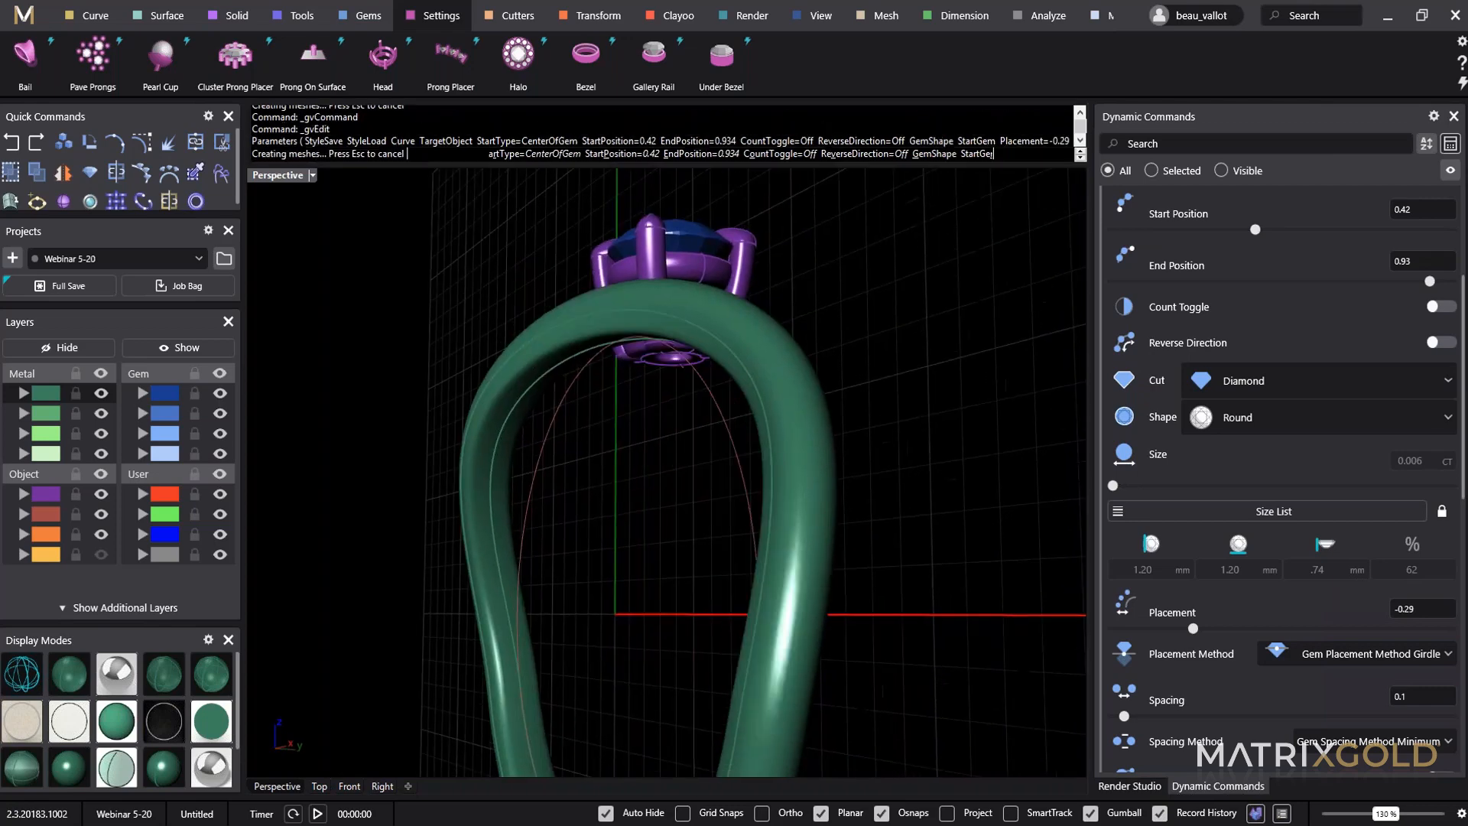
# Edit the ring's Profile Placer and move the plain shank's side profile outward to widen the bypass opening.
pyautogui.moveTo(654, 471); pyautogui.dragTo(734, 578, button='right')
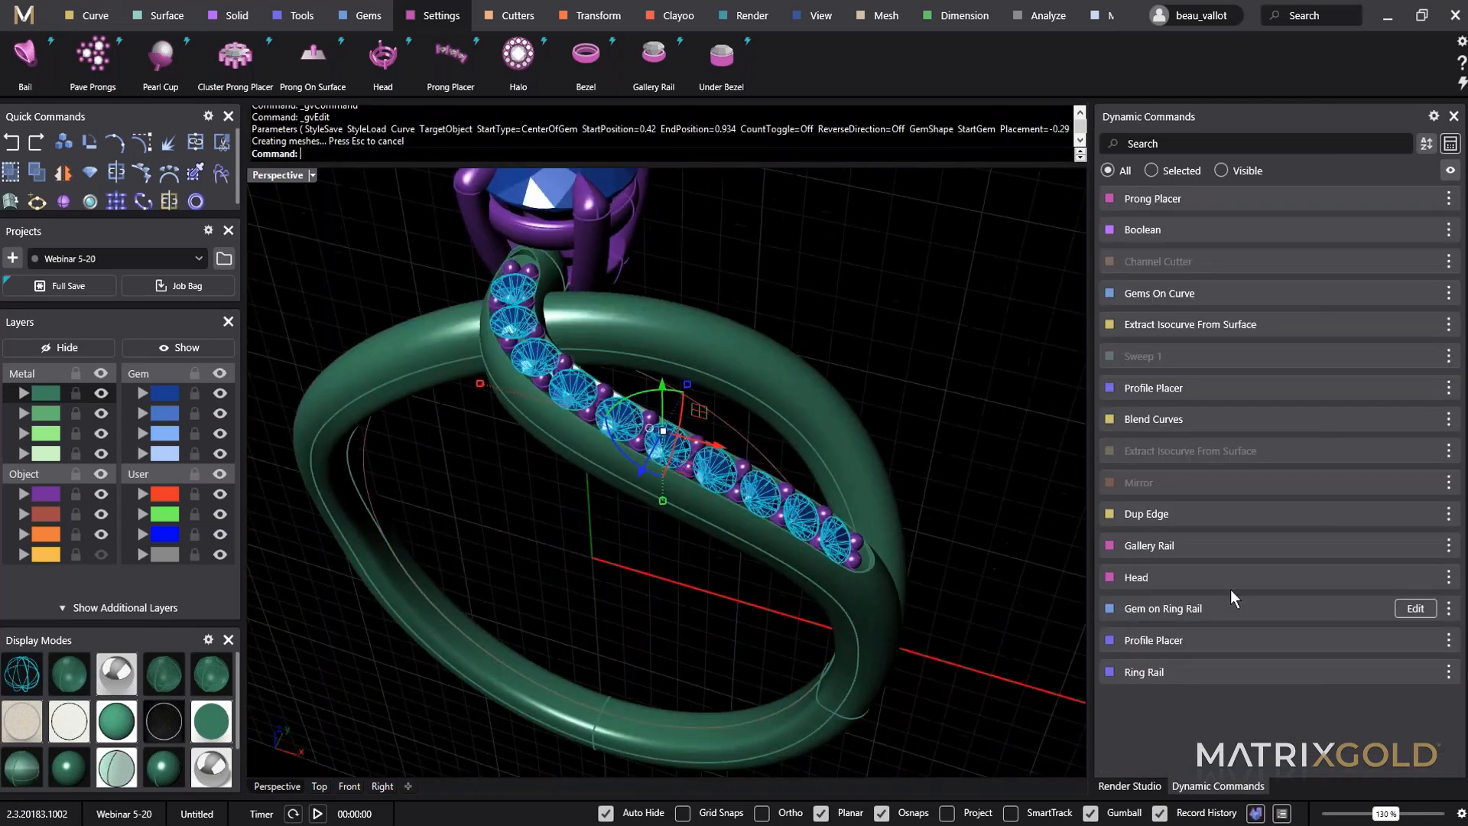
pyautogui.click(1355, 643)
pyautogui.moveTo(718, 394); pyautogui.dragTo(807, 482, button='right')
pyautogui.moveTo(807, 478); pyautogui.dragTo(842, 455)
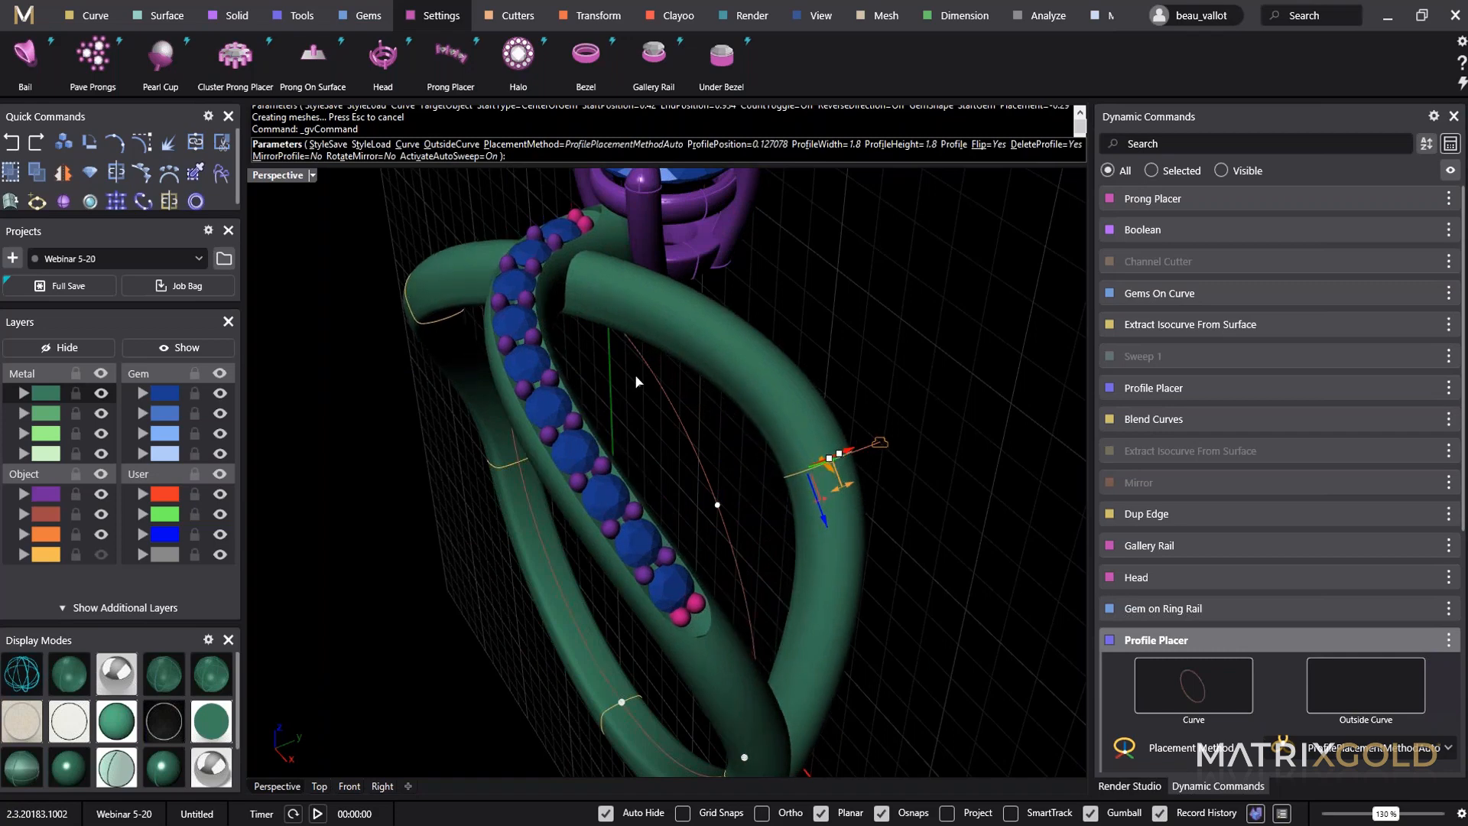
pyautogui.moveTo(492, 366); pyautogui.dragTo(606, 519, button='right')
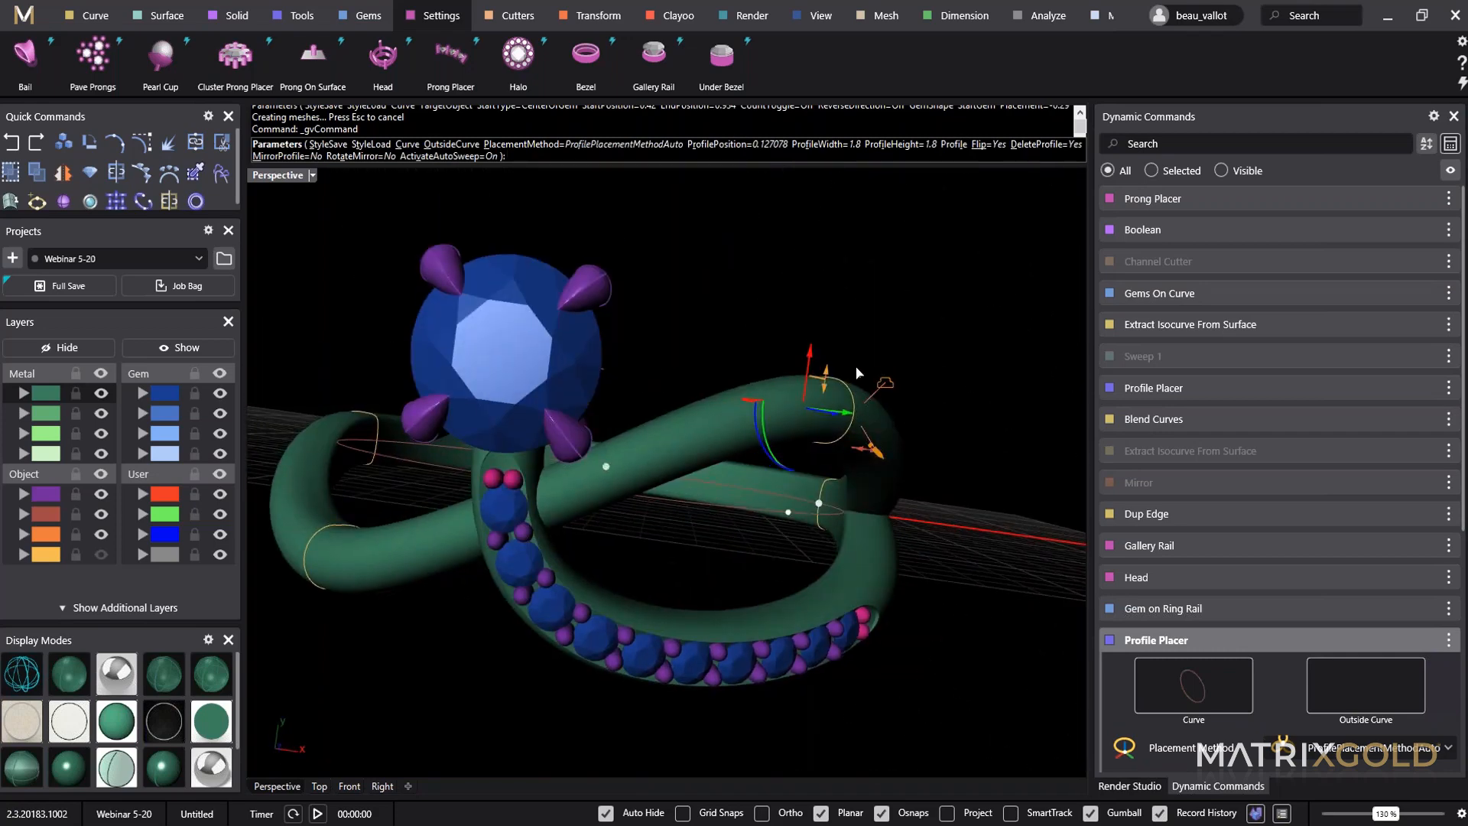
pyautogui.moveTo(815, 359); pyautogui.dragTo(814, 327)
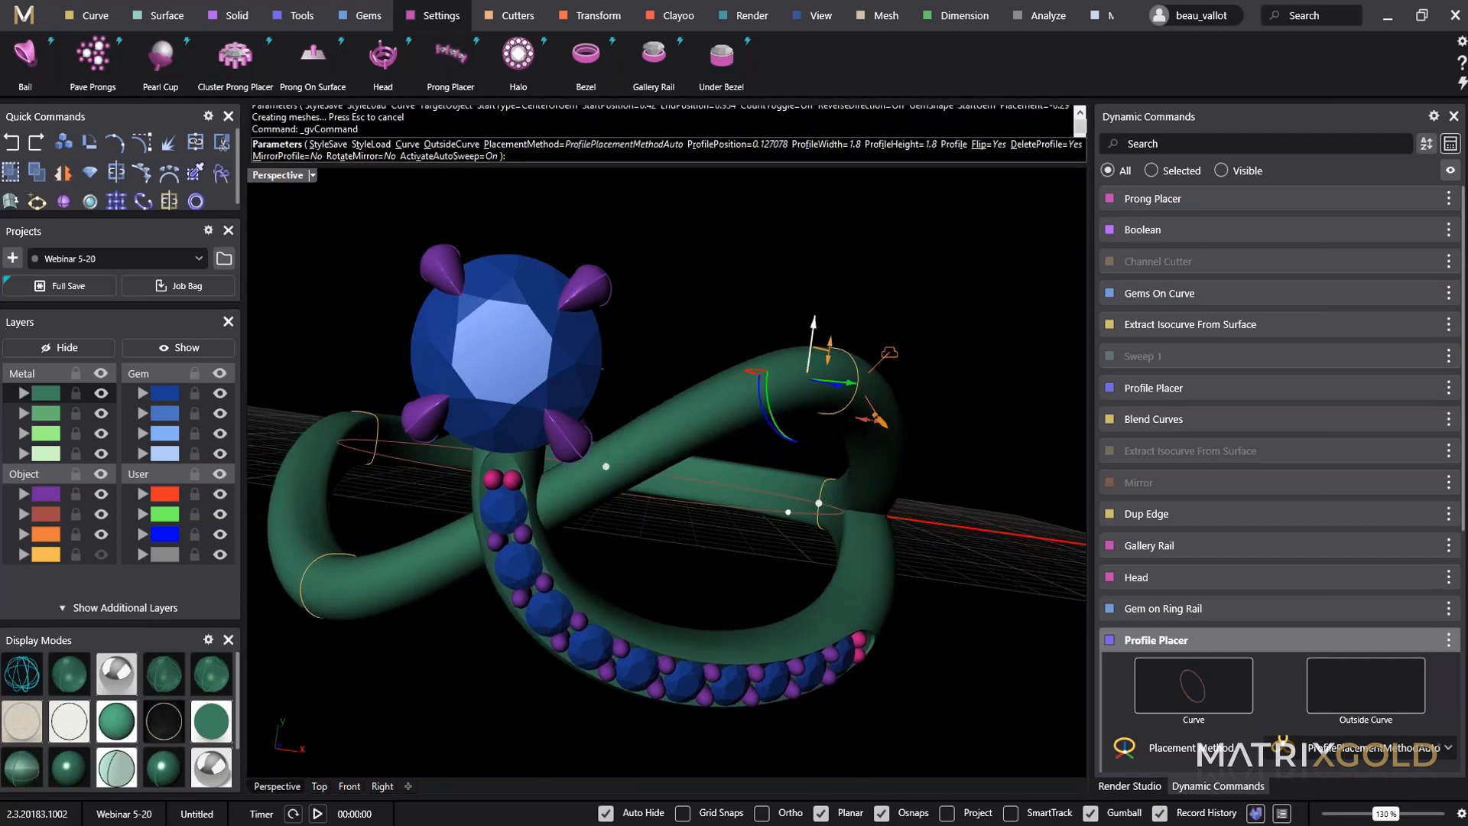
pyautogui.moveTo(815, 327); pyautogui.dragTo(702, 529, button='right')
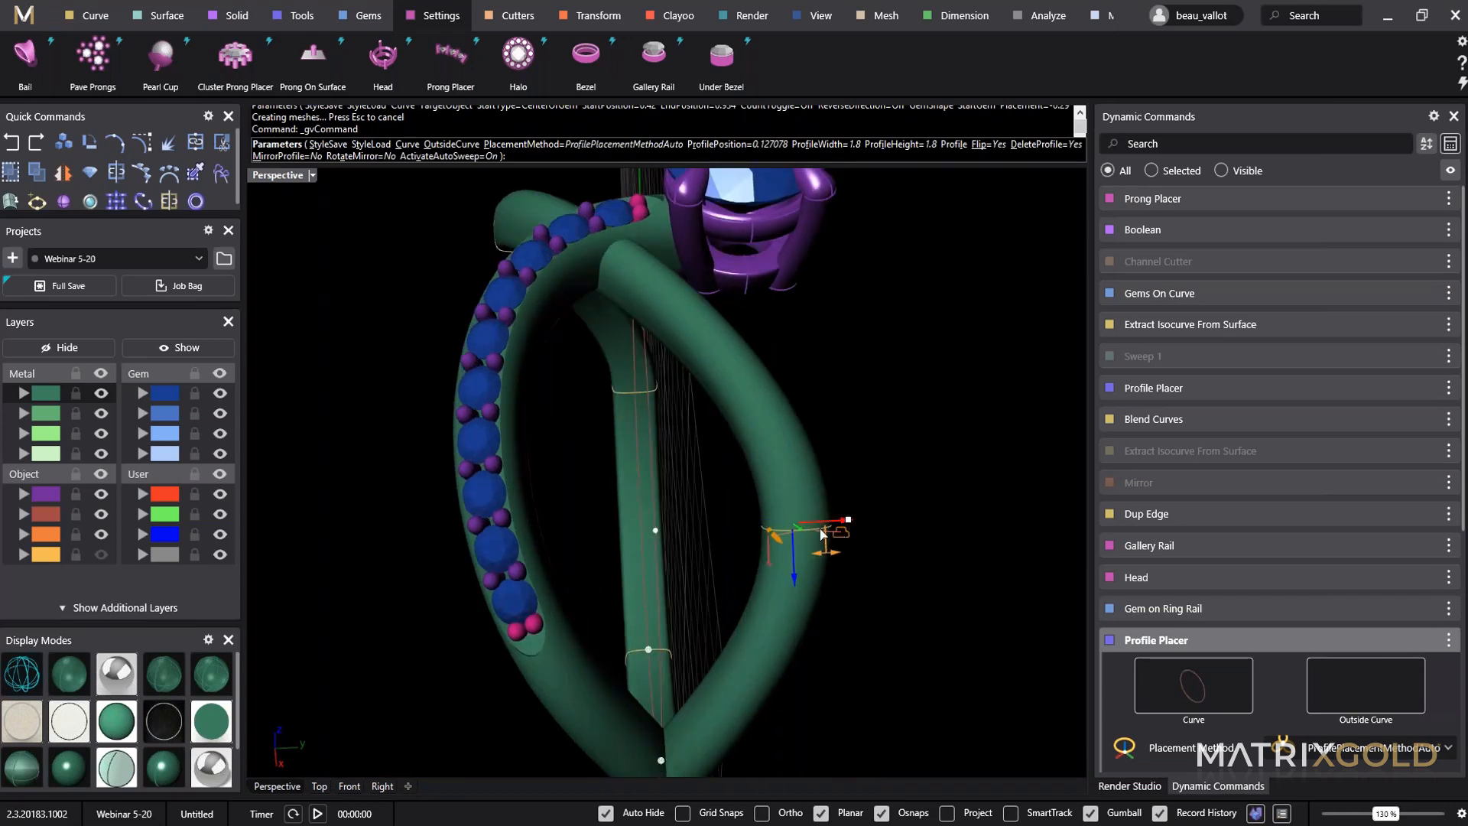
pyautogui.moveTo(516, 592); pyautogui.dragTo(948, 568, button='right')
pyautogui.rightClick(921, 558)
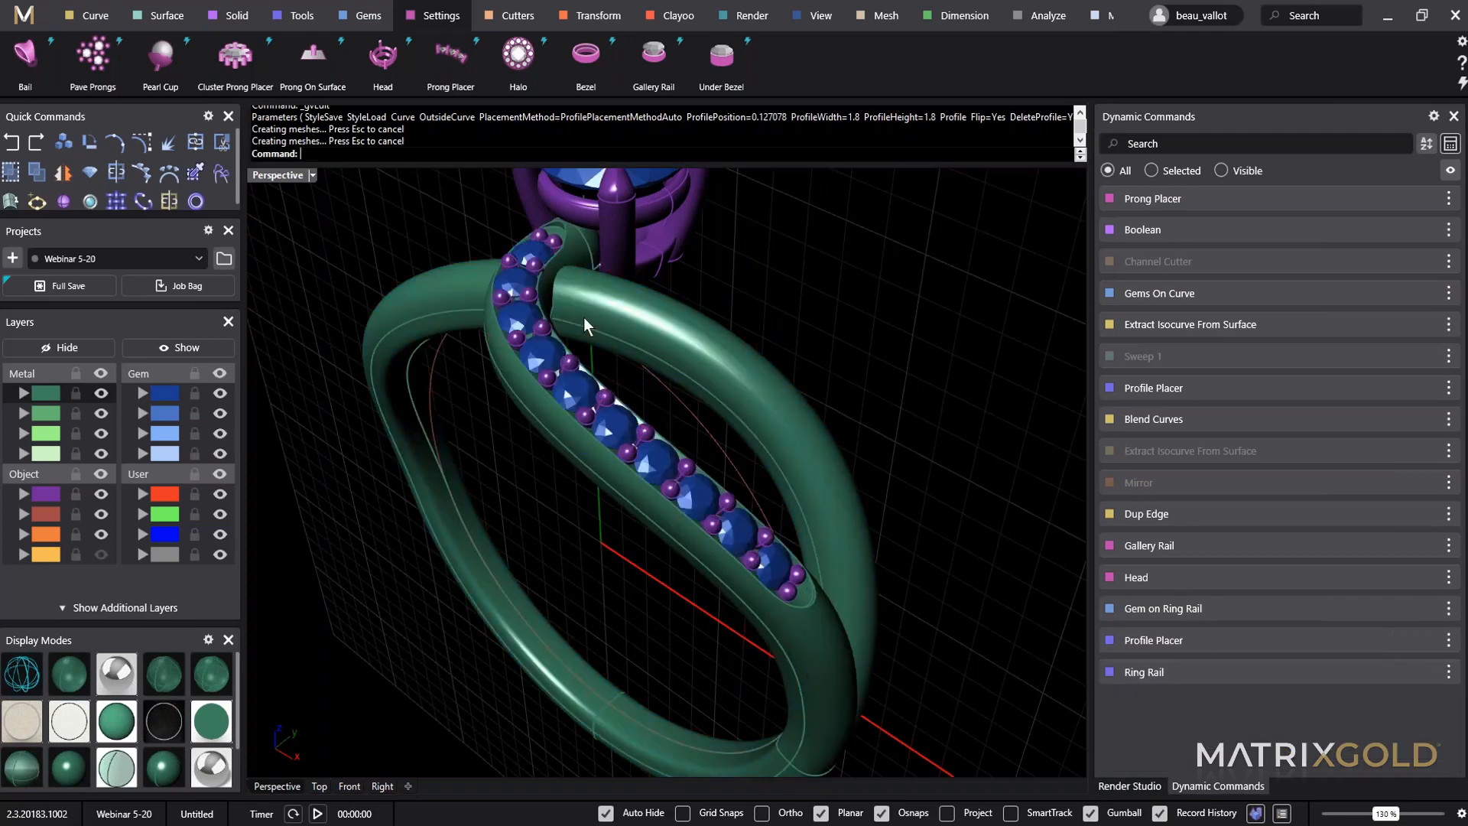
# Edit the centre stone's Gem on Ring Rail settings and resize the gem to 3.90 mm wide.
pyautogui.moveTo(883, 695); pyautogui.dragTo(879, 475, button='right')
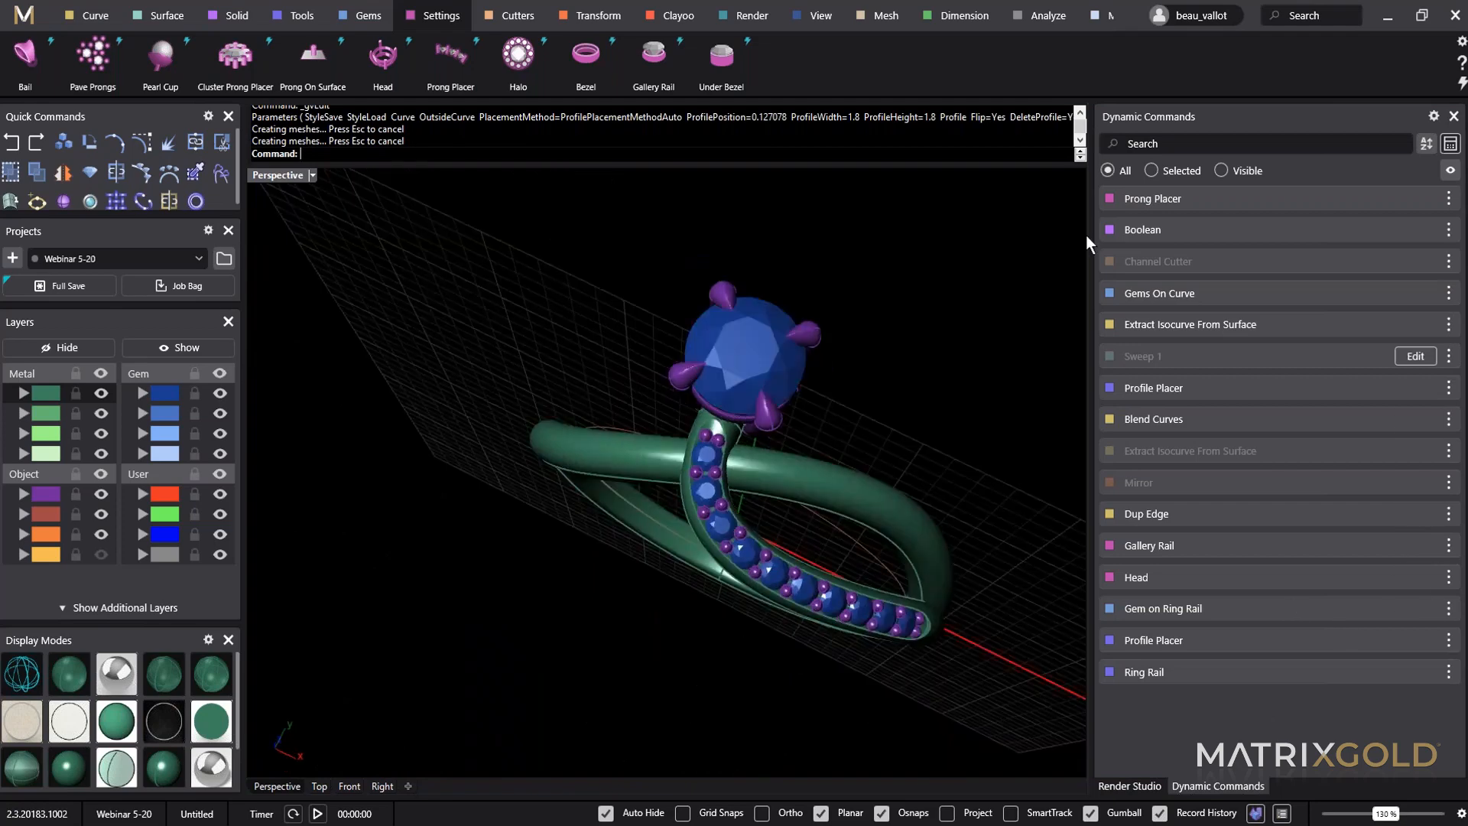
pyautogui.click(1415, 608)
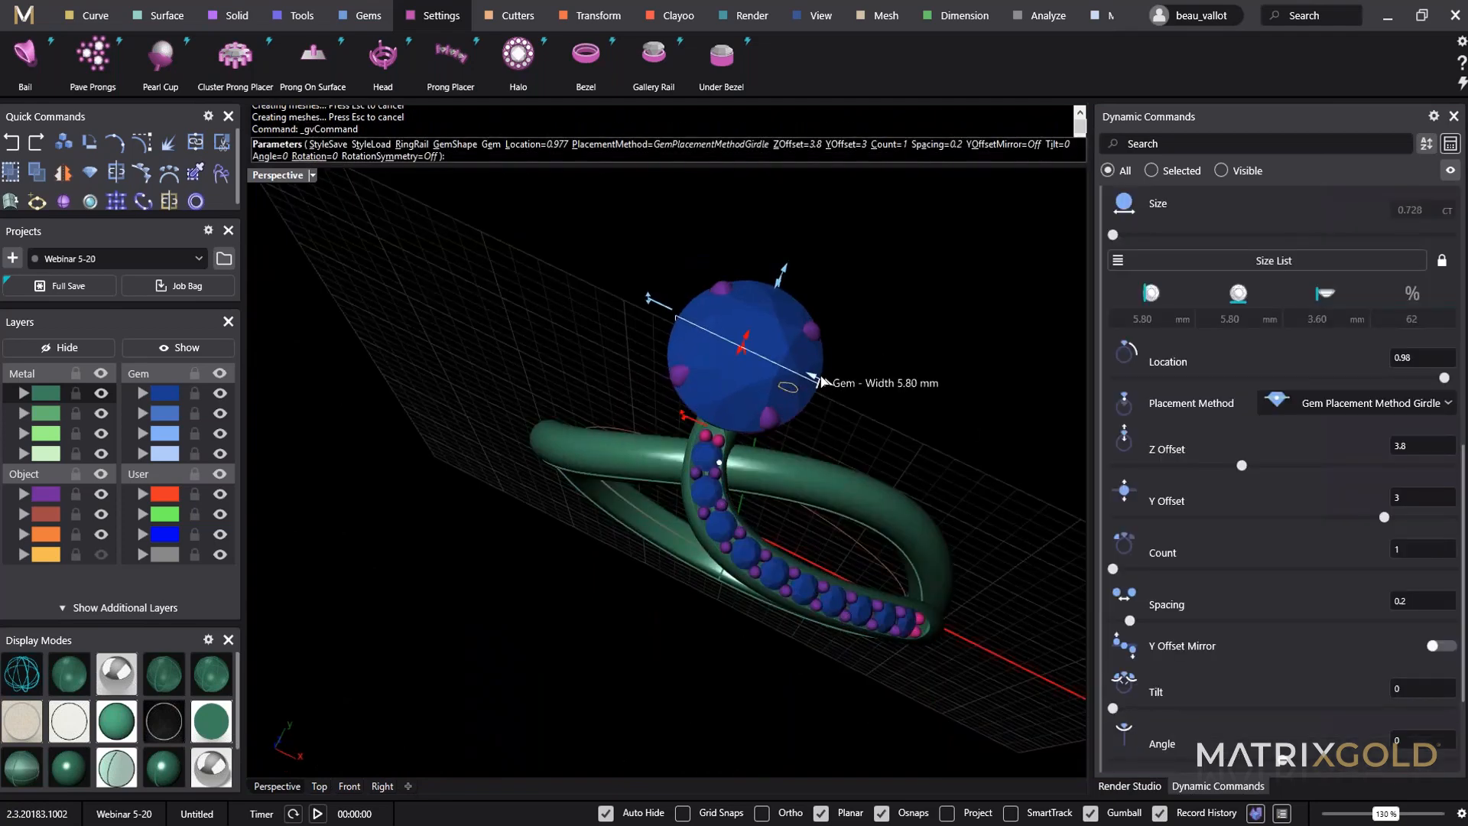
pyautogui.moveTo(822, 381); pyautogui.dragTo(880, 459, button='right')
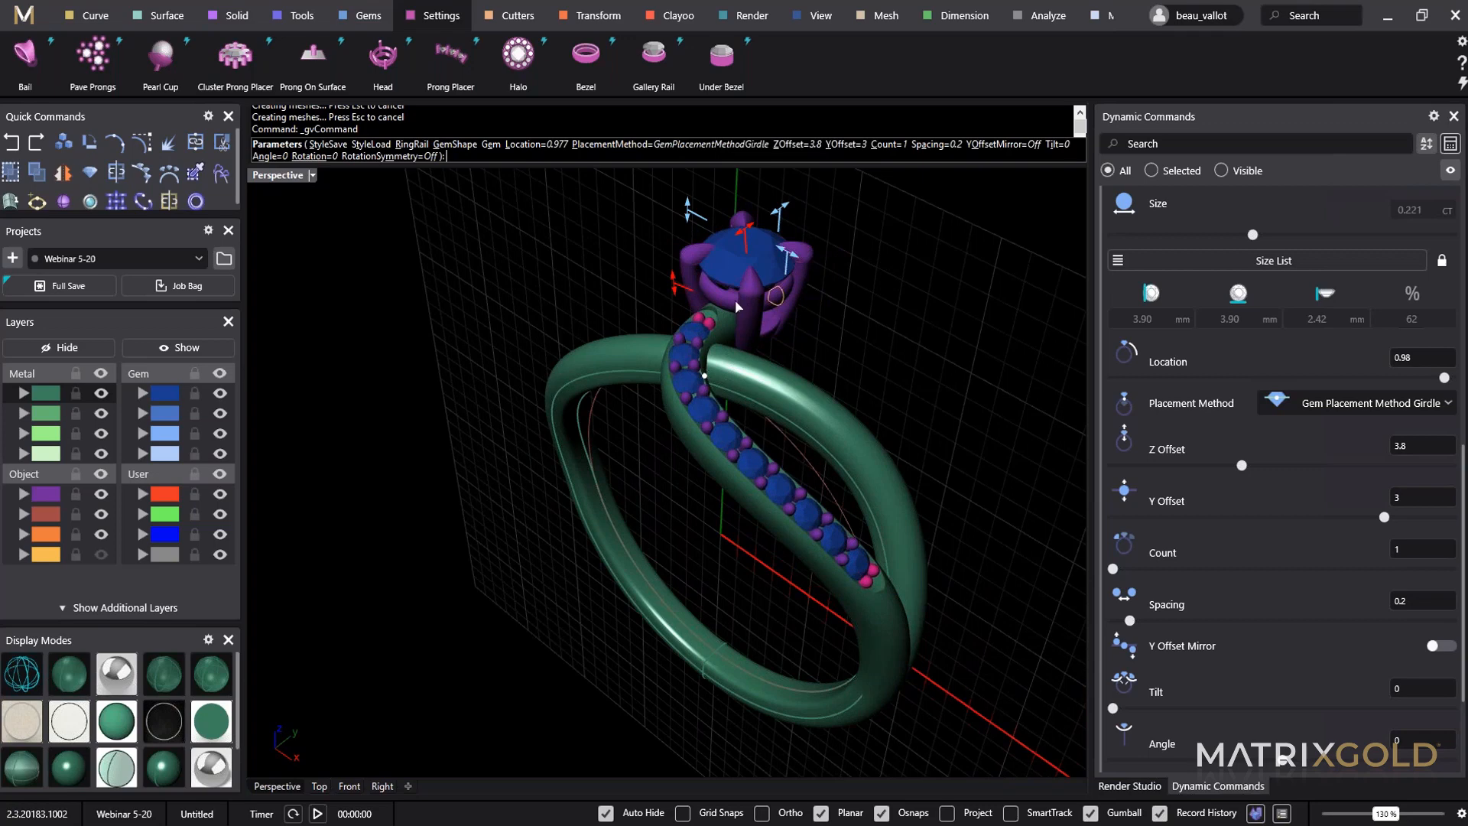
pyautogui.click(799, 260)
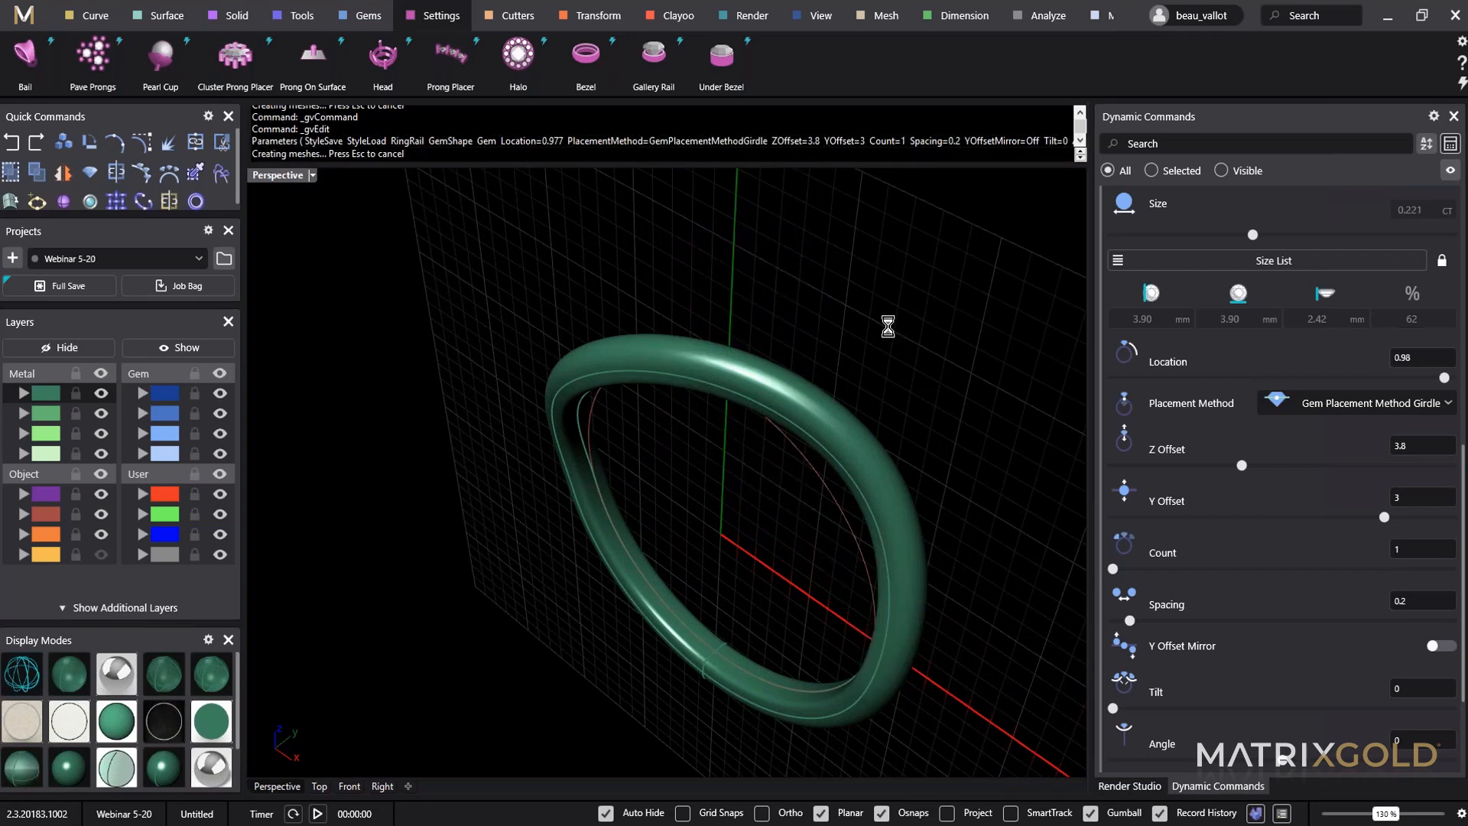
pyautogui.moveTo(767, 423); pyautogui.dragTo(636, 514, button='right')
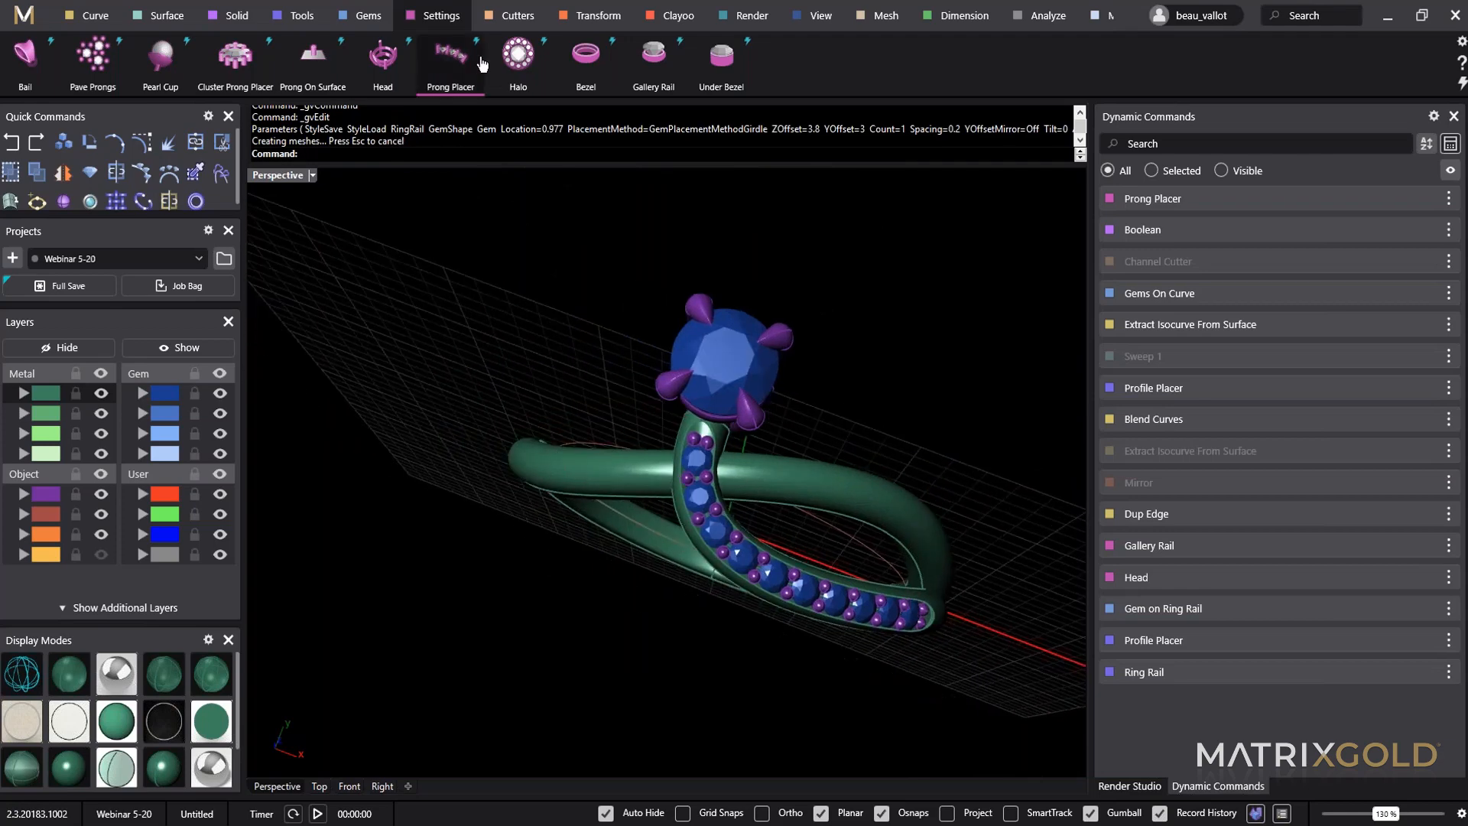
# Examine the resized centre diamond in its prong head, selecting the stone and clearing the selection.
pyautogui.moveTo(910, 356); pyautogui.dragTo(731, 498, button='right')
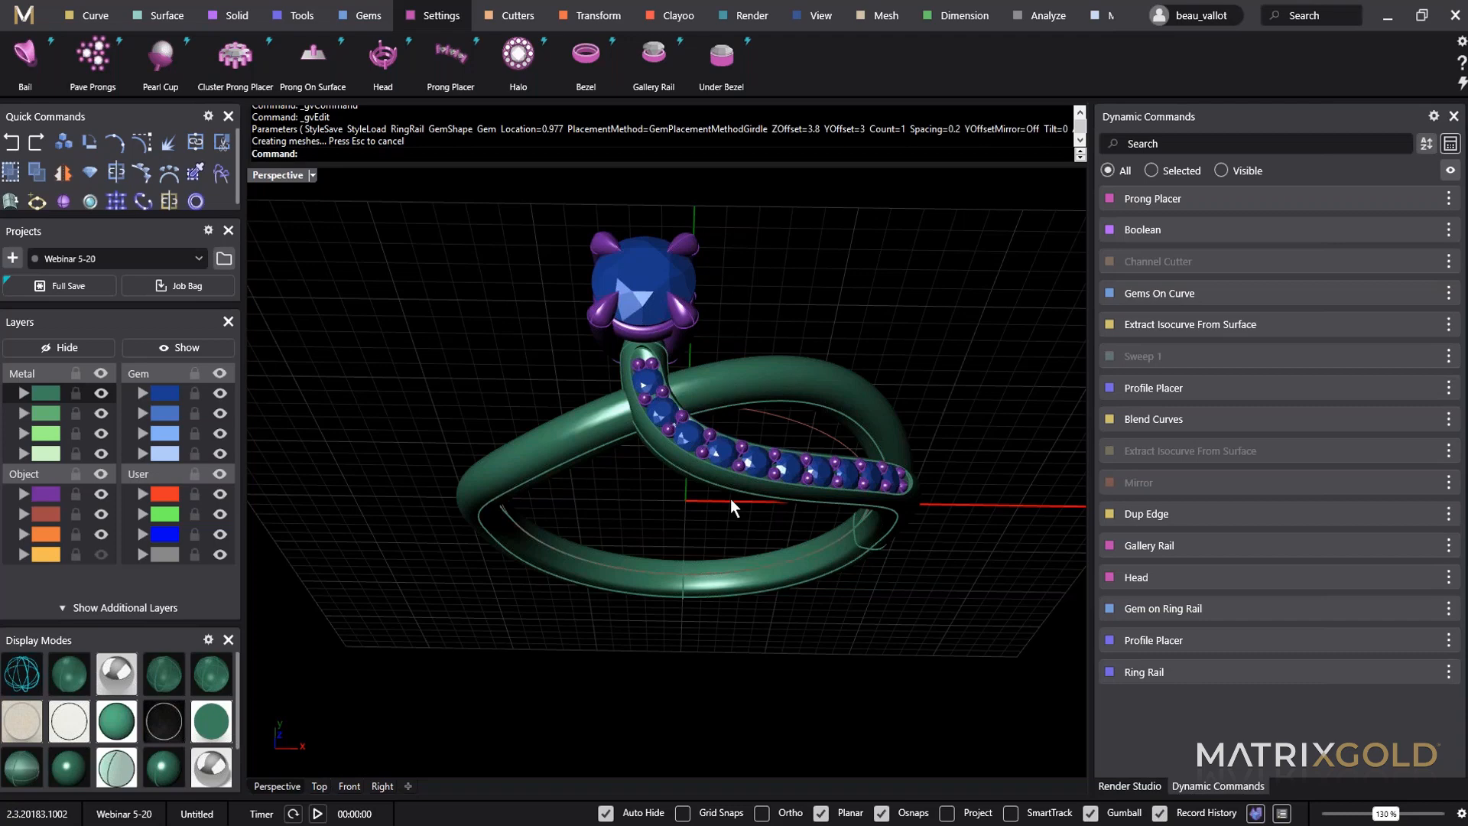
pyautogui.moveTo(799, 515); pyautogui.dragTo(754, 470, button='right')
pyautogui.scroll(5, 505, 409)
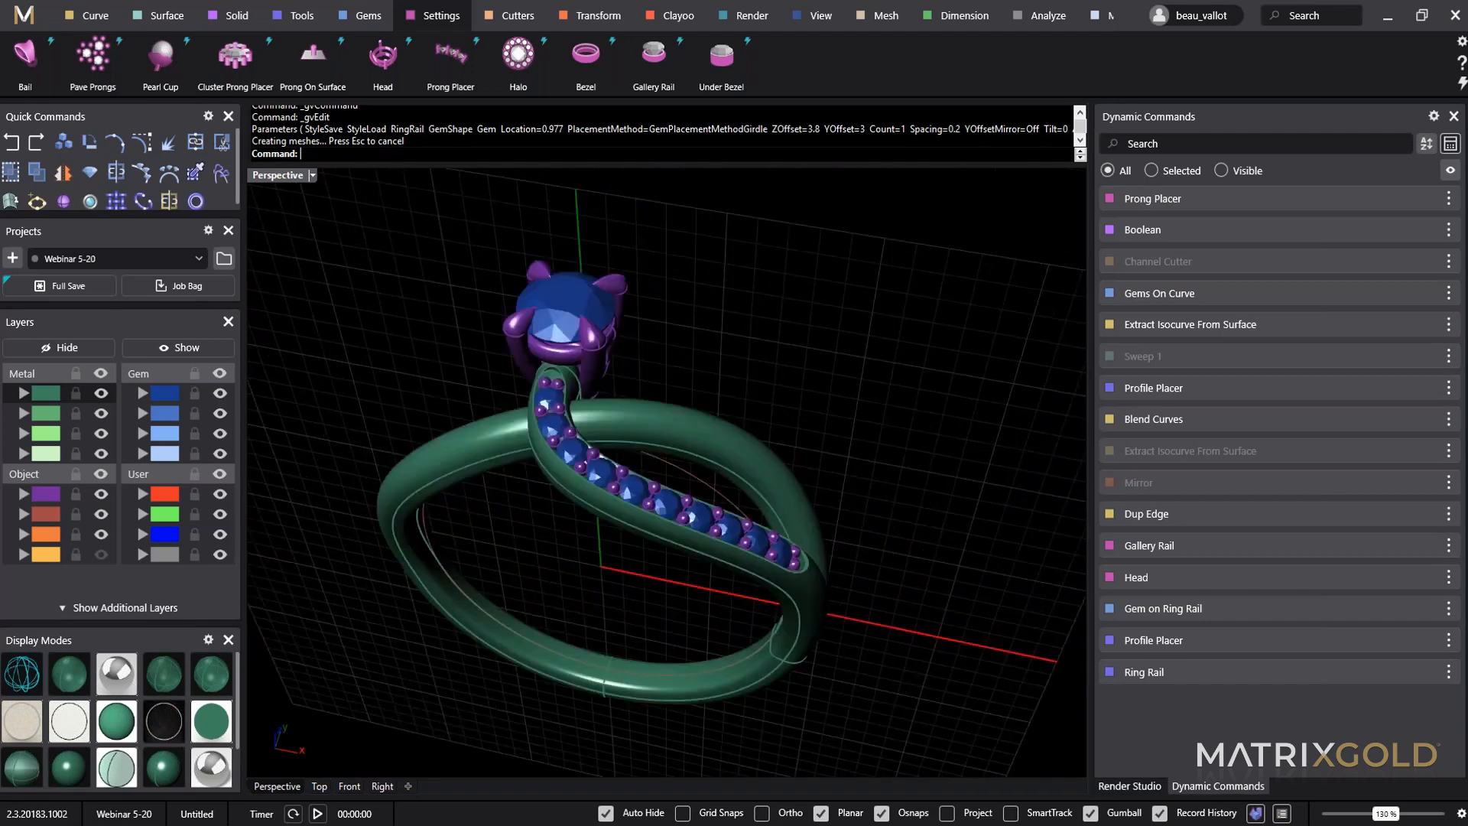
pyautogui.click(574, 352)
pyautogui.click(836, 423)
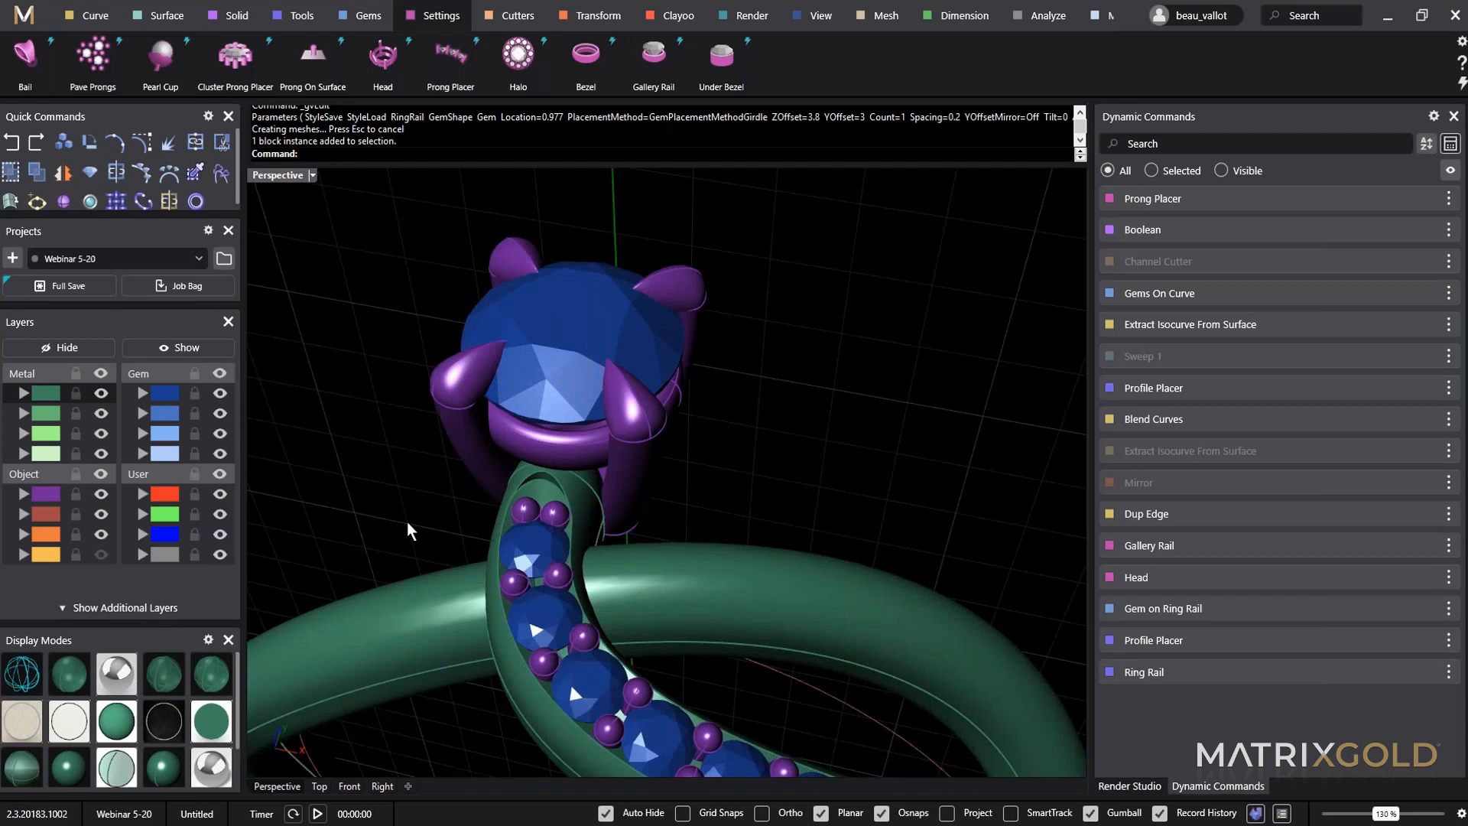
pyautogui.click(557, 395)
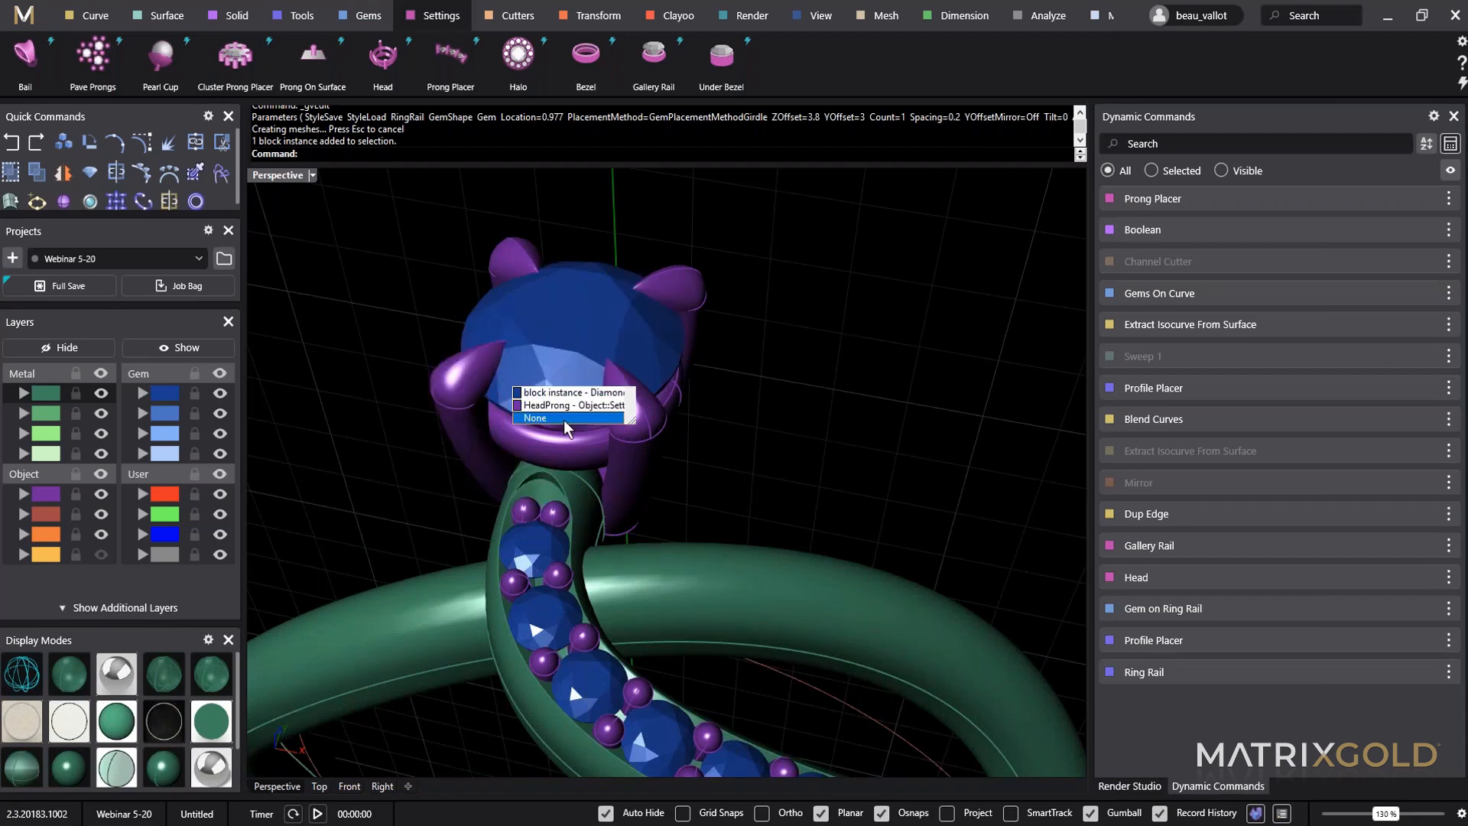
pyautogui.click(559, 393)
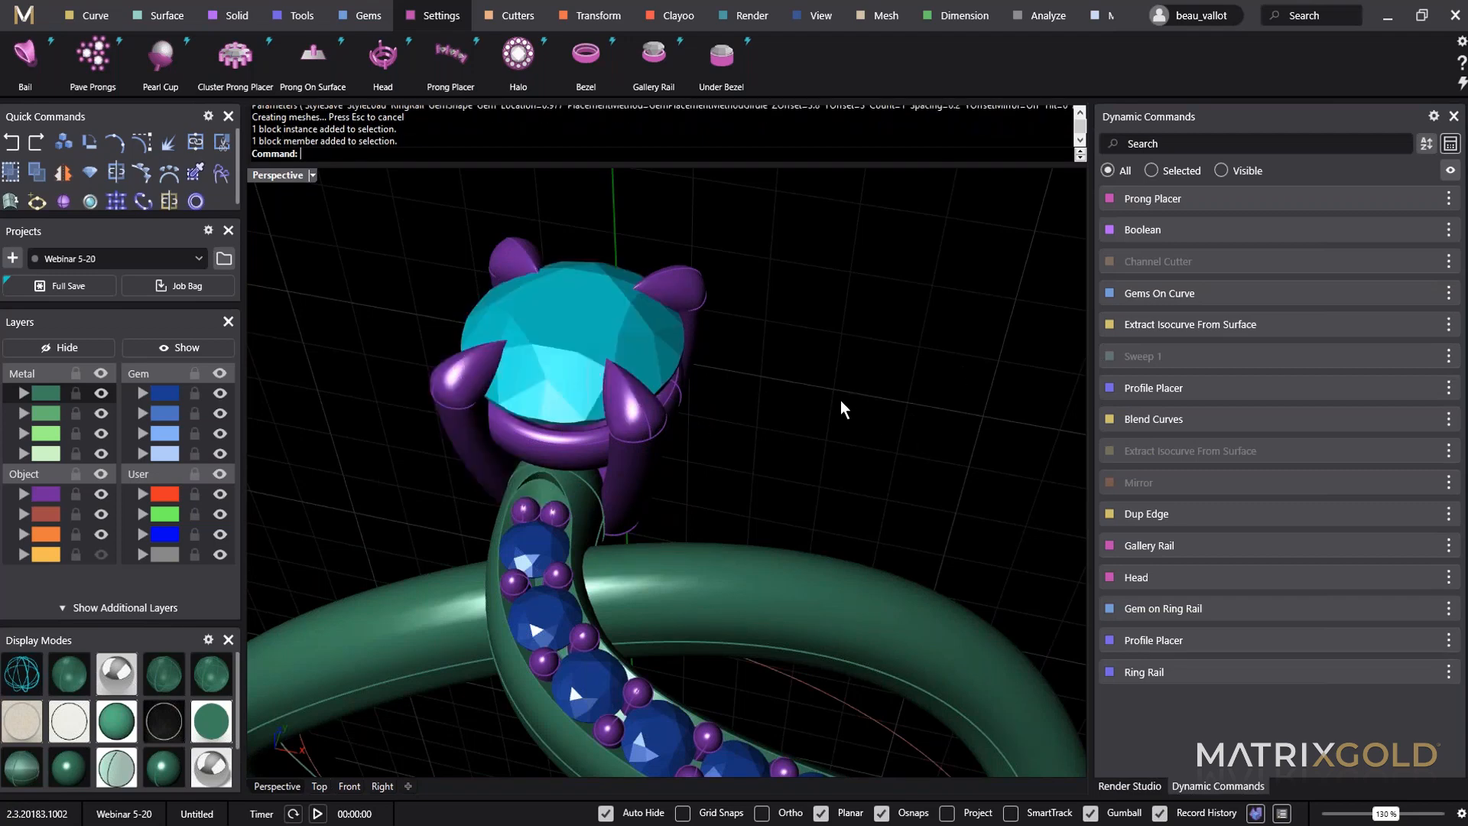
pyautogui.click(845, 405)
pyautogui.moveTo(750, 430); pyautogui.dragTo(794, 529, button='right')
pyautogui.scroll(-2, 816, 448)
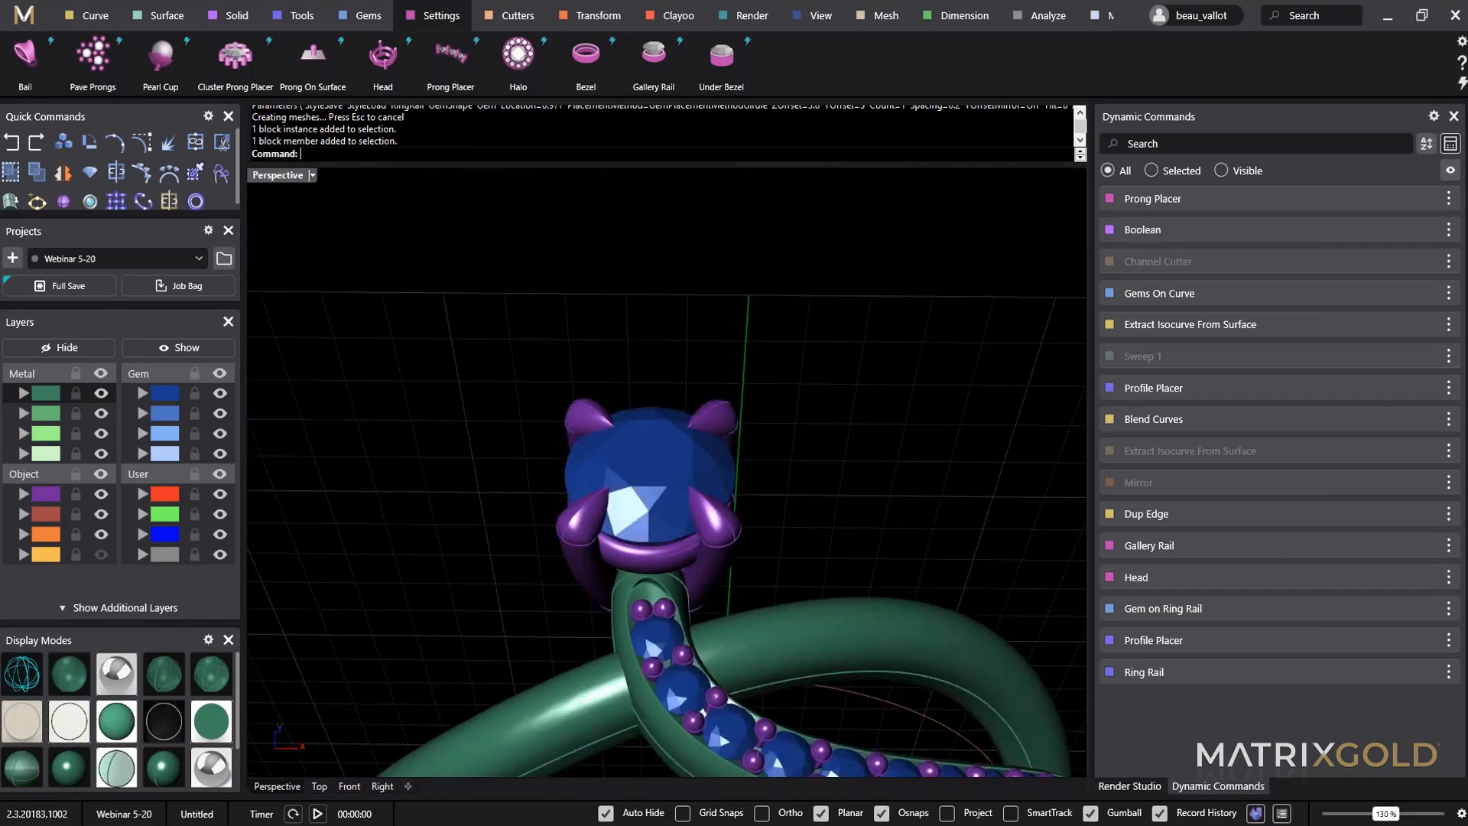
# Examine from several sides how the bypass shanks meet under the head and how the diamonds run along the shank.
pyautogui.moveTo(1437, 452)
pyautogui.moveTo(944, 509); pyautogui.dragTo(922, 417, button='right')
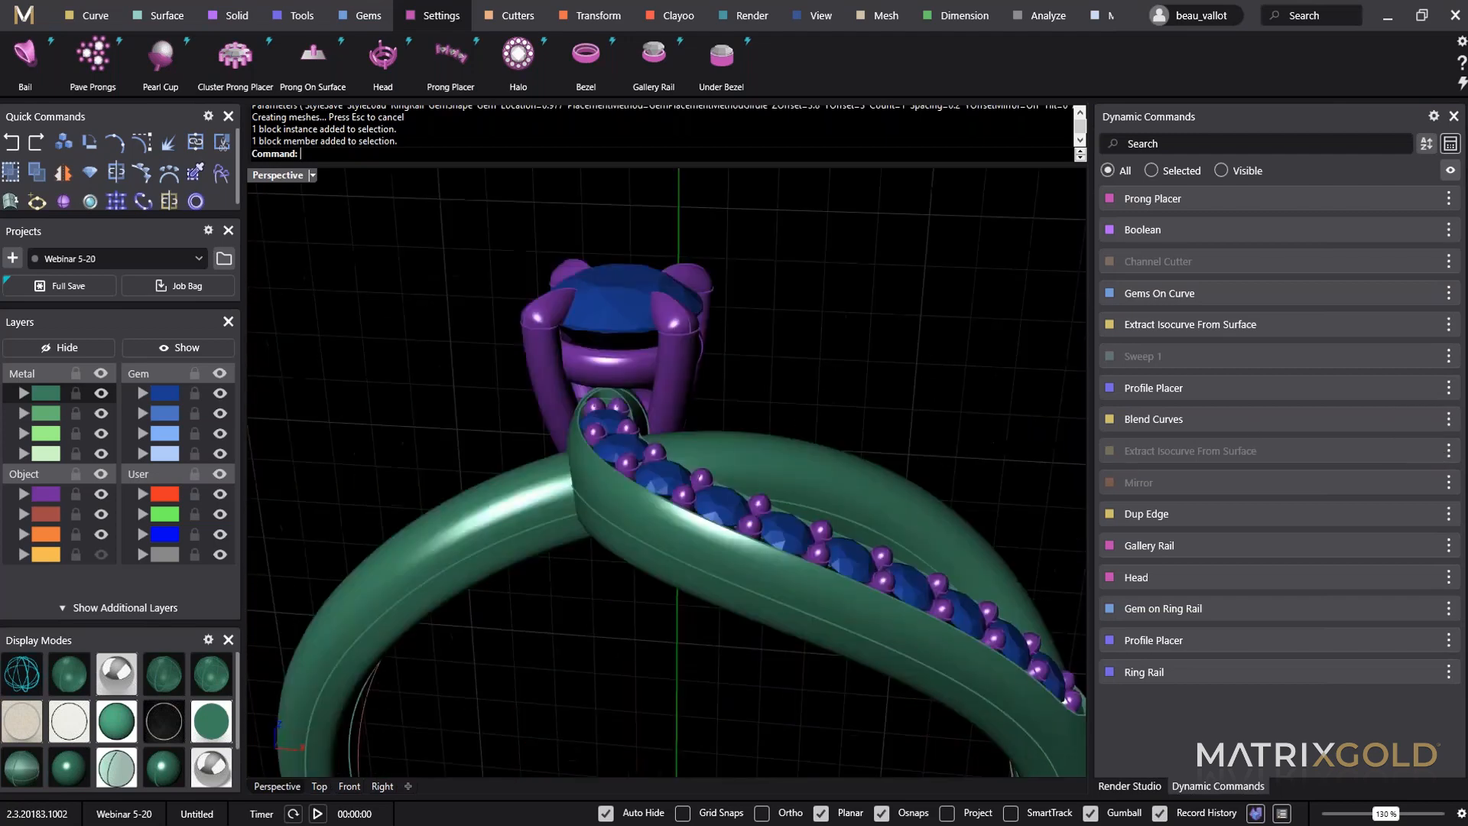
pyautogui.scroll(-3, 1015, 424)
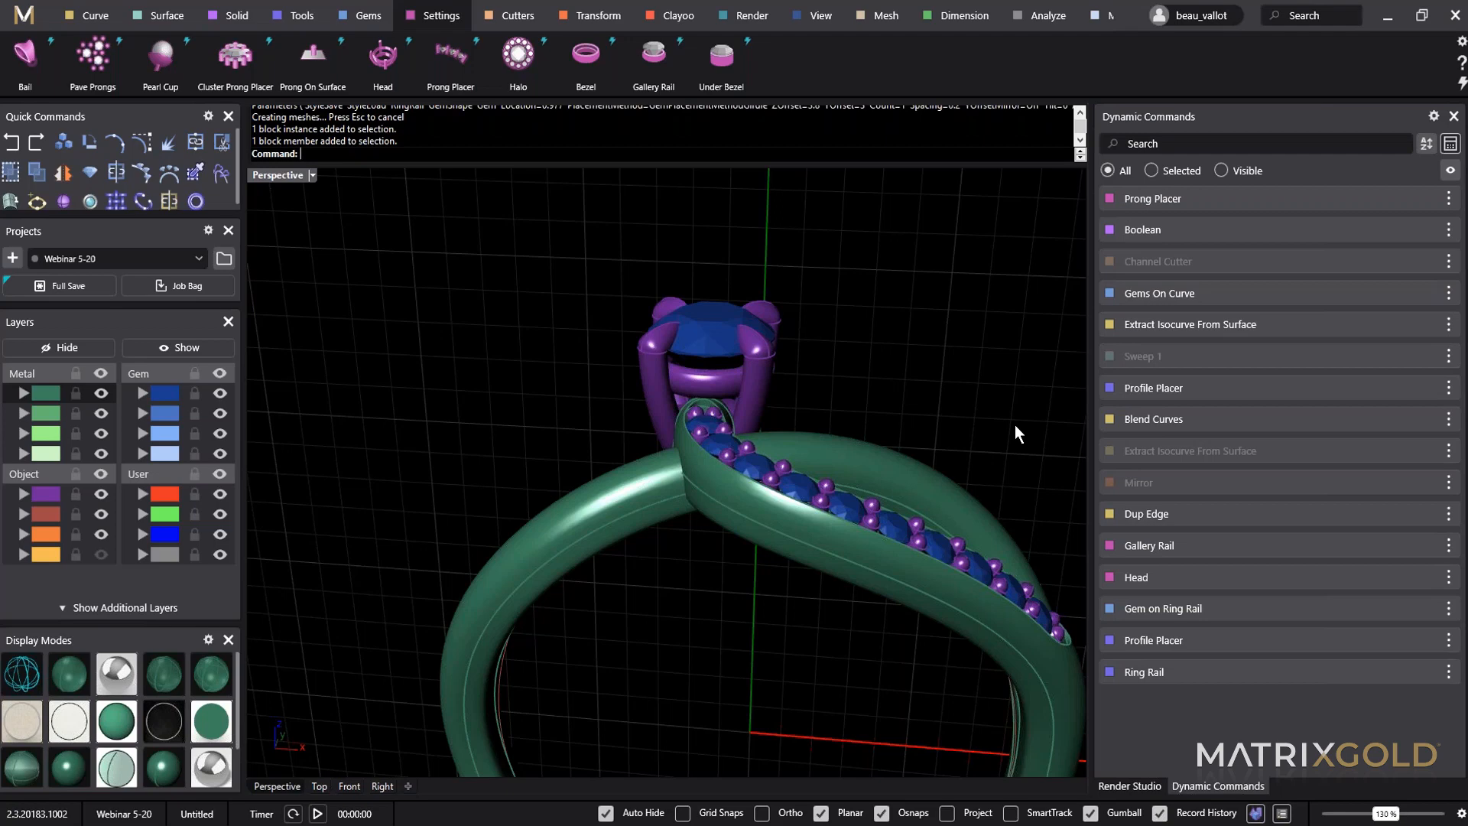
pyautogui.moveTo(921, 371); pyautogui.dragTo(821, 373, button='right')
pyautogui.scroll(8, 821, 374)
pyautogui.scroll(-10, 809, 399)
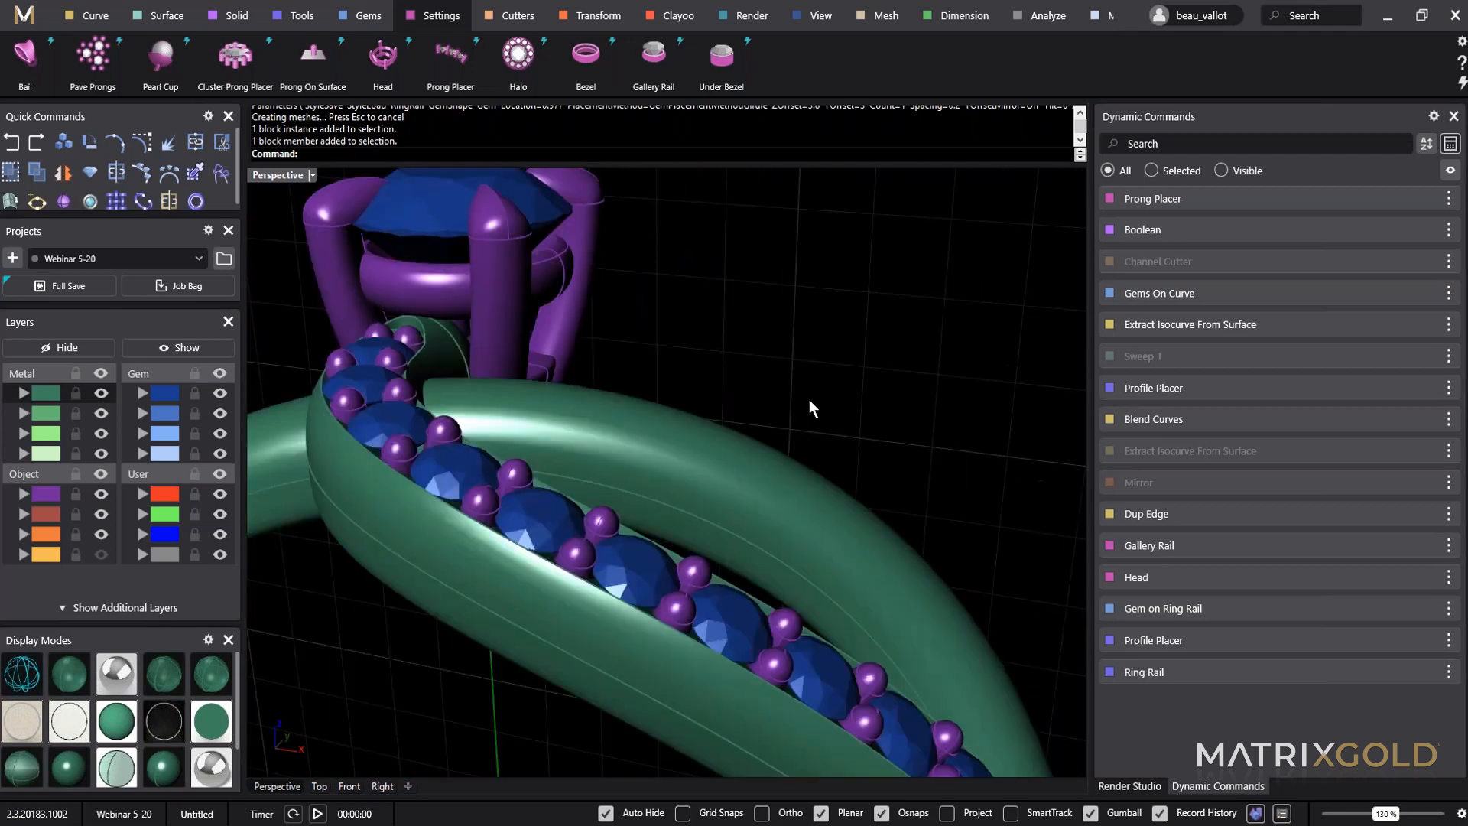
pyautogui.keyDown('shift'); pyautogui.moveTo(765, 637); pyautogui.dragTo(755, 521, button='right'); pyautogui.keyUp('shift')
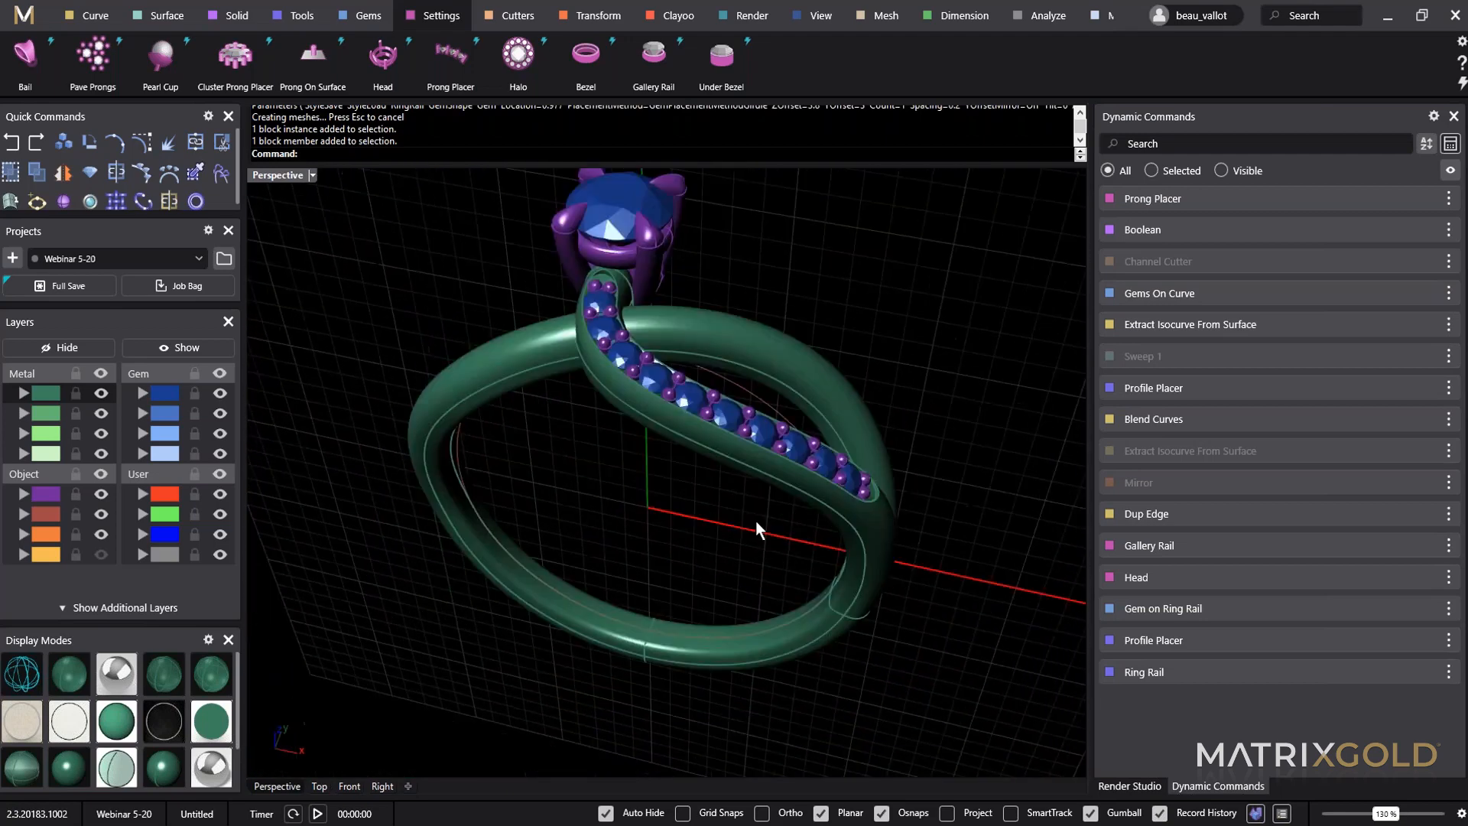
# Select the small prongs and the small shank diamonds in turn to inspect how they overlap, and clear the selection.
pyautogui.scroll(12, 700, 364)
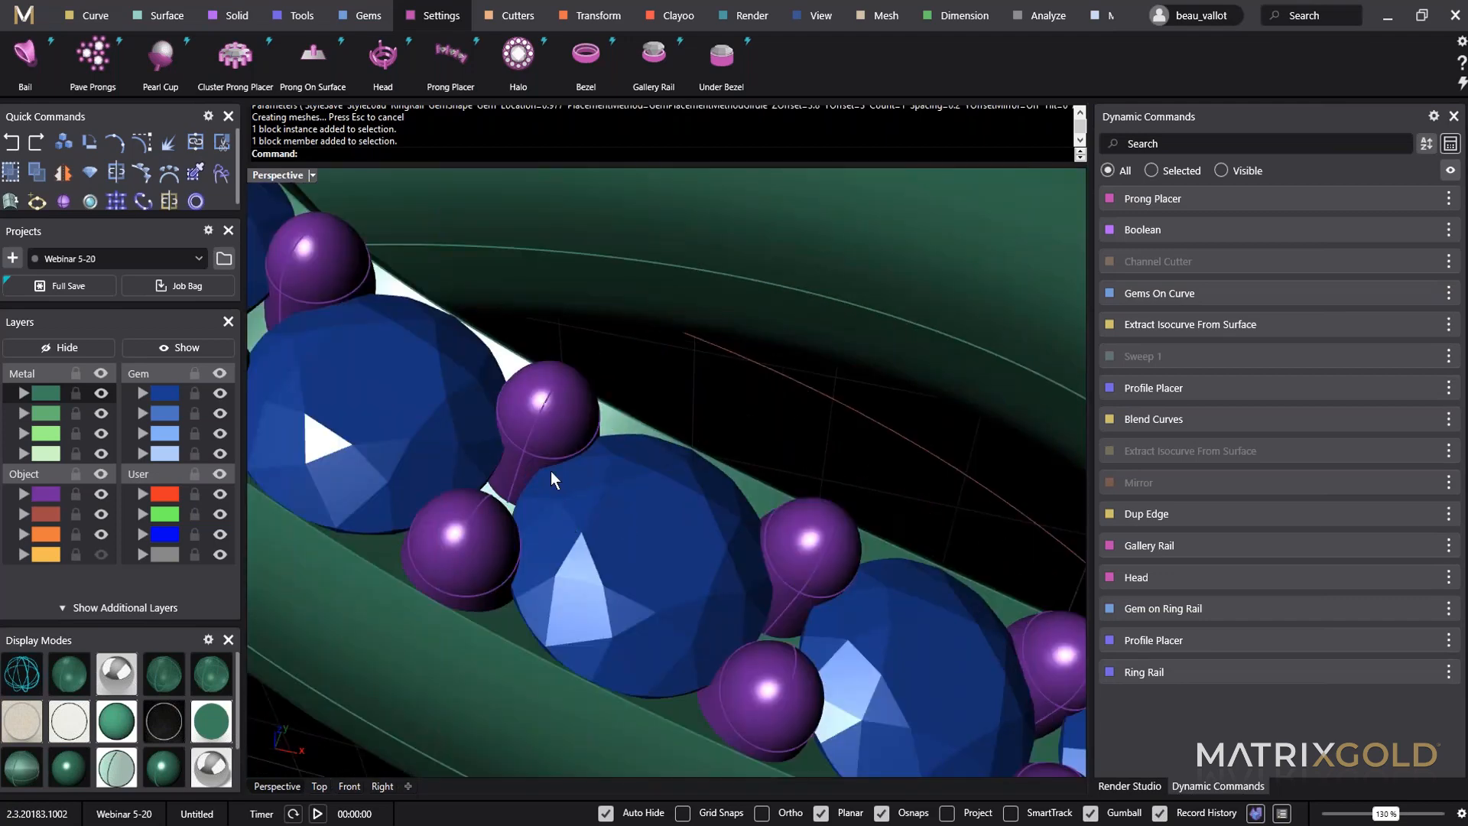
pyautogui.click(549, 422)
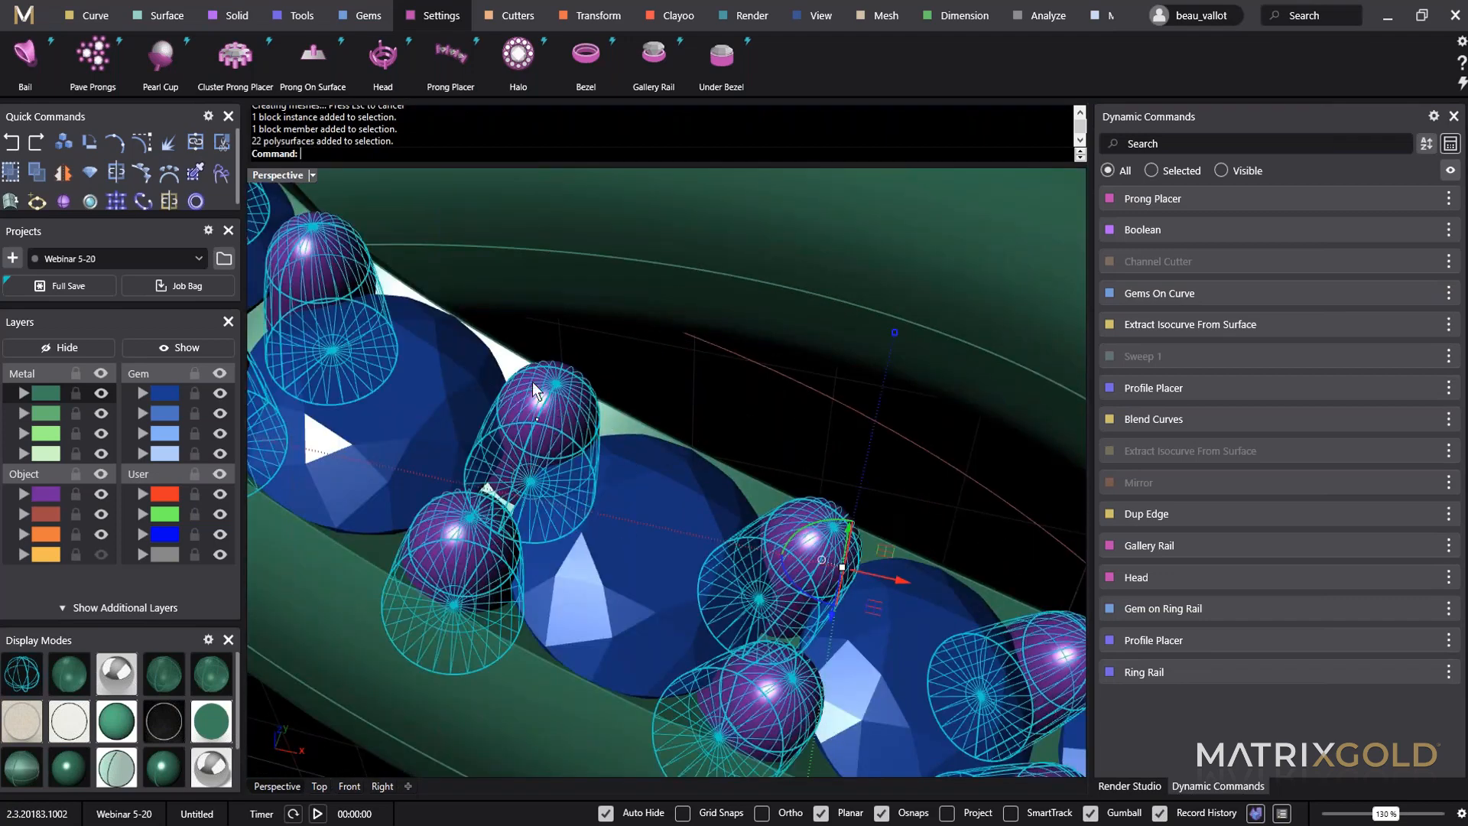
pyautogui.click(707, 388)
pyautogui.click(613, 453)
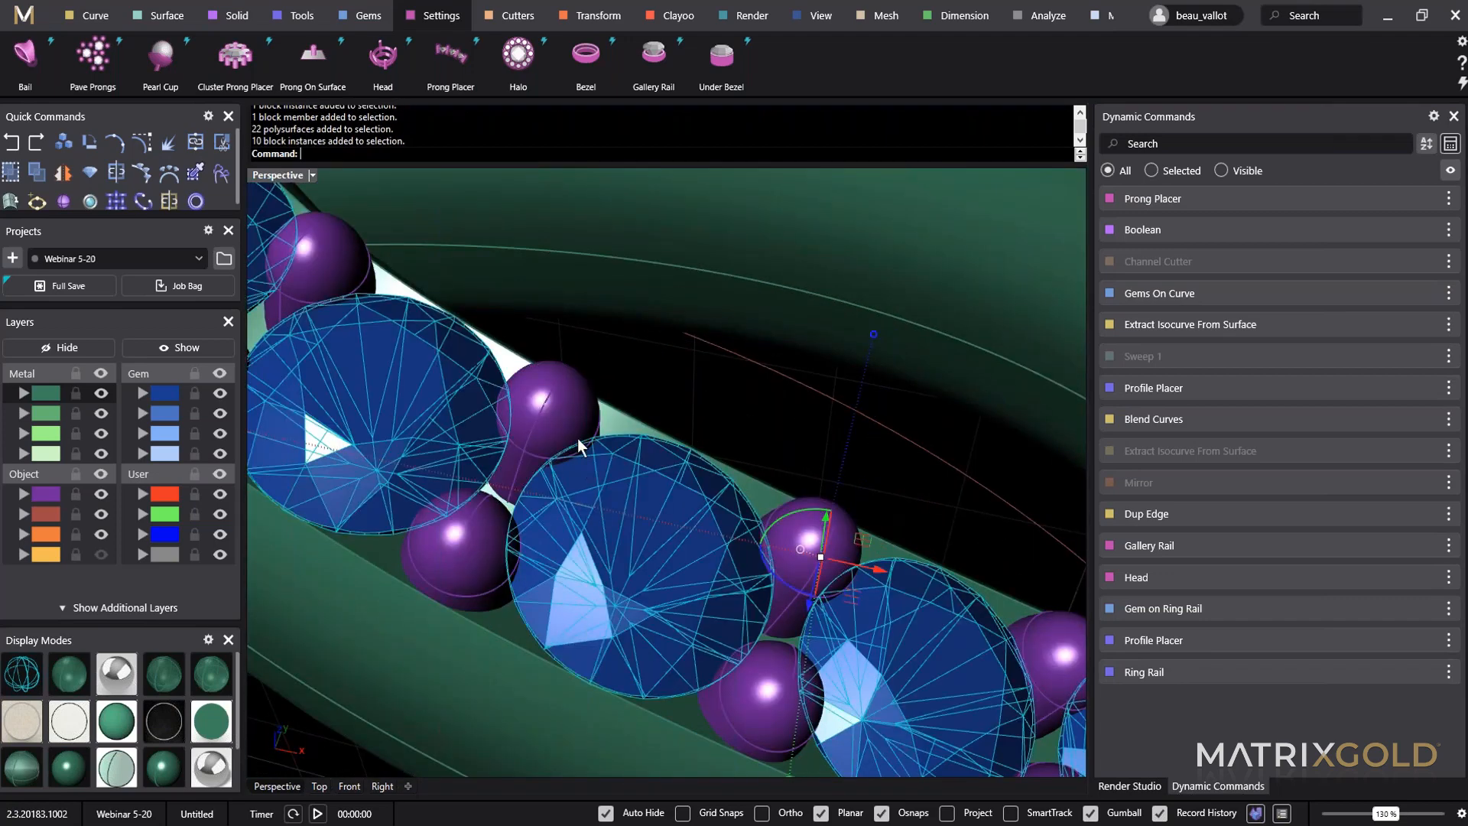
pyautogui.click(773, 383)
pyautogui.scroll(-12, 816, 454)
pyautogui.moveTo(817, 454); pyautogui.dragTo(922, 537, button='right')
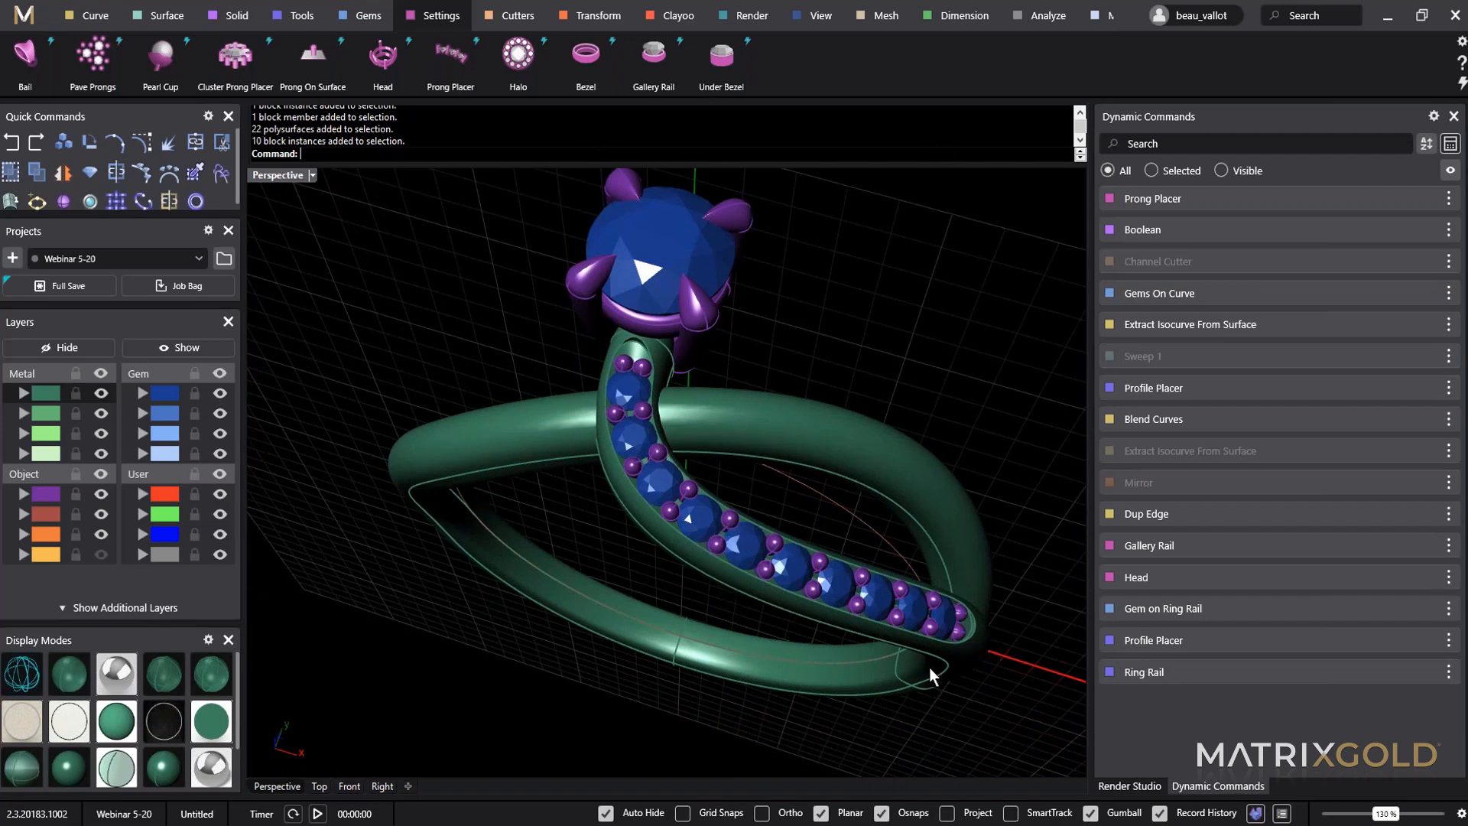
# Examine the gaps between the small diamonds, their prongs and the channel floor up close along the shank.
pyautogui.moveTo(934, 677); pyautogui.dragTo(910, 642, button='right')
pyautogui.scroll(2, 893, 617)
pyautogui.scroll(-2, 893, 617)
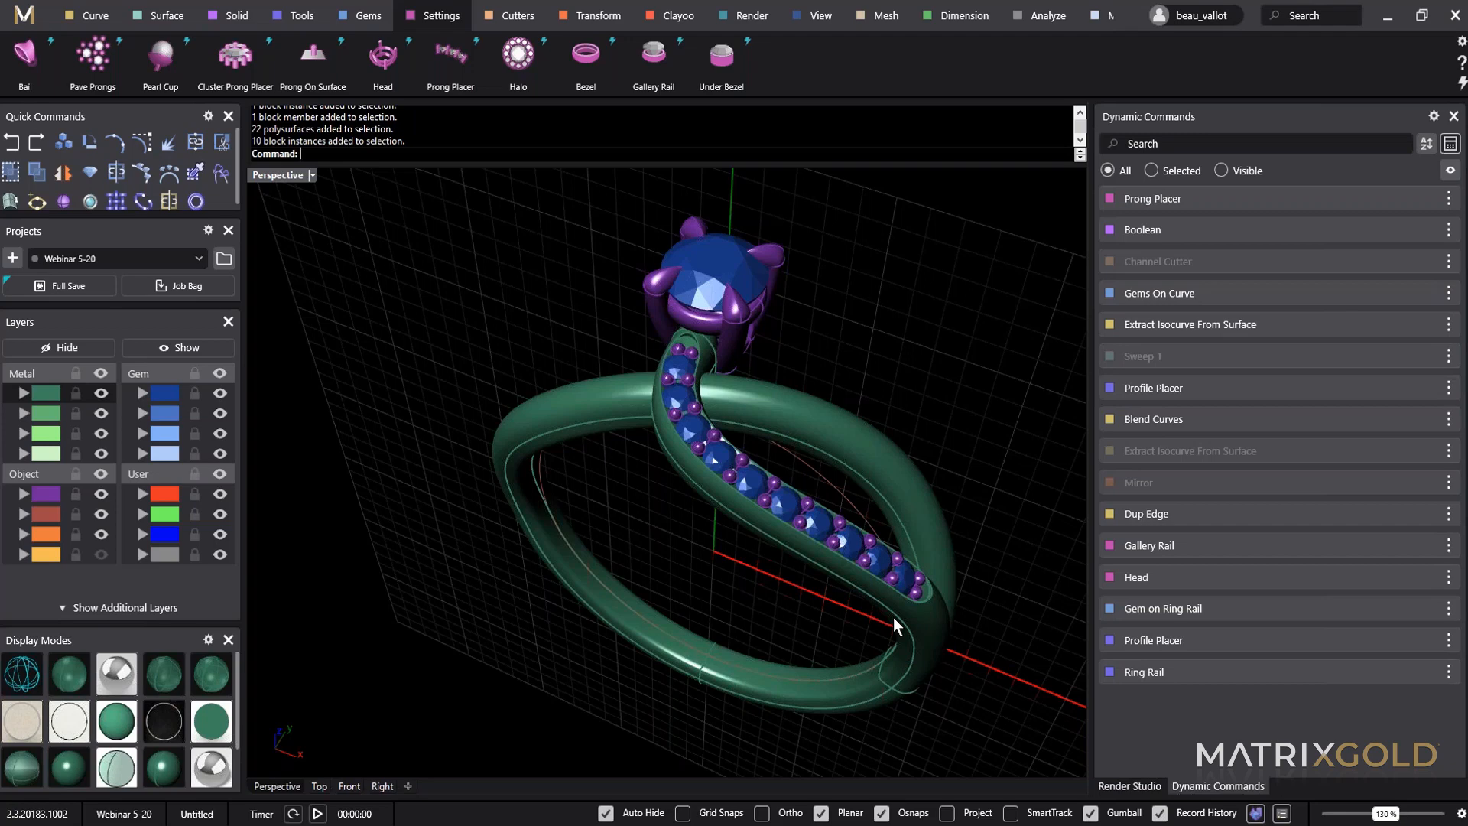
pyautogui.scroll(10, 775, 537)
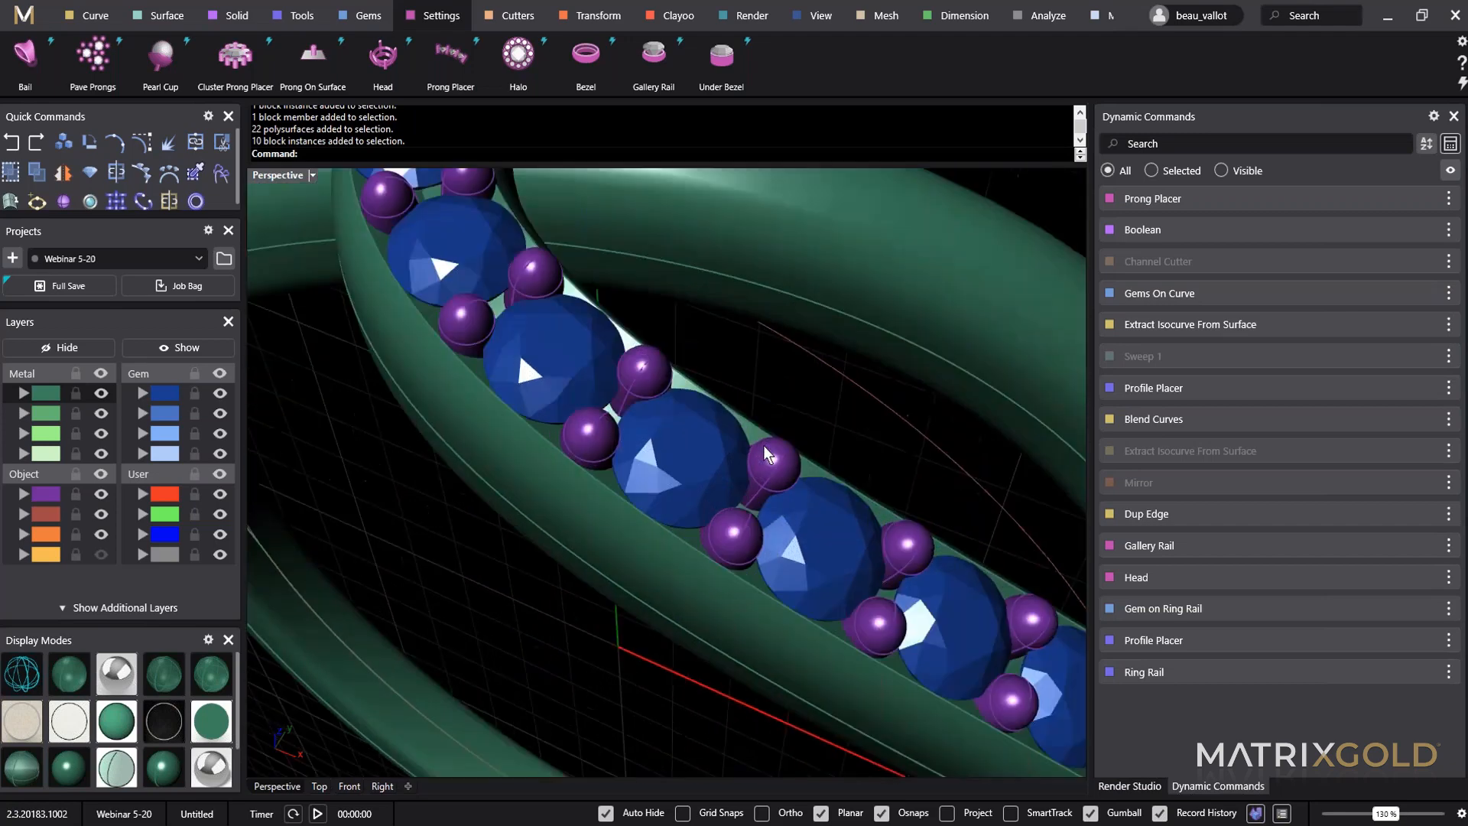
pyautogui.scroll(5, 764, 453)
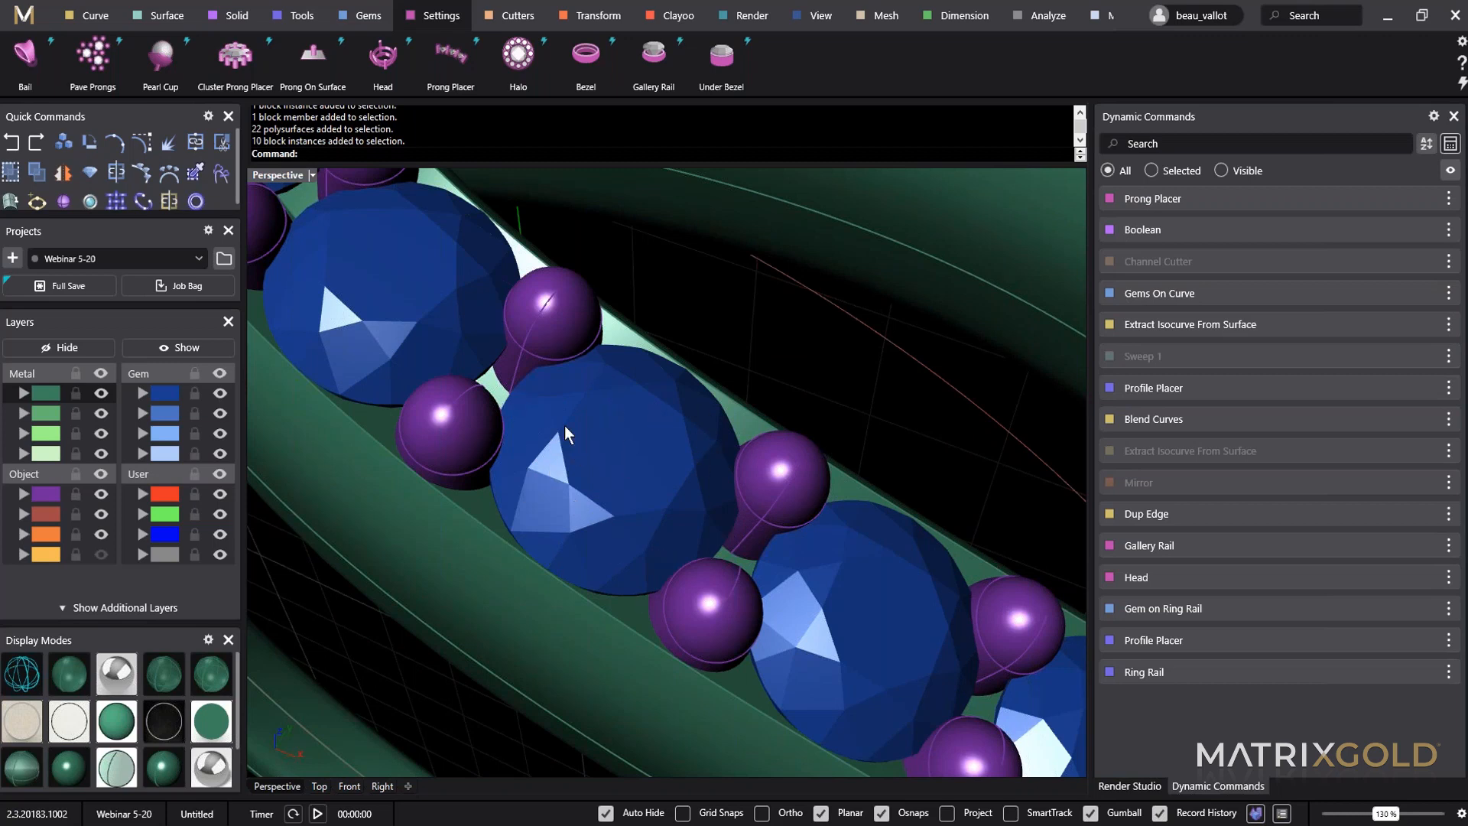
pyautogui.scroll(5, 575, 330)
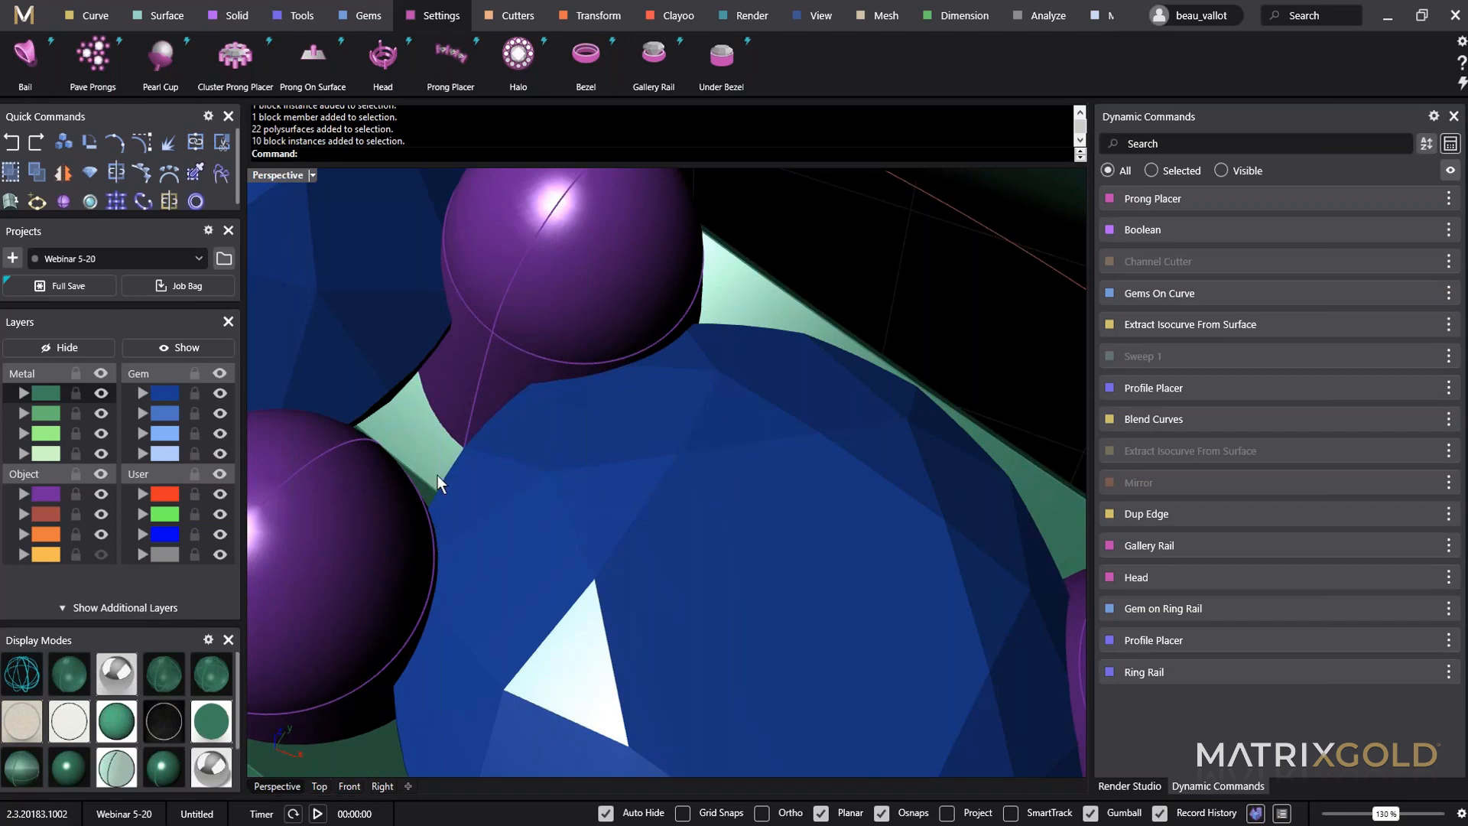
pyautogui.scroll(-10, 365, 710)
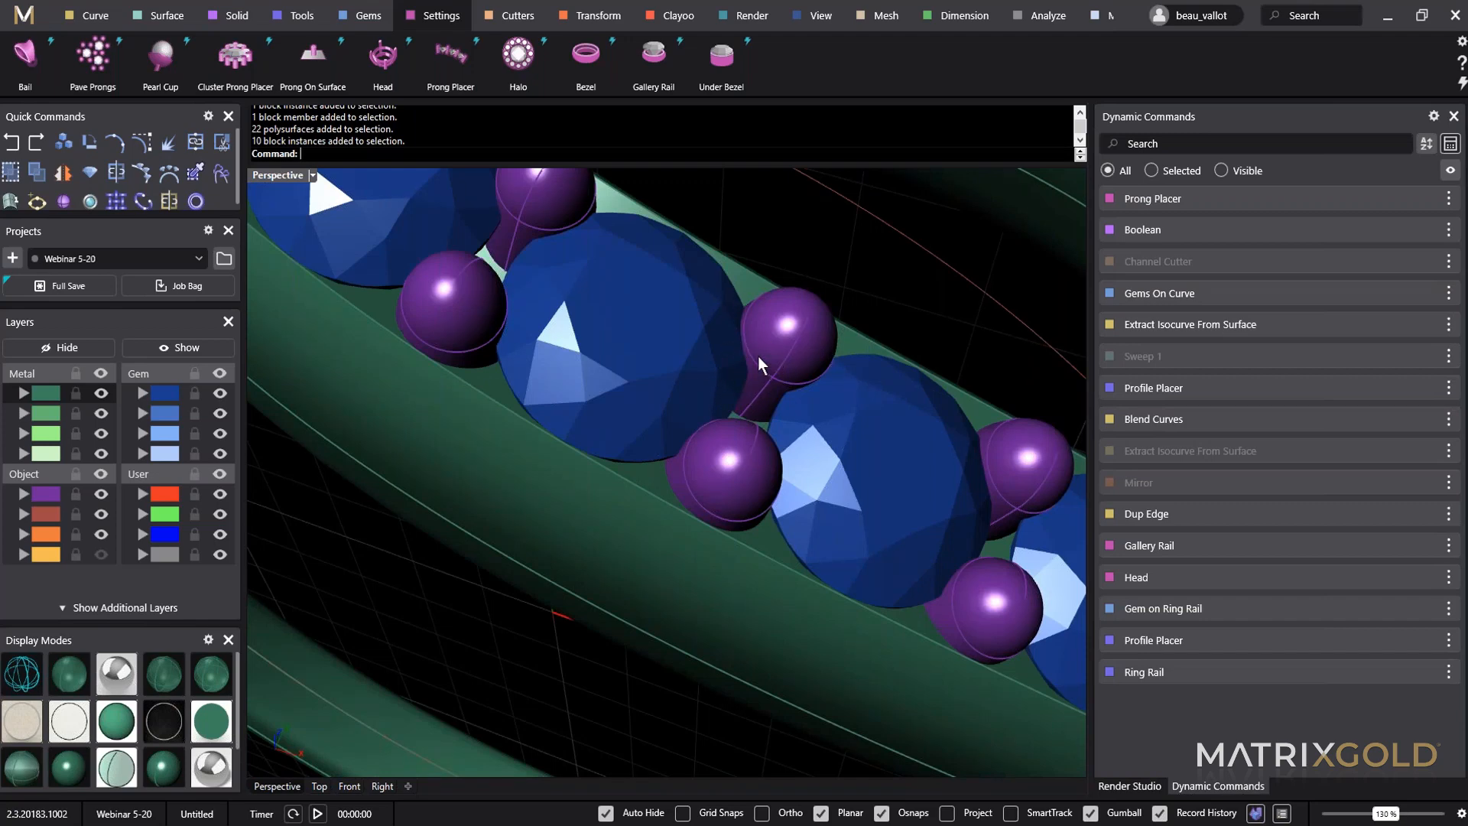
pyautogui.scroll(-10, 795, 349)
pyautogui.moveTo(796, 348)
pyautogui.mouseDown(button='right')
pyautogui.moveTo(776, 327)
pyautogui.moveTo(818, 332)
pyautogui.moveTo(790, 341)
pyautogui.moveTo(805, 350)
pyautogui.mouseUp(button='right')
pyautogui.scroll(-4, 818, 333)
pyautogui.scroll(8, 804, 350)
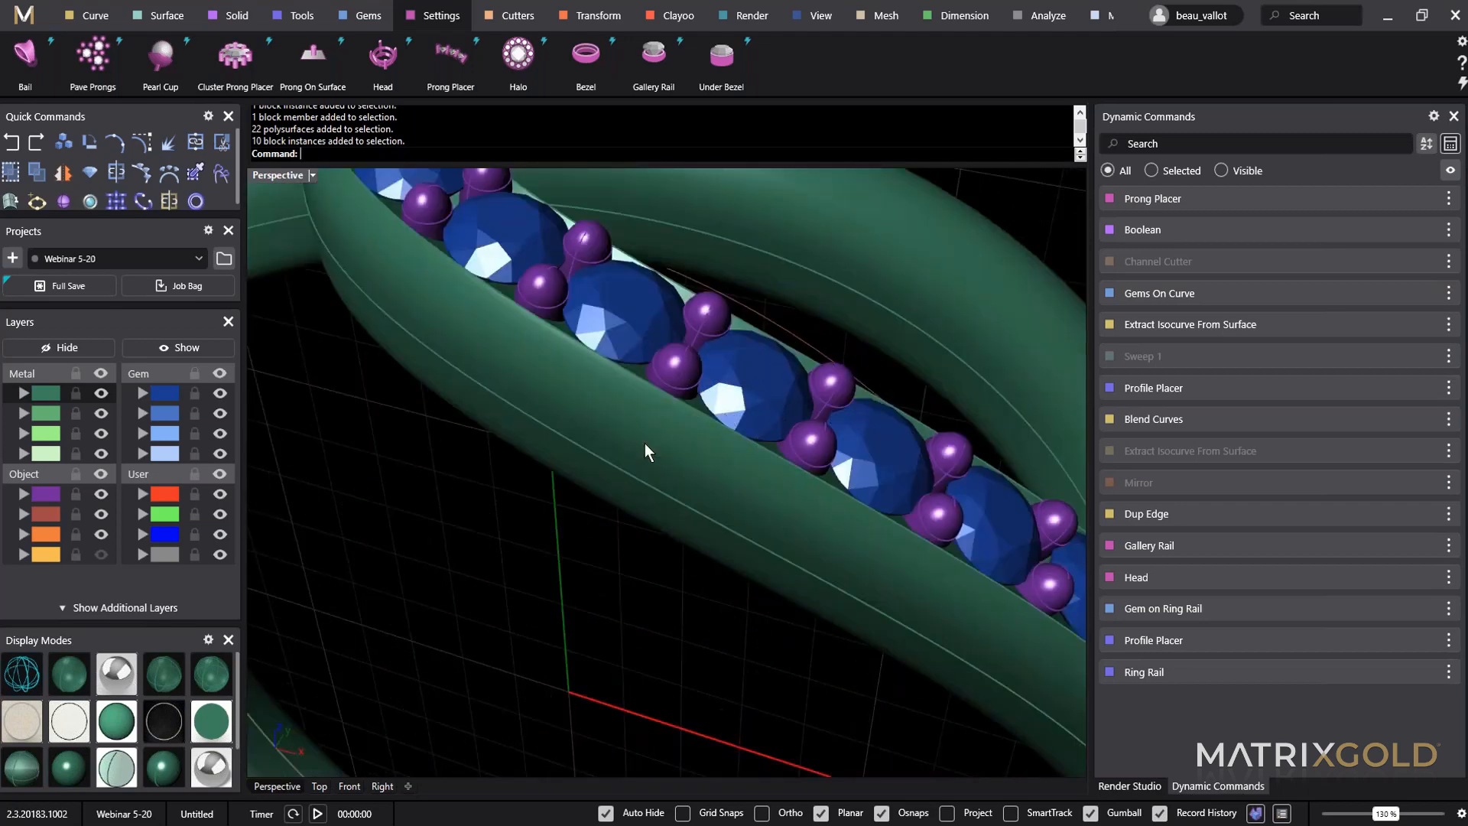
pyautogui.scroll(-6, 617, 384)
pyautogui.moveTo(617, 384); pyautogui.dragTo(560, 544, button='right')
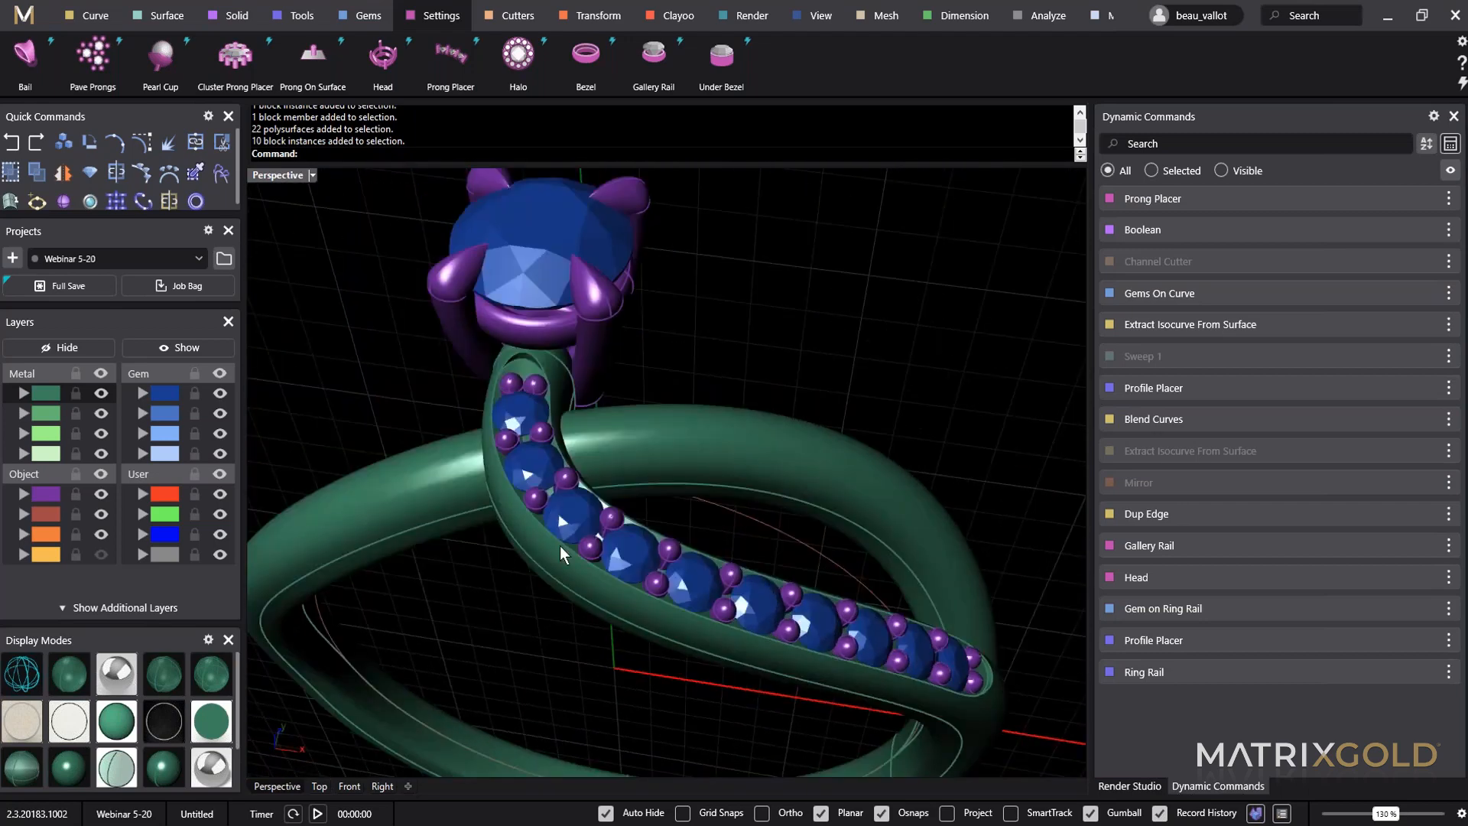
# Select the centre diamond together with all small shank diamonds and create Gem Cutters for them.
pyautogui.click(536, 267)
pyautogui.keyDown('shift'); pyautogui.click(526, 409); pyautogui.keyUp('shift')
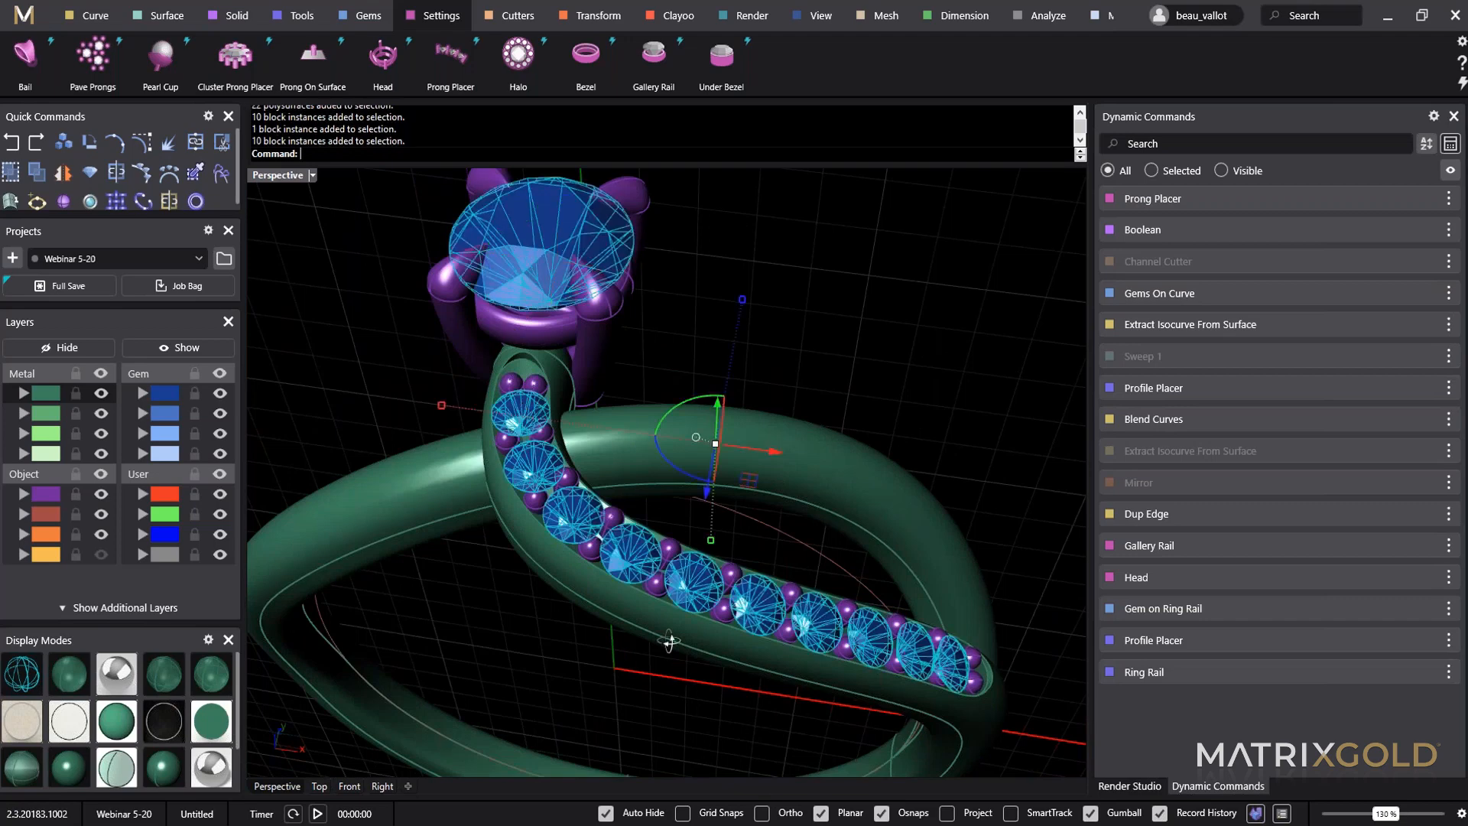
pyautogui.moveTo(669, 642); pyautogui.dragTo(738, 516, button='right')
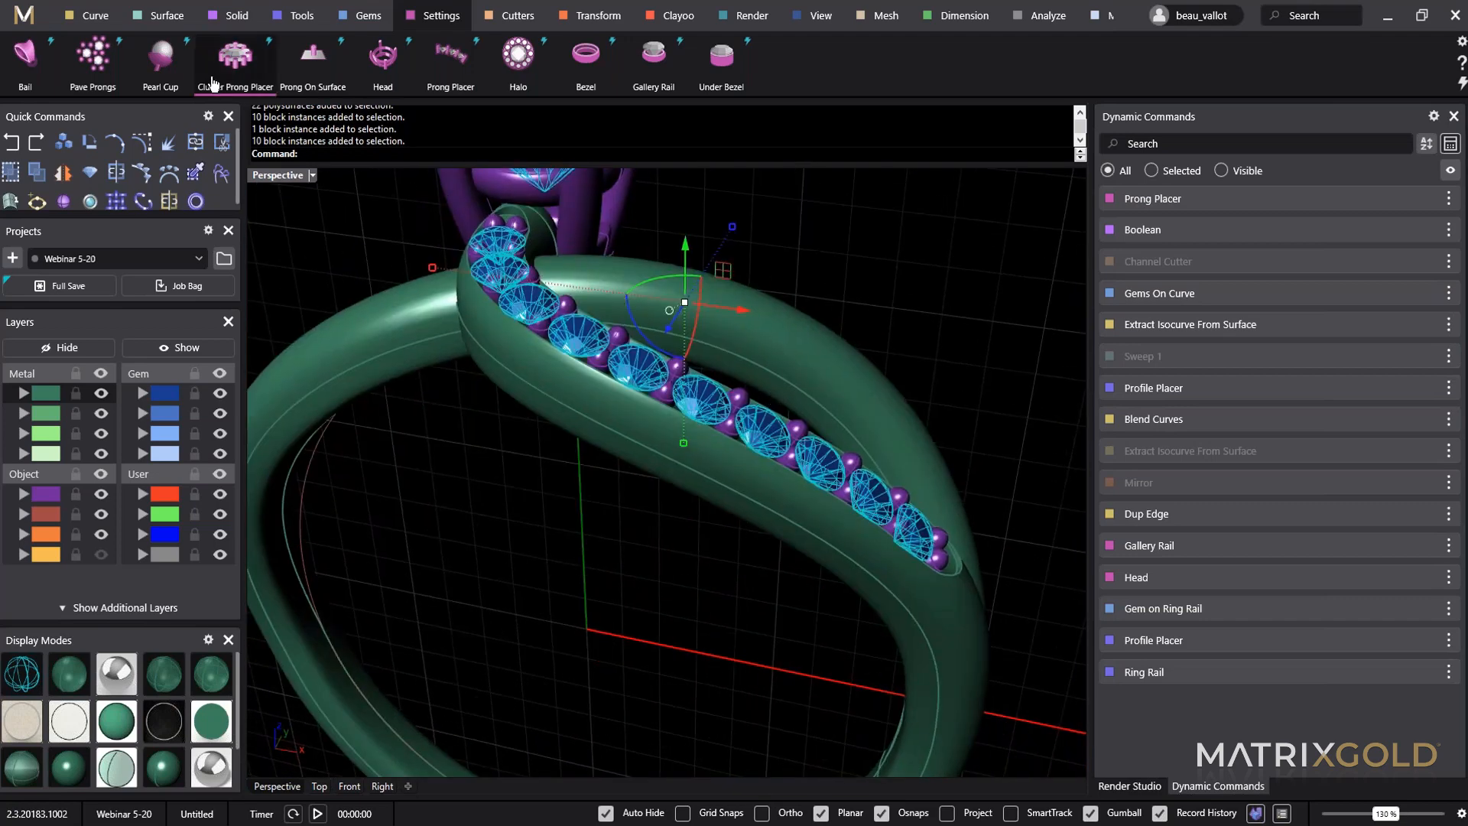
pyautogui.click(518, 17)
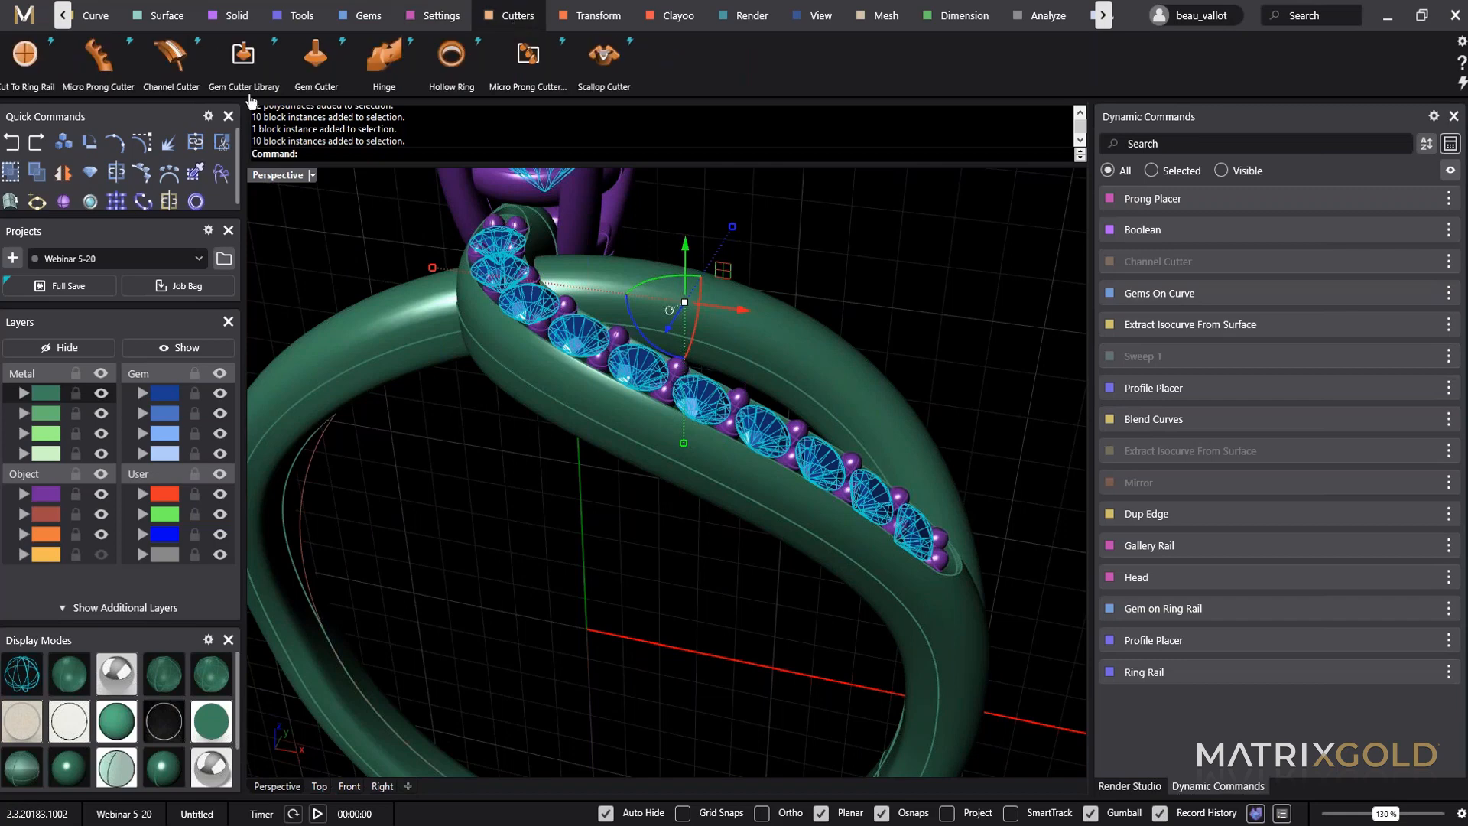
pyautogui.click(305, 66)
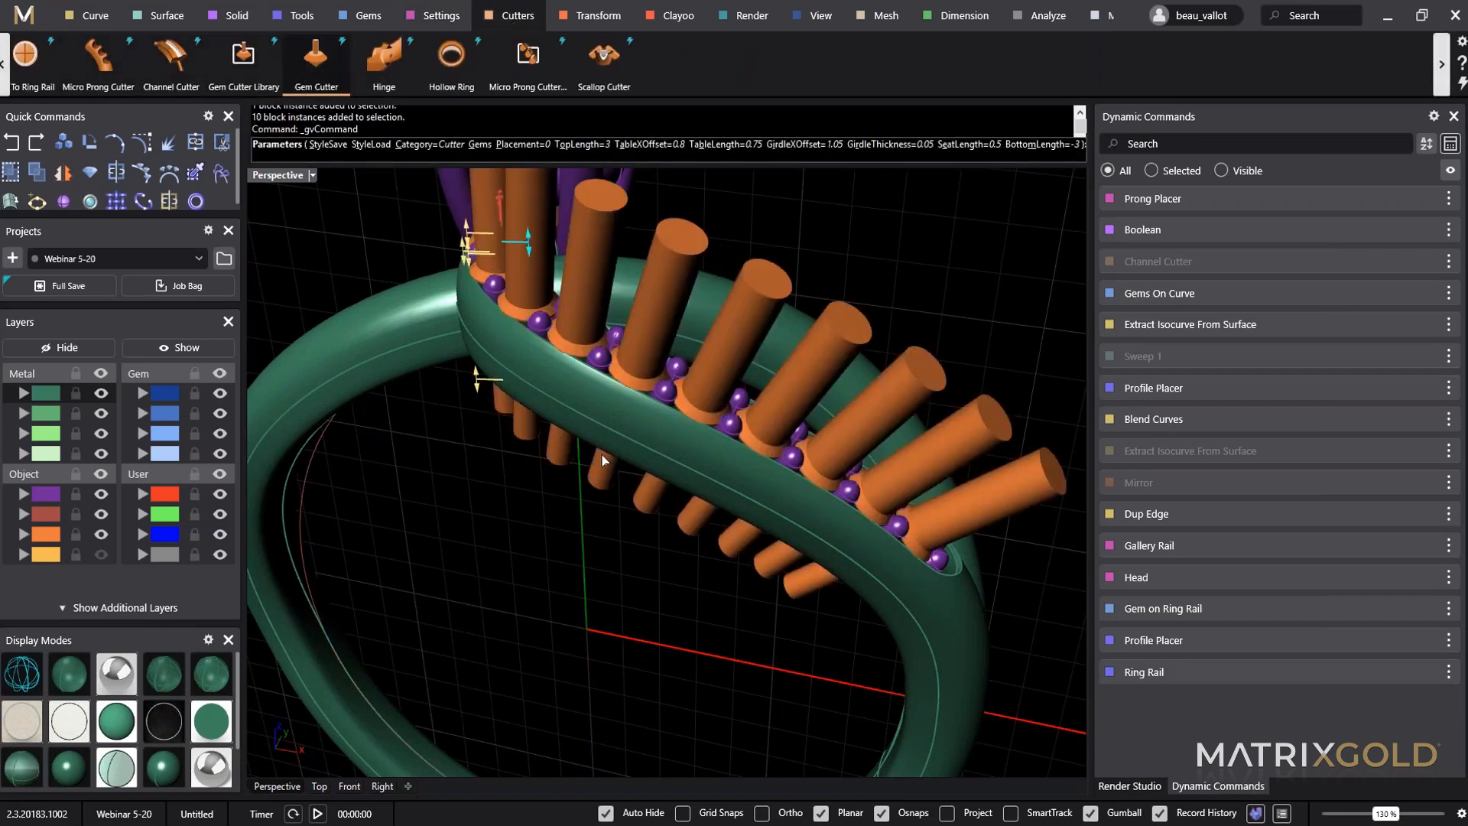
# Open the Gem Cutter style sheets and apply the 02.Json style to the cutters.
pyautogui.keyDown('shift'); pyautogui.moveTo(602, 461); pyautogui.dragTo(597, 598, button='right'); pyautogui.keyUp('shift')
pyautogui.moveTo(536, 425)
pyautogui.mouseDown(button='right')
pyautogui.moveTo(635, 434)
pyautogui.moveTo(537, 413)
pyautogui.mouseUp(button='right')
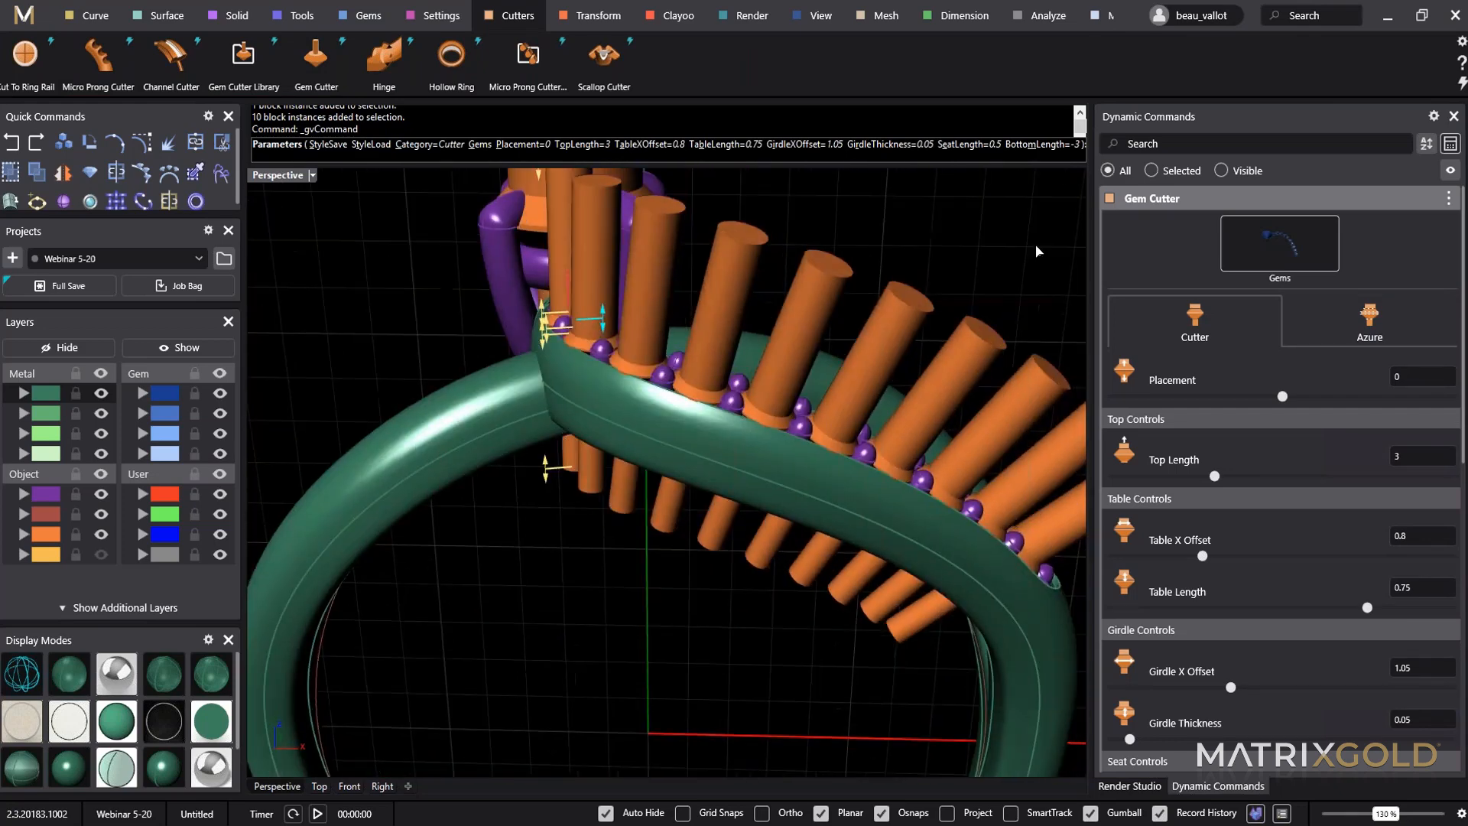
pyautogui.click(1450, 199)
pyautogui.click(1449, 198)
pyautogui.click(1448, 197)
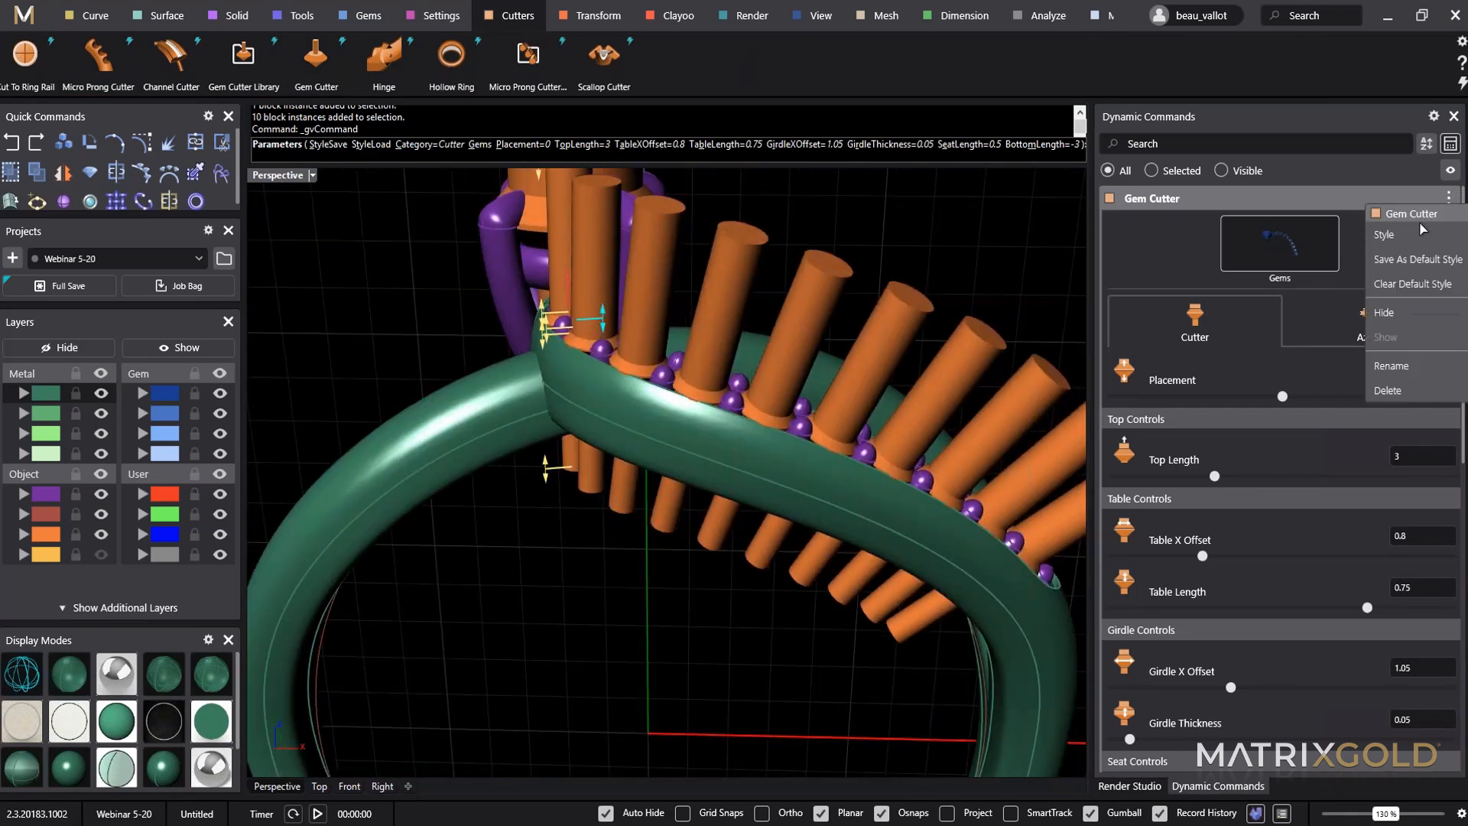
pyautogui.click(1406, 235)
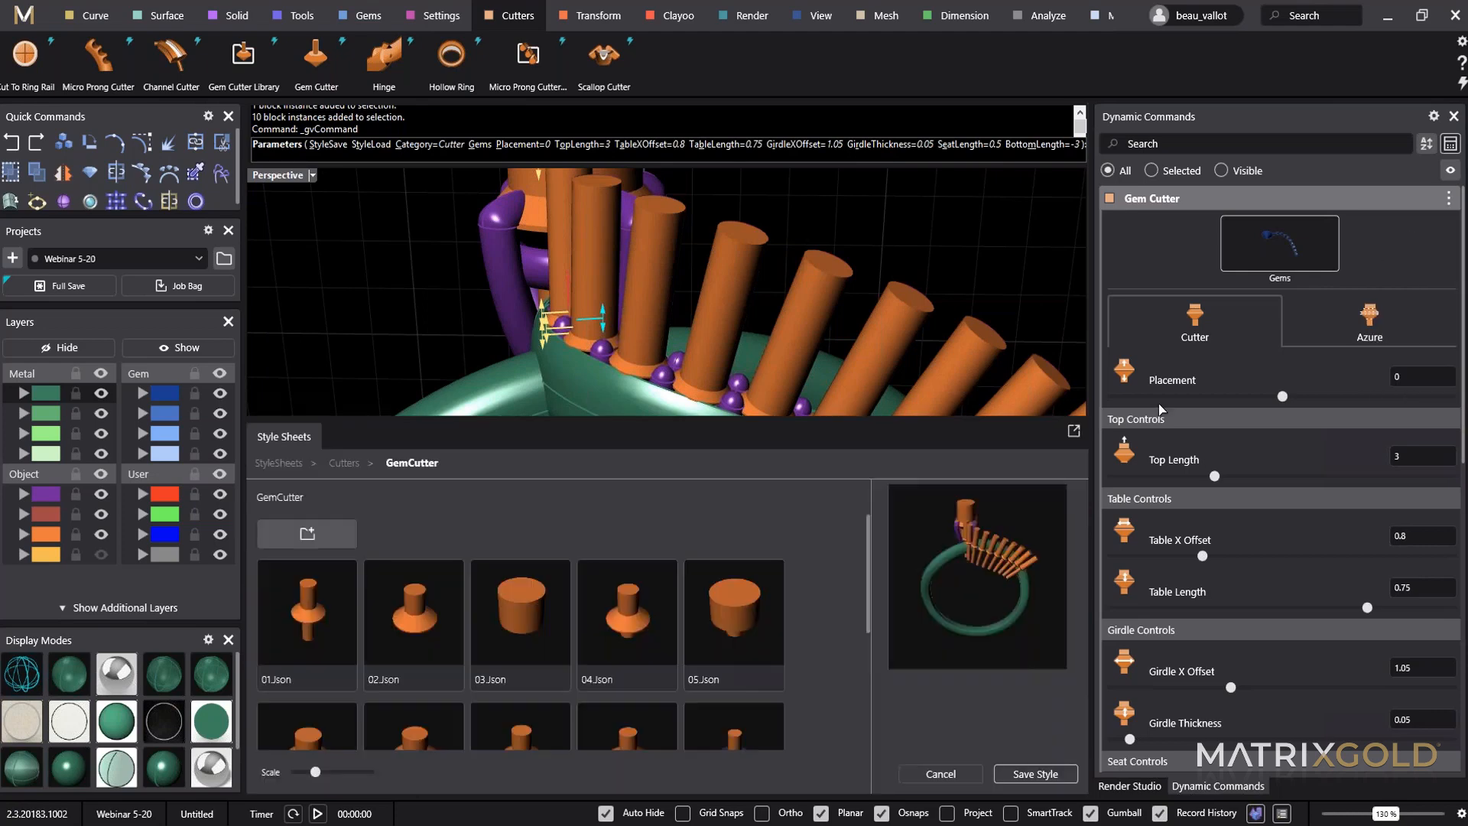
pyautogui.doubleClick(434, 648)
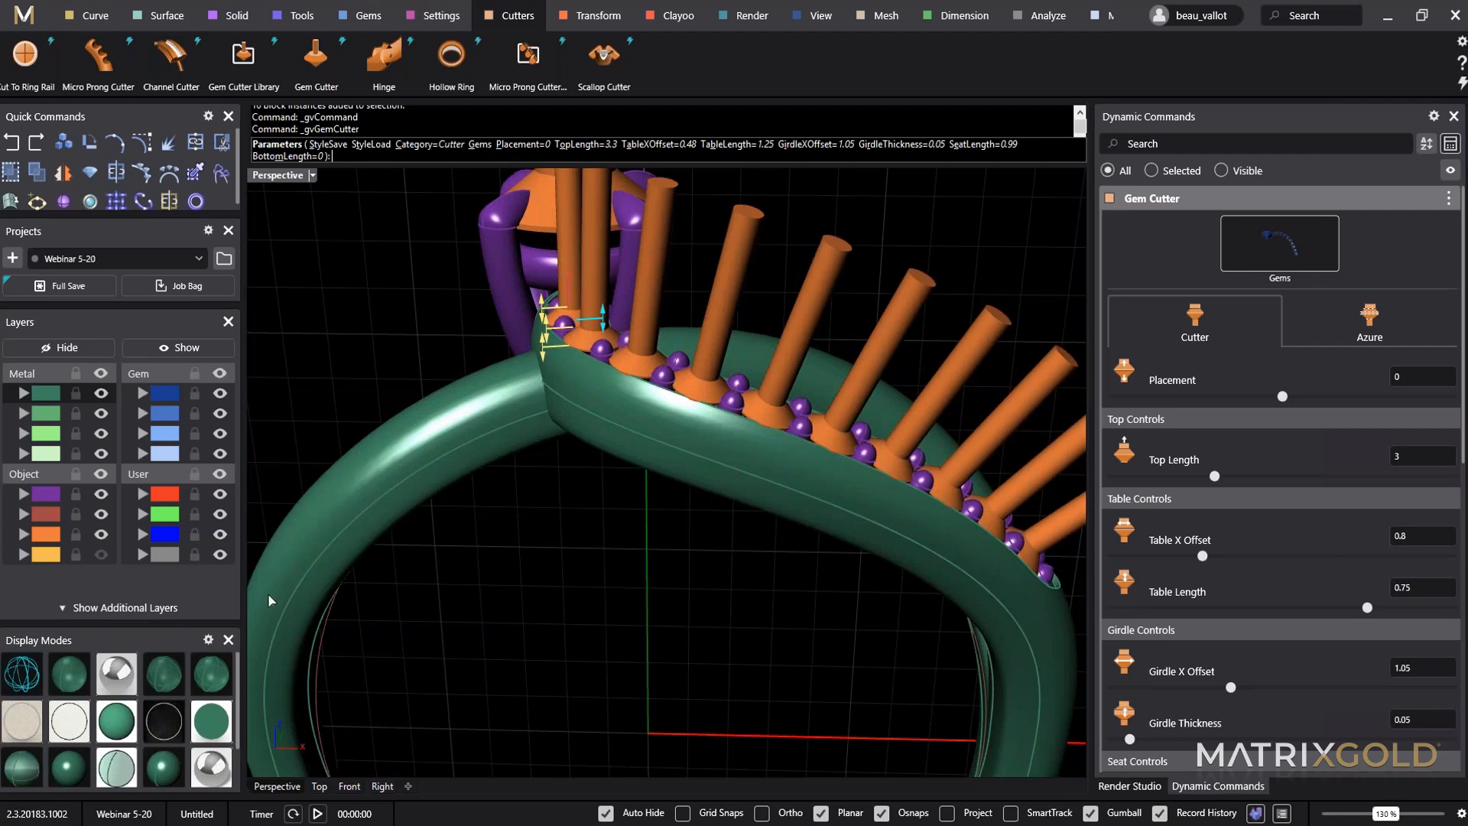
# Switch the perspective view to wireframe display and inspect the cutters' fit around the gems and prongs.
pyautogui.moveTo(268, 596); pyautogui.dragTo(181, 521, button='right')
pyautogui.click(16, 680)
pyautogui.moveTo(977, 415); pyautogui.dragTo(896, 526, button='right')
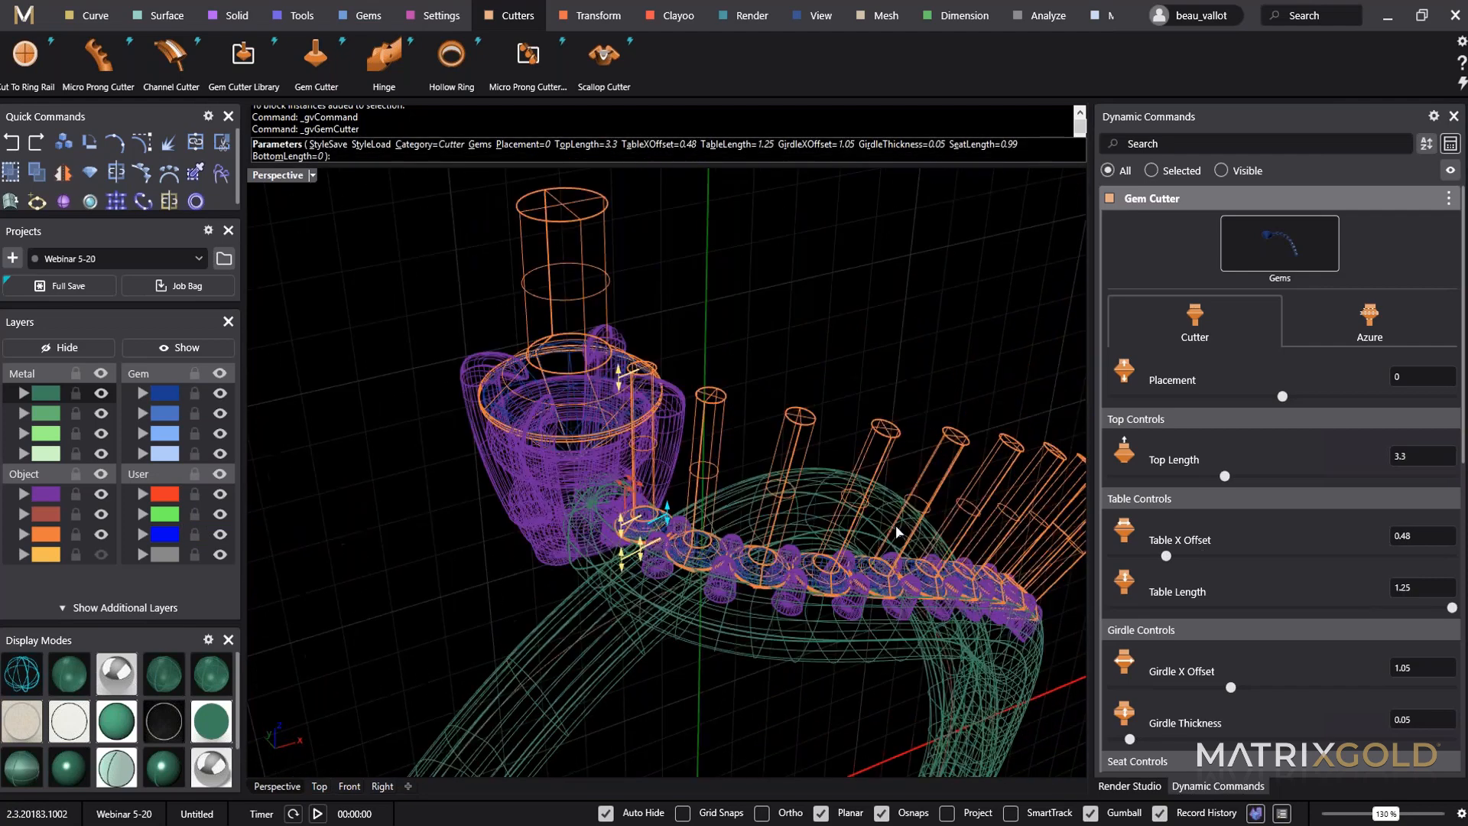
# Thicken the girdle of the gem cutters to 0.1 and shorten their table length to 1.
pyautogui.scroll(8, 707, 380)
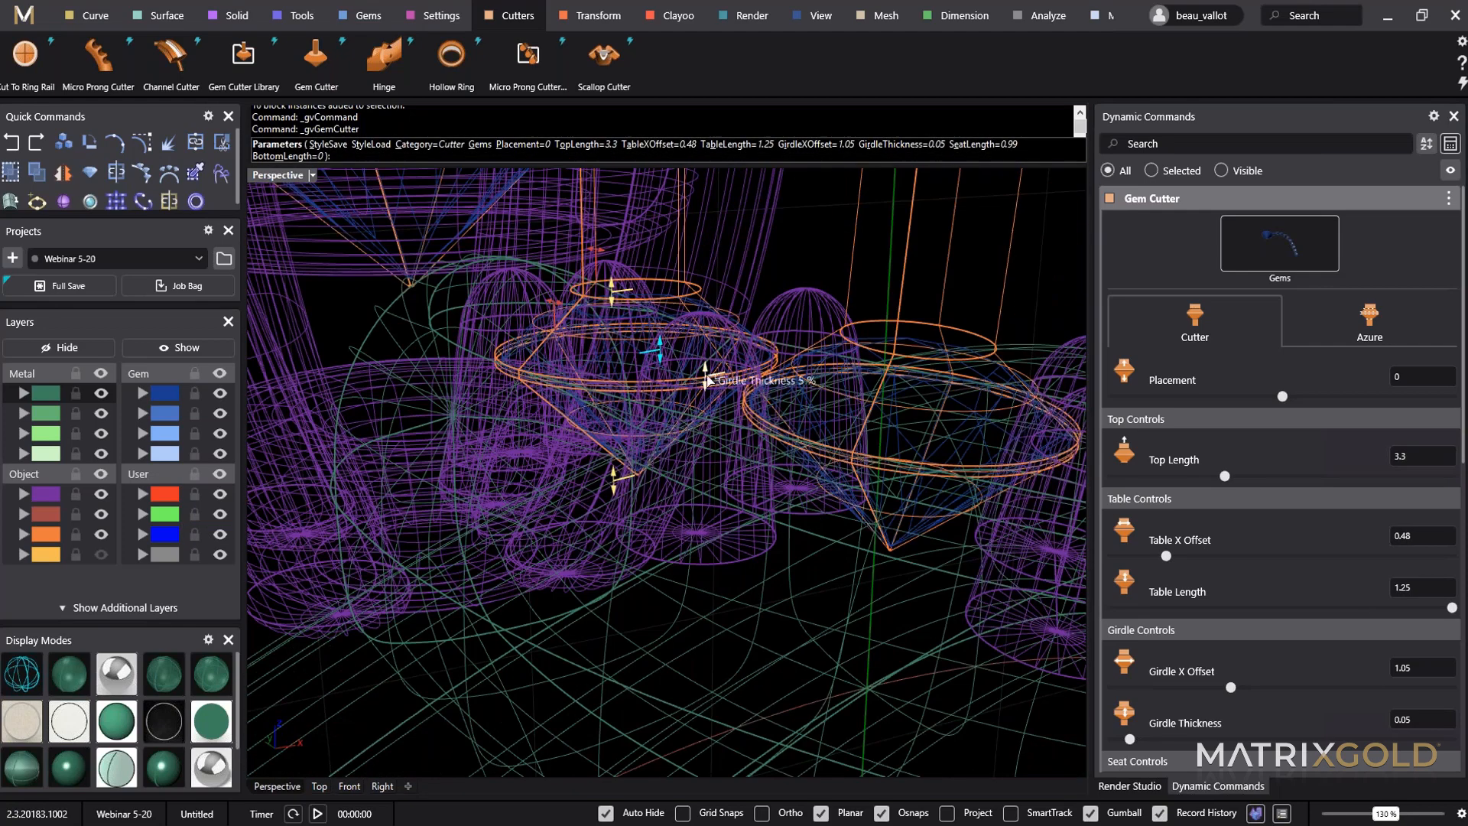
pyautogui.moveTo(704, 375); pyautogui.dragTo(705, 368)
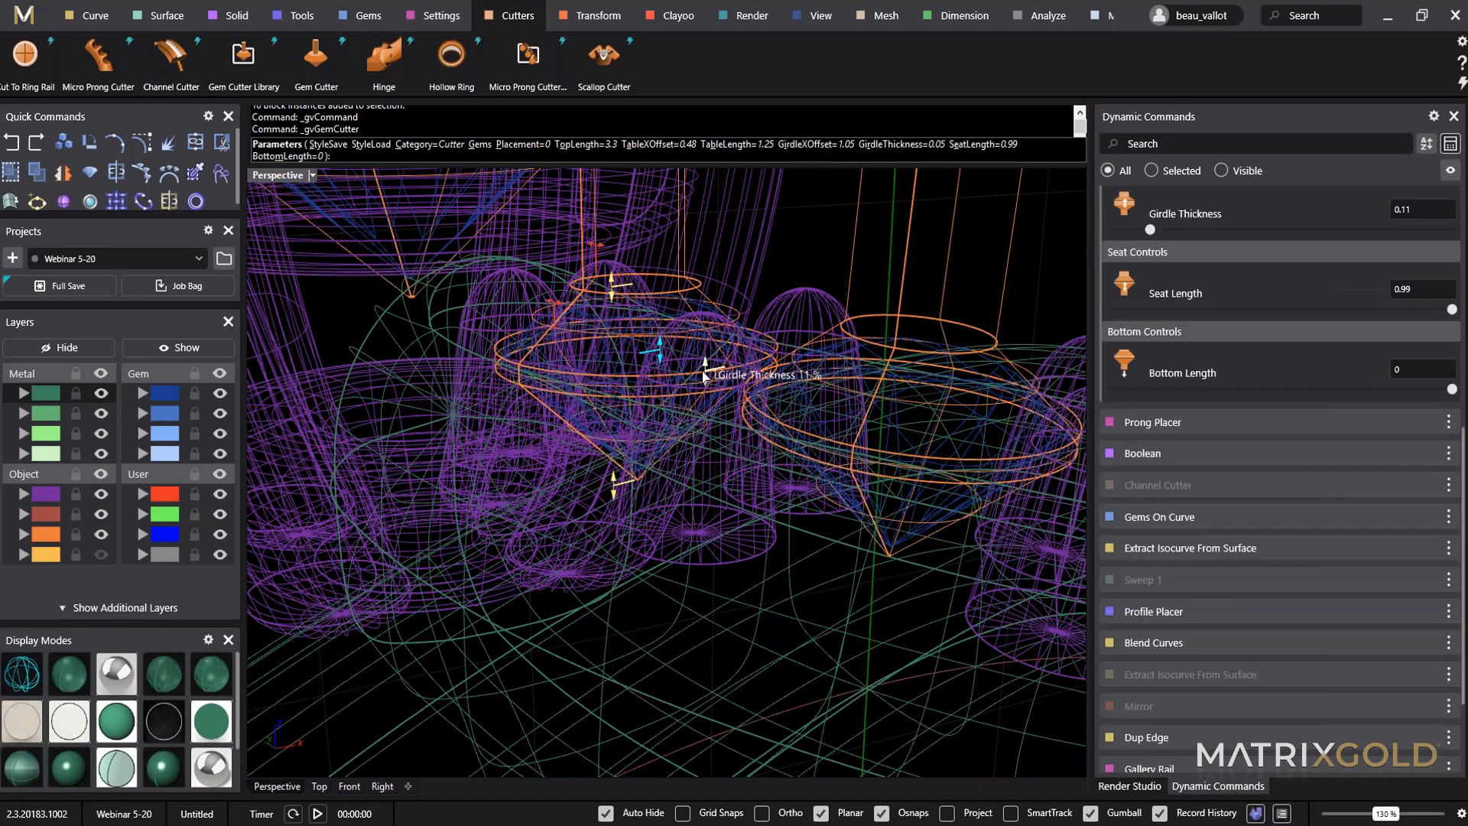
pyautogui.moveTo(612, 289); pyautogui.dragTo(612, 293)
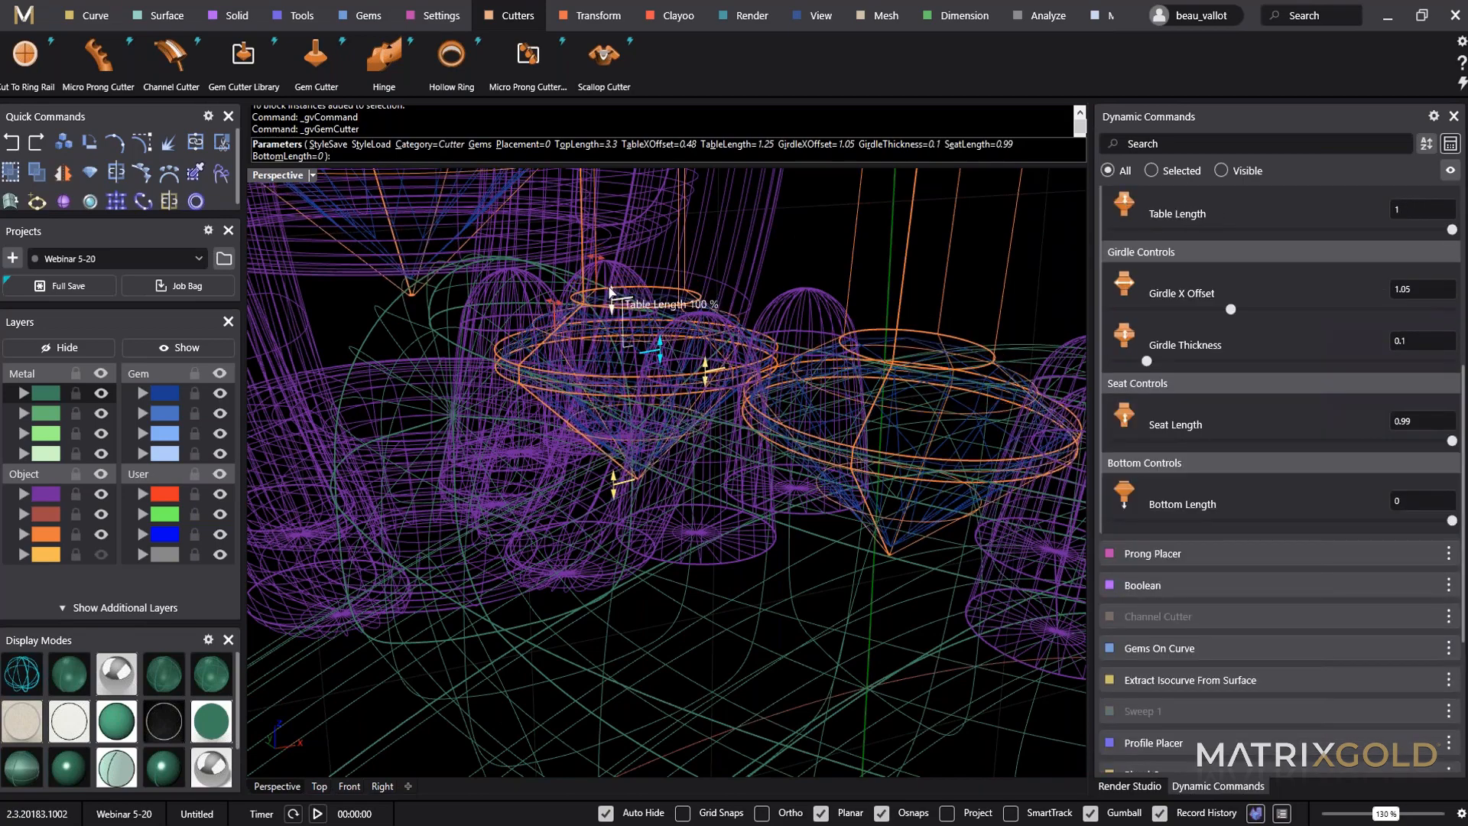
pyautogui.scroll(-8, 589, 285)
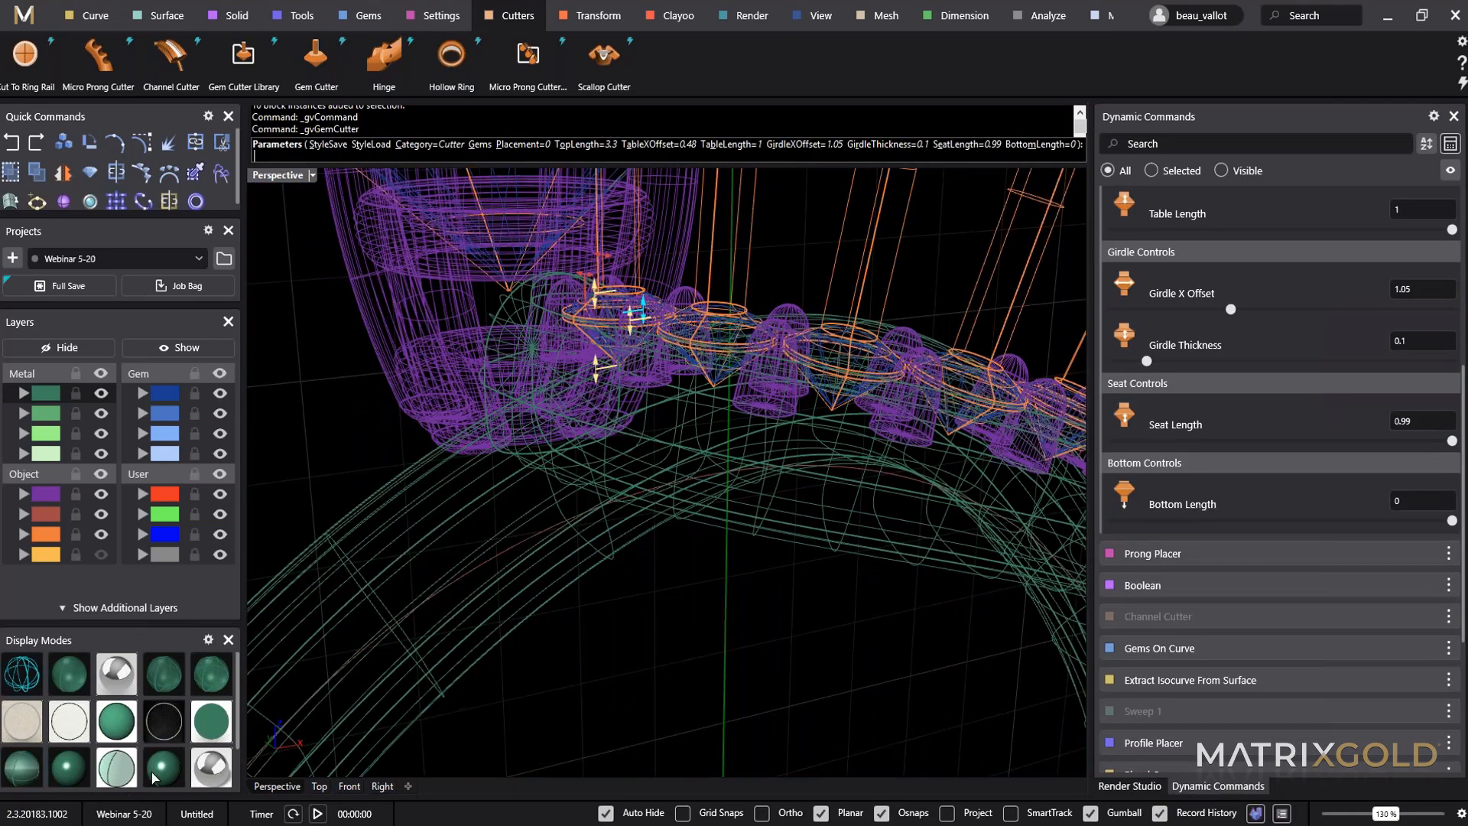
# Return the perspective view to shaded display and reduce the cutters' Girdle X Offset to 1.01 and Table X Offset to 0.44.
pyautogui.click(157, 771)
pyautogui.moveTo(663, 401); pyautogui.dragTo(600, 486, button='right')
pyautogui.scroll(8, 495, 496)
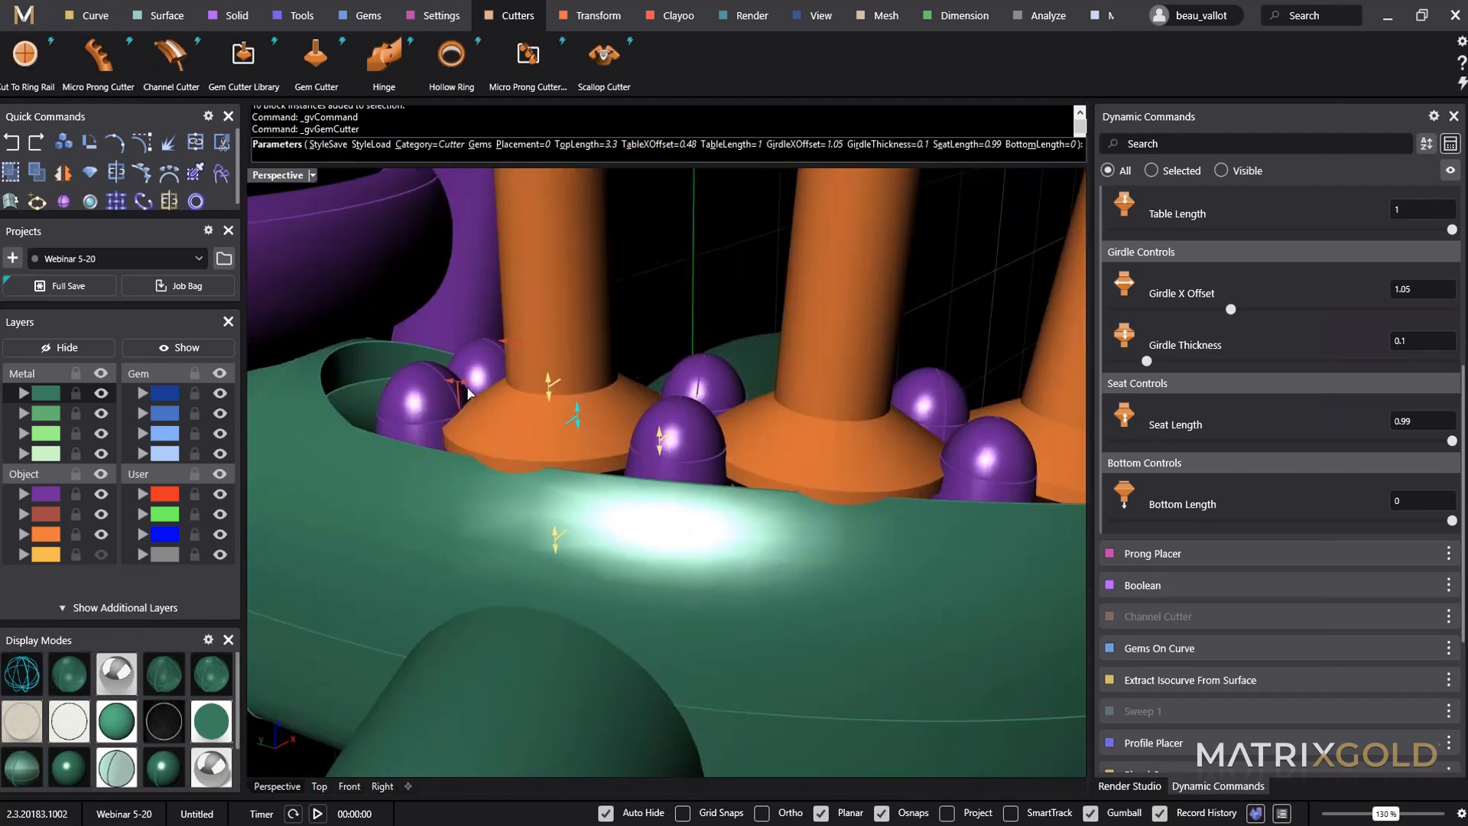
pyautogui.moveTo(458, 382)
pyautogui.moveTo(462, 392); pyautogui.dragTo(462, 393)
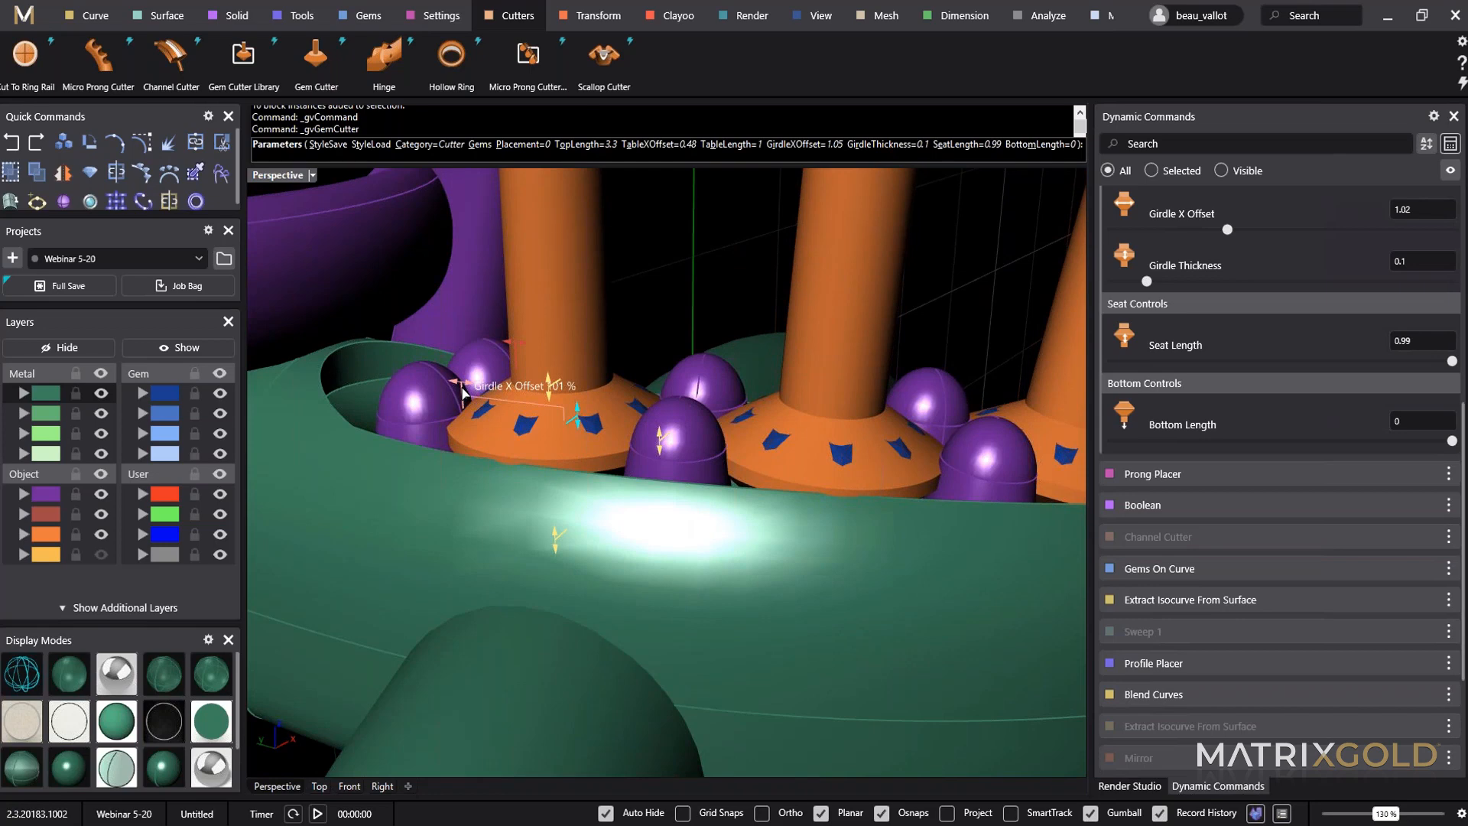
pyautogui.scroll(-9, 482, 407)
pyautogui.moveTo(525, 428); pyautogui.dragTo(662, 429, button='right')
pyautogui.scroll(8, 402, 452)
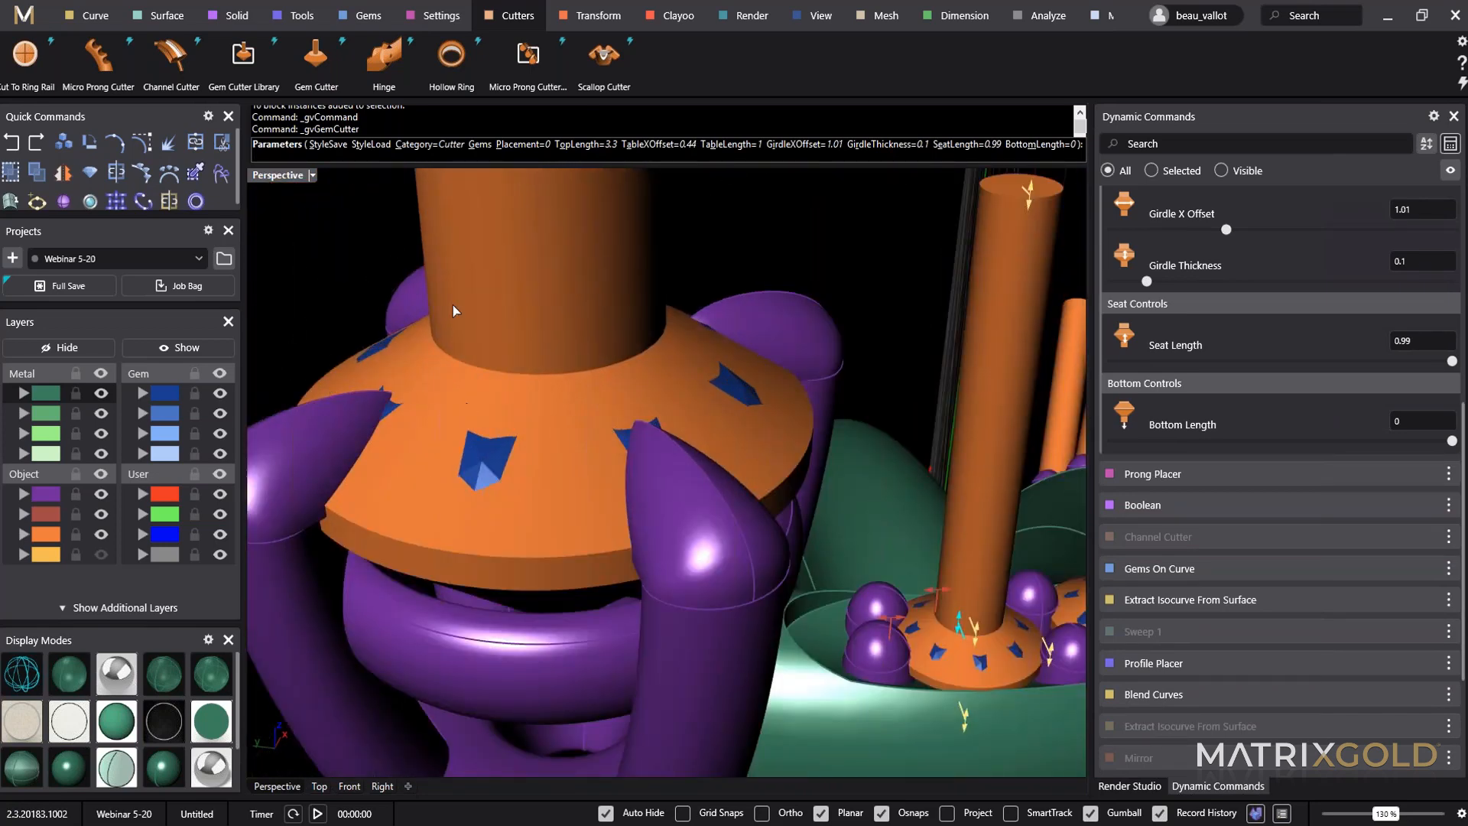
# Compare the cutters with their prongs, increase the girdle thickness to 0.13 and finish the gem cutters.
pyautogui.click(958, 624)
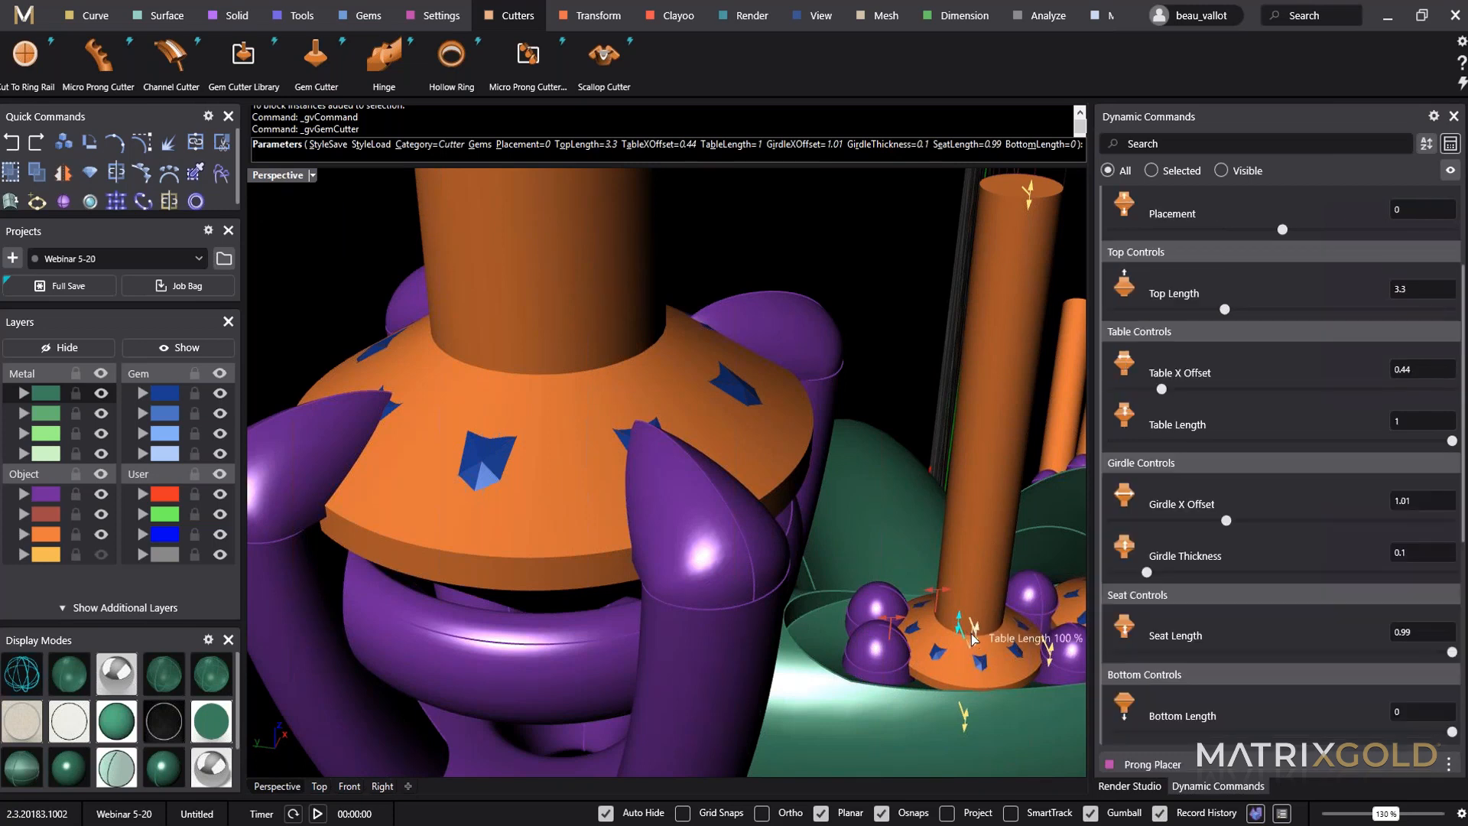
pyautogui.click(973, 633)
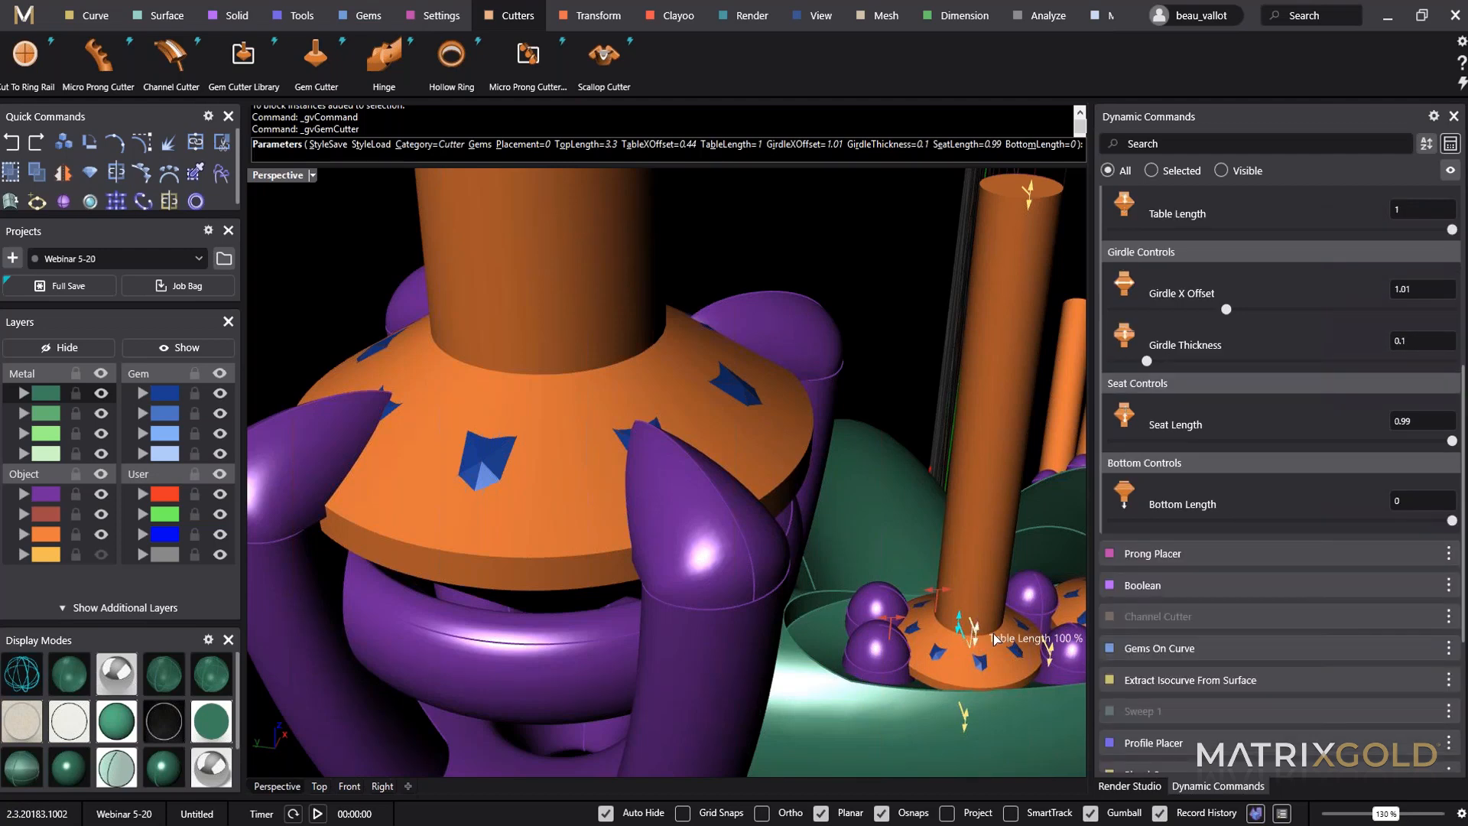
pyautogui.moveTo(979, 629); pyautogui.dragTo(908, 611, button='right')
pyautogui.moveTo(404, 457); pyautogui.dragTo(719, 482, button='right')
pyautogui.scroll(6, 719, 482)
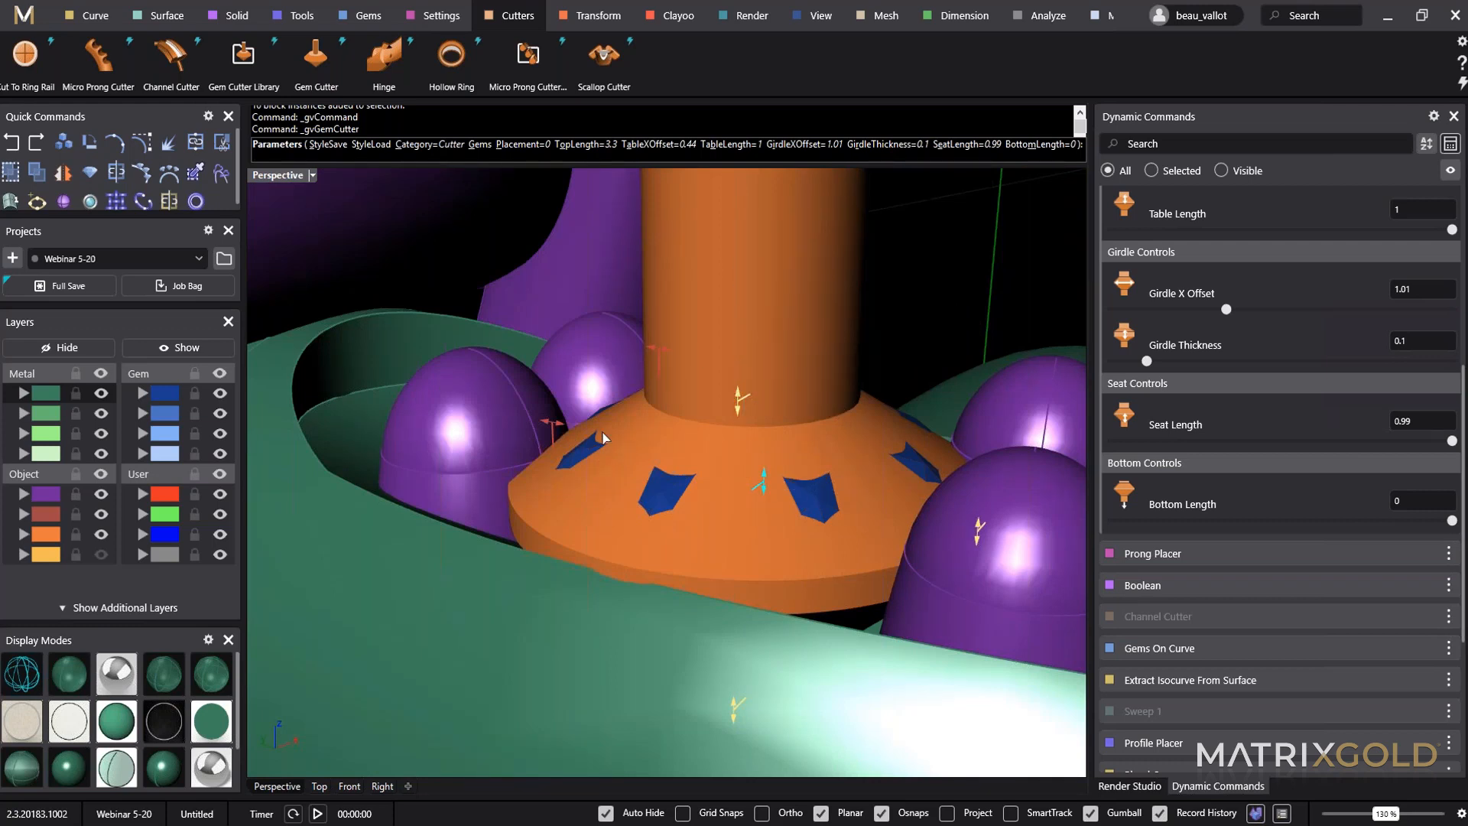
pyautogui.moveTo(979, 535); pyautogui.dragTo(978, 525)
pyautogui.scroll(-12, 977, 526)
pyautogui.moveTo(501, 264)
pyautogui.mouseDown(button='right')
pyautogui.moveTo(483, 263)
pyautogui.moveTo(528, 276)
pyautogui.mouseUp(button='right')
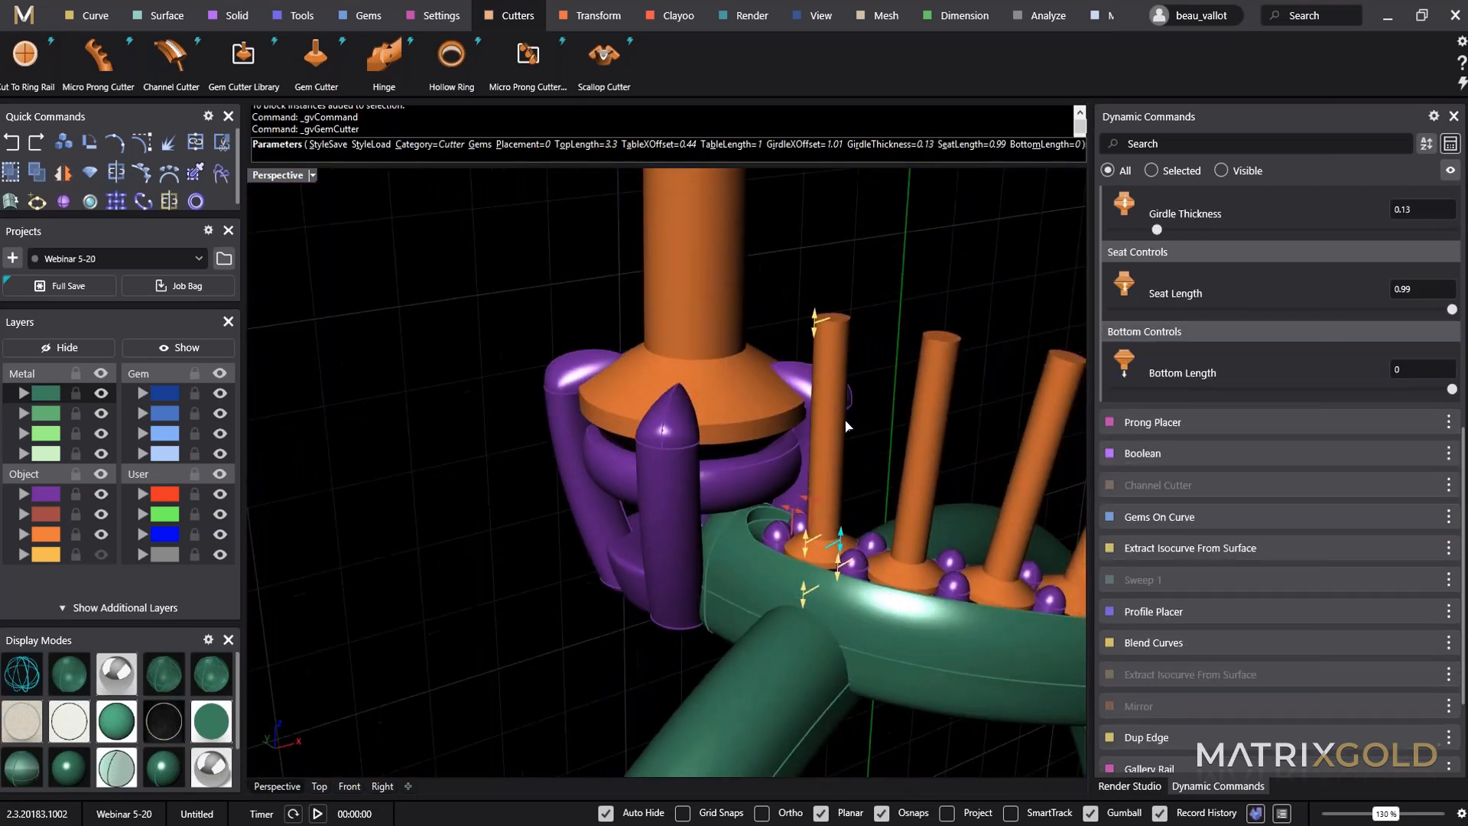
pyautogui.moveTo(847, 426); pyautogui.dragTo(921, 283, button='right')
pyautogui.moveTo(631, 402); pyautogui.dragTo(618, 478, button='right')
pyautogui.moveTo(678, 578); pyautogui.dragTo(623, 543, button='right')
pyautogui.rightClick(622, 544)
# Use Boolean Difference to subtract all gem cutters from the diamond-set shank, its small prongs and the centre stone's head.
pyautogui.moveTo(614, 594); pyautogui.dragTo(609, 717, button='right')
pyautogui.moveTo(618, 399); pyautogui.dragTo(727, 348, button='right')
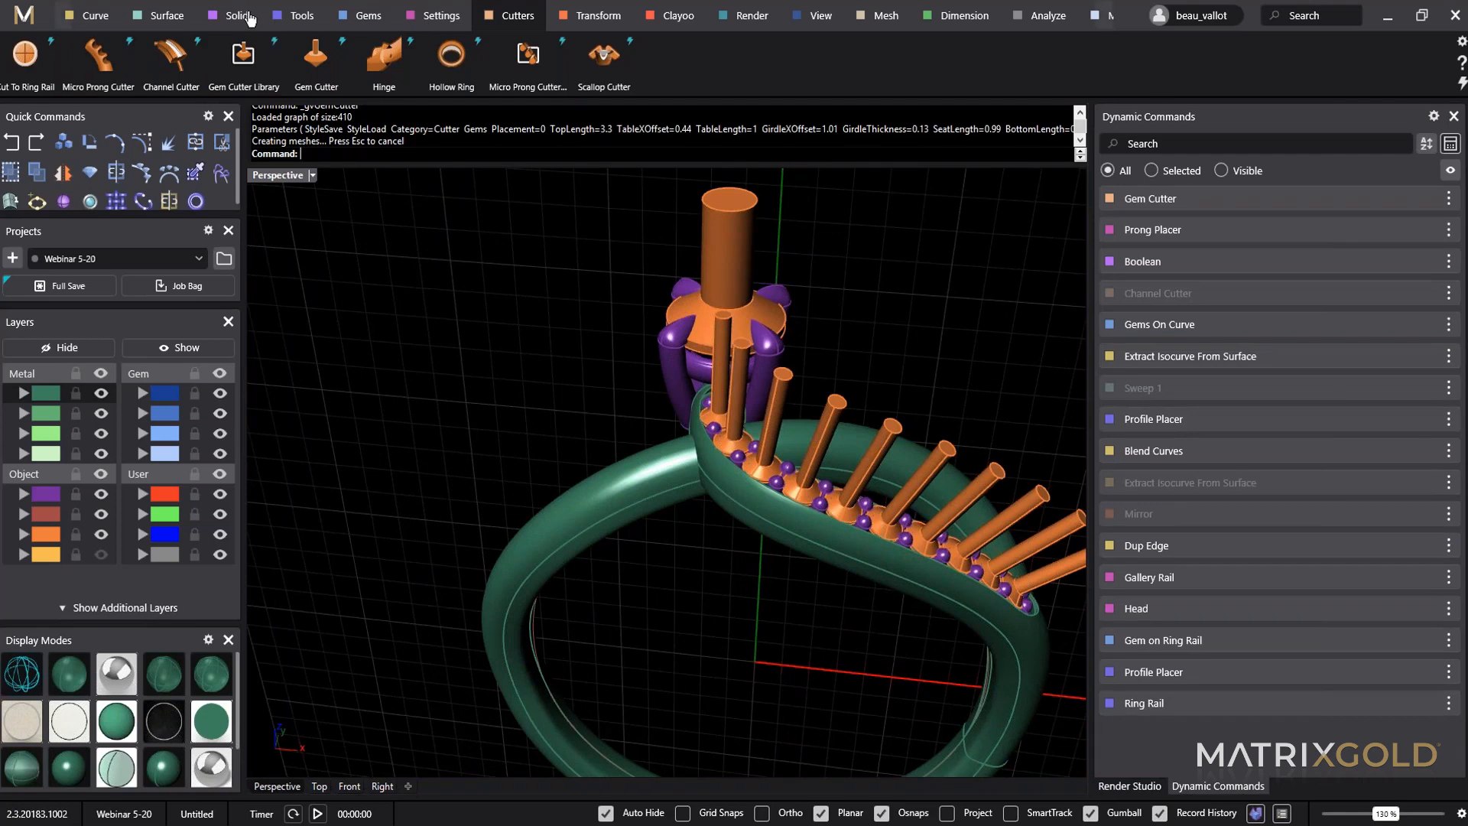
pyautogui.click(236, 15)
pyautogui.click(98, 55)
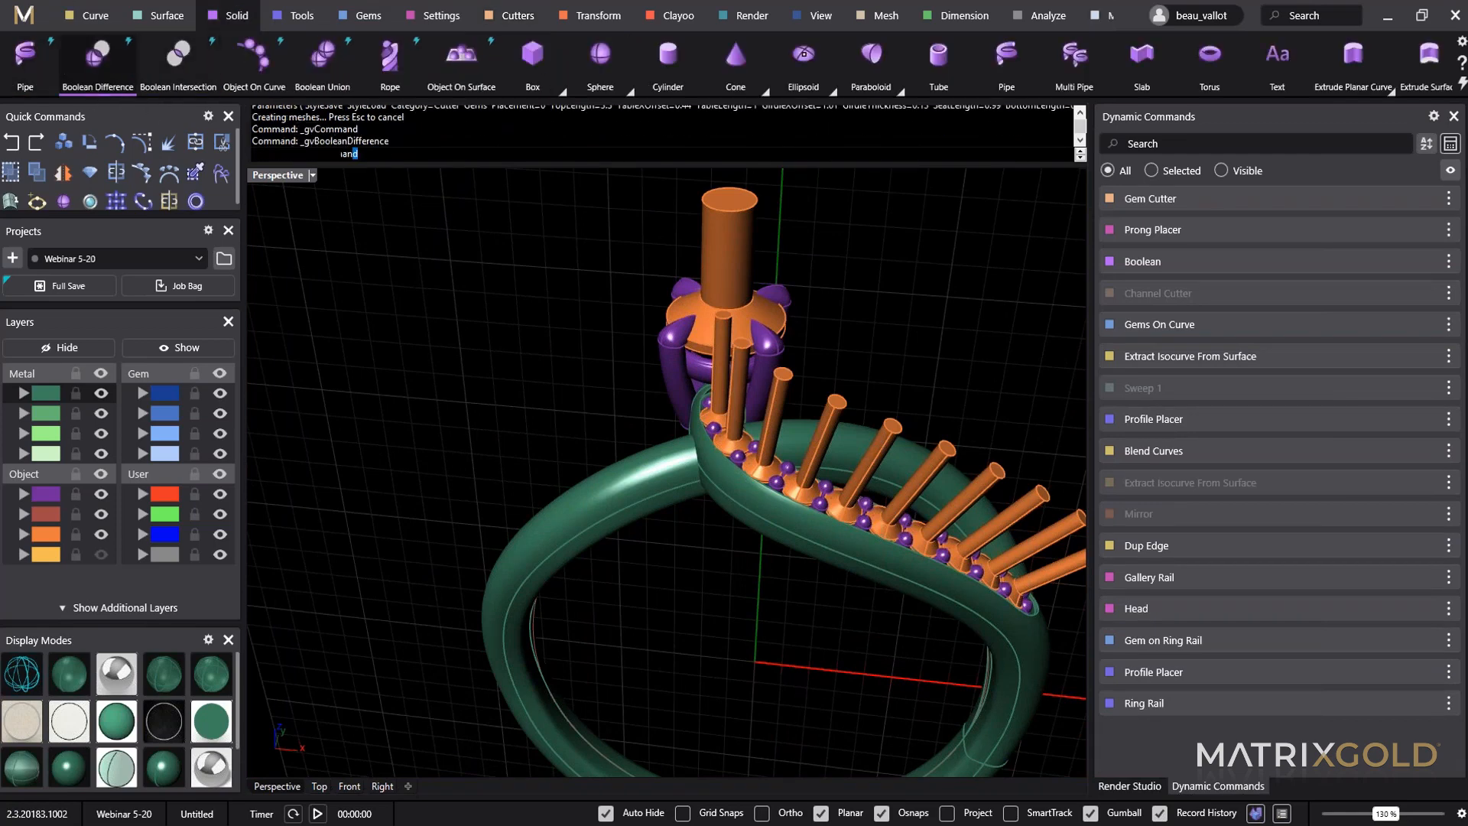
pyautogui.click(833, 540)
pyautogui.scroll(3, 835, 536)
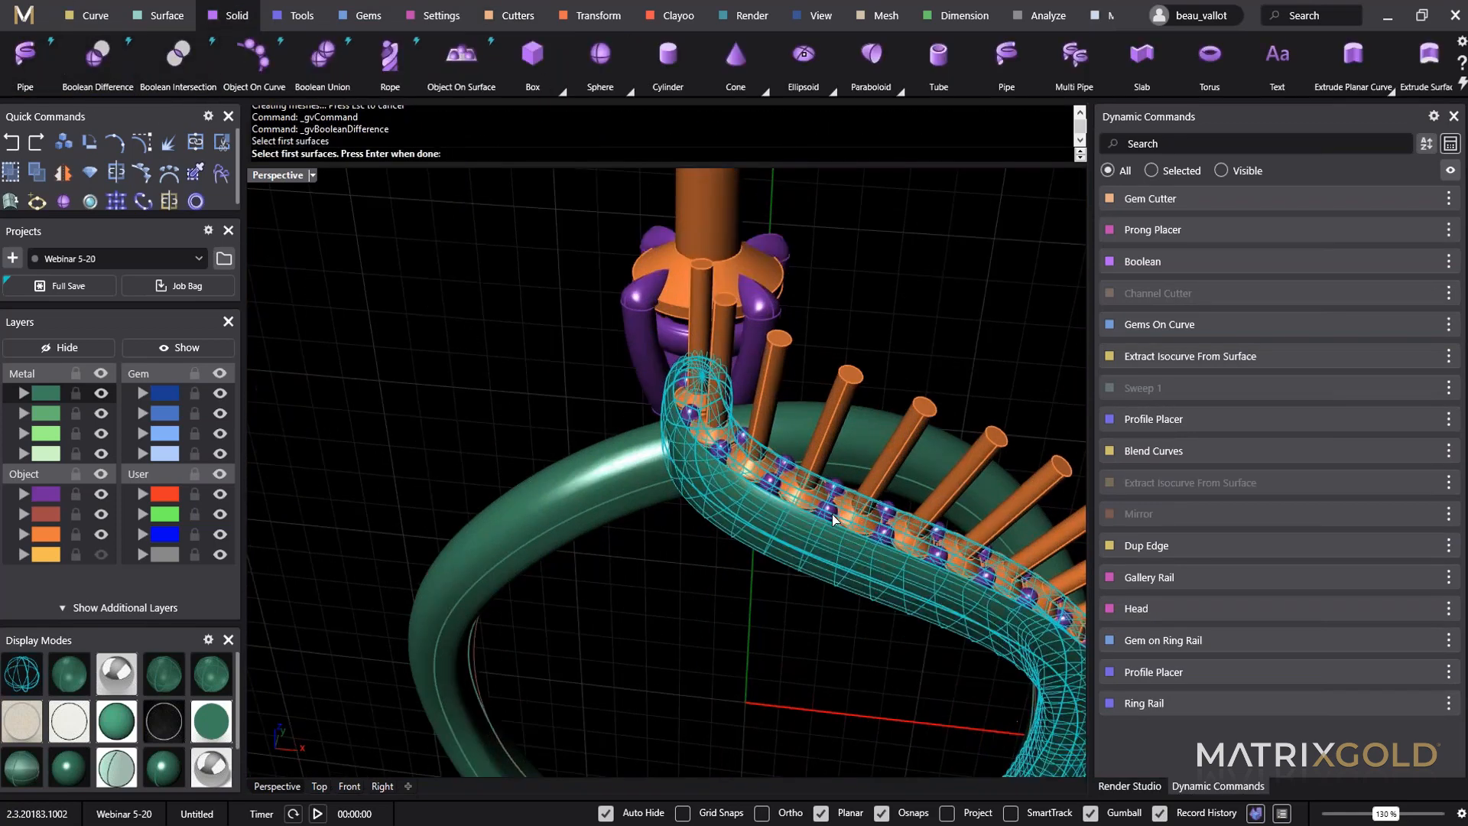
pyautogui.click(643, 369)
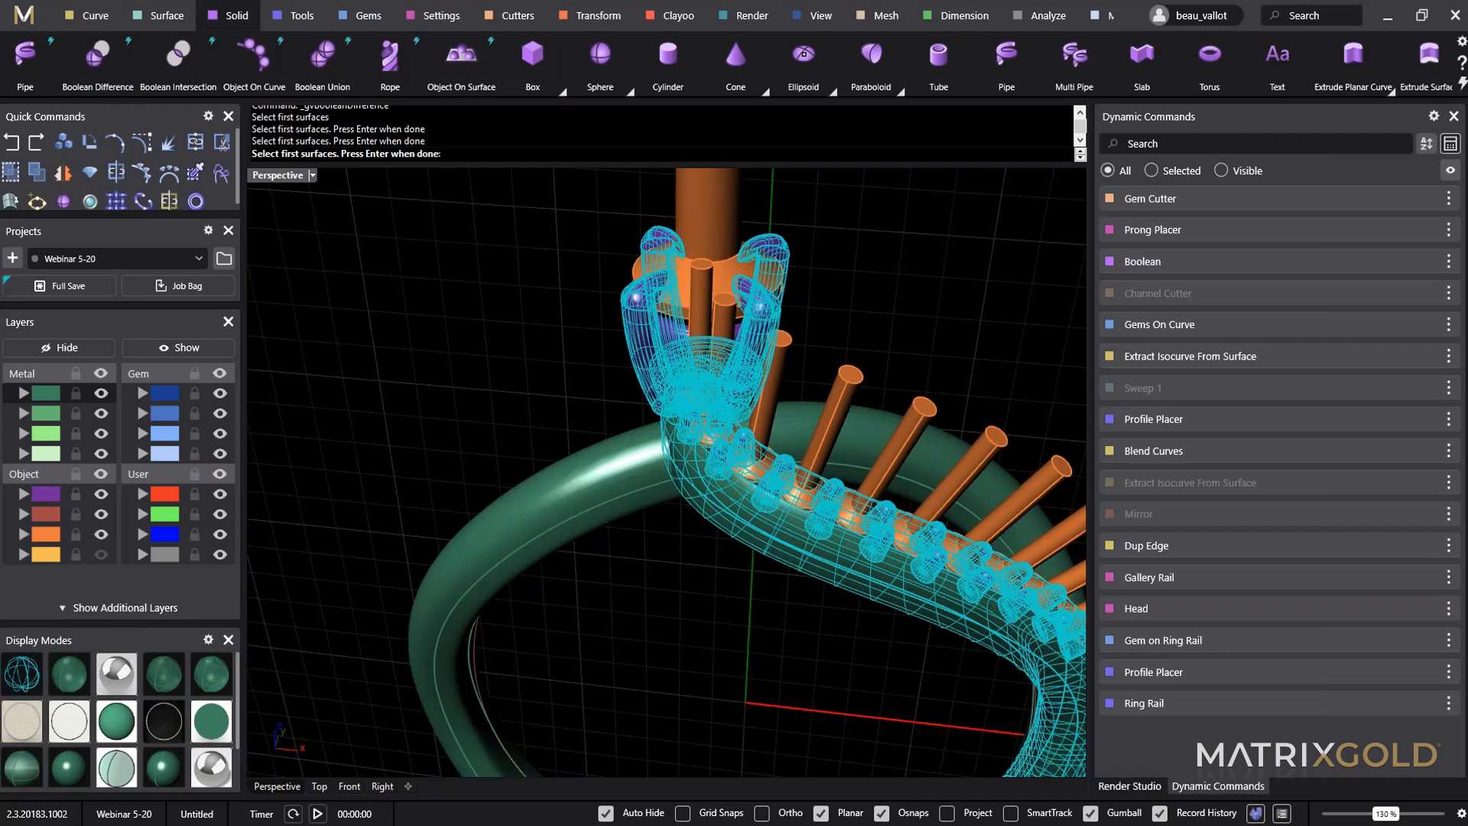
pyautogui.press('Return')
pyautogui.click(707, 191)
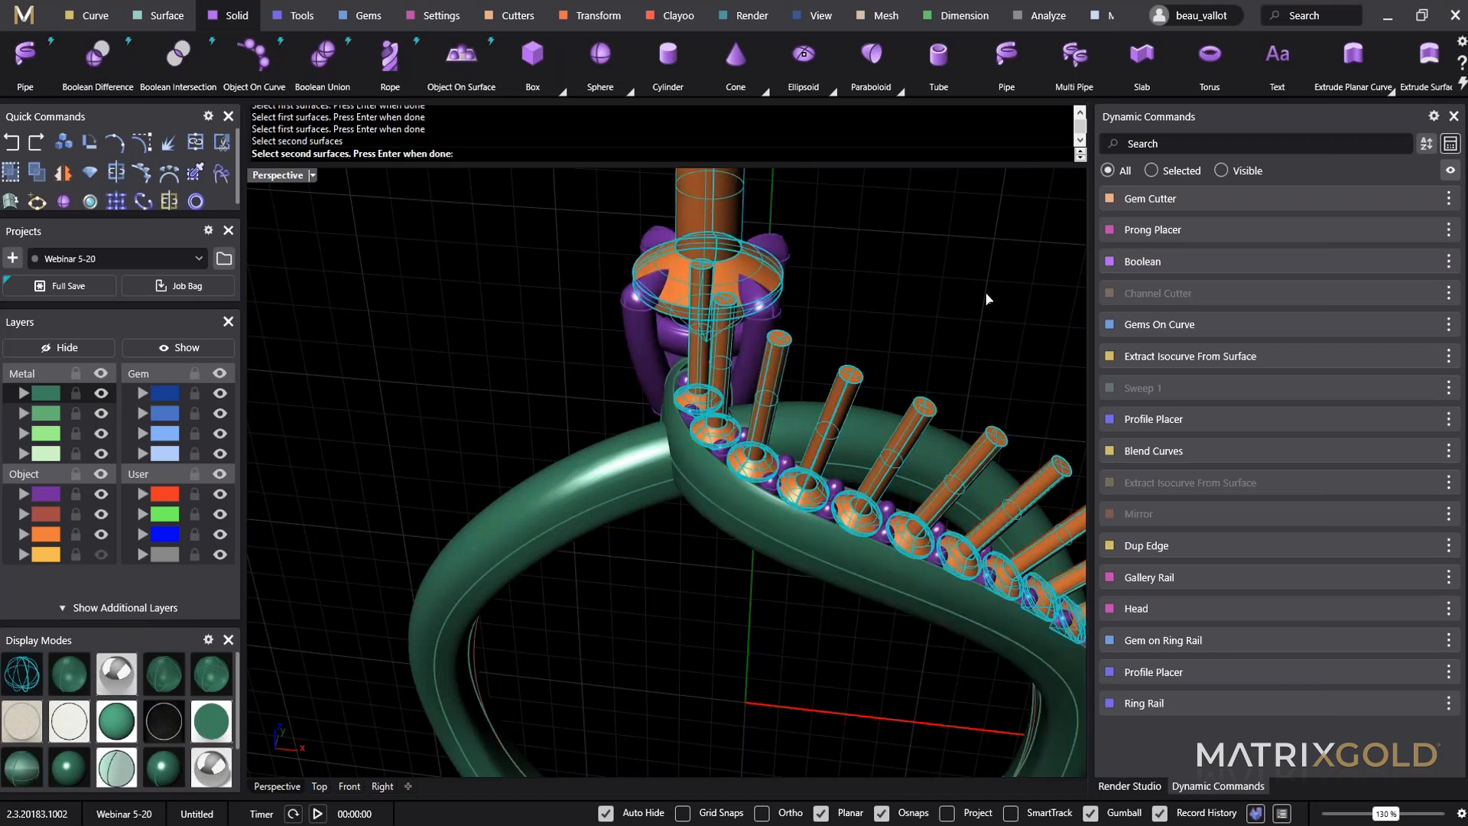
pyautogui.press('Return')
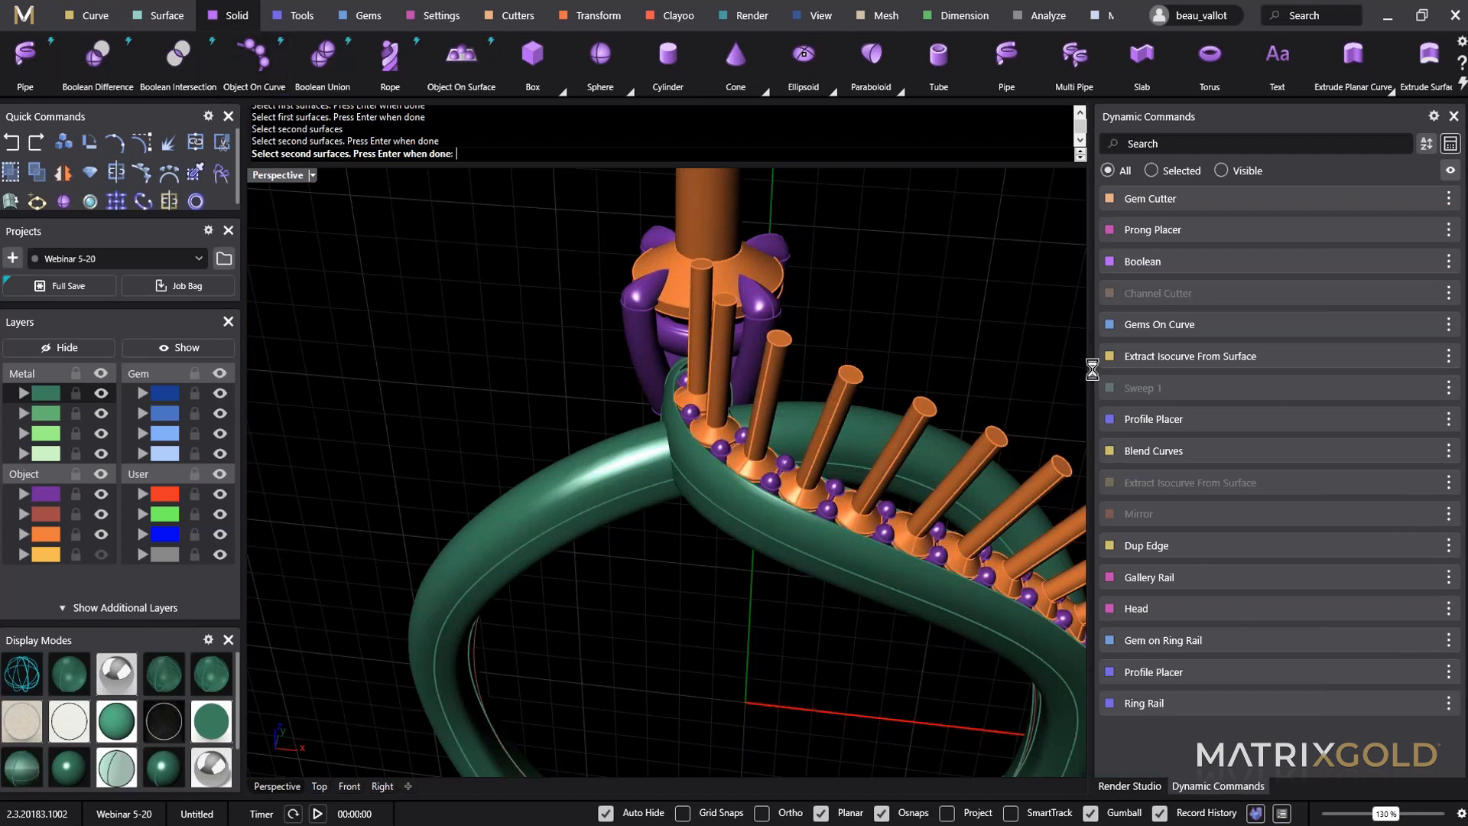
# Check the cut seats around the small shank diamonds up close and accept the Boolean Difference.
pyautogui.keyDown('shift'); pyautogui.moveTo(914, 342); pyautogui.dragTo(826, 314, button='right'); pyautogui.keyUp('shift')
pyautogui.scroll(2, 774, 298)
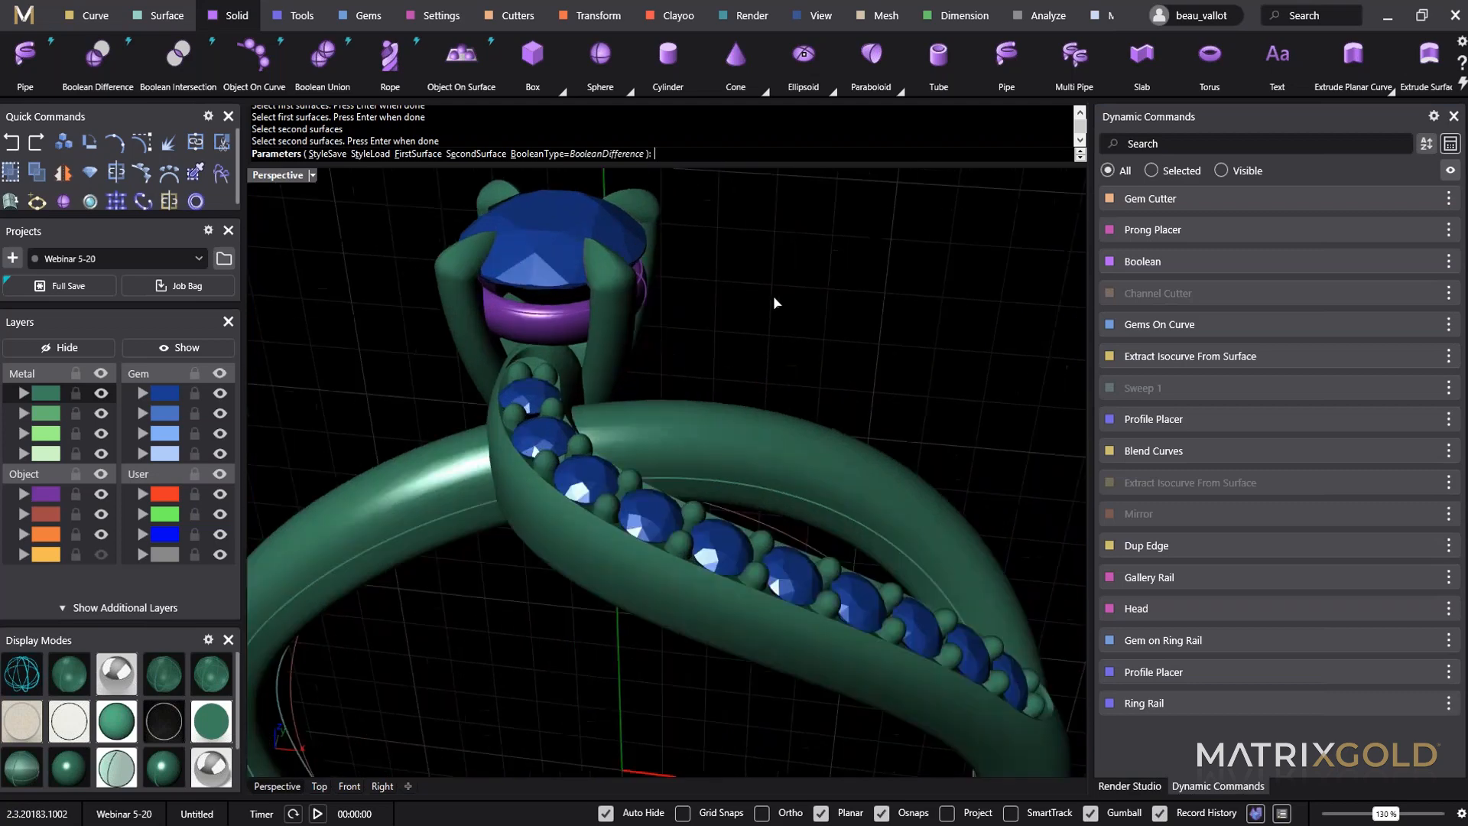
pyautogui.scroll(5, 512, 406)
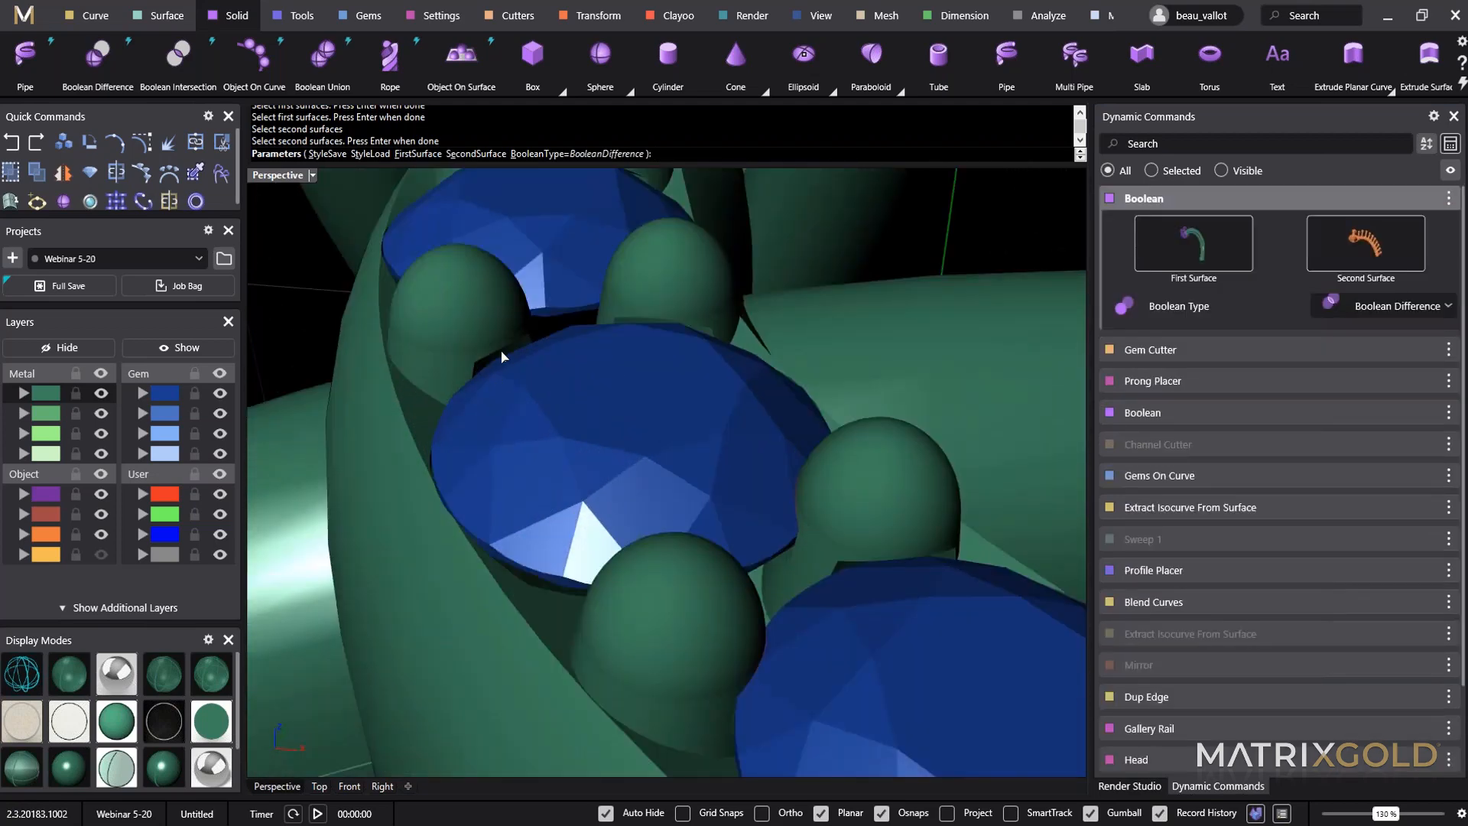
pyautogui.scroll(-7, 841, 578)
pyautogui.rightClick(840, 565)
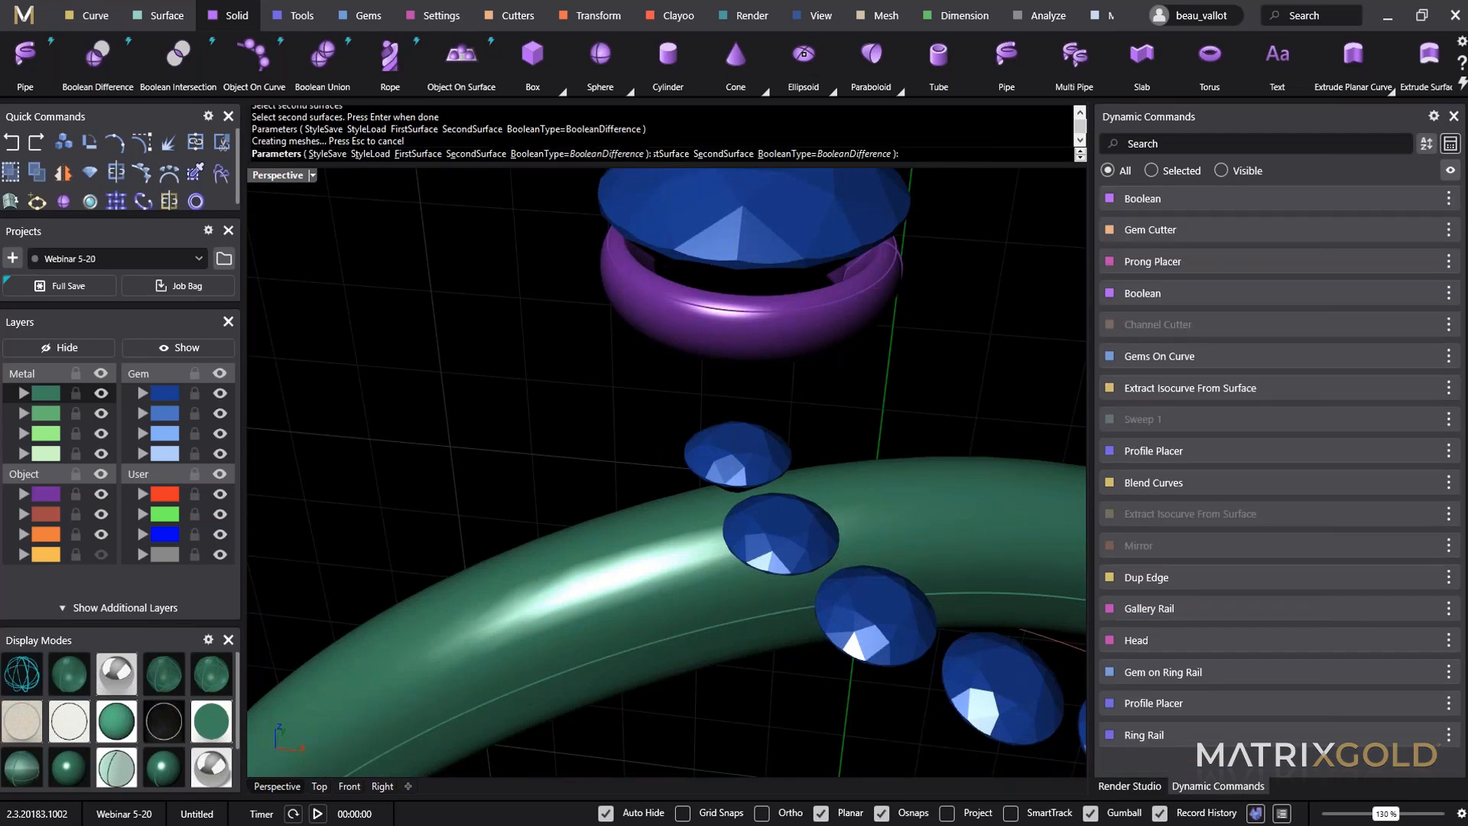
# Move the gallery rail beneath the centre diamond to the Metal 01 layer.
pyautogui.moveTo(871, 420); pyautogui.dragTo(670, 419, button='right')
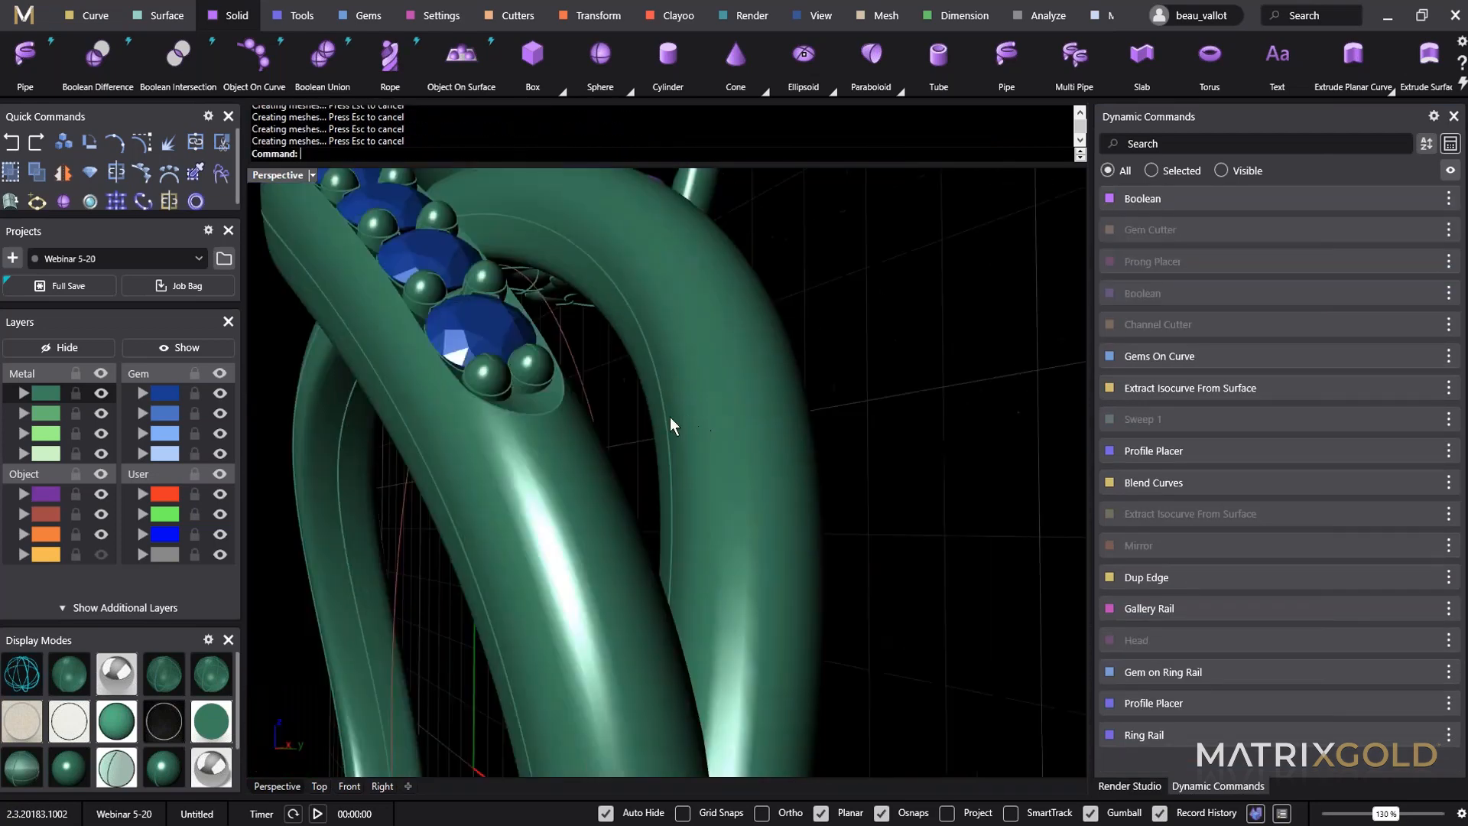
pyautogui.scroll(-6, 593, 385)
pyautogui.moveTo(591, 384); pyautogui.dragTo(816, 530, button='right')
pyautogui.scroll(7, 668, 396)
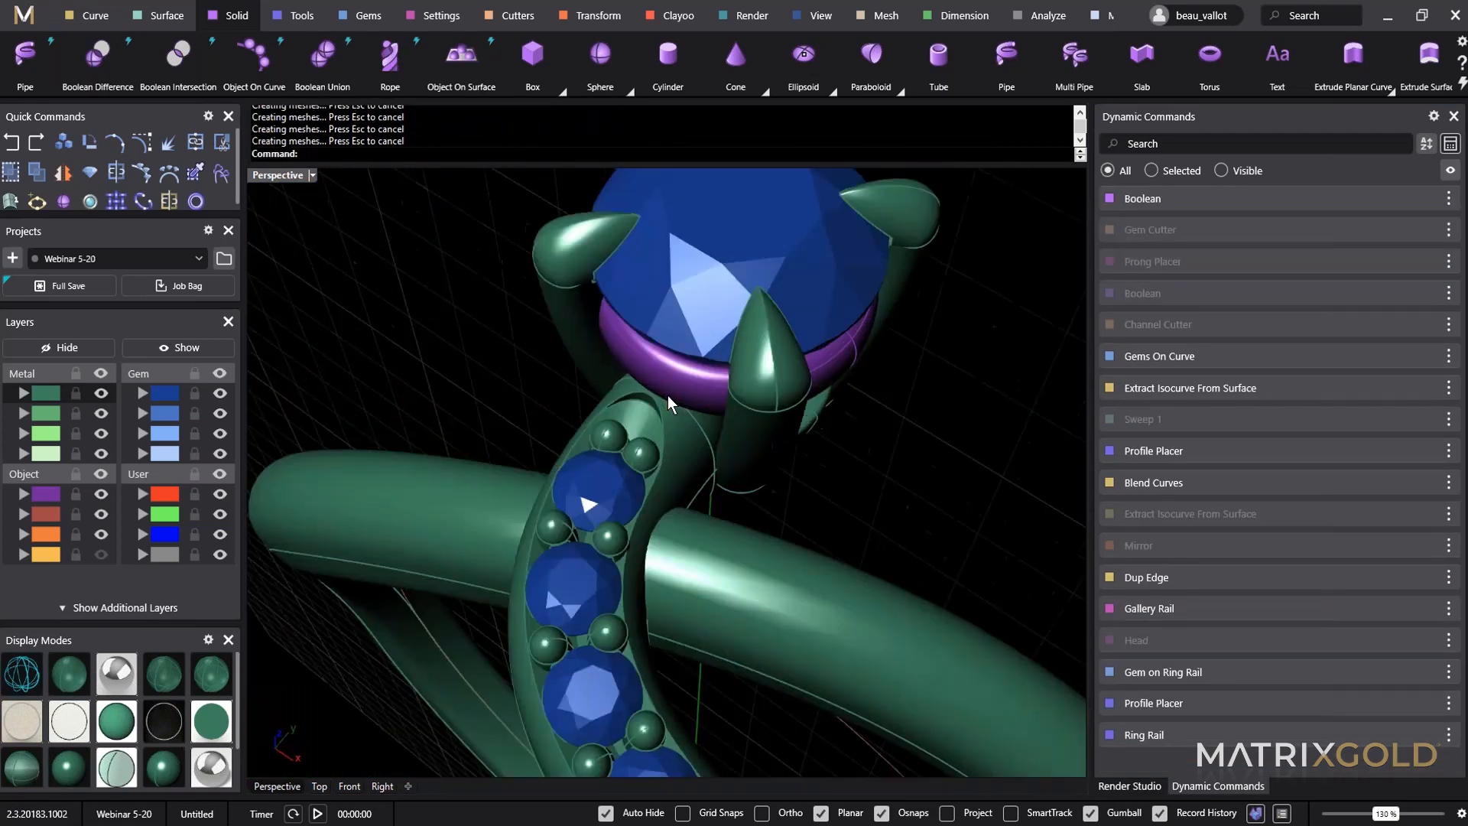
pyautogui.scroll(3, 669, 396)
pyautogui.click(668, 393)
pyautogui.click(22, 393)
pyautogui.click(457, 360)
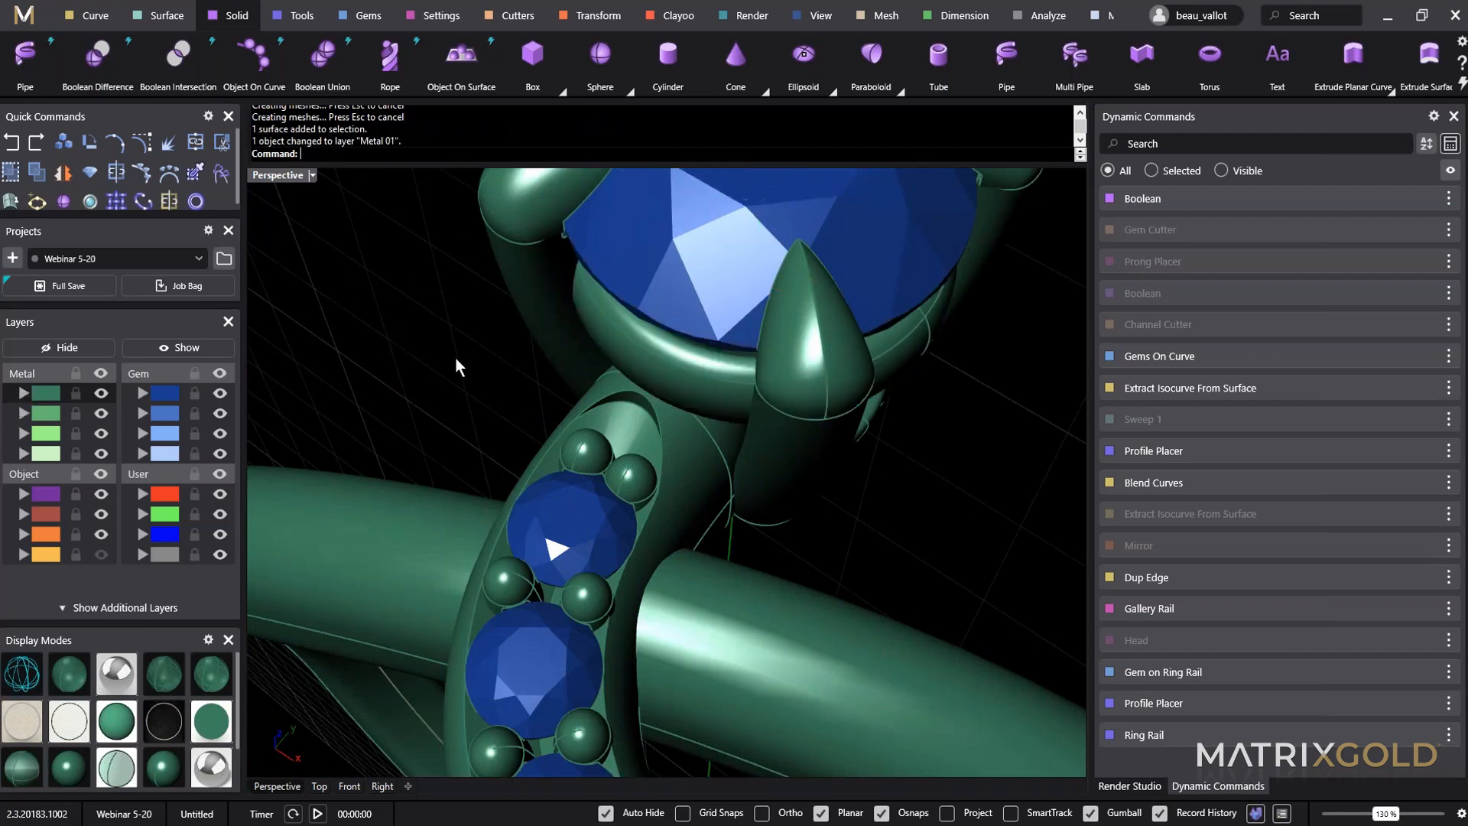
# Select the plain shank and the small diamonds to examine how close the diamonds' points come to it.
pyautogui.scroll(-6, 459, 361)
pyautogui.moveTo(540, 407); pyautogui.dragTo(749, 428, button='right')
pyautogui.scroll(-5, 617, 375)
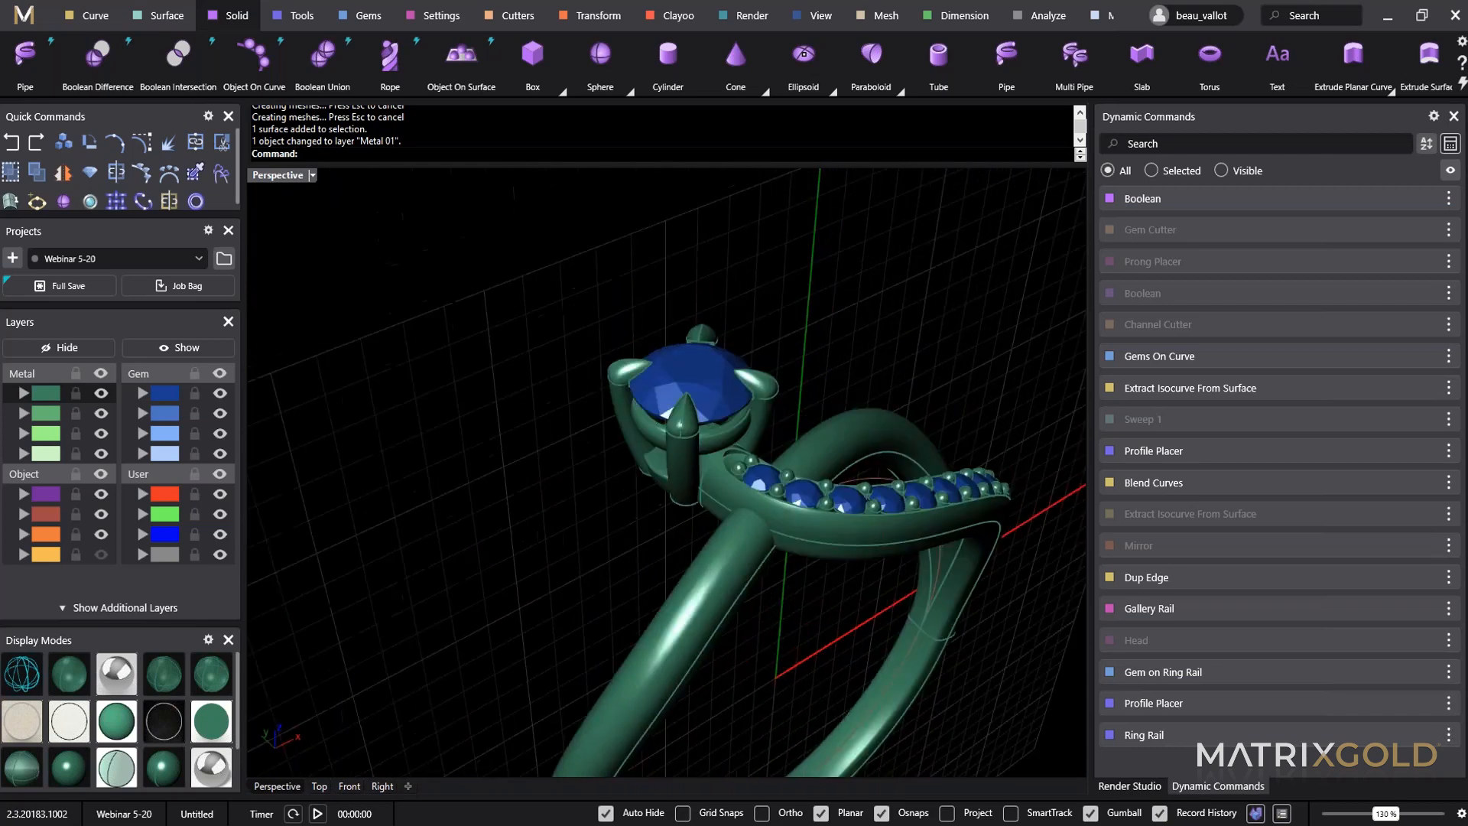
pyautogui.scroll(7, 749, 531)
pyautogui.click(669, 505)
pyautogui.moveTo(668, 504); pyautogui.dragTo(622, 361, button='right')
pyautogui.scroll(5, 622, 360)
pyautogui.keyDown('shift'); pyautogui.click(671, 204); pyautogui.keyUp('shift')
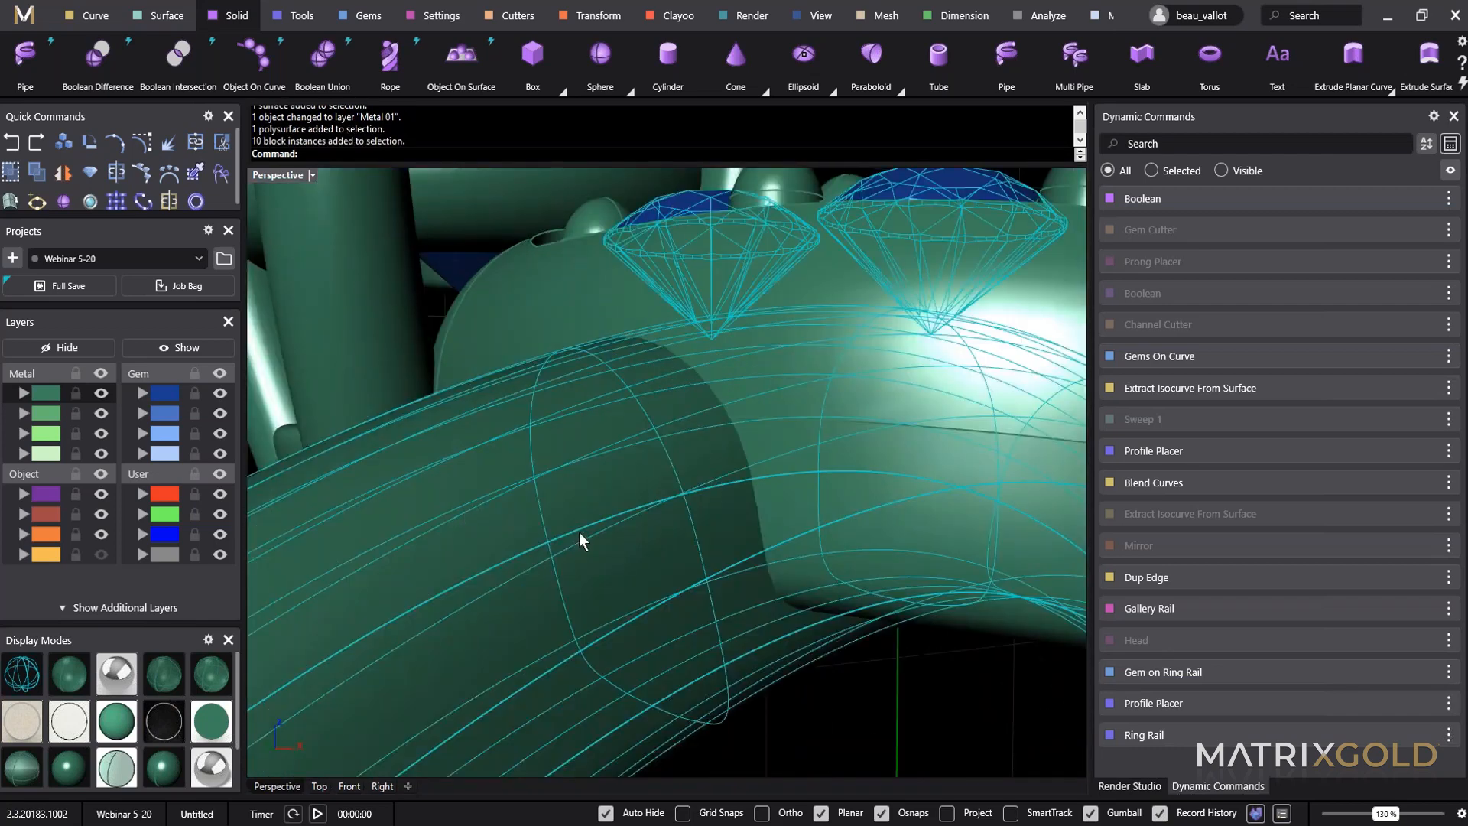
pyautogui.press('Escape')
pyautogui.scroll(-6, 770, 688)
pyautogui.moveTo(770, 688); pyautogui.dragTo(764, 665, button='right')
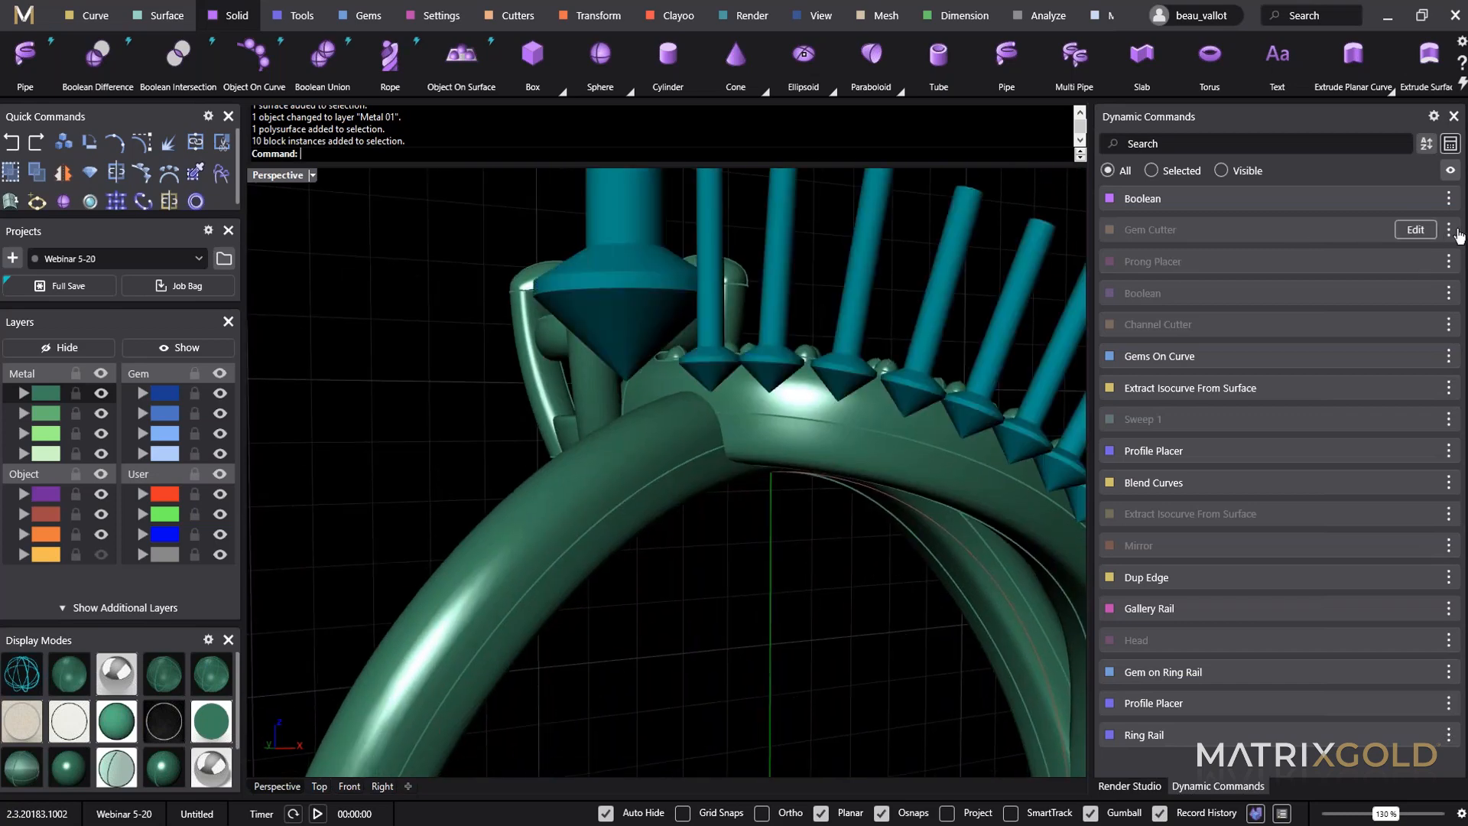
# Show the hidden gem cutters again through their Gem Cutter entry in the command history.
pyautogui.click(1450, 230)
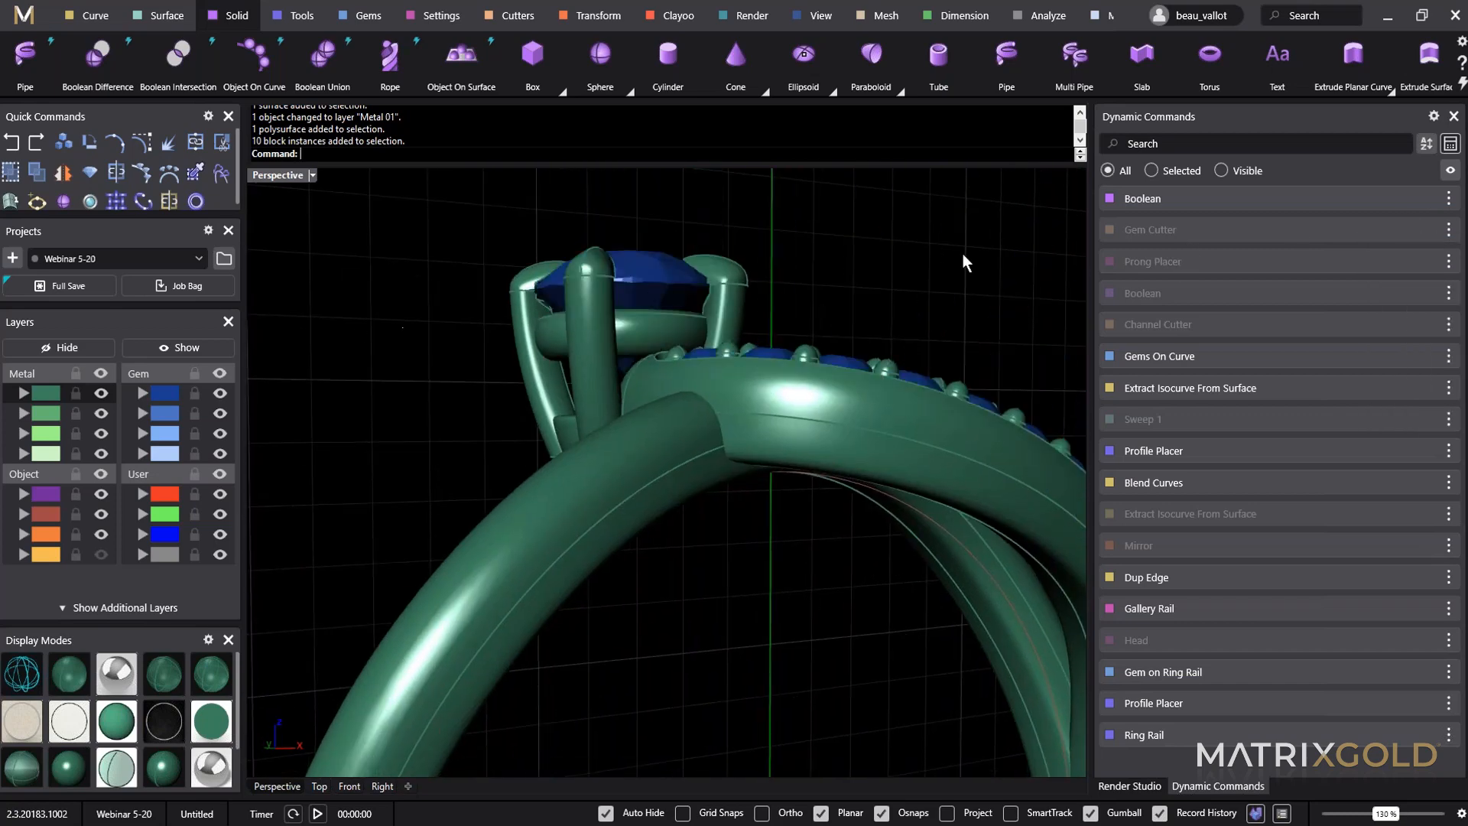
pyautogui.click(1450, 233)
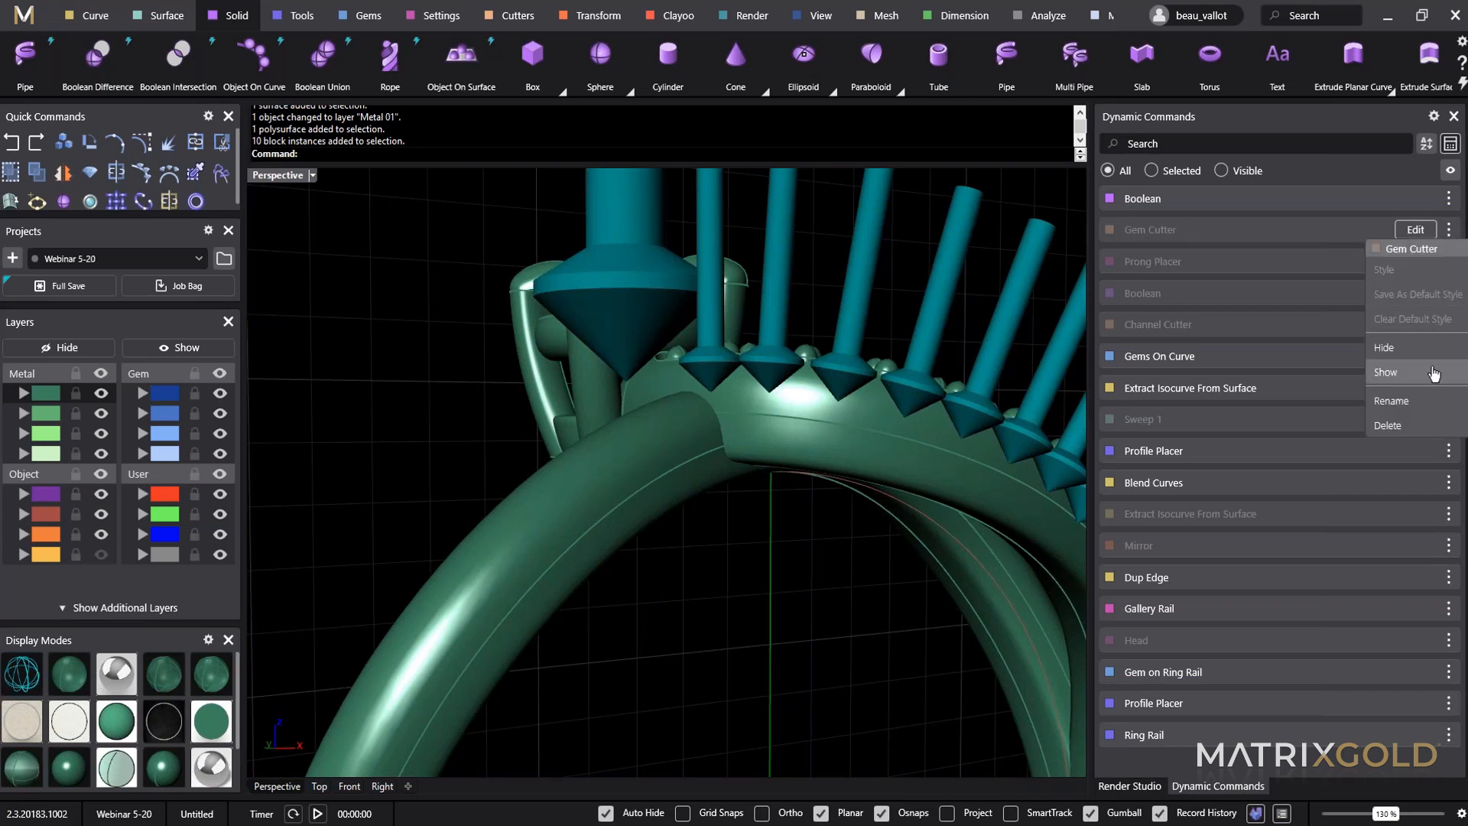
pyautogui.click(1435, 373)
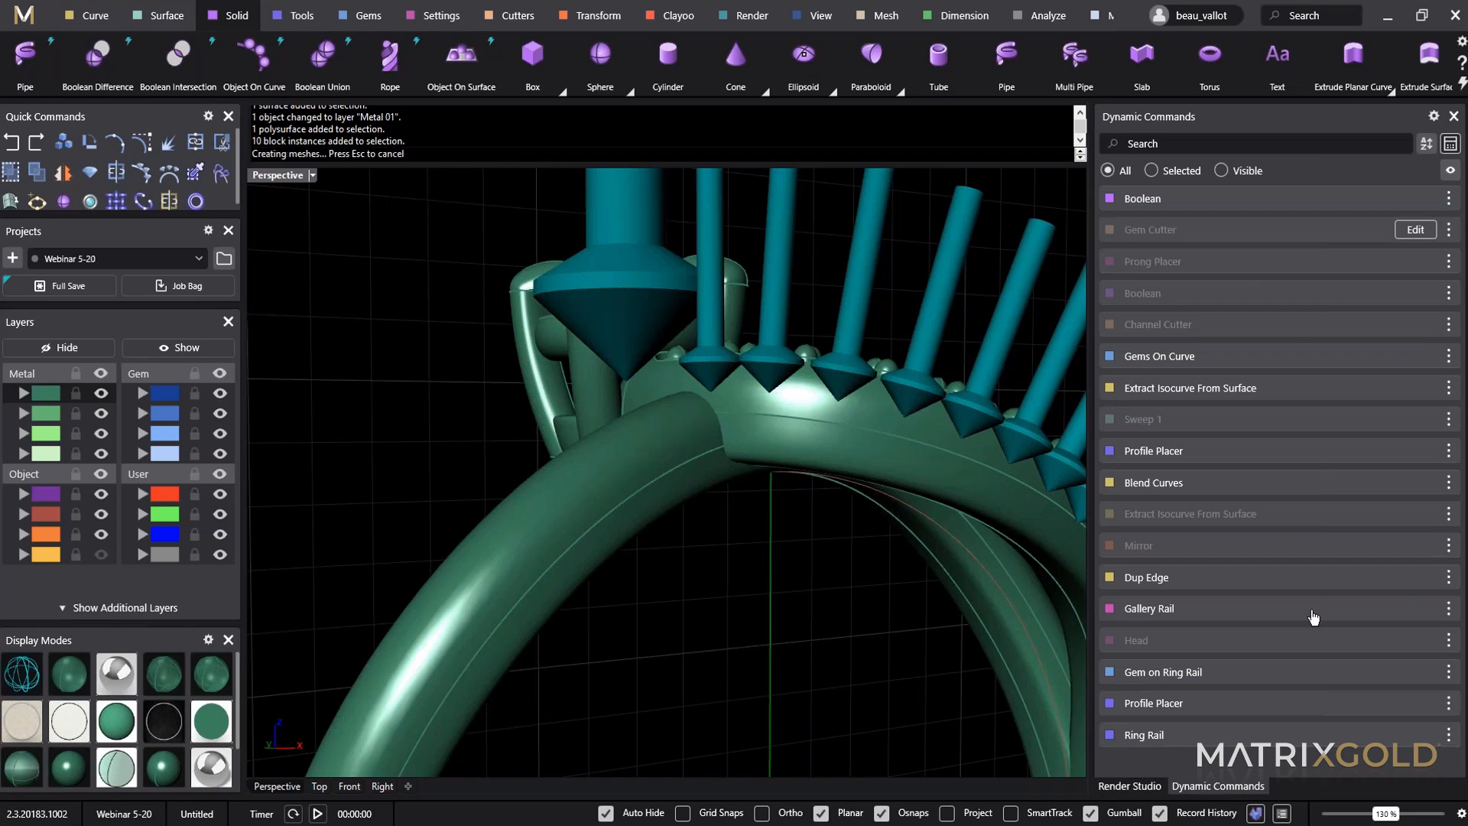
# Use Boolean Difference to subtract the gem cutters from the plain shank passing beneath the diamonds.
pyautogui.scroll(-5, 816, 669)
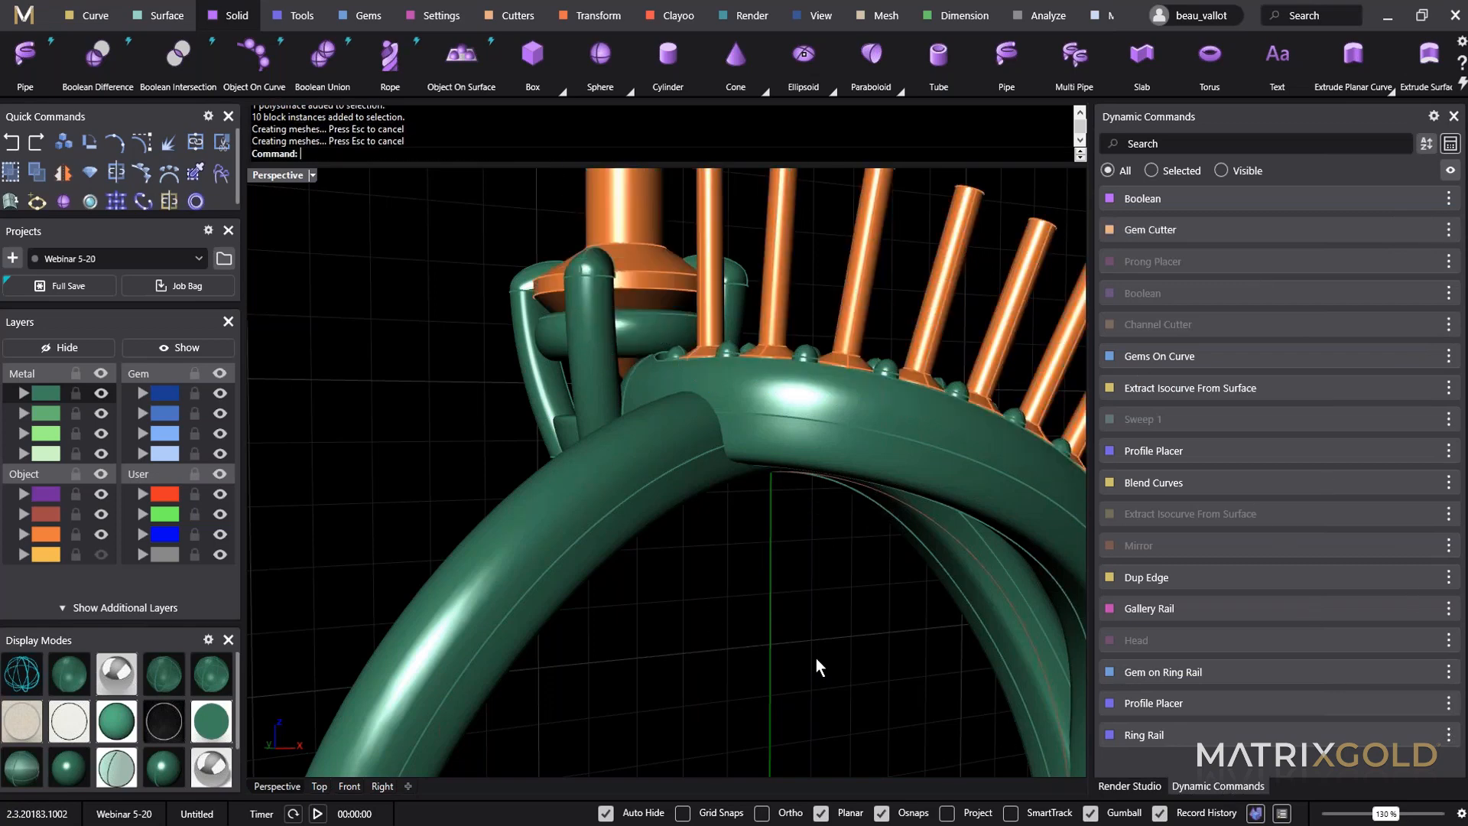
pyautogui.moveTo(816, 668); pyautogui.dragTo(839, 688, button='right')
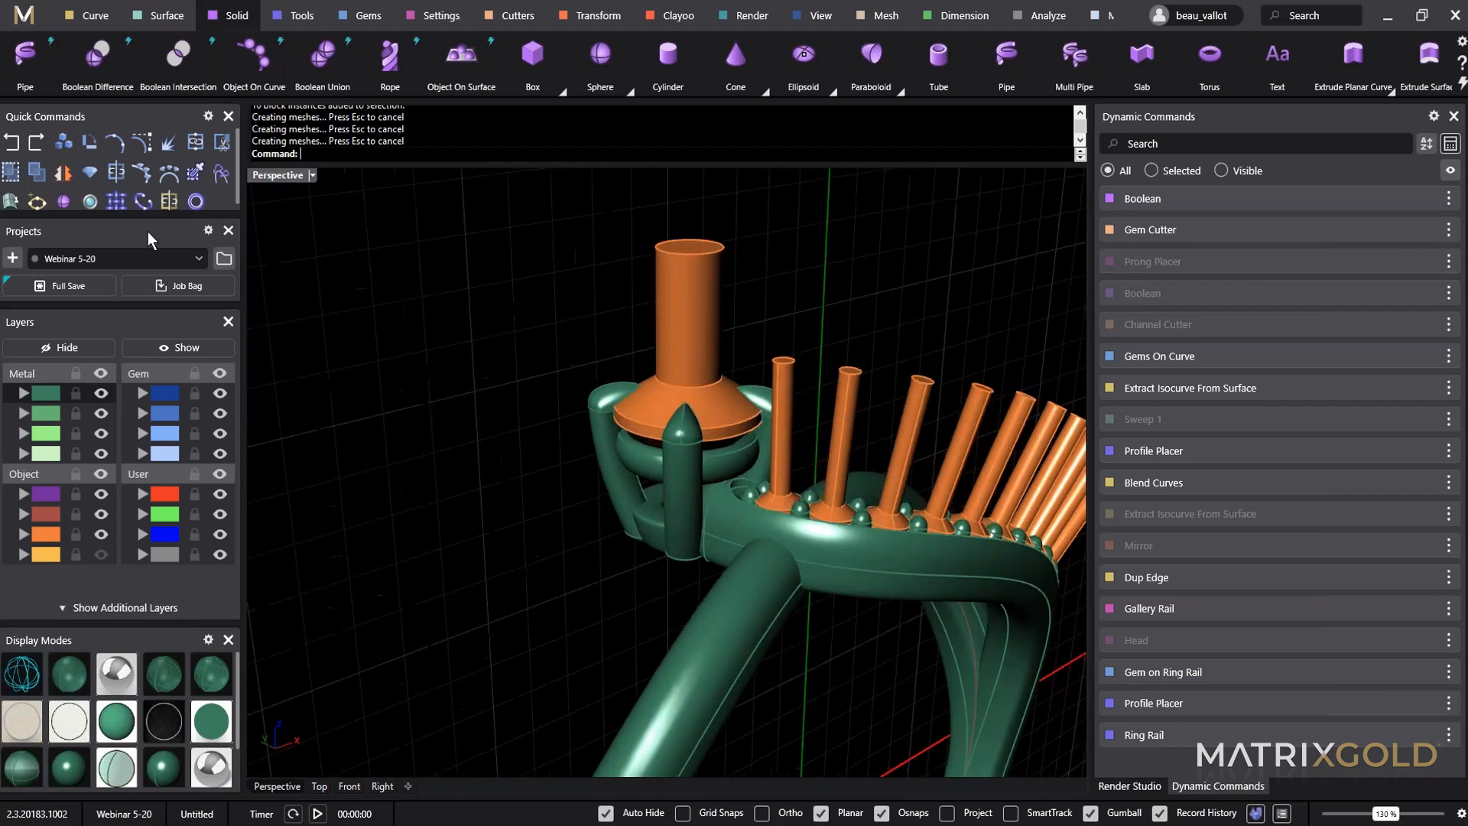
pyautogui.click(97, 55)
pyautogui.click(755, 543)
pyautogui.press('Return')
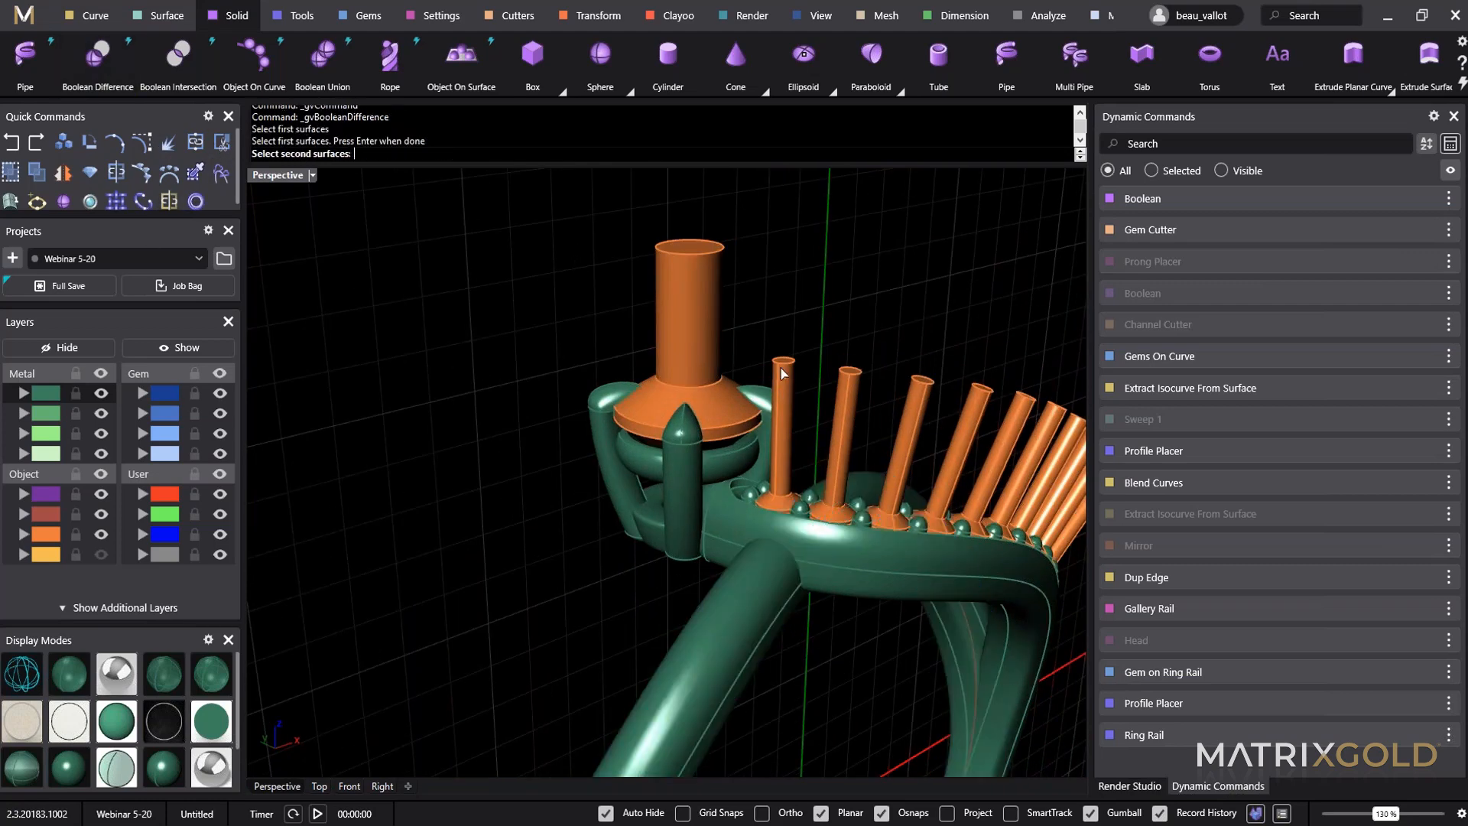
pyautogui.click(783, 374)
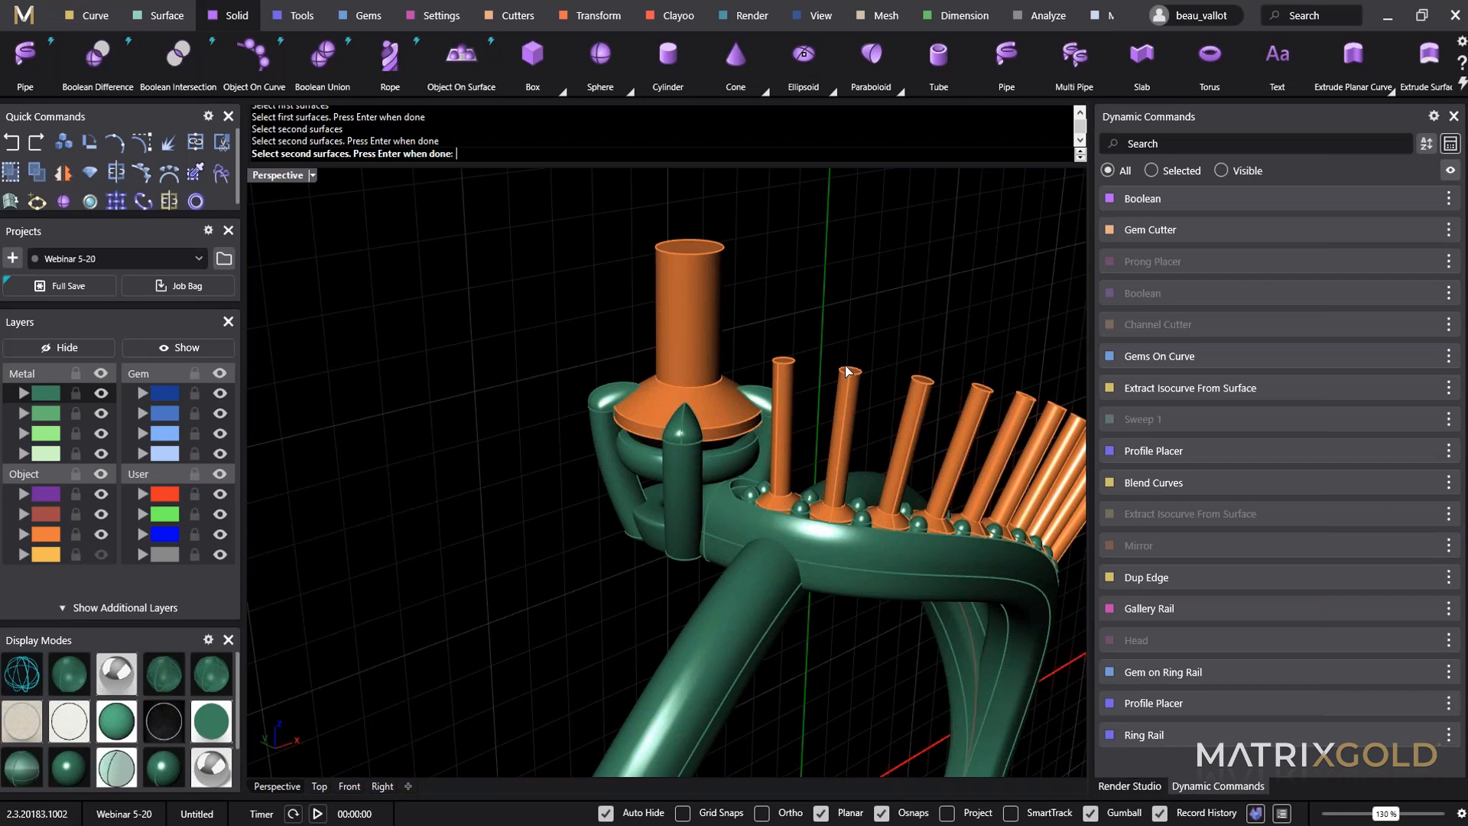
pyautogui.press('Return')
pyautogui.press('Return')
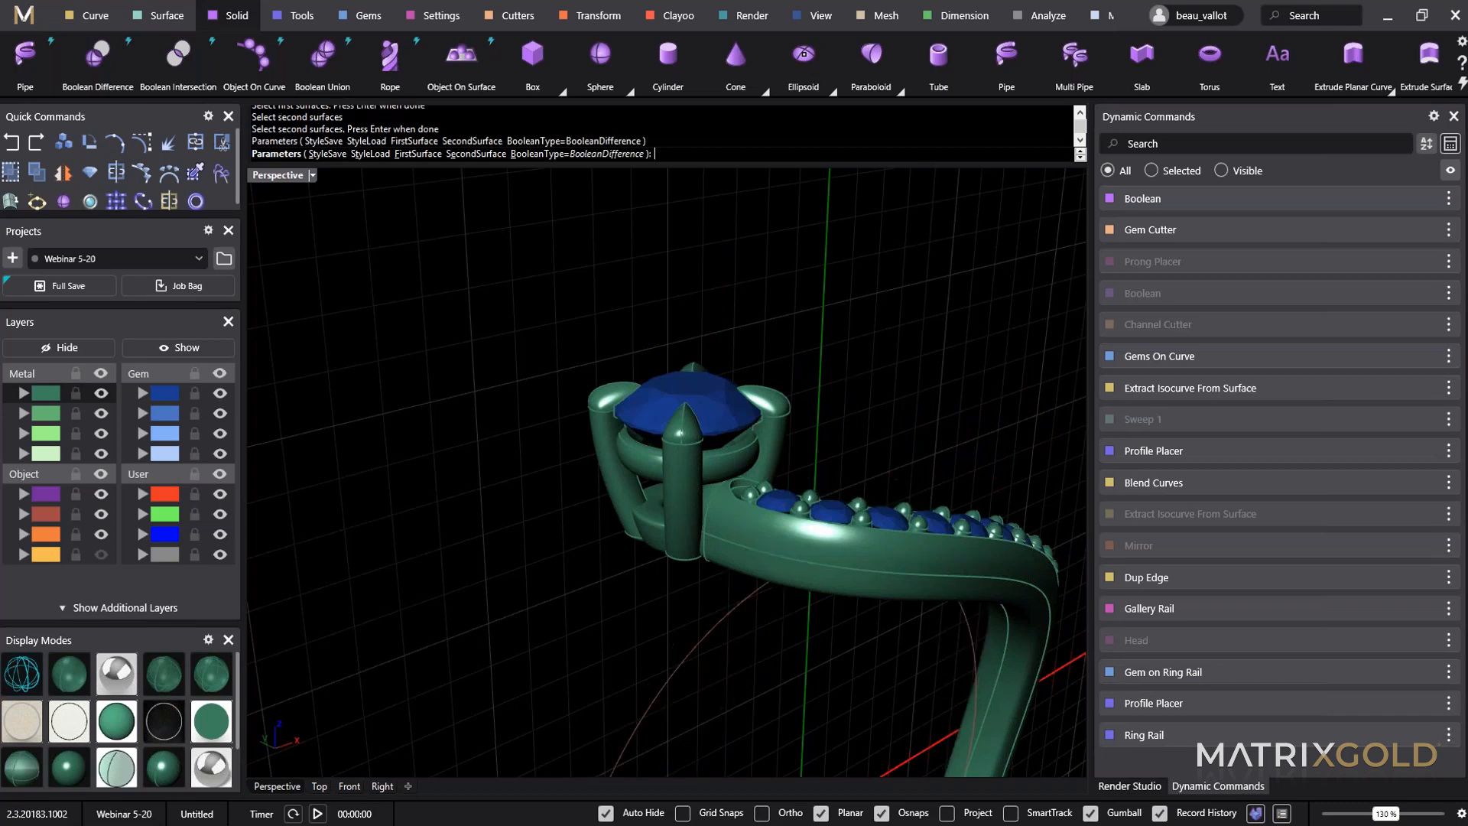
# Select the plain shank and inspect its cut area beneath the first small diamonds up close.
pyautogui.click(786, 577)
pyautogui.scroll(5, 772, 539)
pyautogui.scroll(5, 777, 529)
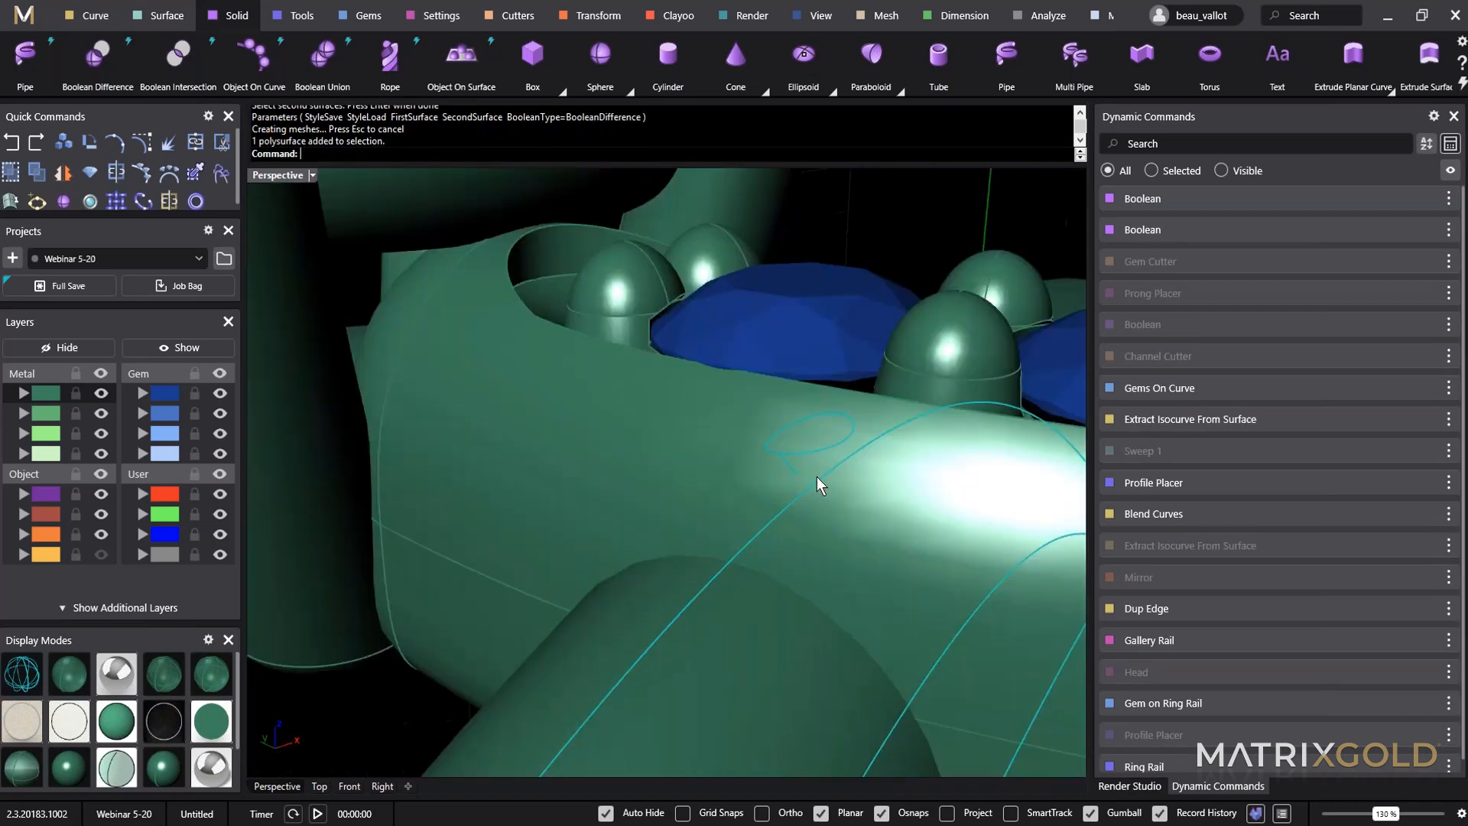
# Frame the whole bypass ring in the Perspective view and open Render Studio together with the render tools.
pyautogui.scroll(-10, 699, 457)
pyautogui.click(873, 254)
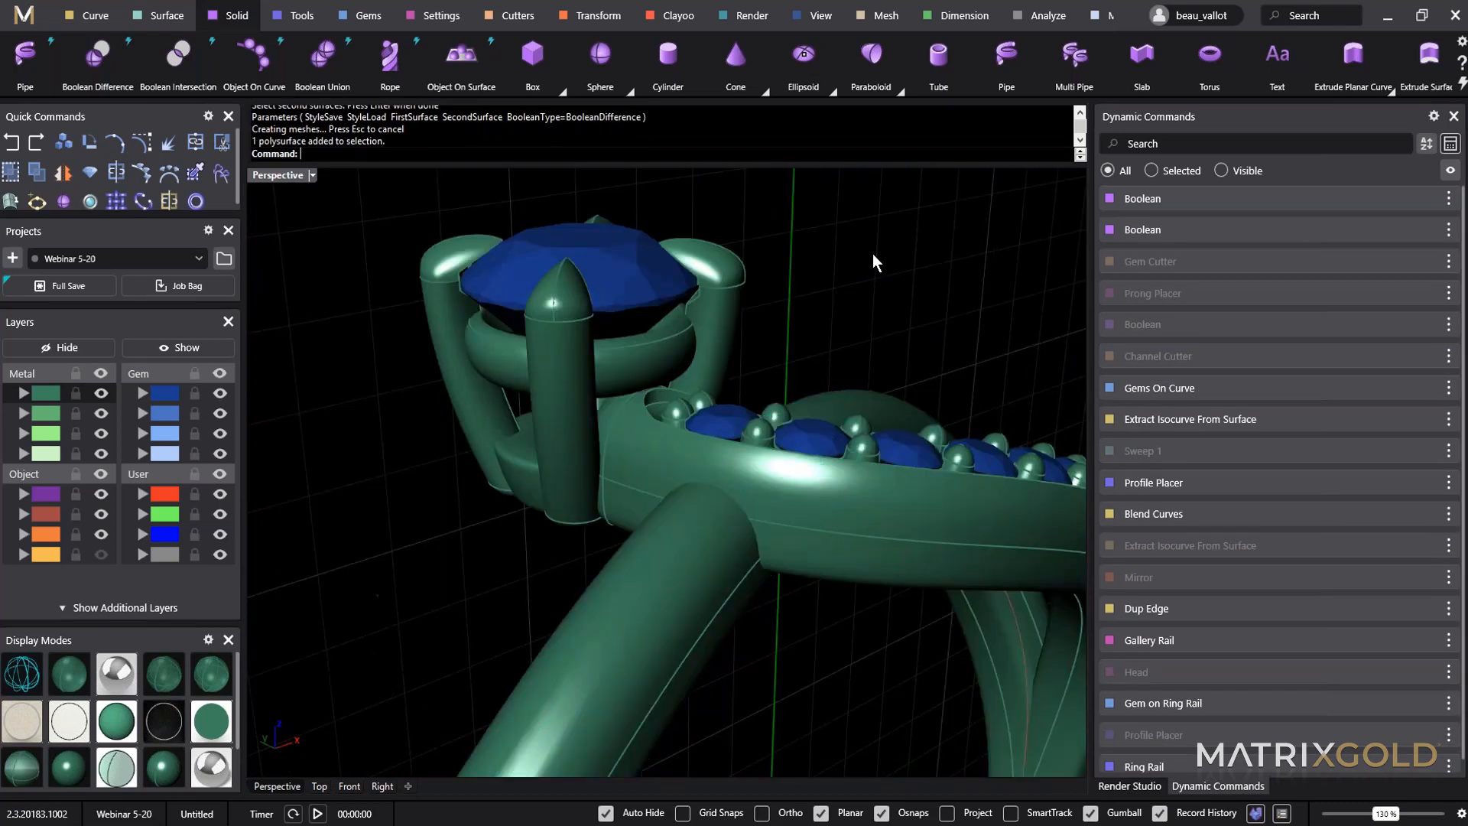
pyautogui.moveTo(873, 254); pyautogui.dragTo(810, 268, button='right')
pyautogui.scroll(-6, 819, 268)
pyautogui.moveTo(878, 519); pyautogui.dragTo(831, 646, button='right')
pyautogui.scroll(-5, 791, 589)
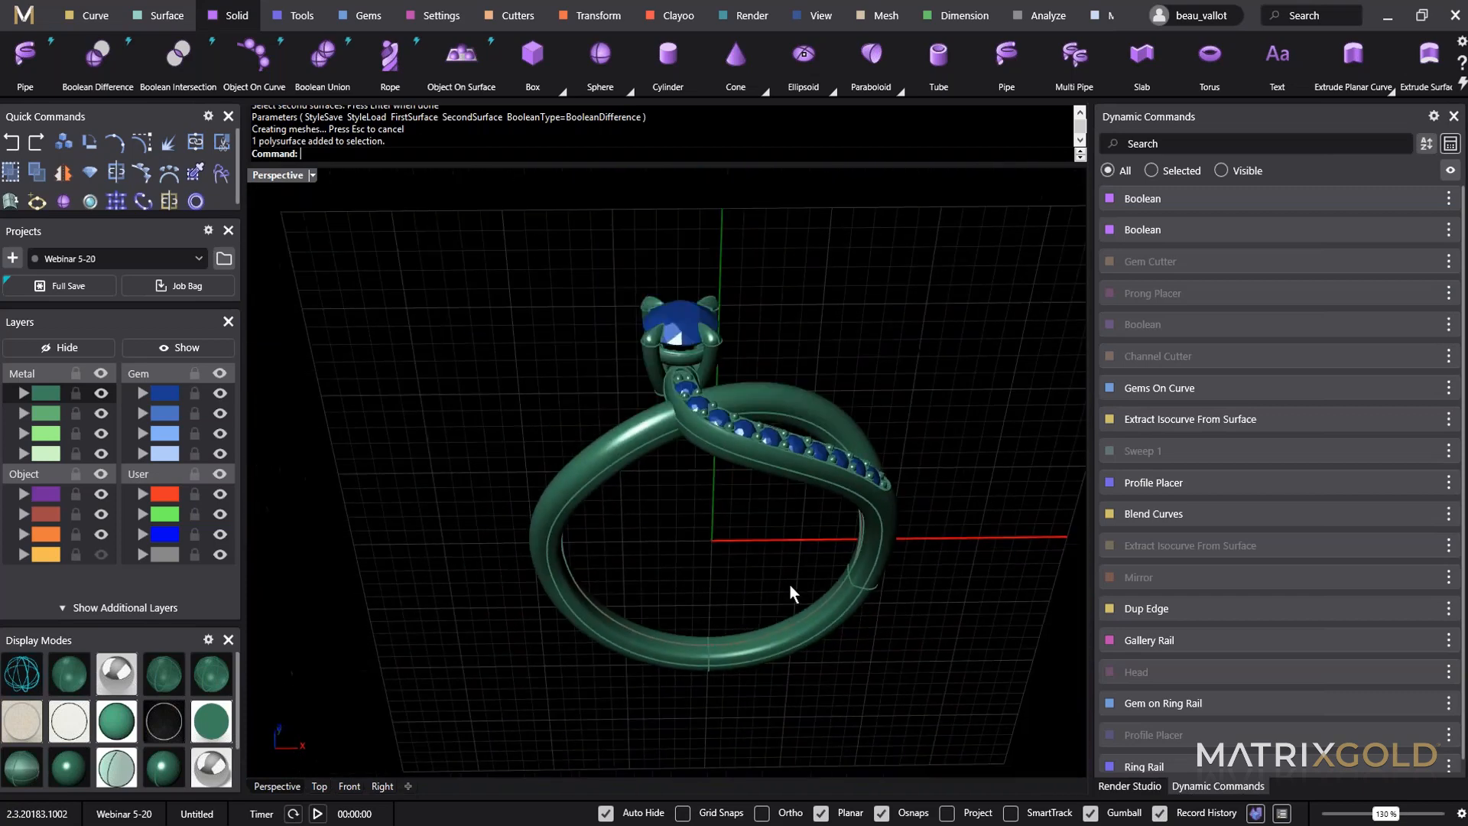
pyautogui.moveTo(790, 589)
pyautogui.mouseDown(button='right')
pyautogui.moveTo(810, 600)
pyautogui.moveTo(772, 655)
pyautogui.moveTo(823, 627)
pyautogui.moveTo(820, 588)
pyautogui.mouseUp(button='right')
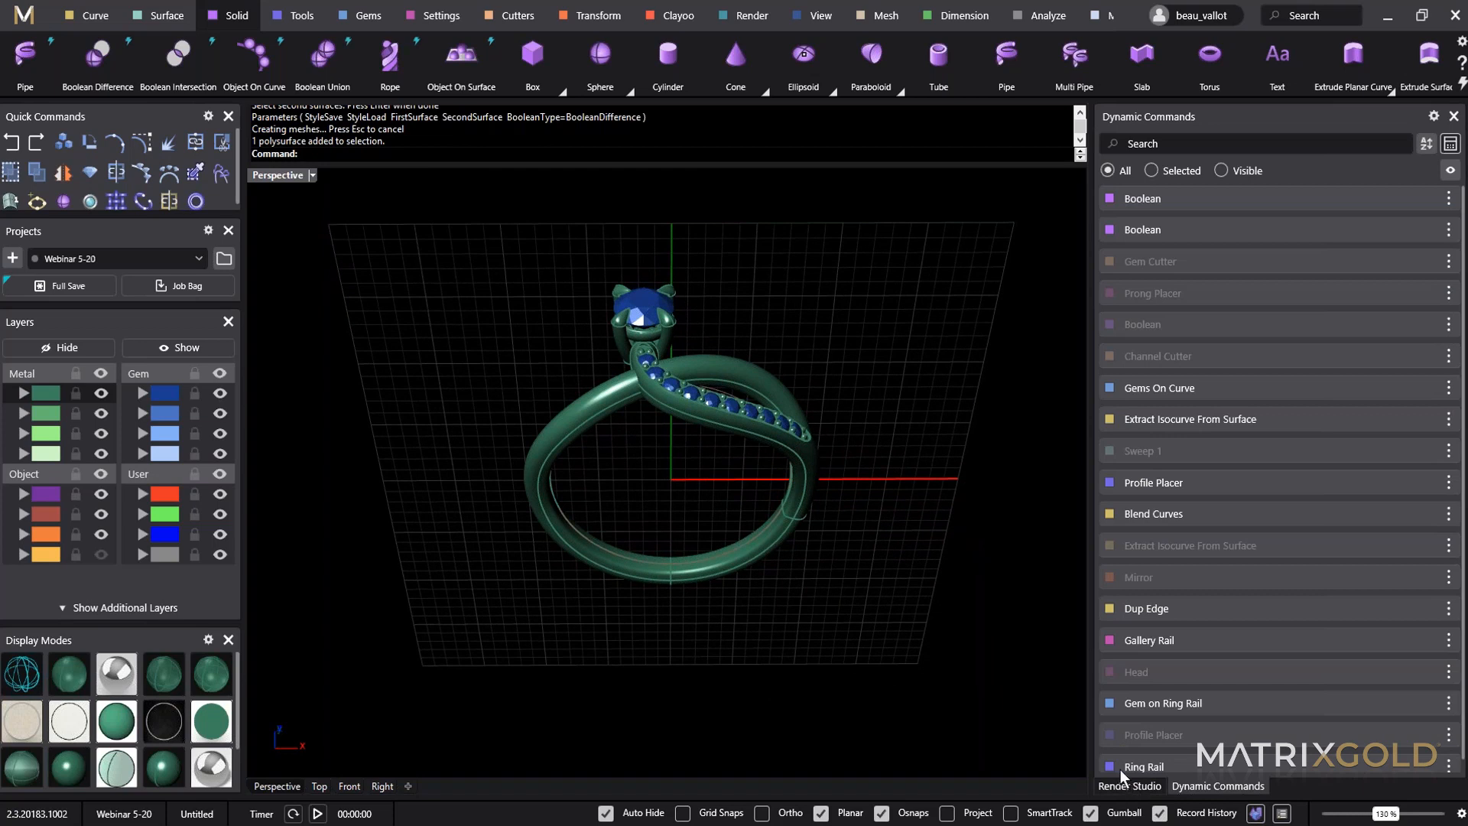
pyautogui.click(1126, 787)
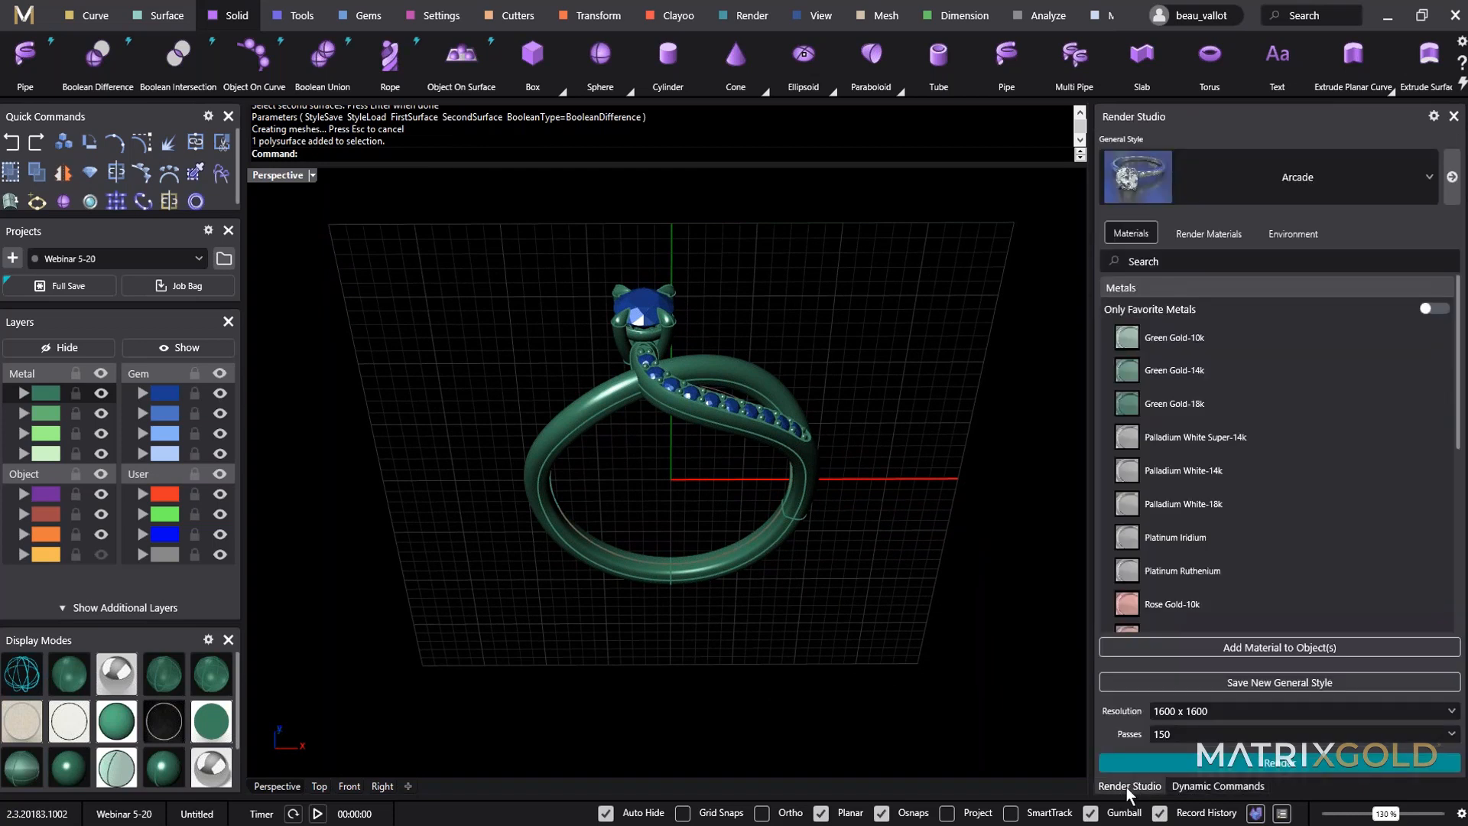
pyautogui.click(754, 18)
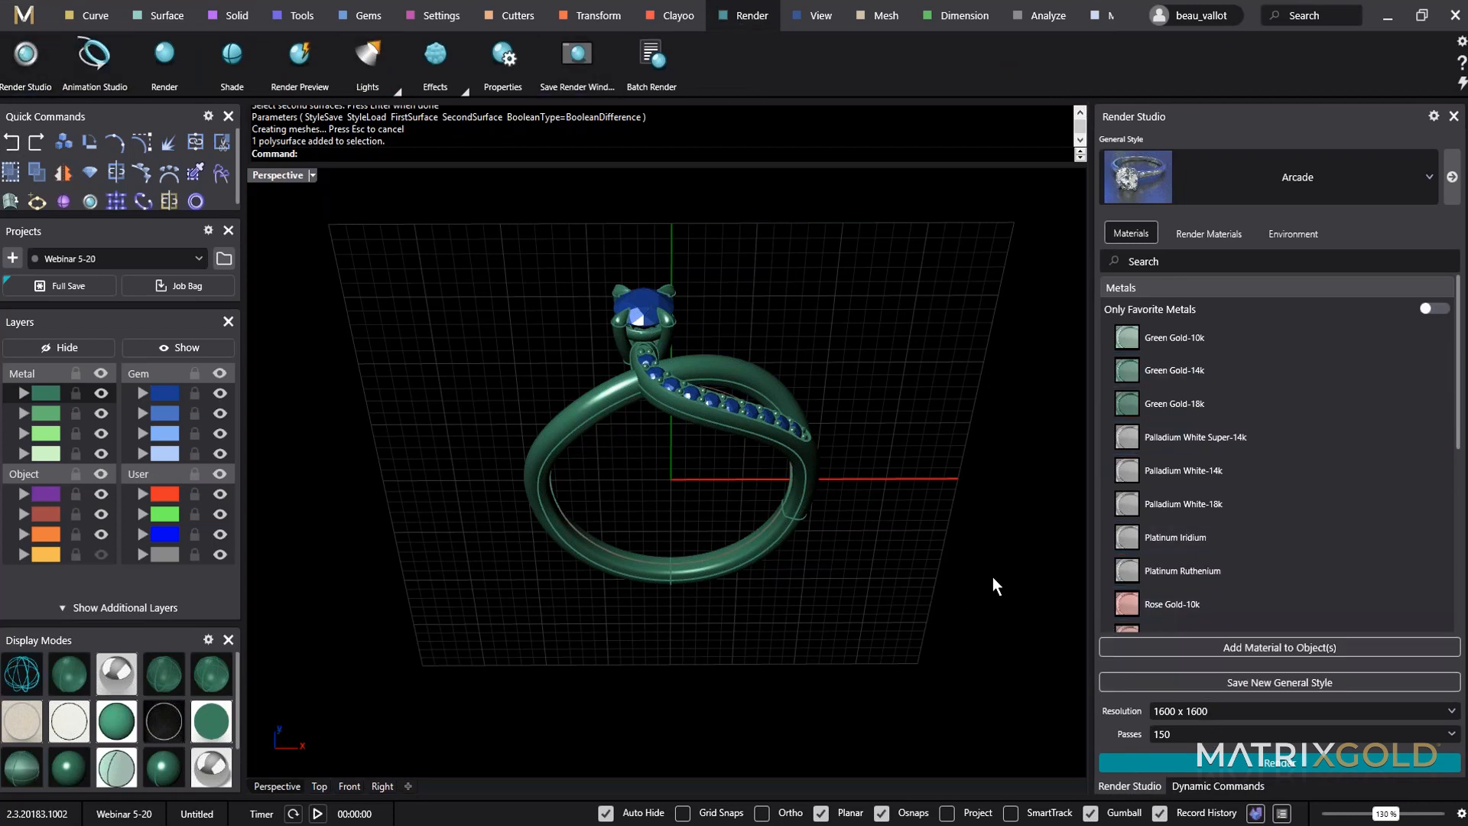
pyautogui.keyDown('shift'); pyautogui.moveTo(787, 283); pyautogui.dragTo(816, 305, button='right'); pyautogui.keyUp('shift')
pyautogui.keyDown('shift'); pyautogui.moveTo(810, 437); pyautogui.dragTo(677, 401, button='right'); pyautogui.keyUp('shift')
pyautogui.keyDown('shift'); pyautogui.moveTo(678, 401); pyautogui.dragTo(795, 368, button='right'); pyautogui.keyUp('shift')
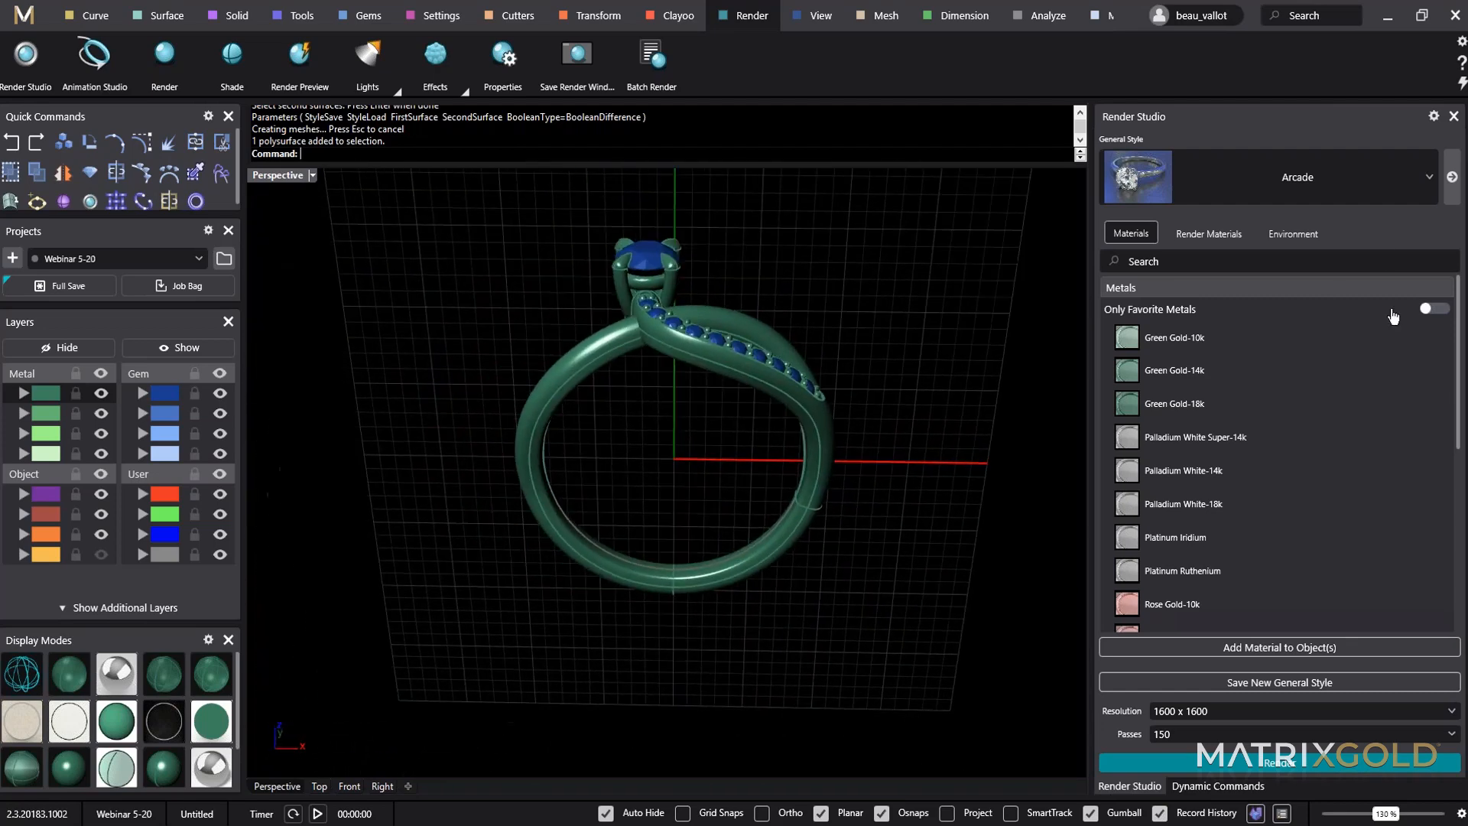
# Browse the general render styles and apply the Hangar style to the scene.
pyautogui.click(1428, 177)
pyautogui.scroll(-2, 1346, 367)
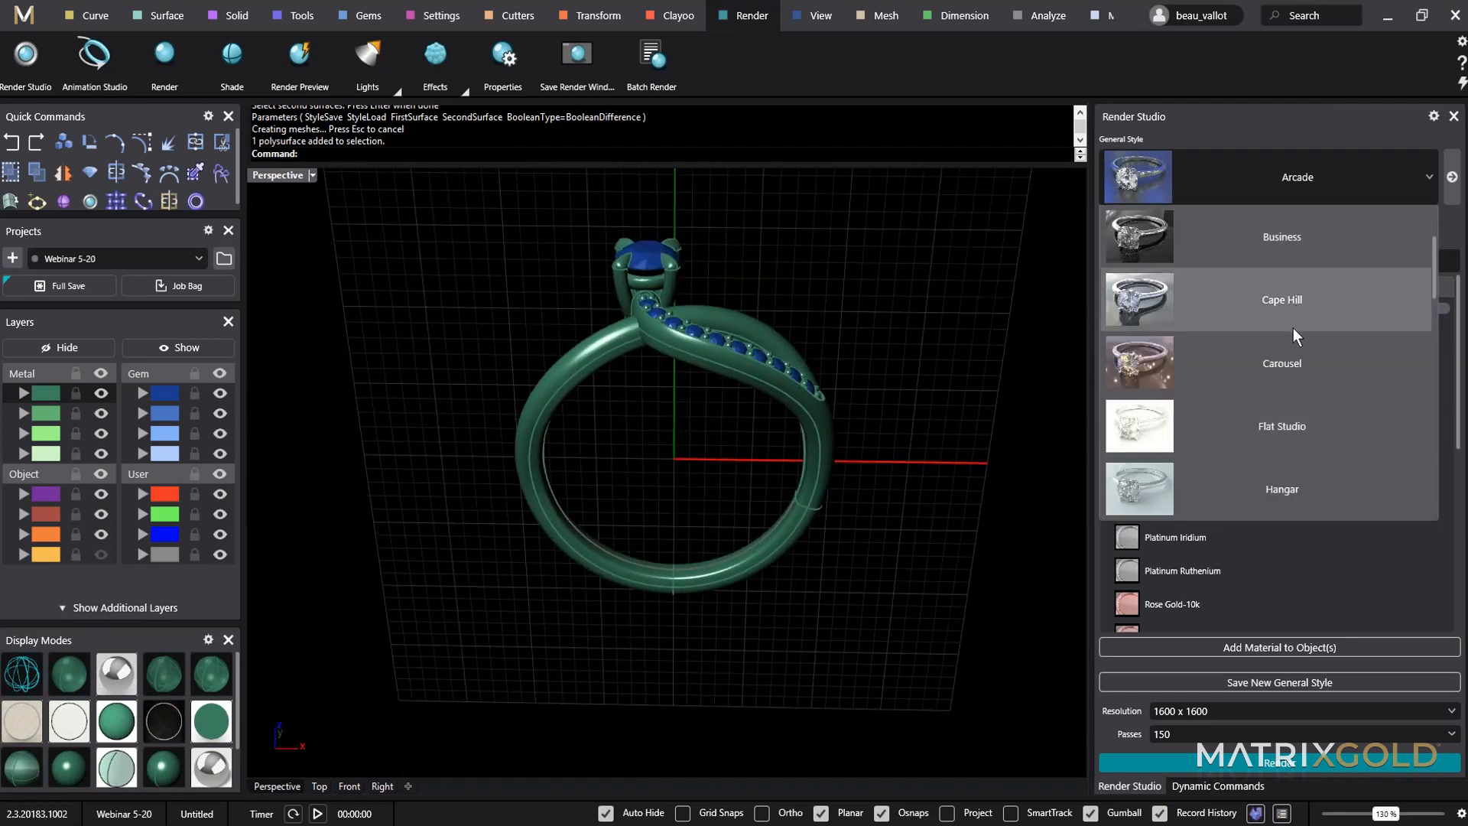
pyautogui.scroll(2, 1304, 290)
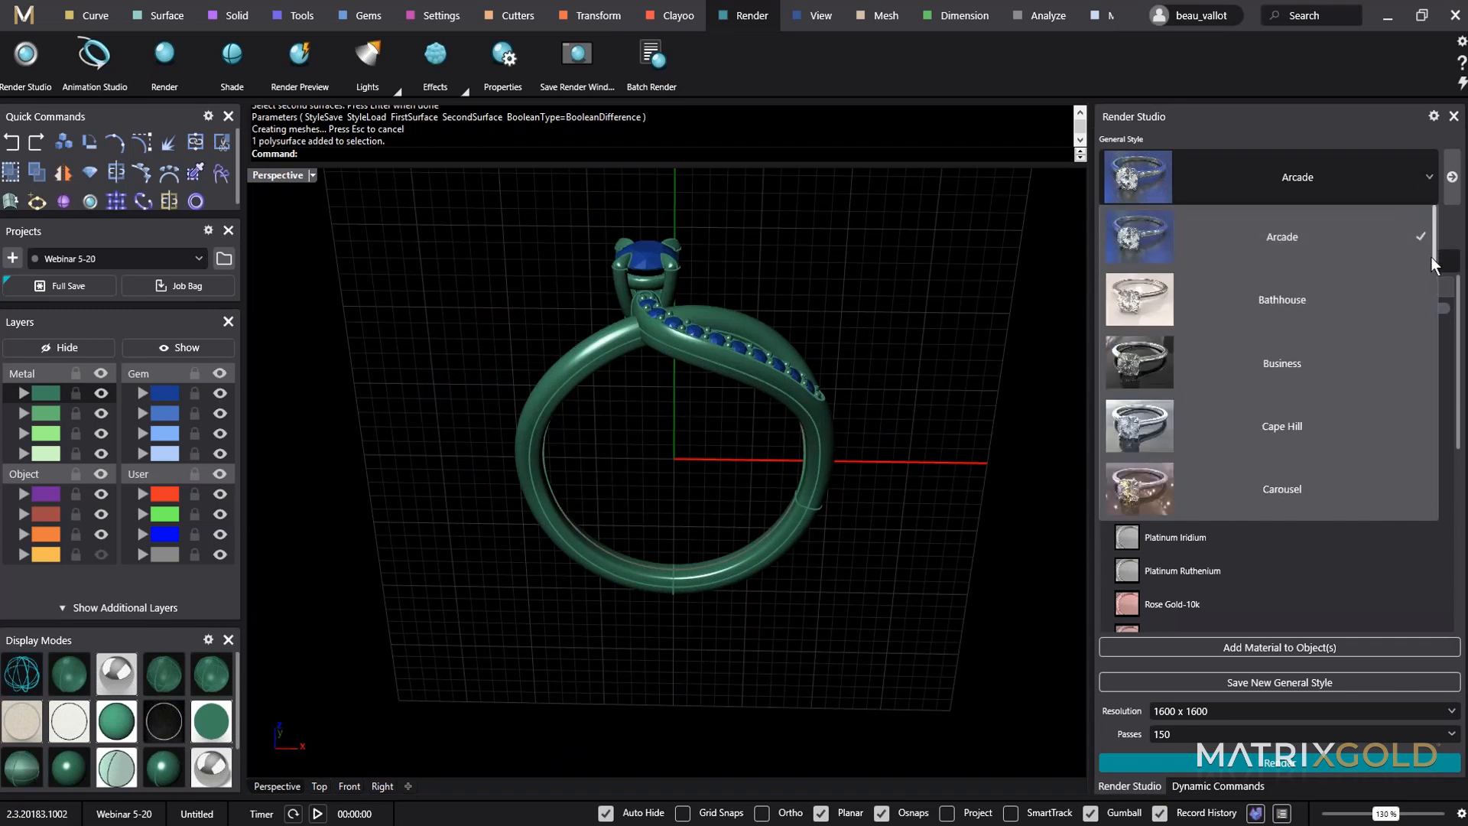
pyautogui.scroll(-2, 1428, 277)
pyautogui.scroll(-3, 1426, 286)
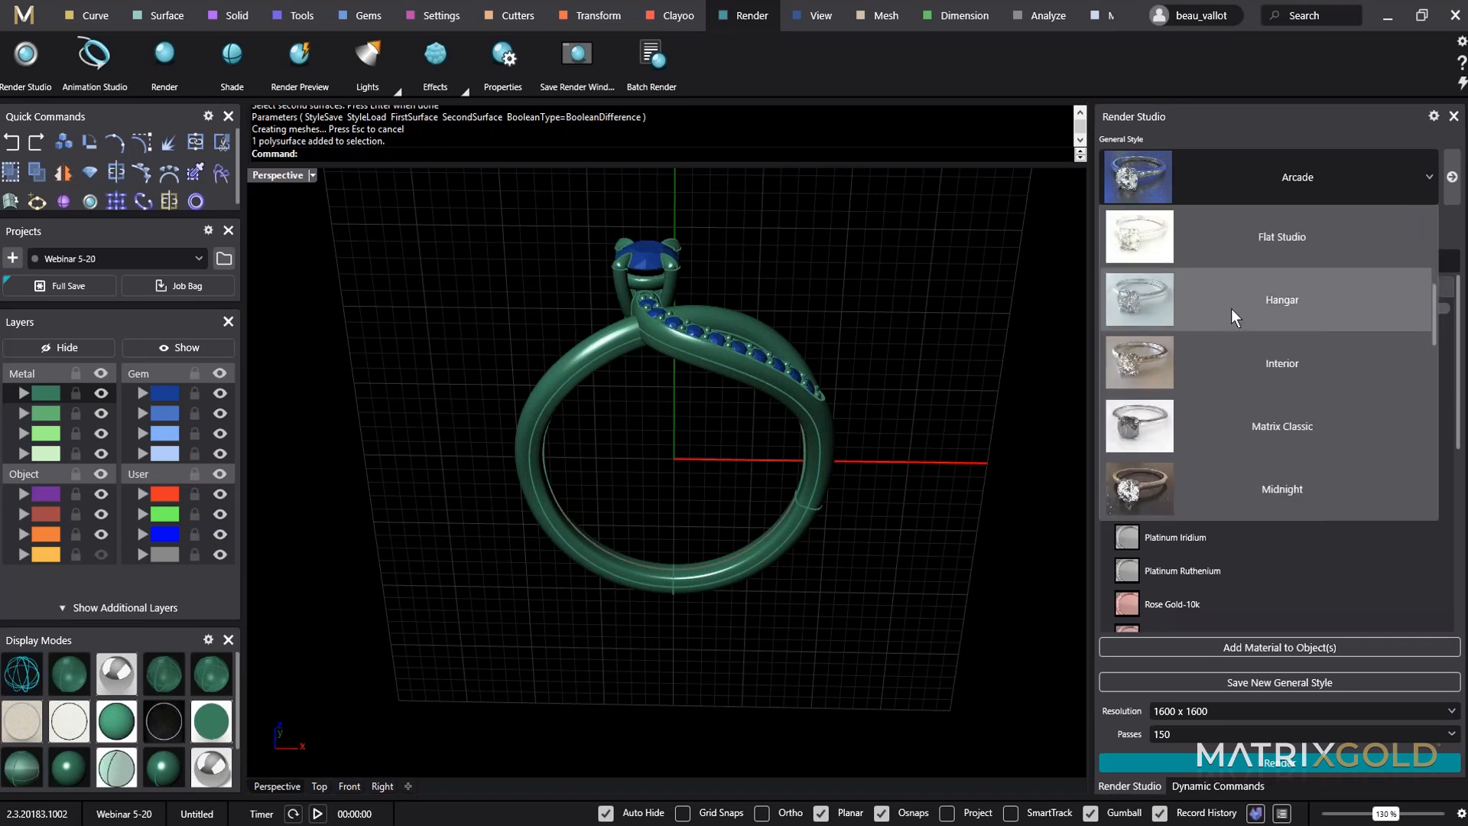
pyautogui.click(1231, 309)
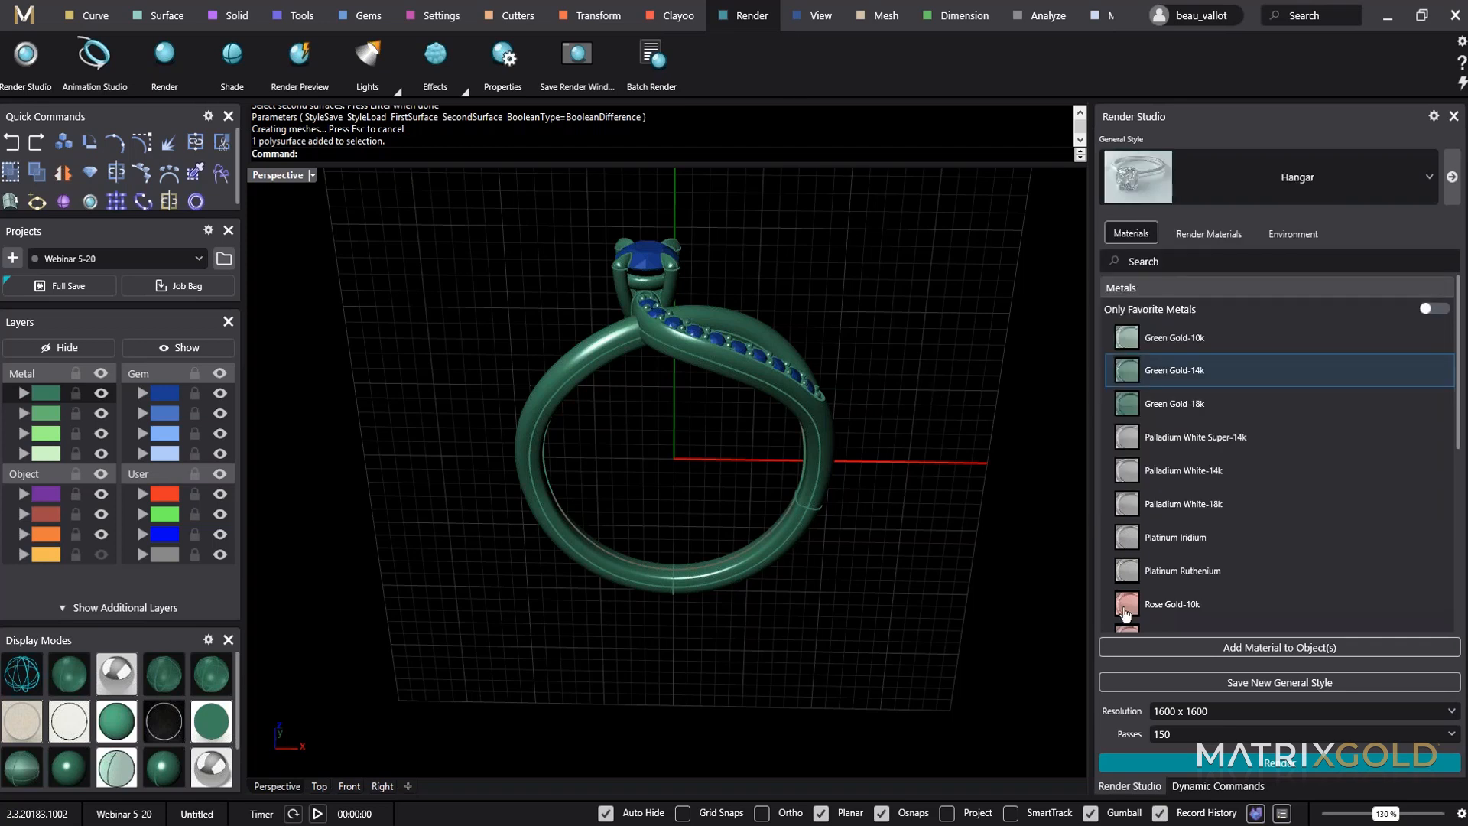
pyautogui.click(1452, 178)
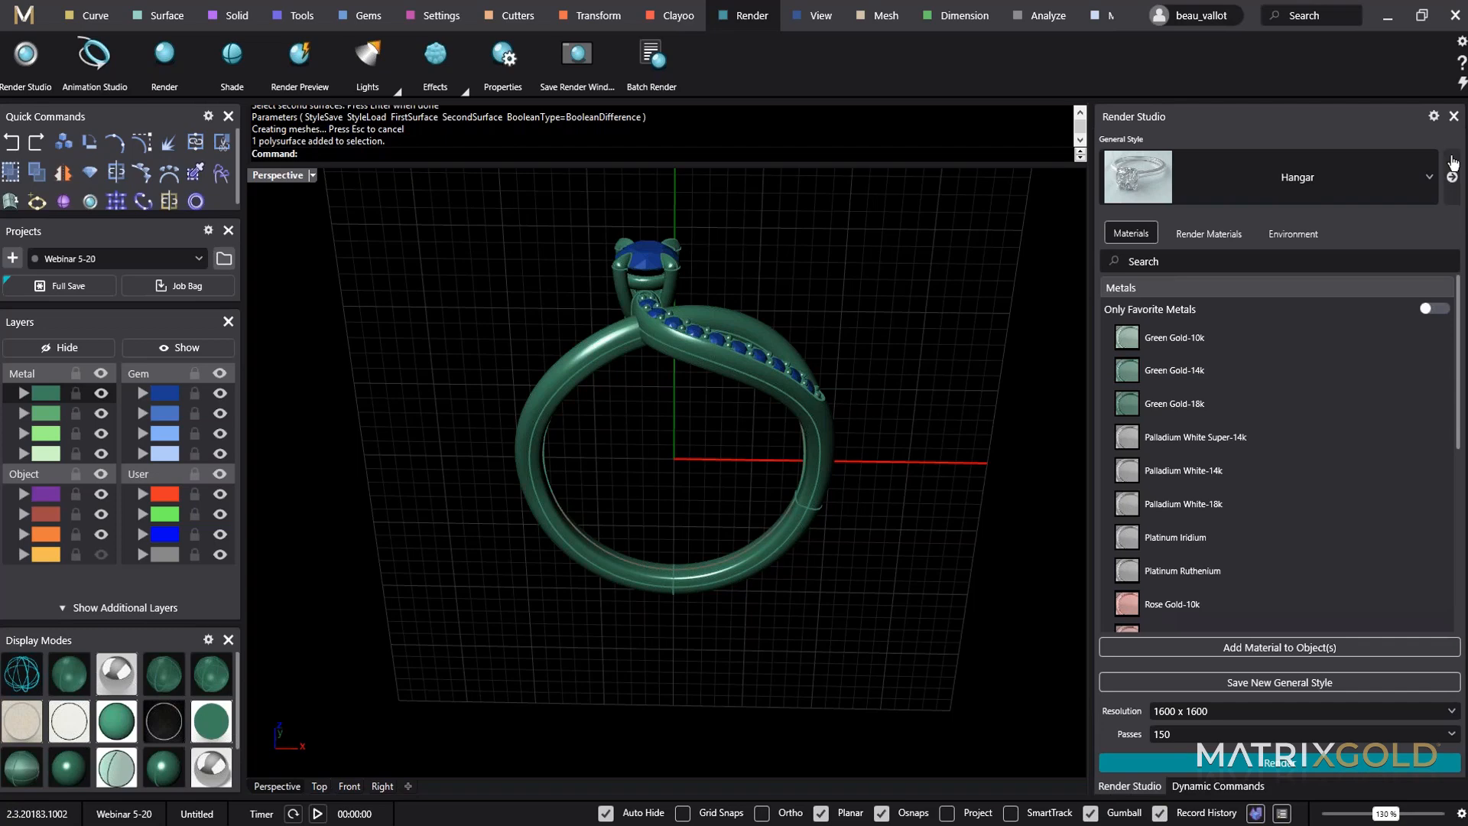
# Switch the Perspective viewport to Raytraced display and maximize it, framing the whole ring from an angled upper view.
pyautogui.doubleClick(278, 175)
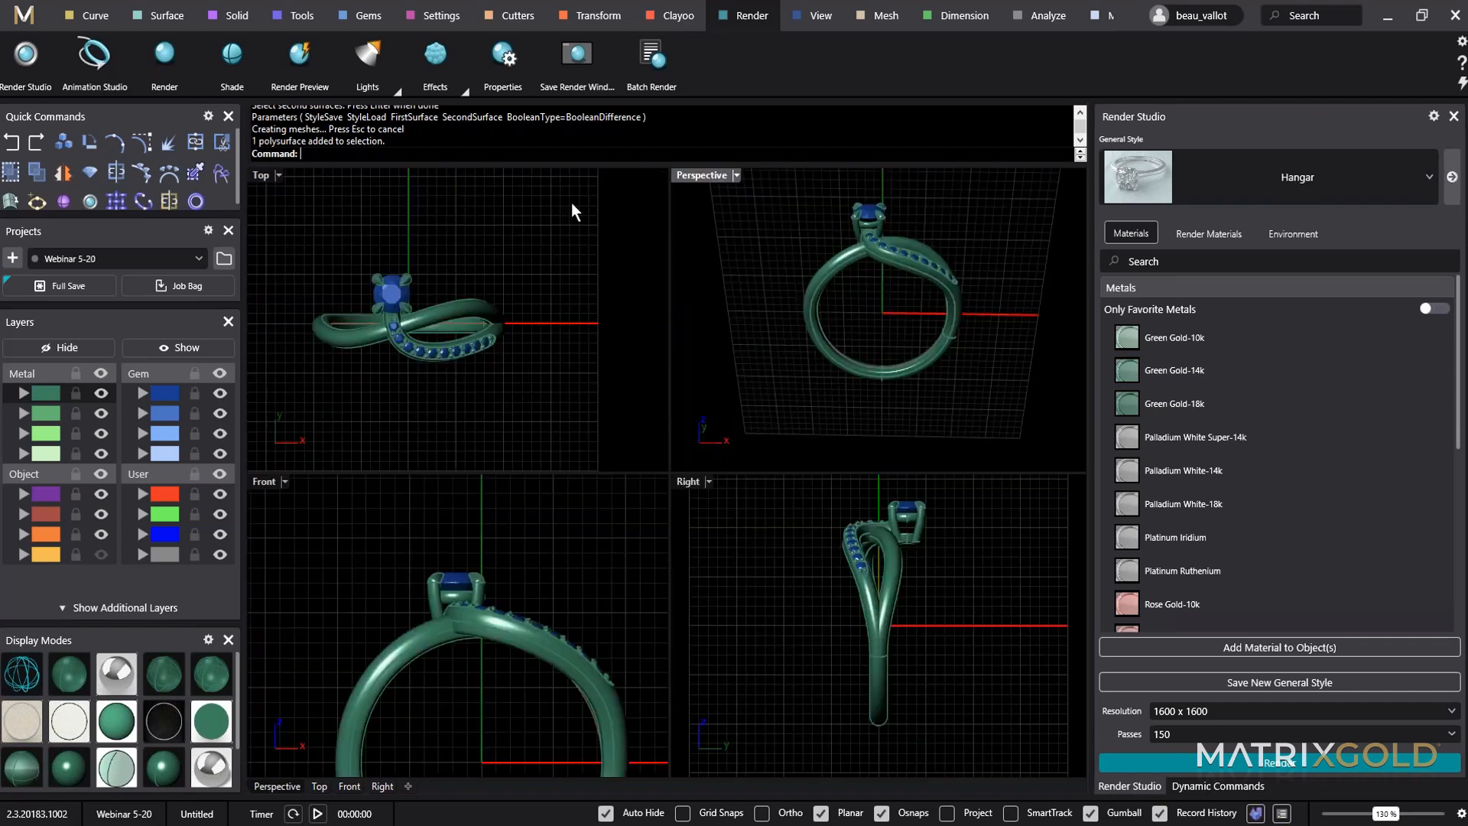
pyautogui.moveTo(909, 380); pyautogui.dragTo(868, 297, button='right')
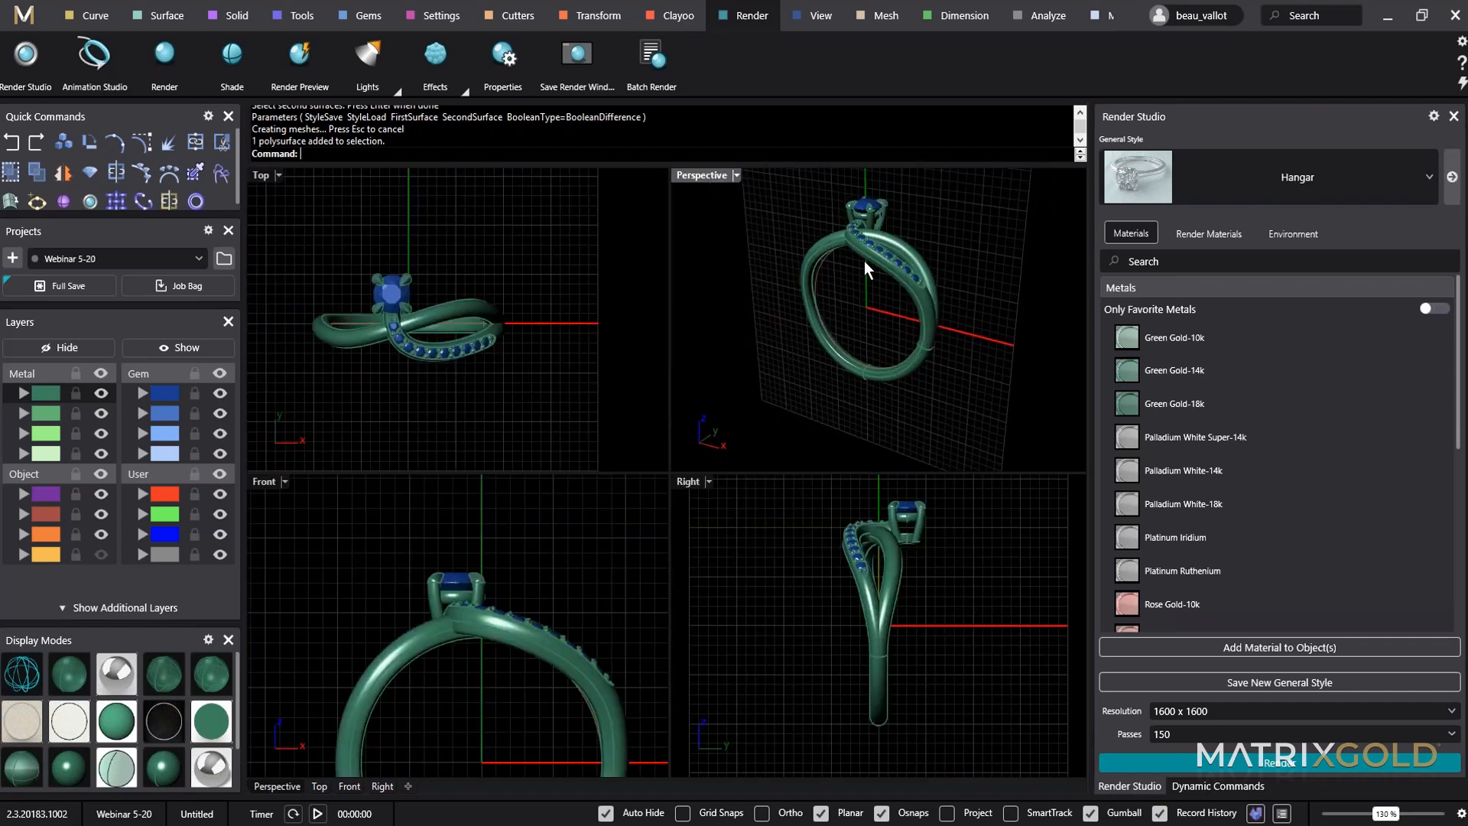
pyautogui.click(736, 175)
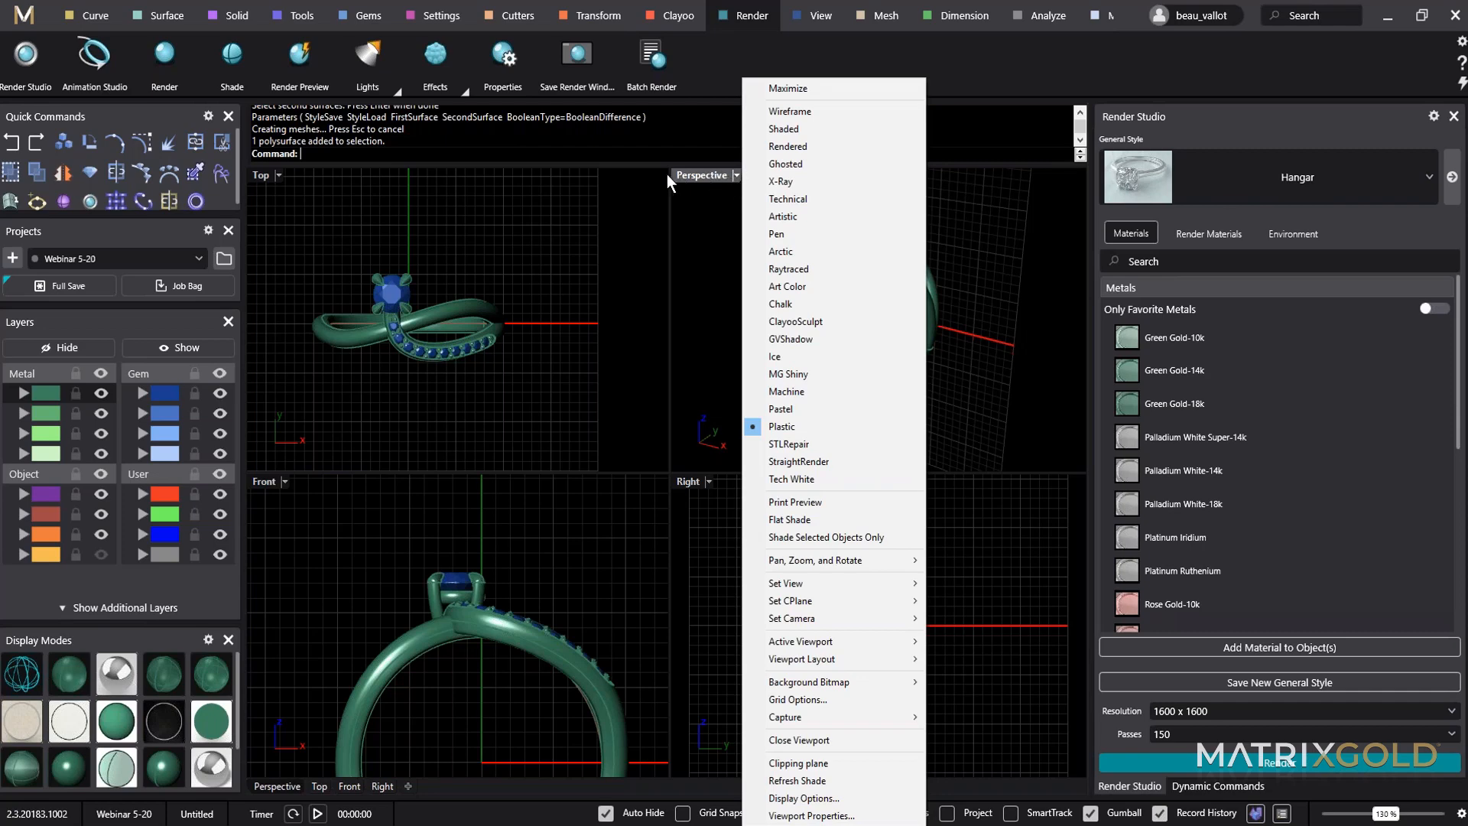
pyautogui.click(798, 269)
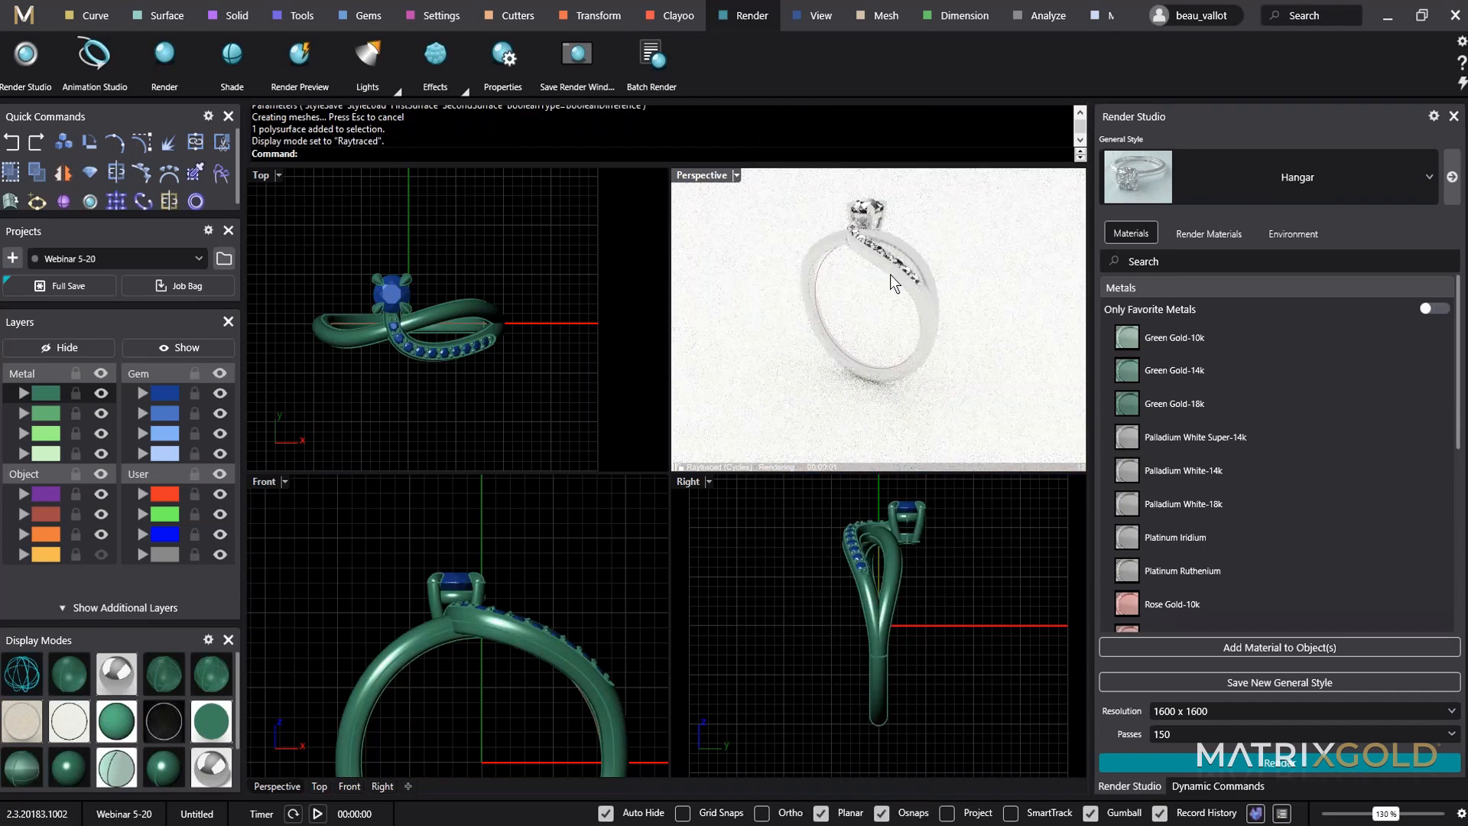
pyautogui.scroll(4, 731, 187)
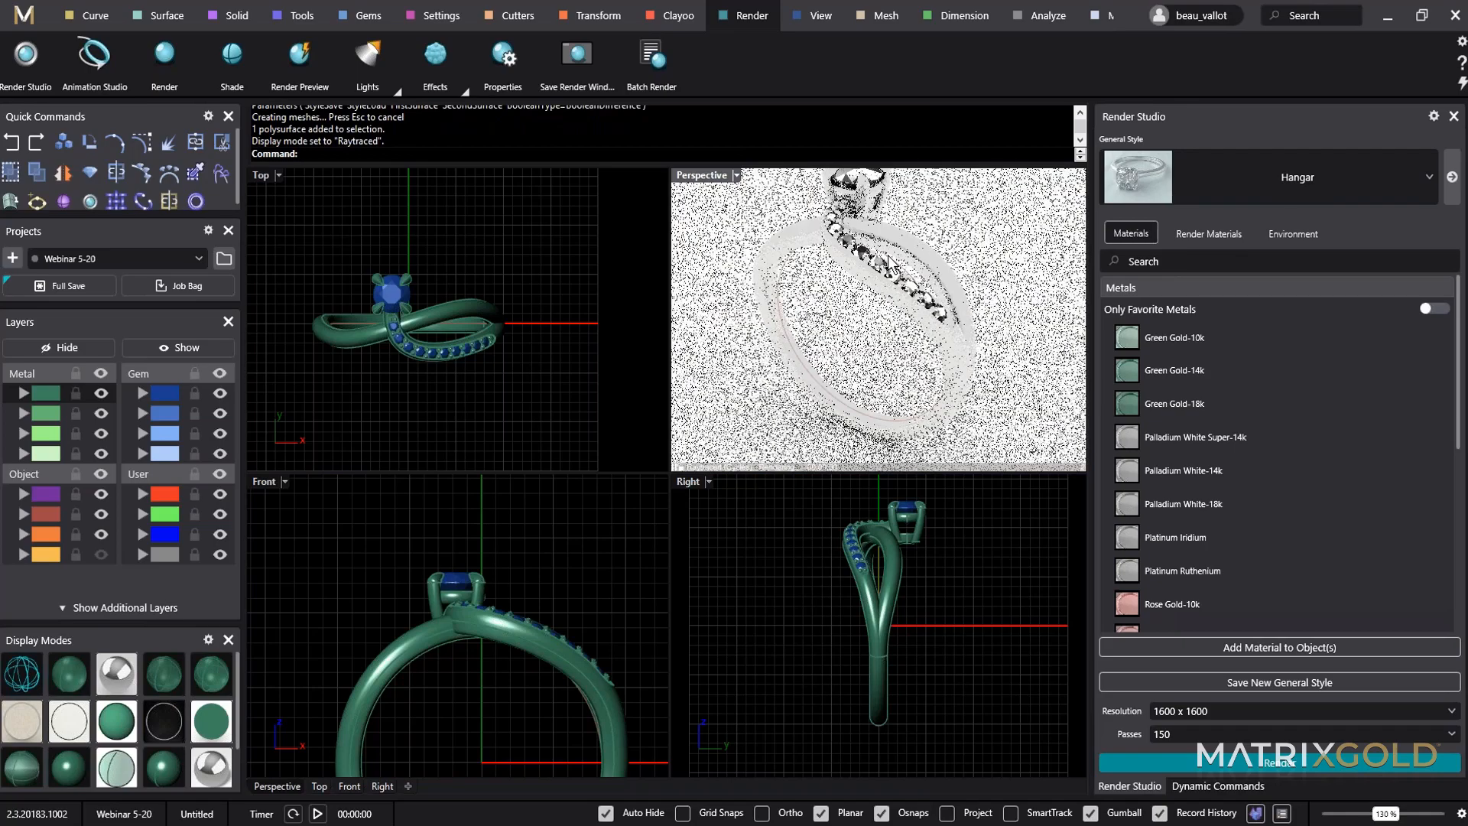
pyautogui.doubleClick(699, 178)
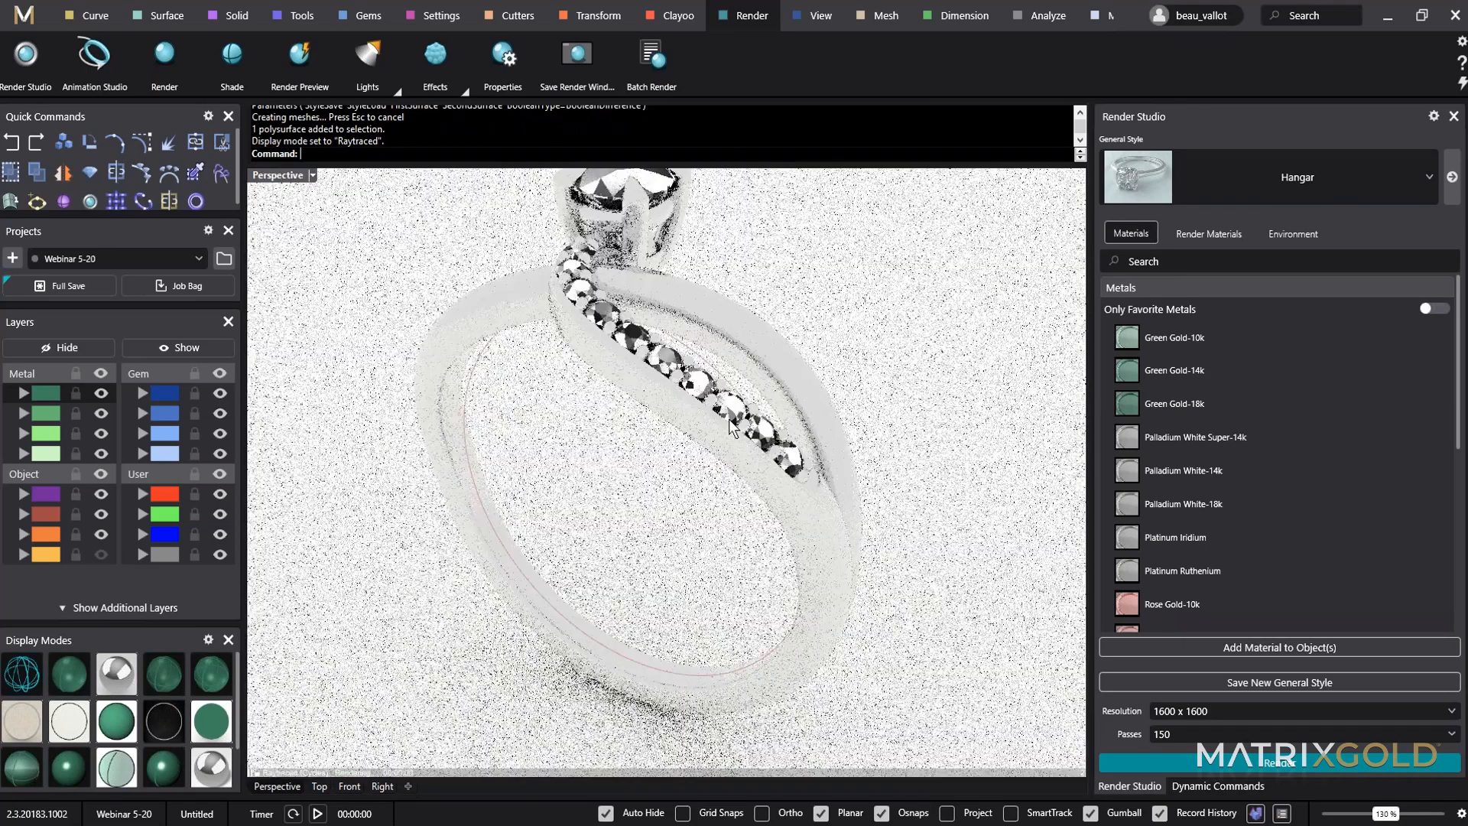
pyautogui.moveTo(664, 383); pyautogui.dragTo(665, 512, button='right')
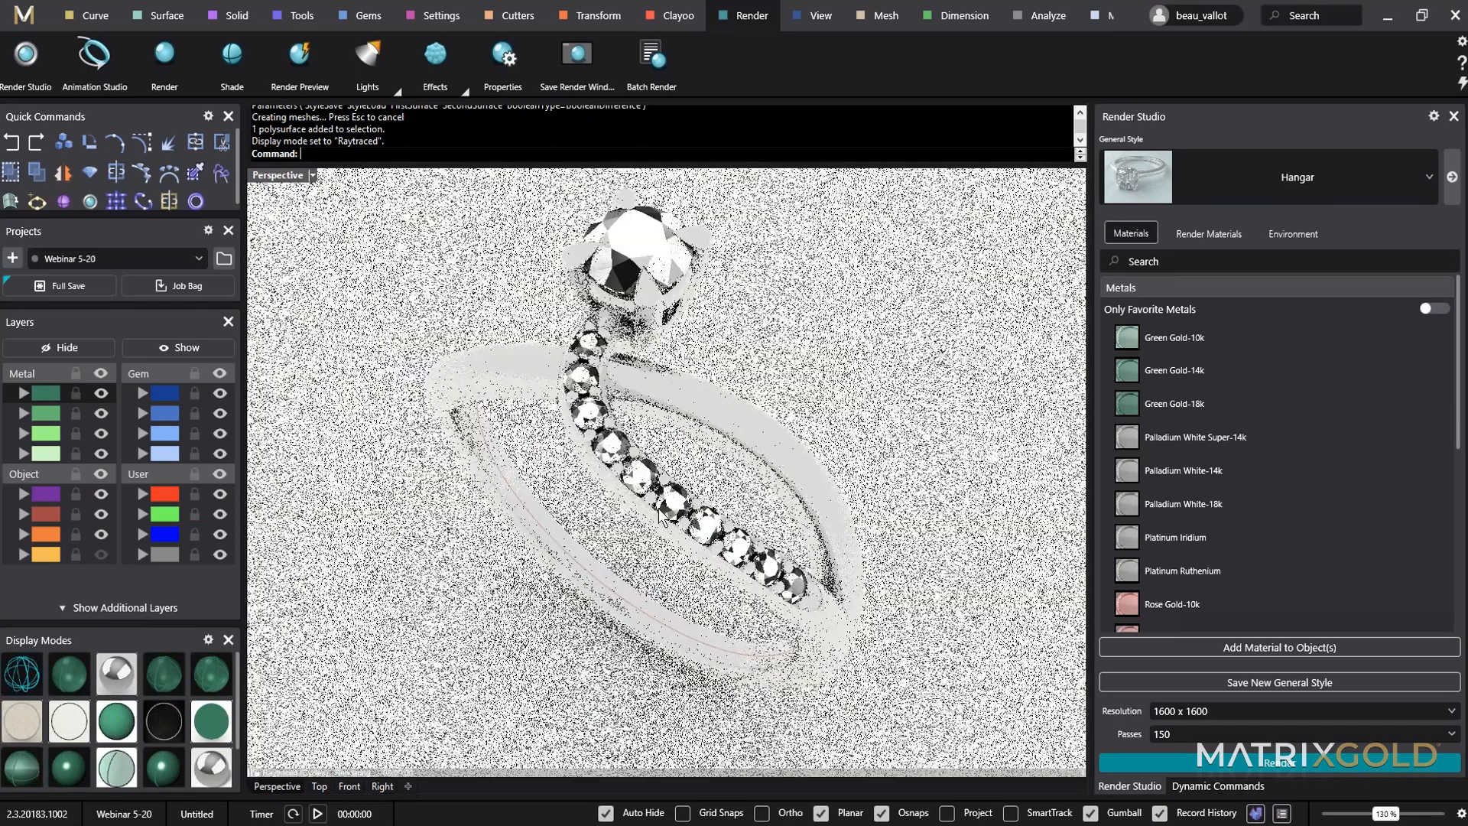
pyautogui.scroll(-2, 641, 360)
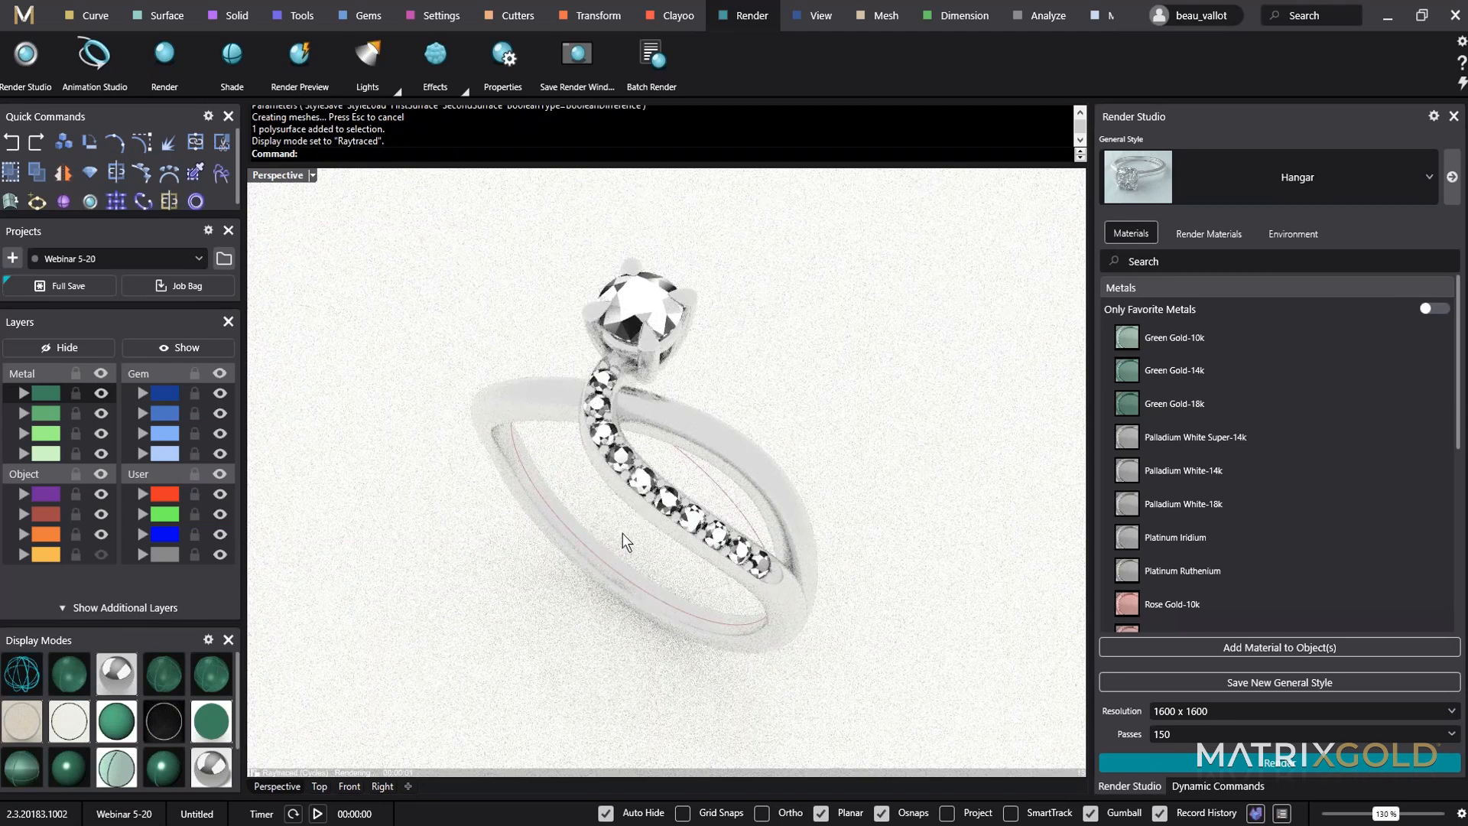
pyautogui.keyDown('shift'); pyautogui.moveTo(651, 512); pyautogui.dragTo(676, 486, button='right'); pyautogui.keyUp('shift')
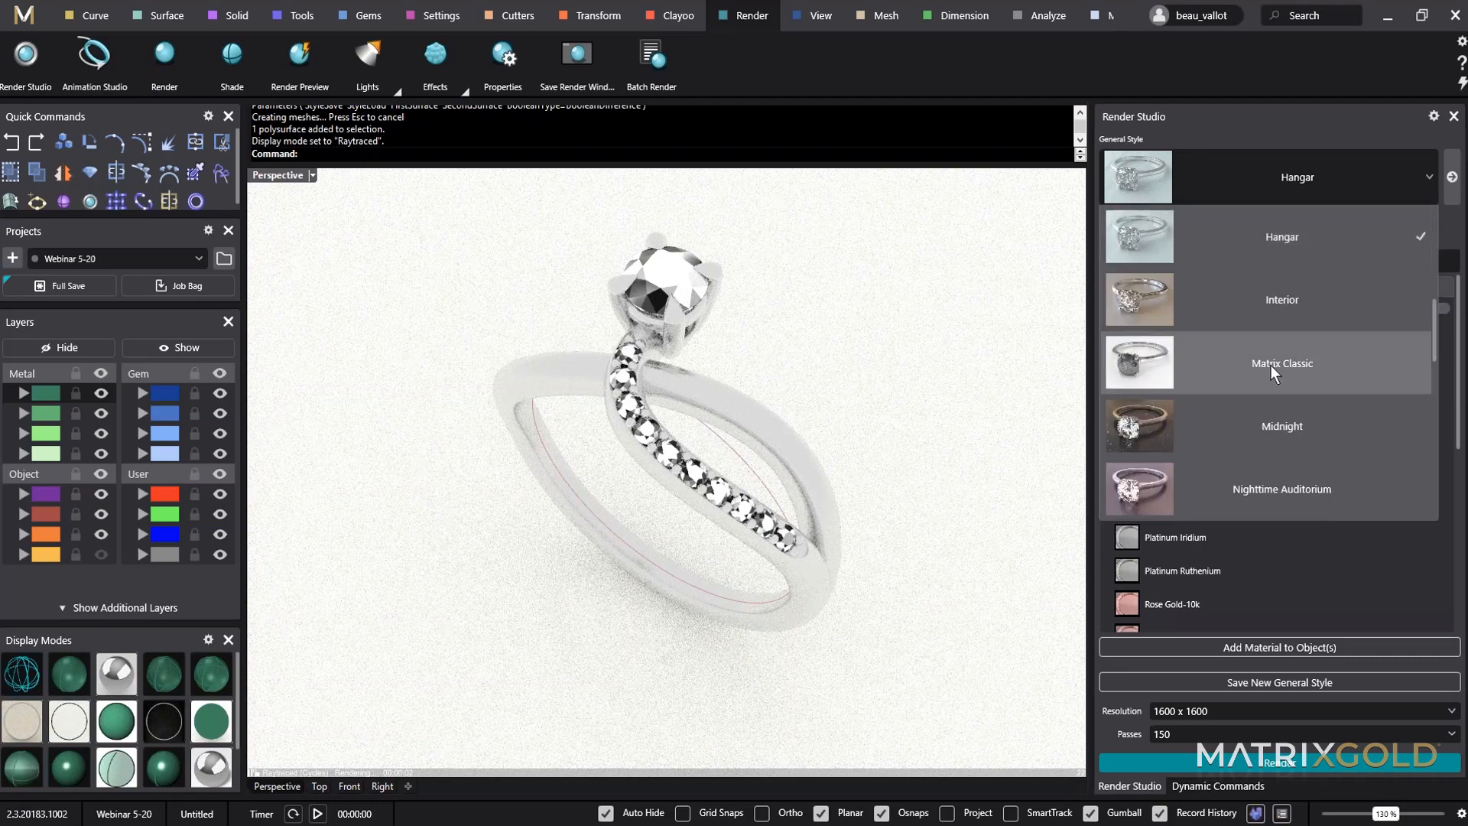
# Change the general render style to Smithy.
pyautogui.moveTo(1433, 341); pyautogui.dragTo(1428, 369)
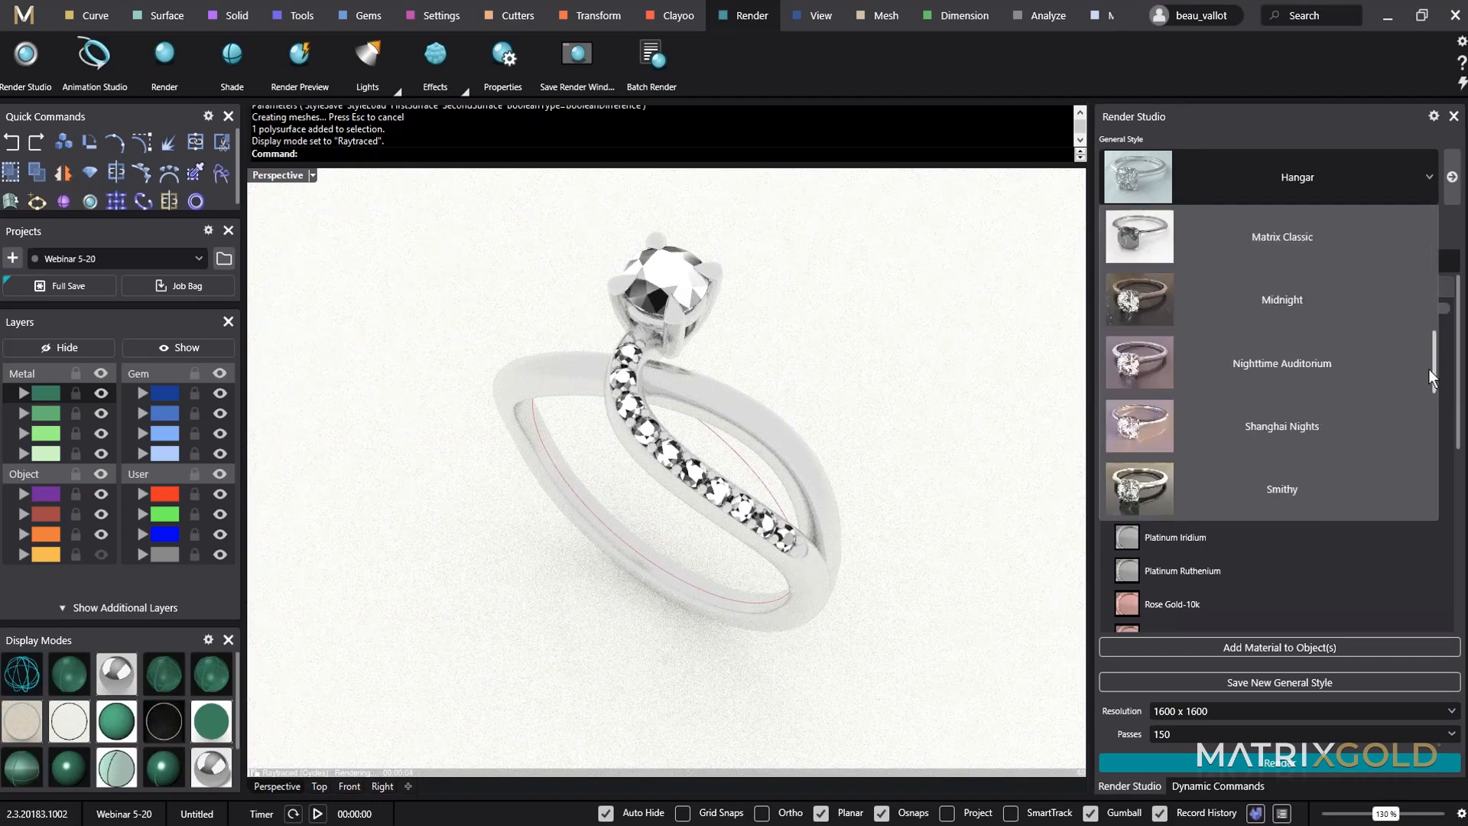
pyautogui.scroll(-1, 1313, 430)
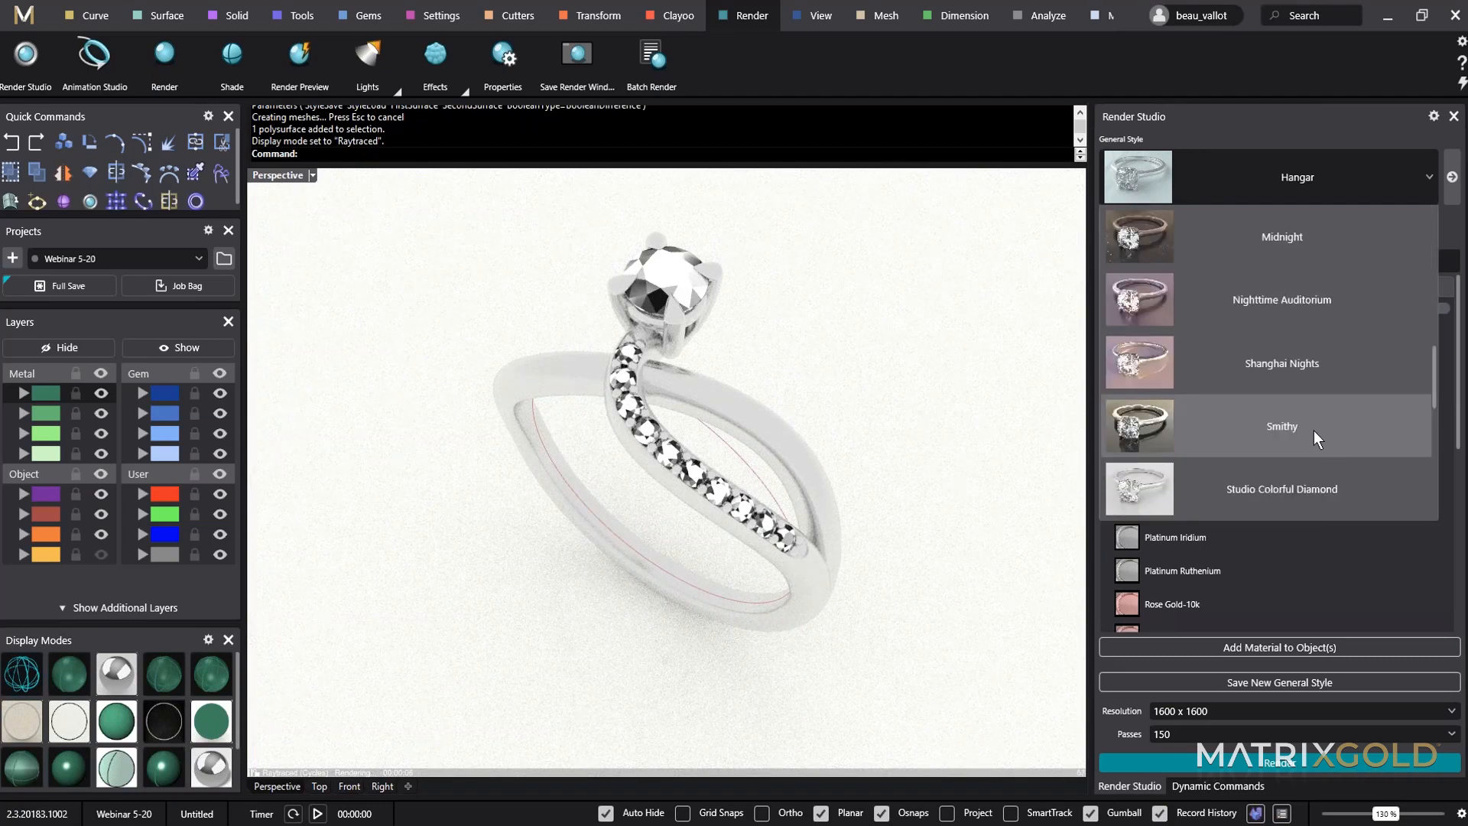
pyautogui.click(1314, 429)
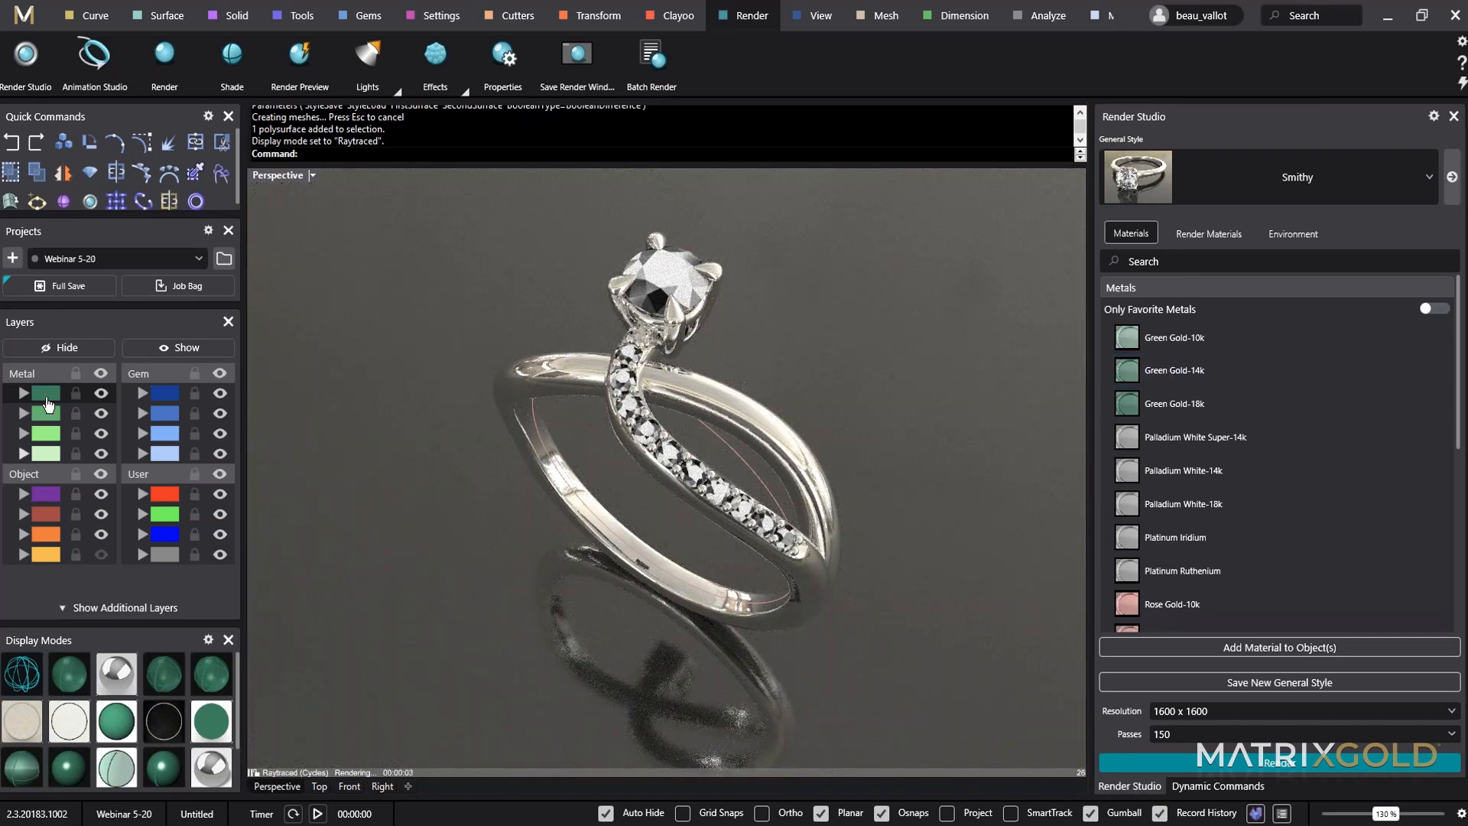
# Select all objects on the first Metal layer and assign them the Yellow Gold-14k material.
pyautogui.hotkey('ctrl', 'a')
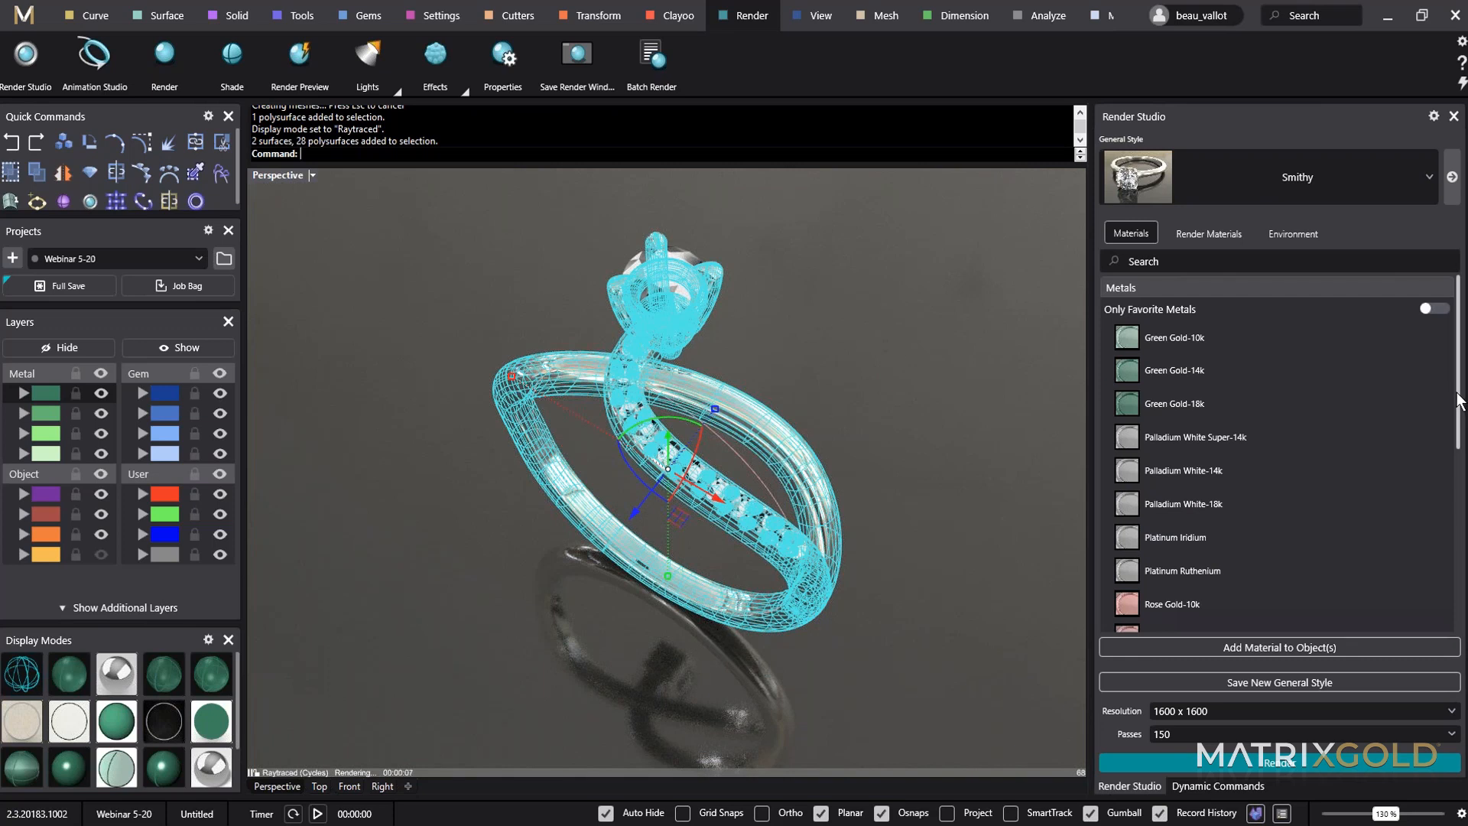
pyautogui.scroll(-3, 1464, 536)
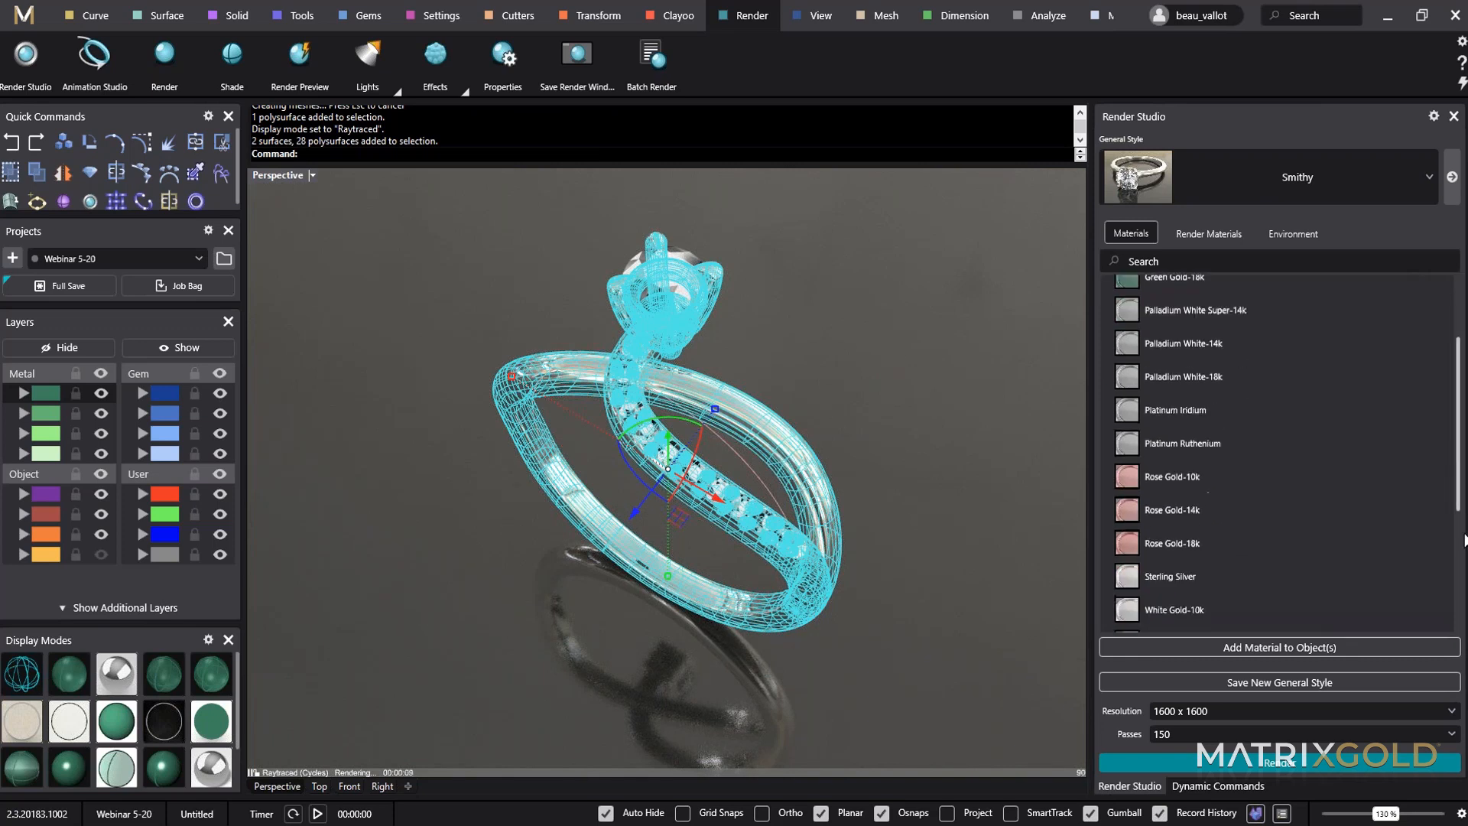
pyautogui.scroll(-5, 1463, 539)
pyautogui.click(1190, 545)
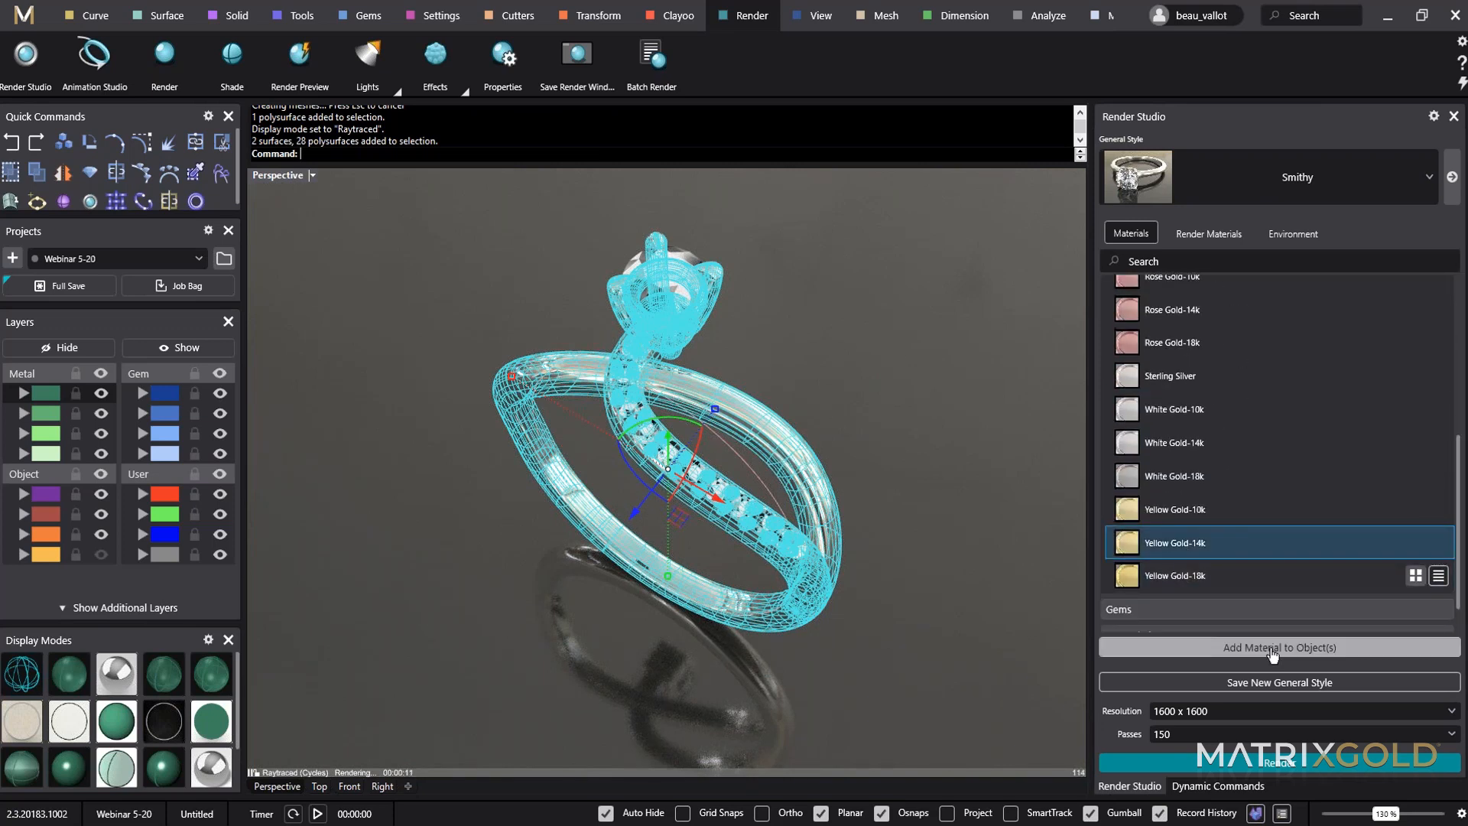
pyautogui.click(1271, 648)
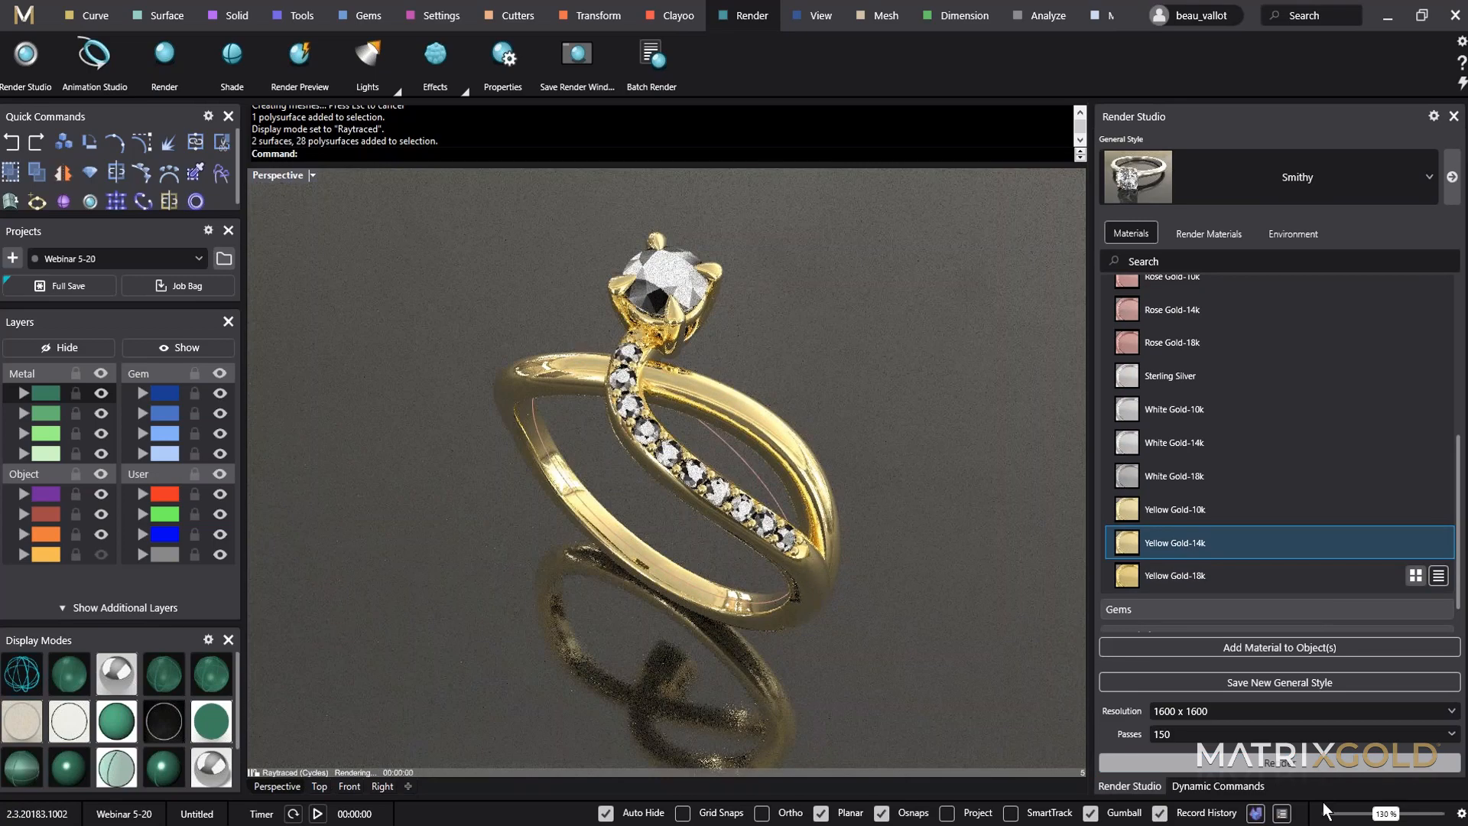
# Set the interface scale to 109% and place a directional light to the left of the ring in the Top view, pointing toward it.
pyautogui.moveTo(1392, 814); pyautogui.dragTo(1371, 821)
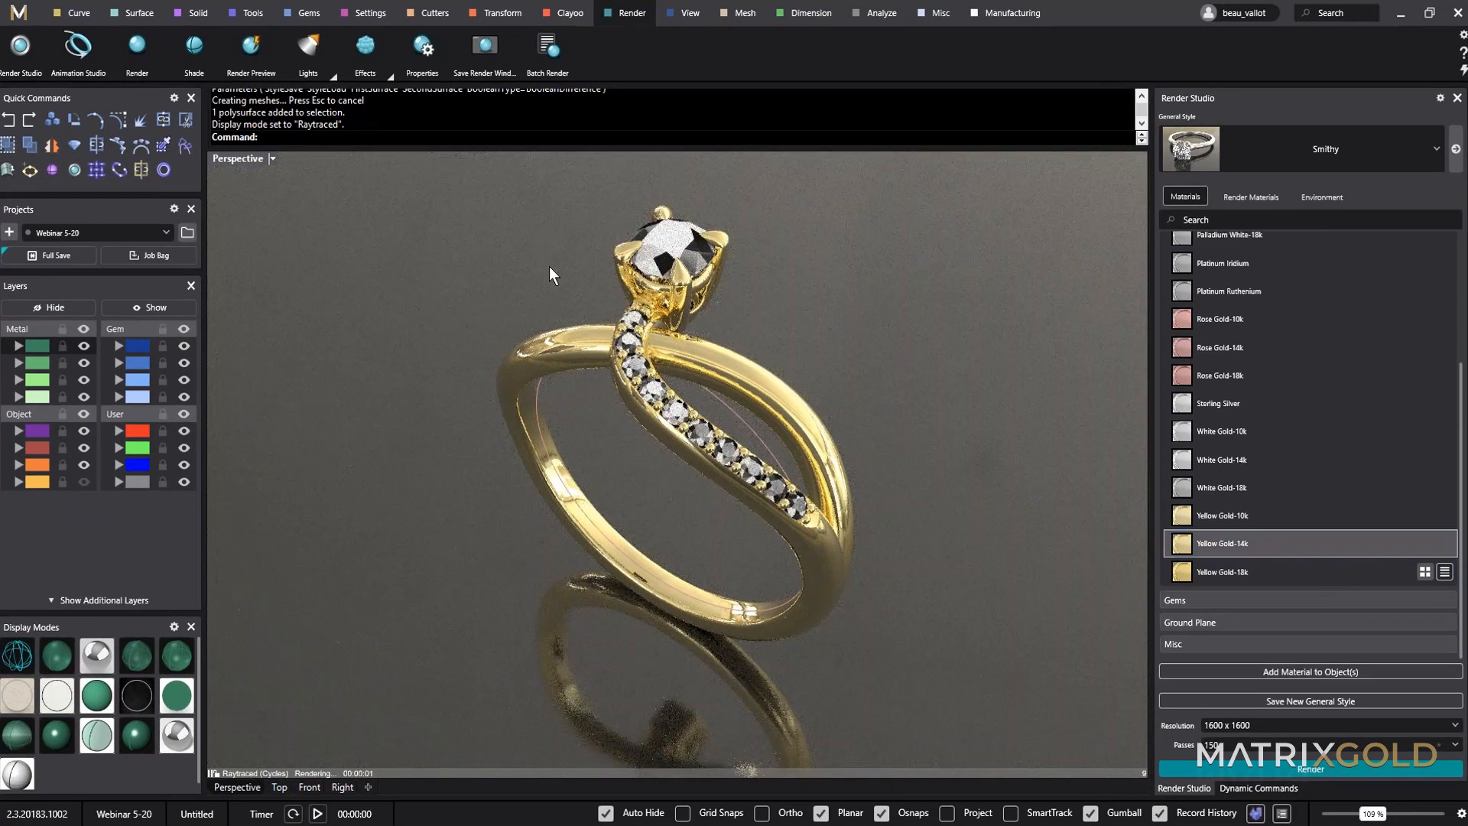
pyautogui.doubleClick(237, 157)
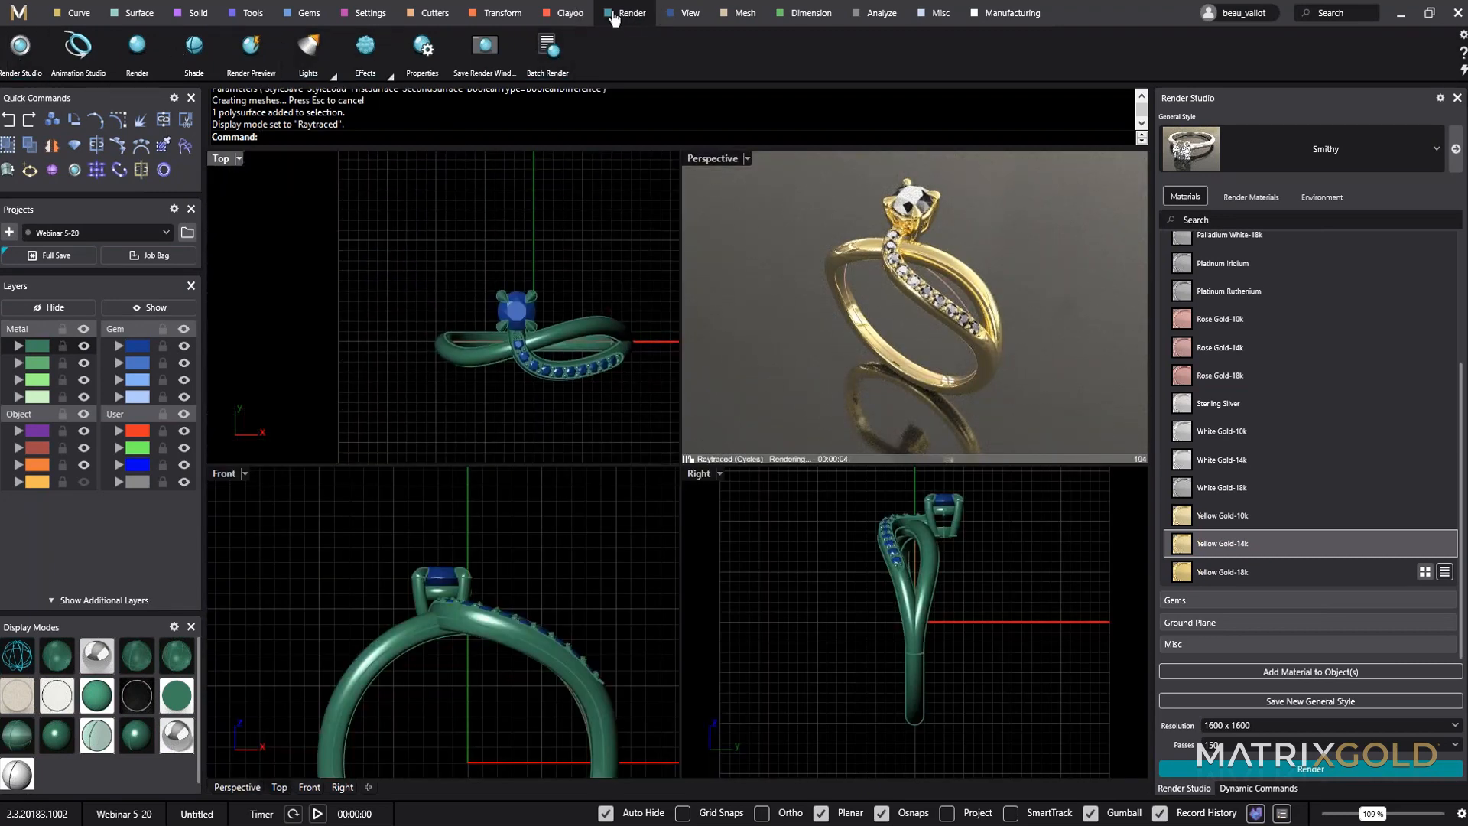
pyautogui.click(332, 76)
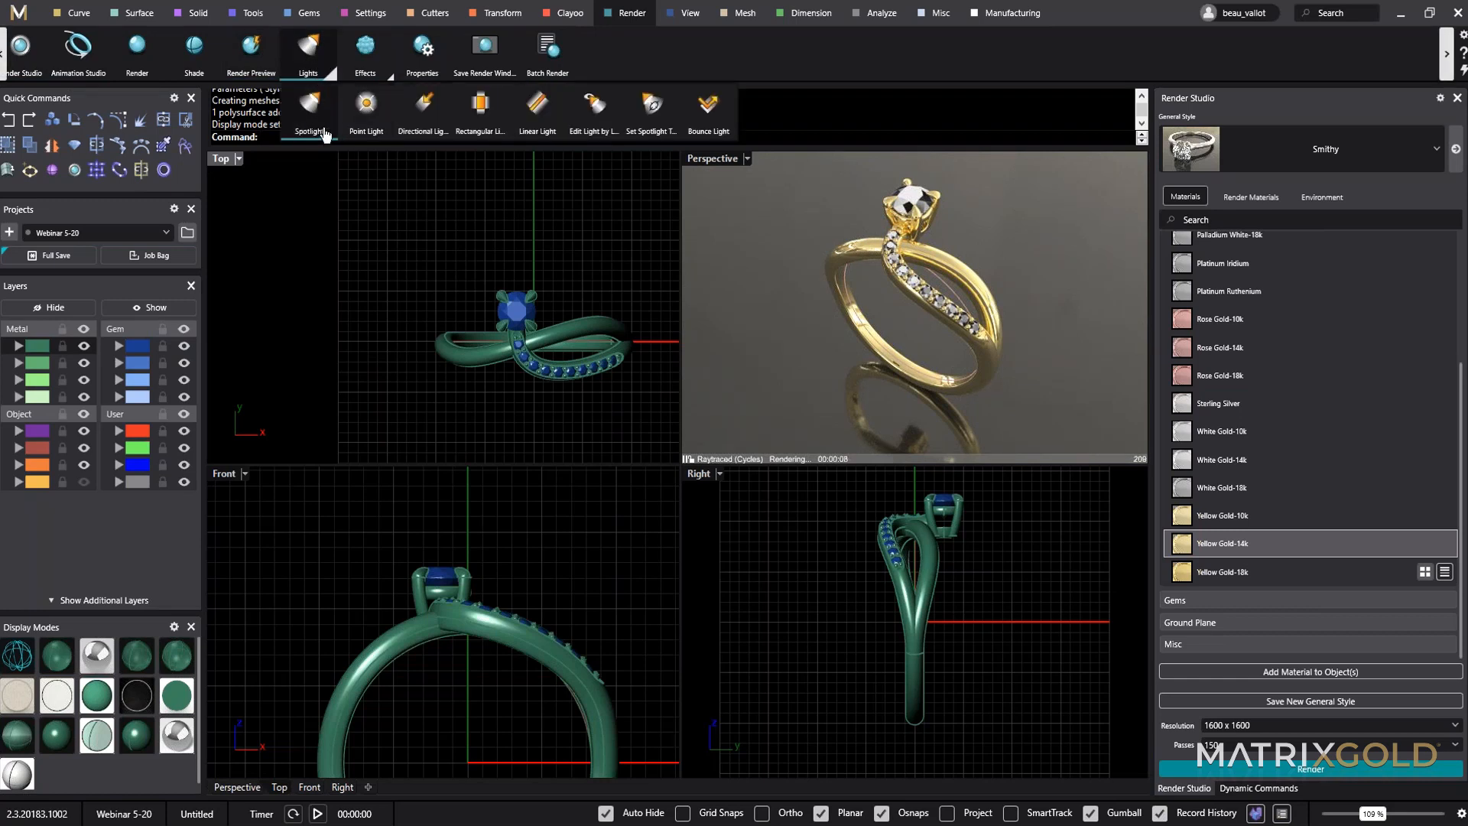
pyautogui.click(422, 123)
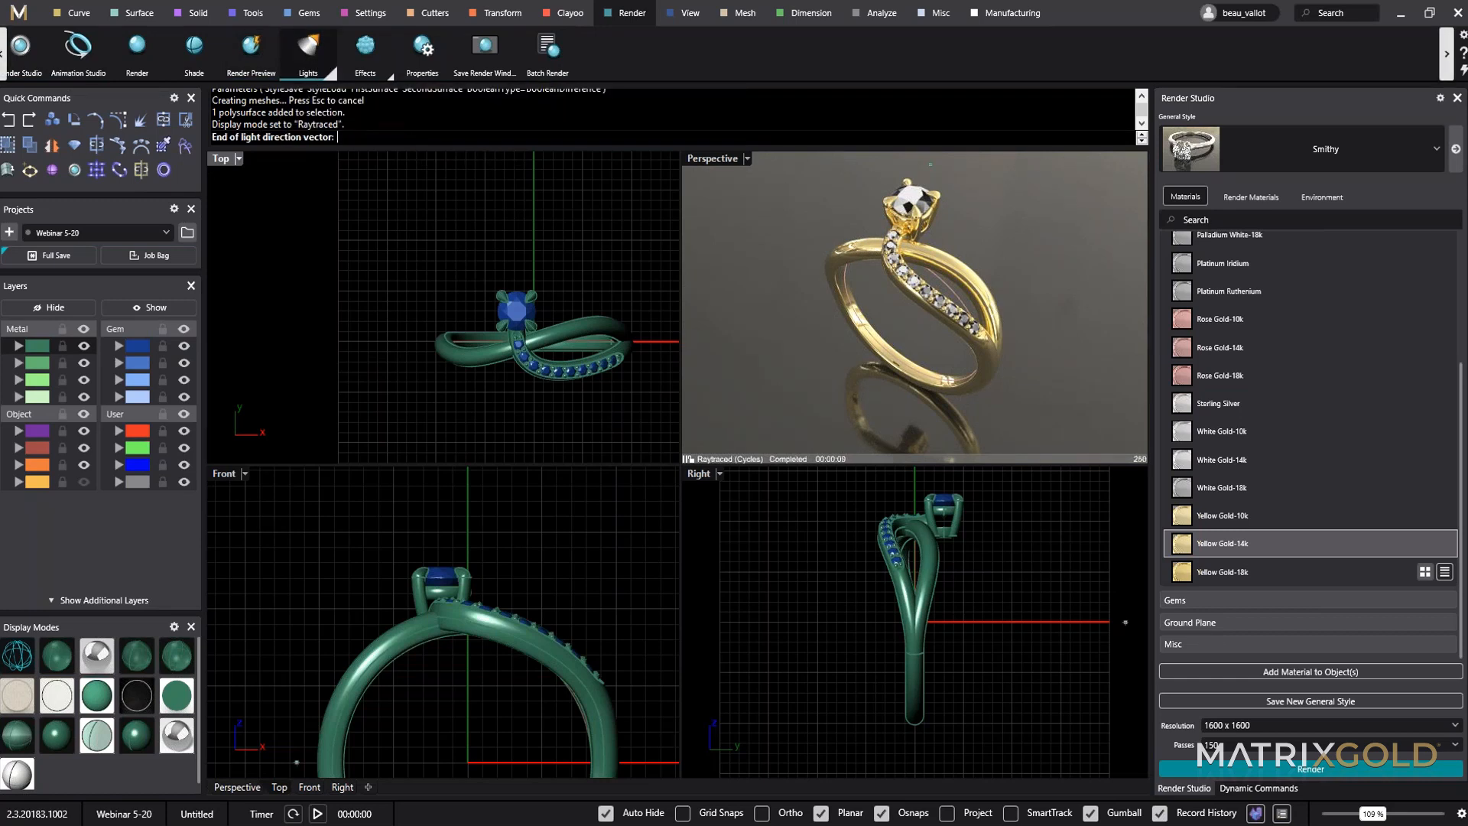
pyautogui.click(376, 355)
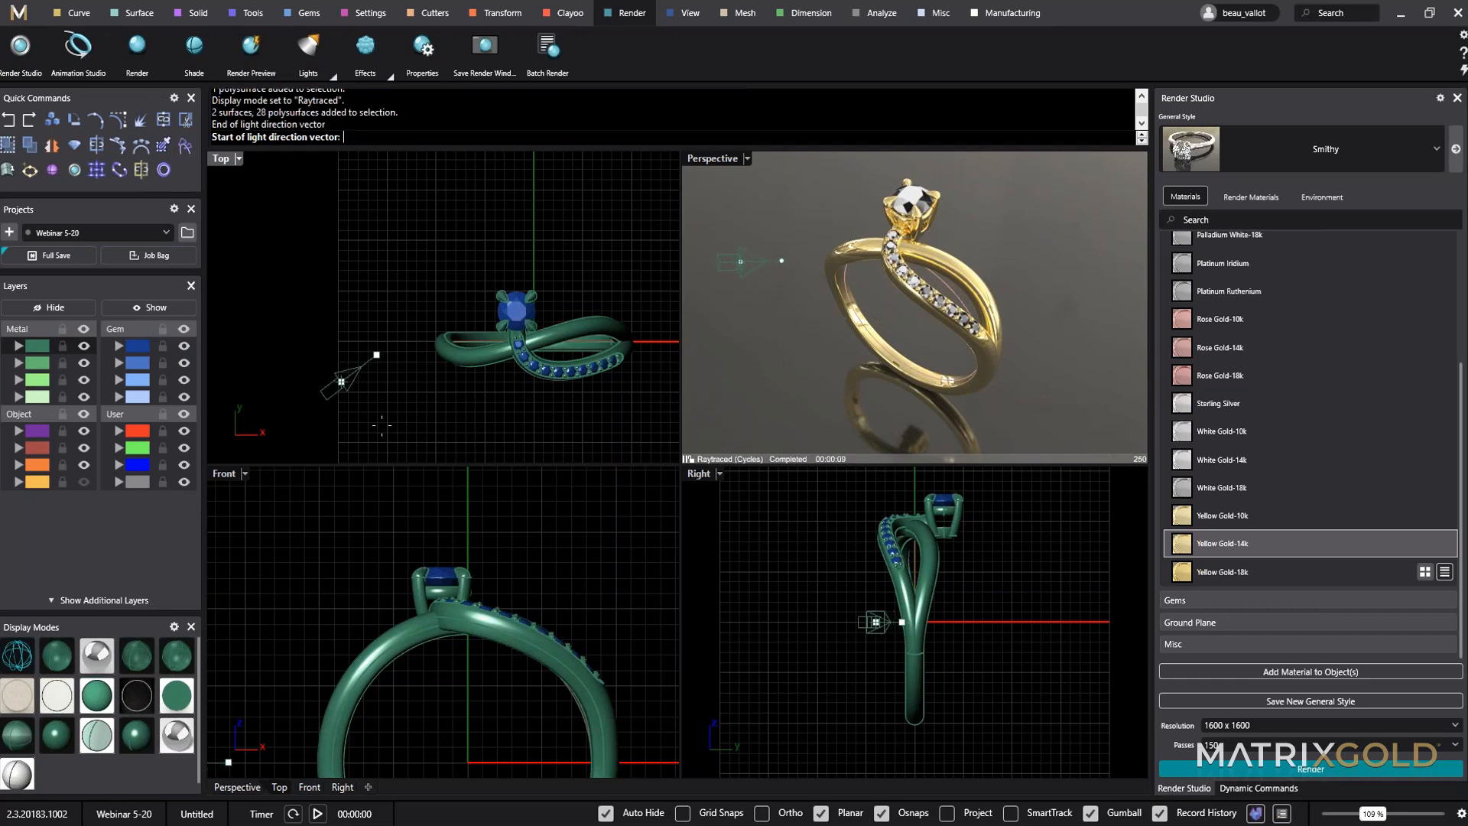
pyautogui.click(251, 382)
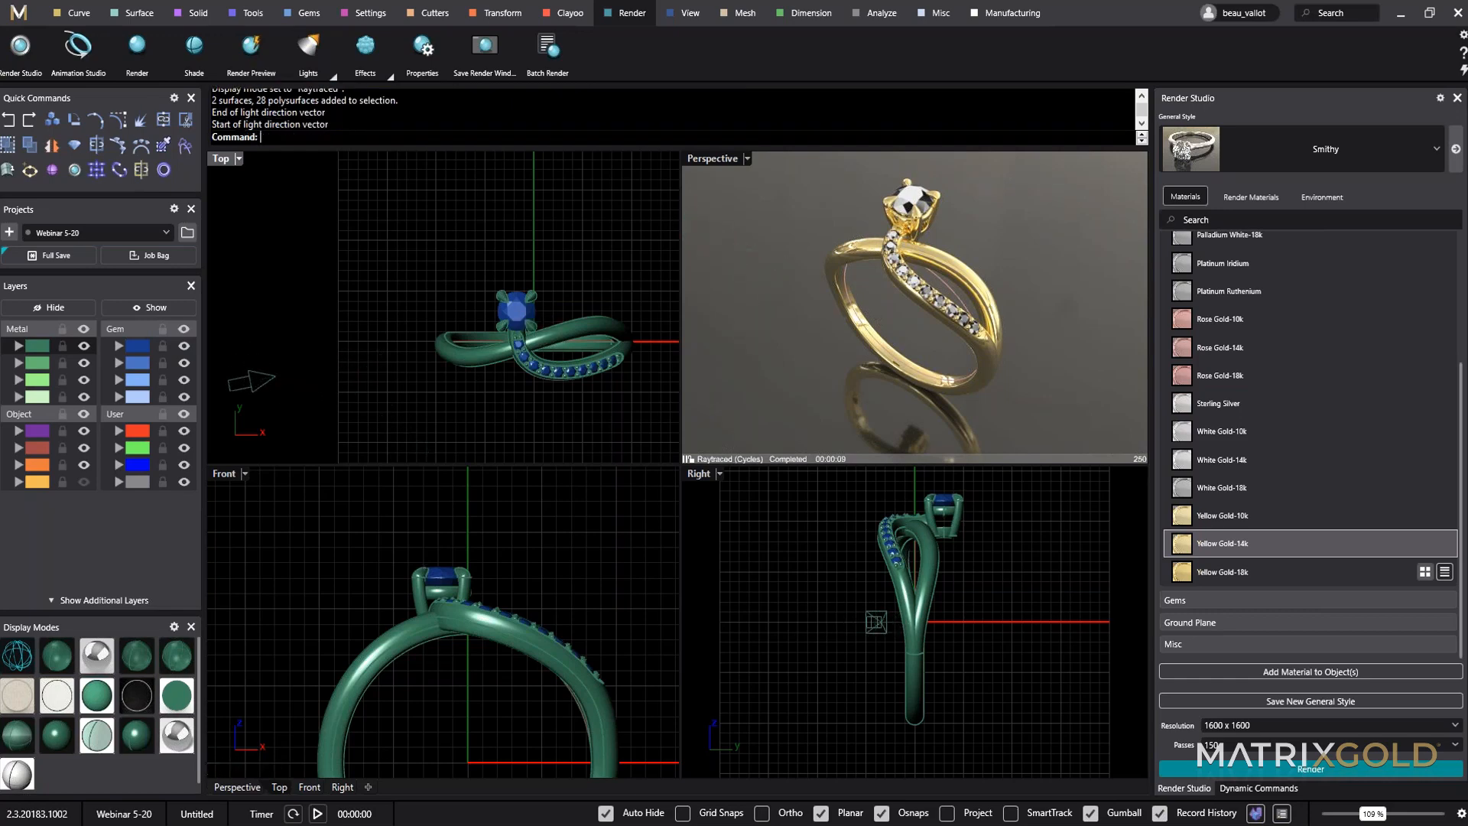
# Maximize the raytraced Perspective viewport and examine the new light's effect on the ring from a lower, frontal angle.
pyautogui.doubleClick(716, 157)
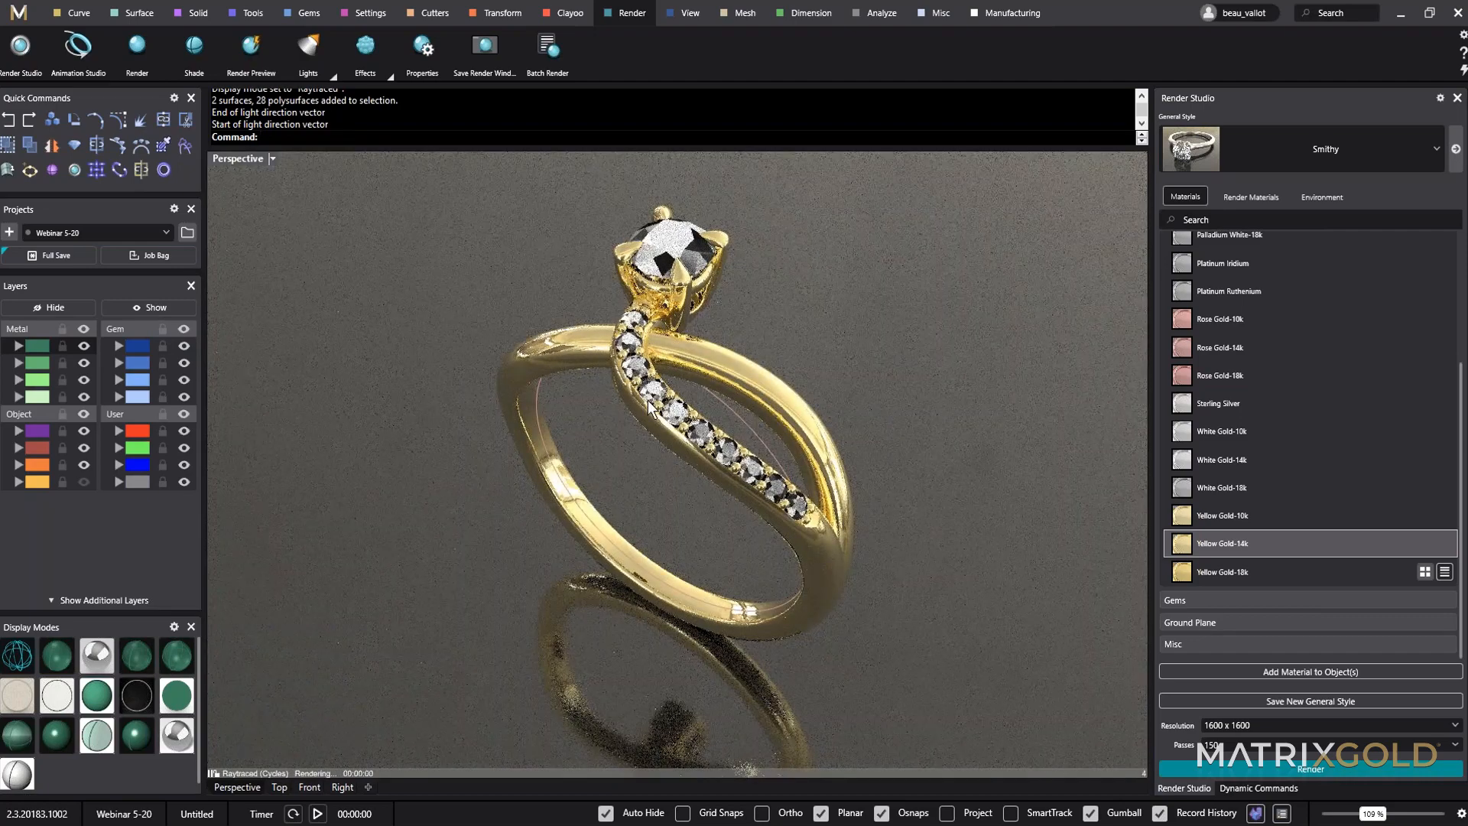
pyautogui.scroll(-2, 649, 400)
pyautogui.moveTo(648, 400); pyautogui.dragTo(707, 306, button='right')
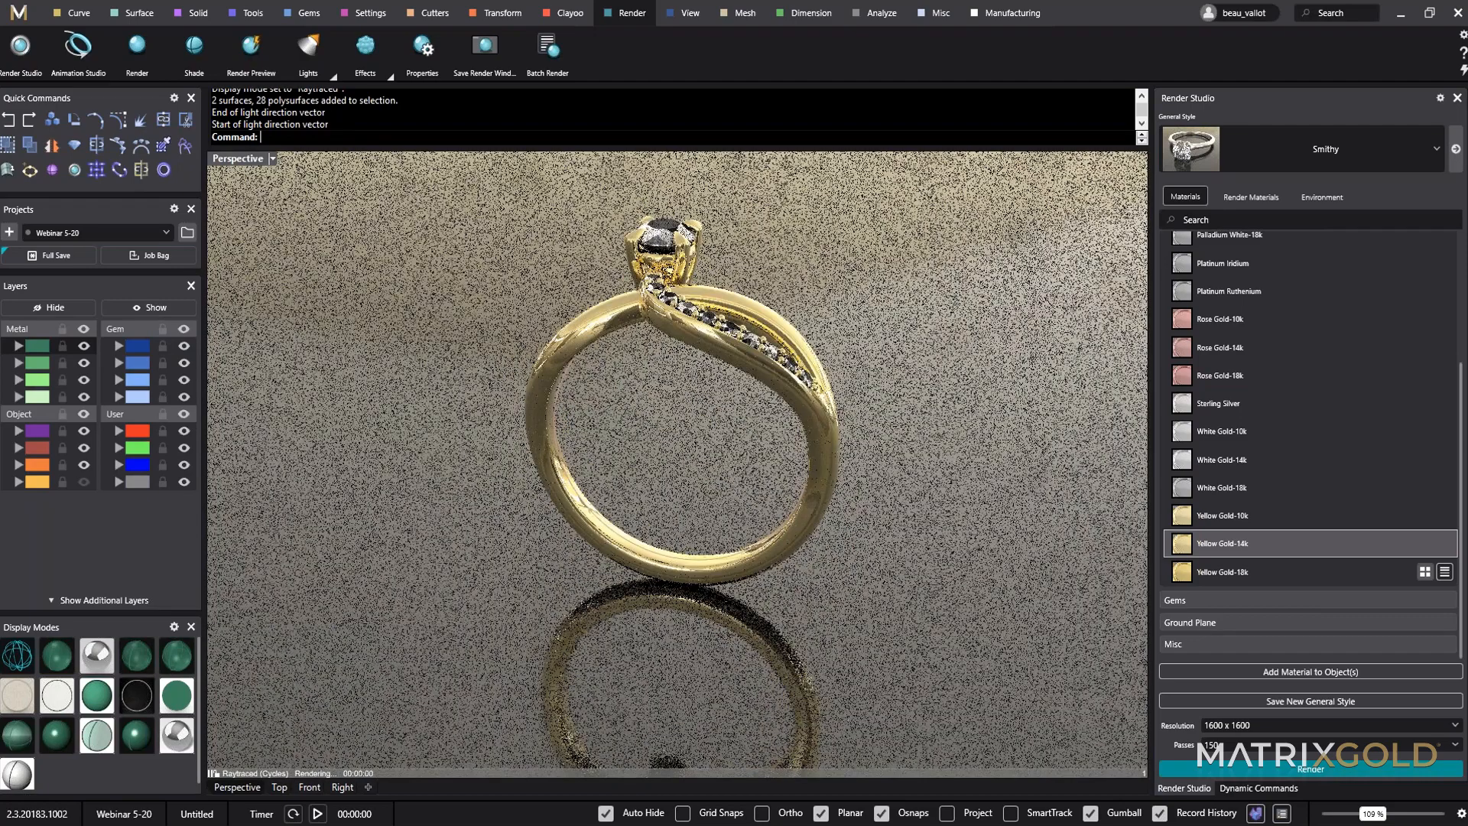
# Move the directional light above and to the left of the ring in the Front view, tilting it down toward the center stone.
pyautogui.doubleClick(231, 157)
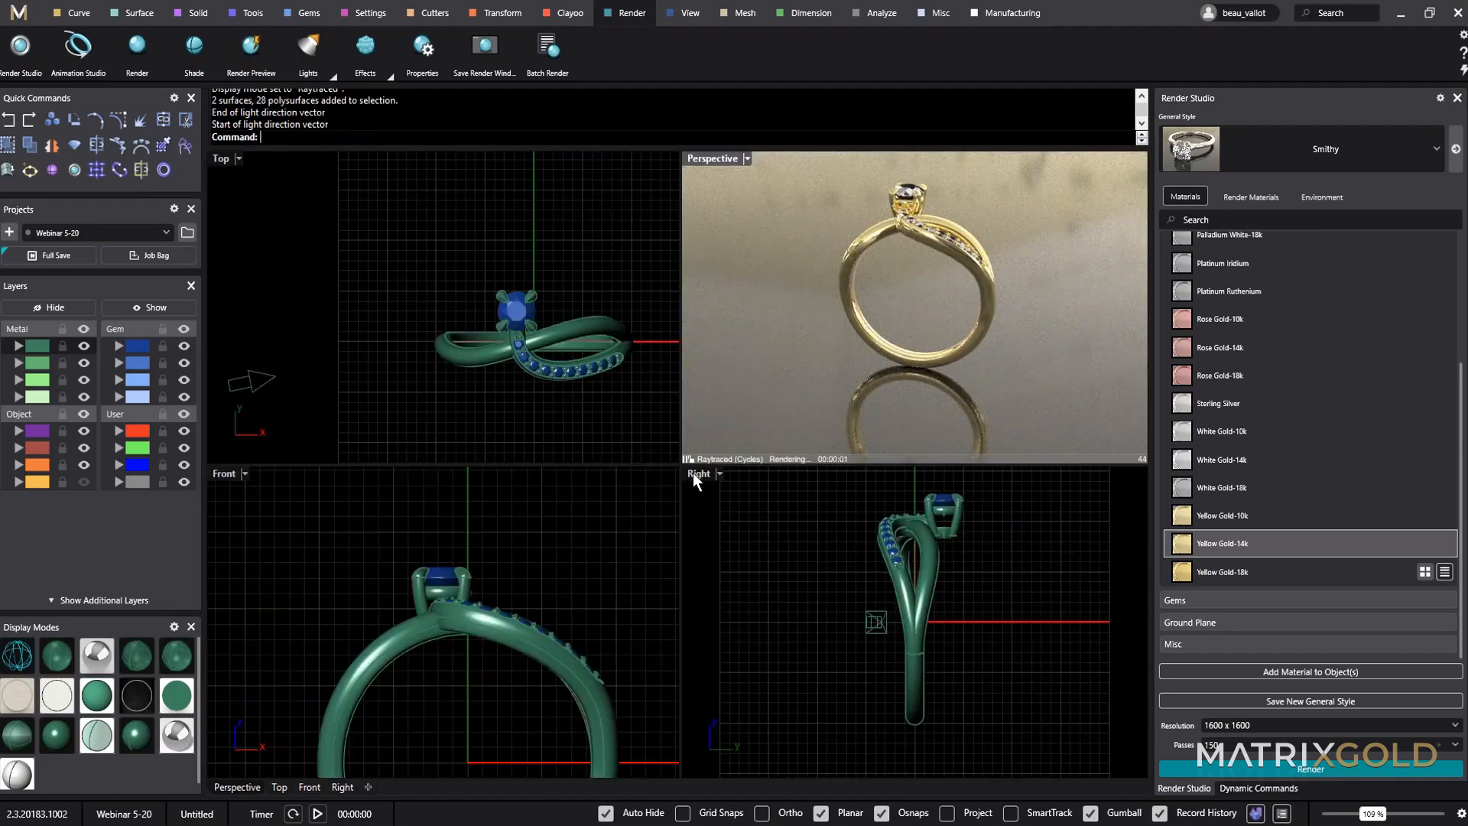
pyautogui.click(274, 379)
pyautogui.scroll(-3, 700, 666)
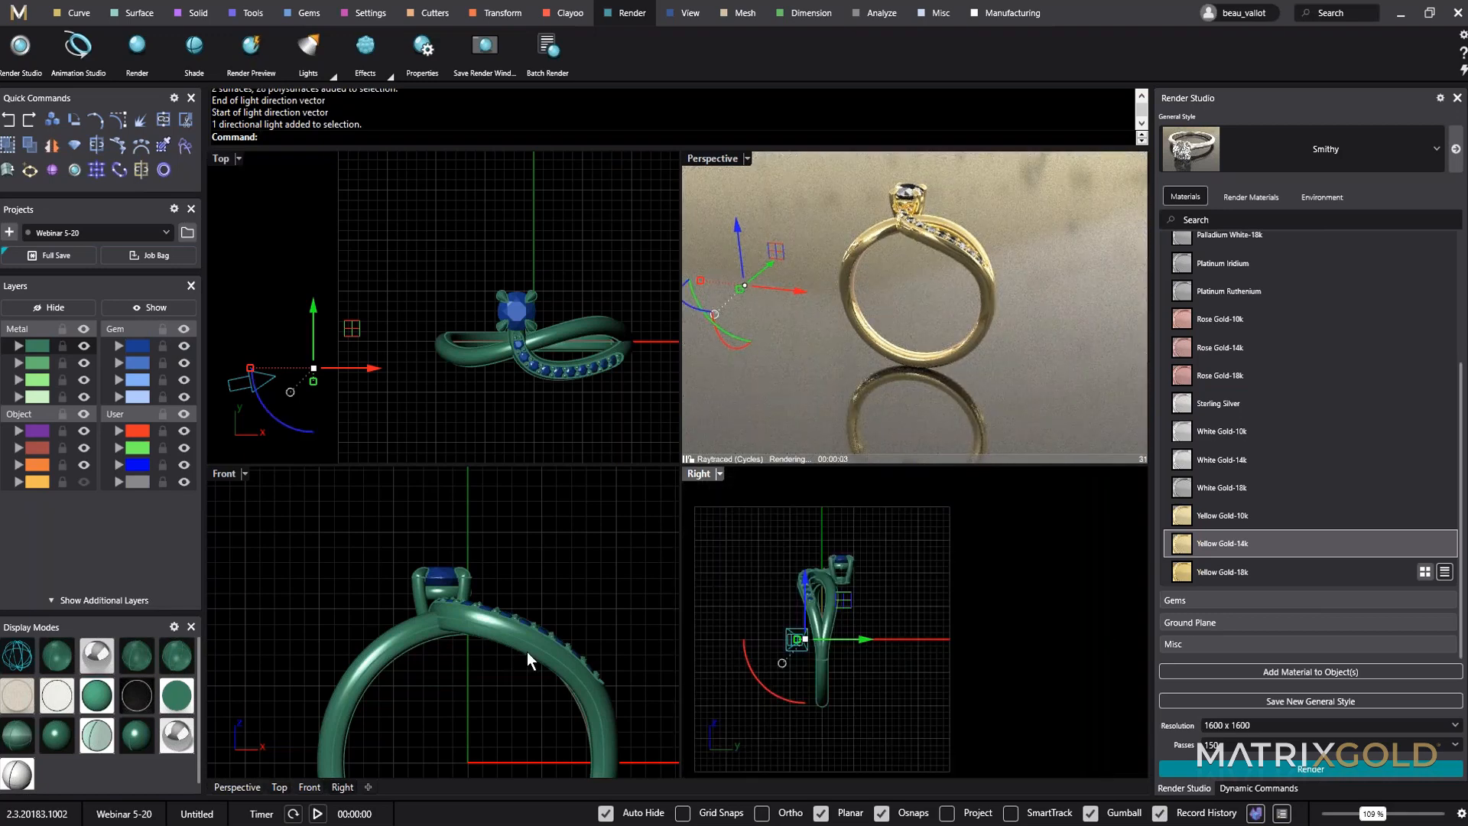
pyautogui.scroll(-2, 529, 571)
pyautogui.scroll(-4, 529, 570)
pyautogui.moveTo(315, 675); pyautogui.dragTo(424, 663, button='right')
pyautogui.scroll(-4, 424, 663)
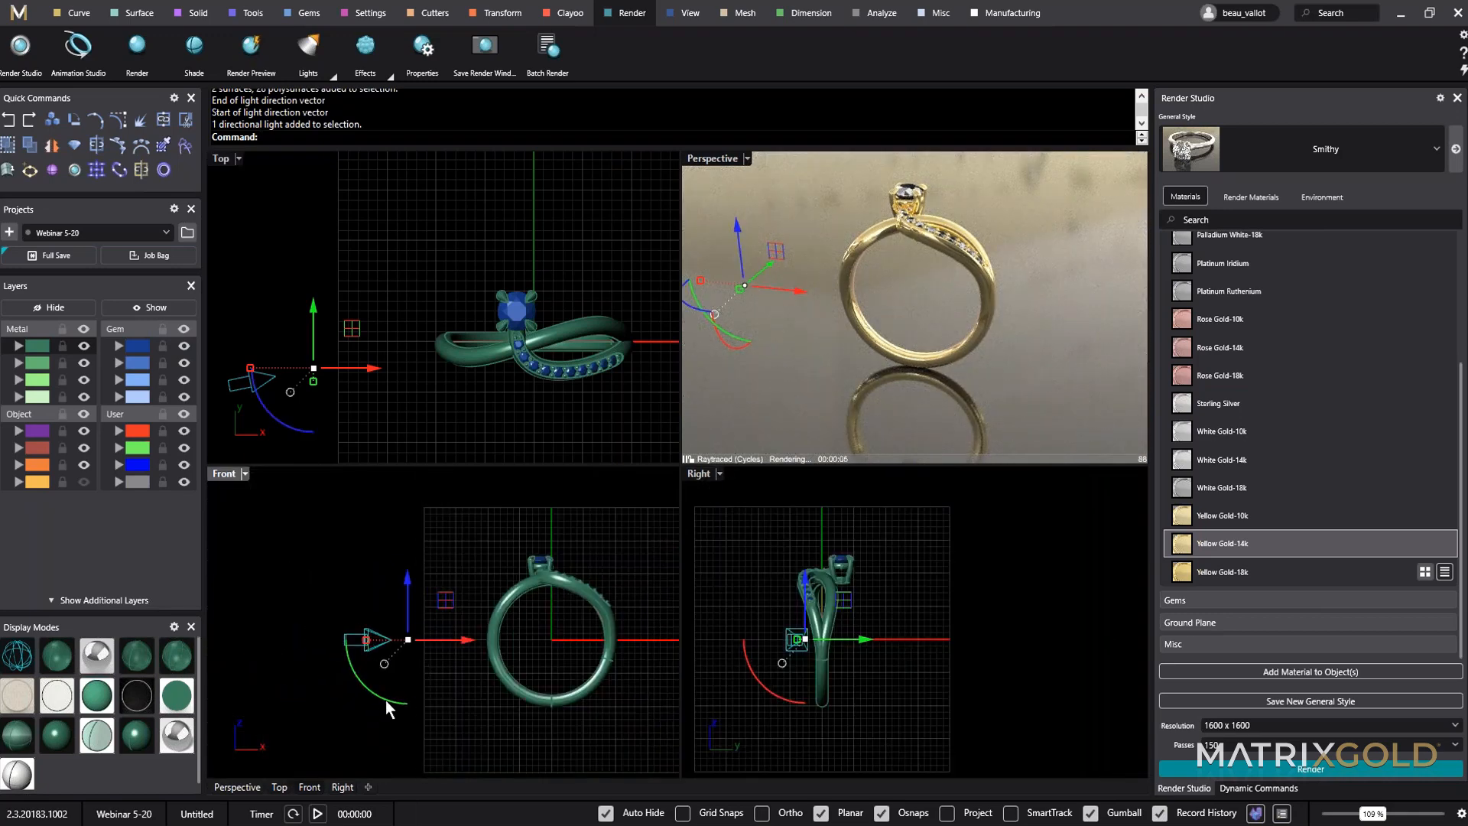
pyautogui.moveTo(402, 694); pyautogui.dragTo(485, 520)
pyautogui.moveTo(438, 620); pyautogui.dragTo(411, 614)
pyautogui.moveTo(513, 579); pyautogui.dragTo(512, 681, button='right')
pyautogui.moveTo(495, 635); pyautogui.dragTo(512, 604)
pyautogui.moveTo(396, 644)
pyautogui.mouseDown()
pyautogui.moveTo(419, 671)
pyautogui.moveTo(405, 671)
pyautogui.mouseUp()
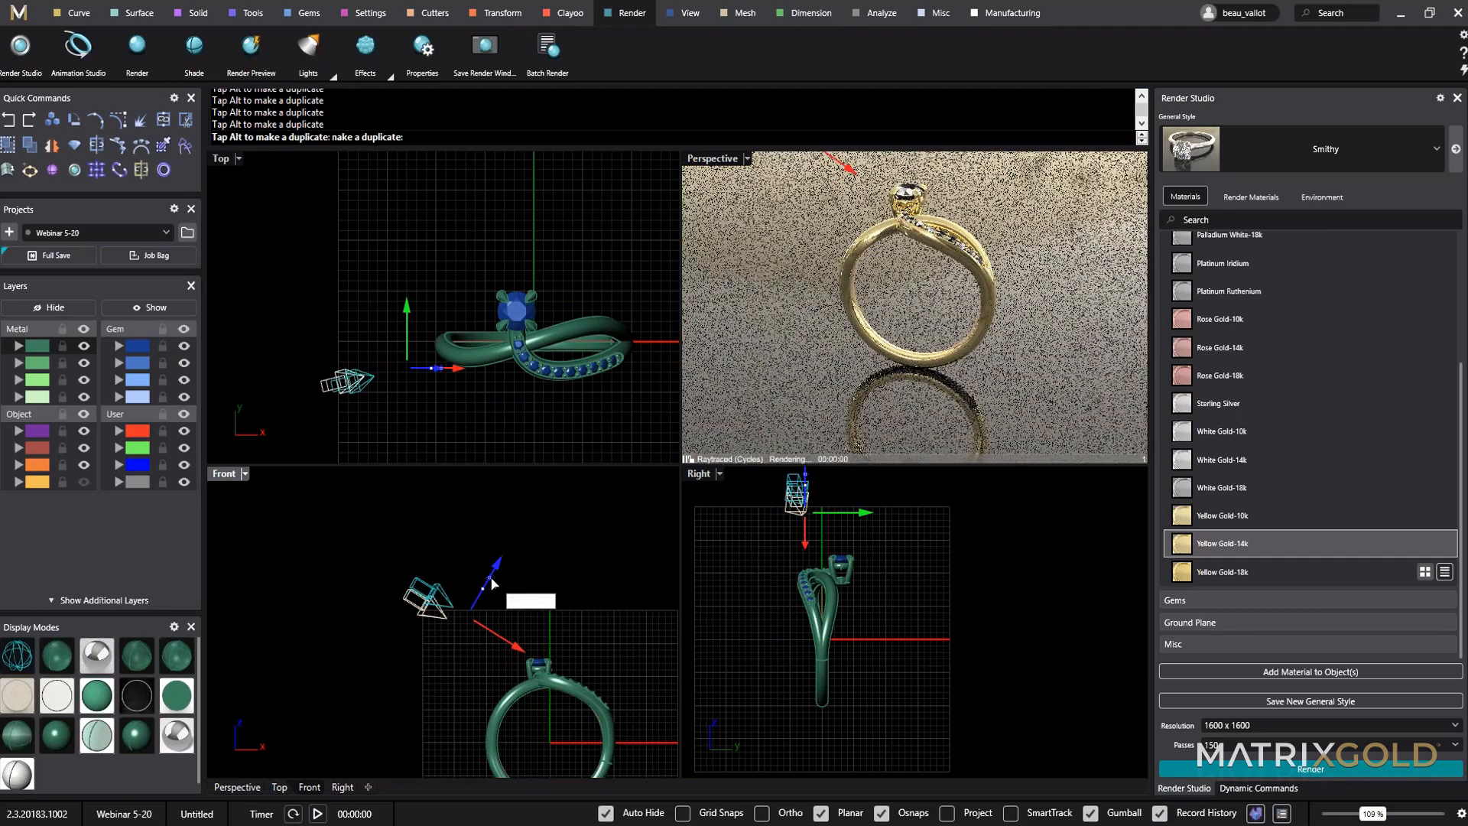
# Rotate the light in the Top and Right views to aim it at the ring, and inspect its highlights in the maximized Perspective view.
pyautogui.moveTo(377, 420)
pyautogui.mouseDown()
pyautogui.moveTo(384, 456)
pyautogui.moveTo(376, 442)
pyautogui.mouseUp()
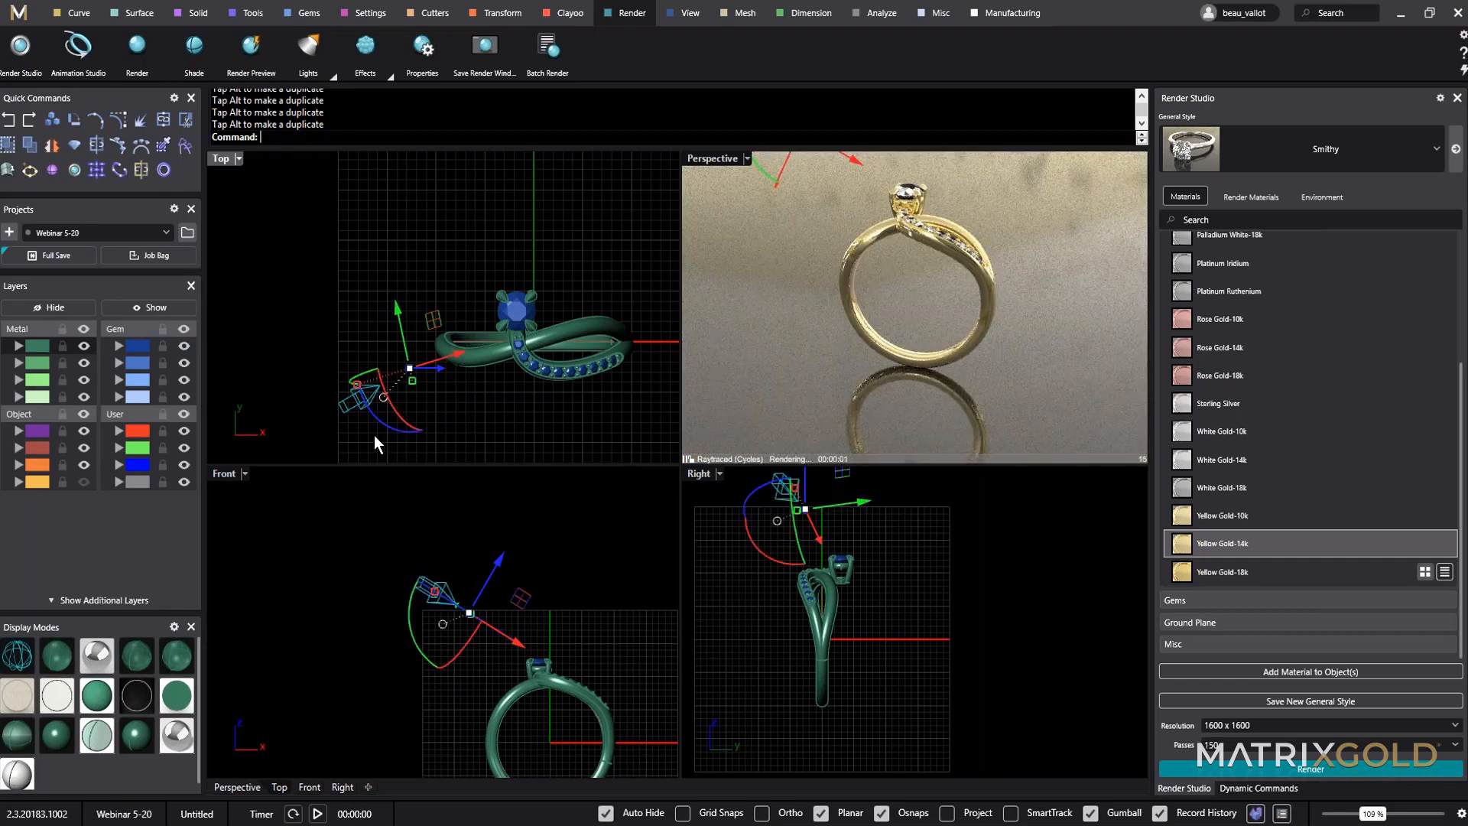
pyautogui.scroll(6, 899, 237)
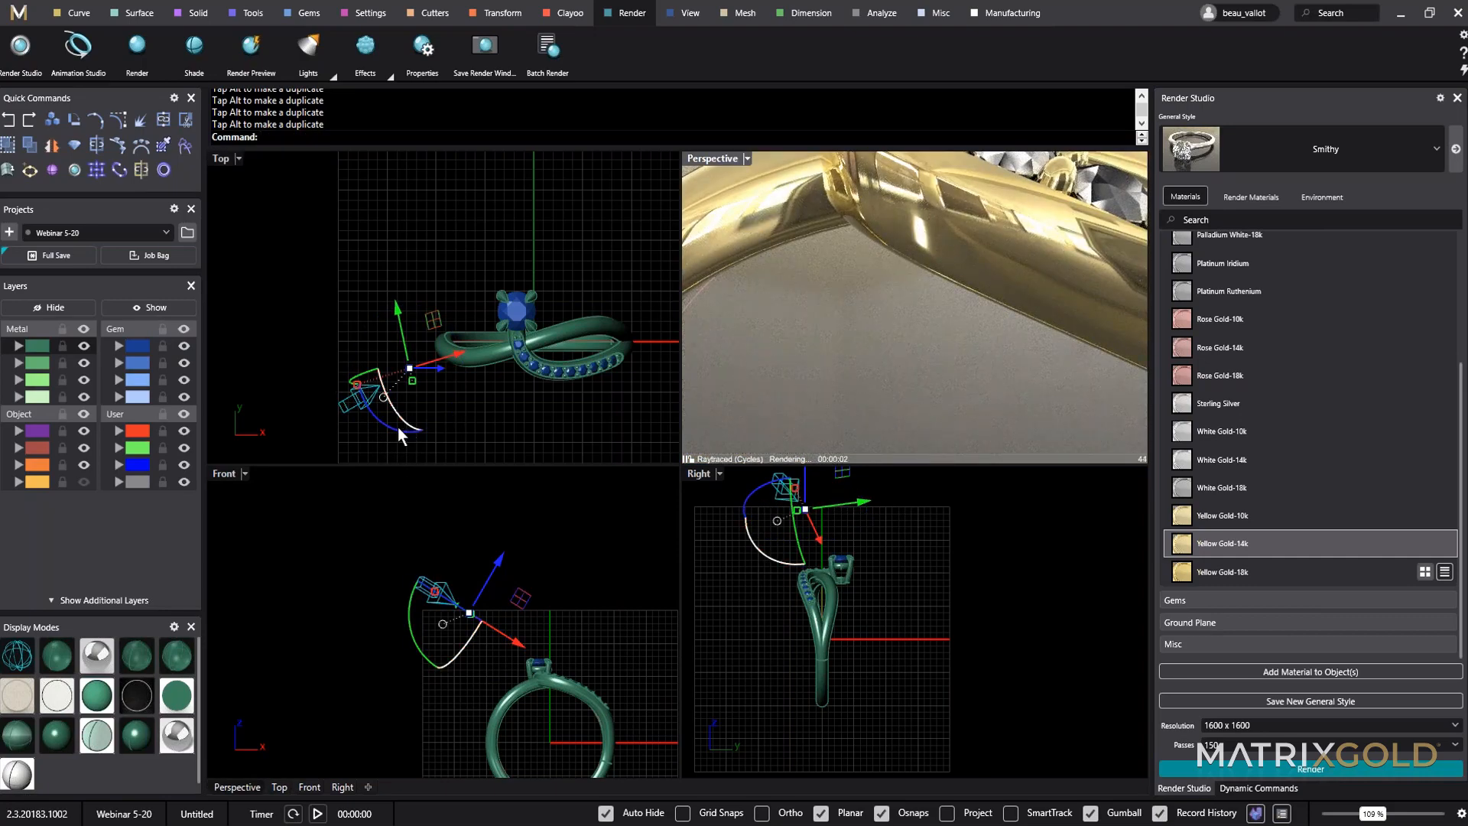
pyautogui.moveTo(393, 430); pyautogui.dragTo(407, 417)
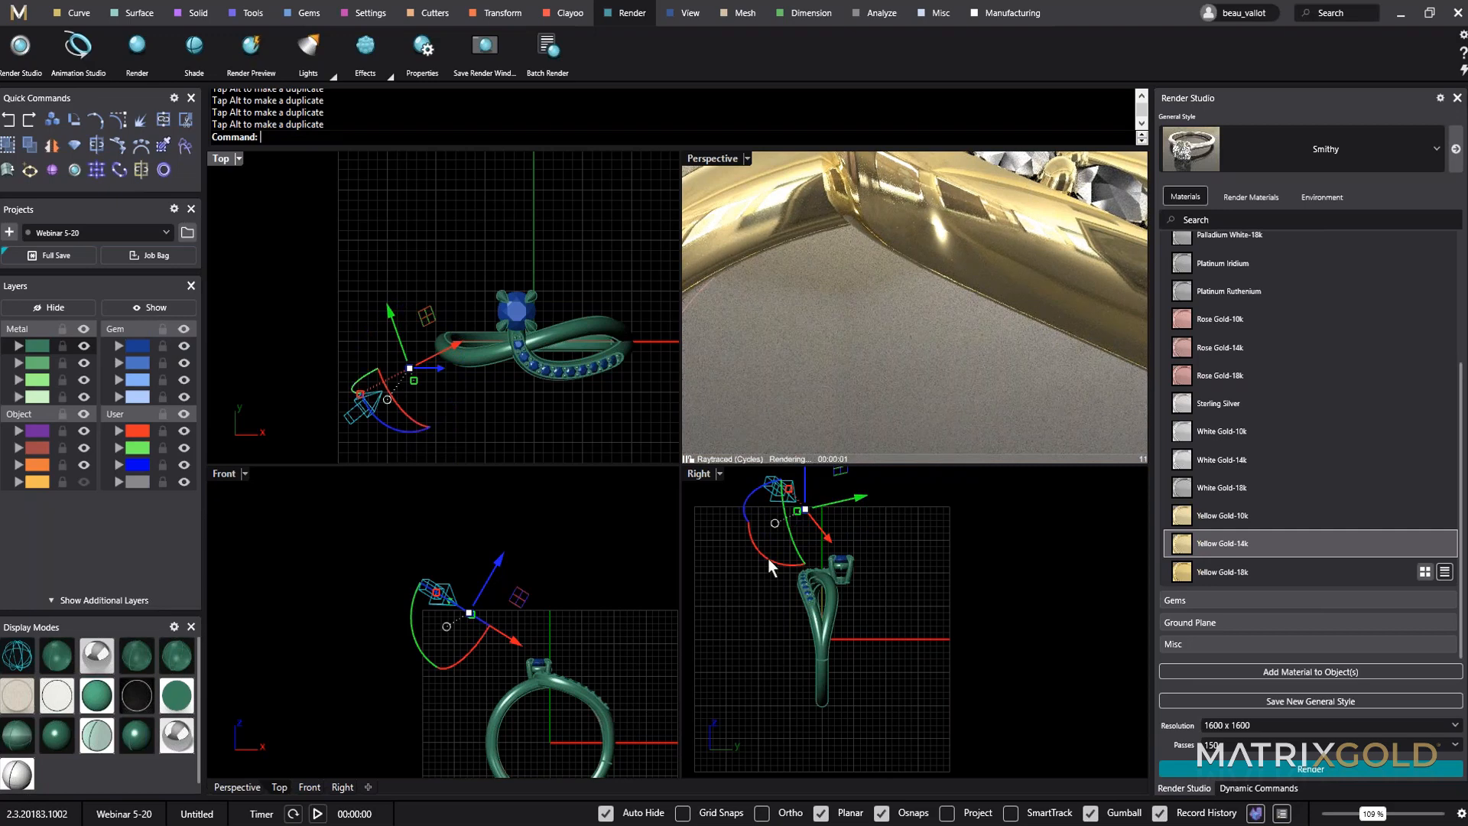
pyautogui.moveTo(767, 559); pyautogui.dragTo(750, 561)
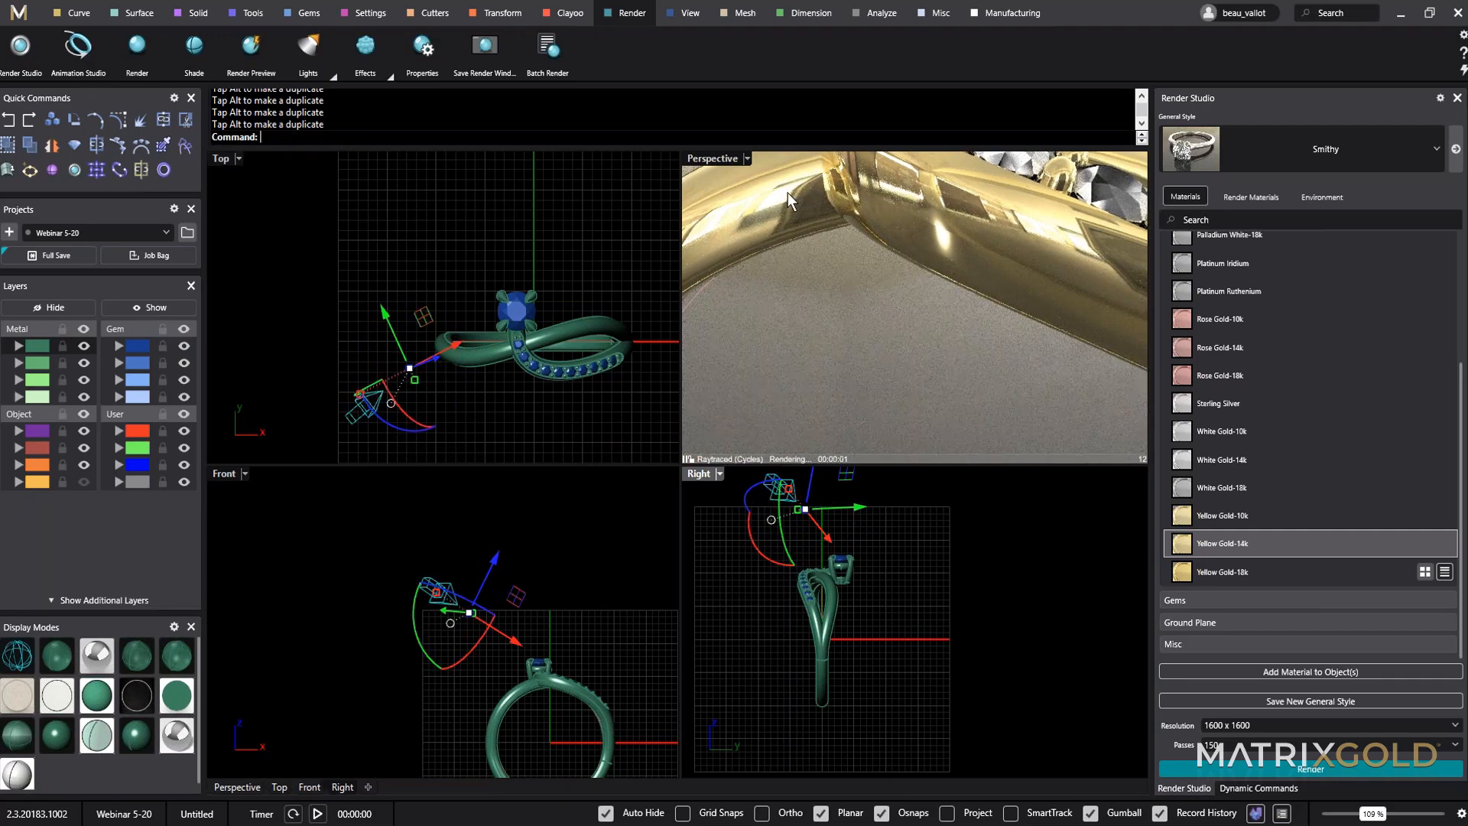
pyautogui.doubleClick(708, 159)
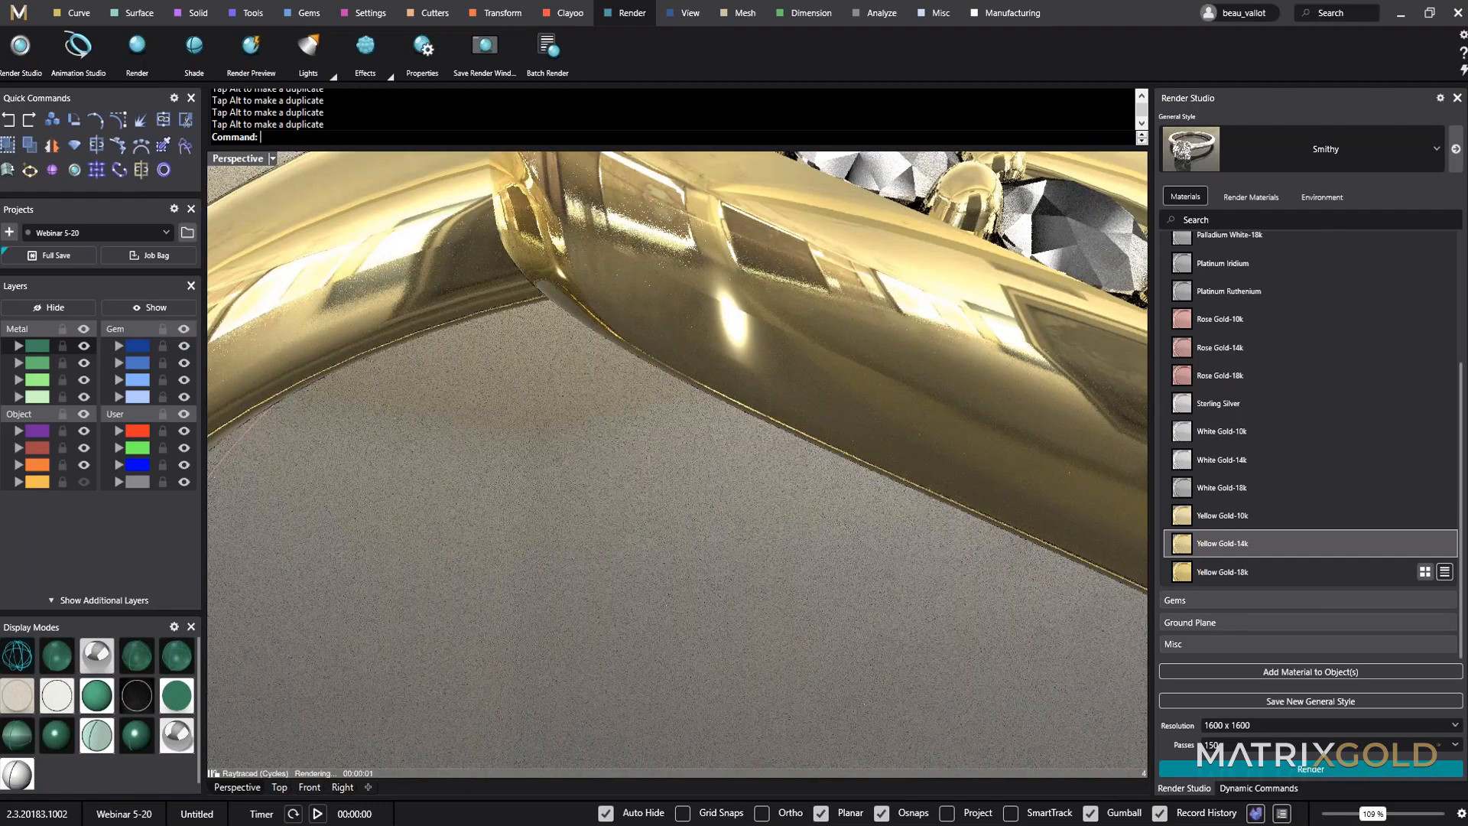
pyautogui.scroll(-5, 841, 529)
pyautogui.keyDown('shift'); pyautogui.moveTo(735, 469); pyautogui.dragTo(820, 484, button='right'); pyautogui.keyUp('shift')
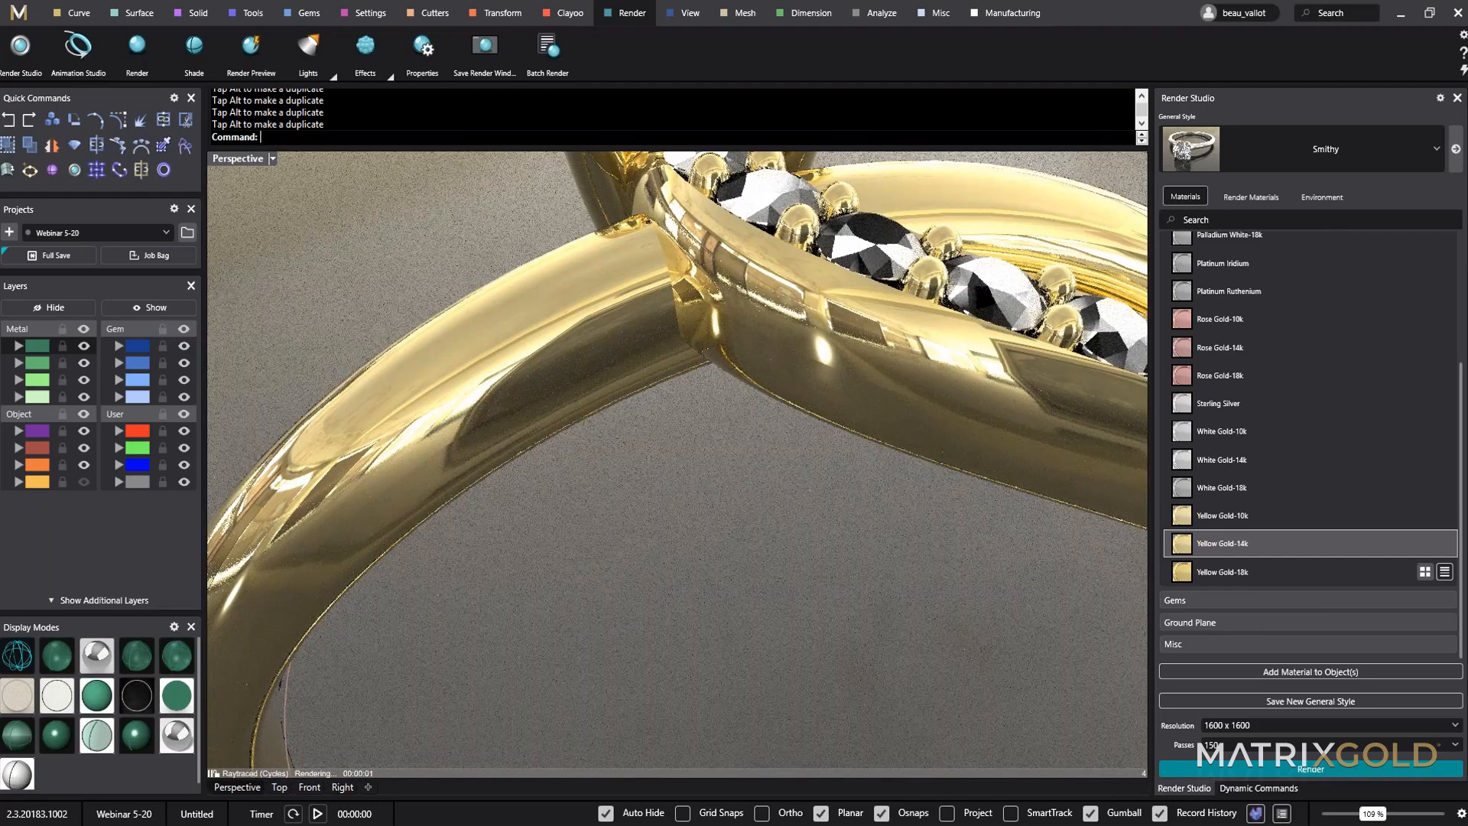
pyautogui.scroll(-9, 819, 506)
pyautogui.moveTo(873, 609); pyautogui.dragTo(840, 564, button='right')
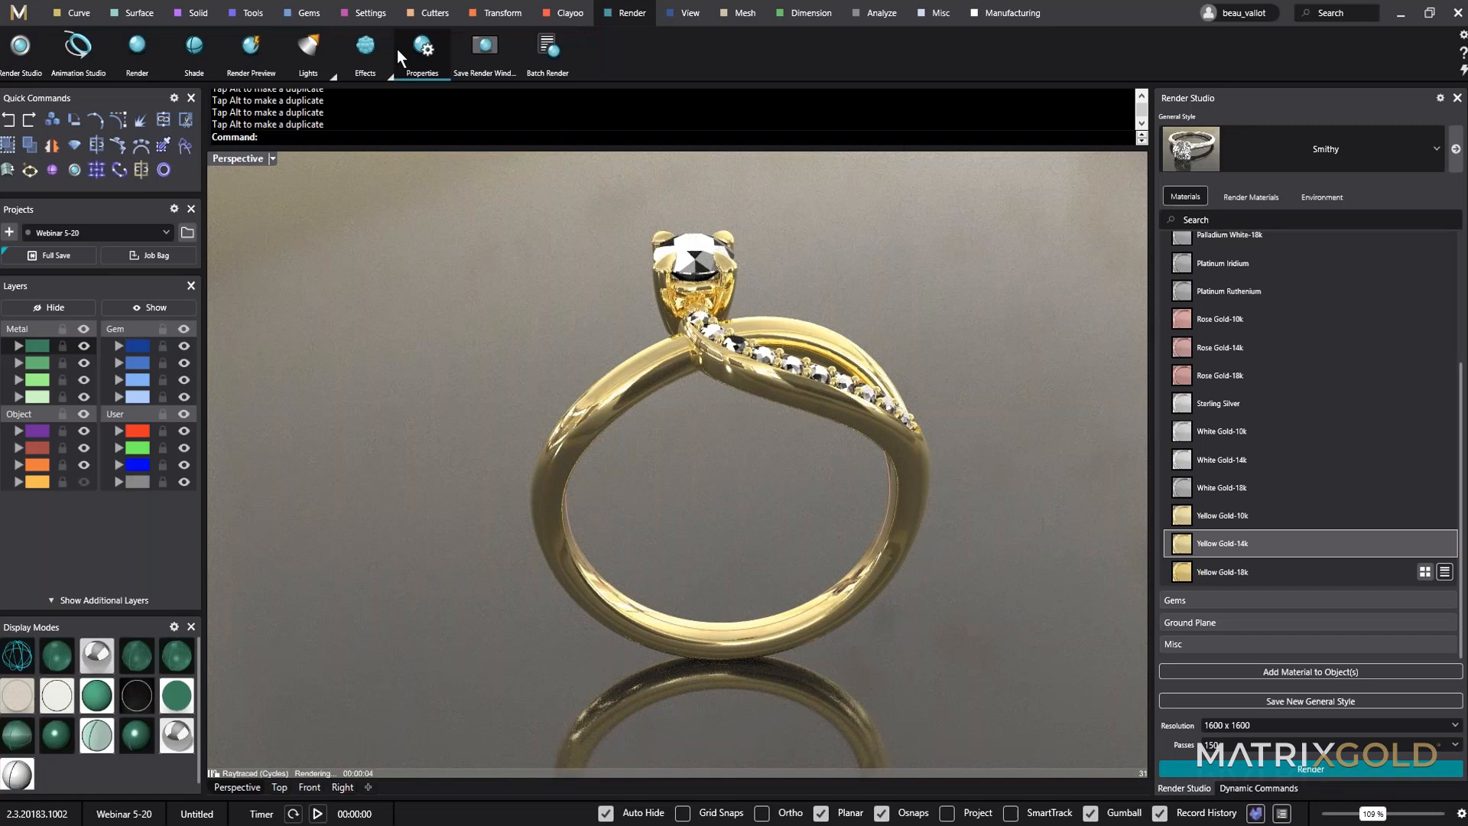
# Enable the sun and set the skylight intensity to 0.7 in the document's render lighting properties.
pyautogui.click(397, 49)
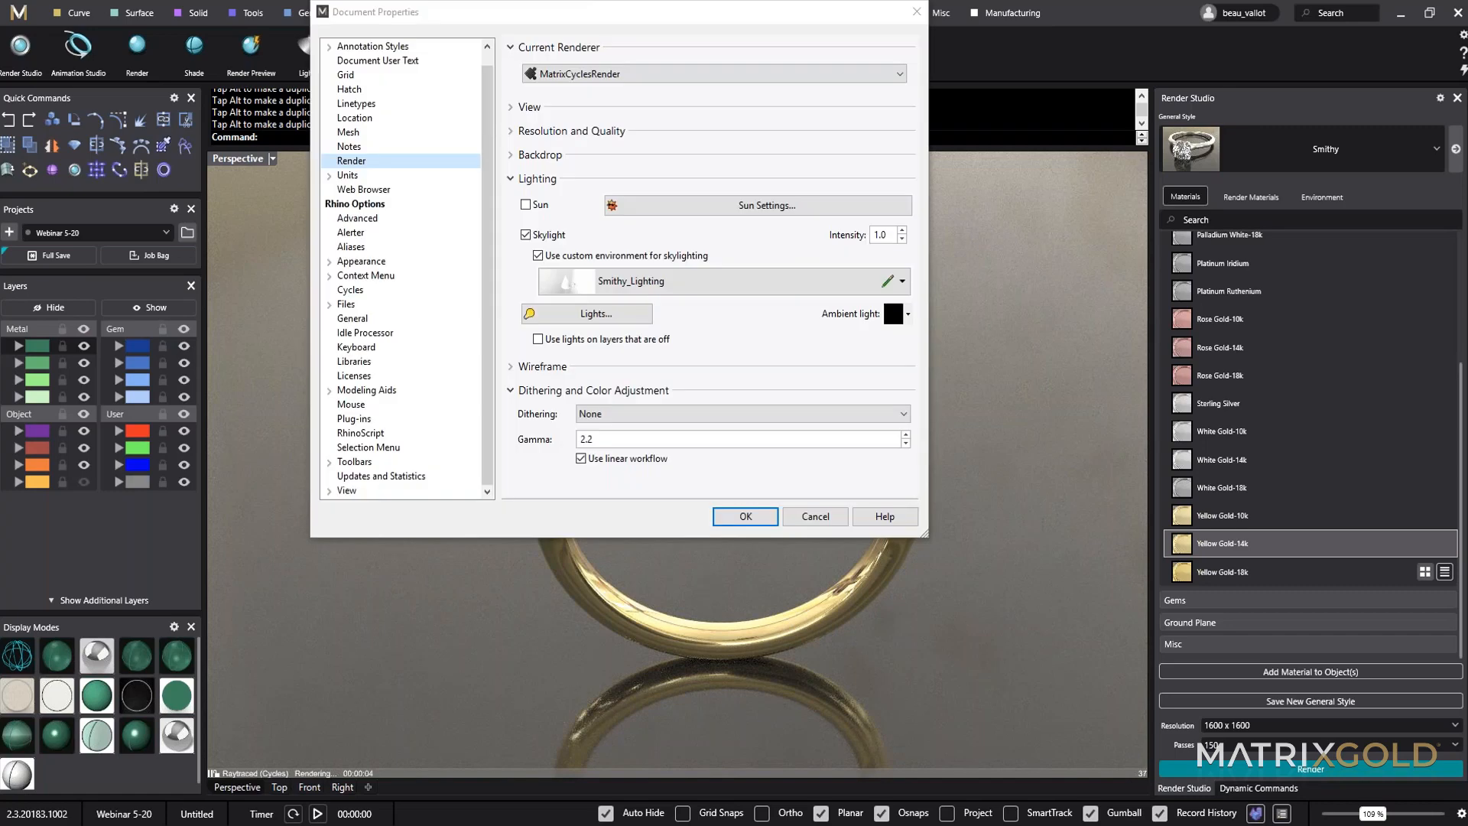
pyautogui.moveTo(612, 21); pyautogui.dragTo(608, 118)
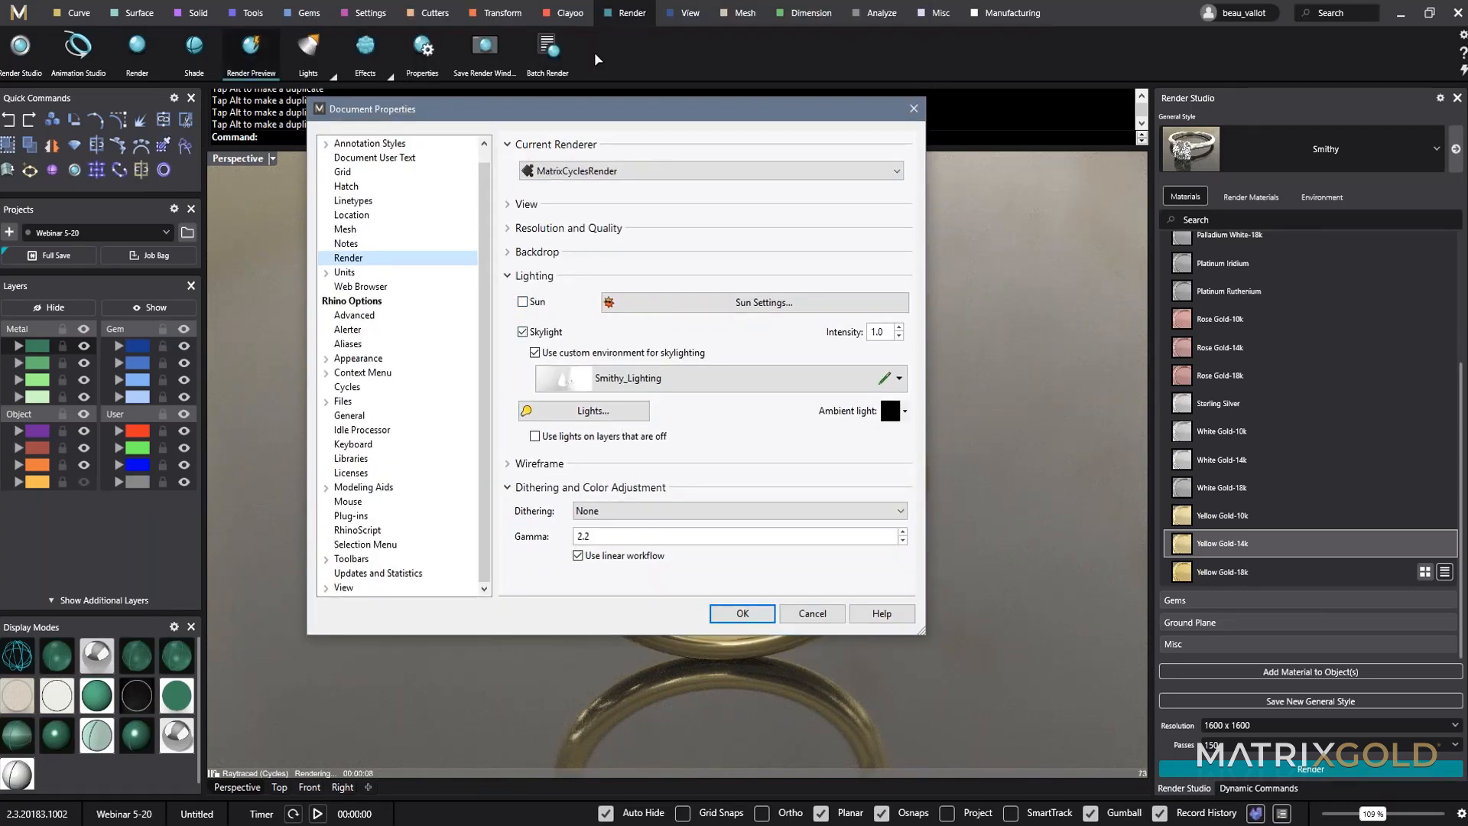
pyautogui.click(525, 300)
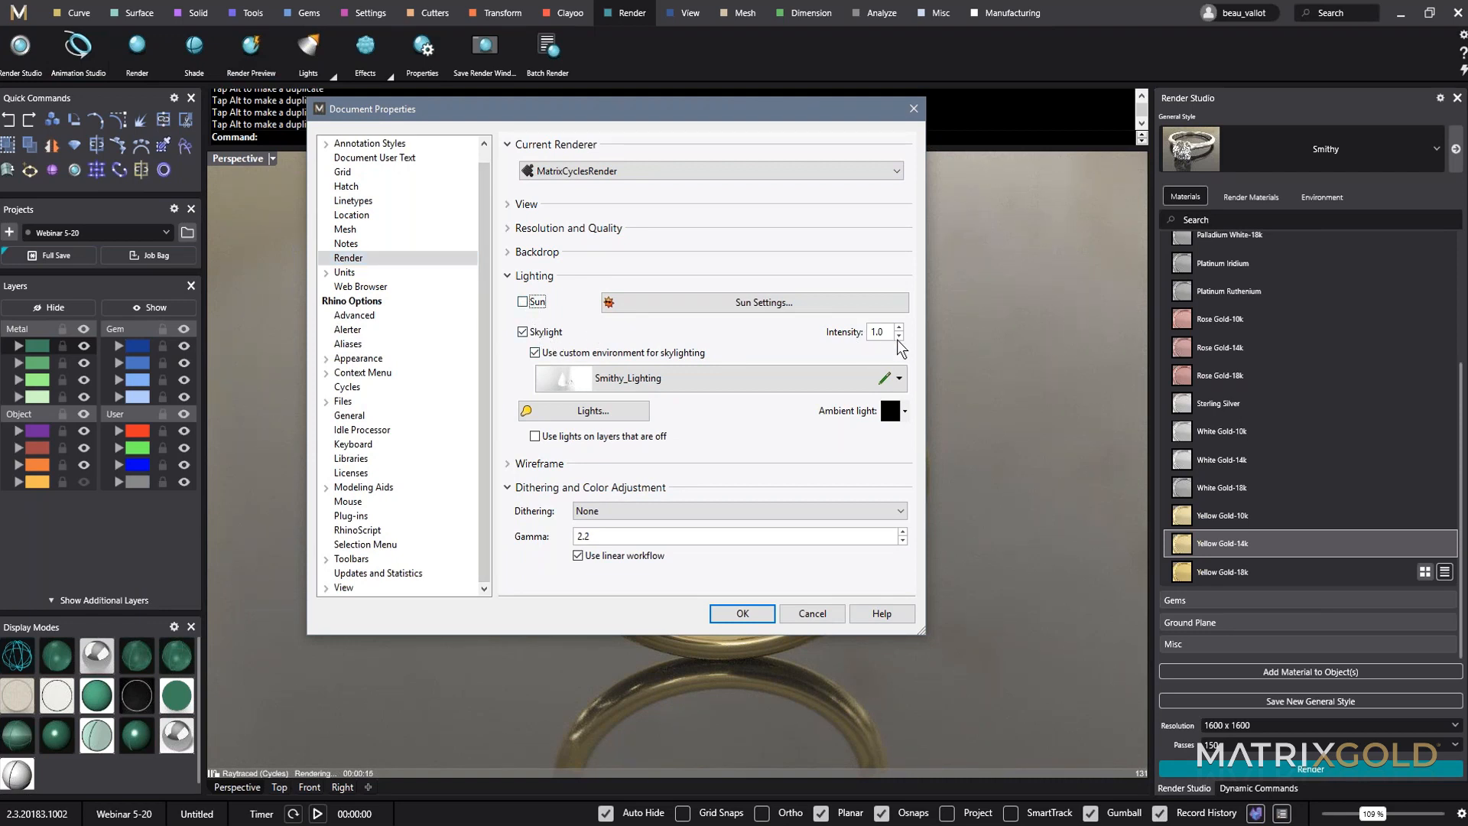
pyautogui.press('space')
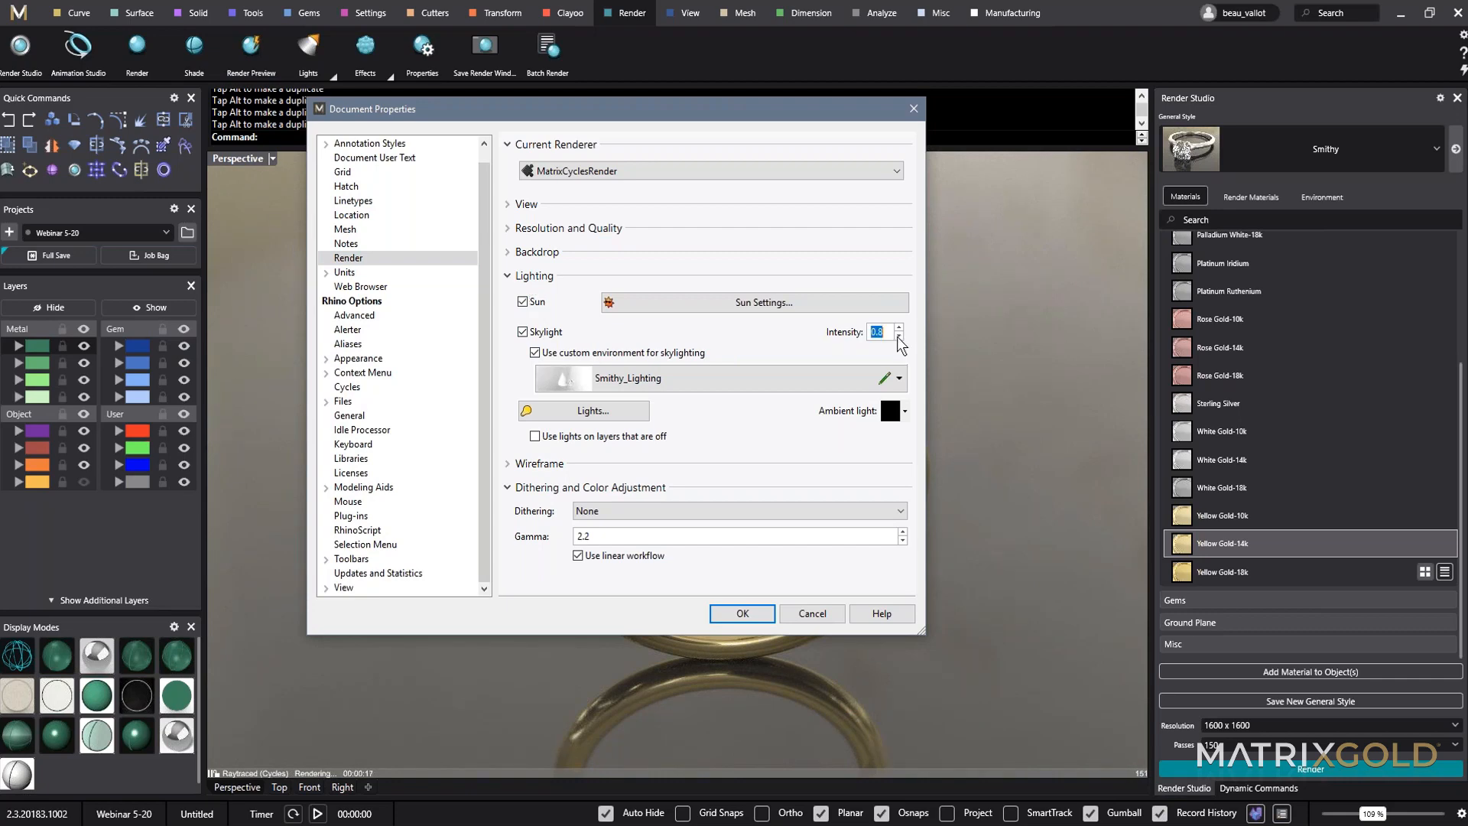
pyautogui.click(899, 337)
pyautogui.click(898, 337)
pyautogui.click(898, 336)
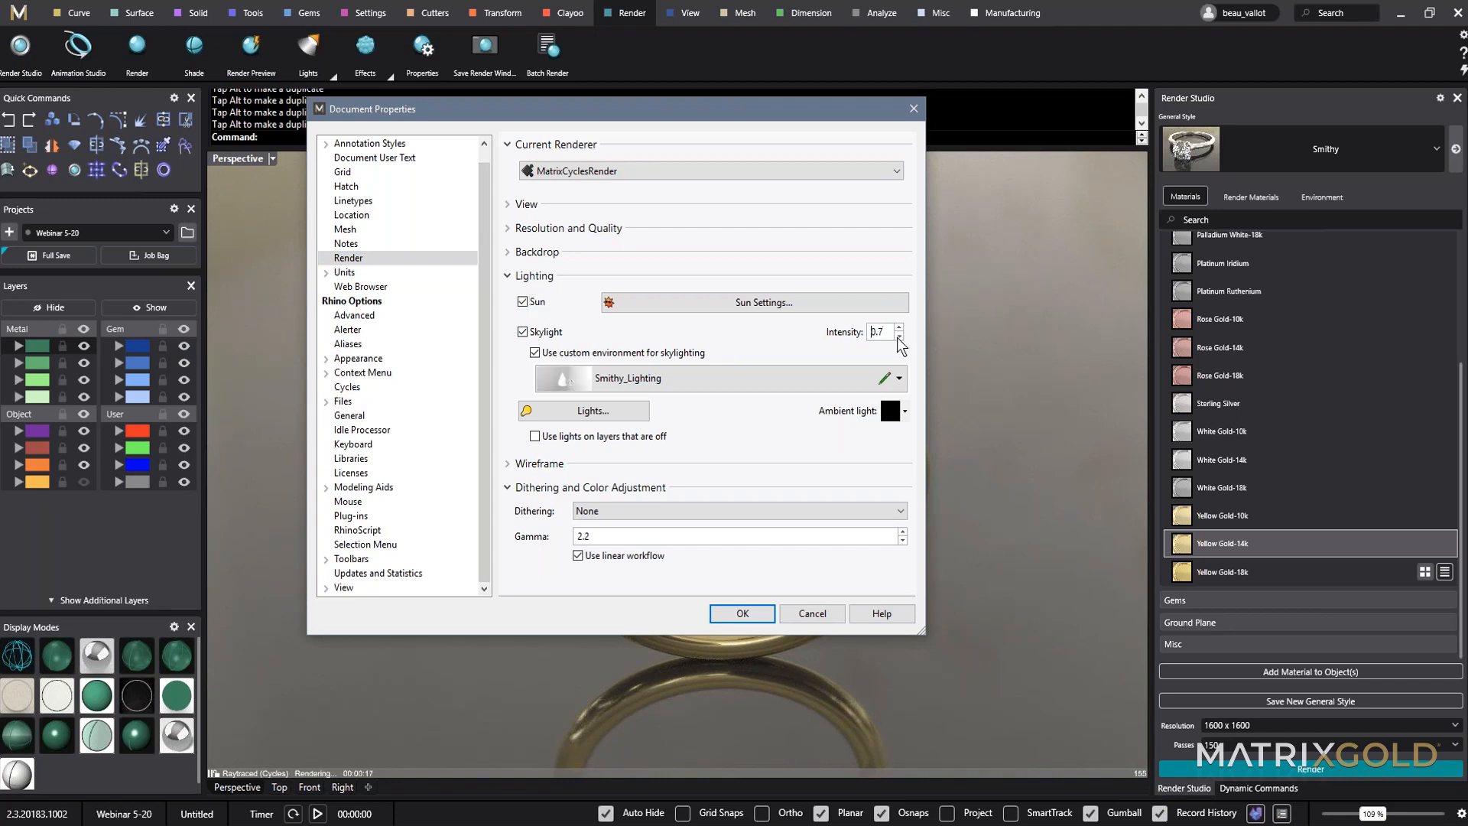
pyautogui.click(741, 614)
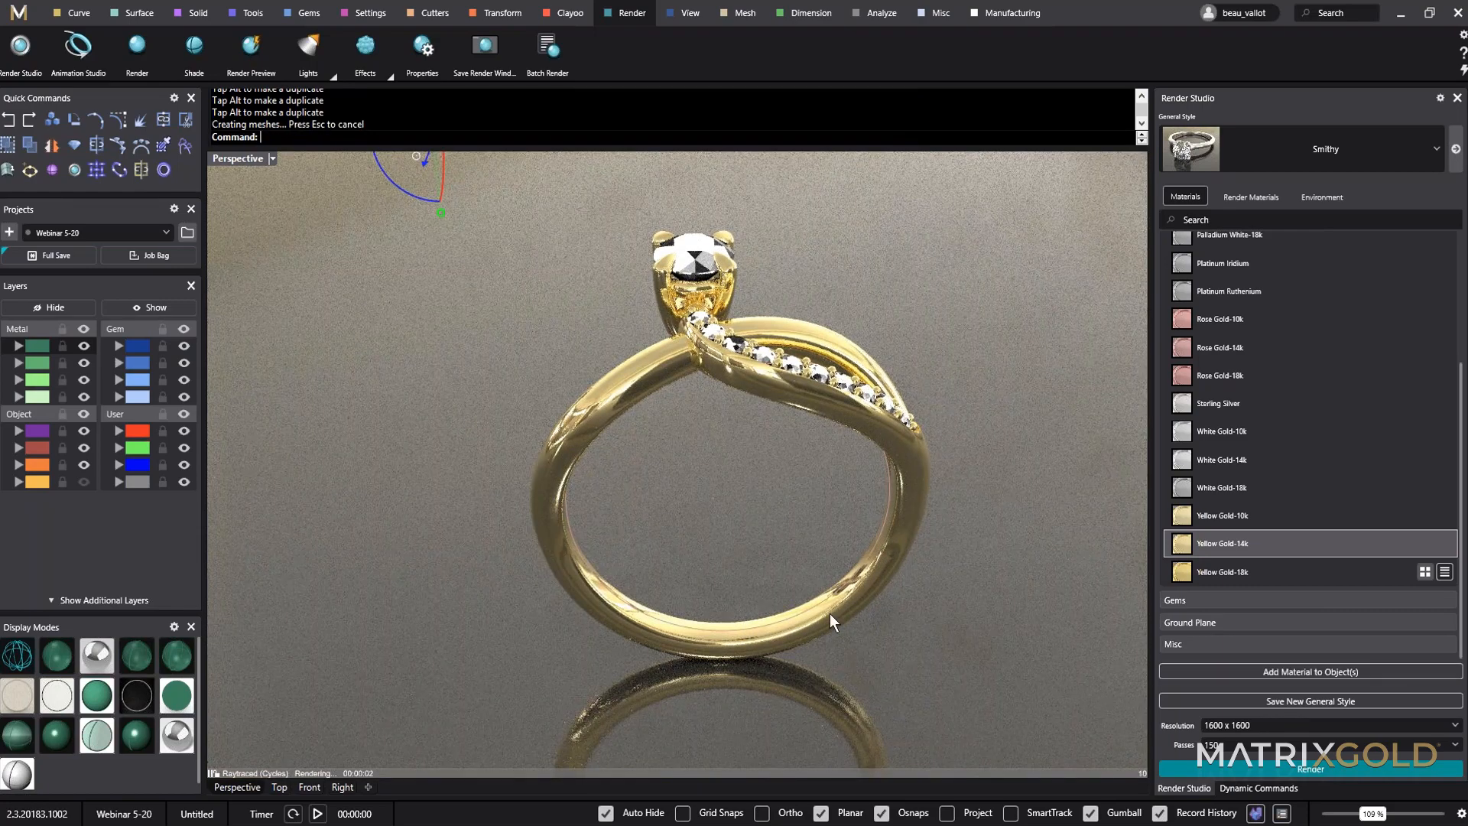
# Assign the CZ Pink gem material to the center stone.
pyautogui.keyDown('shift'); pyautogui.moveTo(760, 568); pyautogui.dragTo(674, 558, button='right'); pyautogui.keyUp('shift')
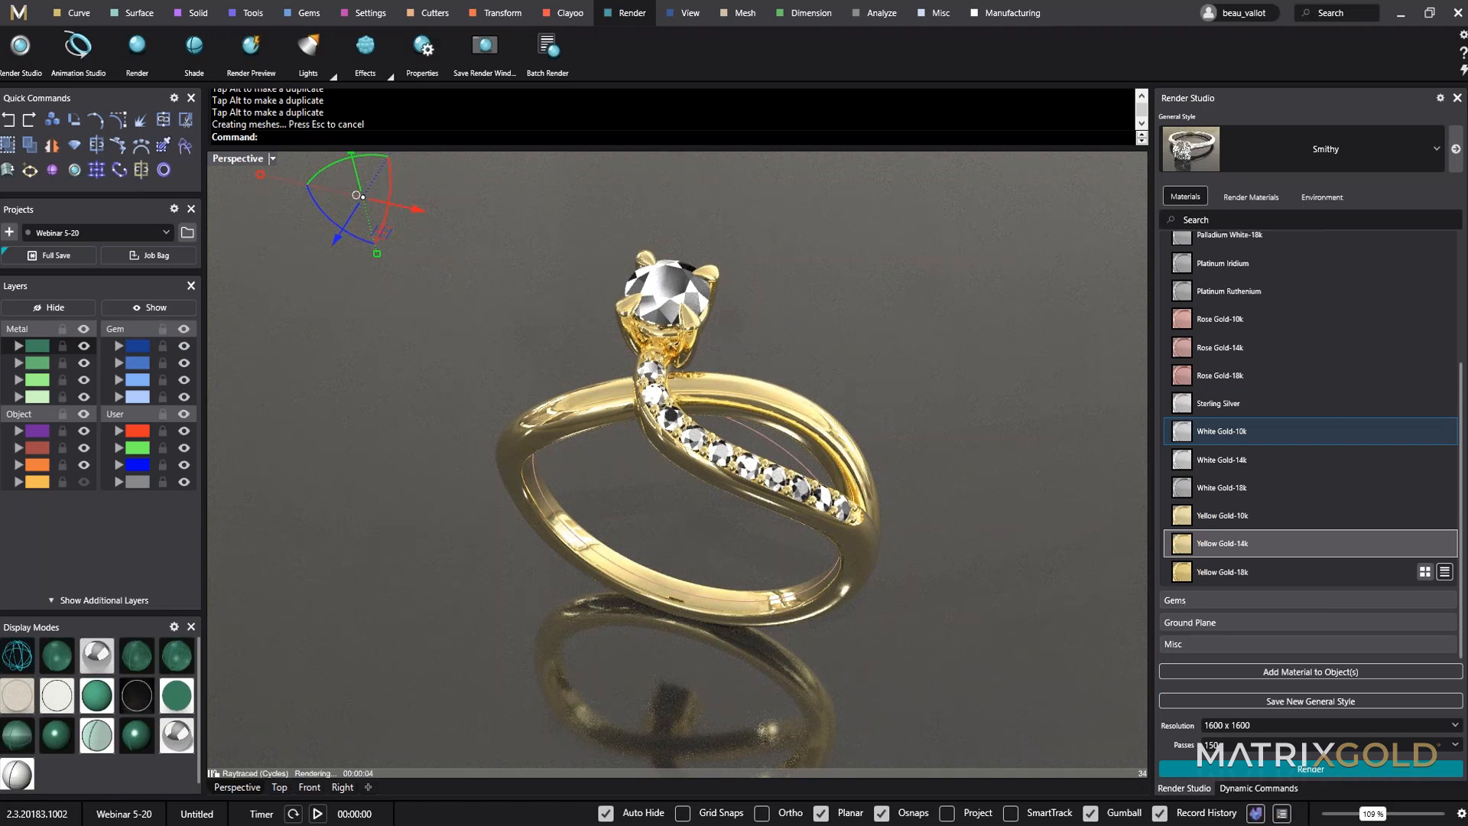
pyautogui.click(1195, 608)
pyautogui.scroll(-5, 1258, 646)
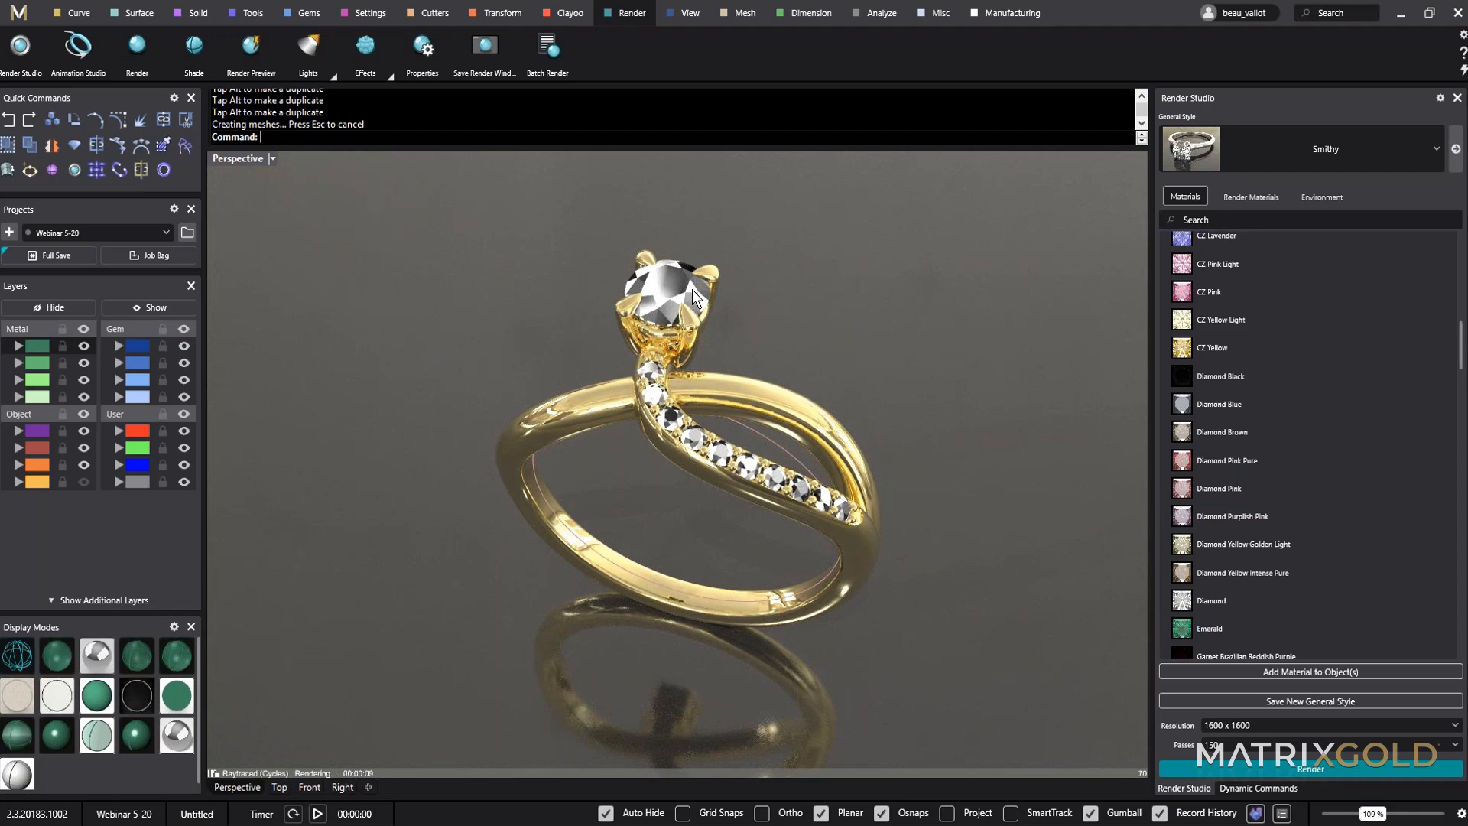
pyautogui.click(680, 270)
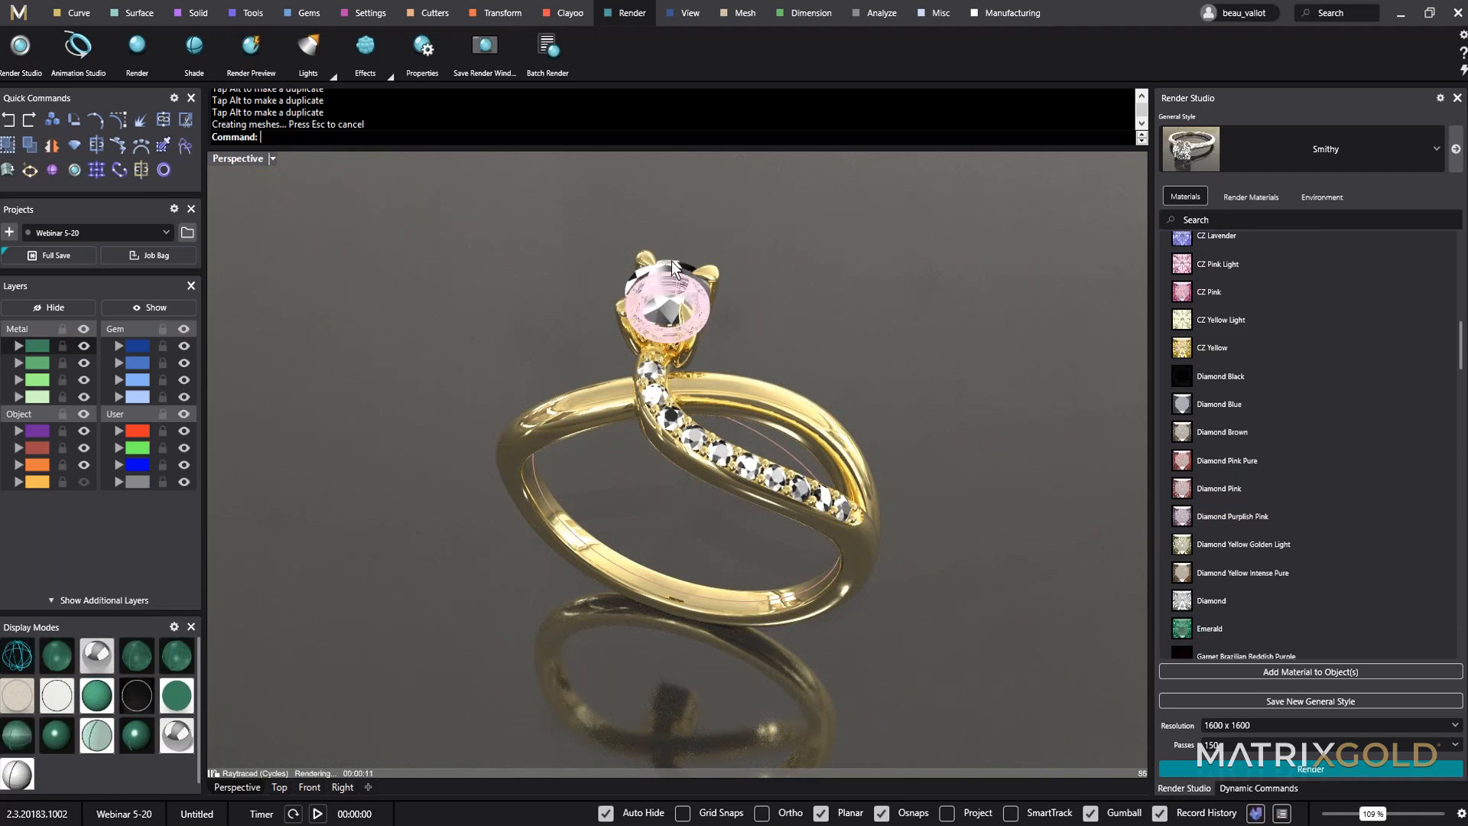
pyautogui.click(671, 268)
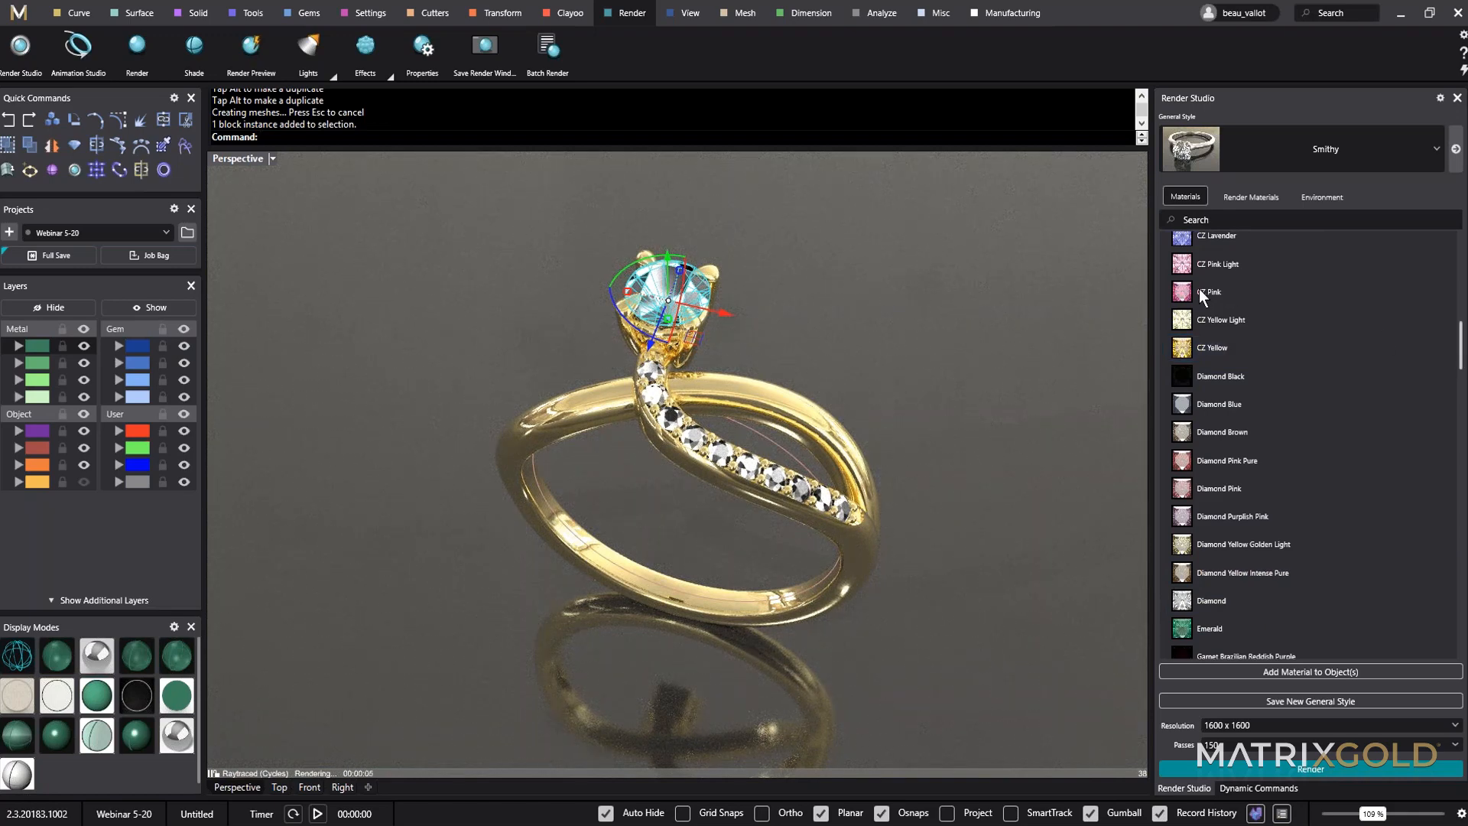
pyautogui.scroll(2, 1199, 288)
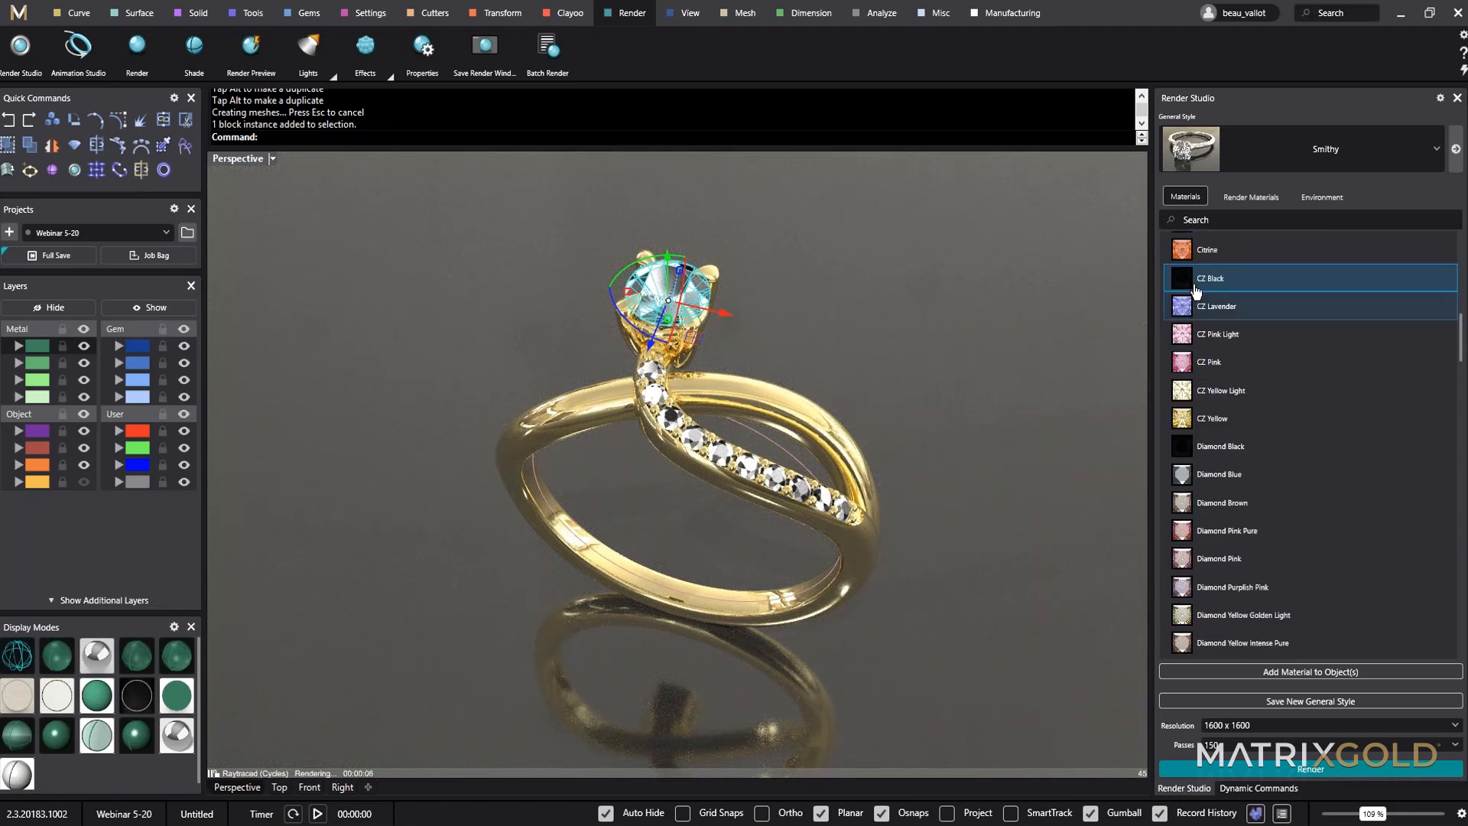
pyautogui.click(1199, 361)
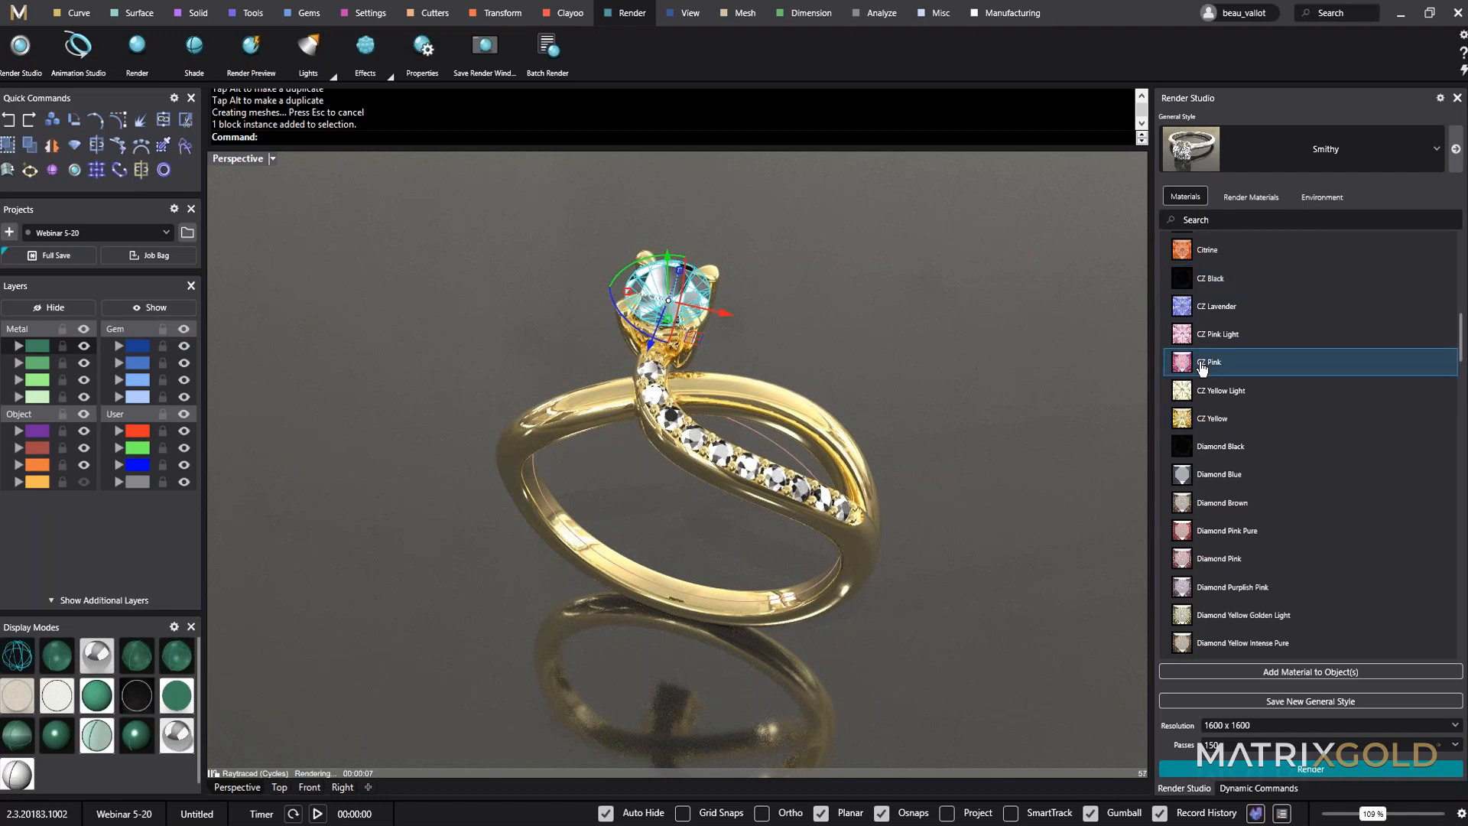
pyautogui.click(1290, 673)
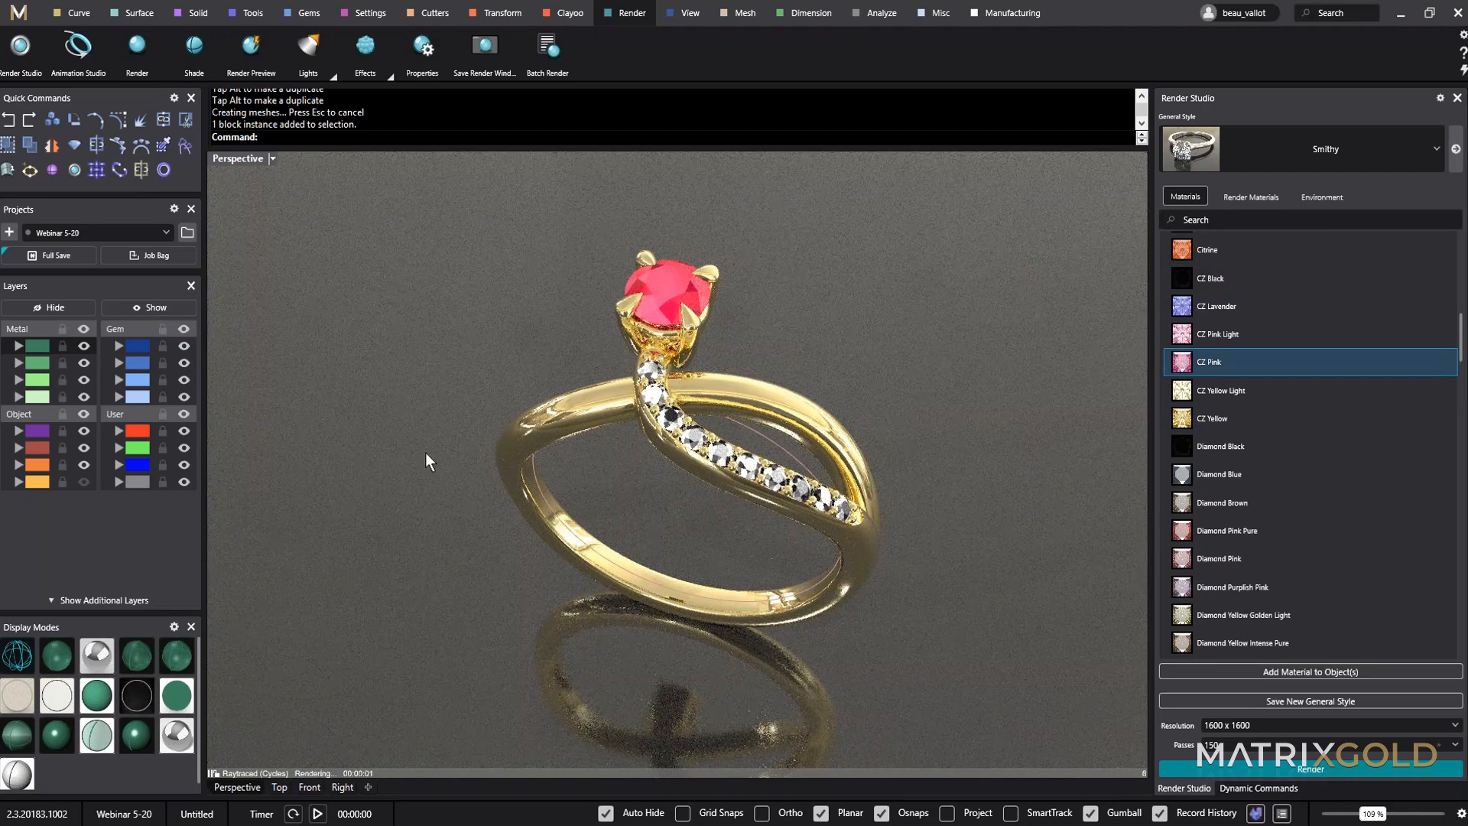
# Select all gems on the first Gem layer except the center stone and assign them the Diamond material.
pyautogui.click(137, 347)
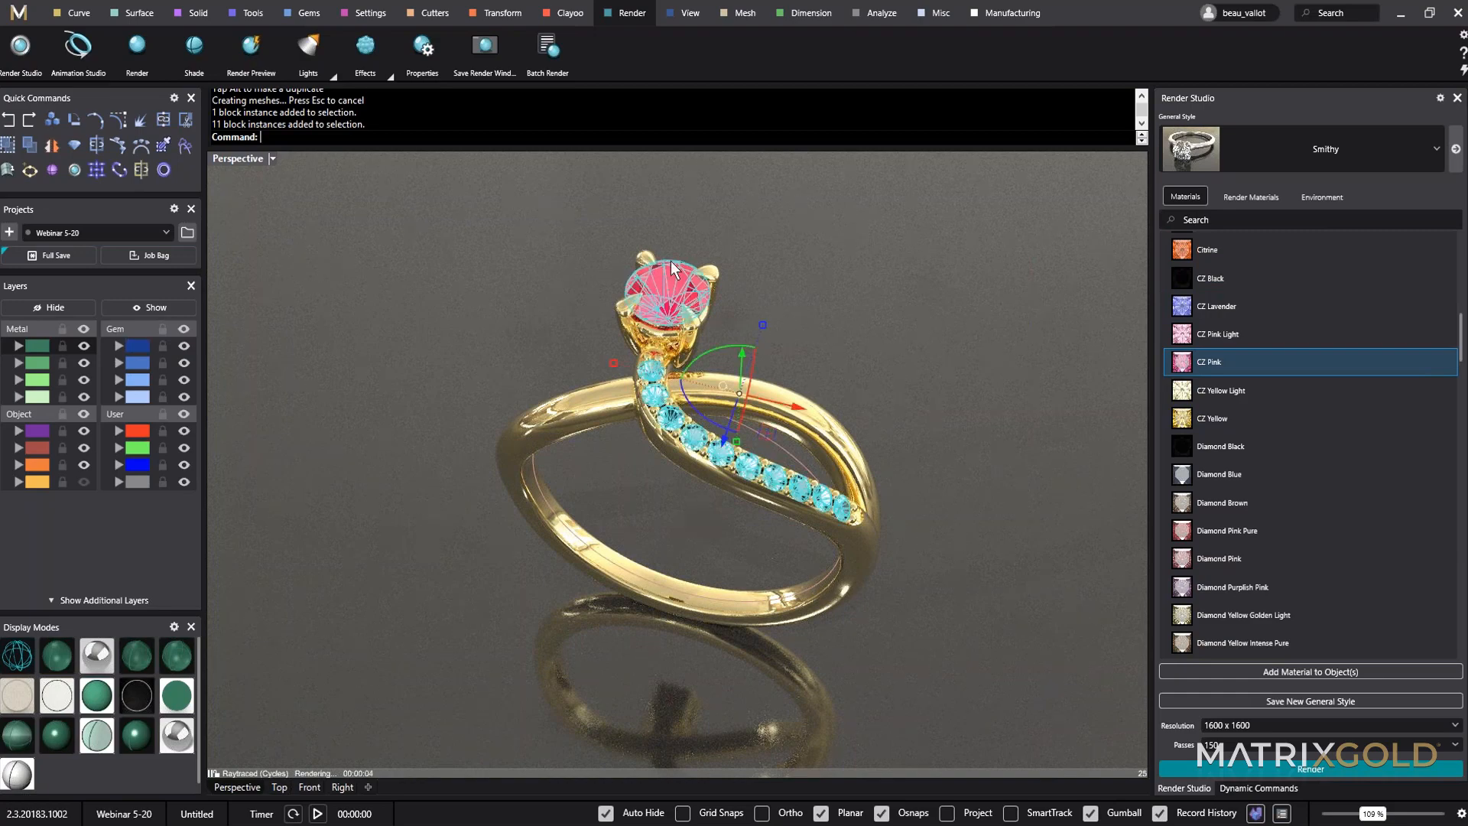
pyautogui.keyDown('ctrl'); pyautogui.click(670, 289); pyautogui.keyUp('ctrl')
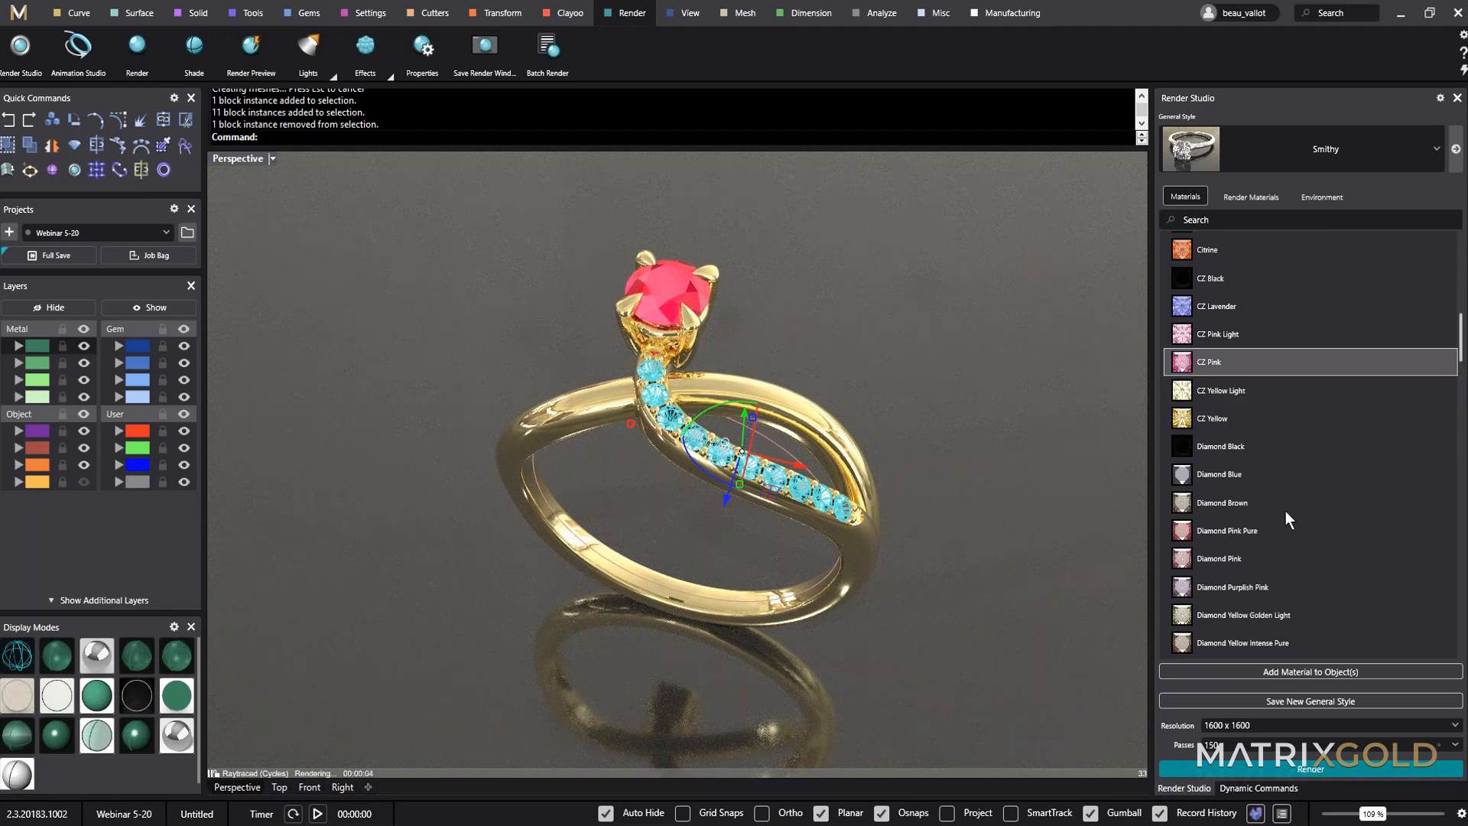
pyautogui.scroll(-4, 1262, 585)
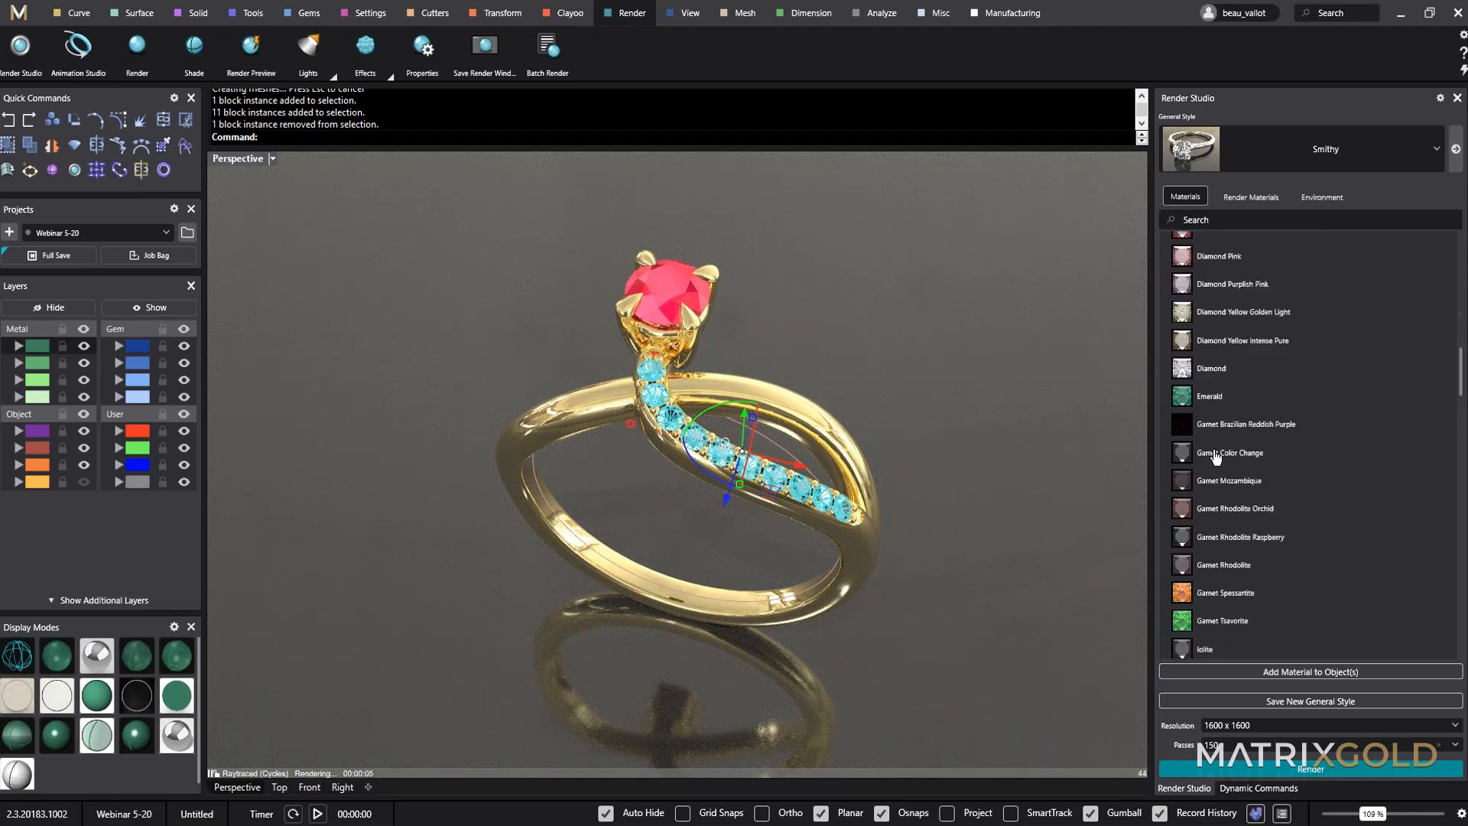
pyautogui.click(1210, 369)
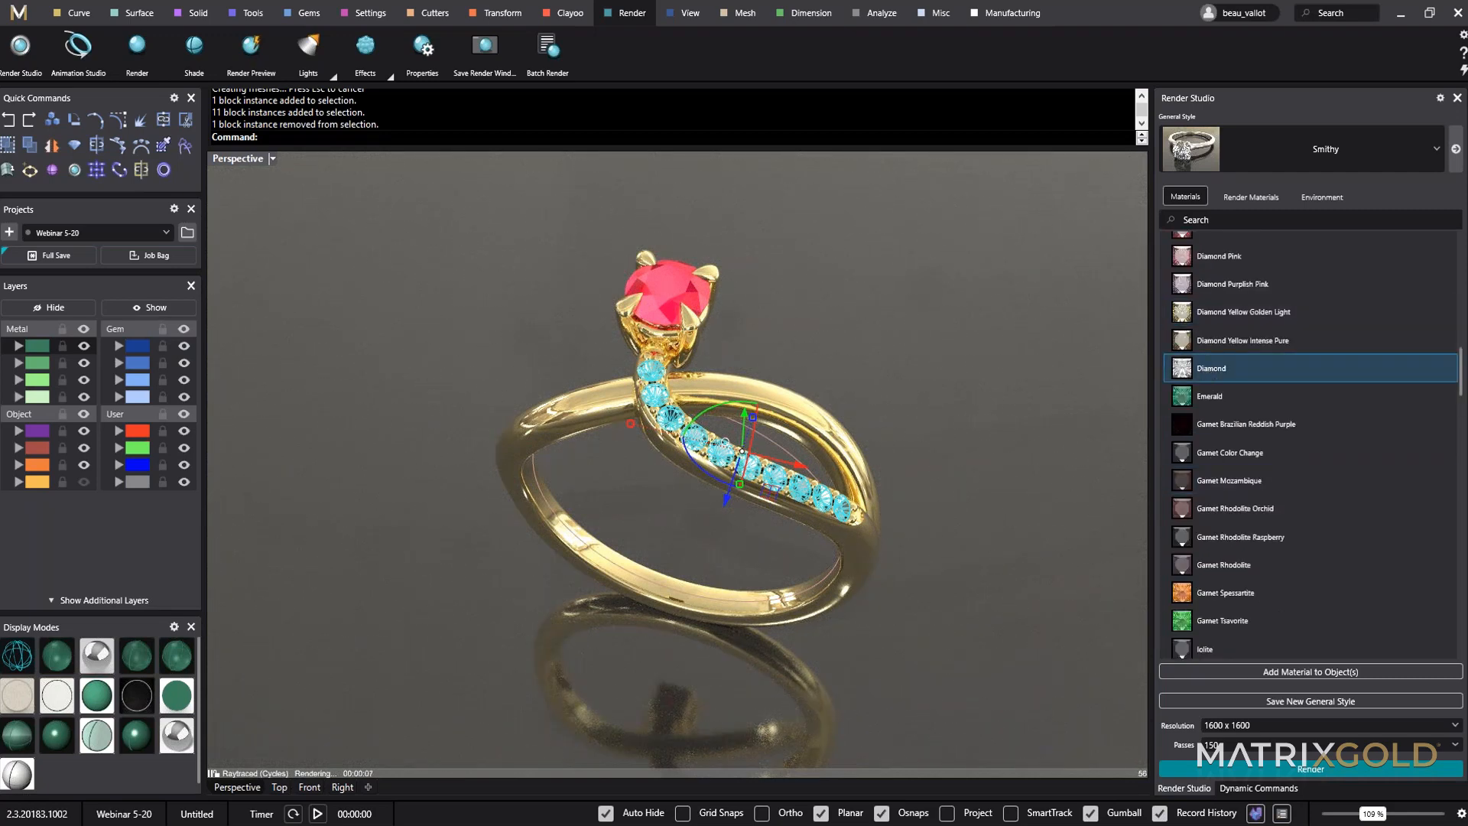
pyautogui.click(1317, 673)
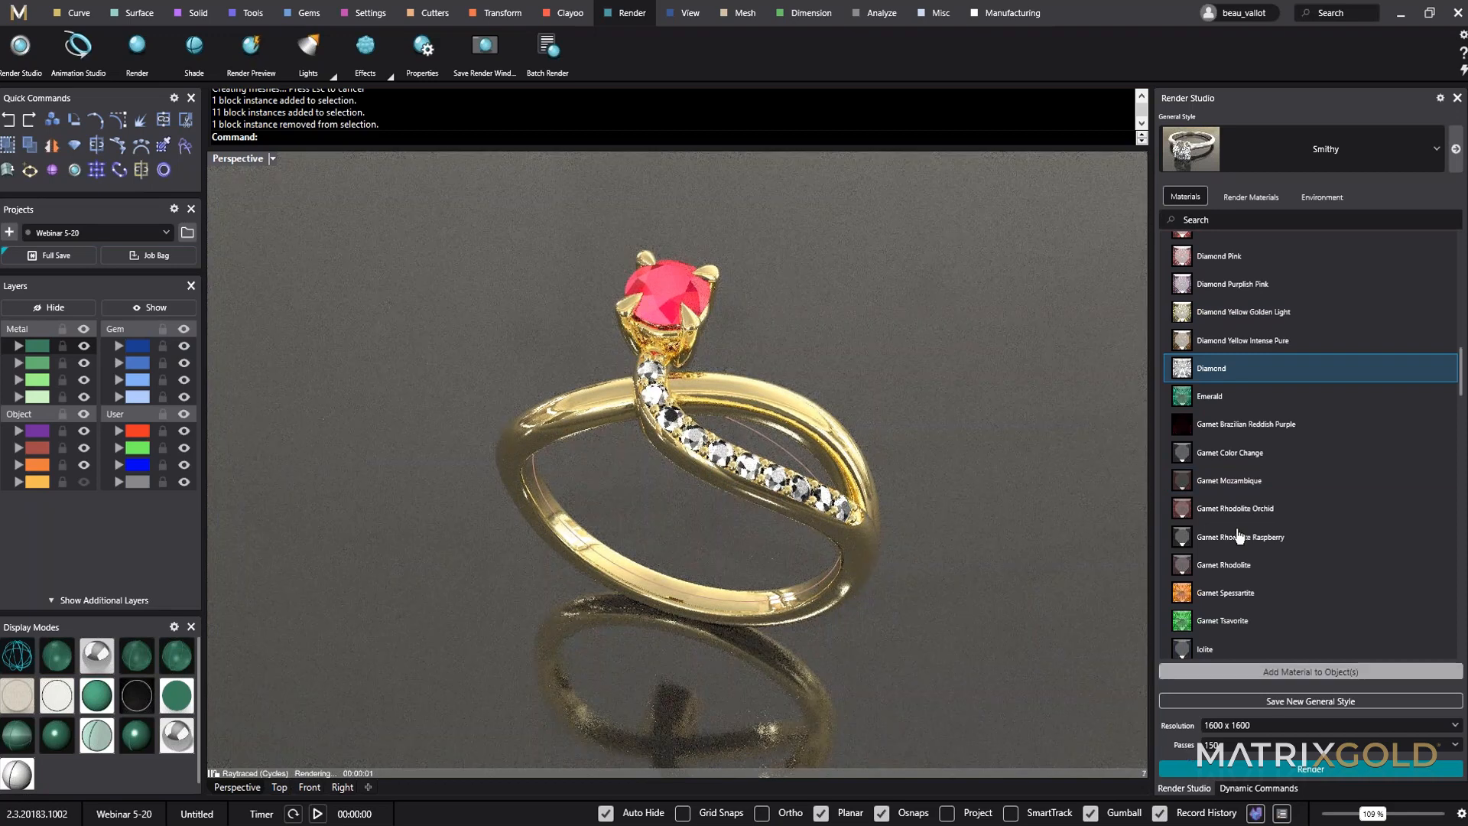
# Find Shiny Car Paint among the ground plane materials and apply it as the ring's ground plane.
pyautogui.scroll(-8, 1193, 573)
pyautogui.scroll(-8, 1210, 583)
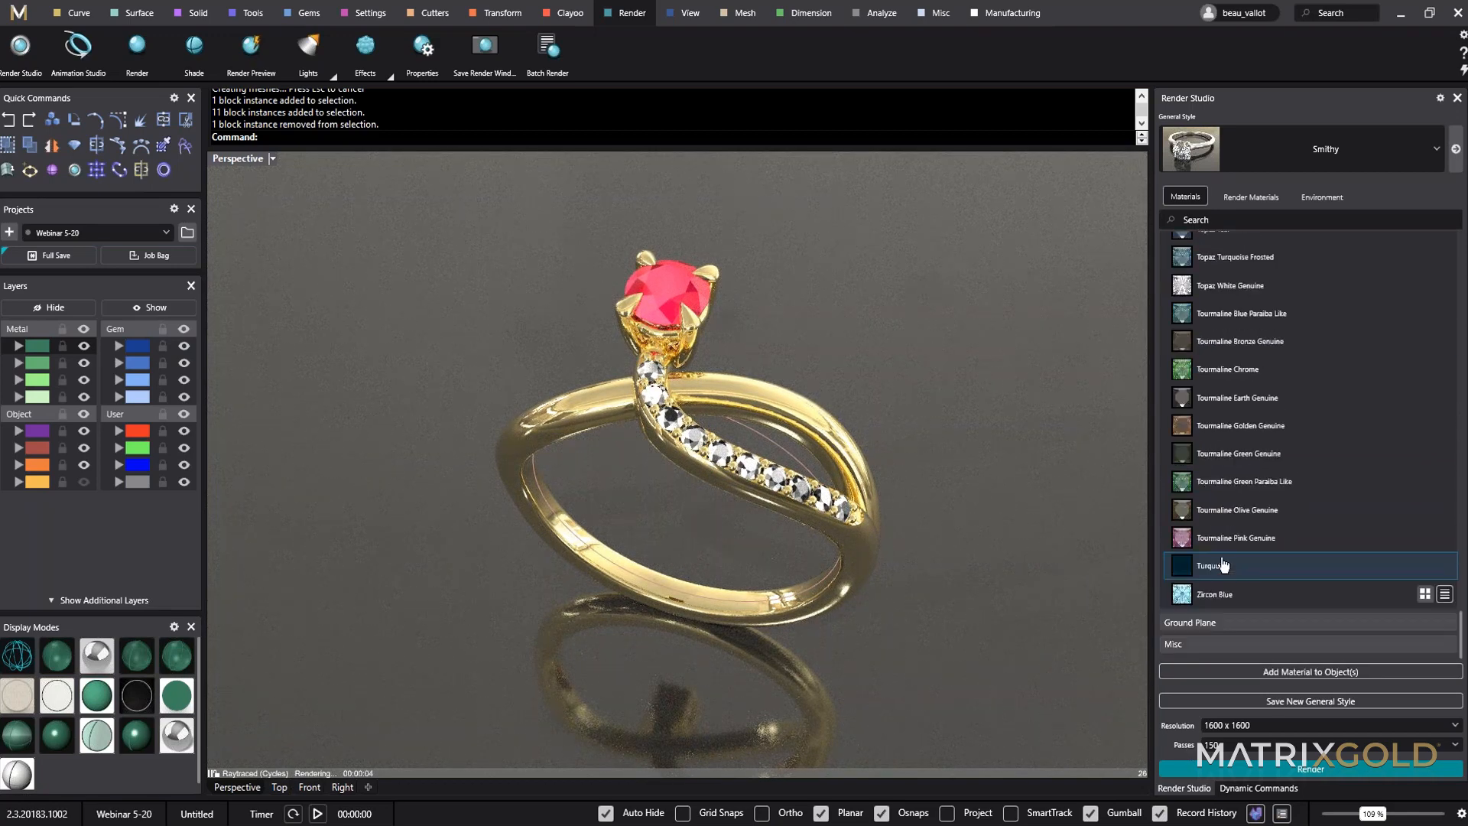
pyautogui.click(1222, 624)
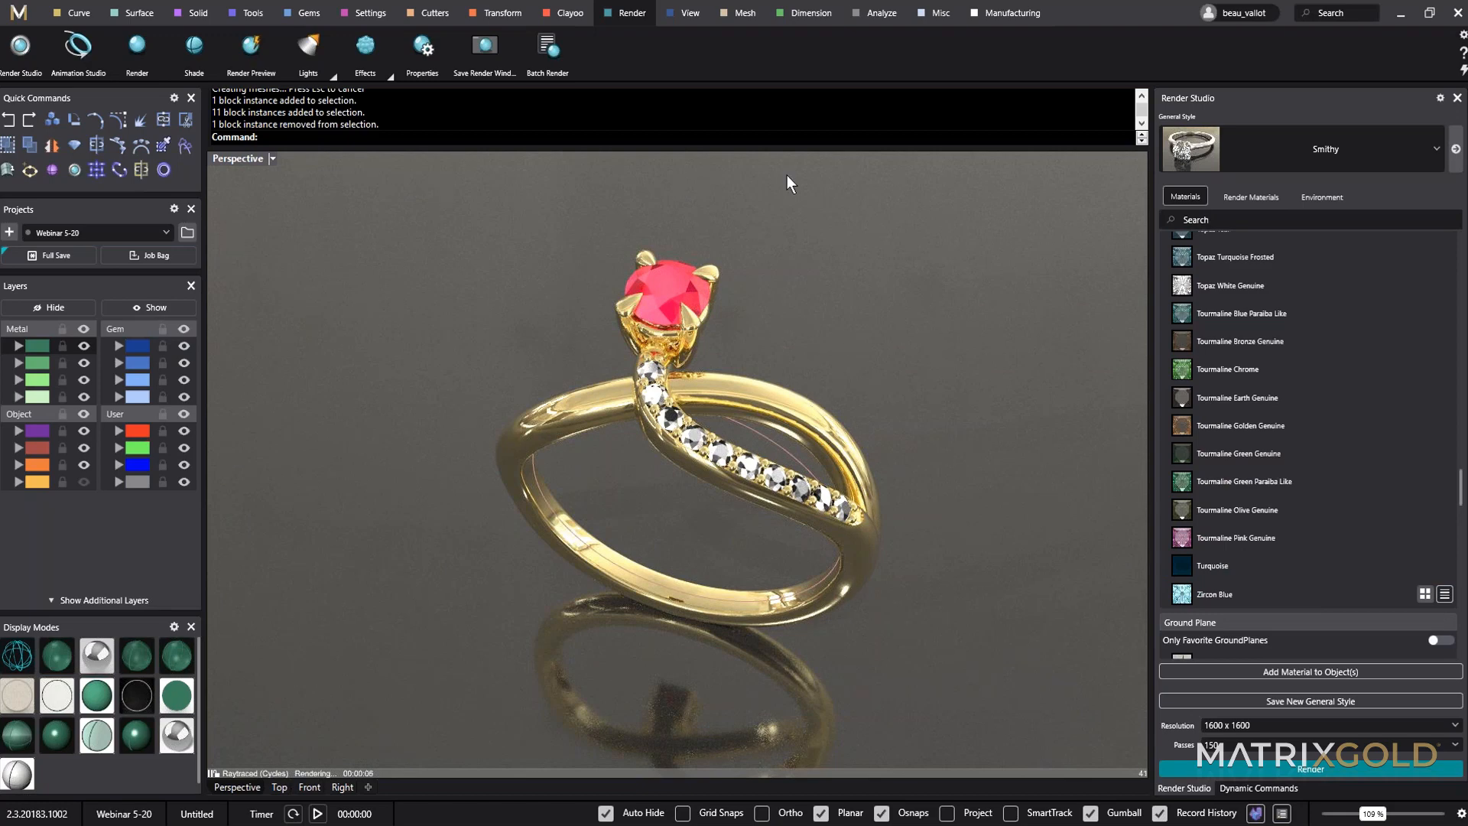
pyautogui.scroll(-10, 1309, 608)
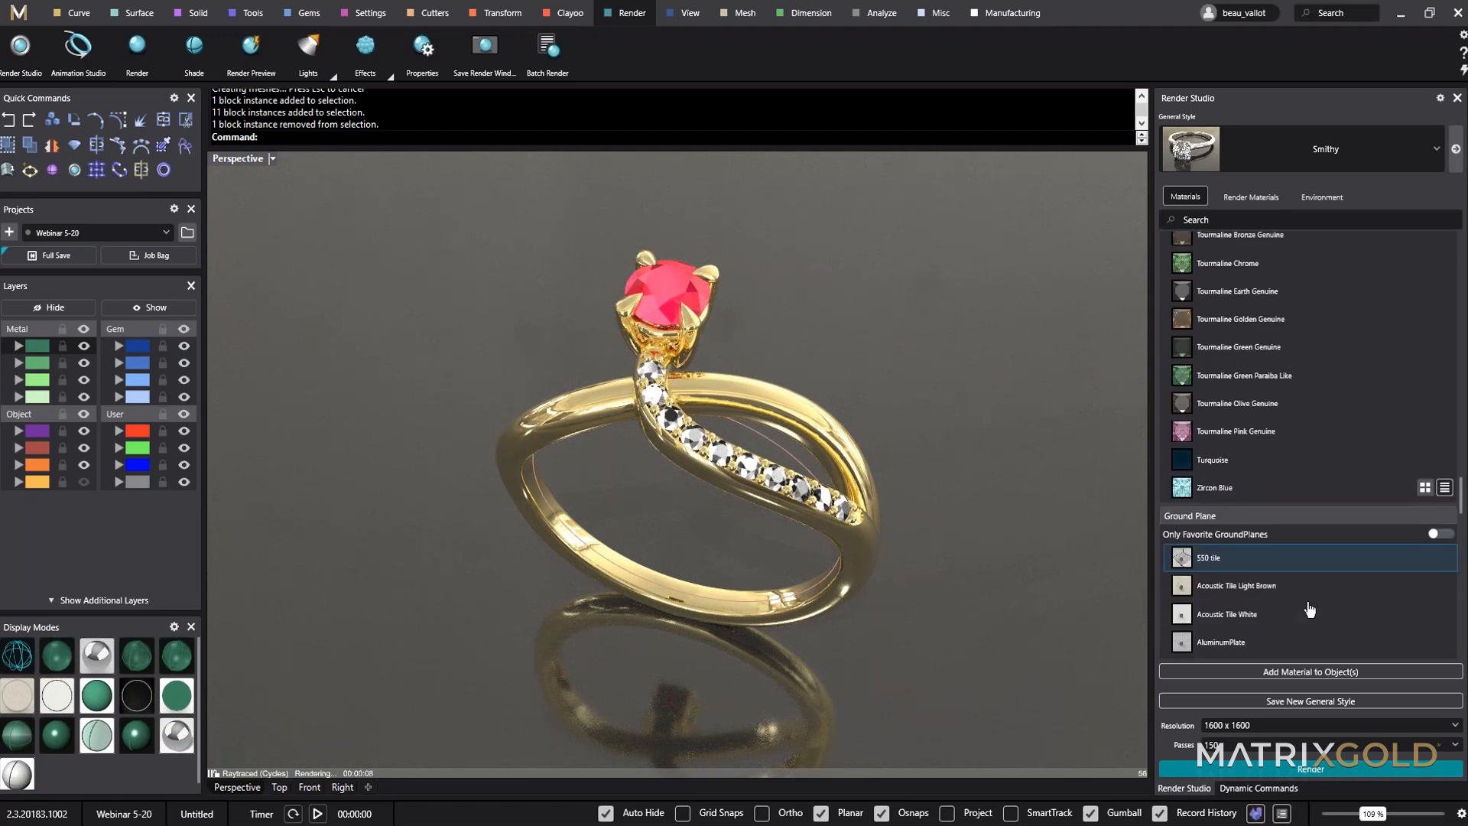
pyautogui.scroll(-3, 1307, 564)
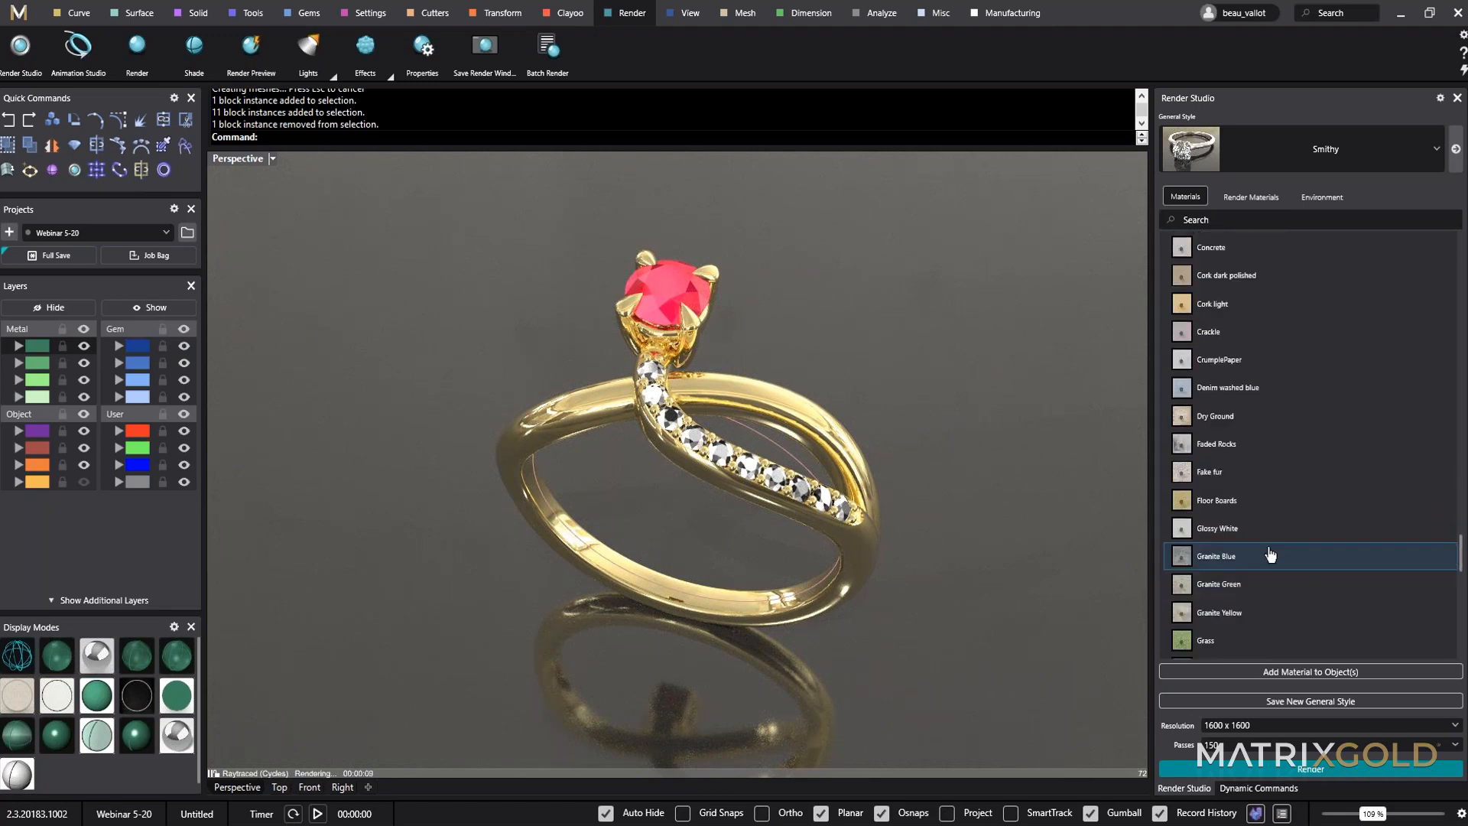
pyautogui.scroll(-9, 1270, 553)
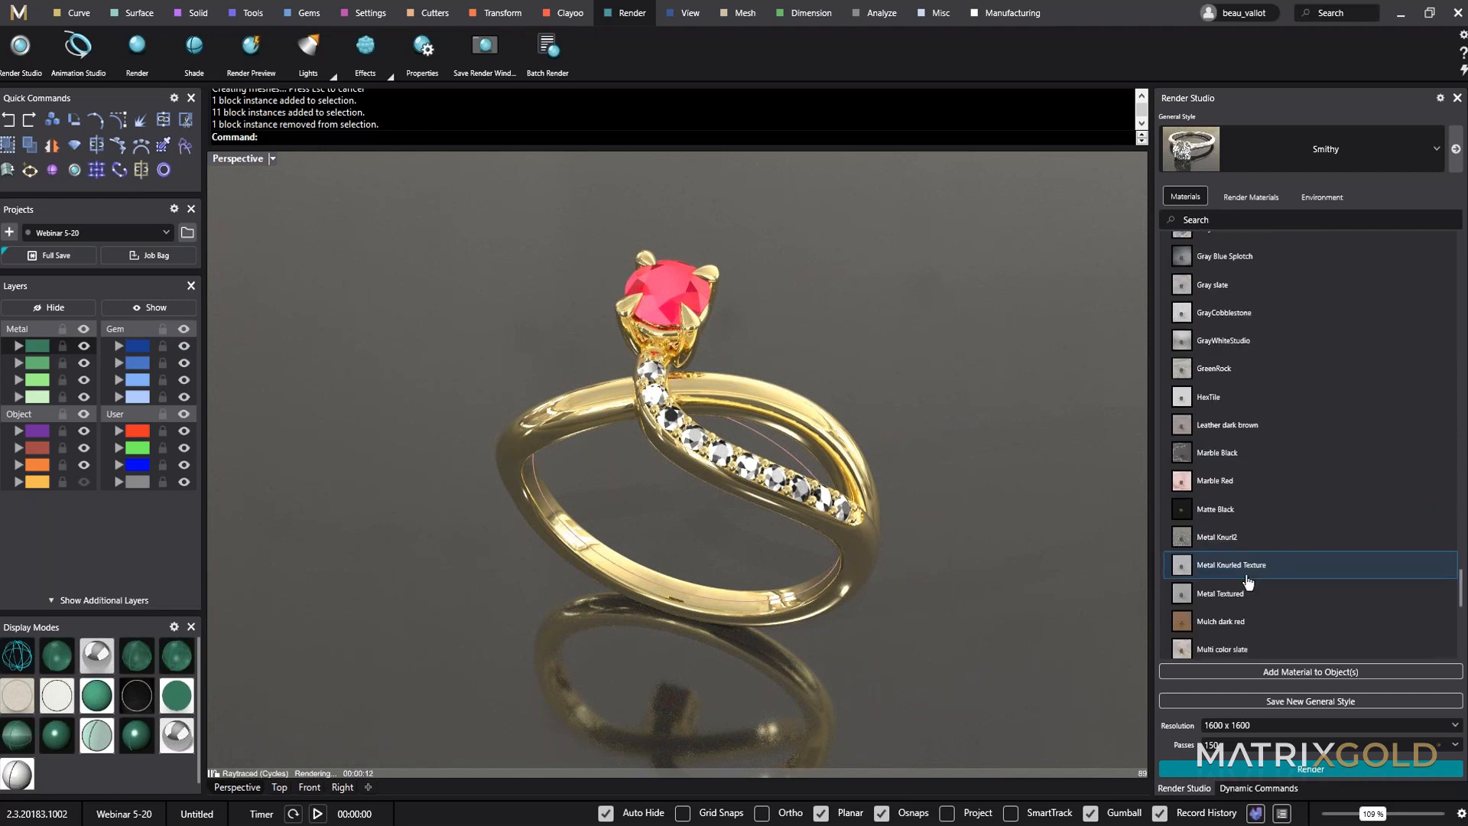
pyautogui.scroll(-5, 1248, 582)
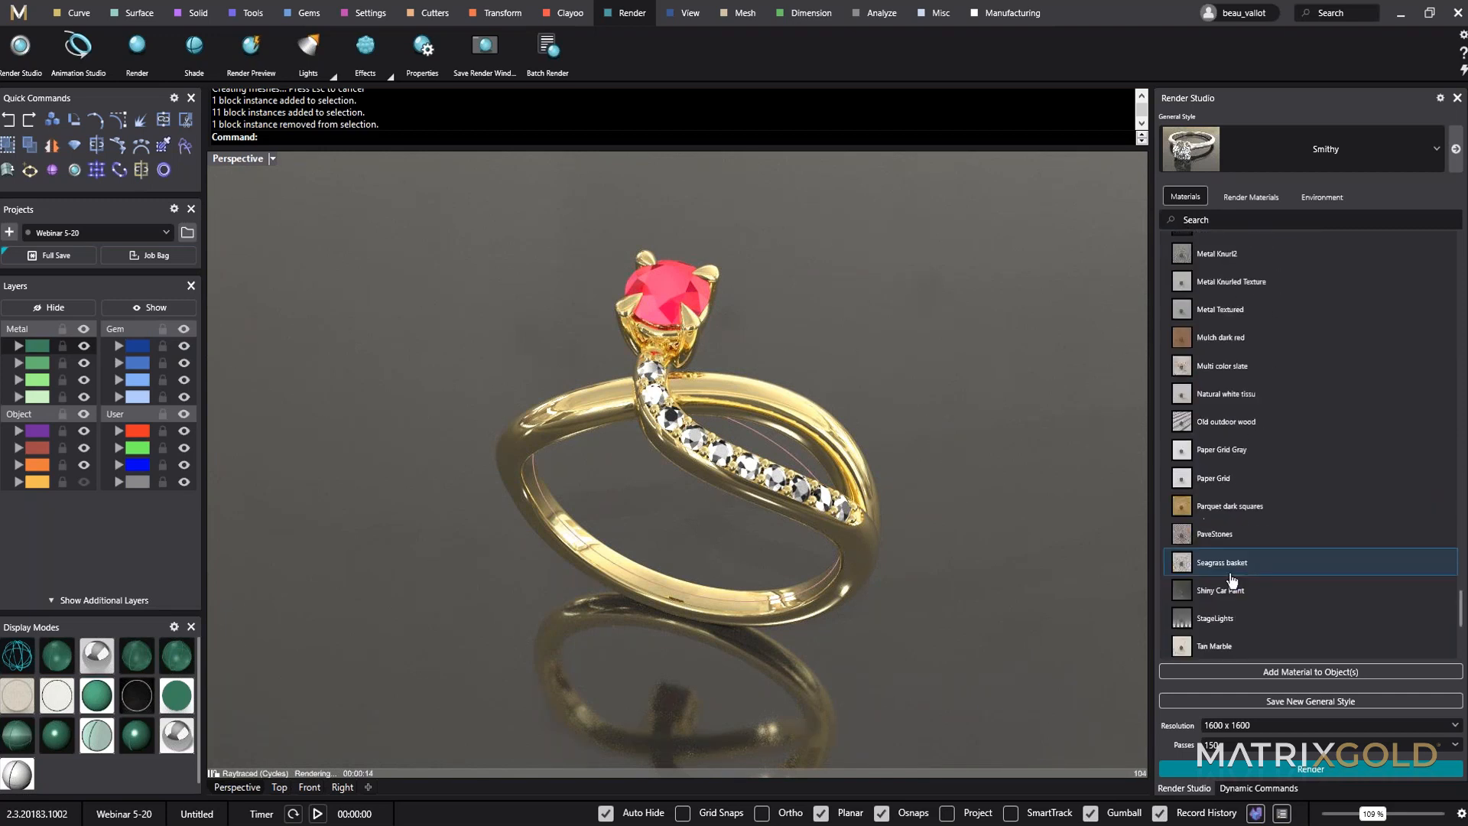
pyautogui.scroll(-3, 1233, 581)
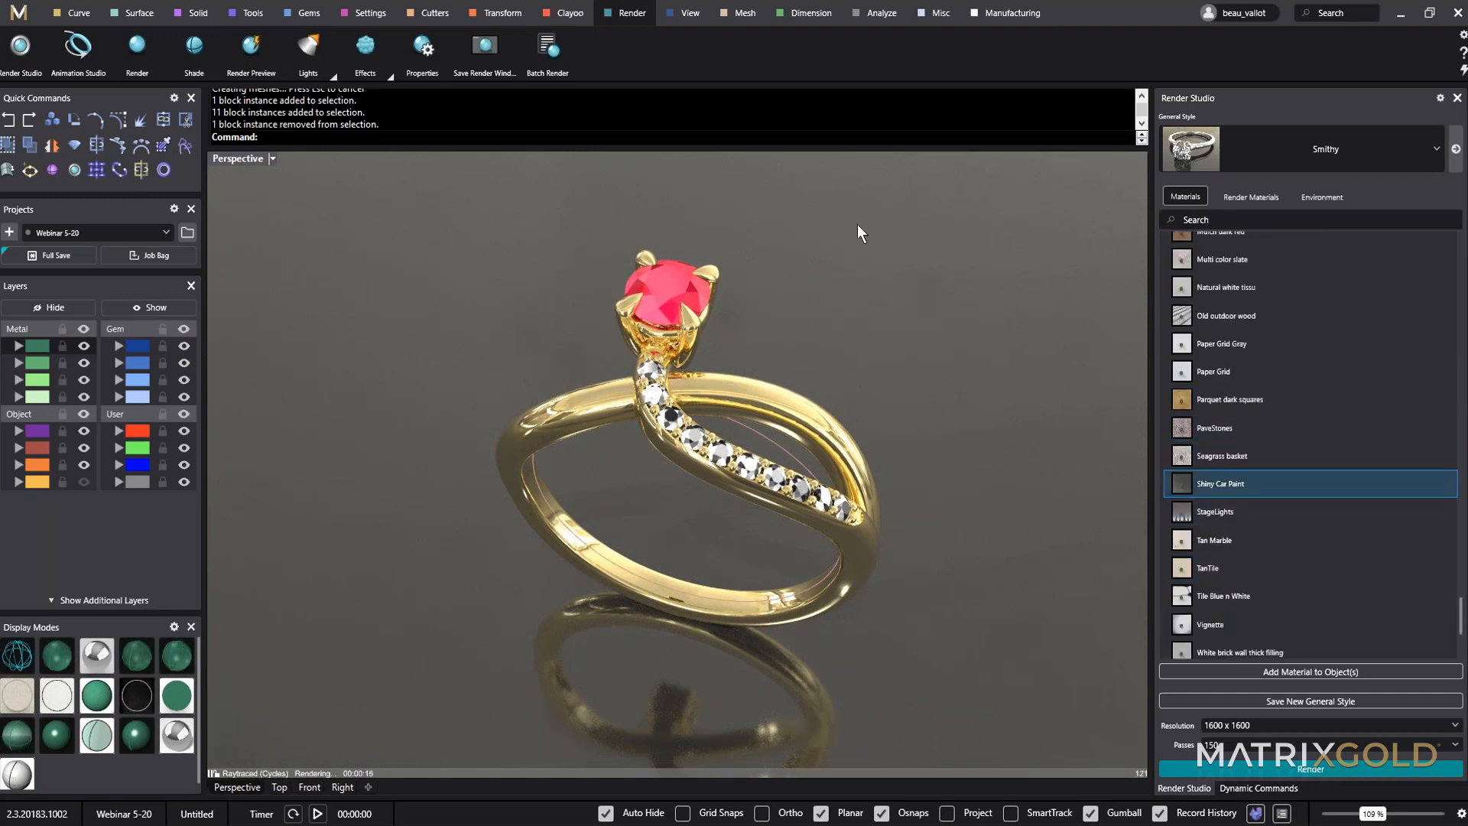
pyautogui.click(1304, 673)
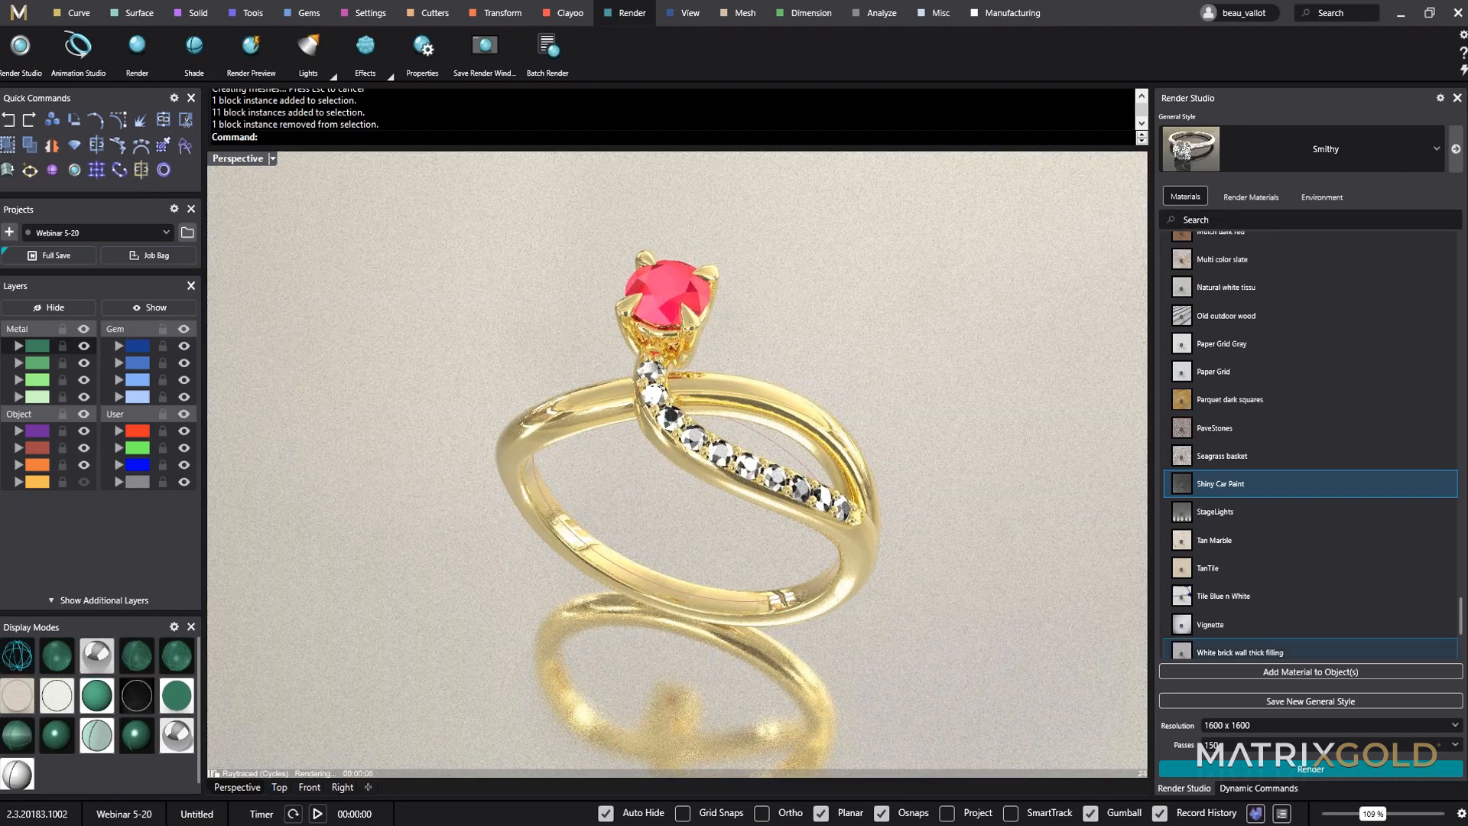
# Set the render passes to 250 and render the Perspective view of the ring.
pyautogui.click(1267, 725)
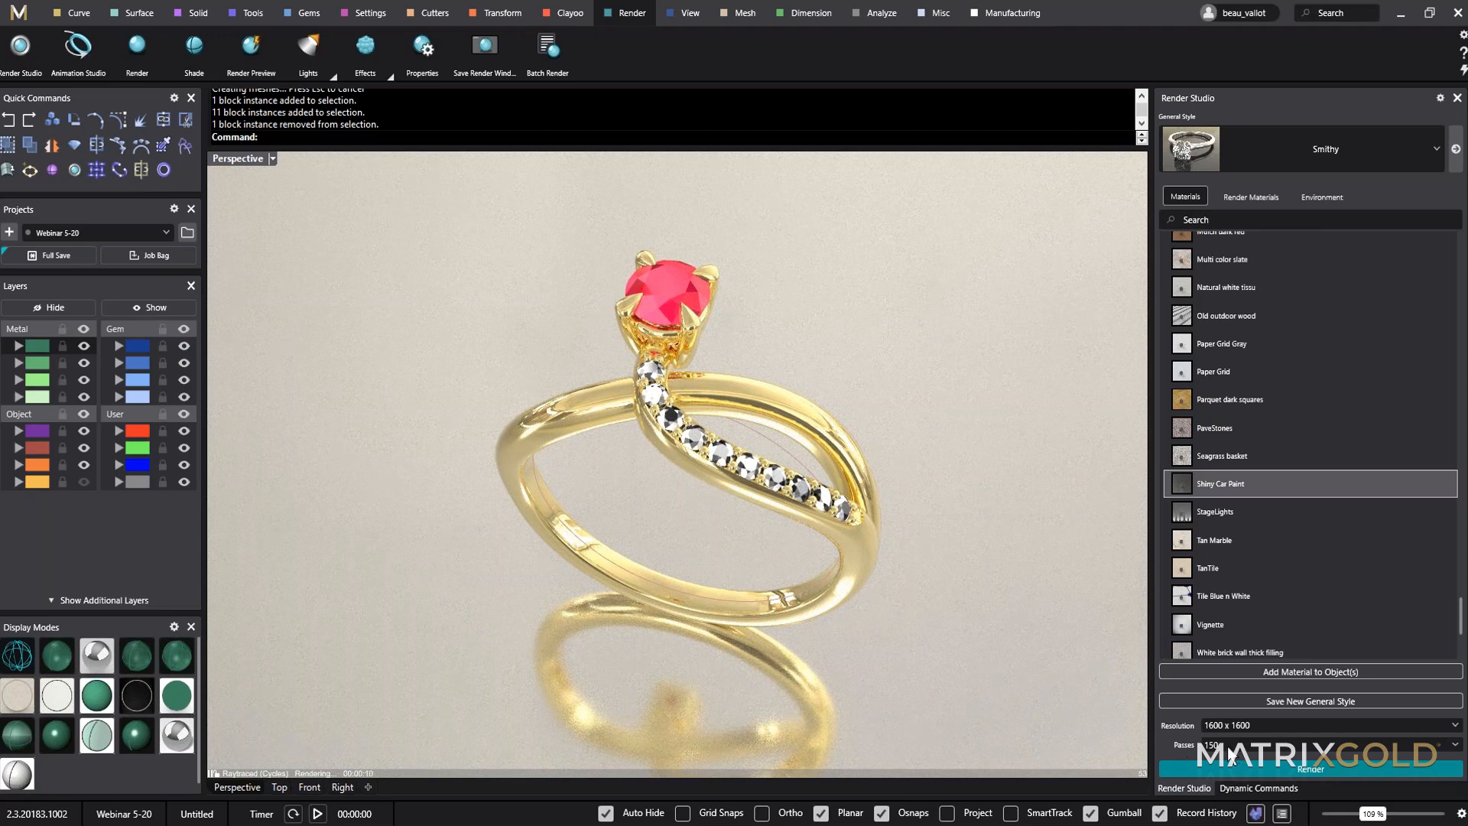
pyautogui.click(1455, 744)
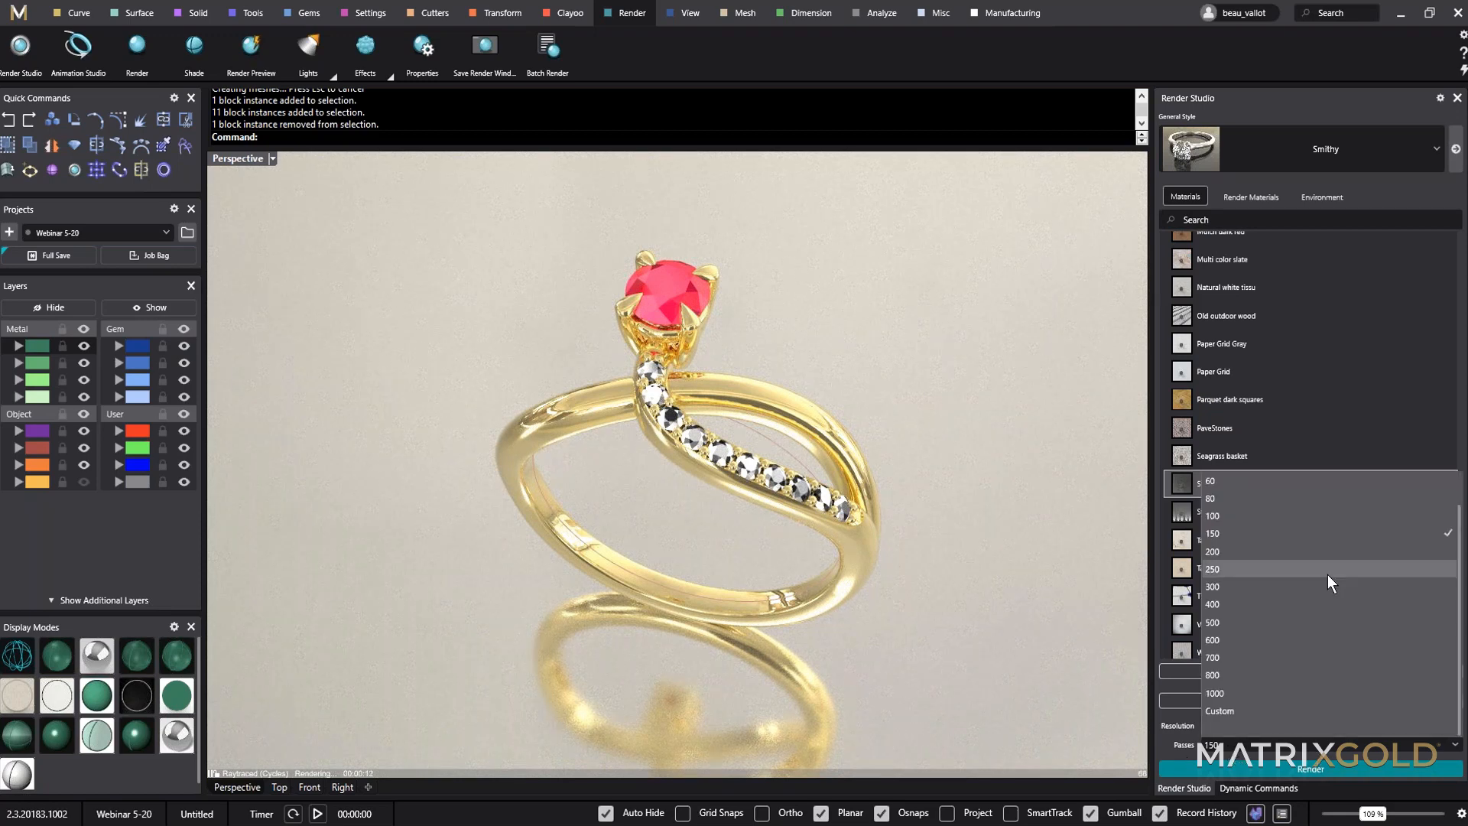
pyautogui.click(1327, 575)
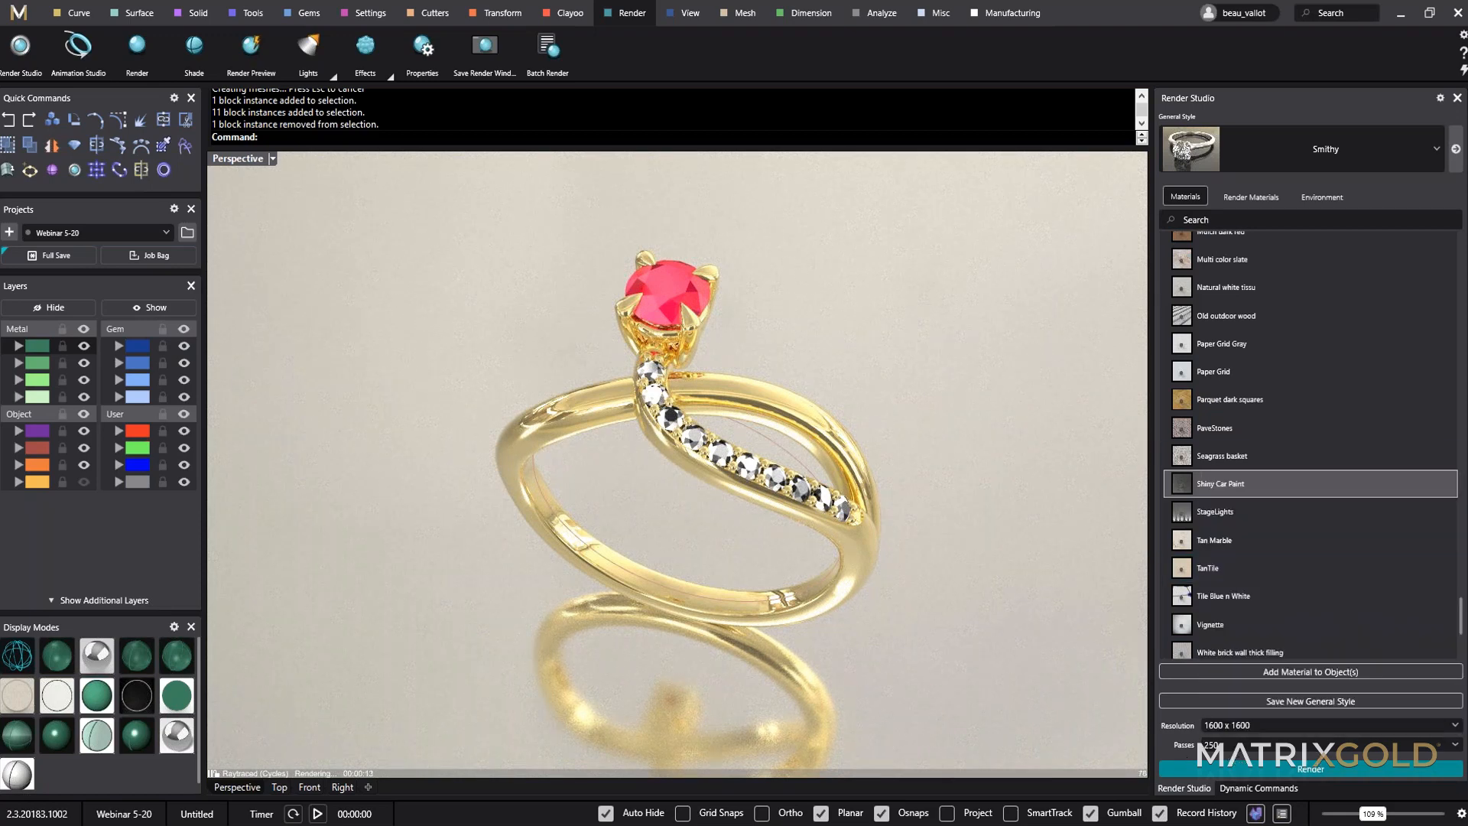
pyautogui.keyDown('shift'); pyautogui.moveTo(630, 479); pyautogui.dragTo(653, 515, button='right'); pyautogui.keyUp('shift')
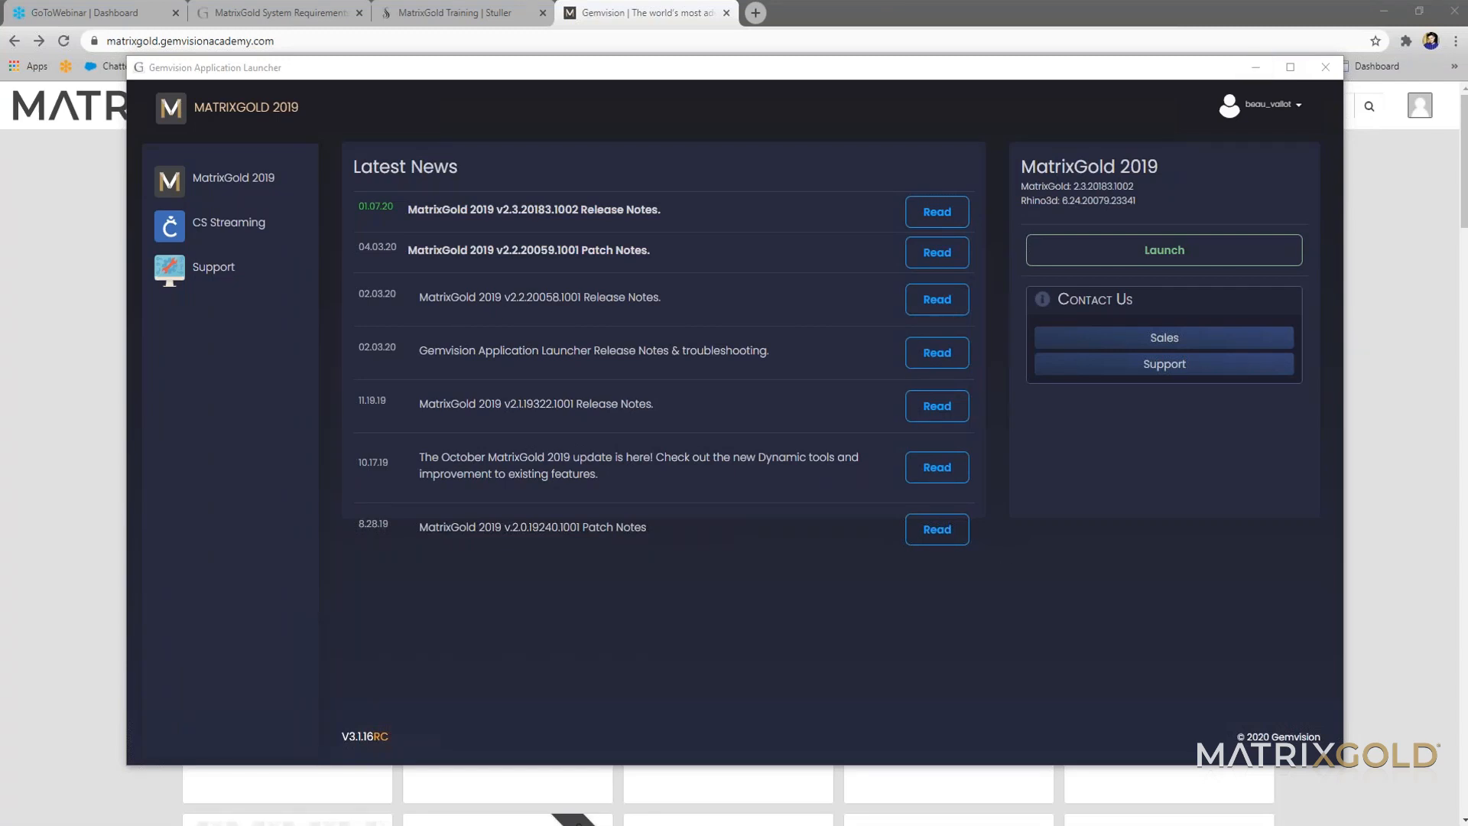
pyautogui.click(1381, 13)
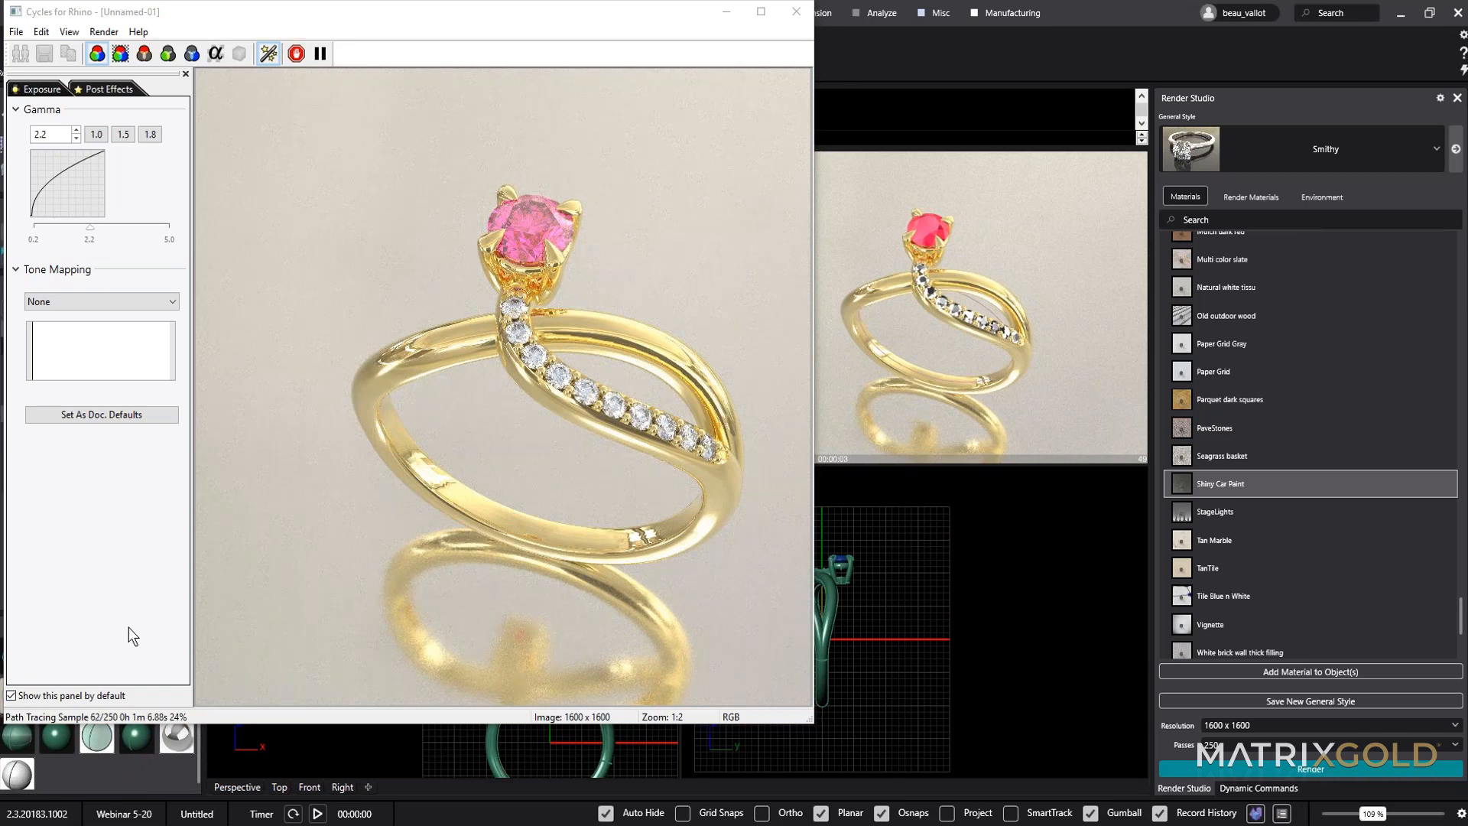
# Inspect the diamond-set band and center stone up close in the render in progress, and return to the whole ring.
pyautogui.click(576, 433)
pyautogui.scroll(1, 575, 434)
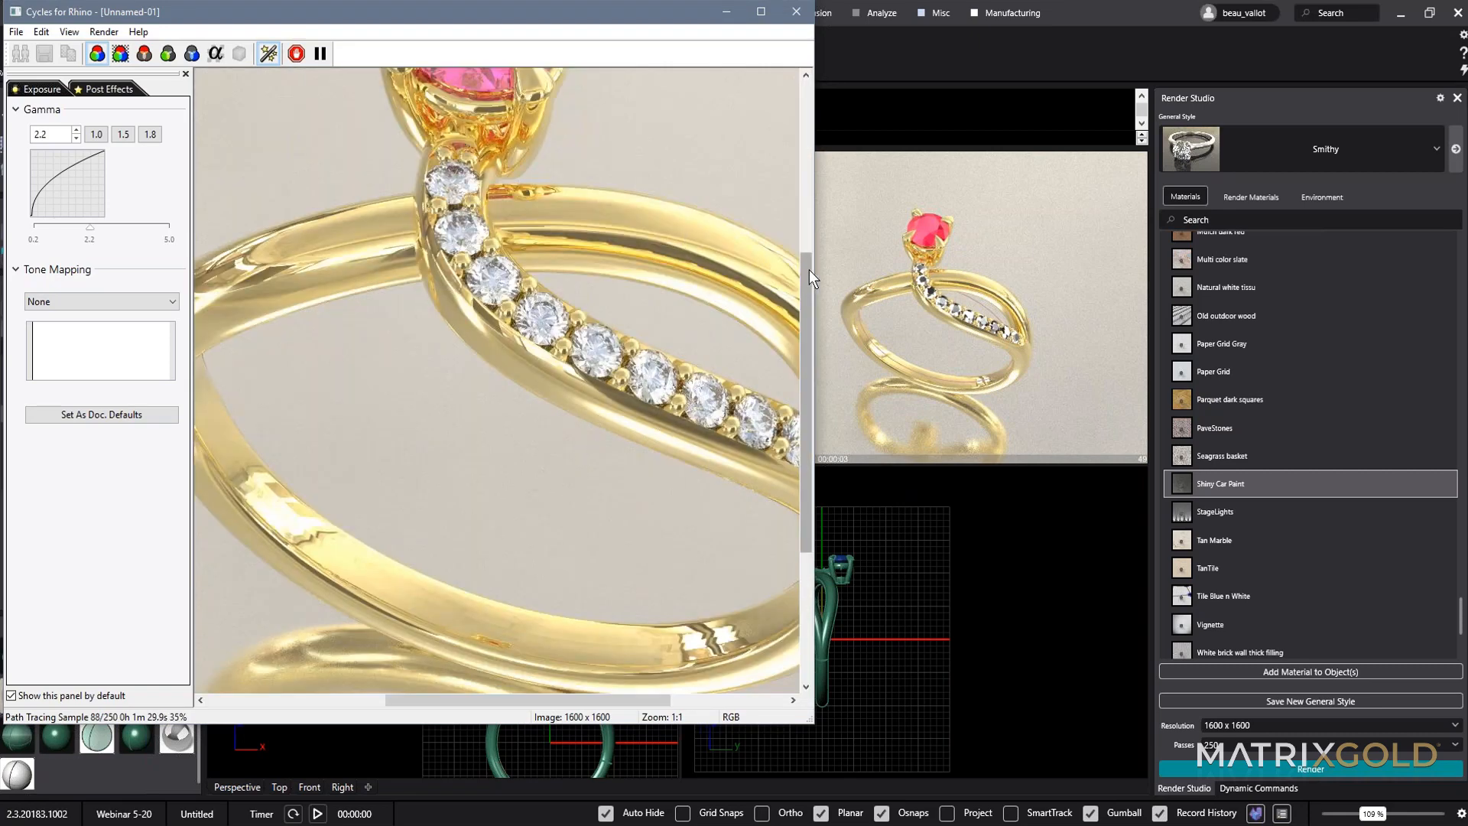
pyautogui.moveTo(810, 285); pyautogui.dragTo(788, 356)
pyautogui.scroll(-1, 538, 411)
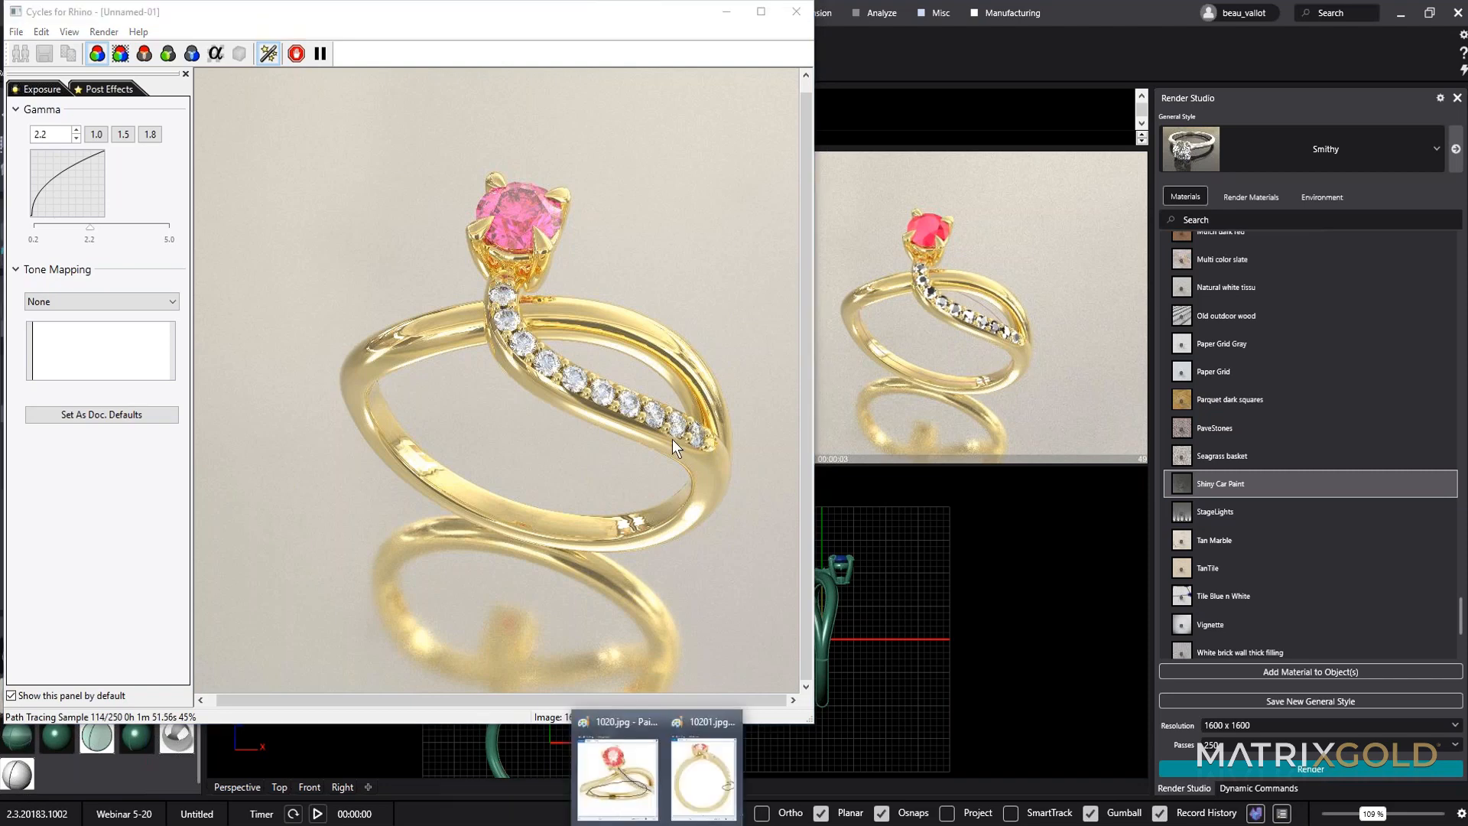
# Compare the render with the reference photo 1020.jpg placed beside it, and close the photo.
pyautogui.click(617, 763)
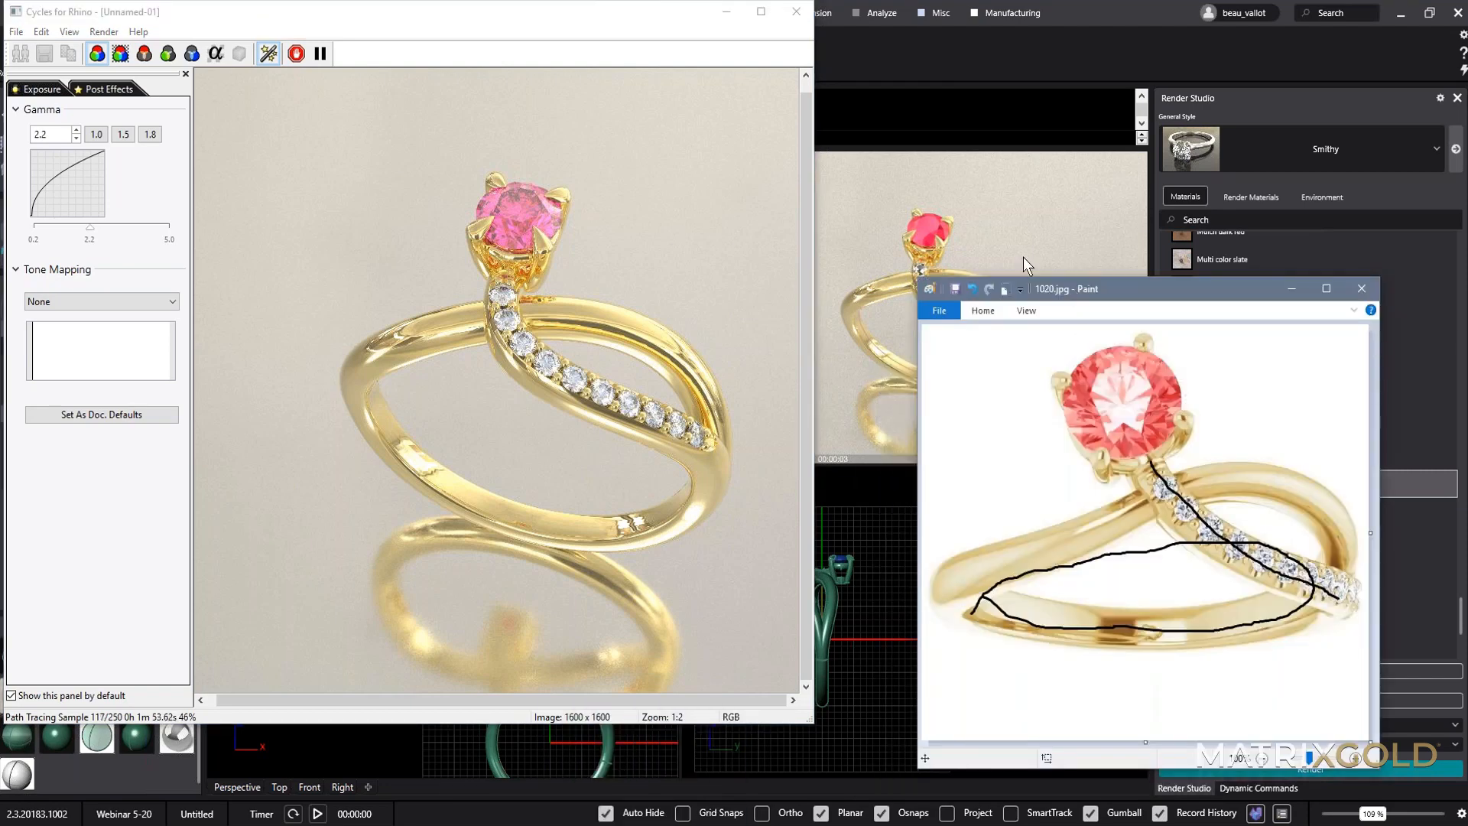
pyautogui.moveTo(1072, 287); pyautogui.dragTo(961, 140)
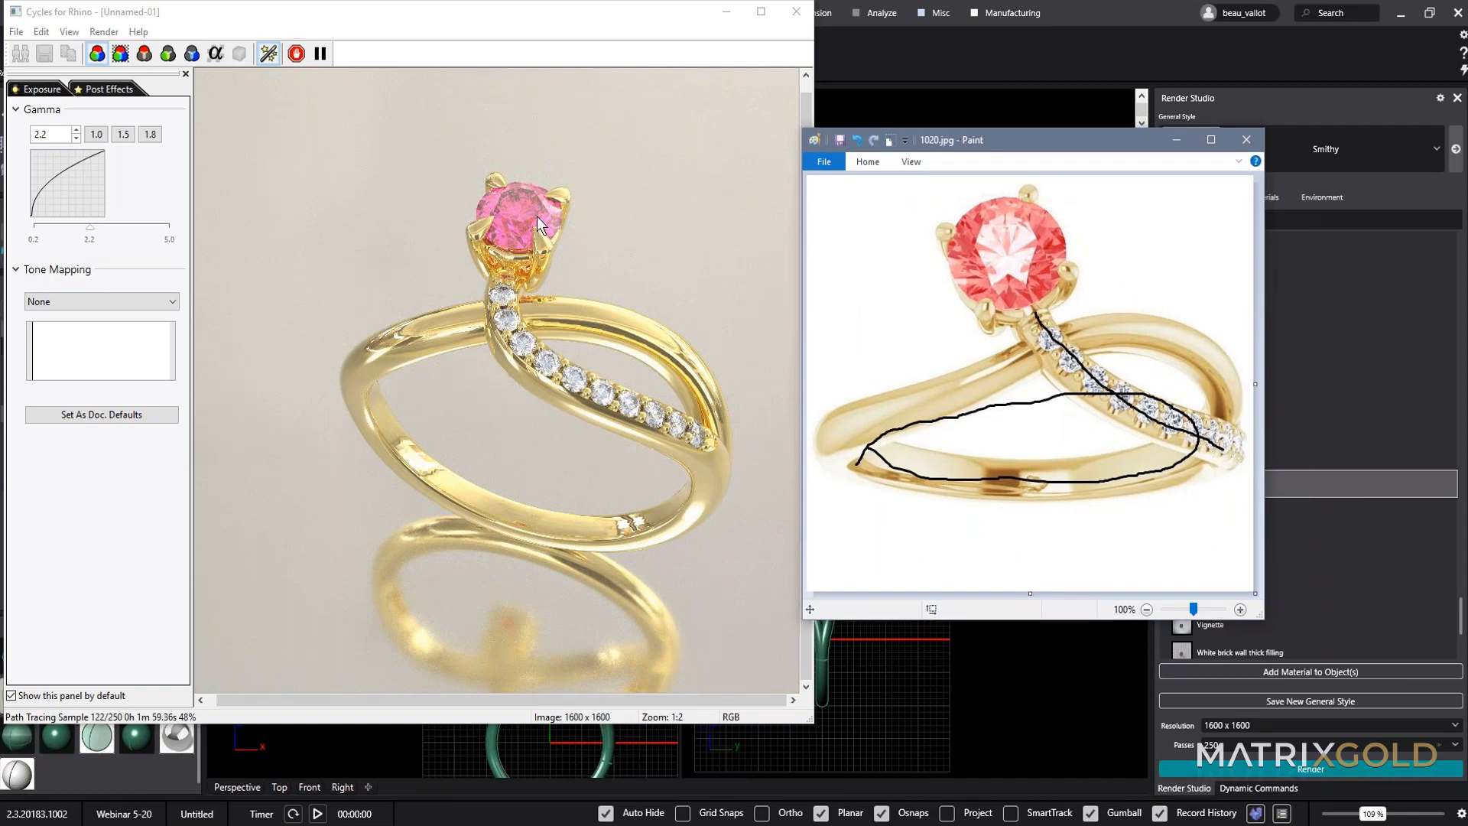
pyautogui.click(1246, 139)
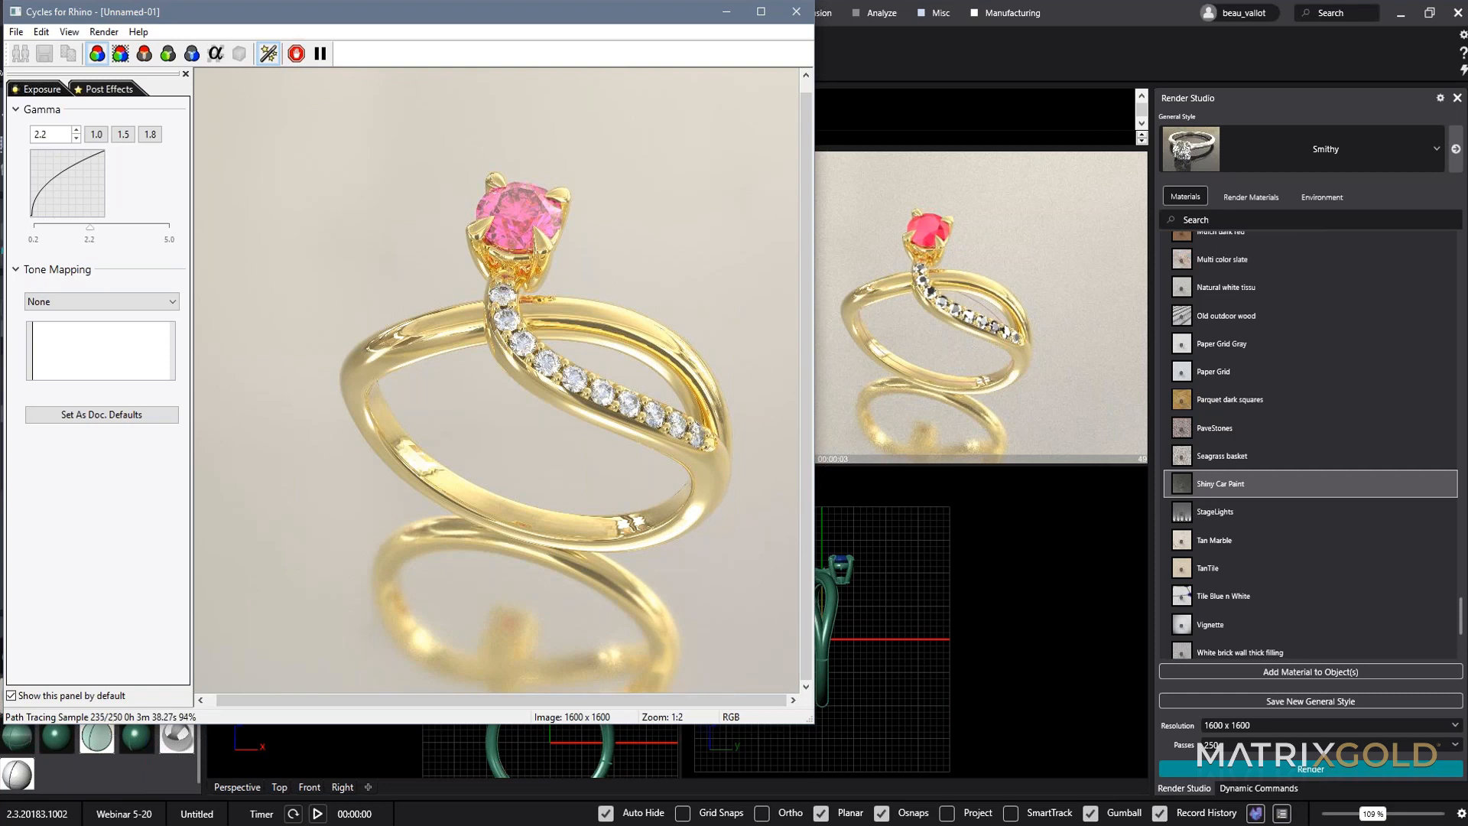
# Examine the accent stones in the finished render up close, and view the full image in the maximized render window.
pyautogui.click(1416, 67)
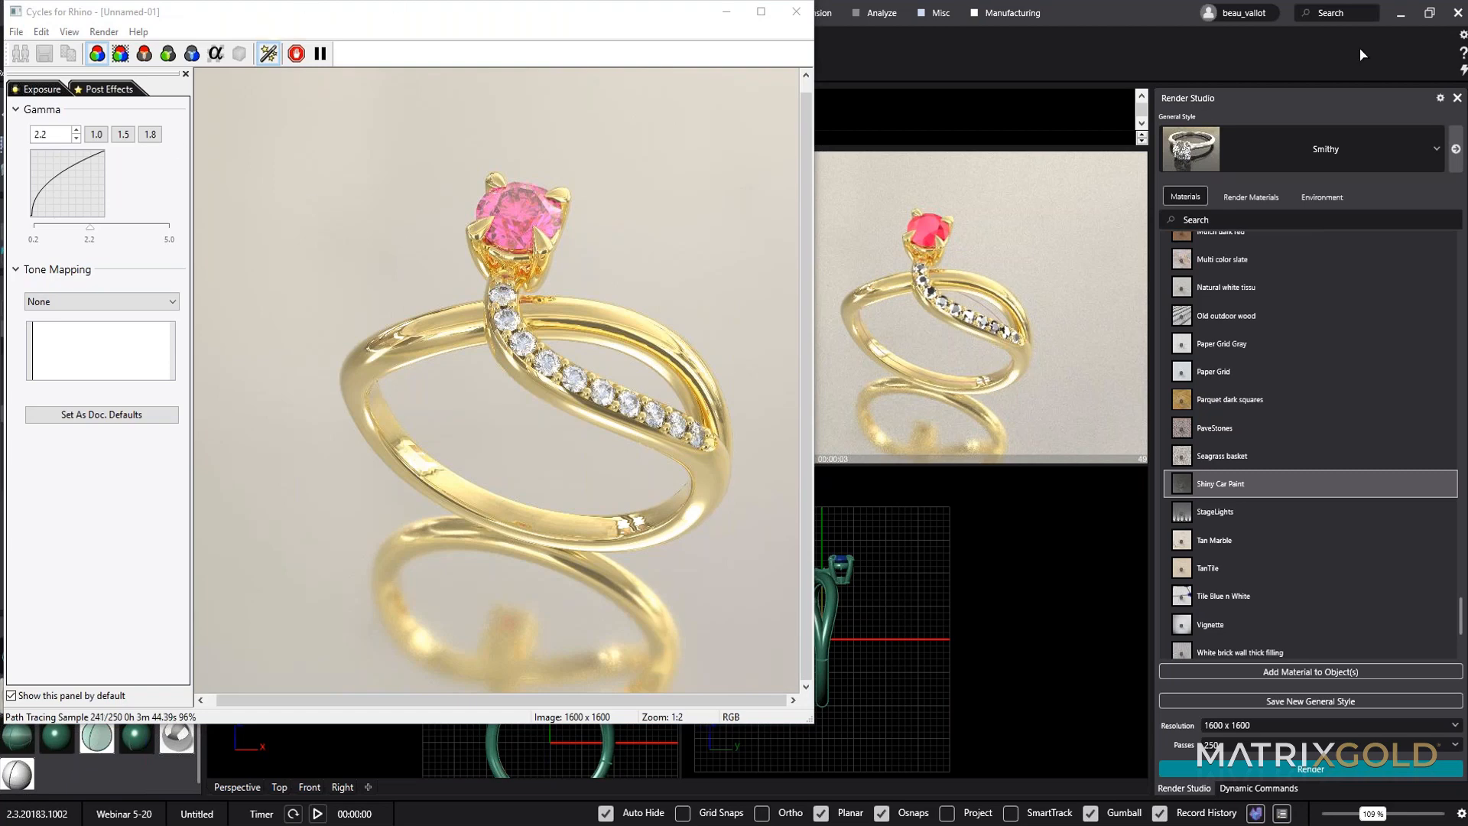
pyautogui.click(549, 298)
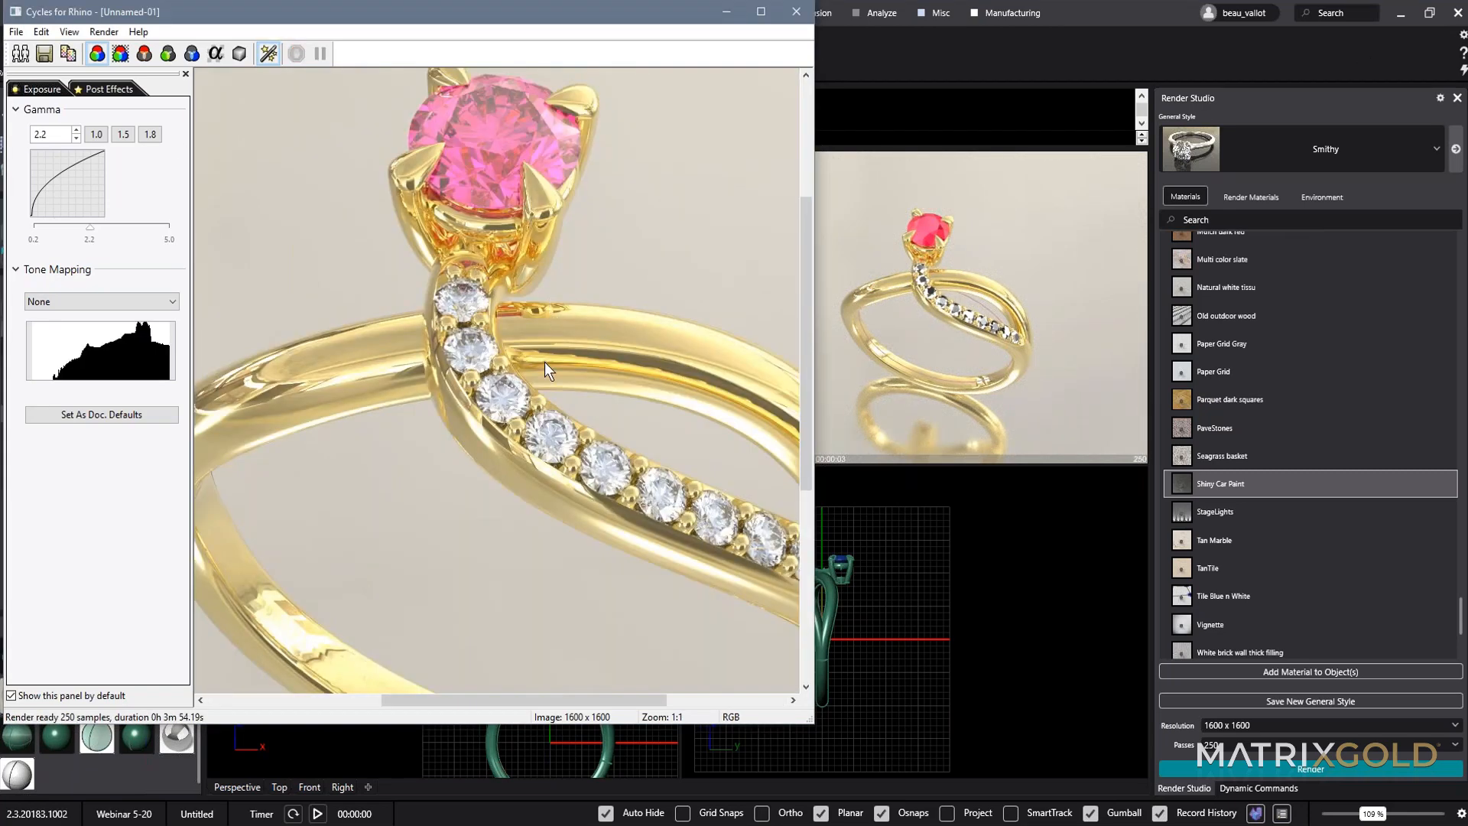
pyautogui.click(499, 380)
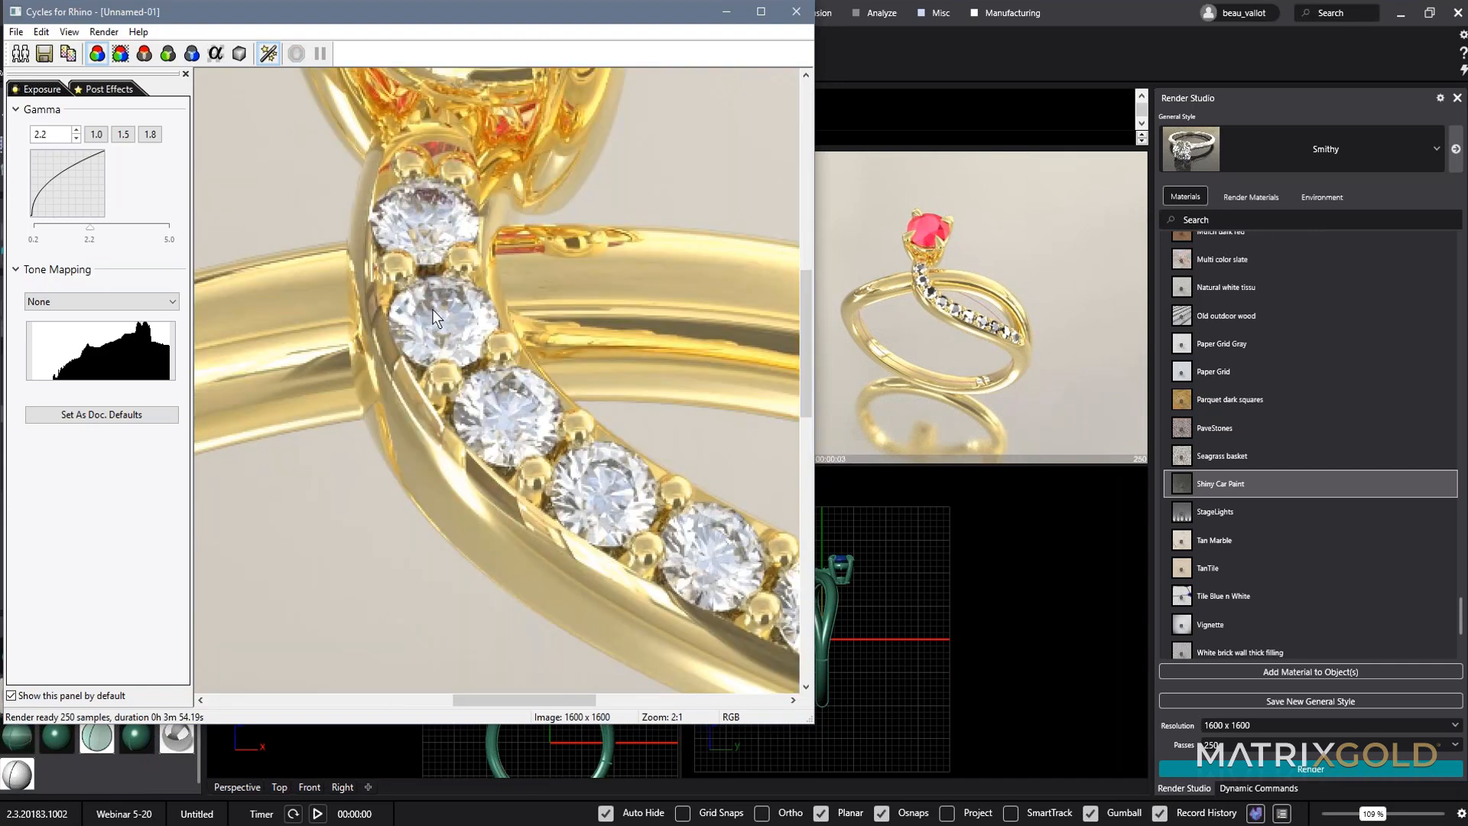
pyautogui.click(762, 11)
pyautogui.scroll(-2, 1057, 568)
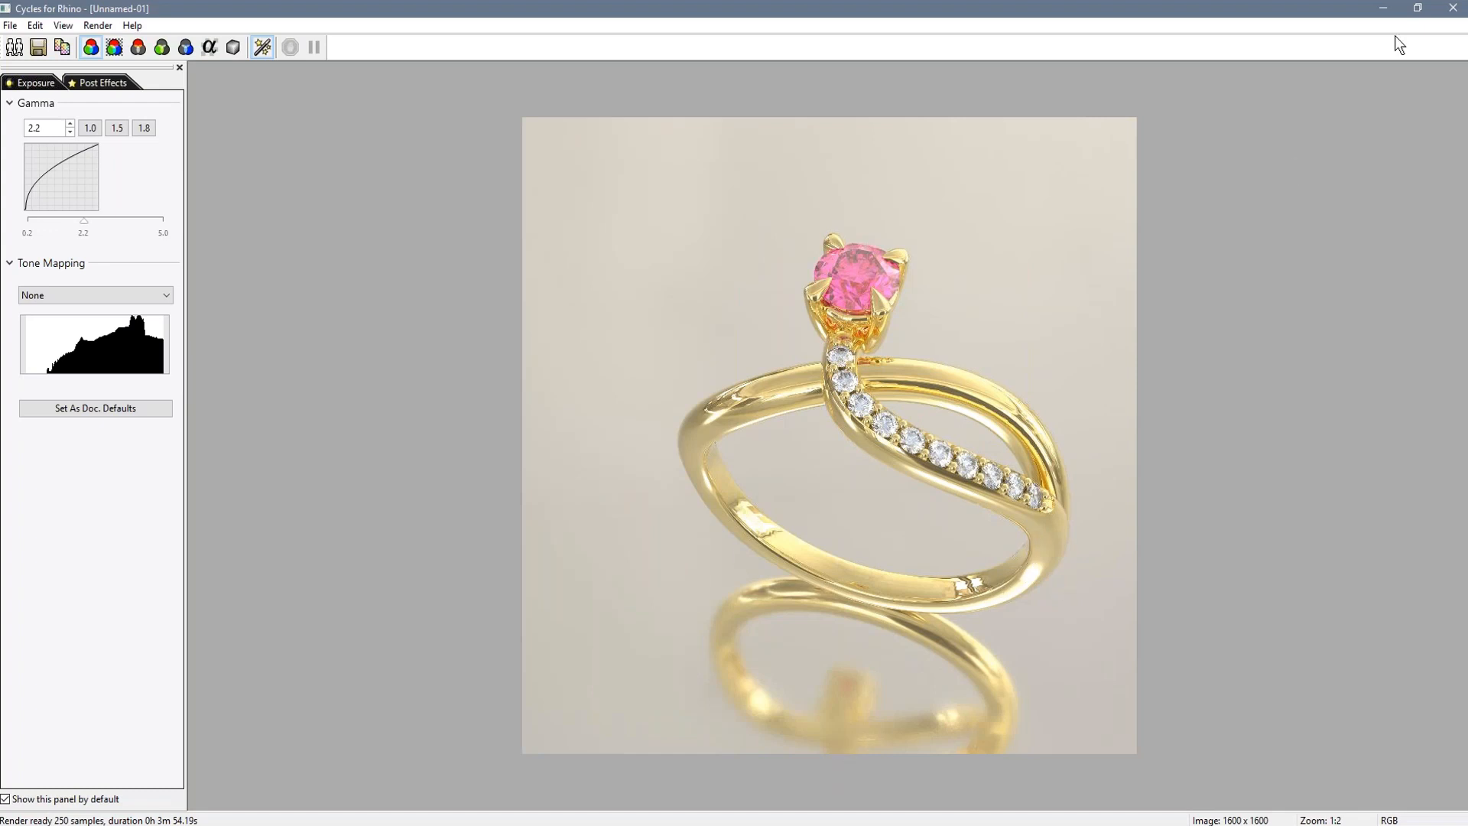
# Enable the Depth of field post effect, pick its focal distance beside the accent stones, preview the blur and close the effect's properties.
pyautogui.click(94, 84)
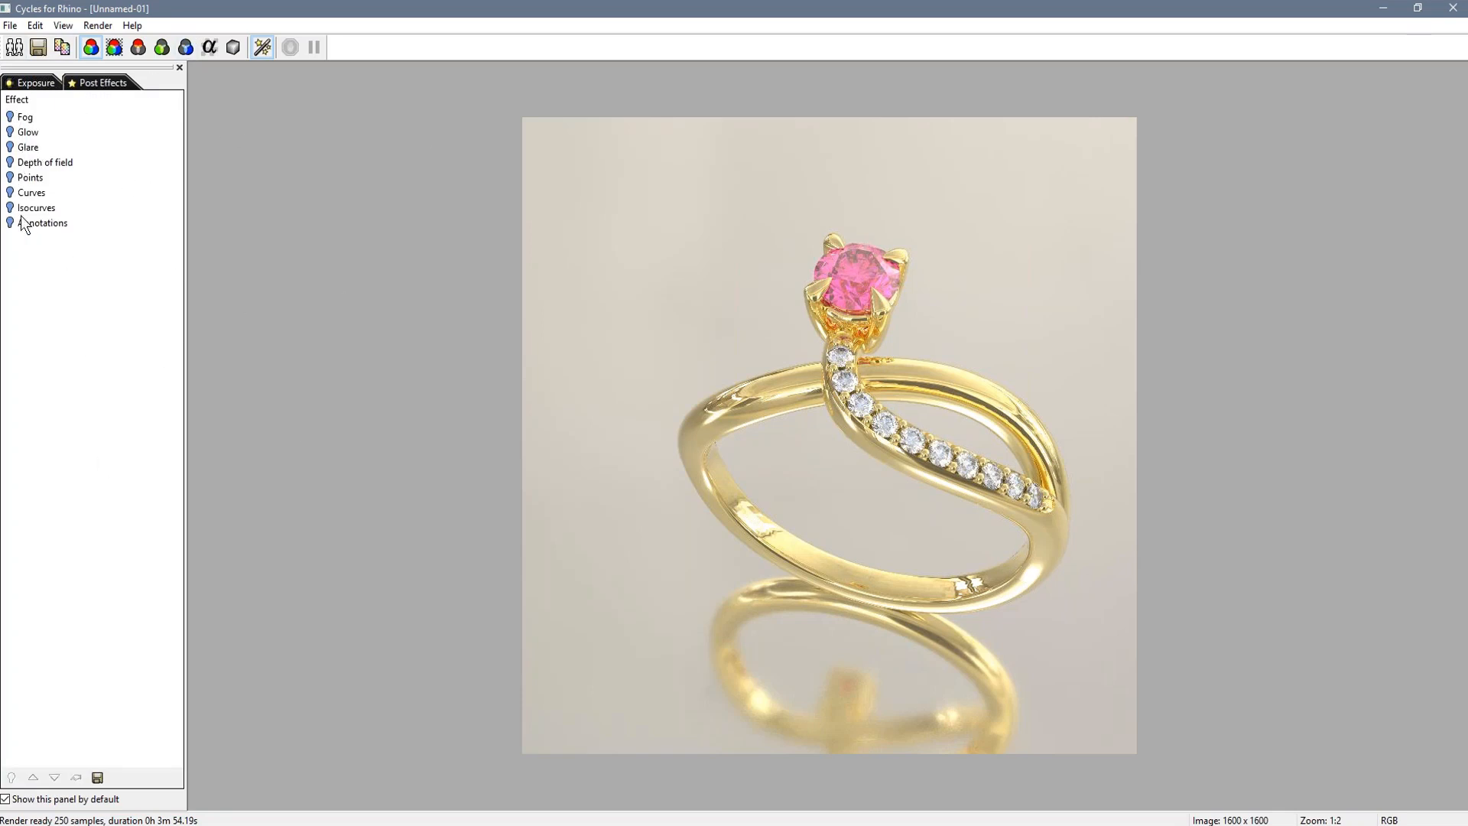
pyautogui.click(12, 164)
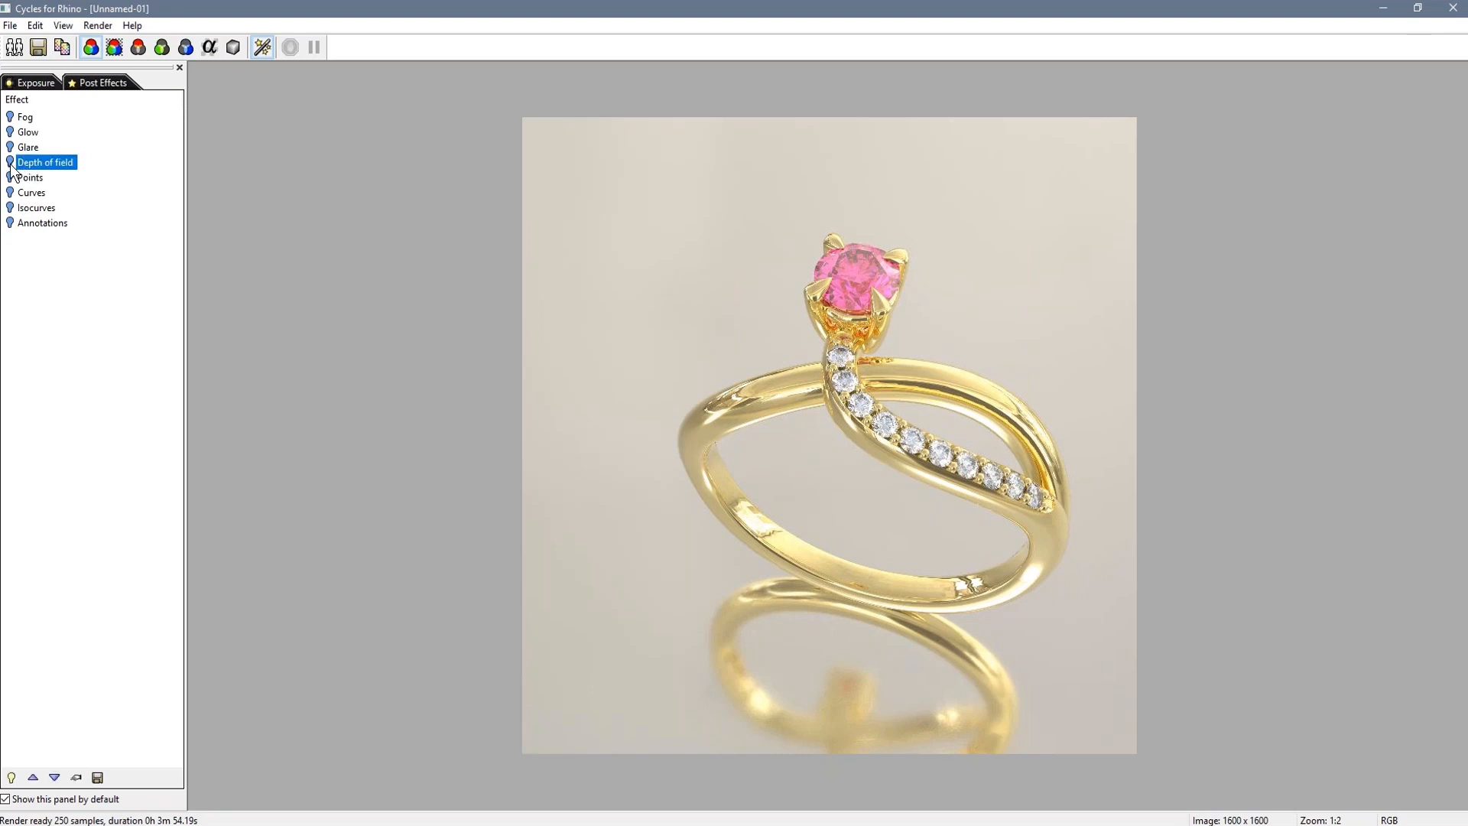
pyautogui.click(855, 516)
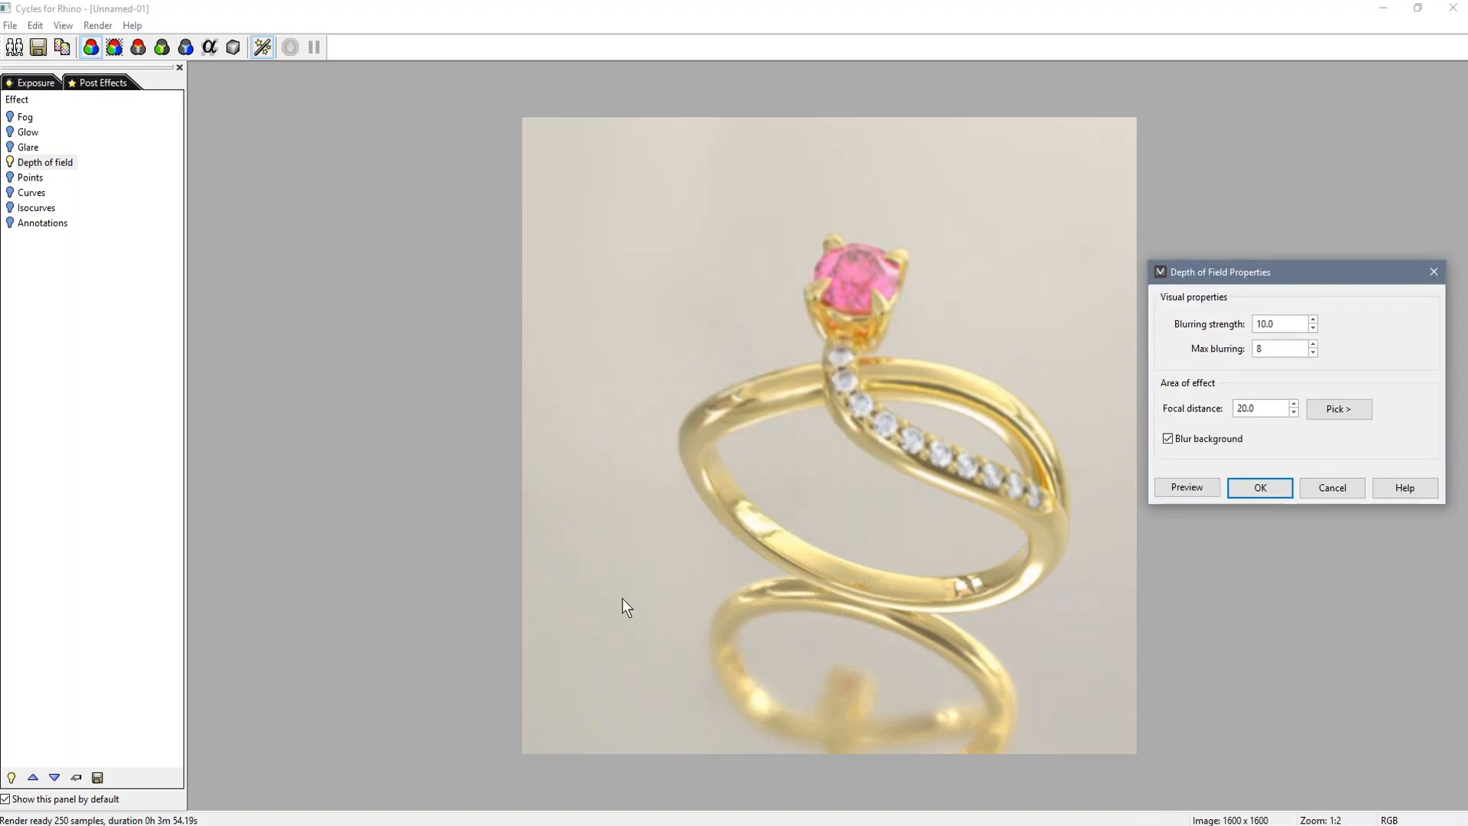
pyautogui.click(1339, 409)
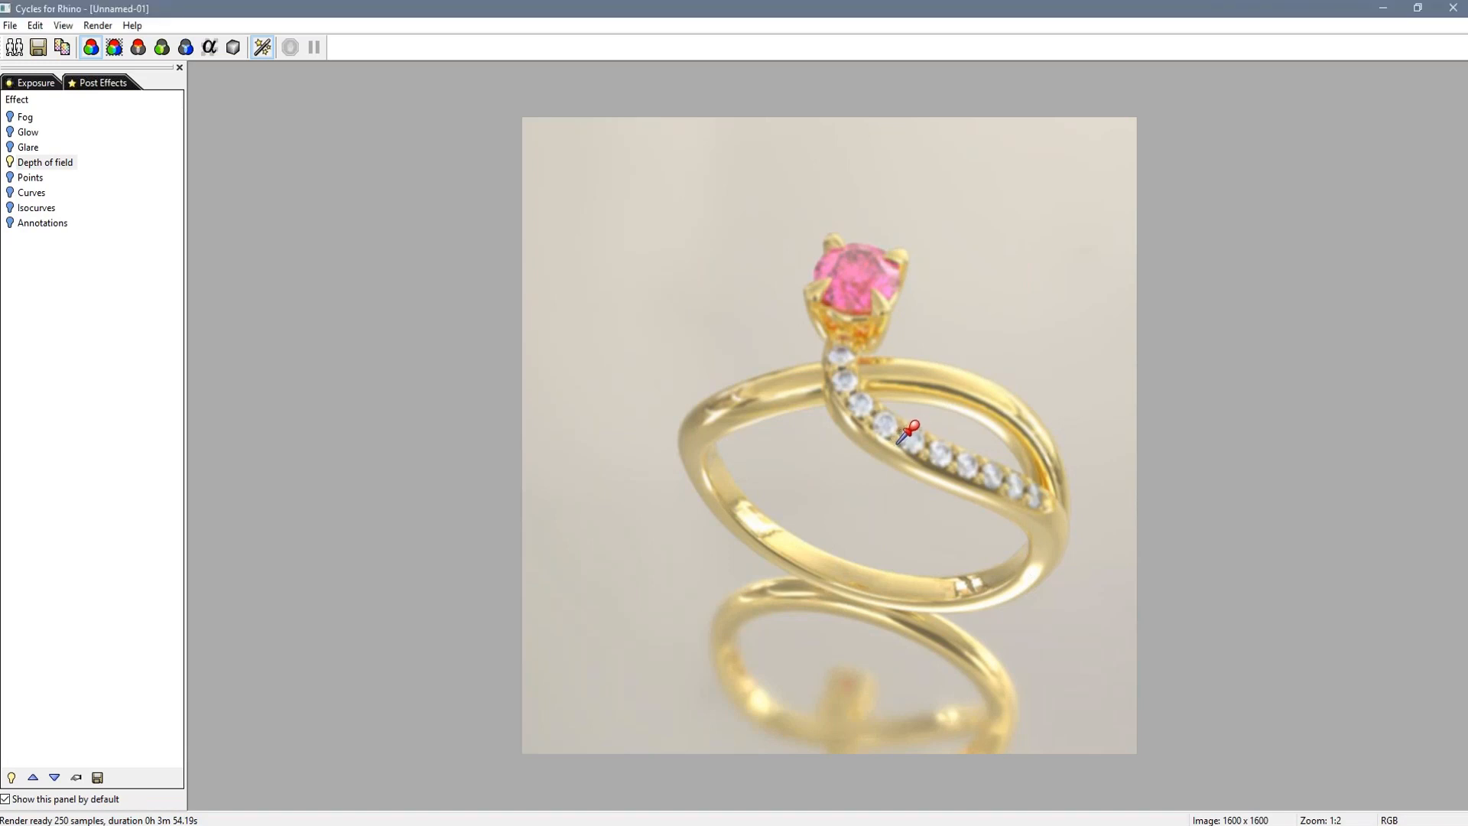
pyautogui.click(898, 441)
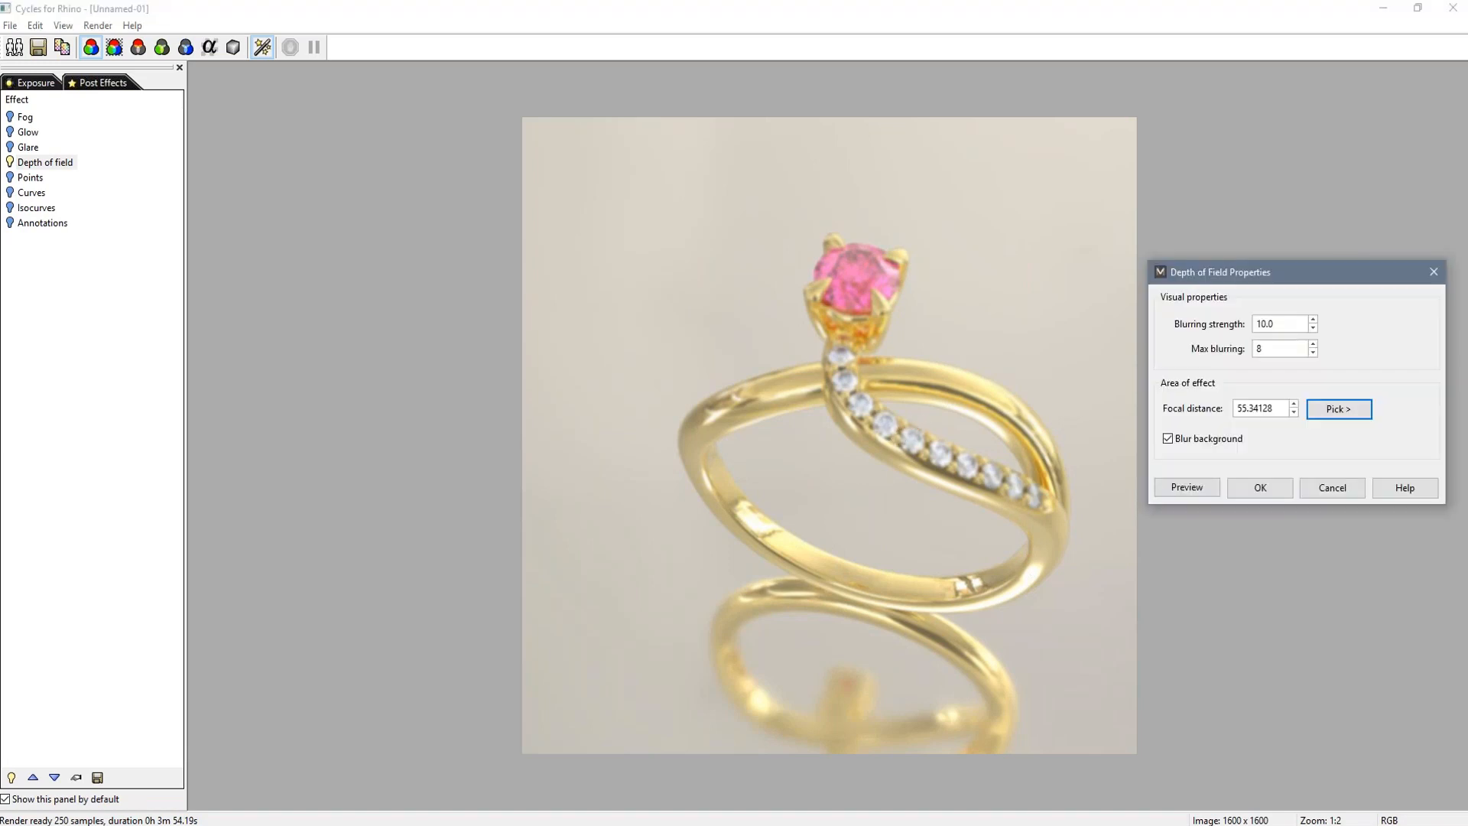
pyautogui.click(1185, 488)
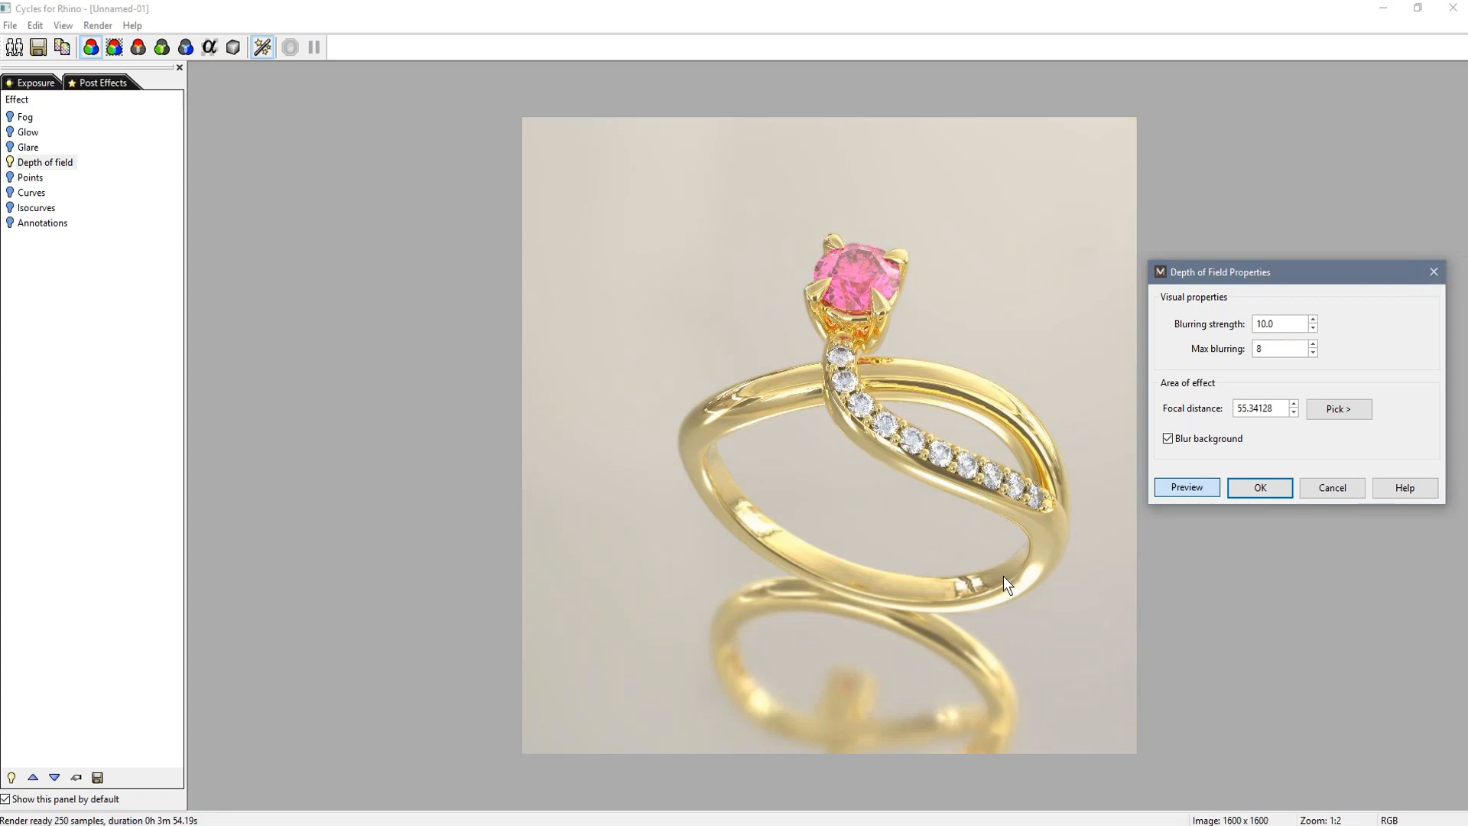
pyautogui.click(1434, 271)
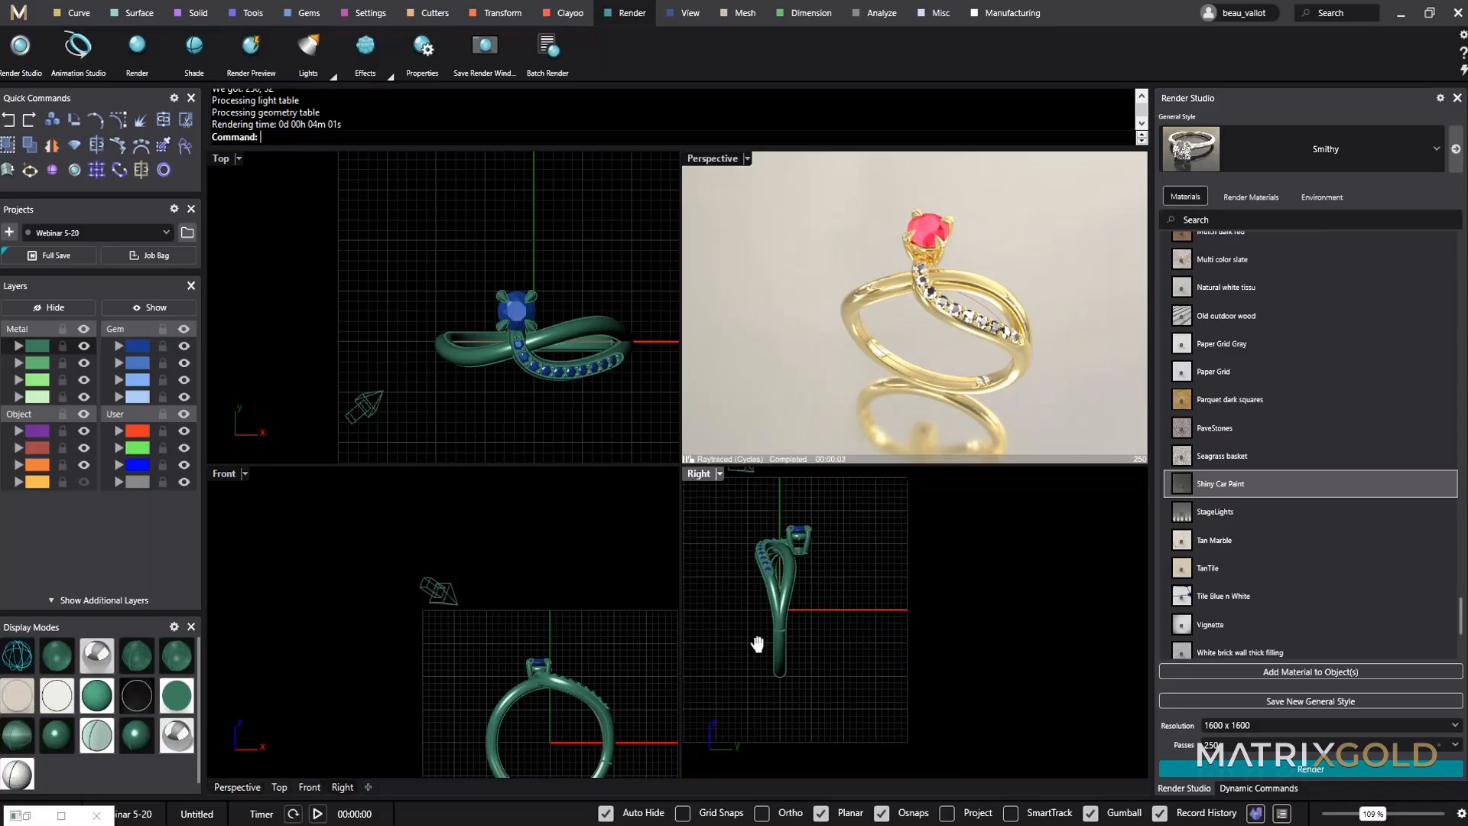
# Select all objects, including the directional light, and rotate them in the Right view to tip the ring over.
pyautogui.moveTo(757, 645); pyautogui.dragTo(896, 630, button='right')
pyautogui.hotkey('ctrl', 'a')
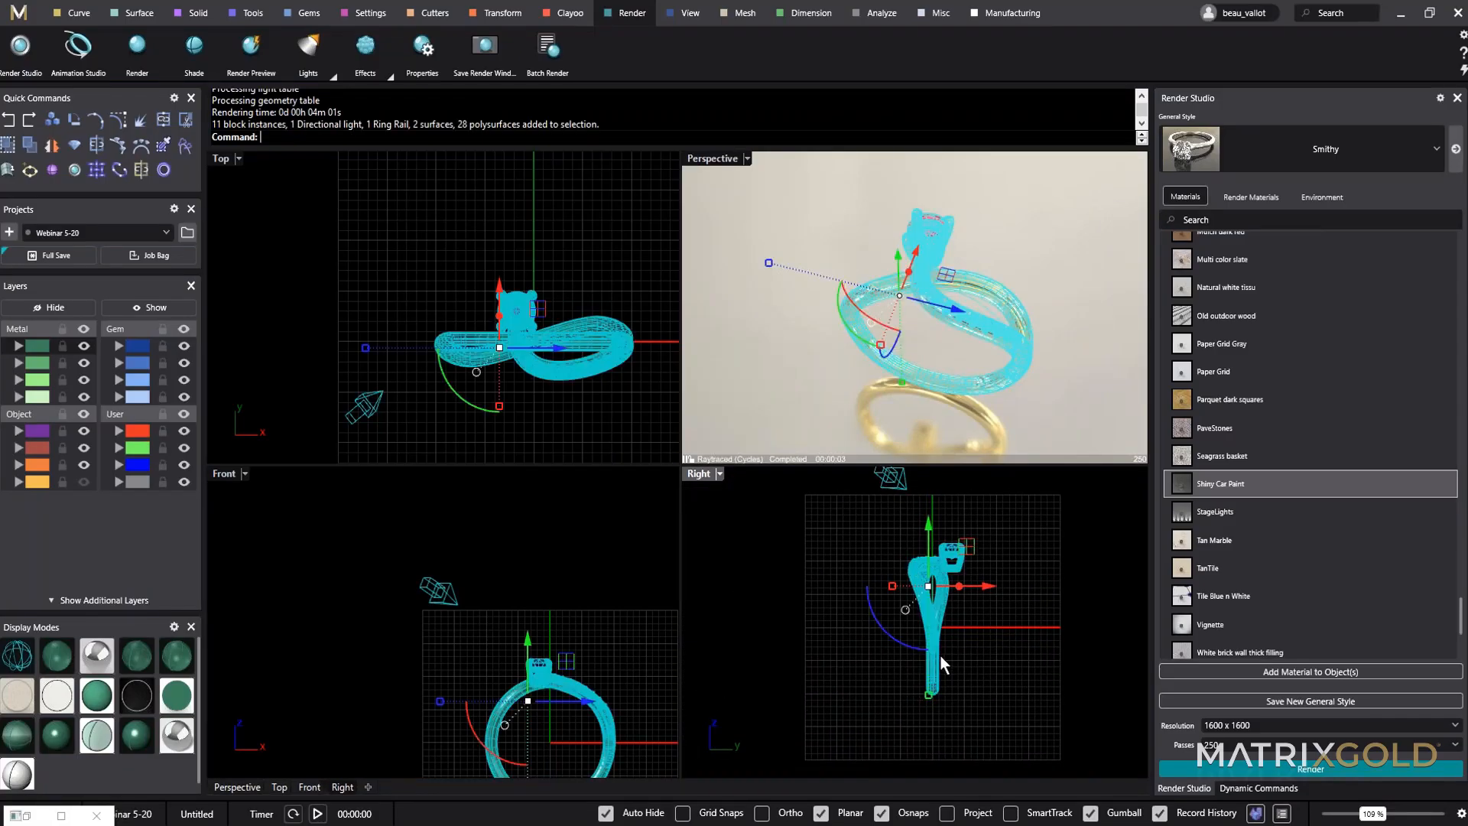
pyautogui.moveTo(911, 649); pyautogui.dragTo(1080, 664)
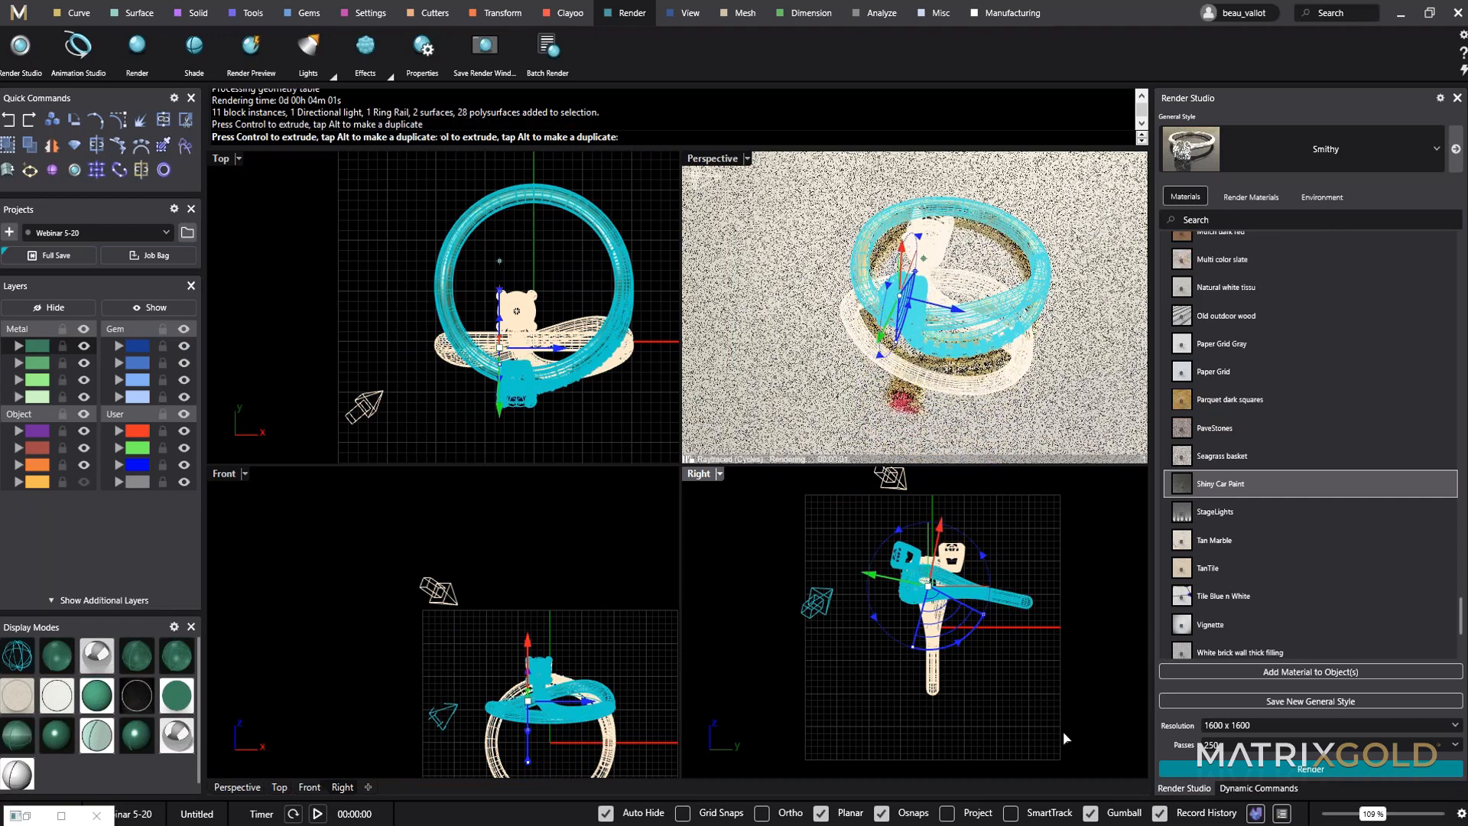